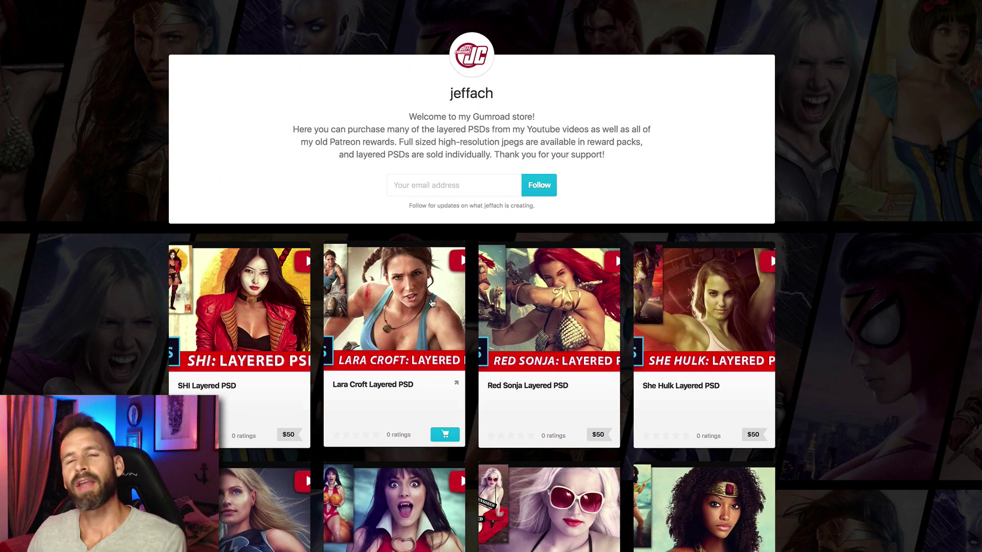
Step: Open the Lara Croft Layered PSD product in the Gumroad store and add it to the cart
left_click(432, 302)
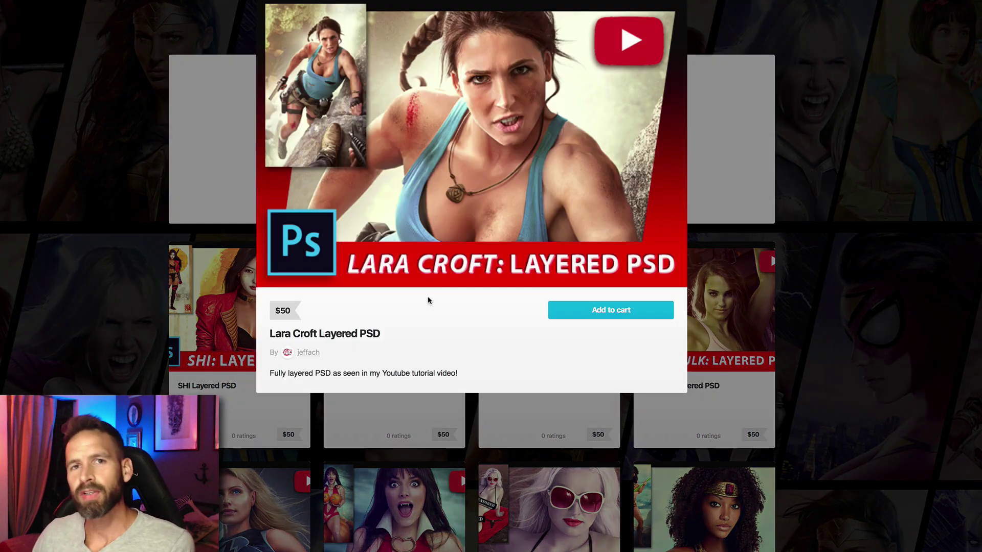
left_click(603, 311)
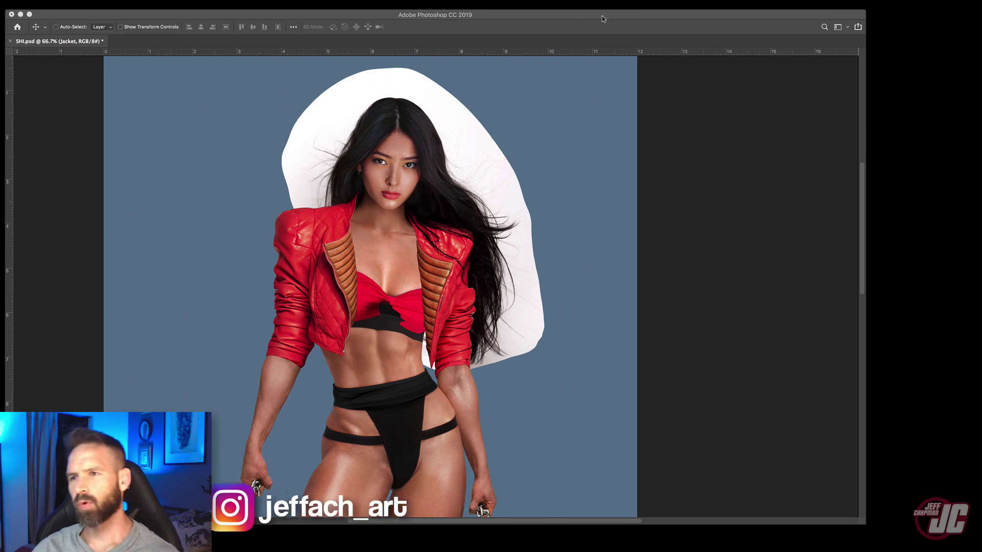
Step: Switch to Photoshop, examine the figure's torso in SHI.psd and compare the outfit with the Shi comic reference images
left_click(615, 15)
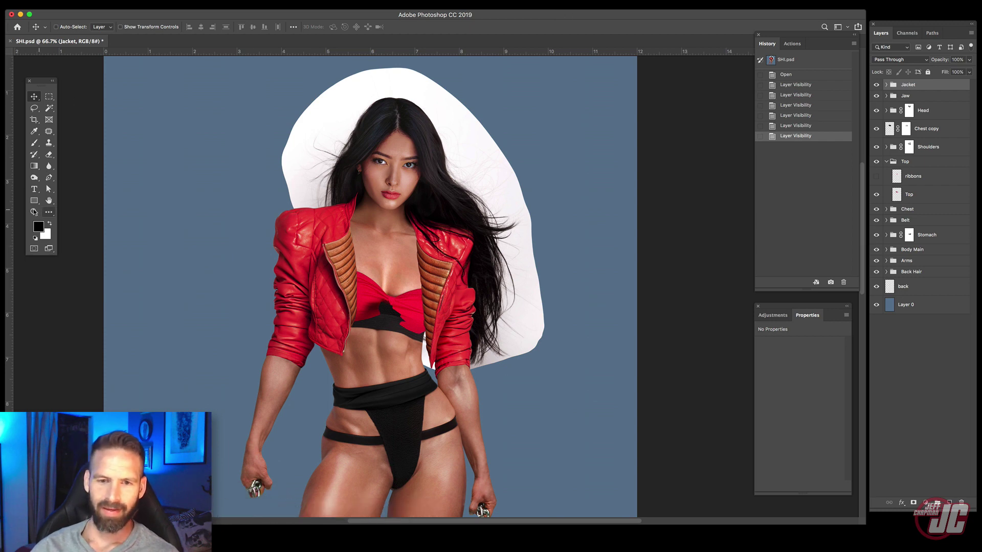
left_click(34, 212)
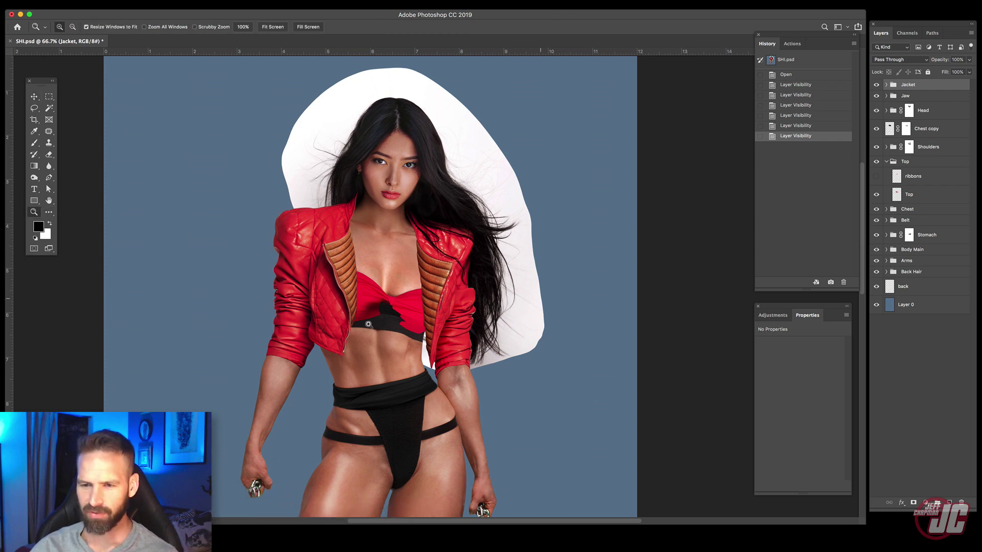
left_click(400, 325)
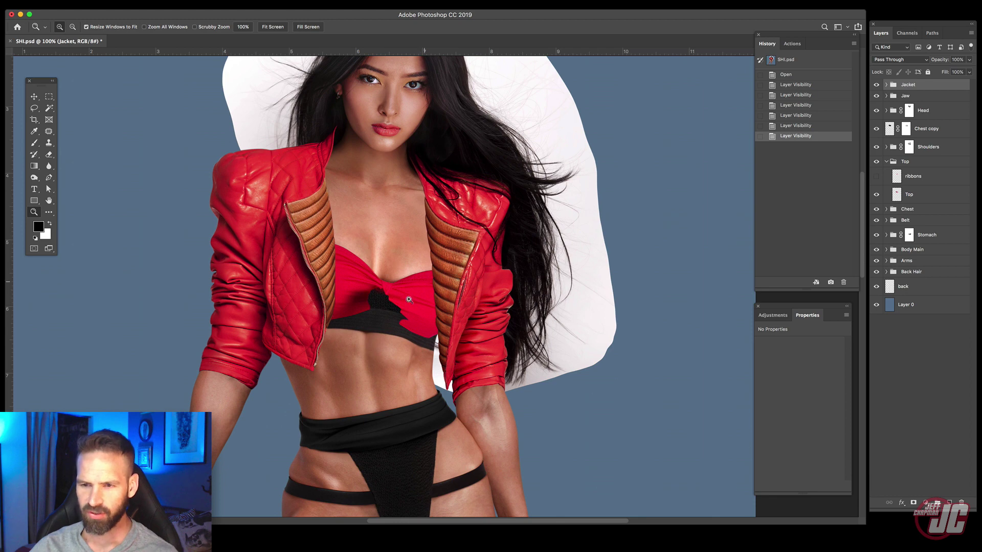
left_click_drag(388, 310, 444, 205)
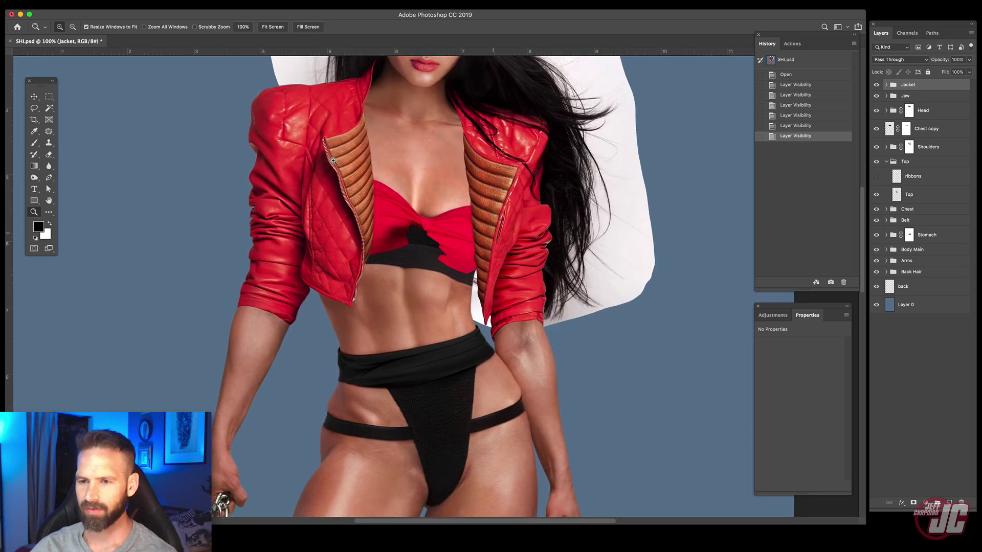
left_click(33, 97)
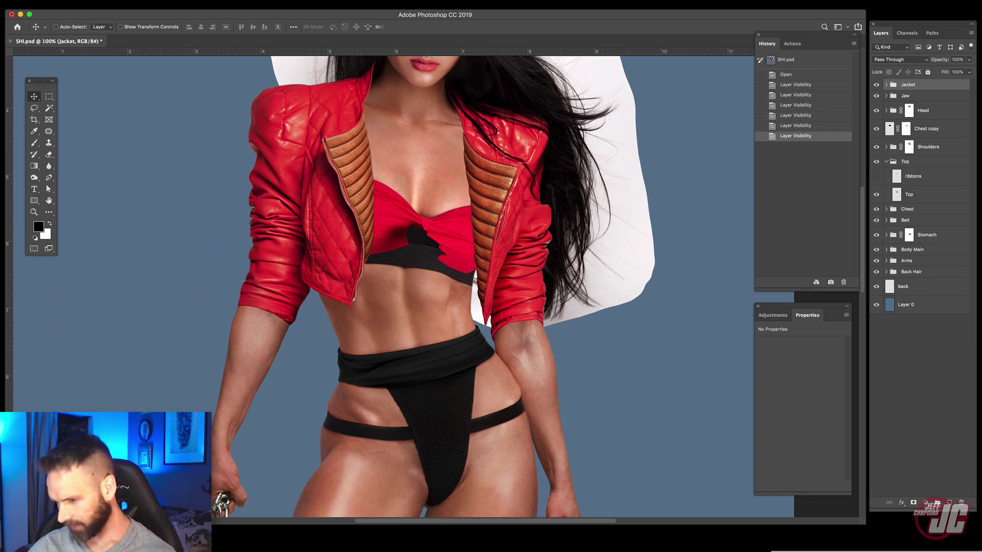
left_click(875, 550)
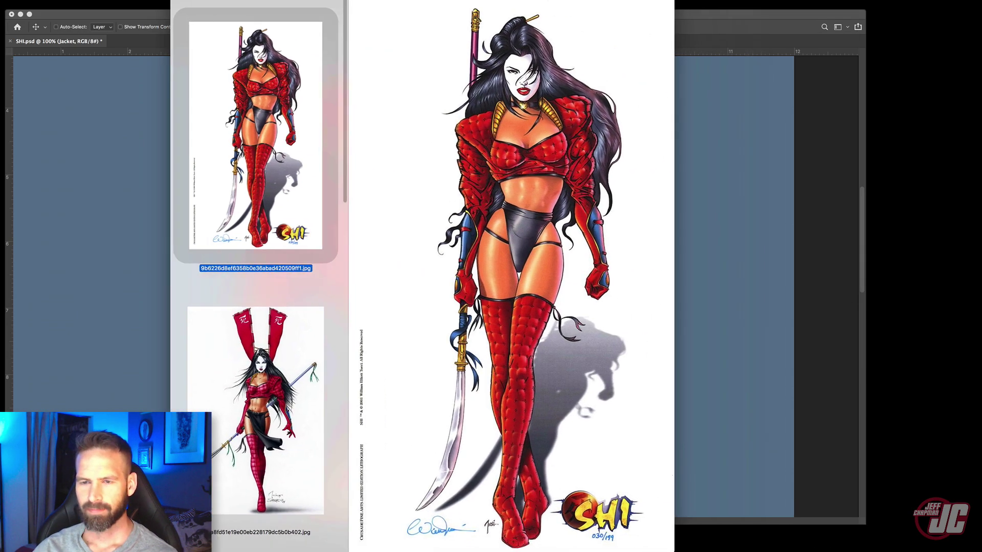
scroll(326, 204, "down", 7)
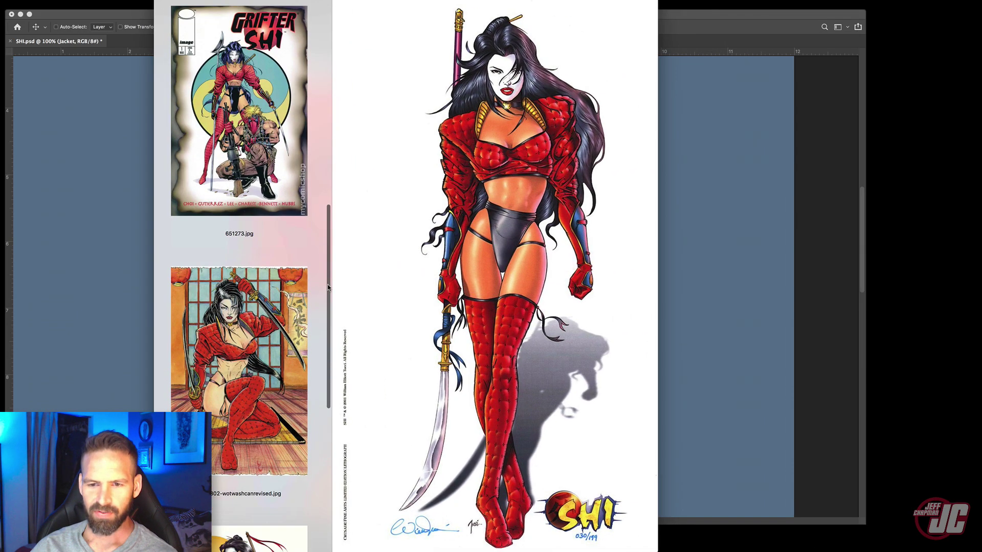
scroll(327, 285, "up", 10)
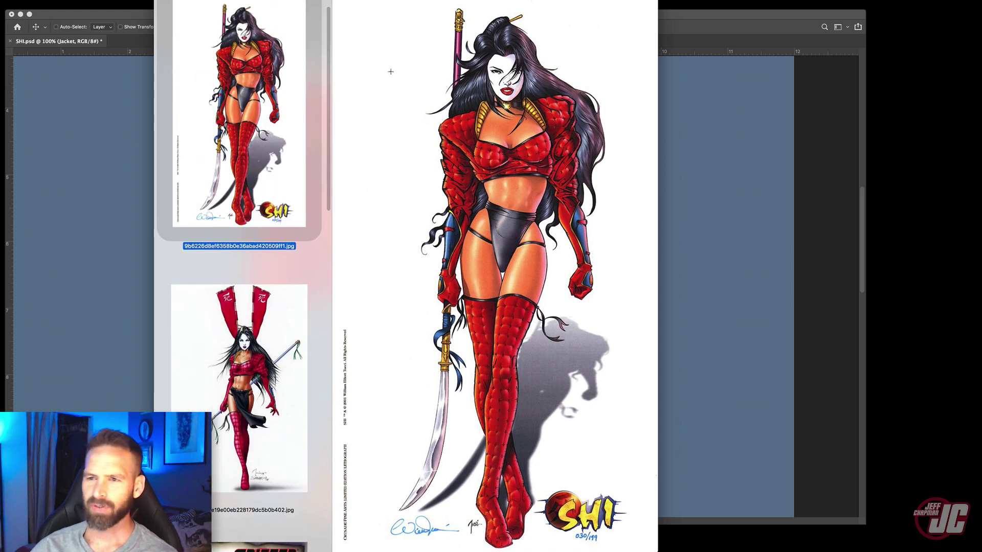
key("super+m")
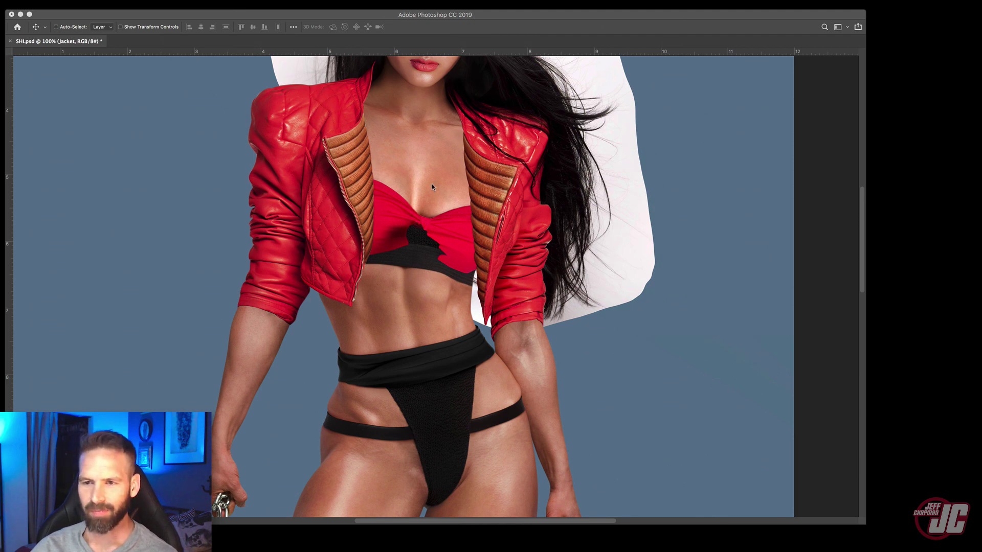
key("Tab")
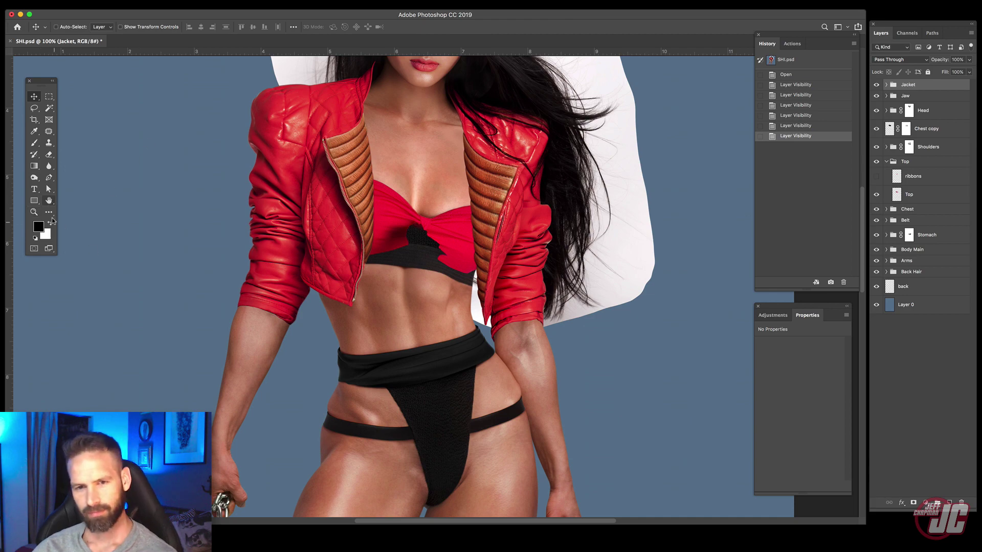
Step: Examine the chest area with the ribbons layer shown and hidden, leaving the layer hidden
left_click(33, 212)
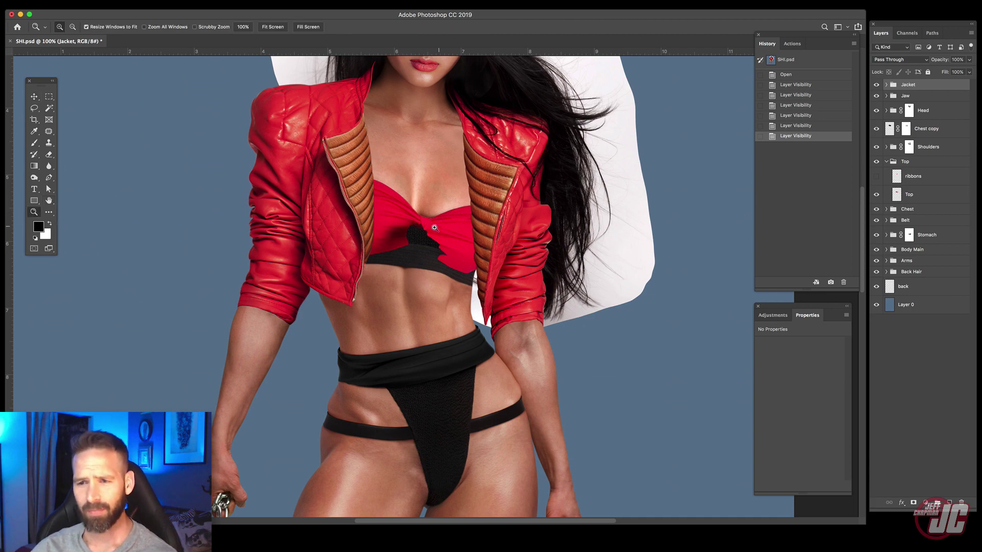
left_click(434, 227)
left_click(33, 97)
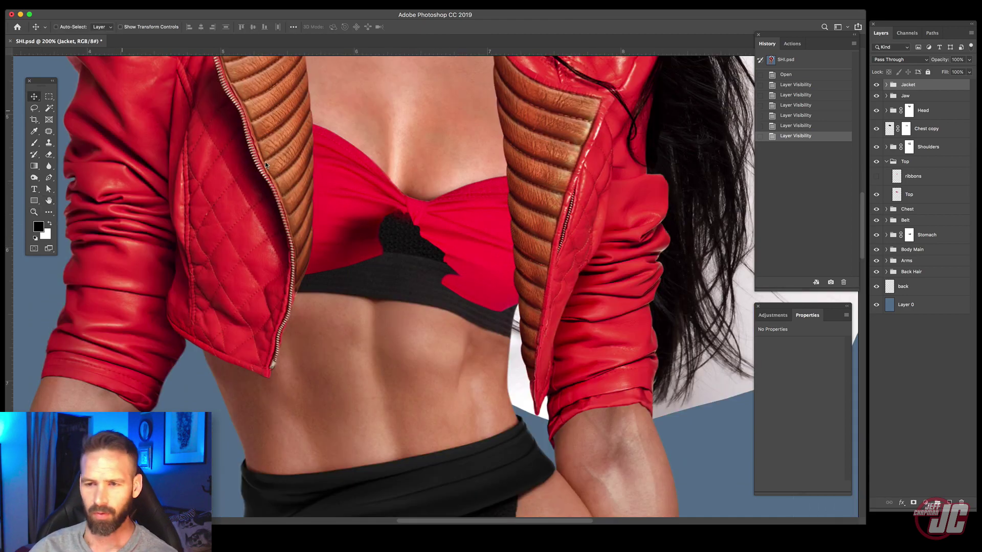
scroll(361, 225, "up", 3)
left_click(878, 177)
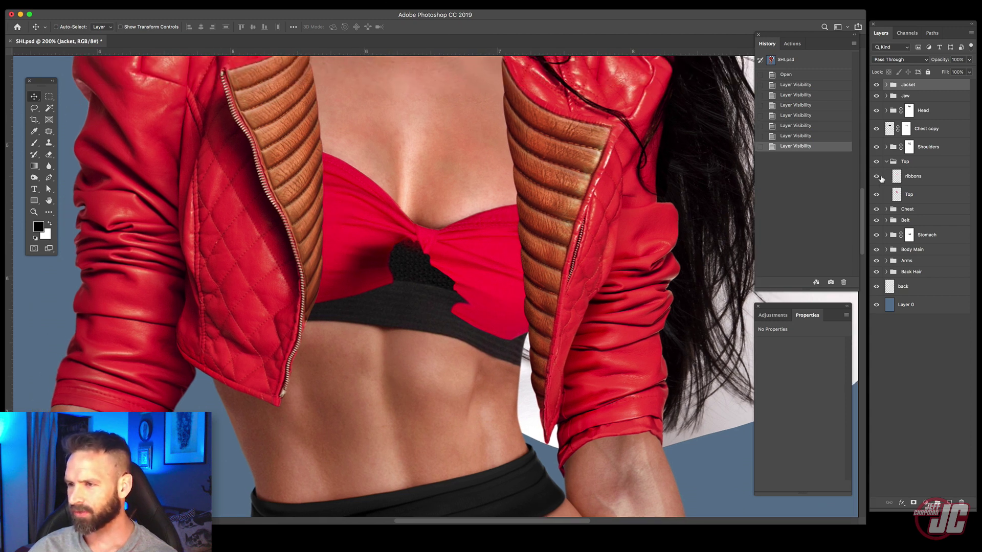
left_click(877, 177)
left_click(876, 177)
left_click(876, 177)
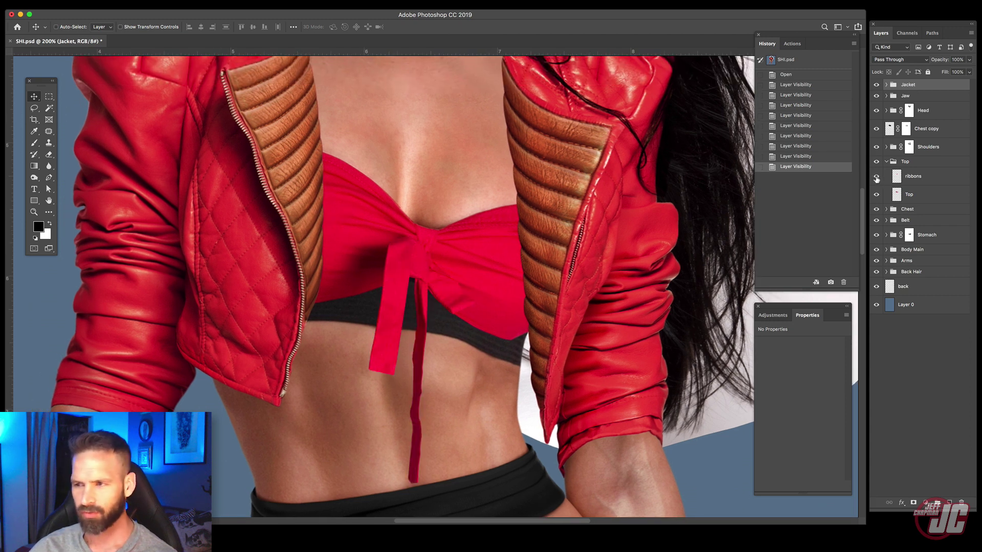
left_click(876, 177)
left_click_drag(562, 268, 538, 197)
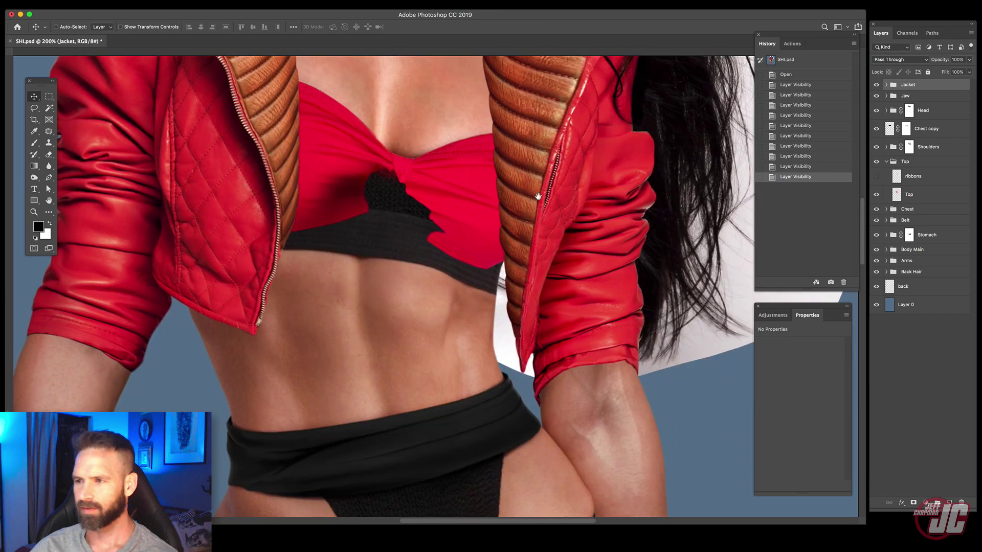
left_click(878, 178)
left_click(877, 178)
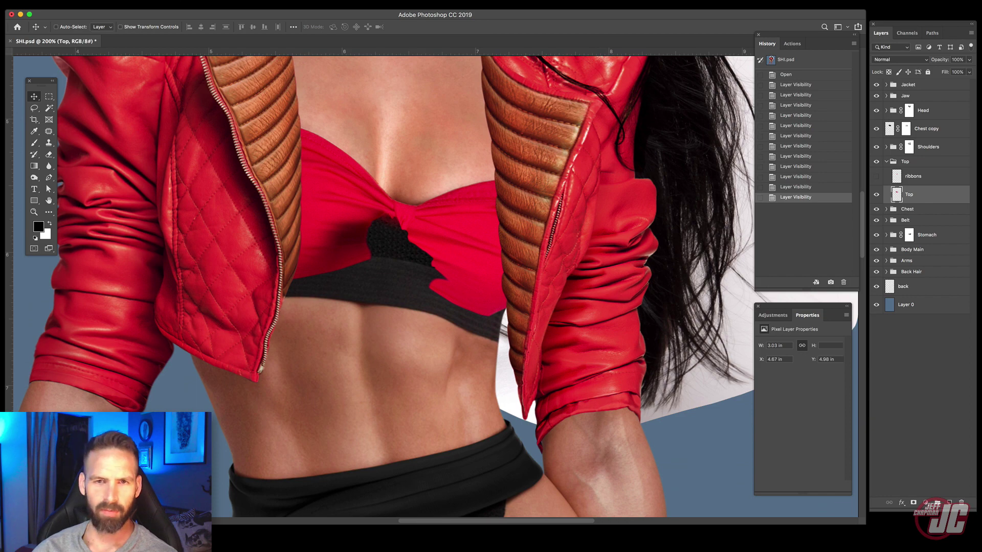
Step: Desaturate the Top layer
left_click(38, 1)
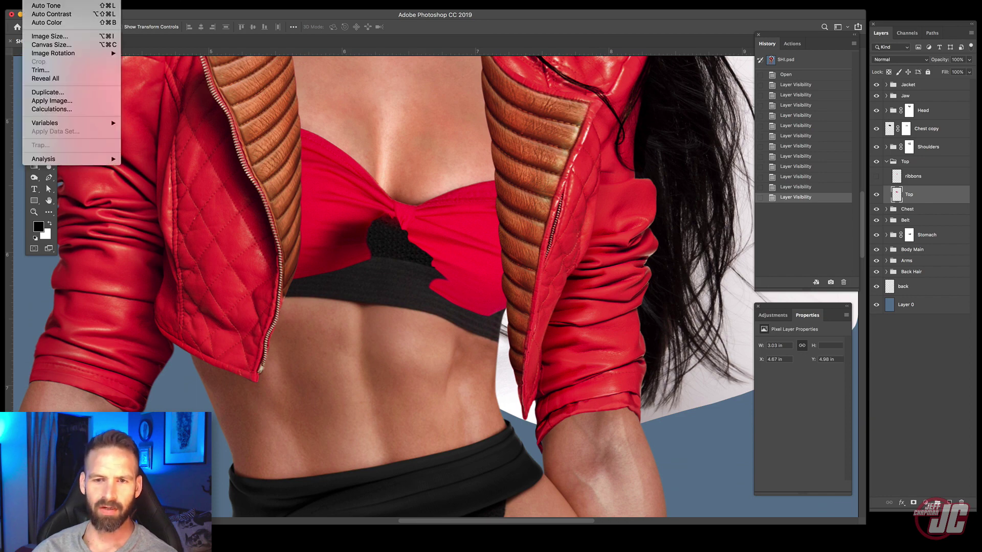
mouse_move(51, 27)
left_click(168, 163)
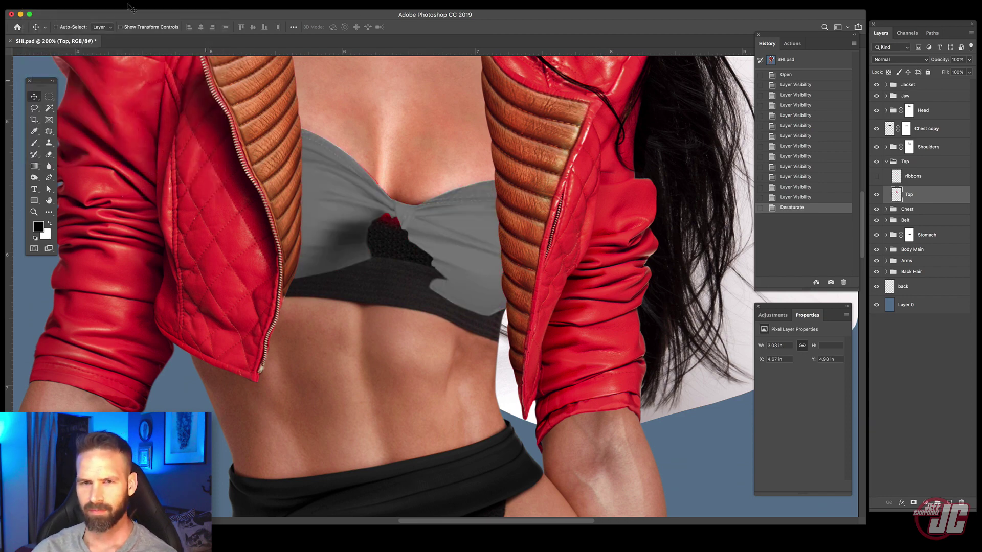
Step: Darken the Top layer with a Levels adjustment, setting the midtone input to 0.33
left_click(35, 1)
mouse_move(56, 0)
left_click(135, 3)
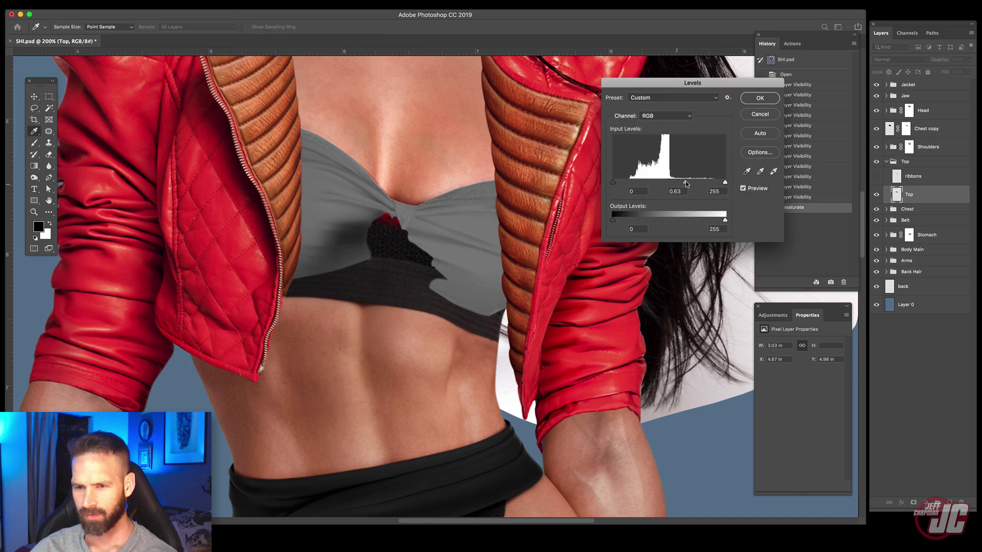
left_click_drag(687, 184, 700, 187)
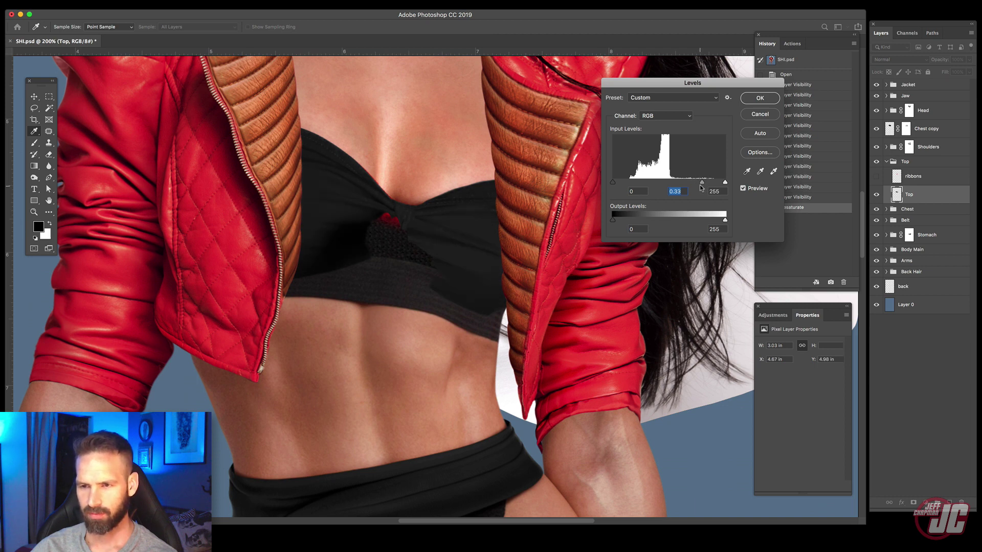
left_click(761, 104)
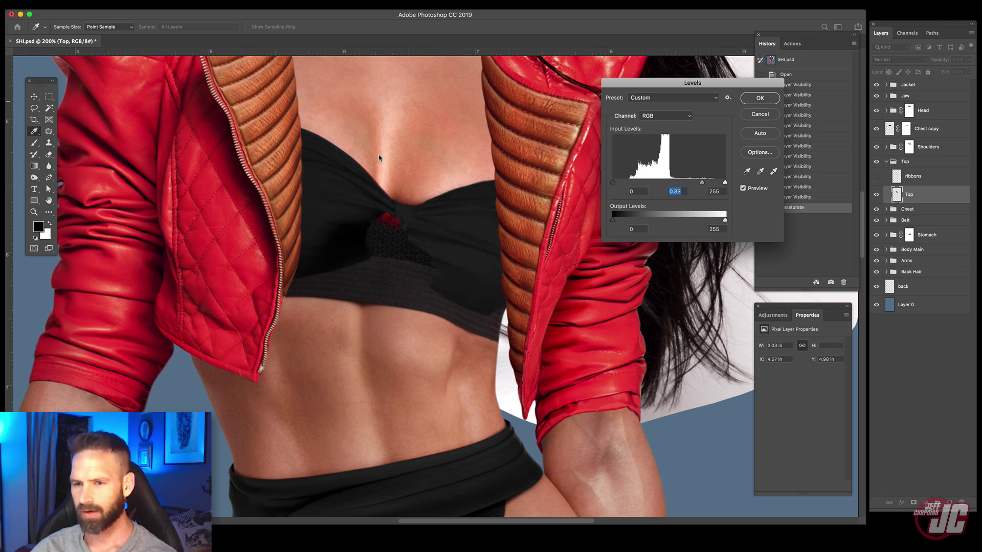
Step: Dodge and burn the darkened fabric of the Top layer to shape its highlights and shadows
left_click_drag(34, 178, 54, 183)
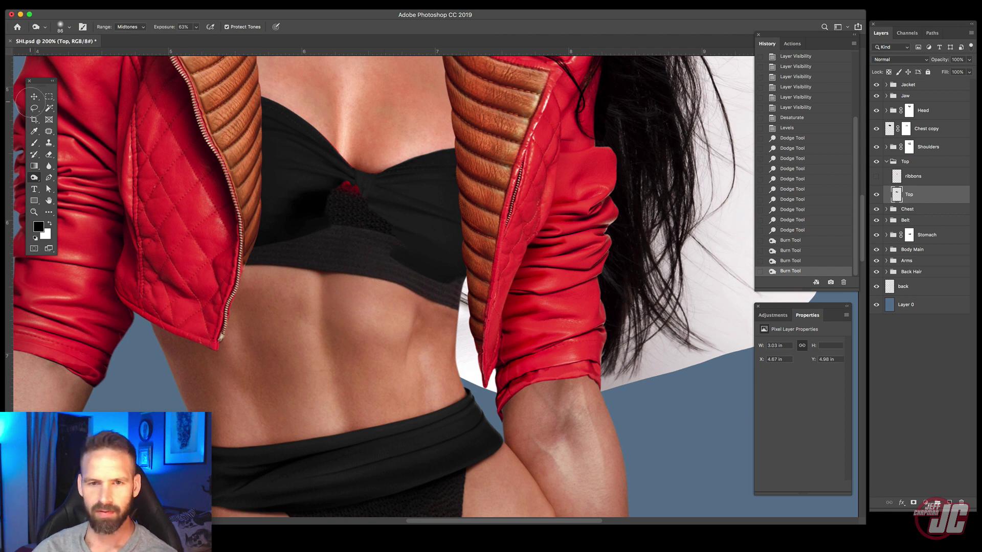
left_click(33, 96)
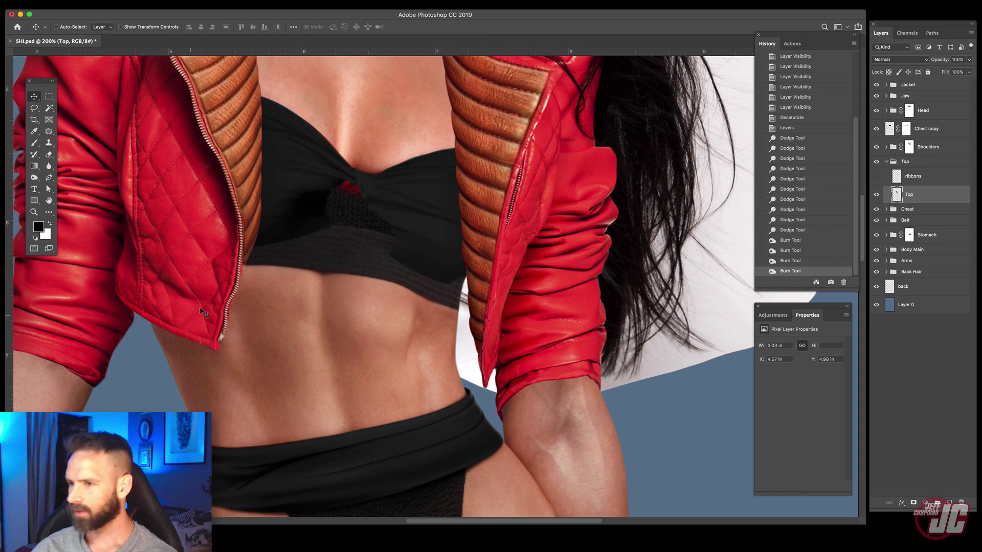
Step: Compare the chest with the Top layer hidden and shown, and add a layer mask to that layer
key("z")
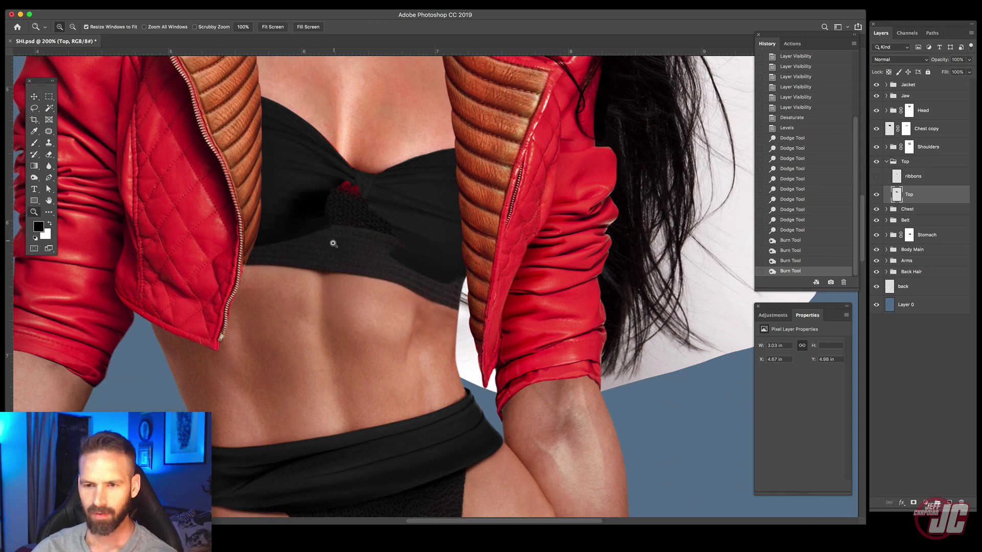
left_click(333, 243)
left_click(877, 195)
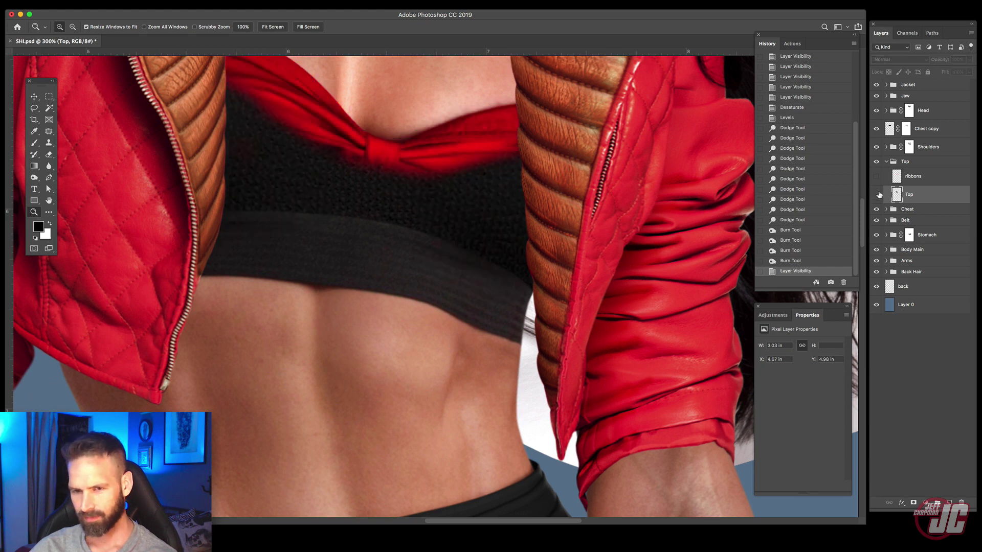
left_click(878, 195)
left_click(915, 503)
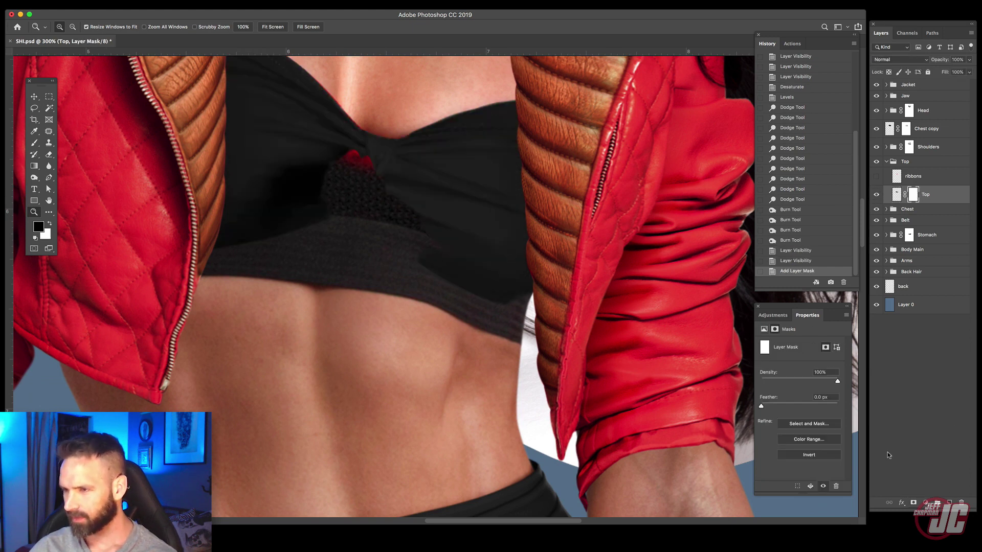
Step: Paint black on the Top layer's mask with a 76 px brush at 31% opacity, blending the fabric into the band below
left_click(40, 145)
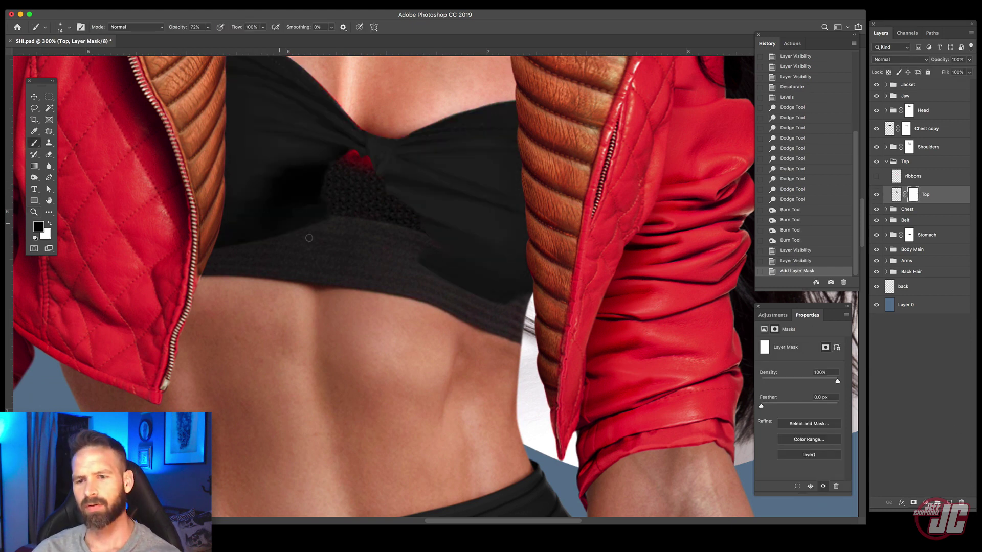
right_click(281, 222)
left_click_drag(333, 244, 344, 244)
left_click(208, 29)
left_click_drag(208, 28, 190, 38)
left_click_drag(201, 271, 326, 264)
left_click_drag(213, 261, 340, 246)
mouse_move(341, 246)
left_mouse_down()
mouse_move(201, 262)
mouse_move(328, 251)
left_mouse_up()
mouse_move(328, 251)
left_mouse_down()
mouse_move(187, 261)
mouse_move(388, 254)
mouse_move(234, 248)
left_mouse_up()
mouse_move(233, 248)
left_mouse_down()
mouse_move(394, 261)
mouse_move(385, 267)
mouse_move(508, 324)
mouse_move(515, 312)
mouse_move(500, 300)
mouse_move(455, 285)
mouse_move(489, 292)
left_mouse_up()
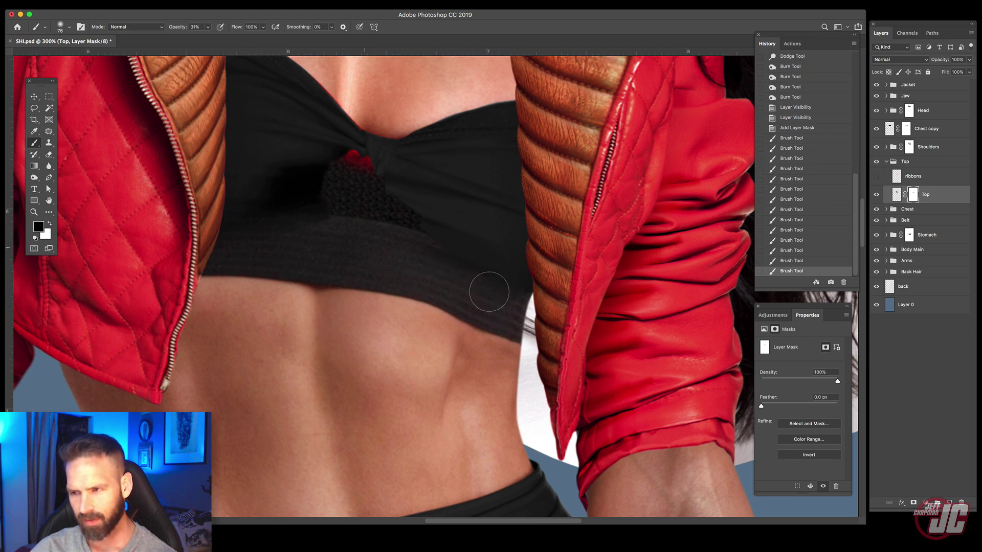
left_click(489, 292)
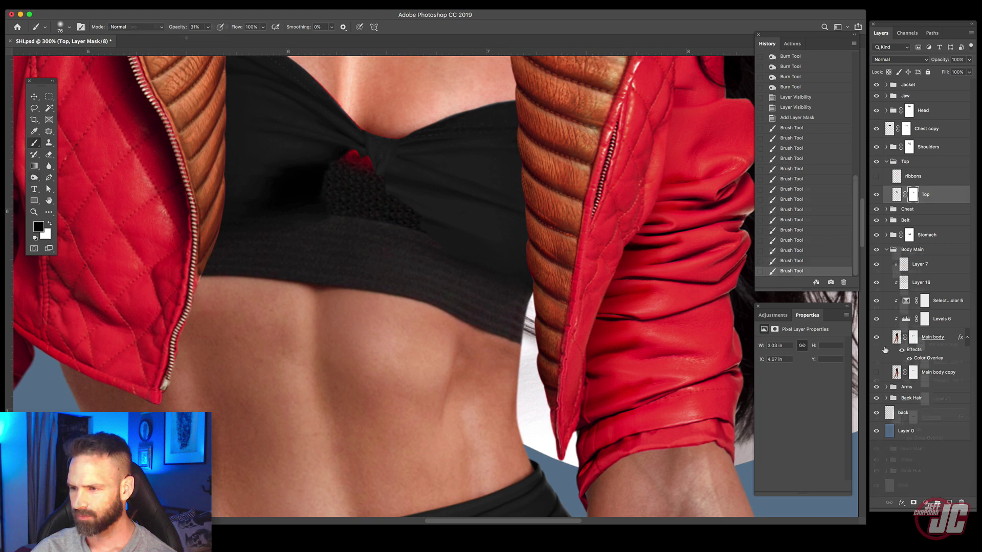
Step: Burn the shadows of the black band on the stomach layer at 11% exposure, enlarging the brush to 114 px
mouse_move(491, 266)
left_mouse_down()
mouse_move(449, 256)
mouse_move(508, 264)
mouse_move(471, 272)
left_mouse_up()
left_click_drag(471, 272, 594, 338)
left_click_drag(460, 307, 567, 330)
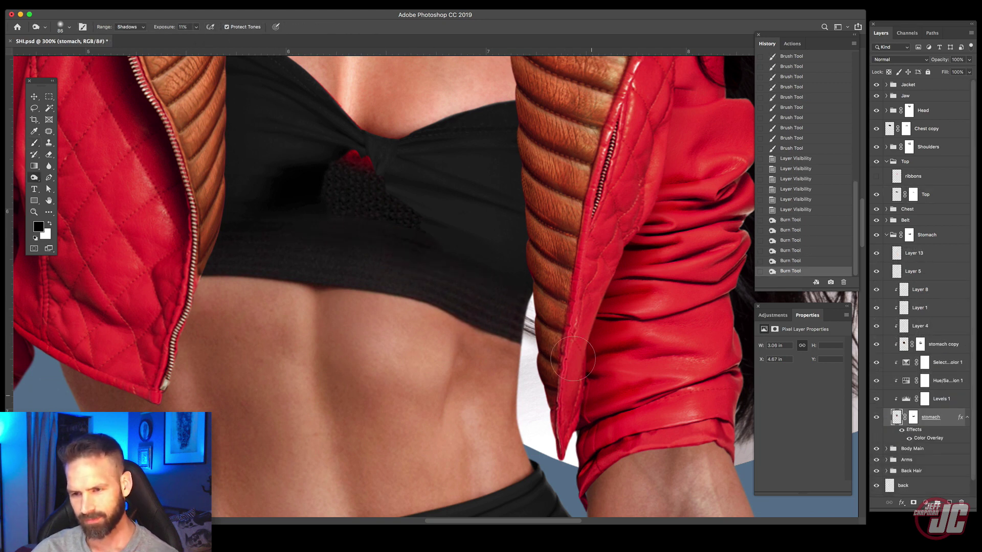
right_click(440, 208)
left_click_drag(249, 259, 547, 329)
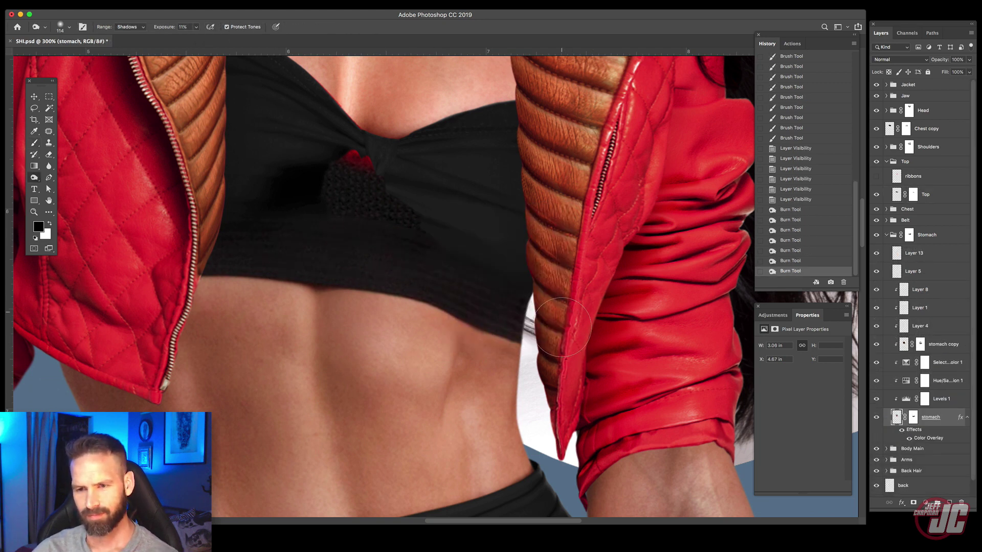
left_click_drag(351, 219, 609, 317)
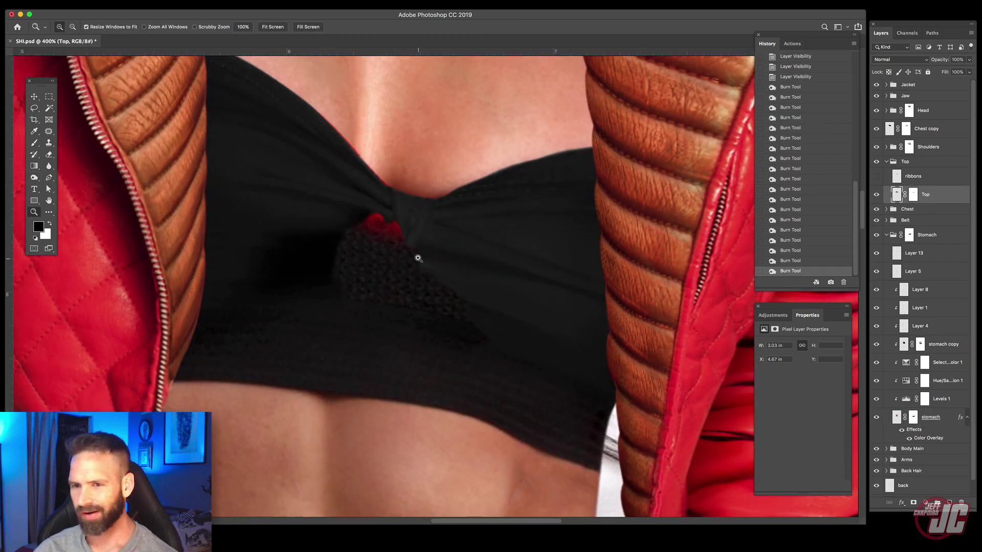
key("v")
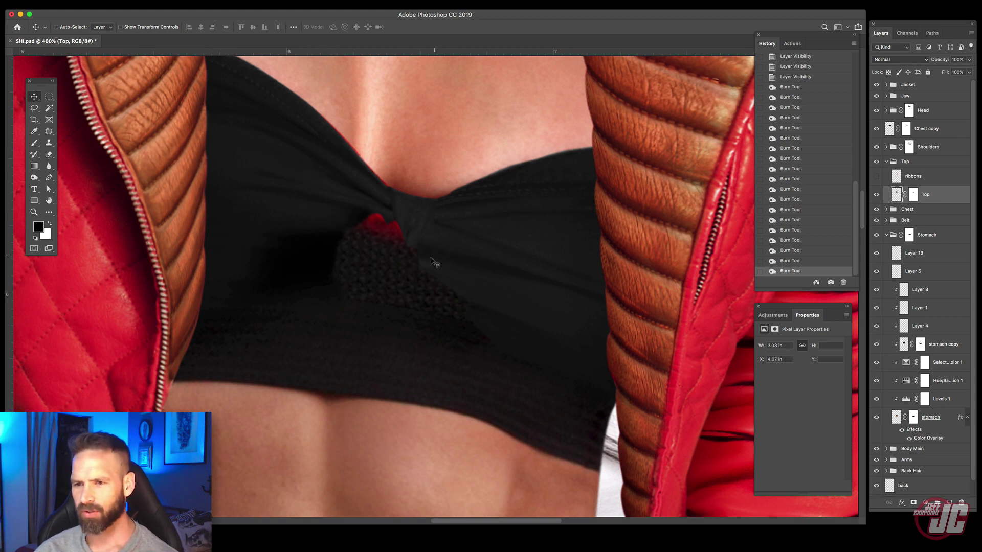
Step: Add a new blank layer directly above the Top layer in the Top group
left_click_drag(417, 246, 414, 242)
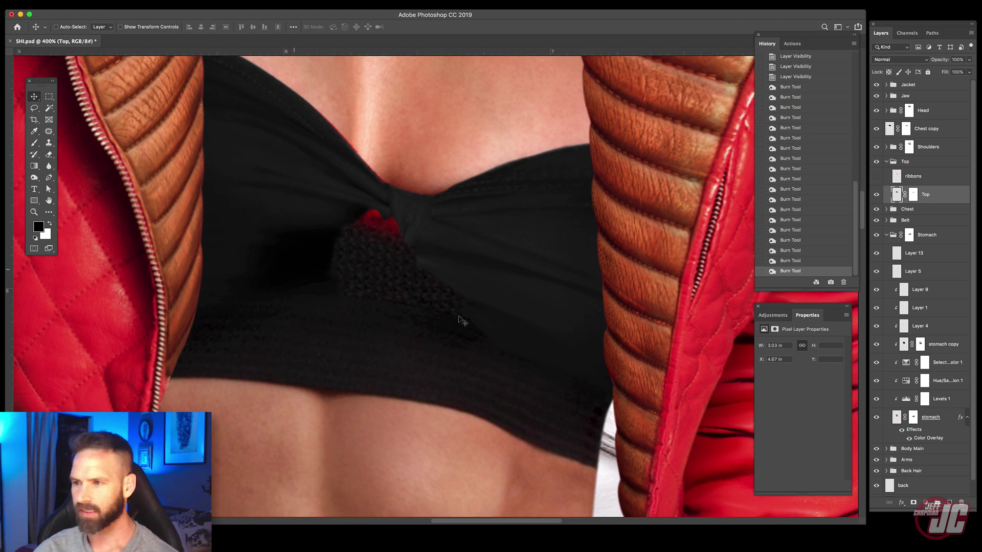
left_click(949, 501)
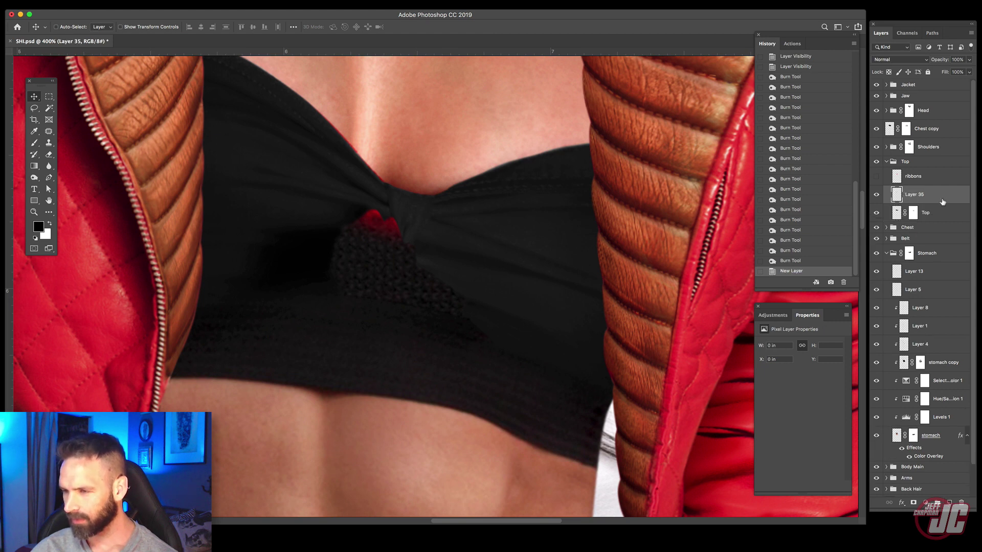
mouse_move(943, 201)
left_mouse_down()
mouse_move(947, 231)
mouse_move(934, 198)
left_mouse_up()
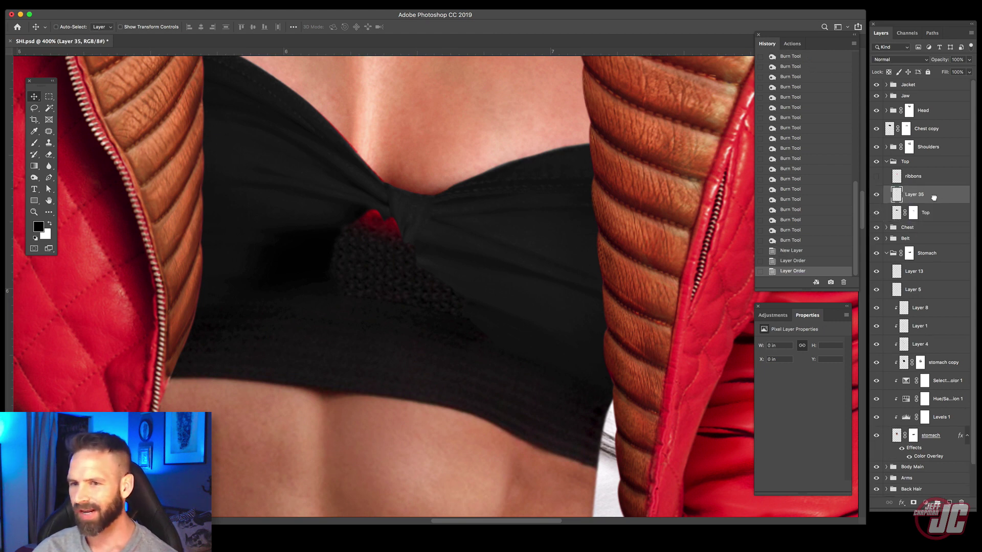
Step: Paint a dark fabric color over the red patch beside the knot with a 31 px brush at 100% opacity
left_click(34, 131)
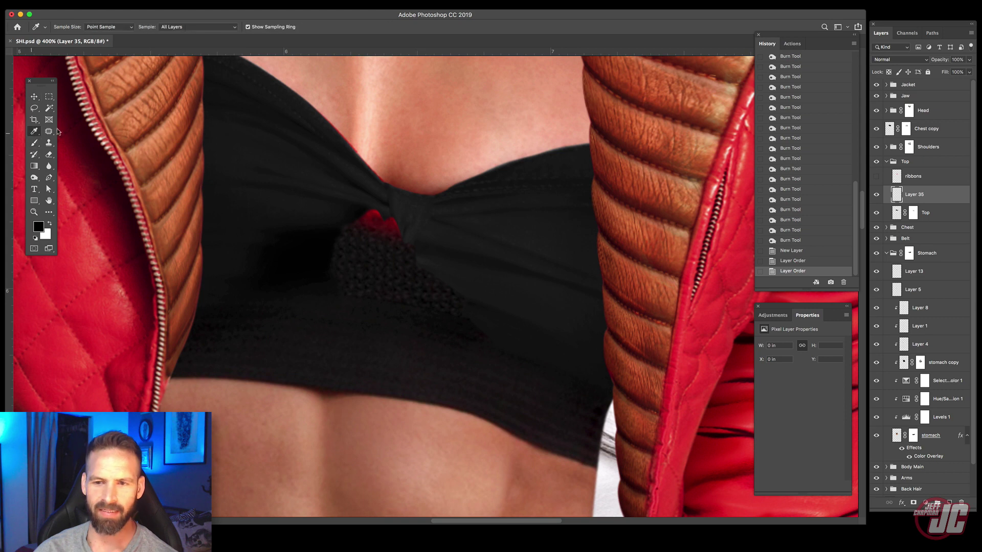
left_click(35, 143)
right_click(402, 221)
mouse_move(273, 210)
left_mouse_down()
mouse_move(364, 230)
mouse_move(321, 216)
mouse_move(351, 219)
left_mouse_up()
left_click_drag(351, 219, 402, 233)
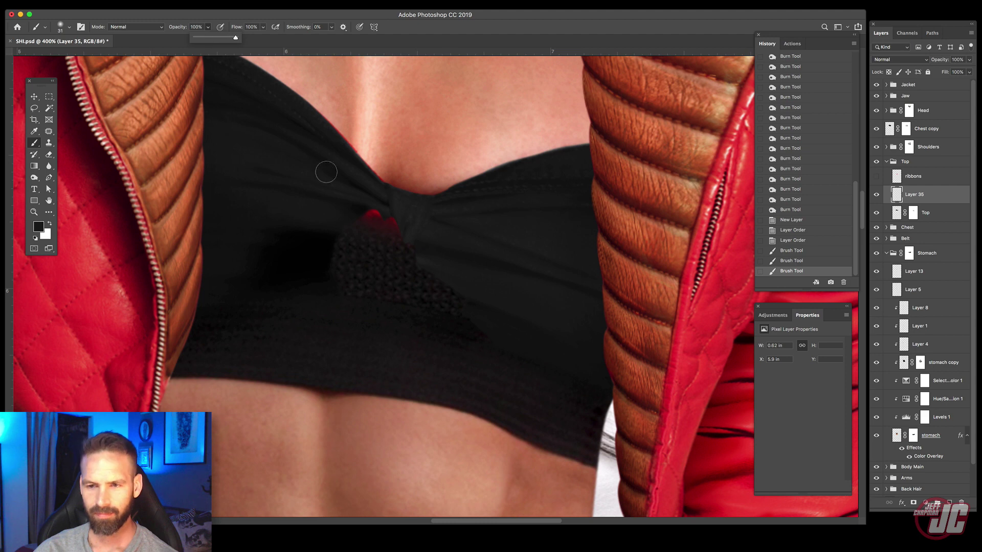
left_click_drag(296, 220, 394, 223)
left_click_drag(325, 216, 387, 220)
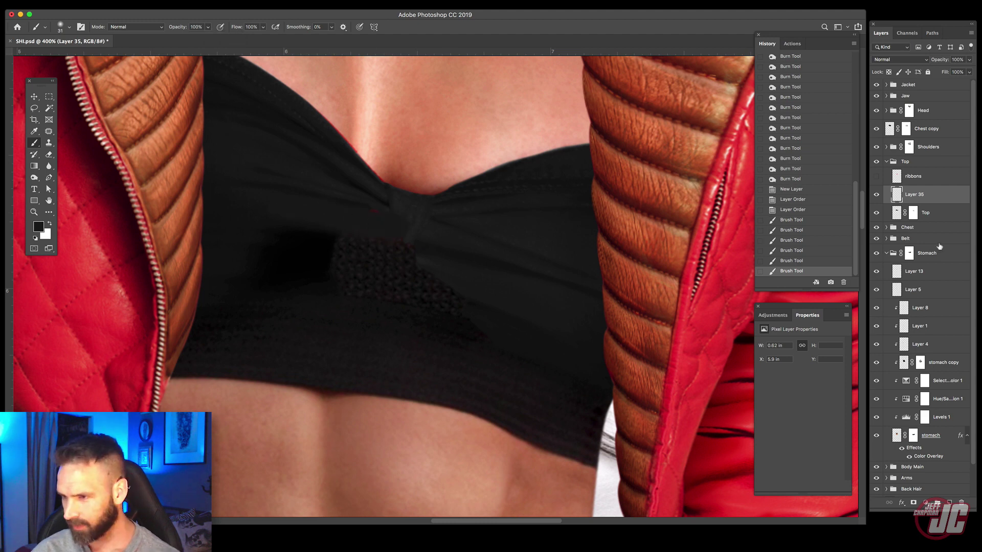
Step: Move Layer 35 beneath the Top layer and paint sampled fabric tones over the knit texture below the knot
left_click_drag(940, 195, 940, 221)
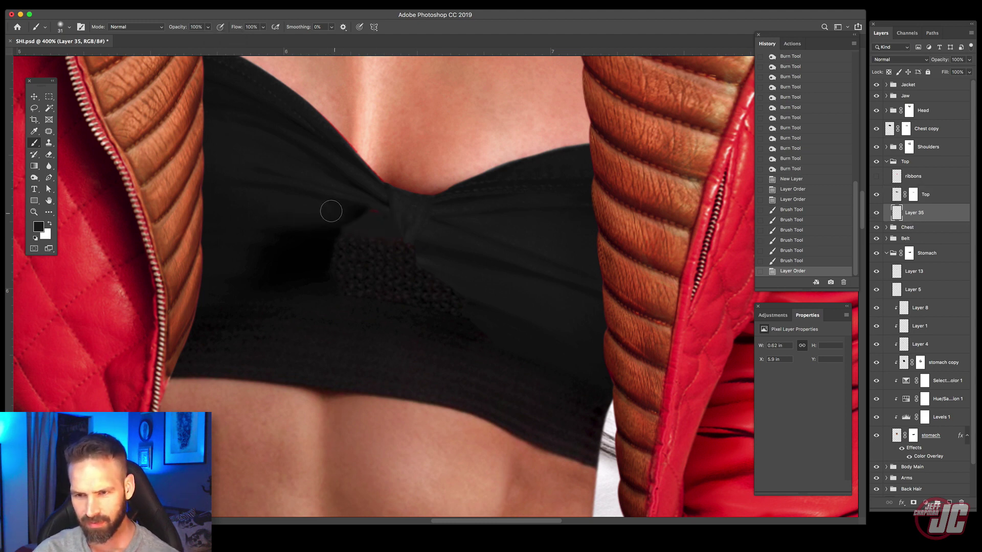
mouse_move(331, 211)
left_mouse_down()
mouse_move(418, 256)
mouse_move(388, 246)
left_mouse_up()
left_click(449, 270, "alt")
mouse_move(470, 287)
left_mouse_down()
mouse_move(388, 254)
mouse_move(391, 262)
left_mouse_up()
left_click_drag(487, 302, 394, 272)
left_click_drag(502, 324, 401, 283)
mouse_move(468, 319)
left_mouse_down()
mouse_move(494, 314)
mouse_move(486, 311)
left_mouse_up()
left_click(471, 309, "alt")
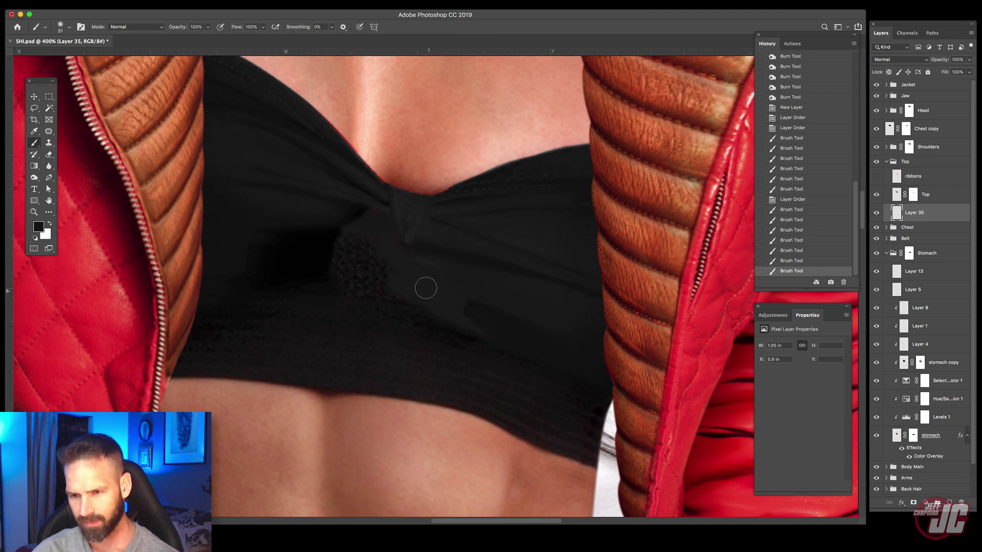
mouse_move(426, 287)
left_mouse_down()
mouse_move(512, 324)
mouse_move(426, 298)
left_mouse_up()
Step: Sample the deep shadow black and paint it over the remaining knit texture below the knot on Layer 35
left_click(300, 261, "alt")
mouse_move(349, 248)
left_mouse_down()
mouse_move(360, 285)
mouse_move(327, 270)
mouse_move(361, 277)
left_mouse_up()
mouse_move(497, 330)
left_mouse_down()
mouse_move(356, 289)
mouse_move(465, 322)
mouse_move(367, 302)
left_mouse_up()
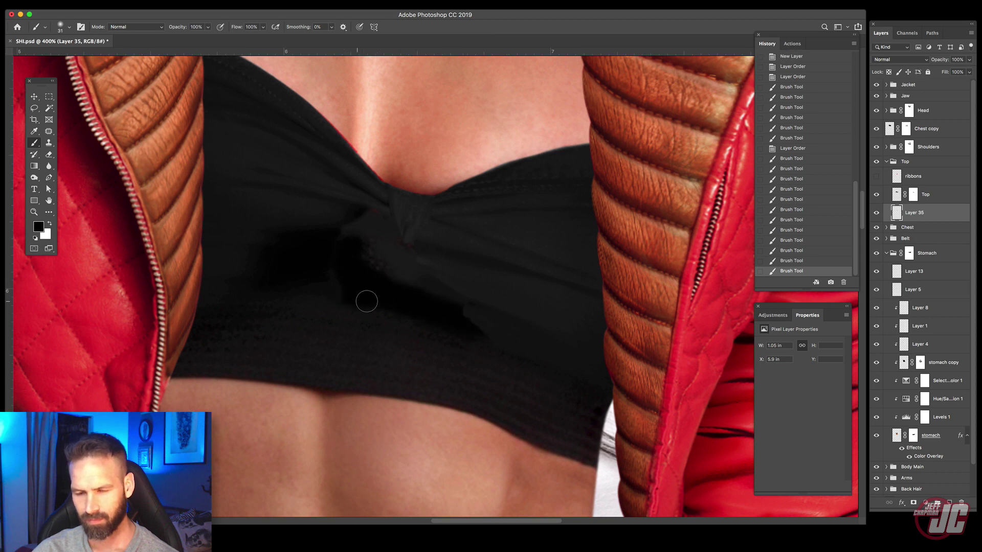
Step: Hide Layer 35 and paint black on the Top layer's mask at 27% opacity, softening the fabric edge around the knit patch
left_click(914, 196)
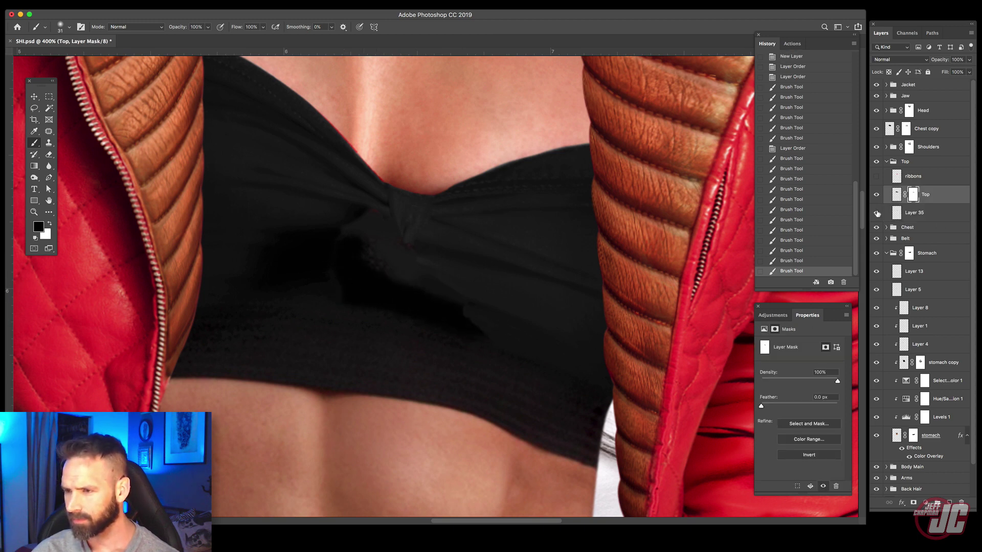
left_click(877, 214)
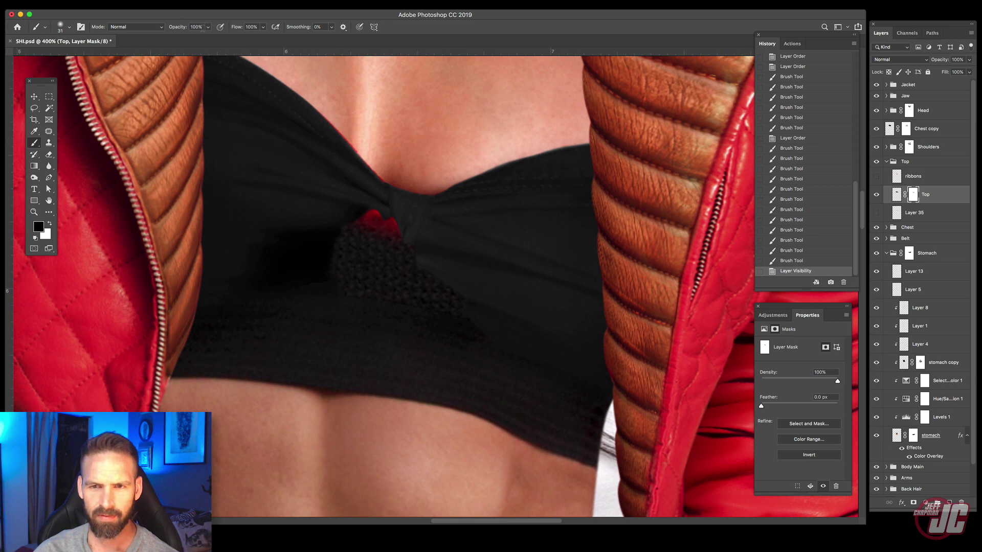
left_click(208, 27)
left_click(362, 226)
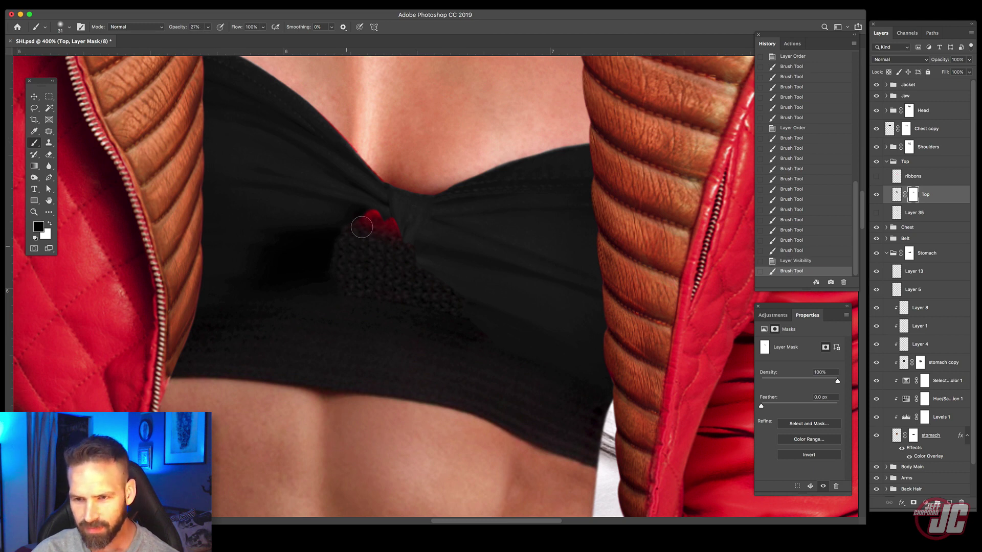
left_click(354, 235)
left_click(347, 253)
left_click(338, 260)
left_click(329, 274)
left_click(338, 255)
left_click(343, 278)
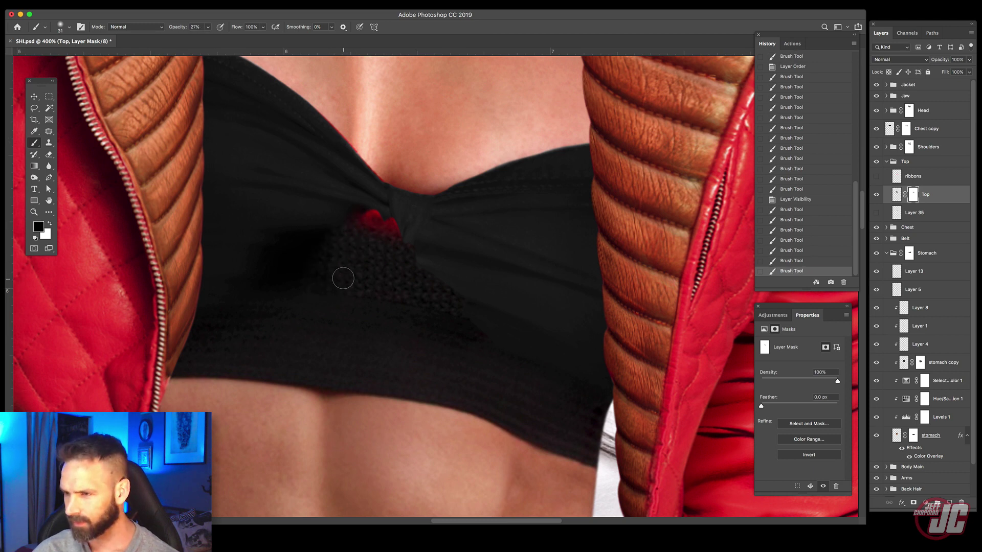
left_click(312, 265)
left_click(377, 221)
left_click(363, 226)
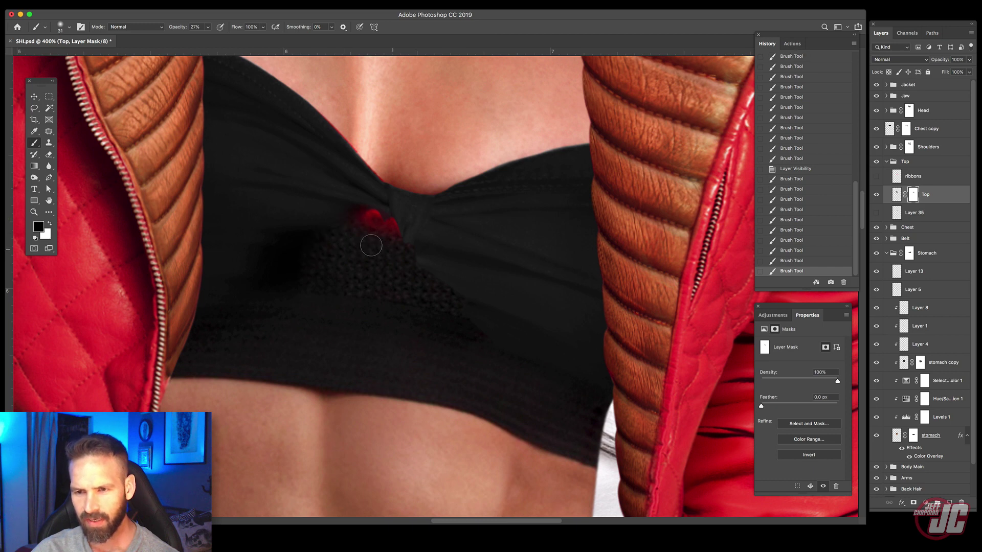
left_click(371, 245)
Step: Continue softening the Top layer's mask around the knot and the lower knit edge, enlarging the brush to 43 px
right_click(372, 237)
mouse_move(356, 214)
left_mouse_down()
mouse_move(391, 229)
mouse_move(420, 285)
mouse_move(404, 268)
mouse_move(485, 353)
left_mouse_up()
left_click(394, 233)
left_click(396, 232)
left_click(393, 227)
left_click(419, 260)
left_click(422, 266)
left_click(424, 275)
left_click(411, 255)
left_click(409, 313)
right_click(396, 285)
left_click_drag(442, 292, 480, 349)
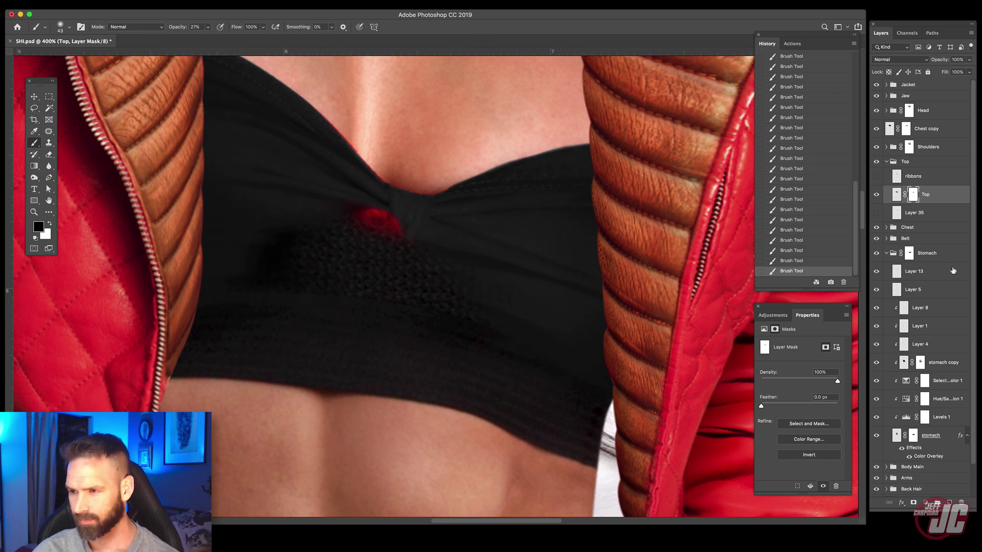
Step: Show Layer 35 again and paint over the thin red line beside the knot with an 8 px brush
left_click(876, 213)
left_click(915, 213)
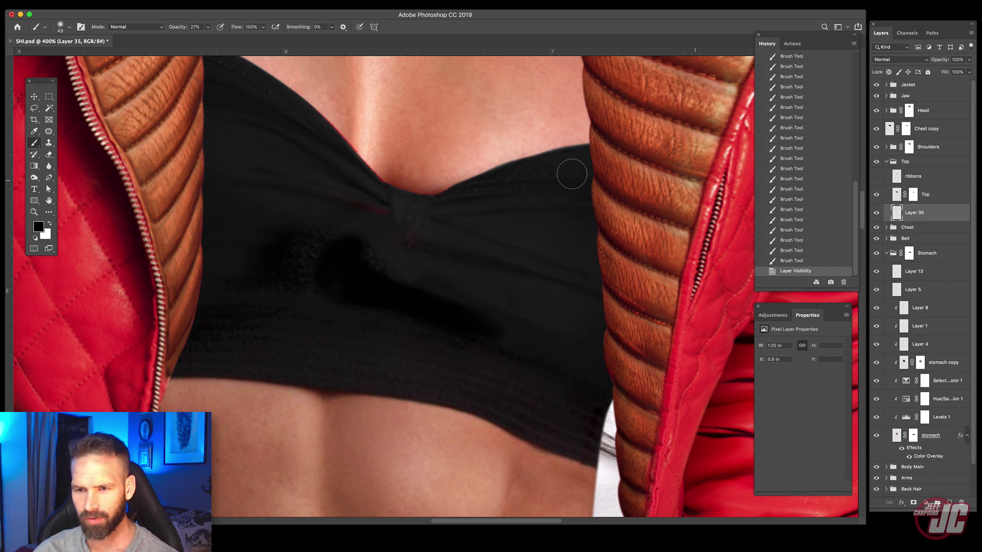
left_click(35, 131)
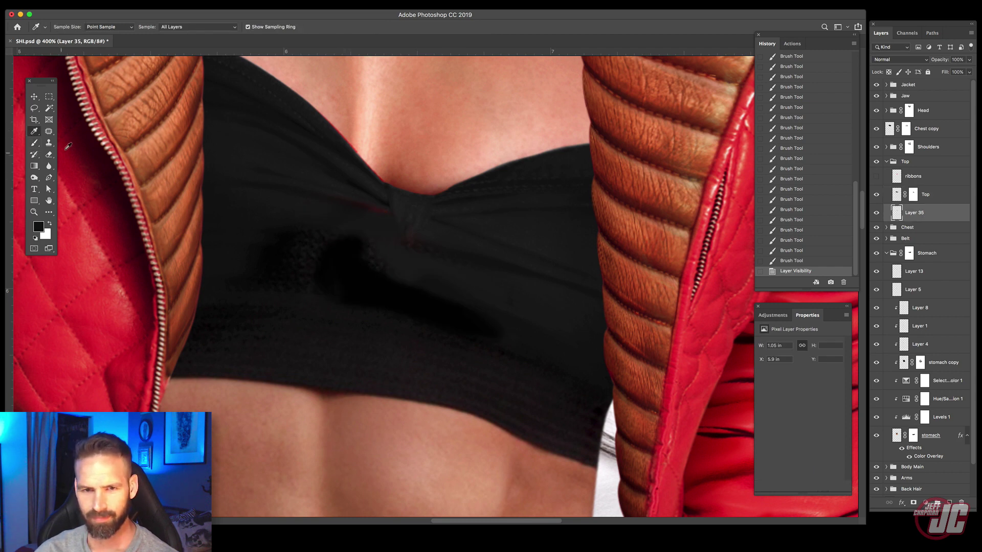
key("b")
right_click(398, 209)
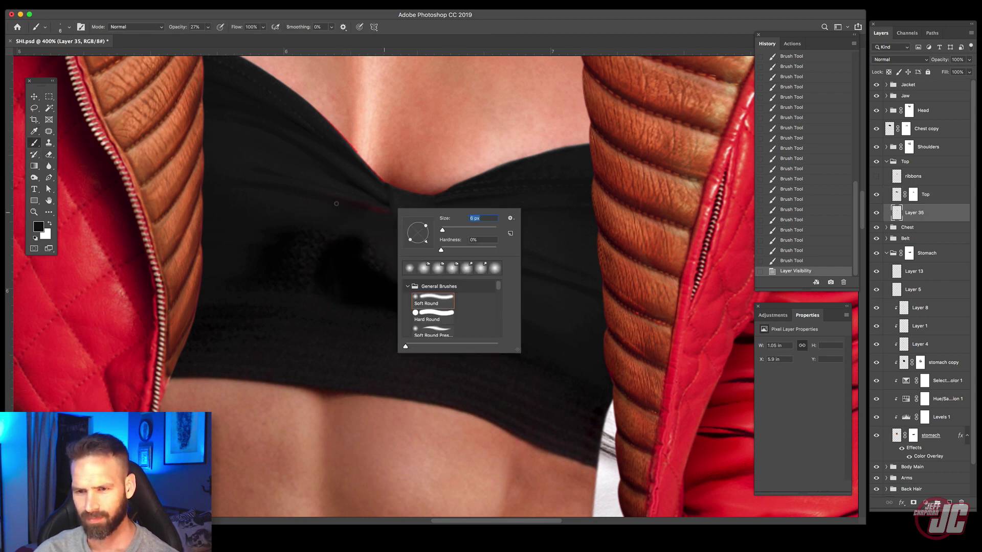
left_click_drag(337, 203, 386, 210)
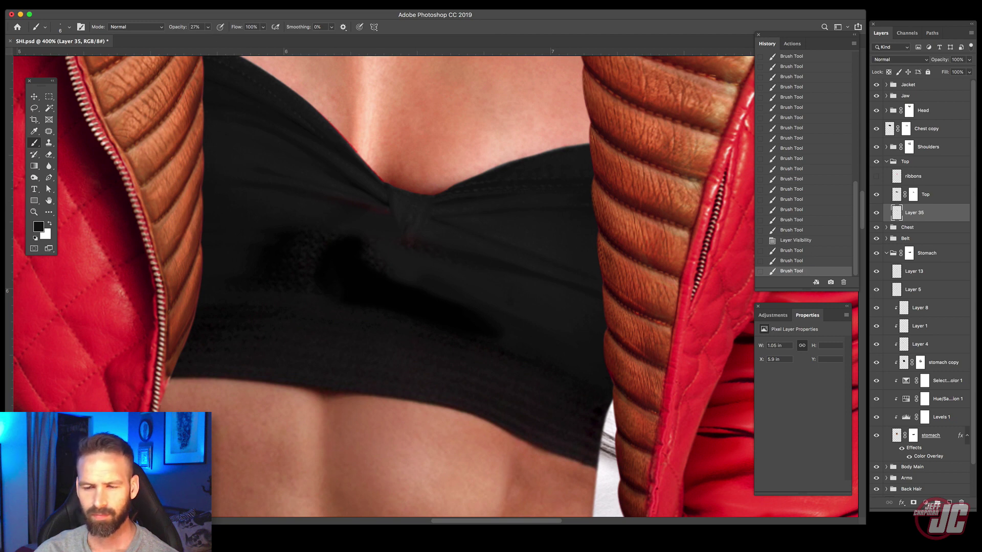
Step: Add a new layer above the Top layer and paint fabric tones around and below the knot with a 31 px brush at 35% opacity
right_click(442, 218)
left_click_drag(489, 241, 499, 241)
left_click(362, 270)
left_click_drag(346, 200, 412, 218)
left_click_drag(357, 203, 415, 221)
left_click_drag(296, 224, 384, 251)
left_click_drag(297, 245, 361, 255)
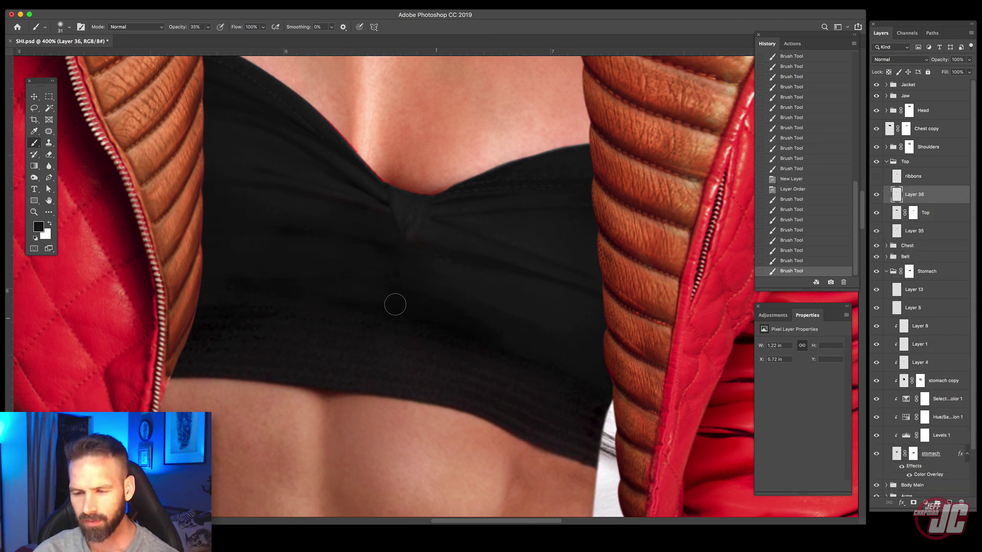
left_click_drag(395, 305, 576, 371)
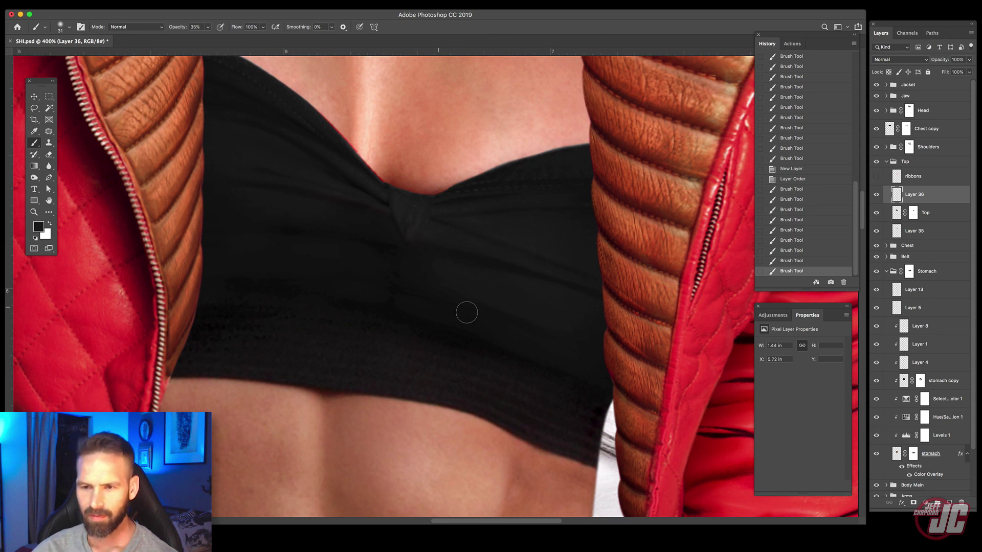
left_click_drag(401, 248, 417, 225)
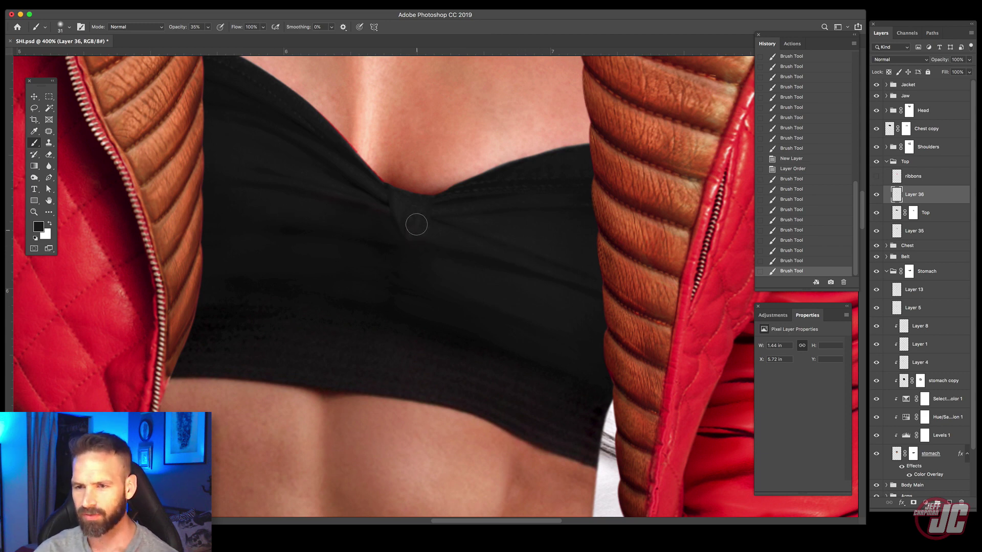
Step: Paint over the folds beside and below the knot on Layer 36 with a 20 px brush
right_click(495, 235)
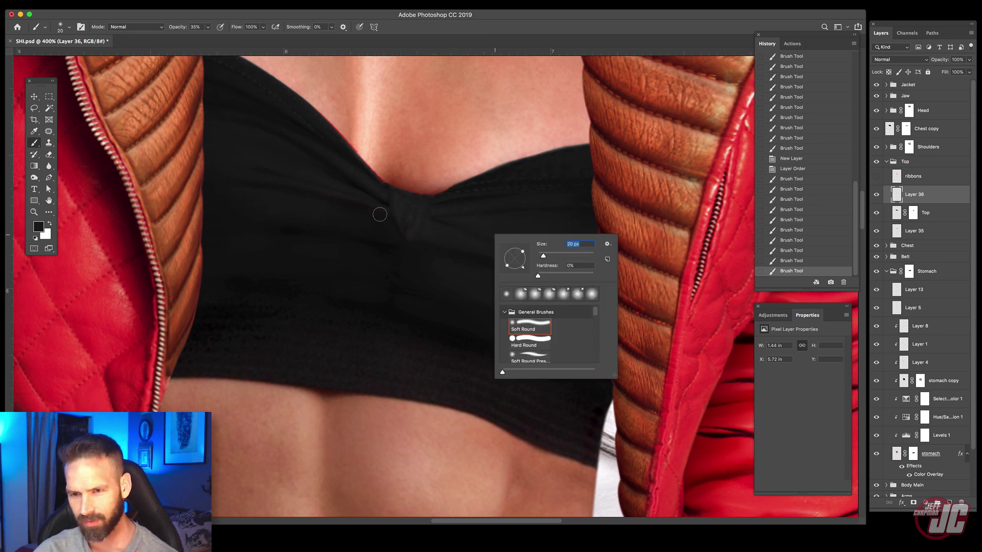
mouse_move(305, 211)
left_mouse_down()
mouse_move(378, 229)
mouse_move(331, 227)
mouse_move(369, 219)
left_mouse_up()
left_click_drag(286, 261, 403, 271)
Step: Even out the black fabric across the middle of the top on Layer 36 with a 137 px soft brush
right_click(315, 253)
left_click_drag(278, 245, 378, 273)
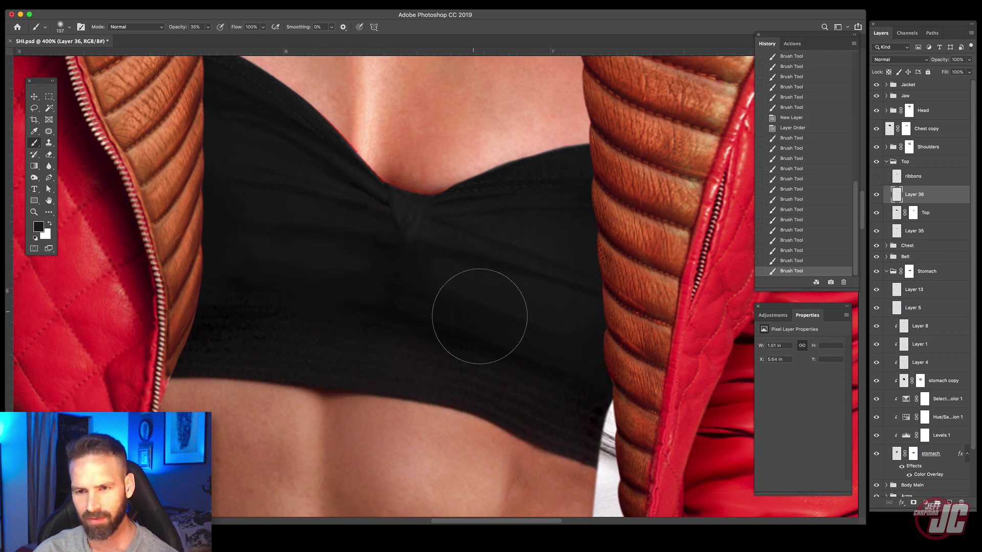
mouse_move(484, 265)
left_mouse_down()
mouse_move(569, 298)
mouse_move(509, 314)
left_mouse_up()
left_click_drag(359, 268, 565, 328)
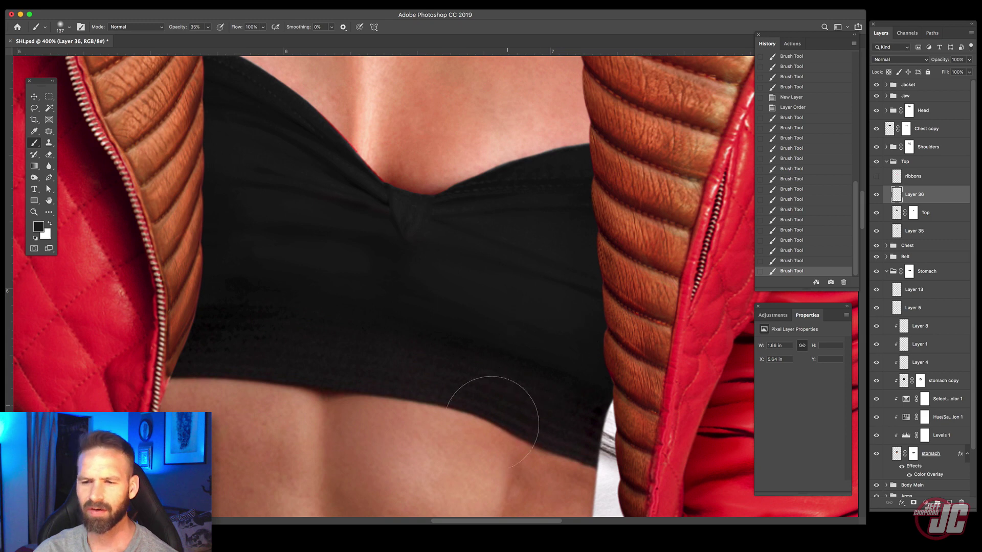
Step: Paint fine fold lines across the black fabric on Layer 36 with a 9 px brush
right_click(411, 266)
left_click_drag(483, 286, 452, 287)
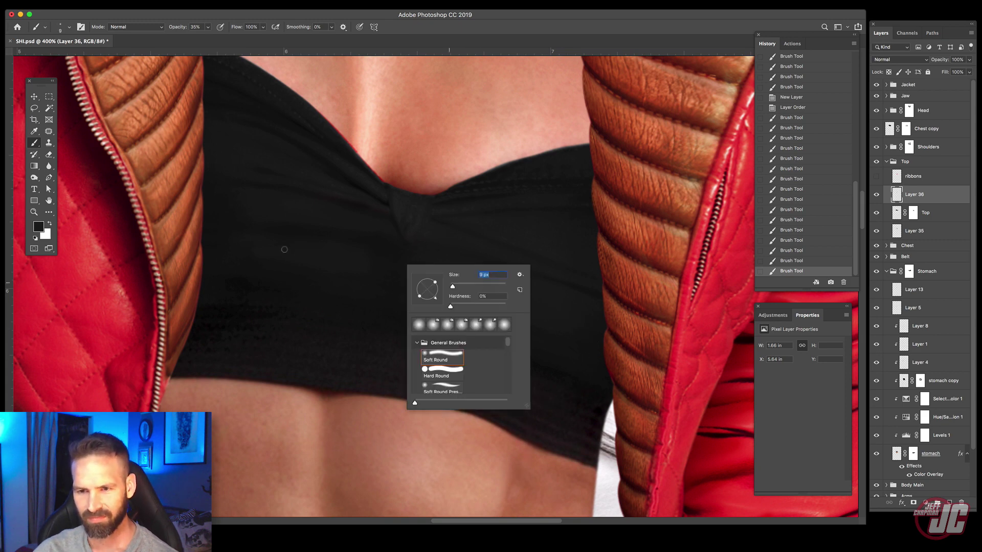
left_click(285, 249)
left_click_drag(537, 318, 555, 325)
left_click_drag(434, 281, 537, 308)
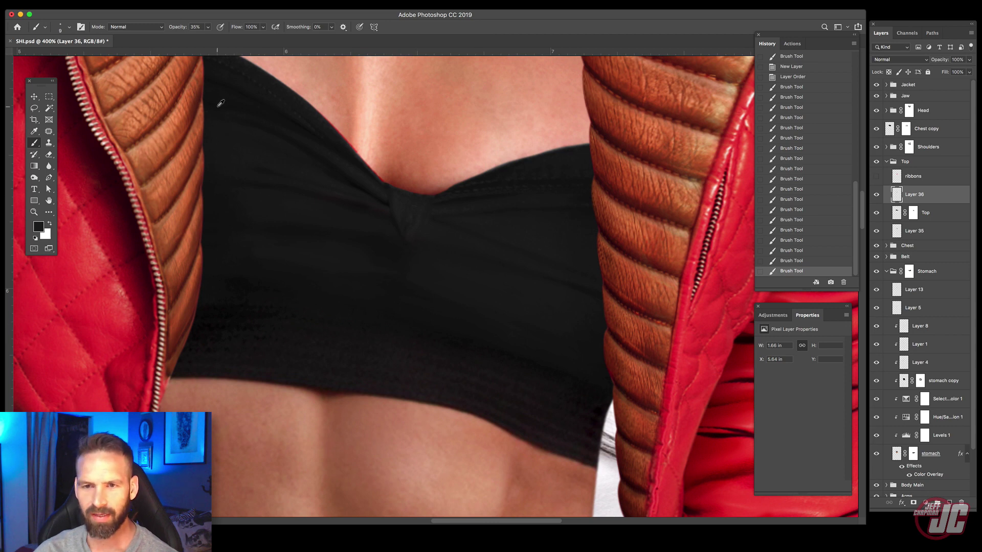
left_click_drag(348, 234, 478, 266)
left_click_drag(312, 231, 481, 268)
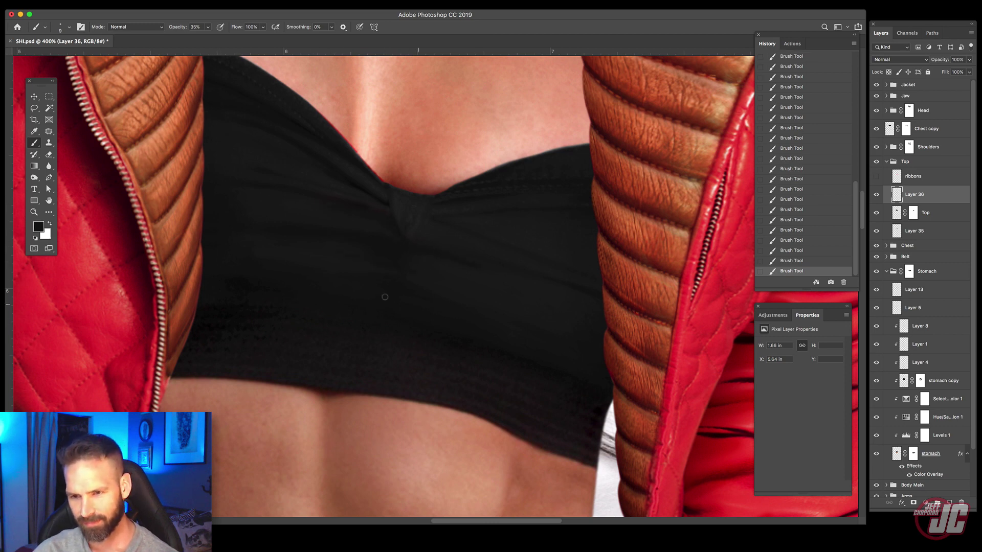
Step: Examine the blended black top on the whole figure, then inspect its neckline edge up close
key("z")
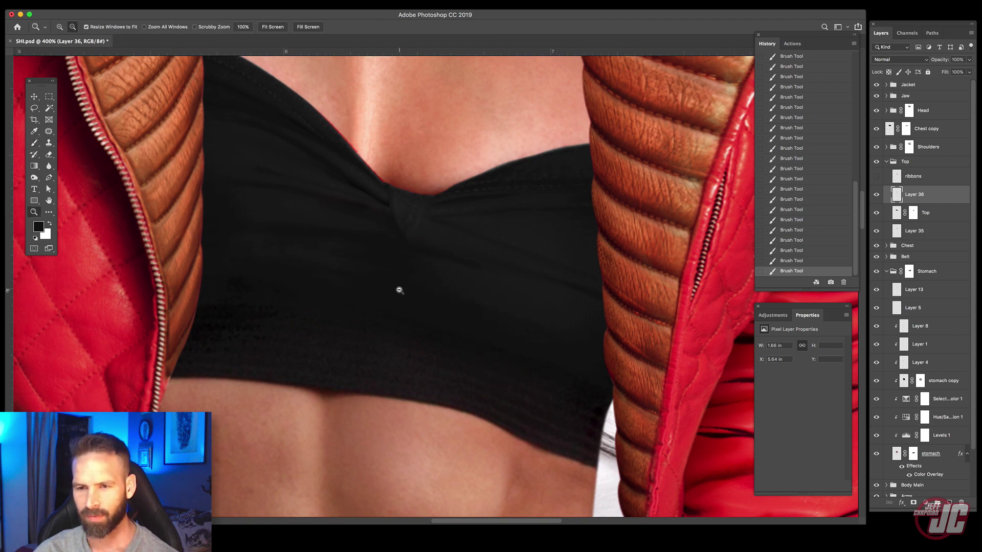
left_click(405, 291, "alt")
left_click(417, 299, "alt")
left_click(417, 307, "alt")
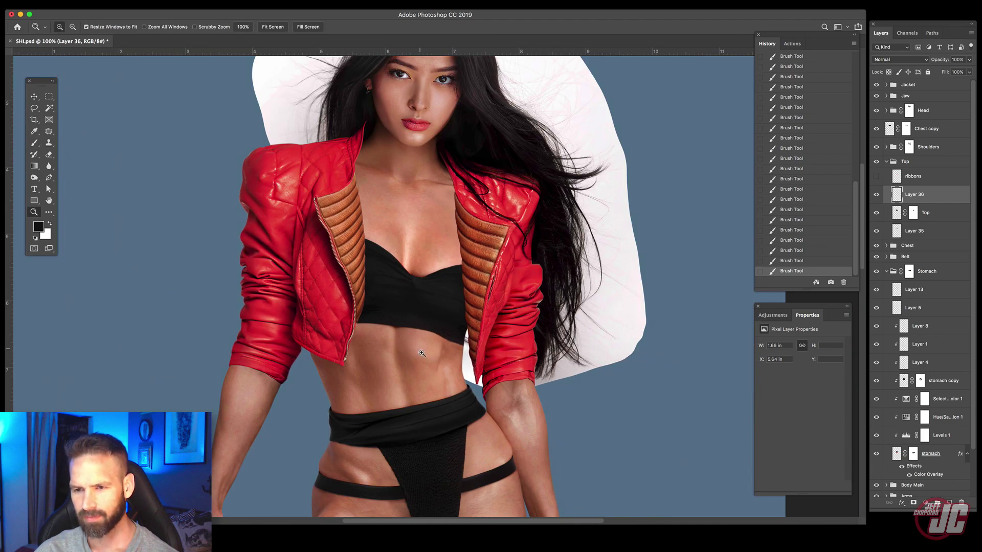
left_click_drag(401, 336, 412, 271)
left_click(382, 344)
left_click_drag(351, 373, 383, 328)
left_click(373, 305)
left_click_drag(366, 265, 397, 306)
left_click(398, 306)
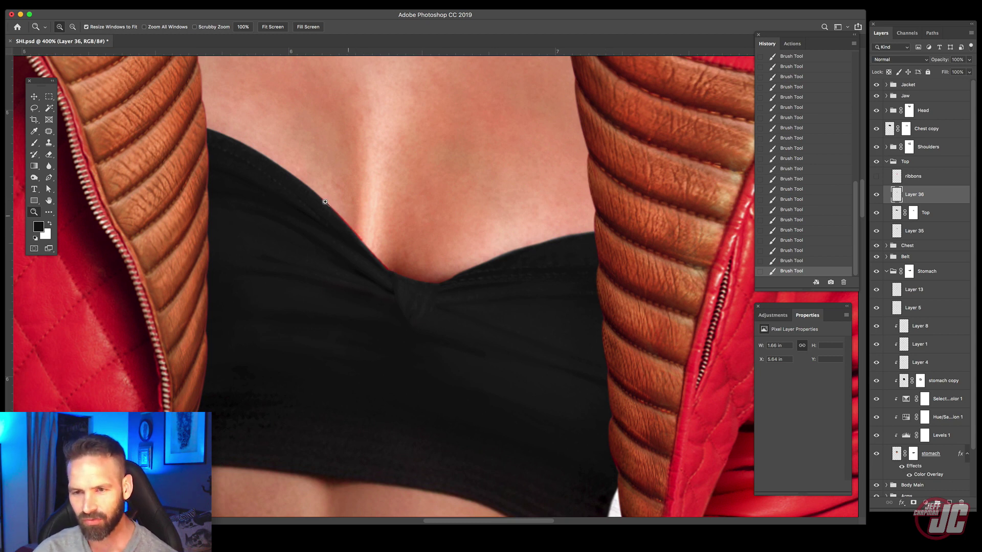
Step: Compare the neckline with the Top group and the Chest copy layer hidden and shown, collapse the Top group, and expand the Chest group
left_click(876, 169)
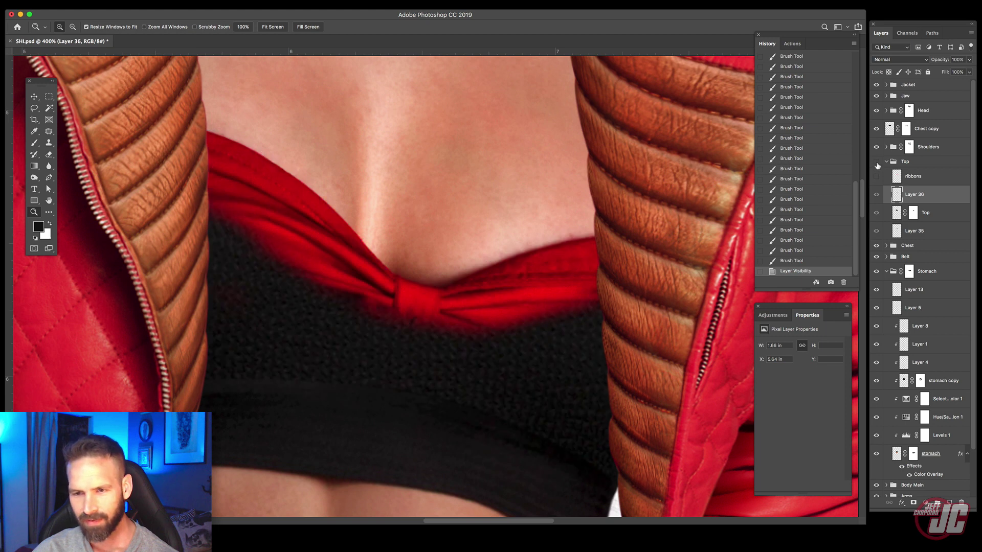
left_click(877, 168)
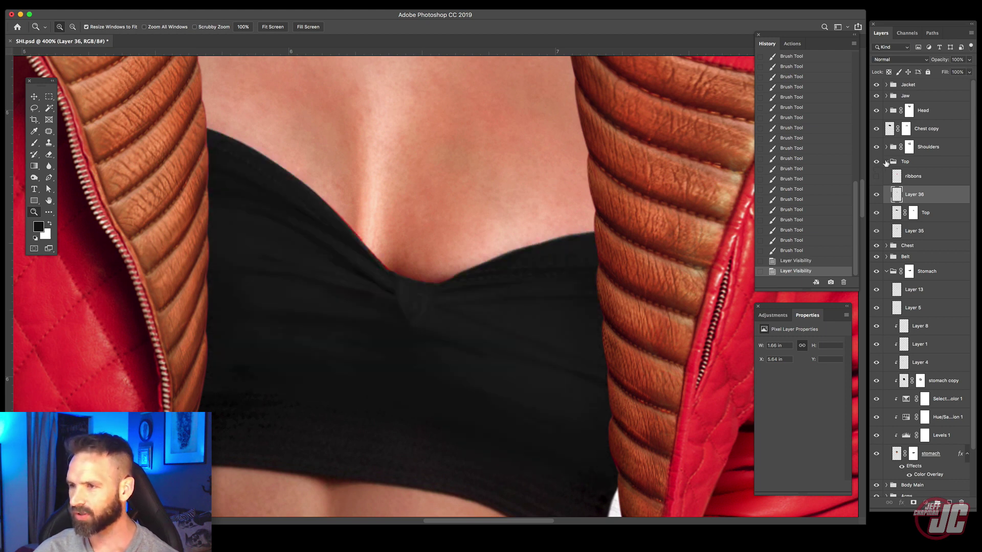
left_click(886, 161)
left_click(877, 130)
left_click(876, 130)
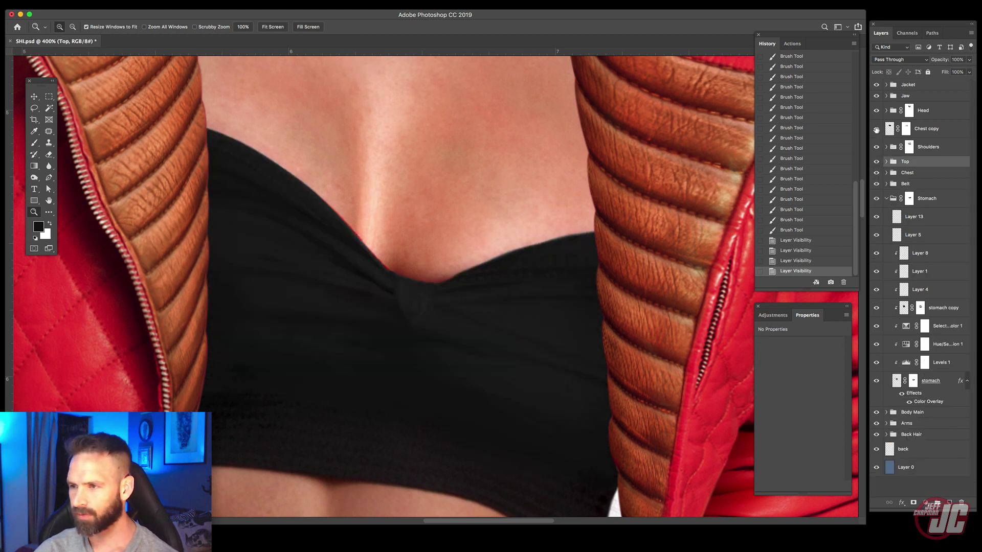
left_click(887, 173)
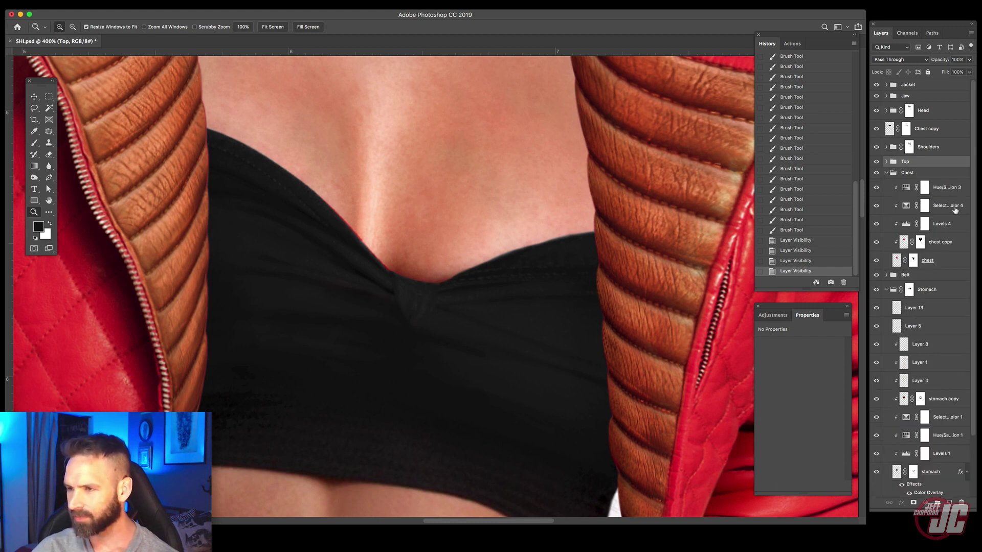
Step: Add a new layer at the top of the Chest group and set its blend mode to Color
left_click(949, 189)
left_click(950, 504)
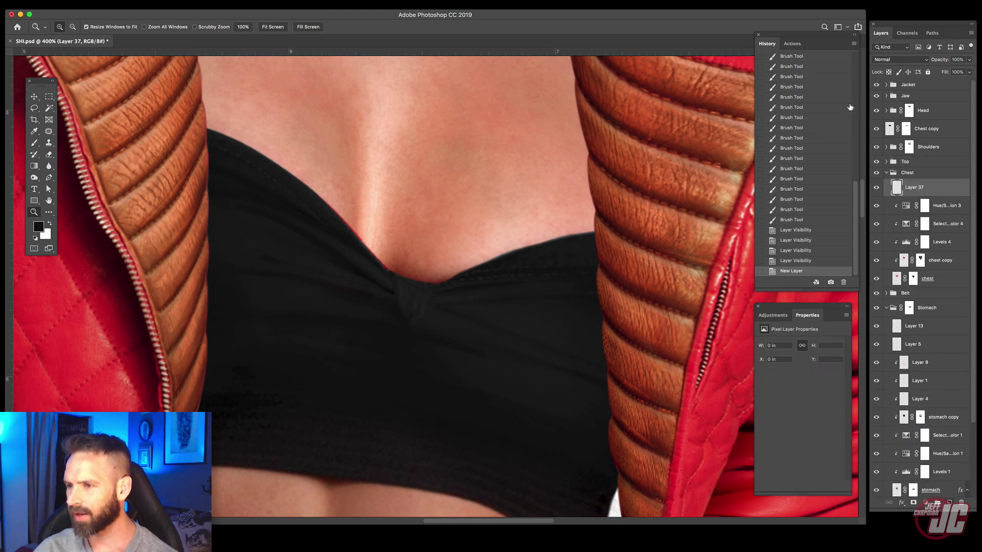
left_click(896, 61)
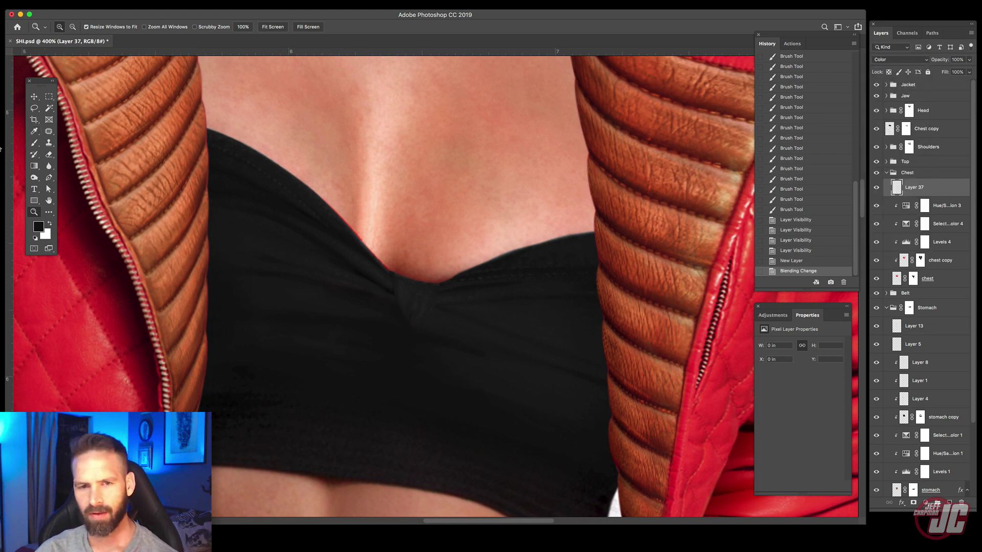
Step: Sample the chest skin tone and paint over the red fringe along the black top's neckline with a 49 px soft brush at 35% opacity
key("i")
left_click(296, 161)
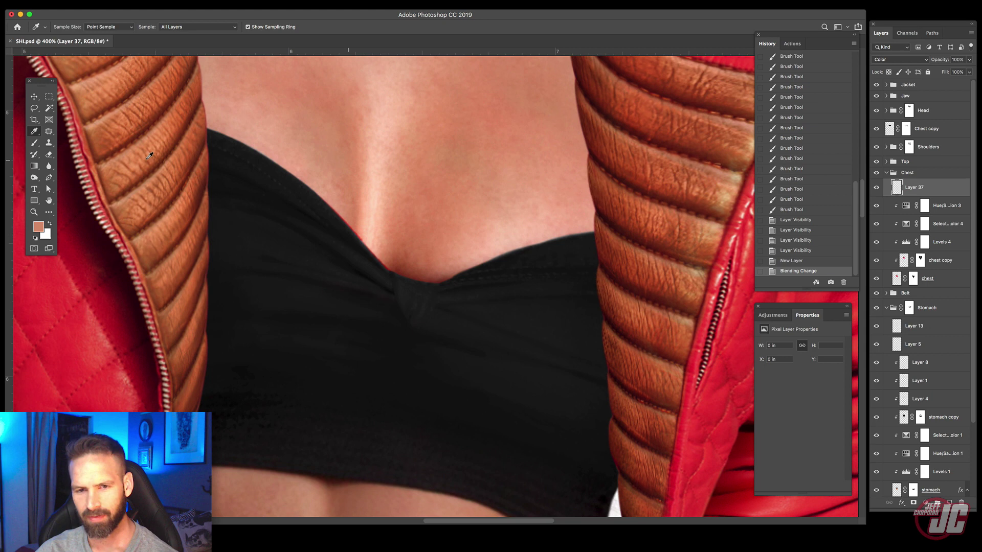
left_click(37, 143)
right_click(322, 223)
left_click_drag(371, 243, 364, 243)
left_click_drag(312, 217, 394, 283)
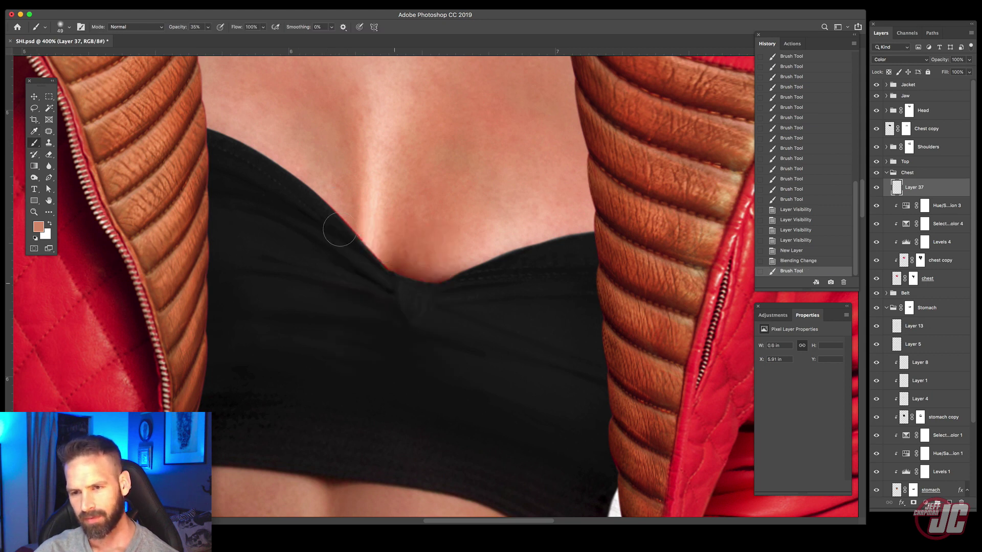
mouse_move(340, 230)
left_mouse_down()
mouse_move(386, 274)
mouse_move(340, 229)
left_mouse_up()
mouse_move(340, 228)
left_mouse_down()
mouse_move(459, 302)
mouse_move(428, 301)
mouse_move(330, 231)
left_mouse_up()
mouse_move(330, 231)
left_mouse_down()
mouse_move(453, 306)
mouse_move(489, 287)
mouse_move(444, 297)
mouse_move(579, 280)
mouse_move(478, 321)
left_mouse_up()
mouse_move(514, 269)
left_mouse_down()
mouse_move(632, 239)
mouse_move(567, 288)
left_mouse_up()
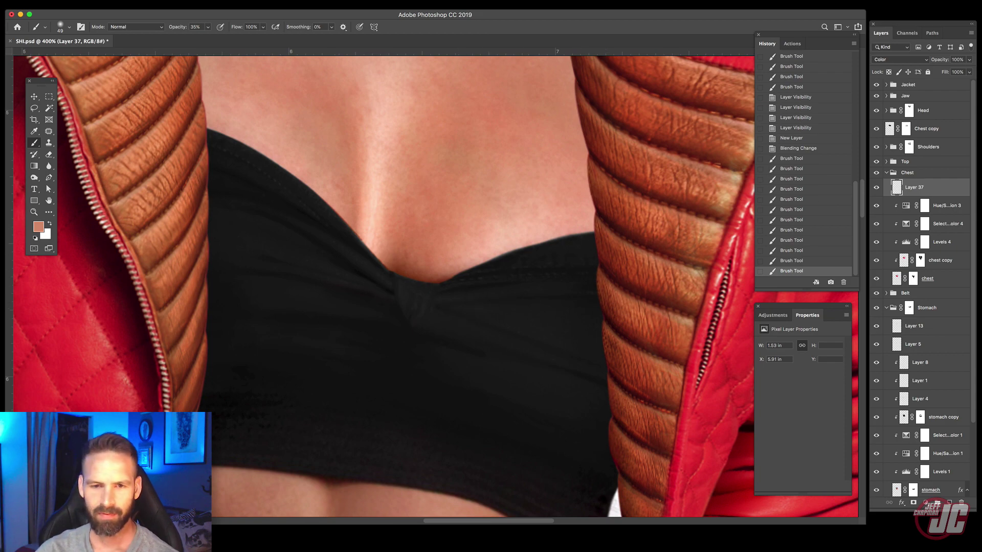
Step: Examine the corrected neckline and the jacket edges on the figure, collapsing the Chest and Stomach groups
key("z")
left_click(350, 273, "alt")
left_click(350, 272, "alt")
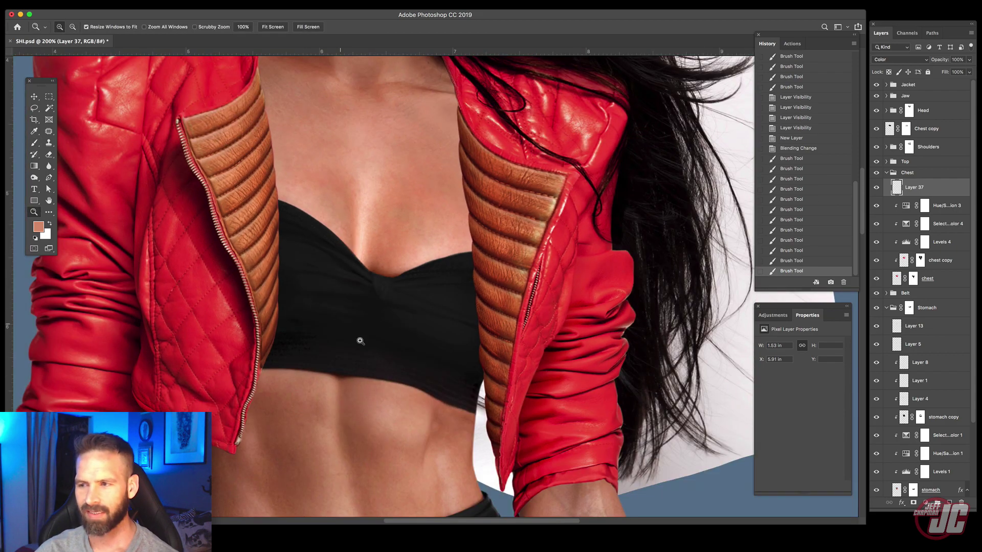
left_click(887, 173)
left_click_drag(368, 138, 409, 286)
left_click(409, 286, "alt")
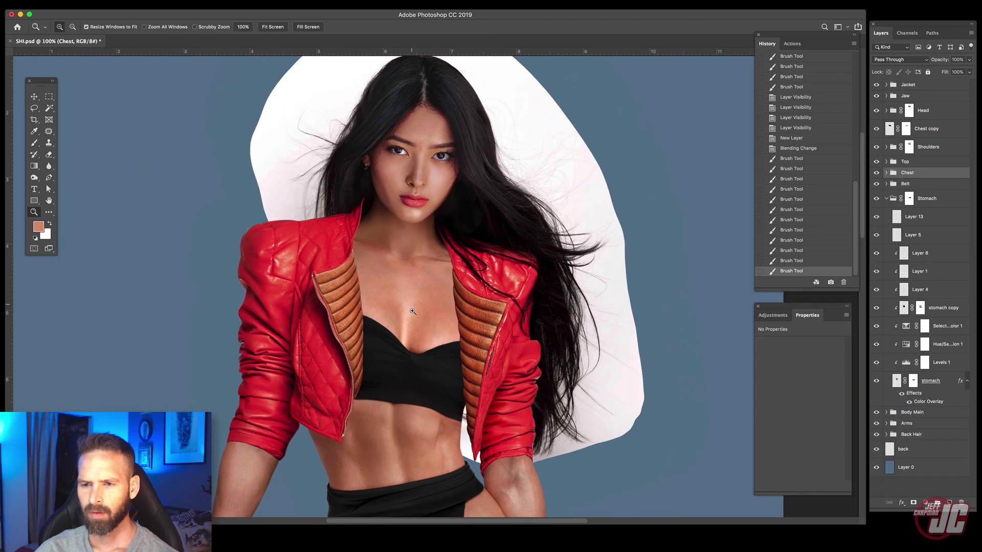
left_click_drag(428, 343, 391, 258)
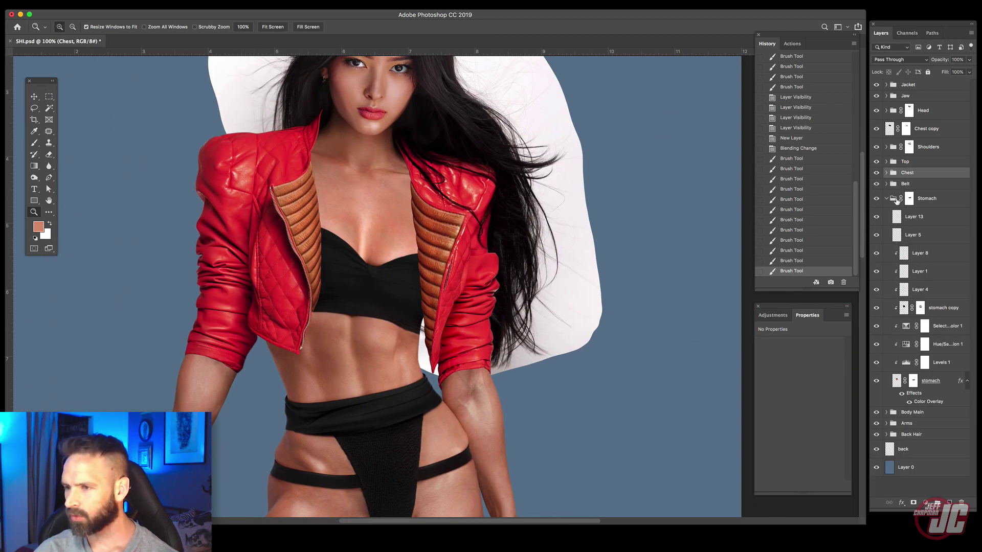
left_click(887, 199)
left_click(551, 227, "ctrl")
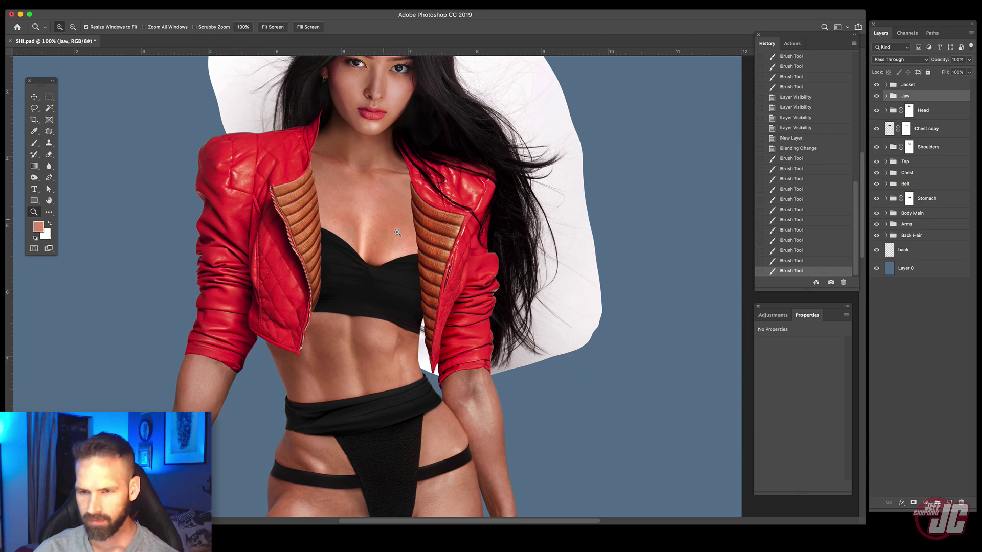
left_click(374, 265)
left_click(385, 237, "alt")
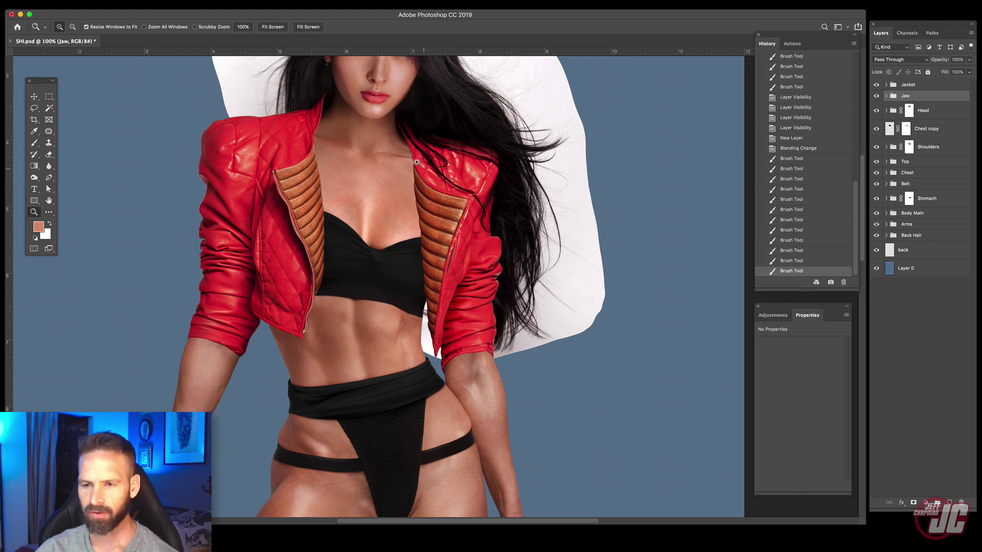
left_click(358, 193)
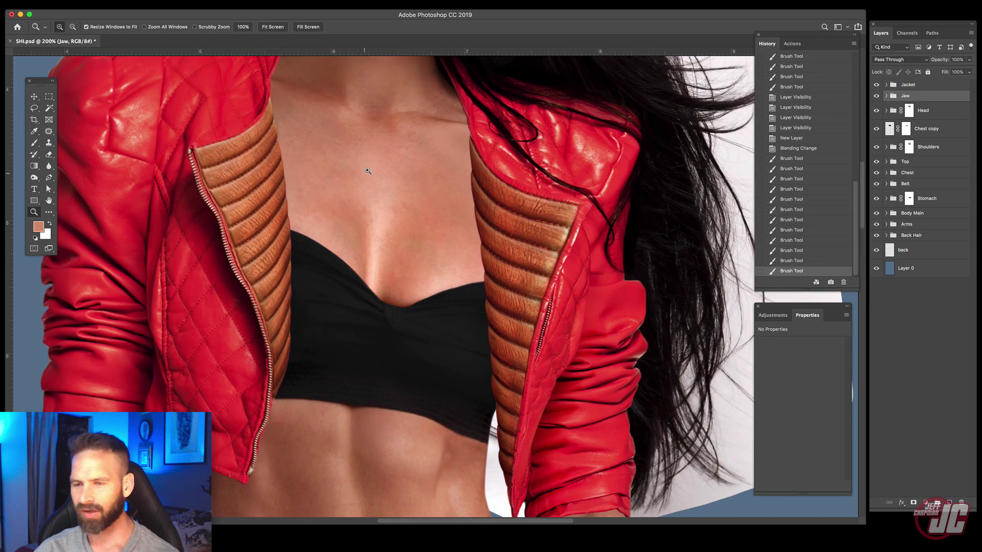
left_click_drag(360, 172, 375, 244)
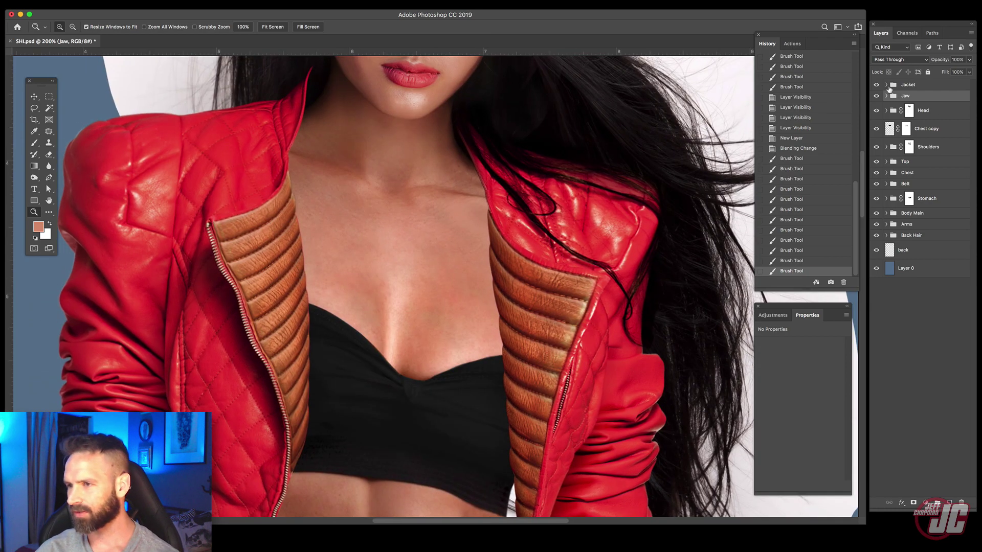
Step: Add a new layer at the bottom of the Jacket group, beneath the Left group, with the blend mode Multiply
left_click(886, 84)
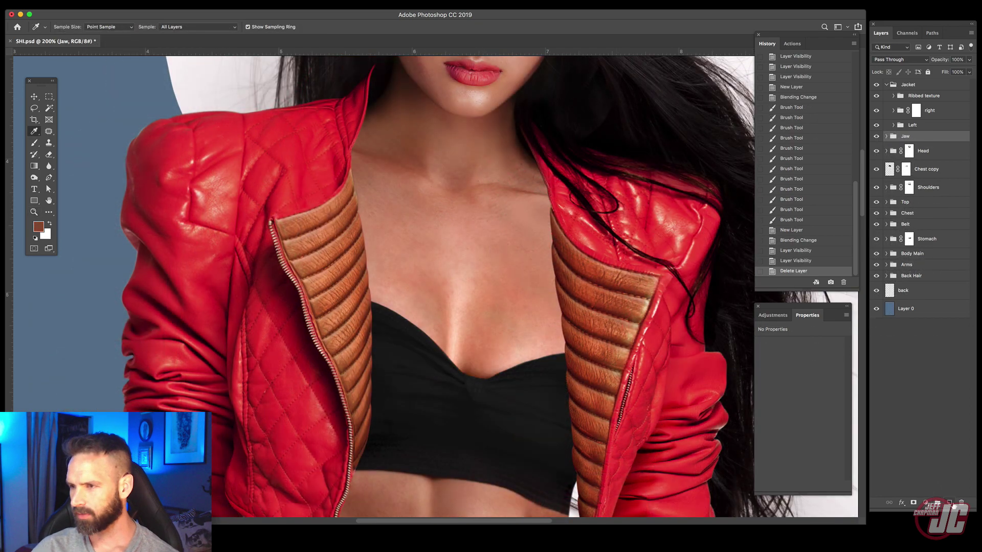
key("alt+shift+super+n")
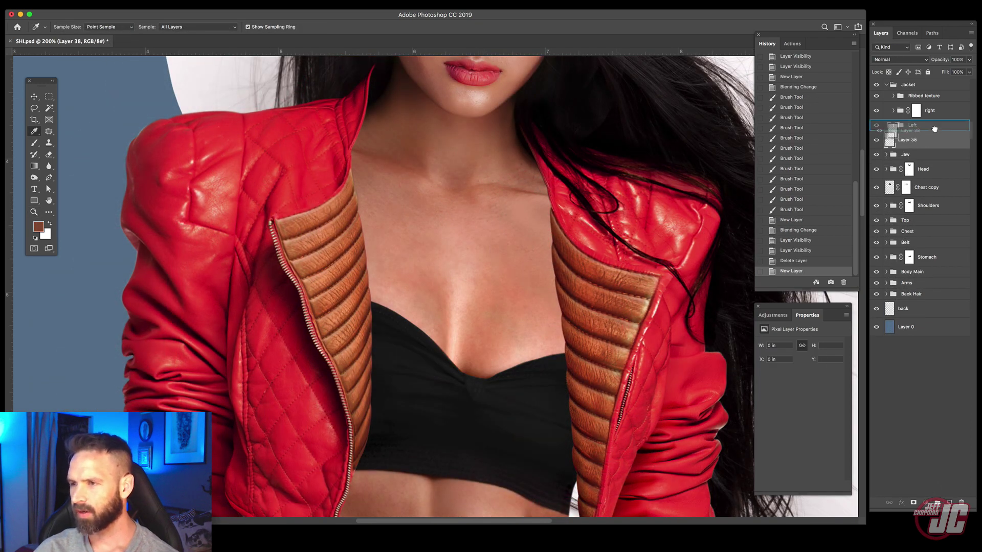
left_click_drag(934, 132, 952, 150)
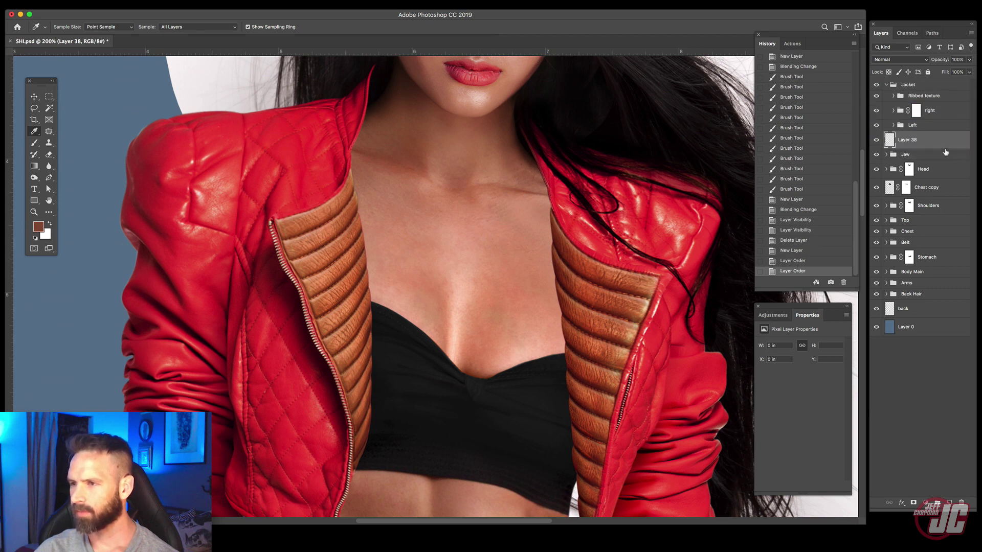
left_click(887, 85)
left_click(887, 85)
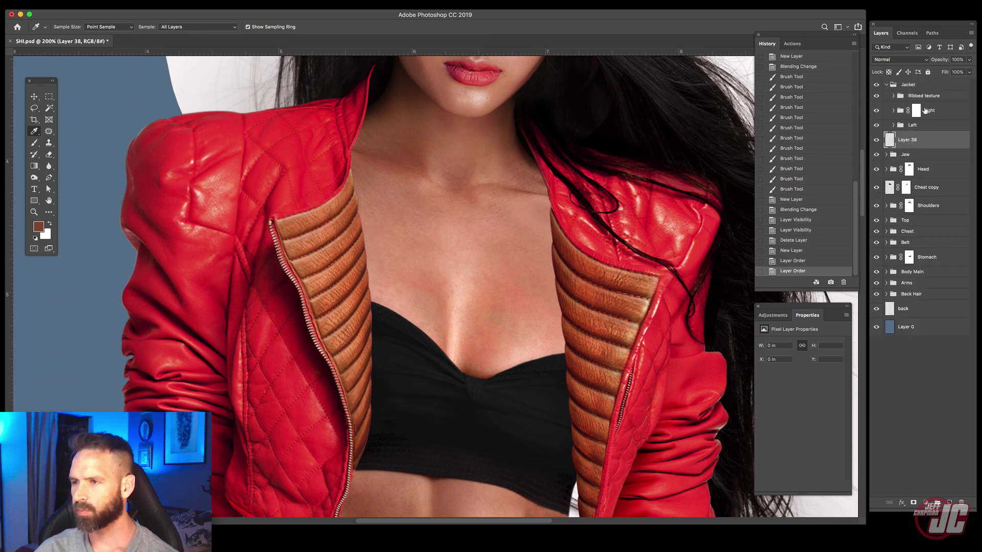
left_click_drag(924, 143, 934, 130)
left_click(920, 63)
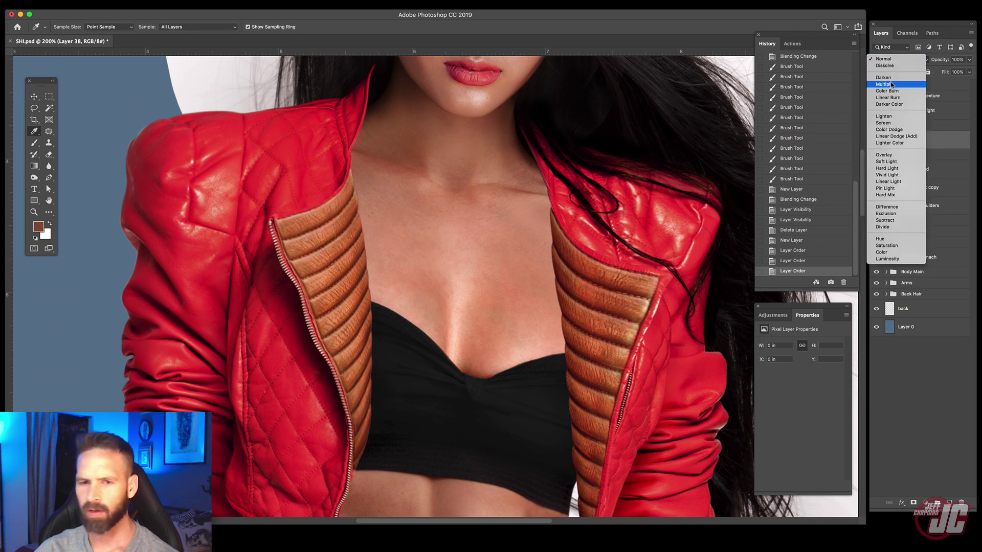
left_click(895, 86)
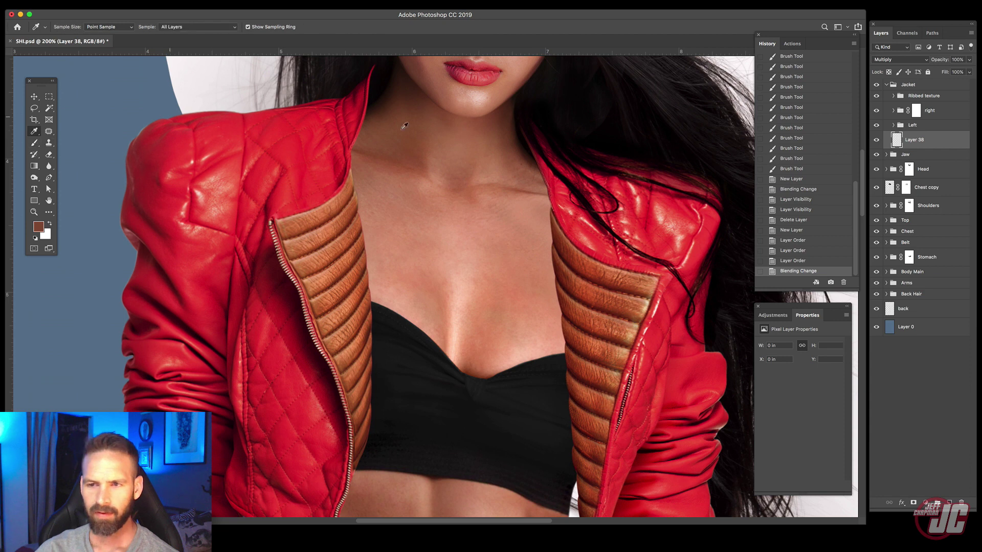
Step: Sample a dark neck skin tone and paint shadow beneath the collar on the image's left with a 146 px soft brush at 35% opacity
left_click(408, 93)
key("b")
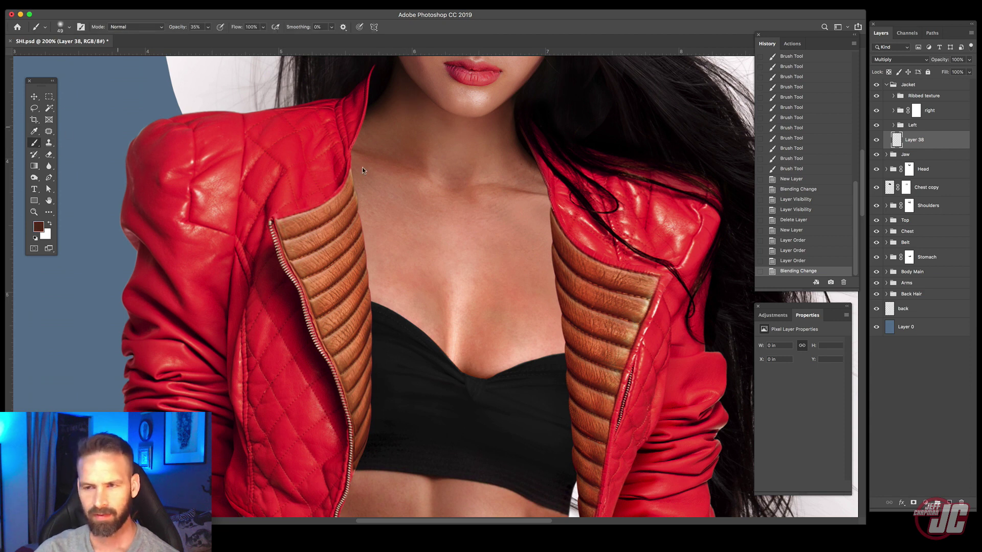
right_click(502, 167)
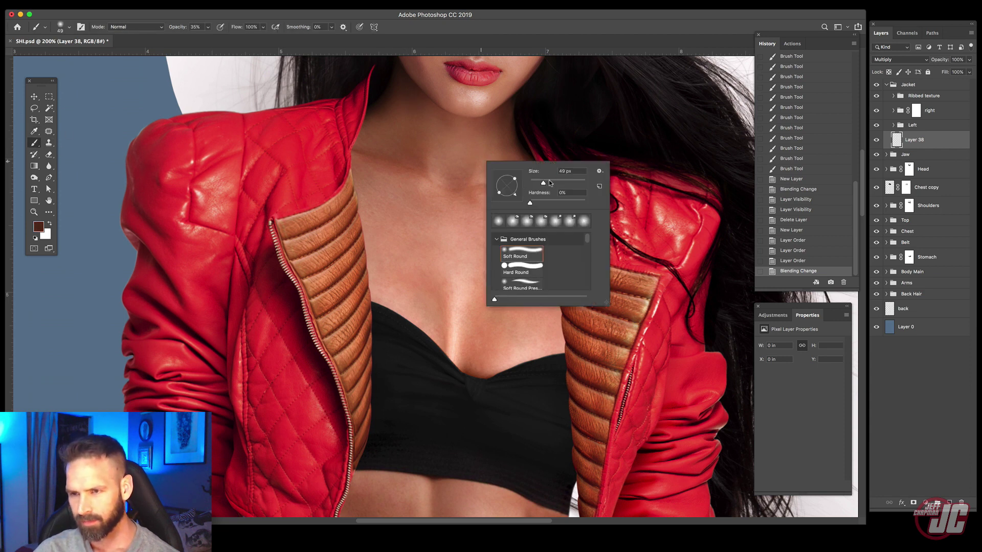
left_click(208, 28)
left_click_drag(364, 81, 330, 174)
left_click_drag(362, 107, 345, 162)
left_click_drag(358, 123, 347, 164)
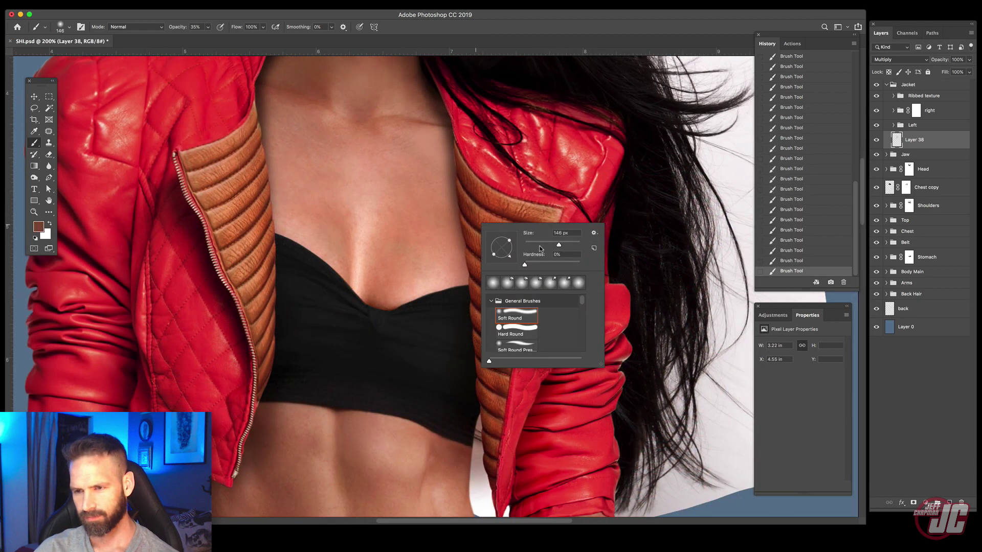
Step: Paint a narrow shadow on the skin along the image's right lapel, from the neck to the black top, with a 31 px soft brush
left_click(533, 245)
left_click_drag(453, 147, 469, 267)
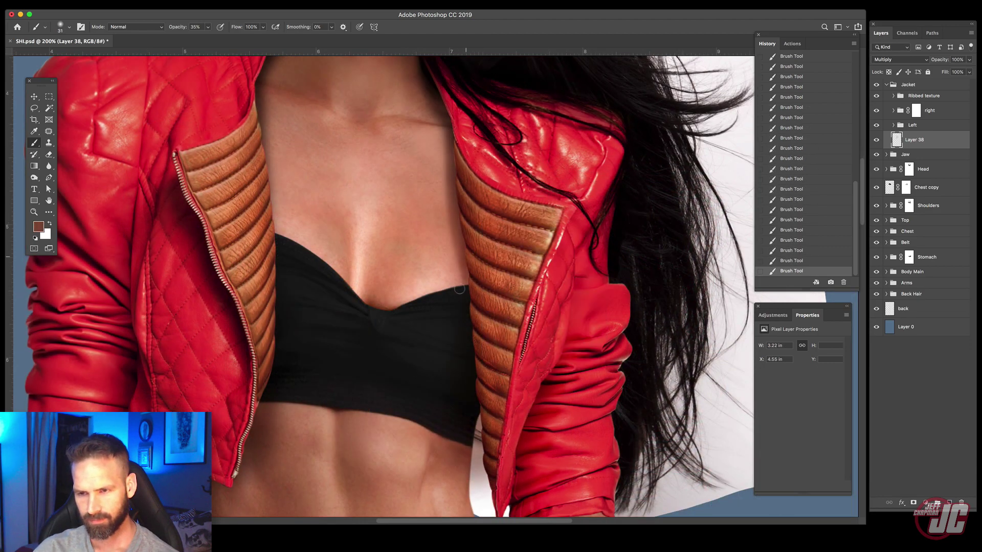
left_click_drag(334, 192, 338, 309)
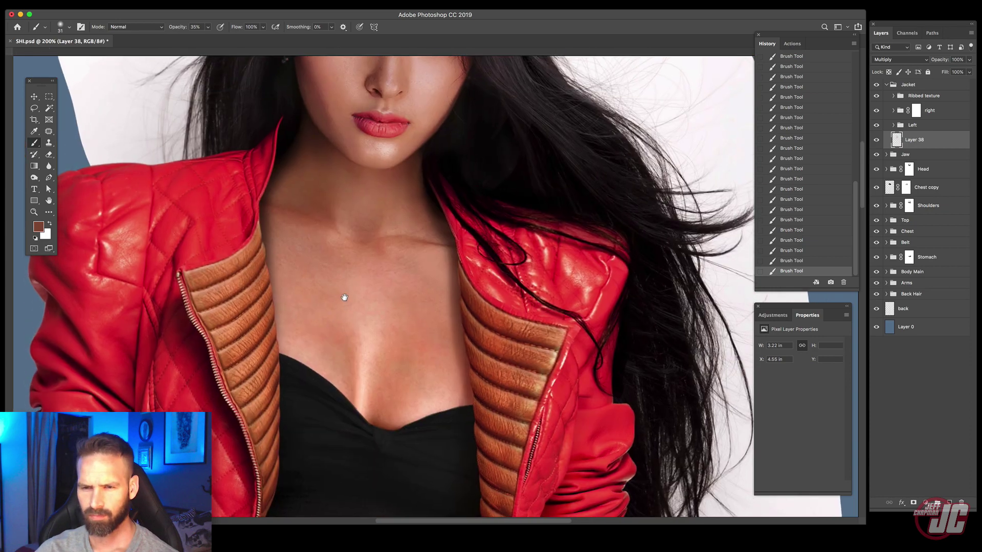
left_click_drag(433, 187, 471, 359)
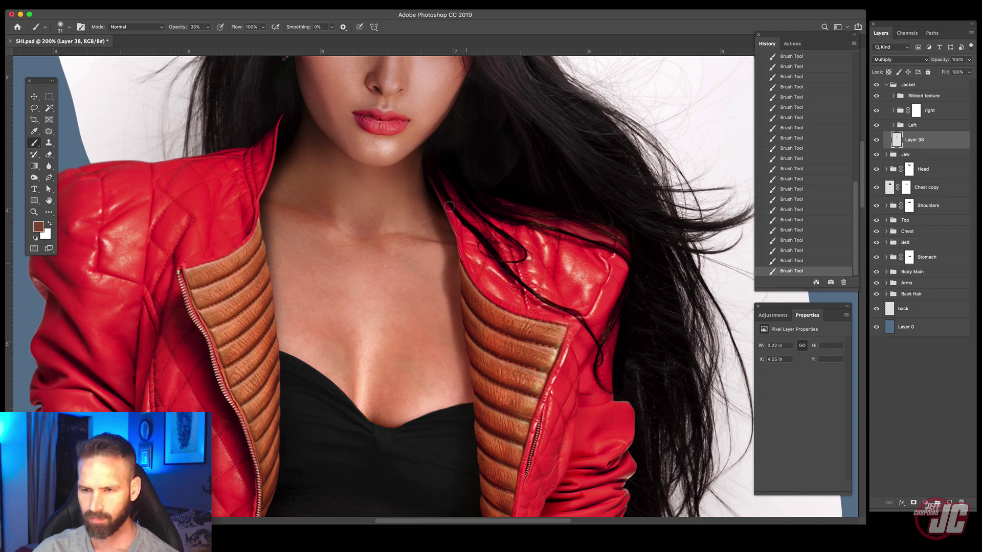
scroll(460, 230, "down", 5)
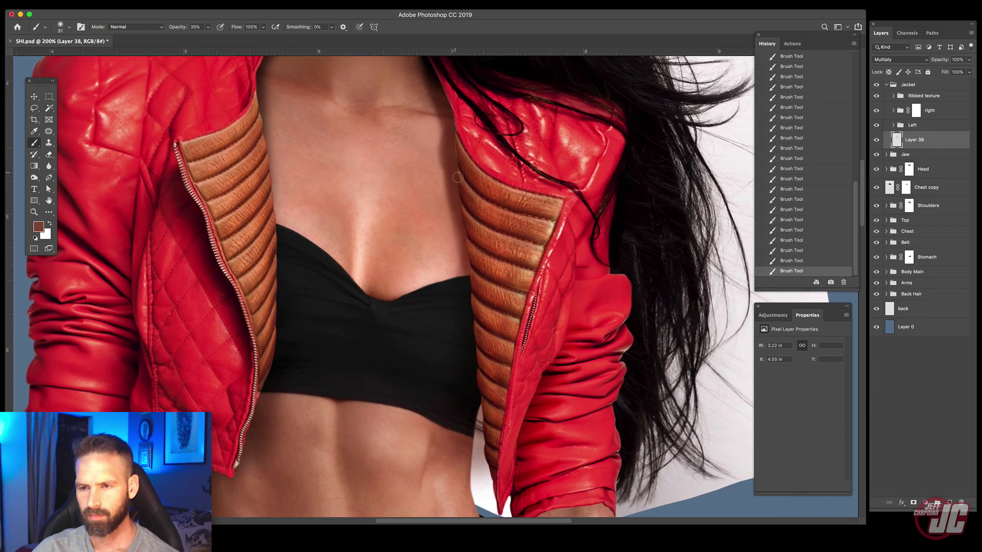
Step: Broaden the shadow on the chest beside the image's right lapel with a 91 px soft brush
right_click(460, 203)
left_click(457, 170)
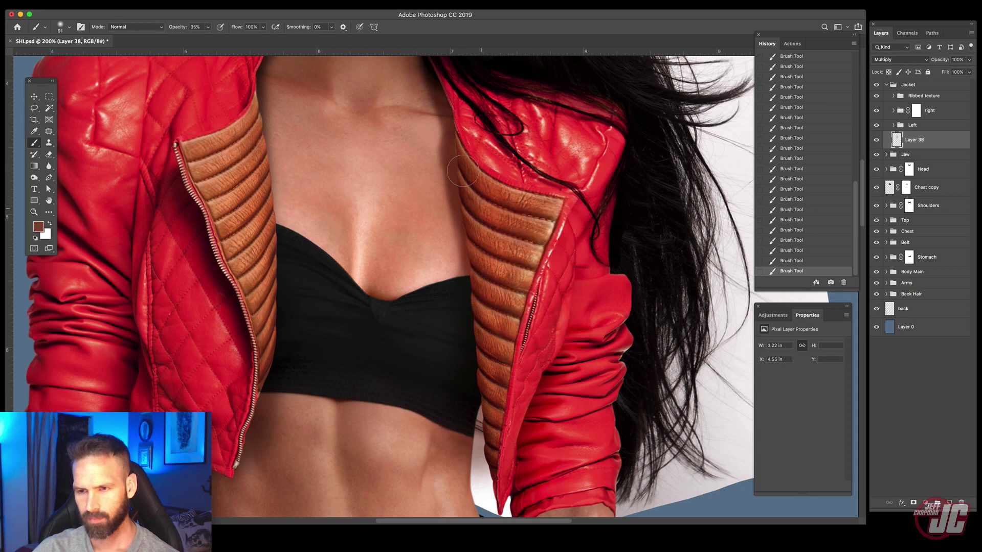
left_click_drag(456, 164, 452, 232)
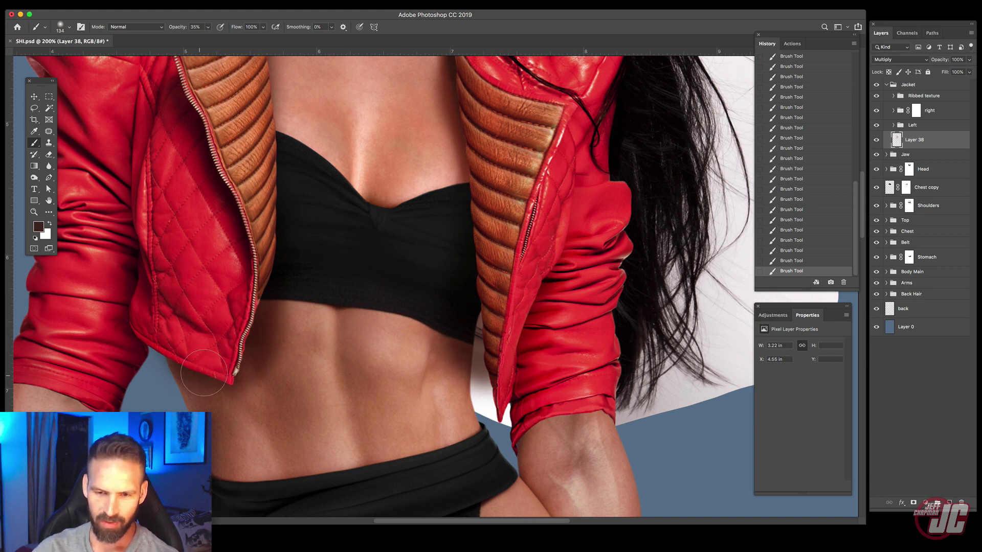
Step: Lighten the shadow on the stomach beside the zipper edge with a 146 px soft eraser at 22% opacity
left_click(50, 154)
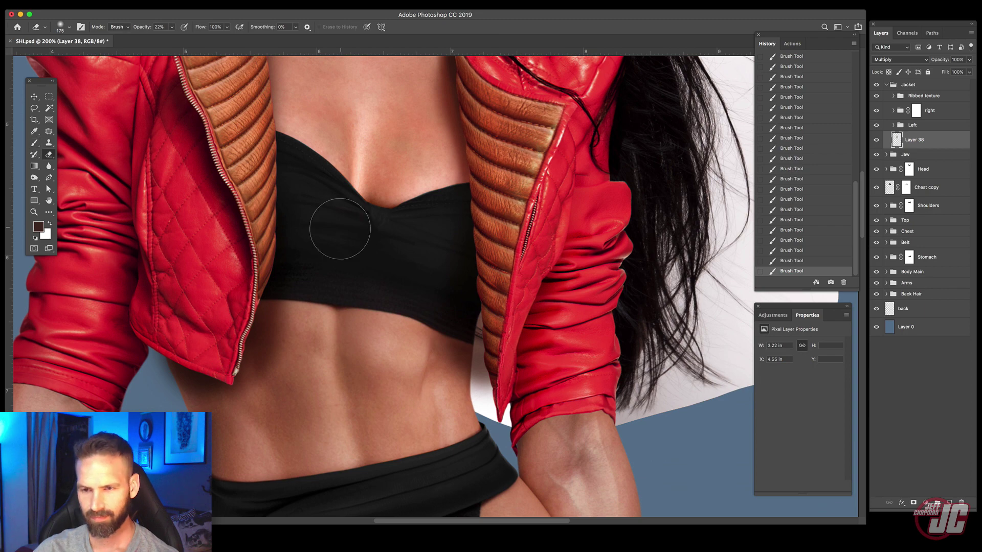
right_click(343, 229)
left_click_drag(429, 250, 424, 249)
left_click_drag(266, 338, 272, 409)
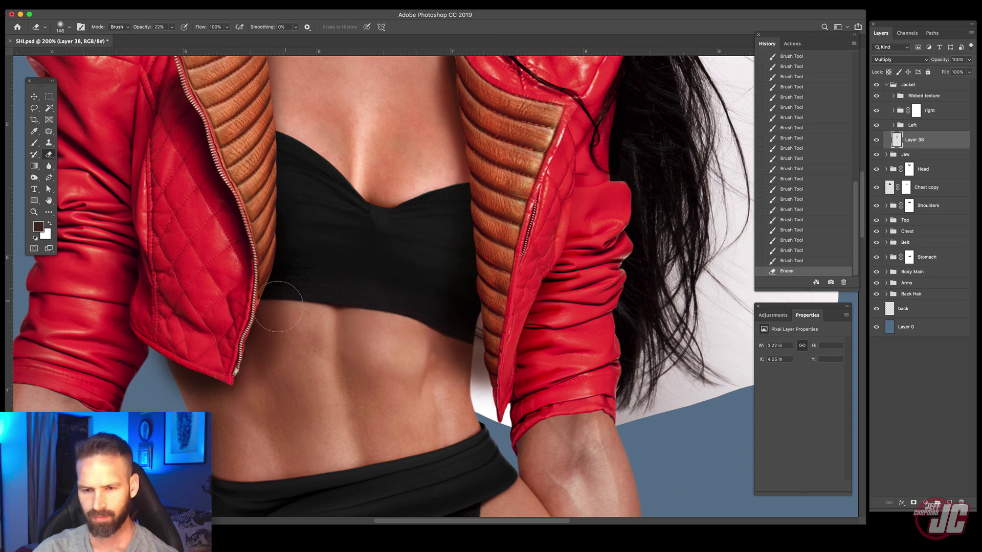
left_click_drag(279, 289, 275, 353)
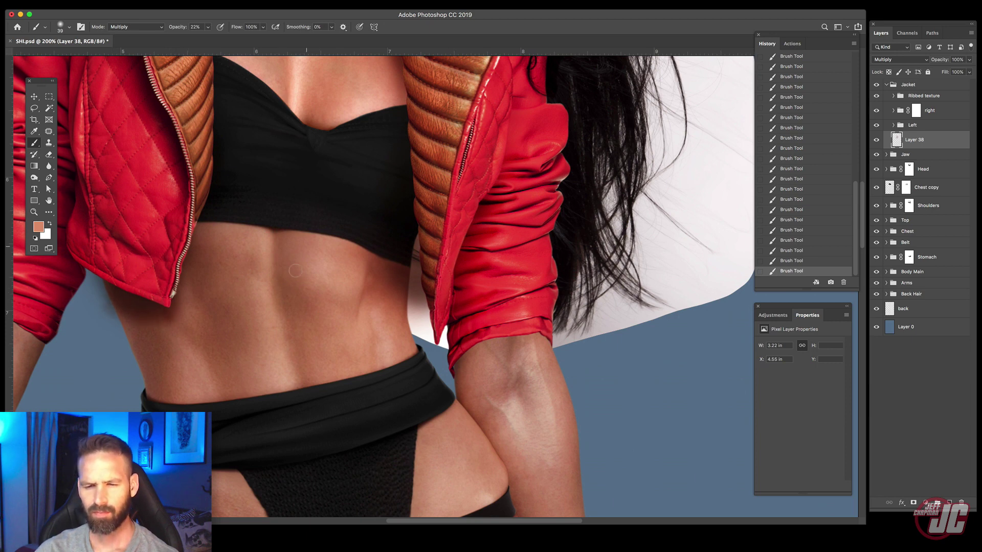
Step: Erase the shadow spilling past the waist below the jacket's hem with a 143 px soft eraser
left_click(49, 154)
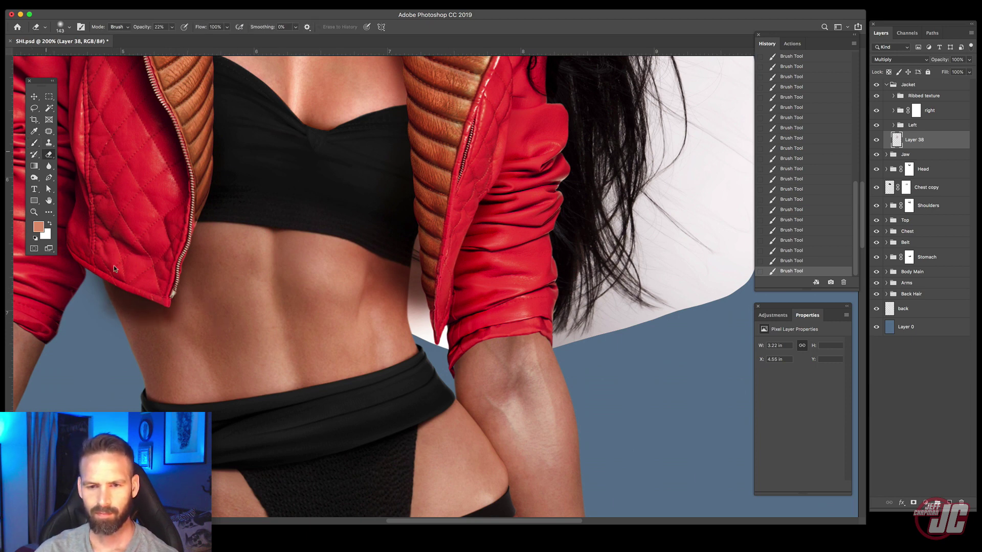
mouse_move(123, 326)
left_mouse_down()
mouse_move(141, 359)
mouse_move(128, 348)
left_mouse_up()
left_click_drag(114, 305, 125, 342)
left_click_drag(78, 286, 138, 353)
left_click_drag(125, 327, 146, 349)
Step: Clean up the shadow's edge under the jacket hem and beside the zipper with a 22 px soft eraser
right_click(216, 280)
left_click(271, 300)
left_click_drag(269, 301, 267, 301)
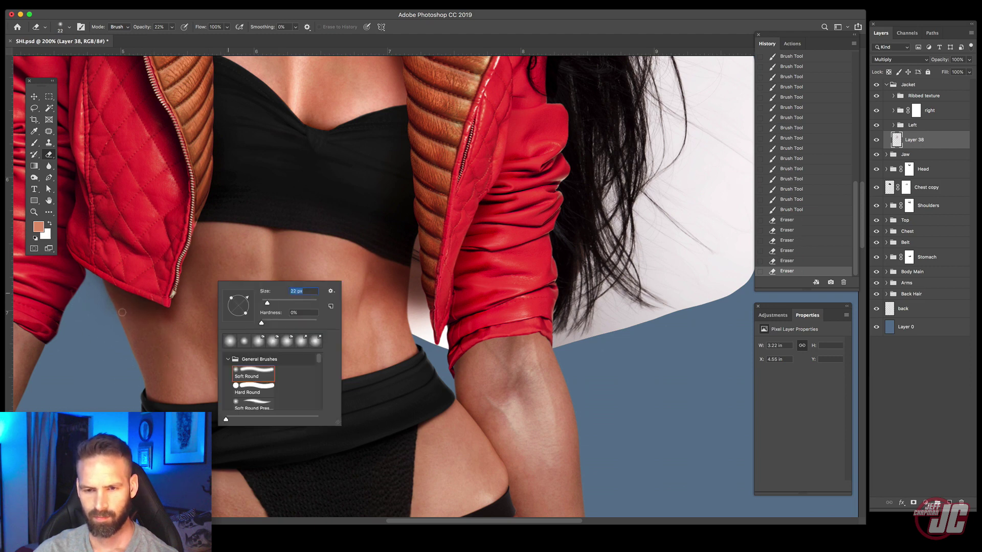
left_click_drag(123, 313, 178, 323)
left_click_drag(205, 258, 196, 274)
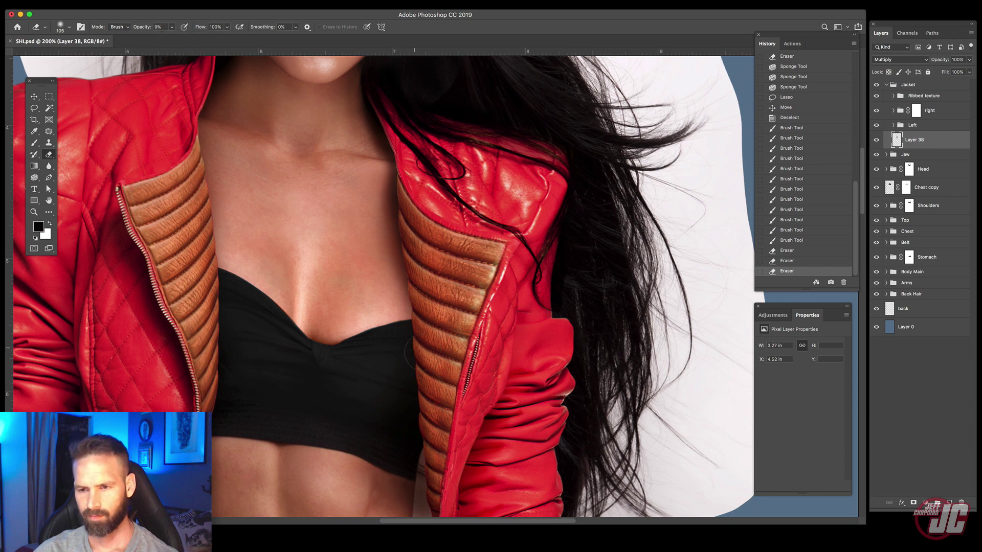
Step: Darken the chest shadow along the image's right lapel with a sampled skin tone and a 102 px soft Multiply brush at 8% opacity
mouse_move(415, 348)
left_mouse_down()
mouse_move(399, 333)
mouse_move(432, 355)
left_mouse_up()
left_click(33, 131)
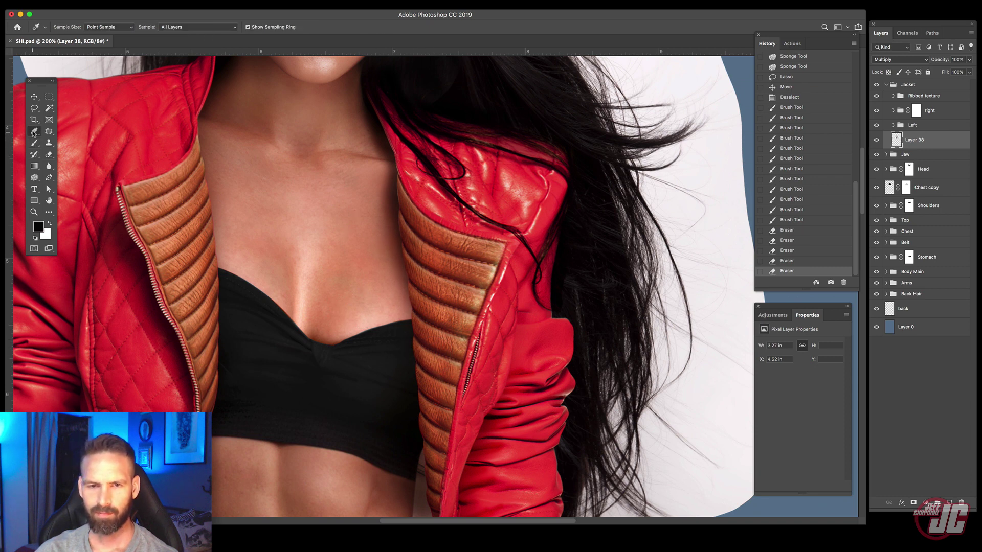
left_click(371, 269)
left_click(34, 143)
right_click(408, 219)
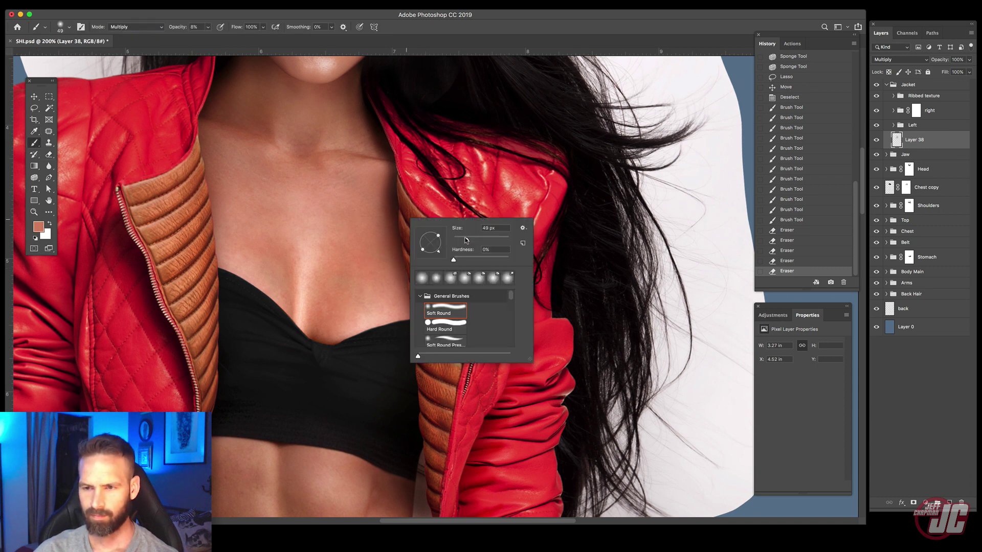
left_click_drag(393, 241, 452, 340)
left_click_drag(423, 286, 435, 328)
left_click_drag(404, 263, 449, 335)
left_click_drag(394, 194, 445, 142)
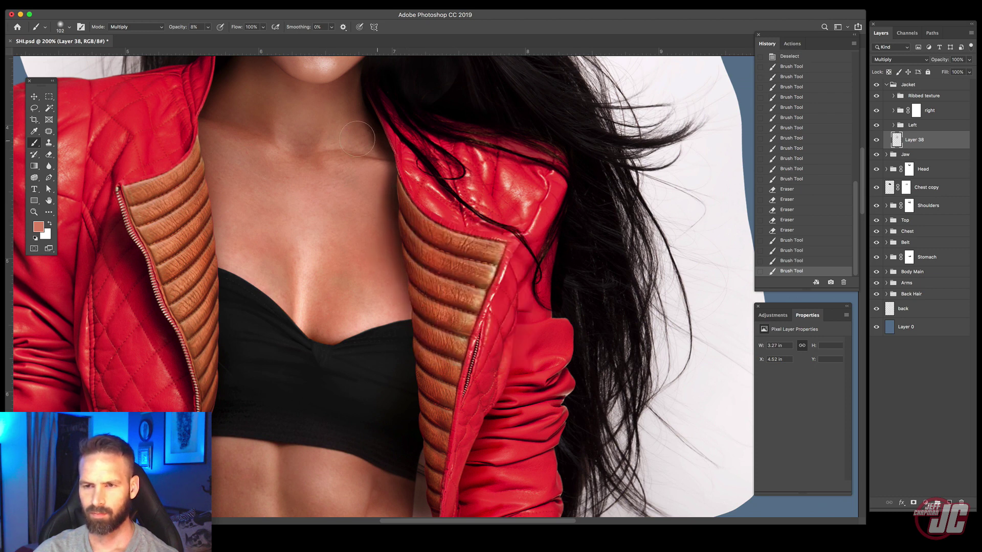
Step: Build up faint shadow on the neck and chest beside both collar edges, and undo the last eraser stroke
left_click_drag(377, 136, 425, 149)
left_click_drag(384, 119, 442, 158)
left_click_drag(206, 109, 189, 171)
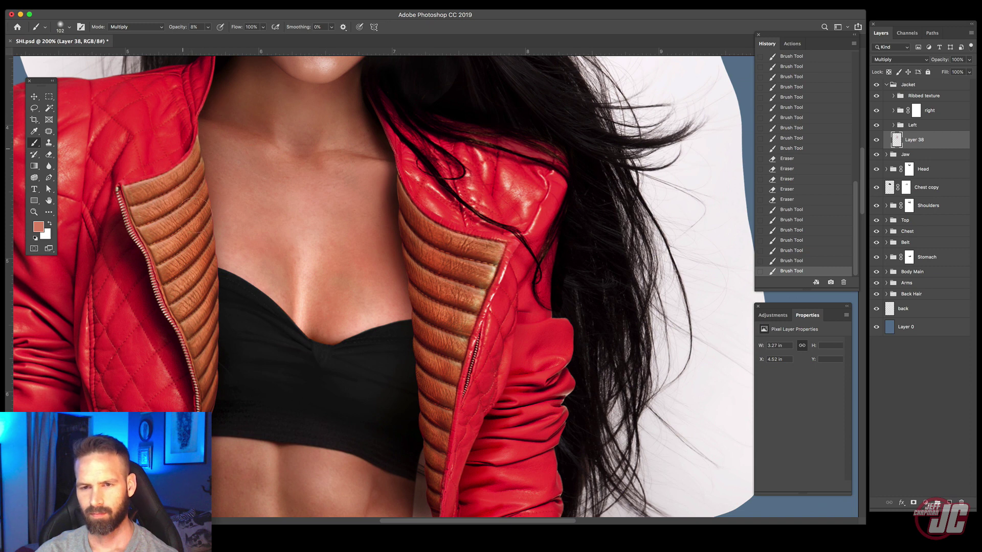
mouse_move(182, 227)
left_mouse_down()
mouse_move(198, 226)
mouse_move(200, 290)
left_mouse_up()
left_click_drag(208, 127, 212, 90)
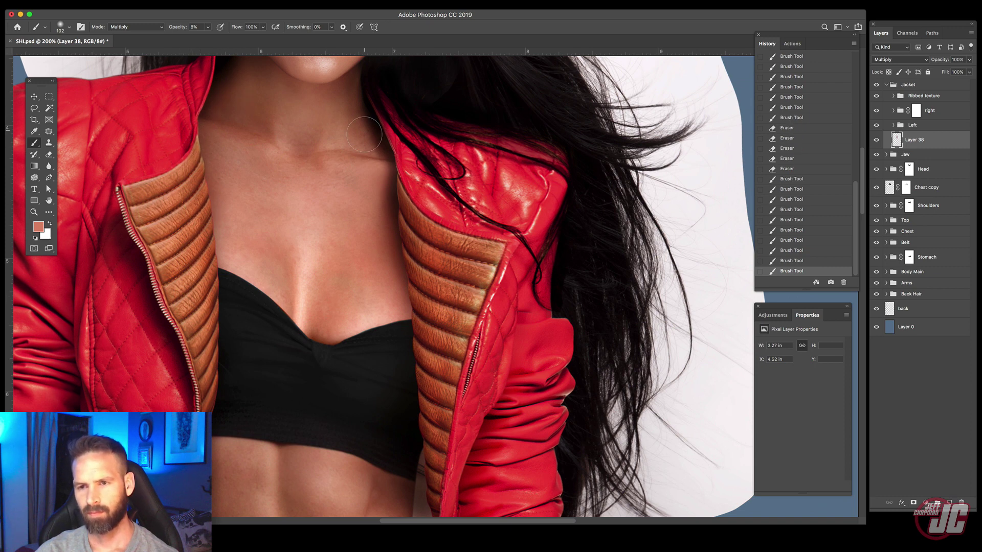
right_click(413, 153)
left_click_drag(422, 158, 410, 157)
mouse_move(397, 111)
left_mouse_down()
mouse_move(379, 135)
mouse_move(409, 162)
left_mouse_up()
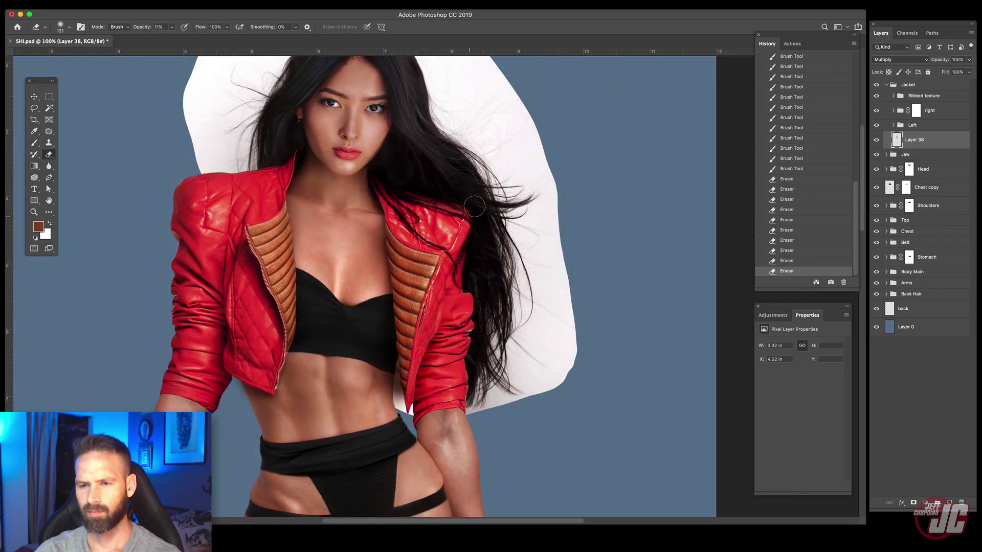
key("super+z")
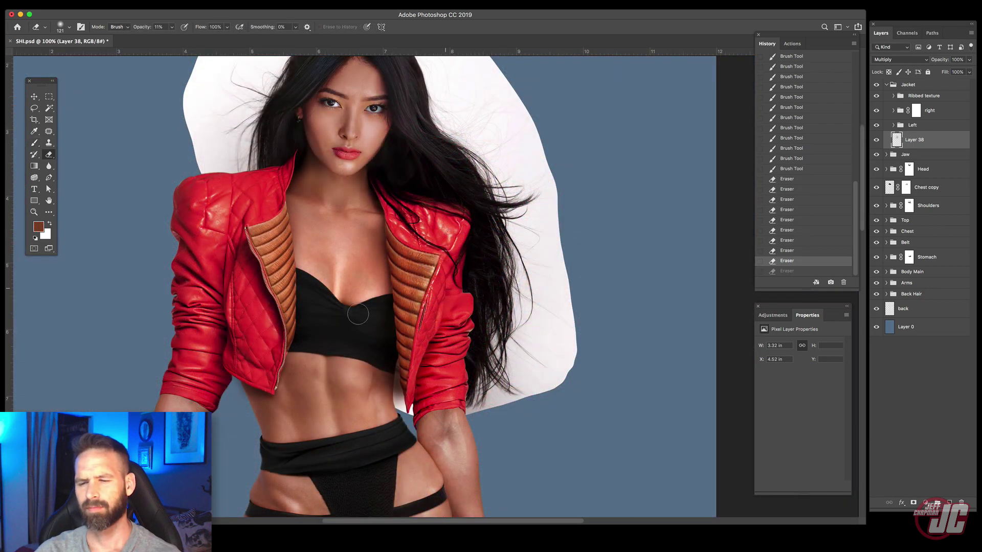
Step: Add a layer mask to the shadow layer, Layer 38, to clean up the area under the jacket's hem
scroll(358, 314, "down", 3)
left_click(33, 212)
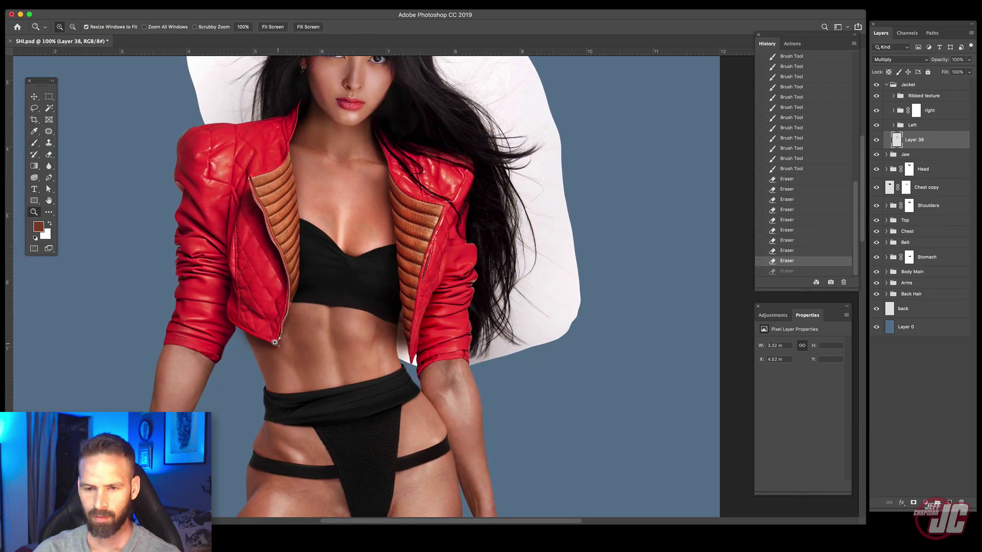
left_click(278, 343)
left_click(277, 343)
left_click(277, 343)
left_click_drag(259, 322, 358, 260)
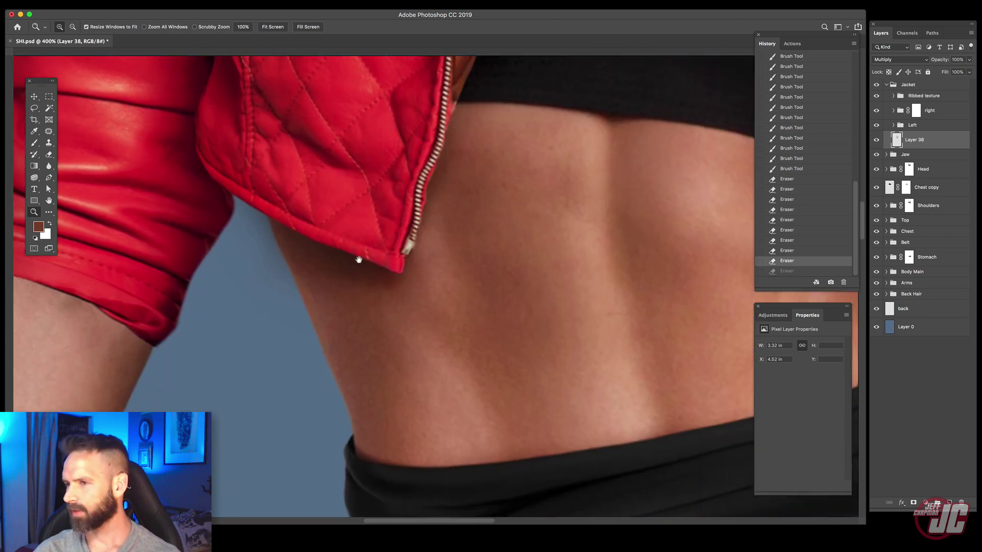
left_click(913, 503)
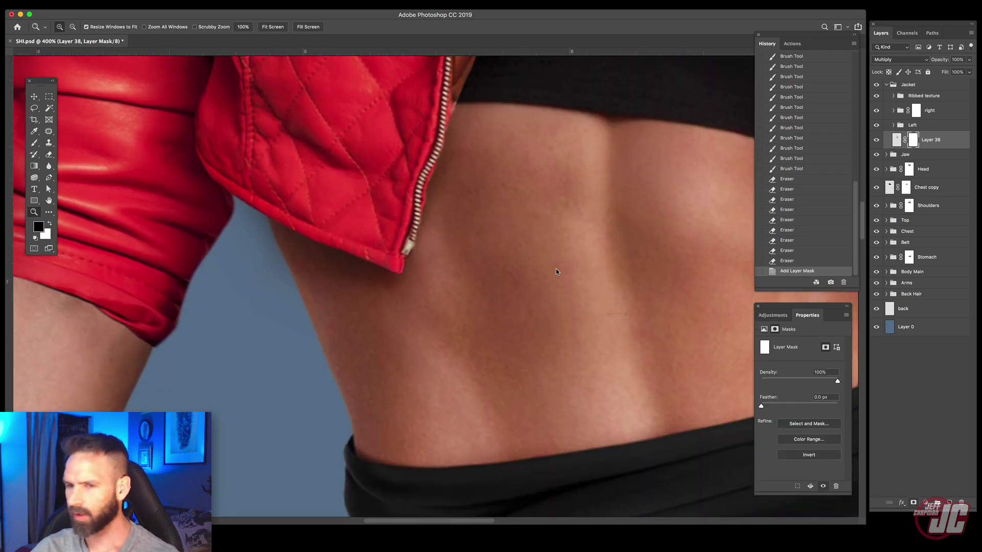
Step: Mask the shadow spilling past the waist beside the sleeve with a black brush in Normal mode at 100% opacity
left_click(37, 146)
left_click(332, 258)
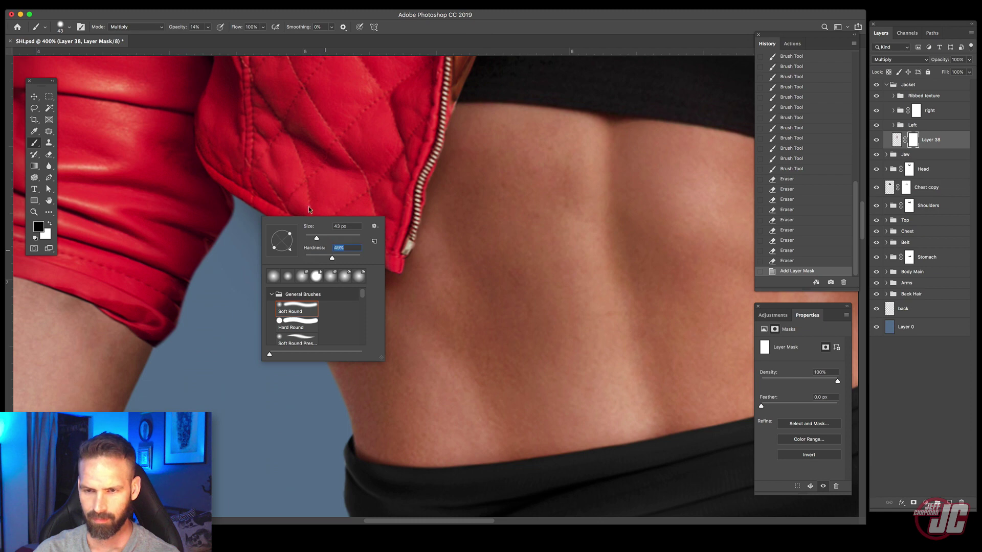
left_click(208, 28)
left_click_drag(206, 38, 246, 38)
left_click(129, 26)
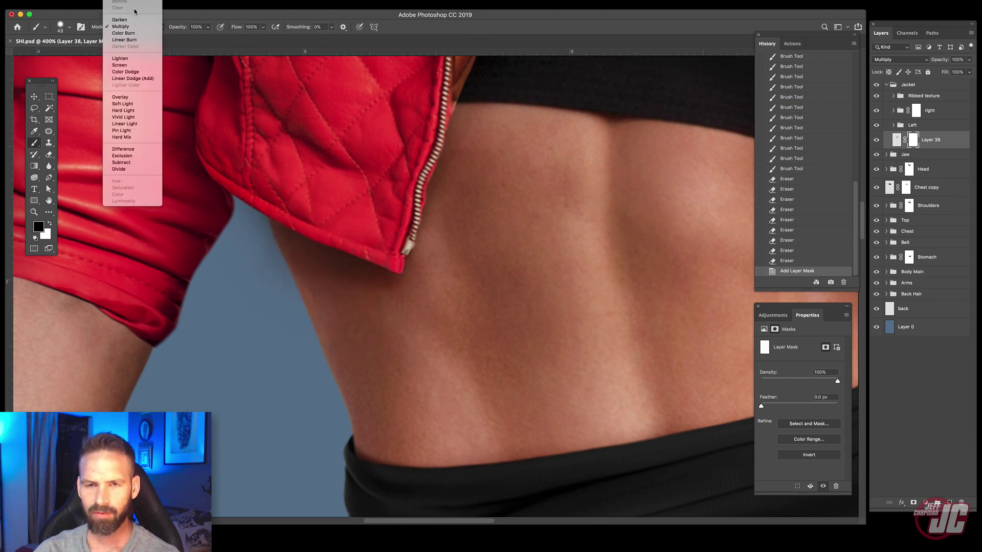
left_click(120, 0)
left_click_drag(231, 214, 245, 218)
Step: Mask out the remaining shadow spill along both sides of the waist with a 20 px black brush at 80% hardness
right_click(281, 259)
left_click(327, 308)
left_click_drag(293, 290, 287, 290)
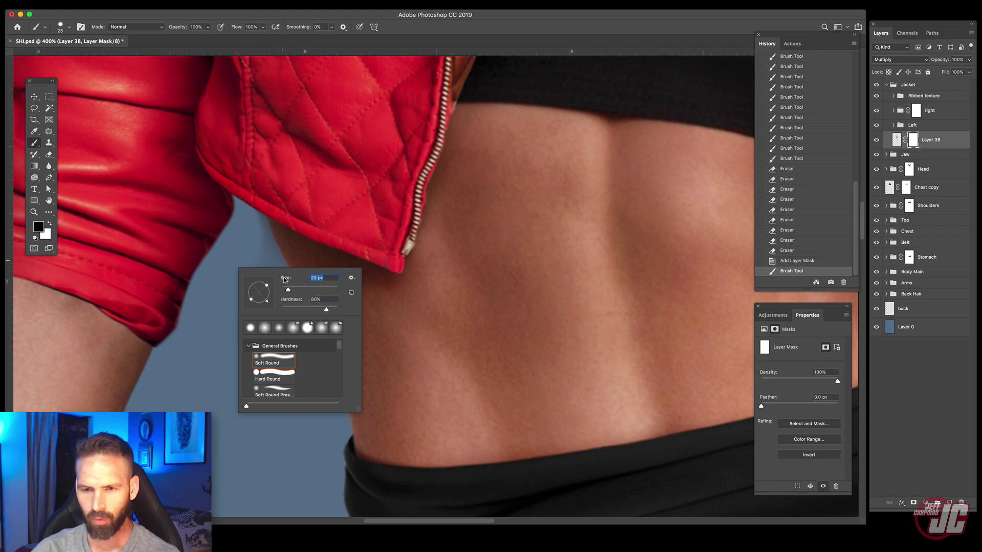
mouse_move(239, 216)
left_mouse_down()
mouse_move(260, 242)
mouse_move(258, 210)
mouse_move(266, 247)
left_mouse_up()
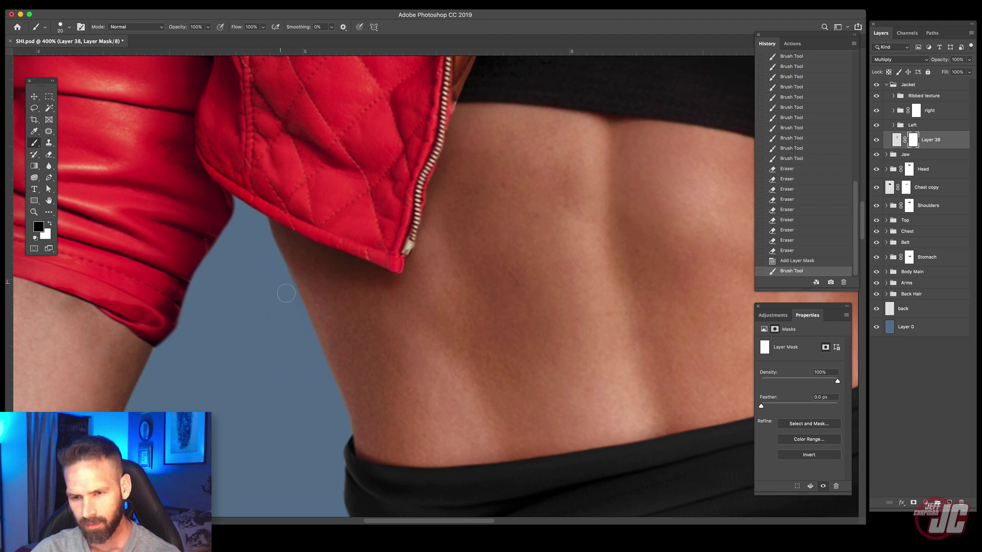
left_click_drag(273, 258, 271, 261)
scroll(467, 237, "right", 10)
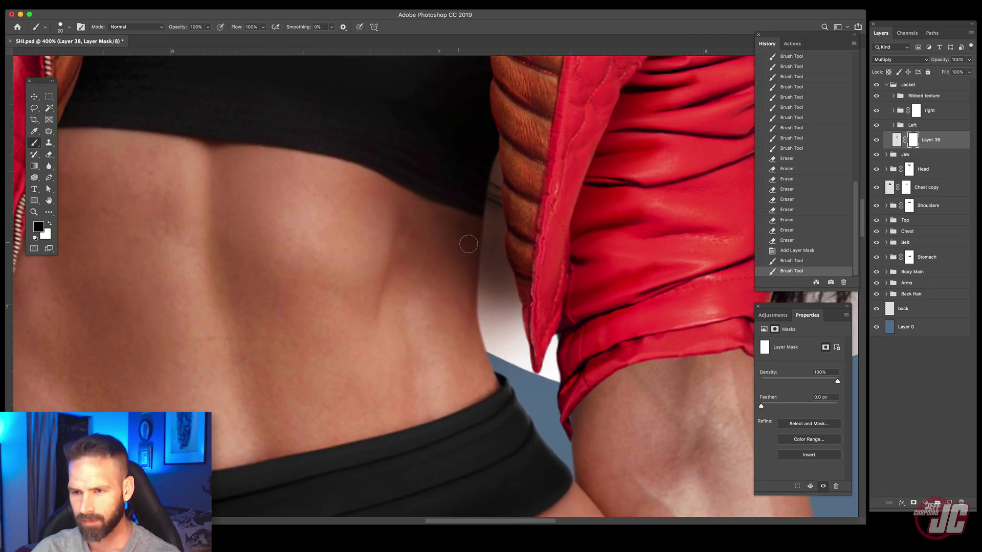
mouse_move(503, 216)
left_mouse_down()
mouse_move(505, 166)
mouse_move(492, 284)
mouse_move(499, 195)
mouse_move(489, 271)
mouse_move(493, 243)
left_mouse_up()
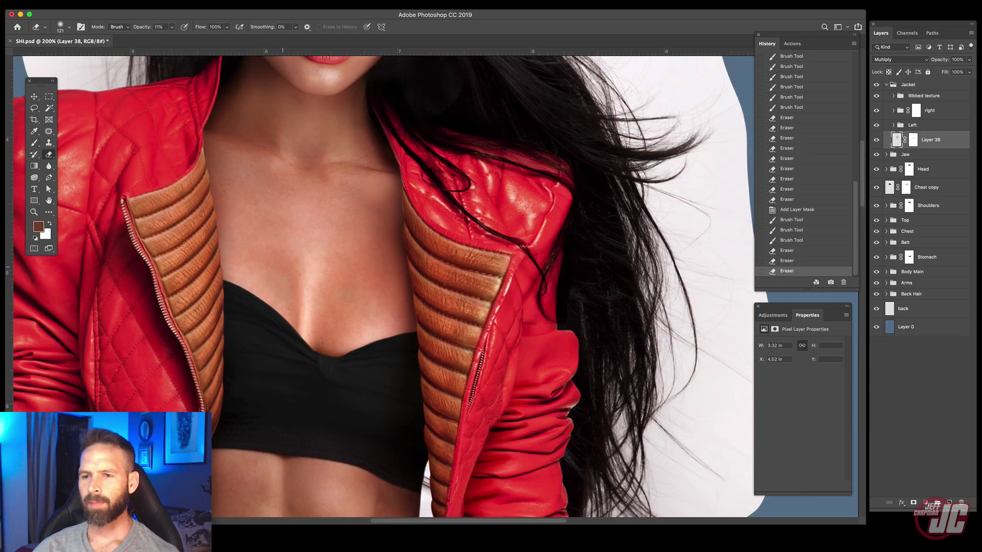
Step: Paint a dark contact shadow along the image's right lapel with a sampled near-black tone and a 55 px brush at 0% hardness
scroll(363, 237, "left", 3)
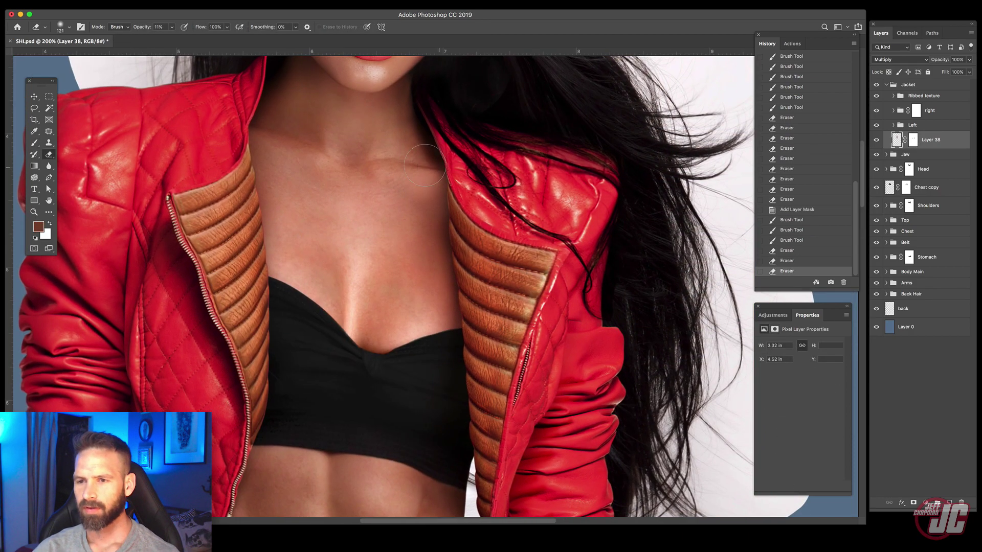
left_click(35, 130)
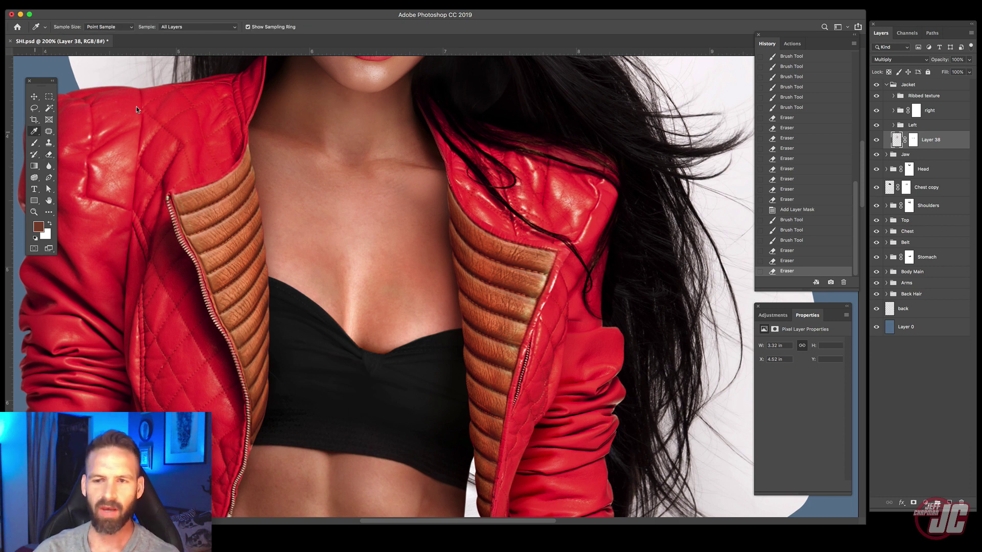
left_click(275, 83)
left_click(34, 142)
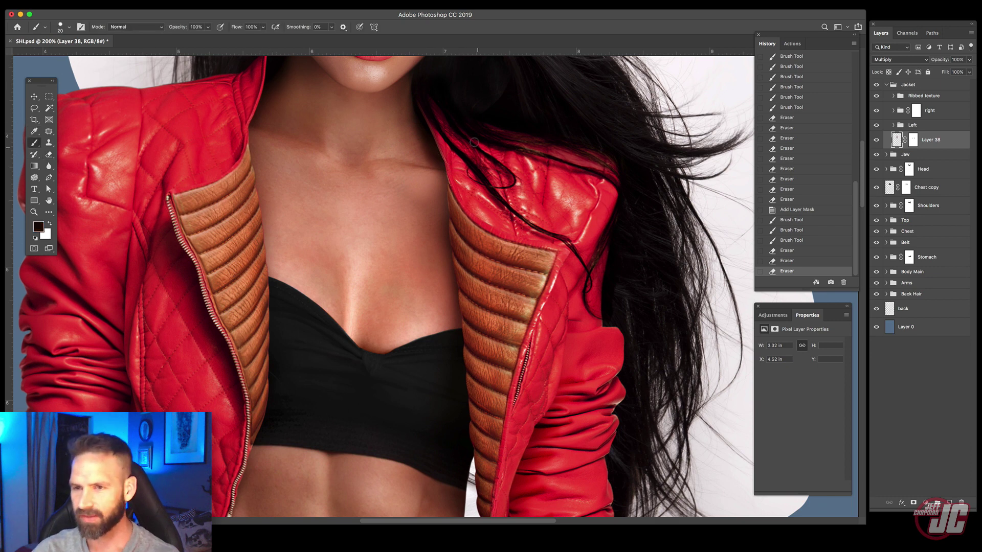
right_click(476, 142)
left_click_drag(534, 185, 519, 186)
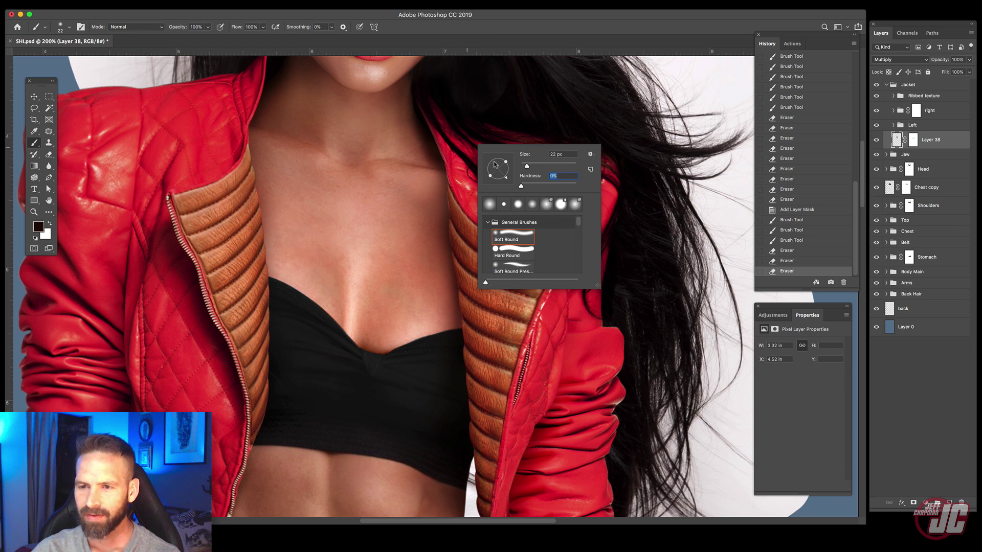
left_click(534, 165)
left_click_drag(456, 153, 453, 210)
left_click_drag(454, 207, 449, 228)
key("super+z")
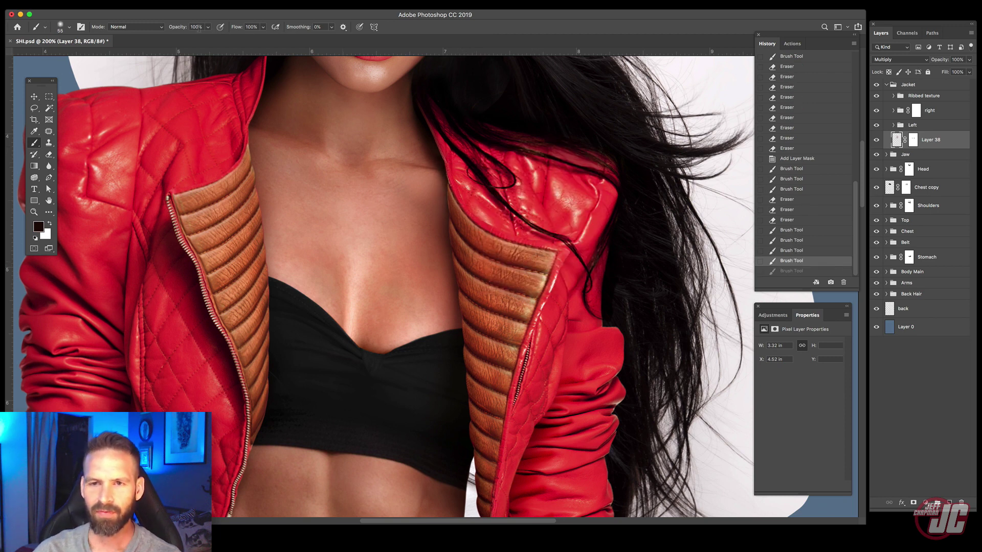
Step: Continue the dark shadow down beside the image's right ribbed lapel with the brush opacity lowered to 36%
left_click(207, 27)
left_click(466, 222)
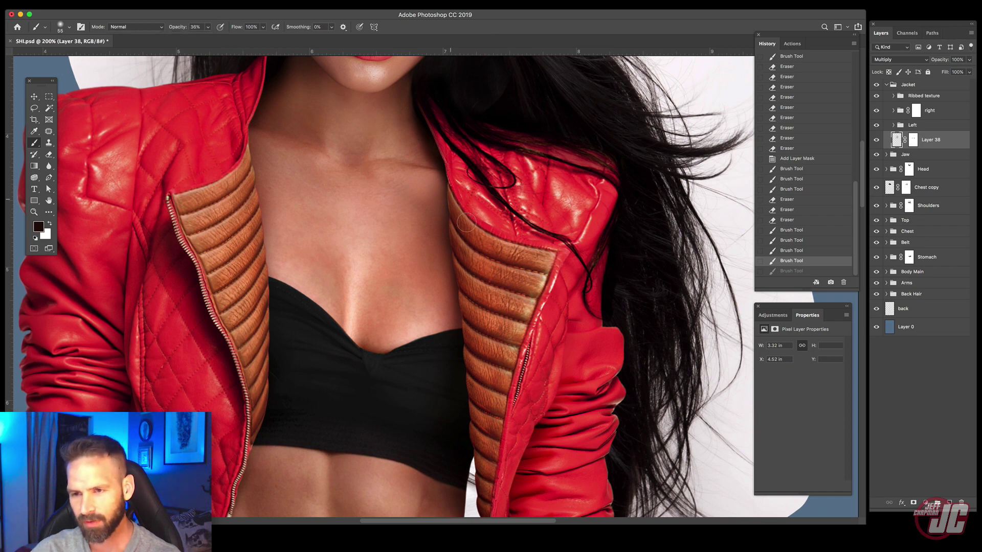
mouse_move(466, 222)
left_mouse_down()
mouse_move(459, 212)
mouse_move(481, 267)
left_mouse_up()
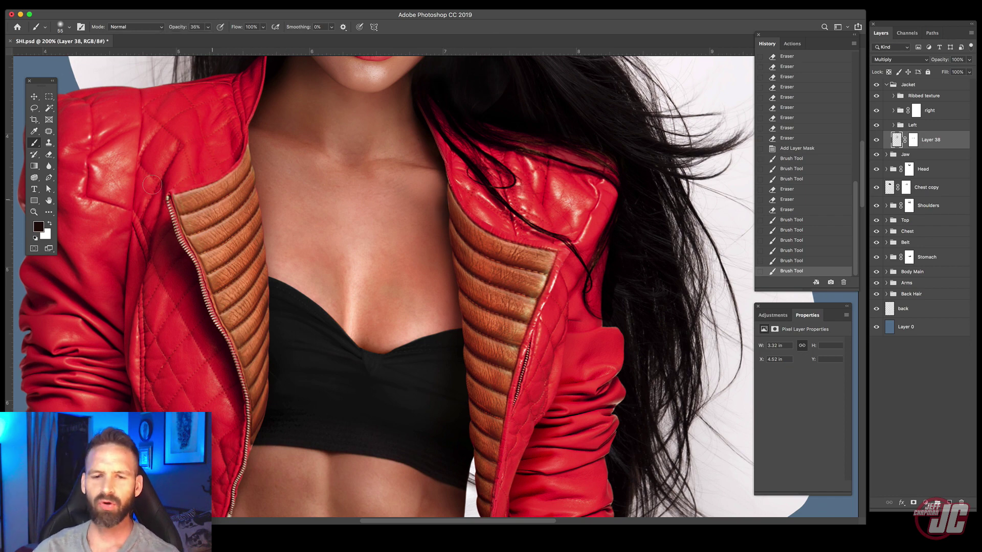
Step: Lighten the shadow on the chest beside the image's right lapel with a larger soft eraser at 11% opacity
left_click(34, 212)
left_click(407, 285, "alt")
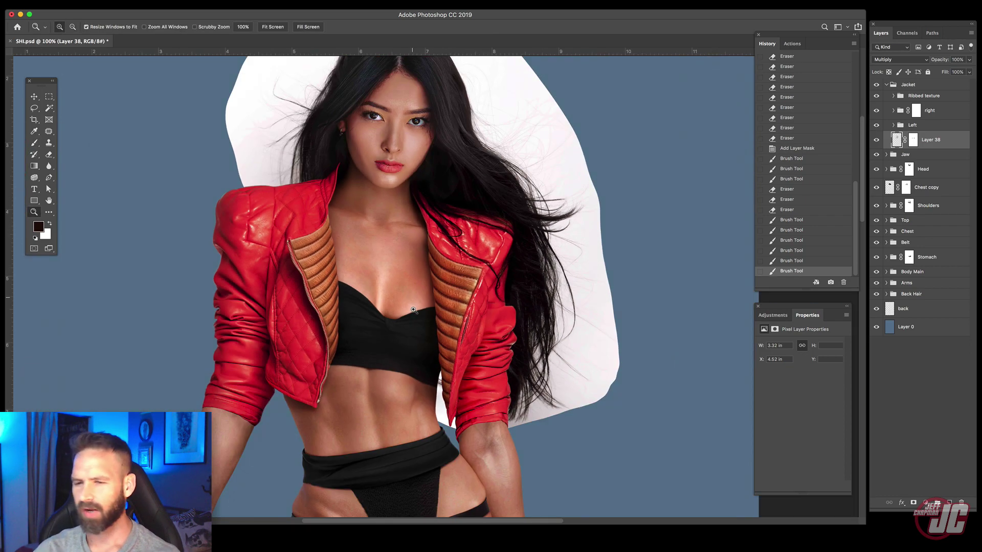
left_click_drag(401, 265, 383, 219)
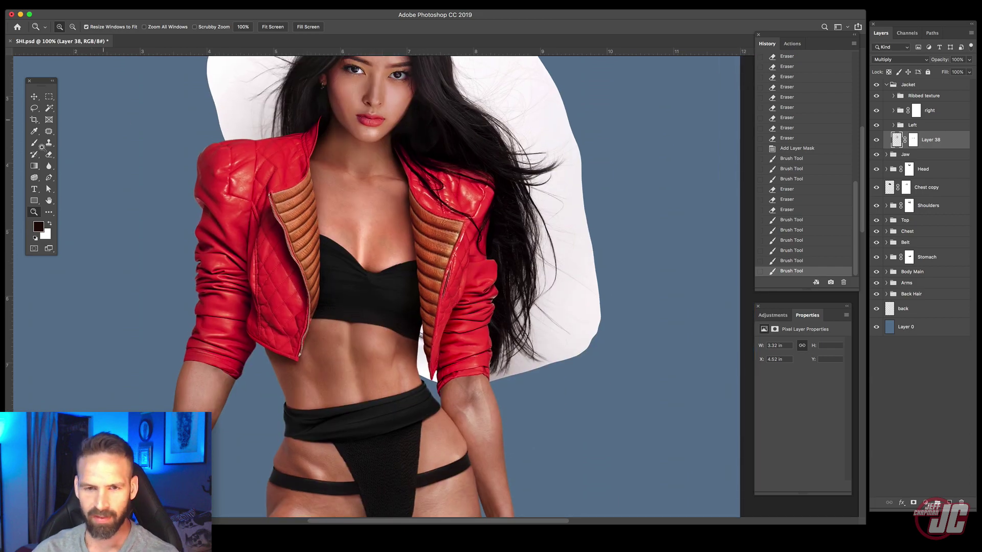
left_click(47, 156)
right_click(375, 206)
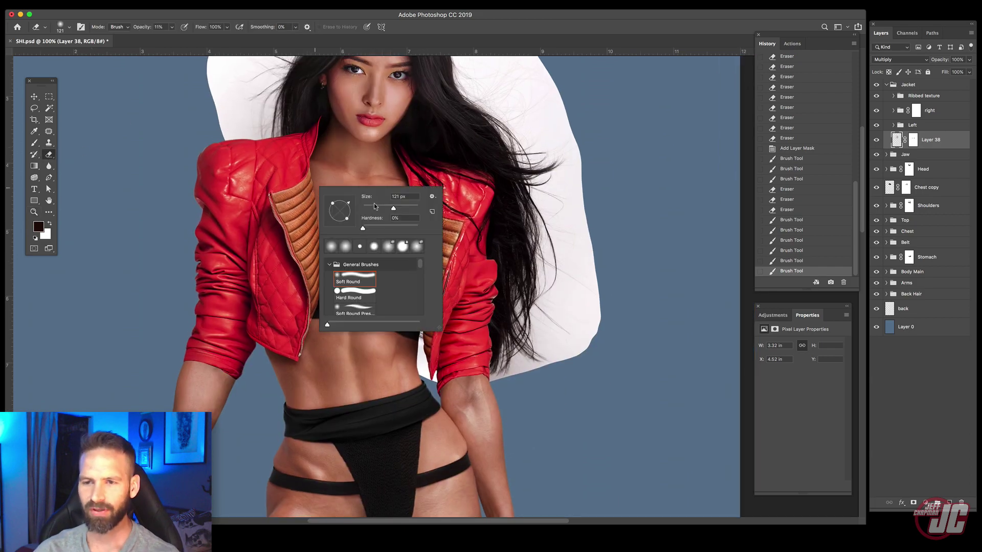
left_click(400, 206)
mouse_move(402, 225)
left_mouse_down()
mouse_move(419, 269)
mouse_move(381, 239)
mouse_move(388, 235)
left_mouse_up()
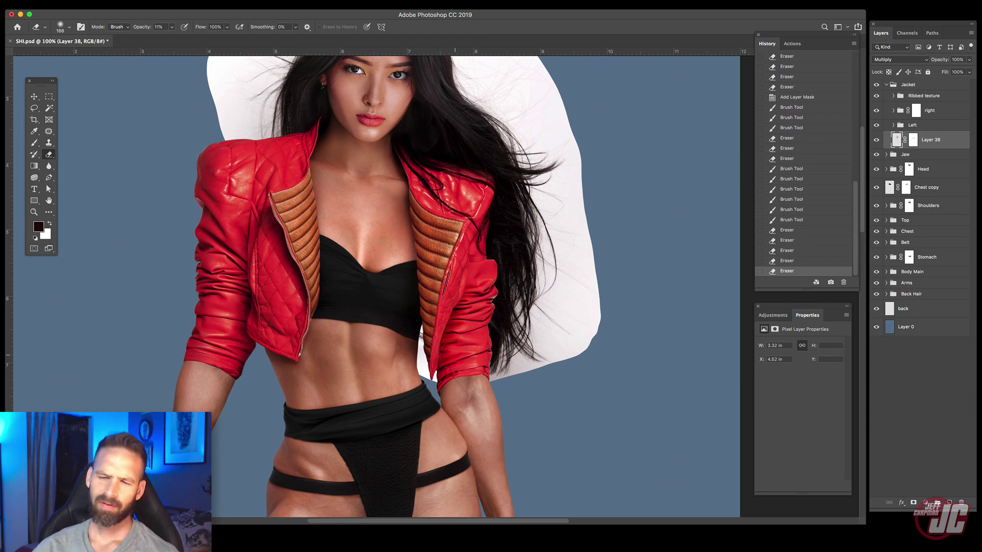
Step: Examine the jacket shadows on the stomach, chest and neck at 200% zoom
left_click(32, 96)
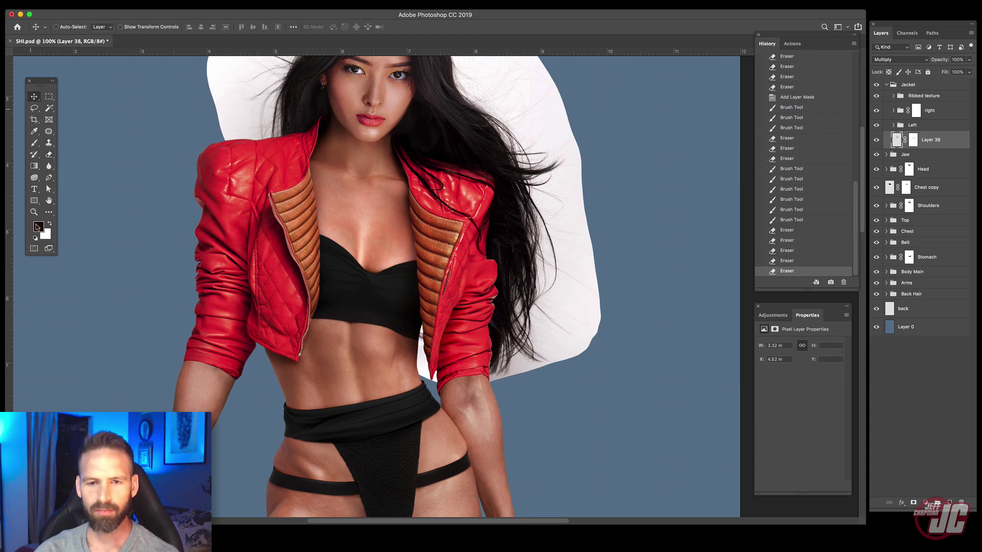
key("z")
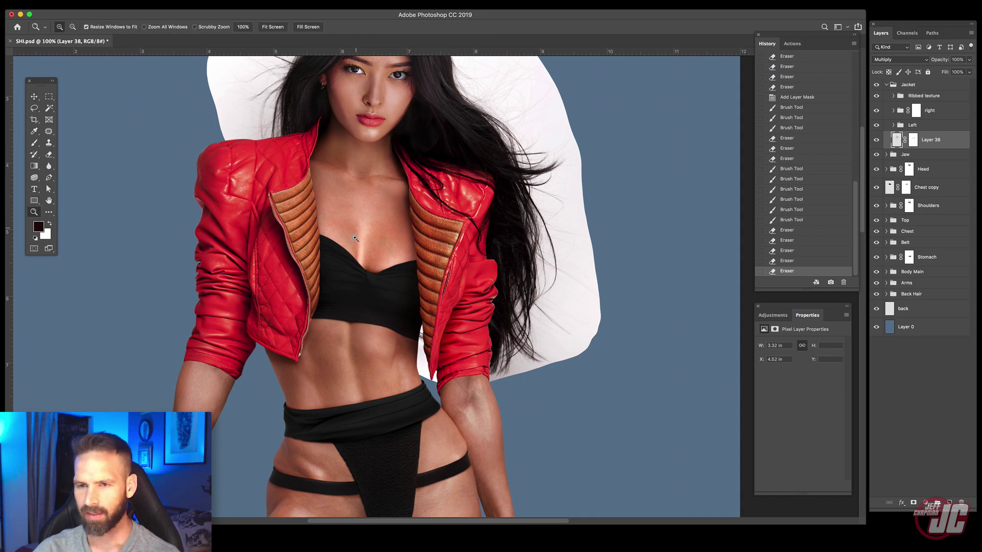
left_click(378, 241)
left_click_drag(444, 376, 431, 240)
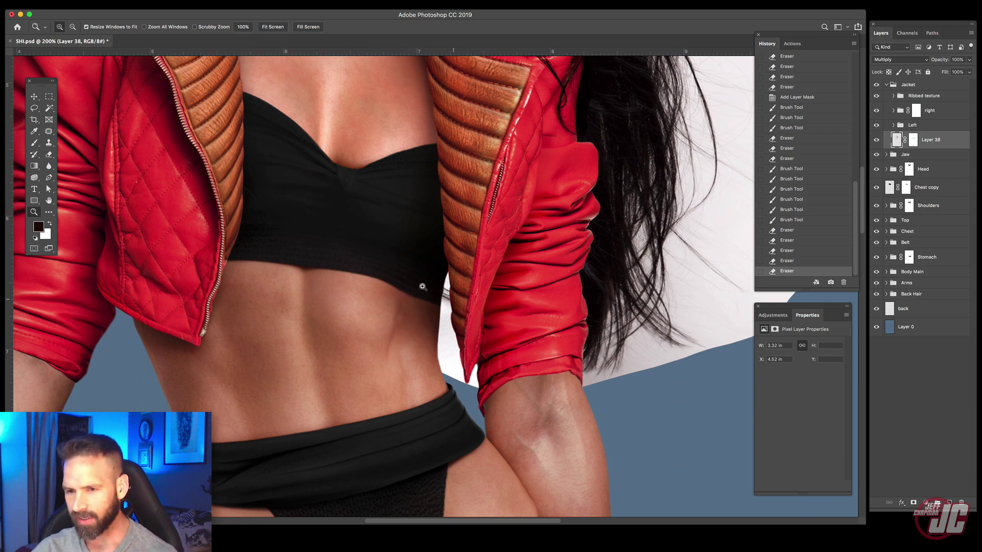
scroll(349, 335, "up", 5)
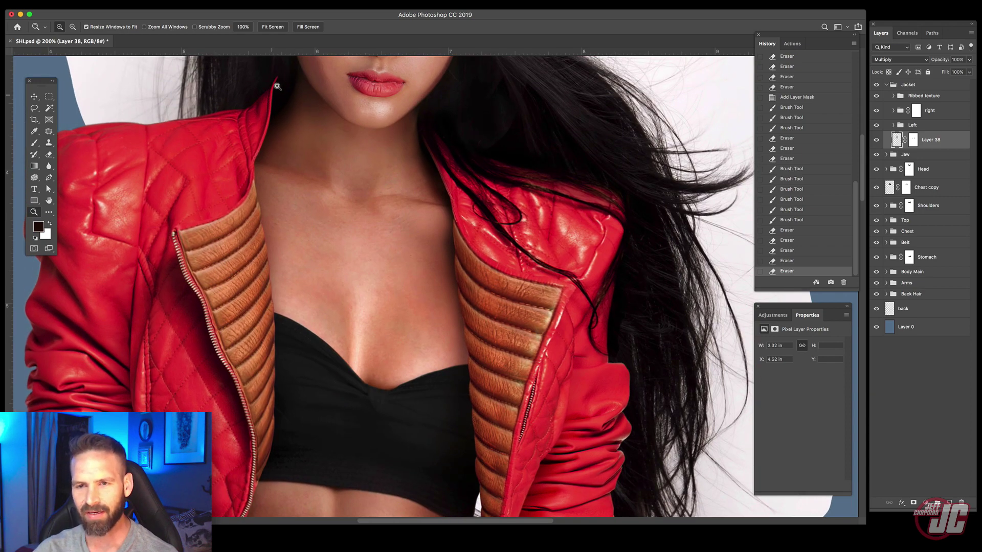
scroll(348, 341, "down", 5)
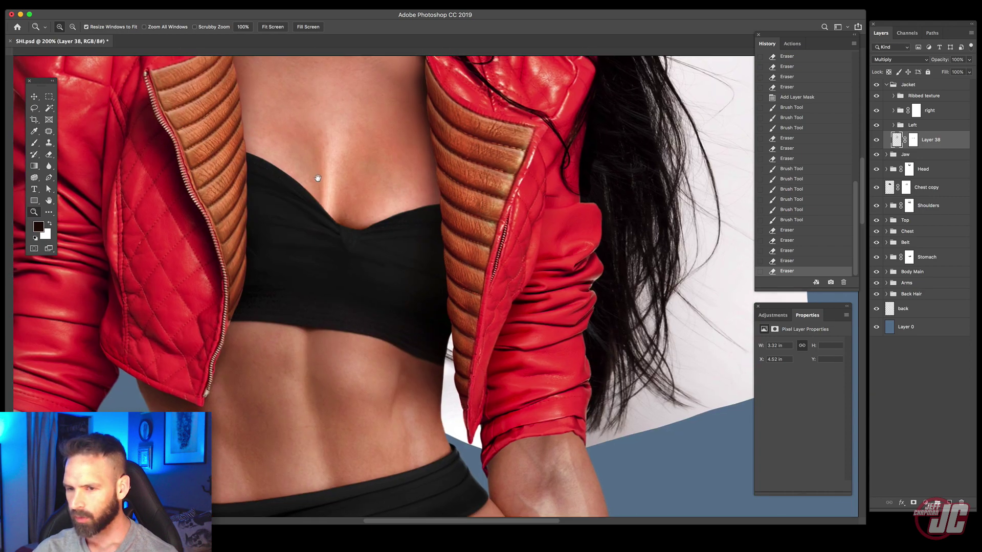
left_click_drag(279, 151, 306, 306)
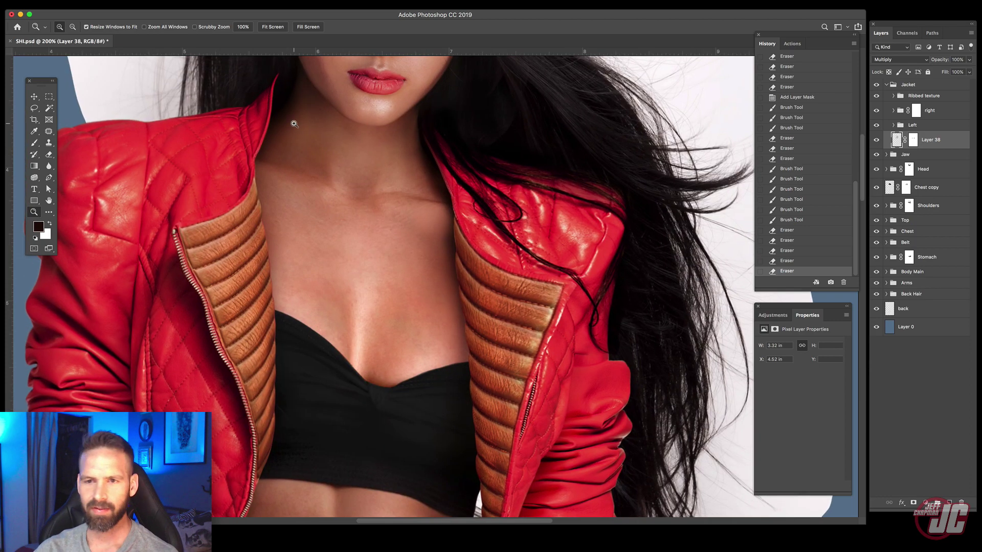
Step: Hide the Head group to check the jaw and neck layers underneath at 400% zoom
left_click(294, 123)
left_click(293, 121)
left_click_drag(292, 119, 338, 336)
left_click(34, 96)
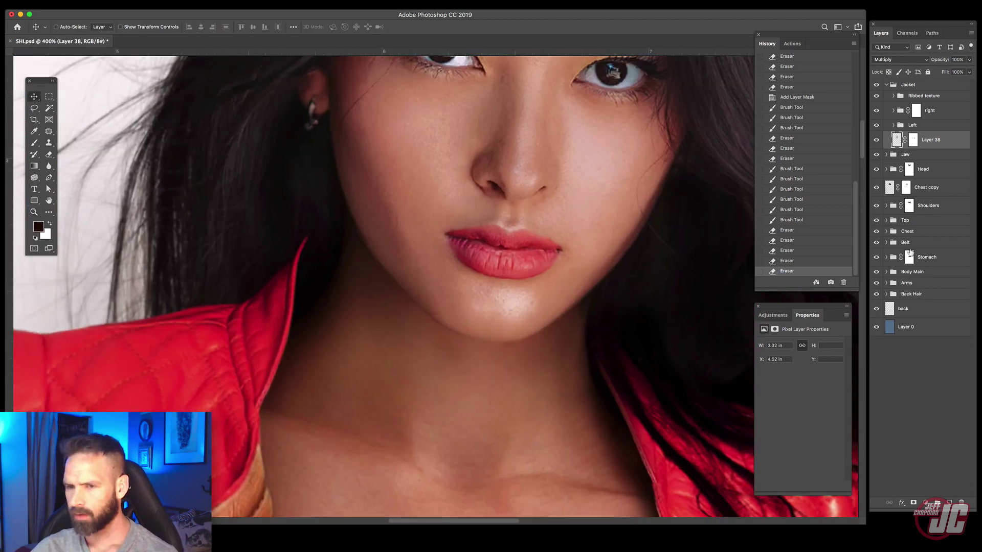
left_click(876, 172)
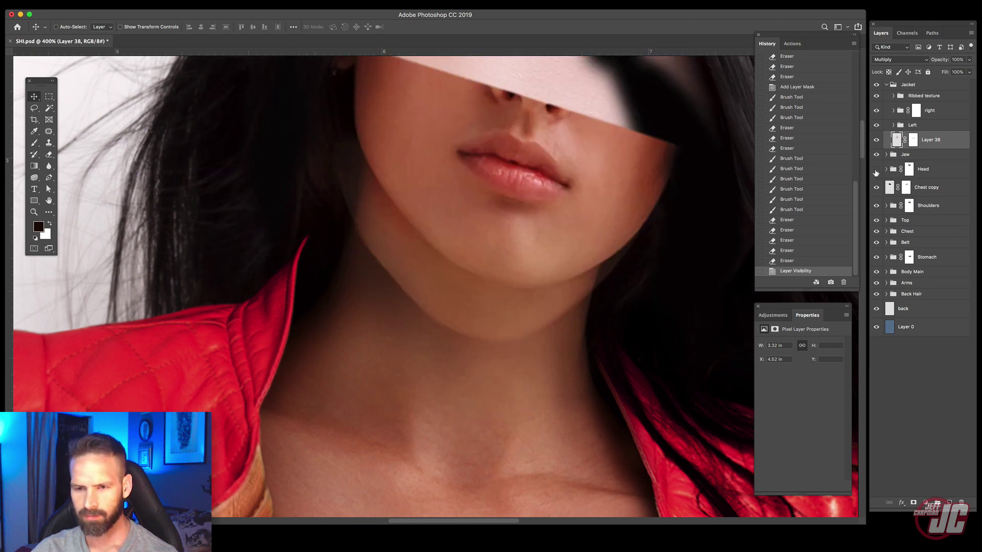
Step: Show the Head group again and add a new layer directly above the Jaw group
left_click(875, 172)
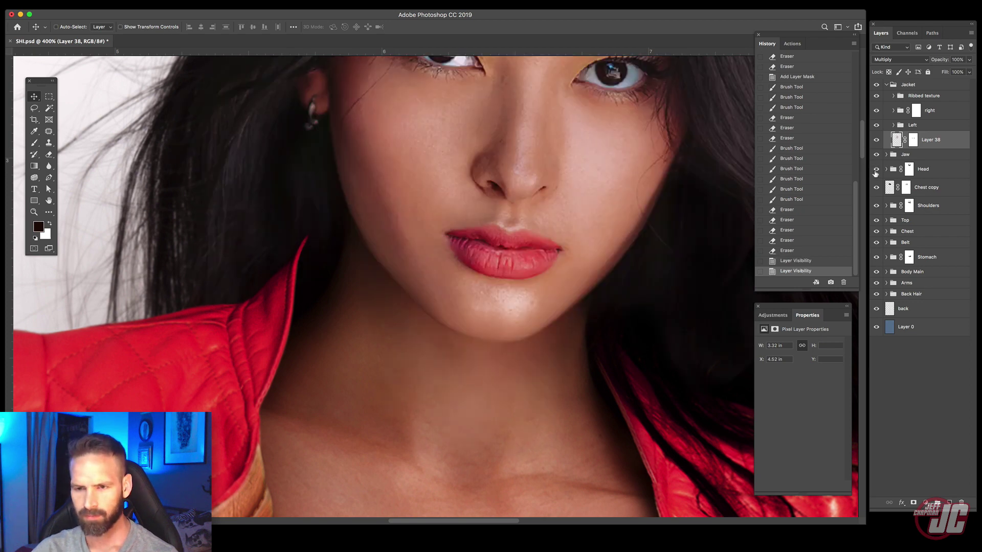
left_click(934, 155)
left_click(949, 503)
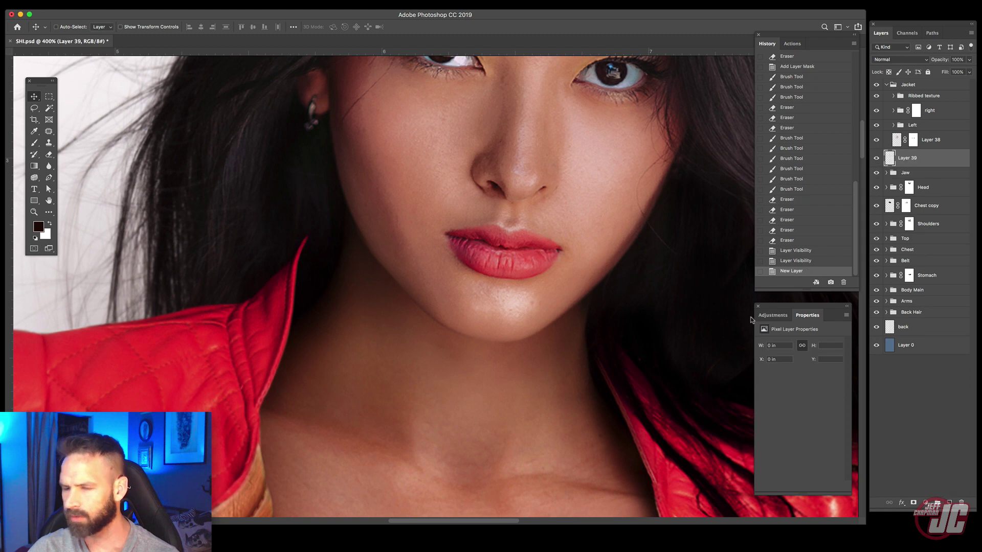
Step: Sample the red of the collar on the image's left and set the soft round brush to 5 px
left_click(34, 213)
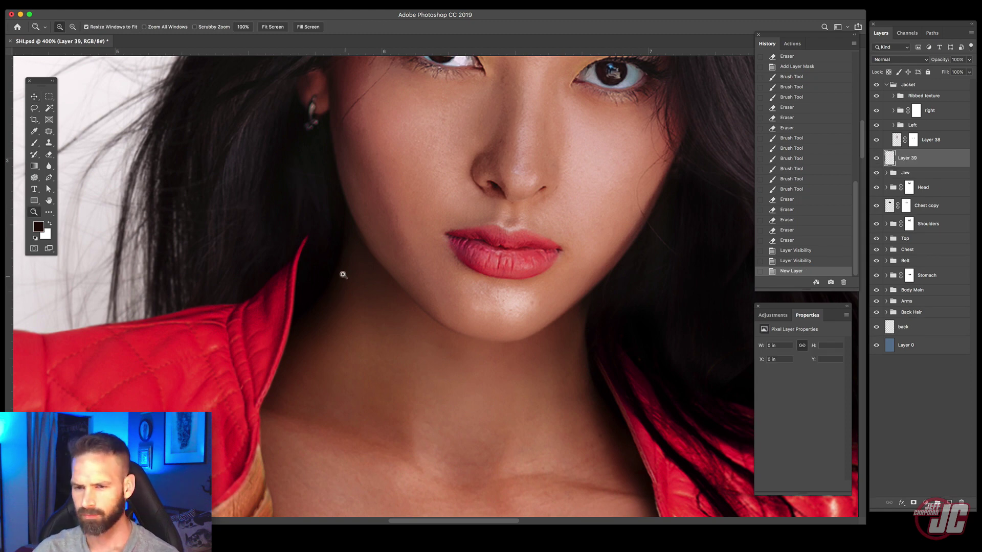
left_click(335, 256)
key("i")
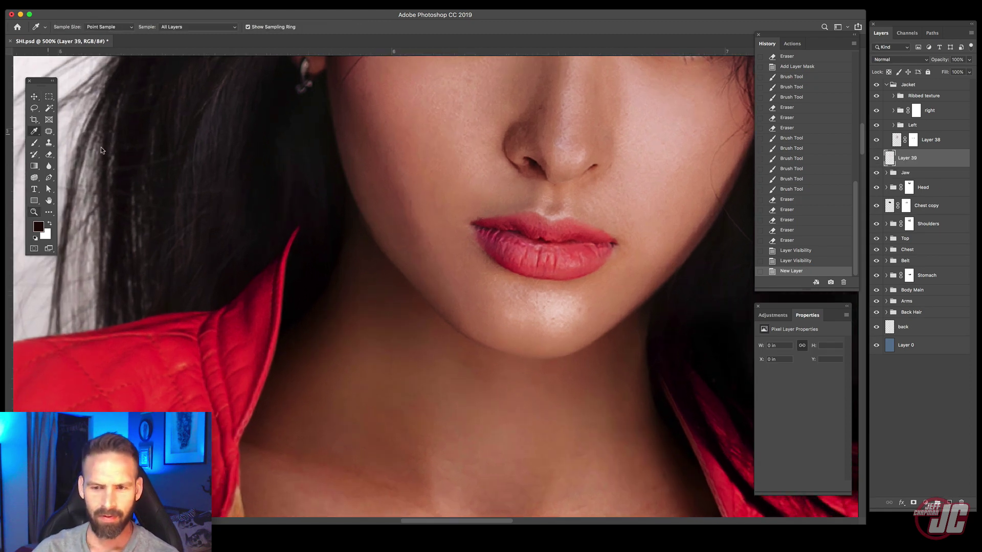
left_click(284, 262)
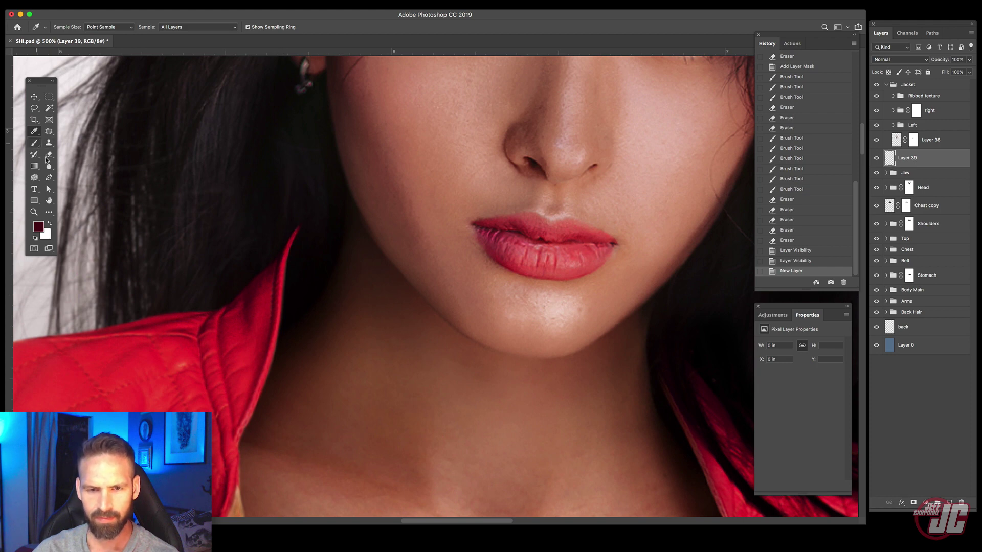
left_click(34, 142)
right_click(295, 190)
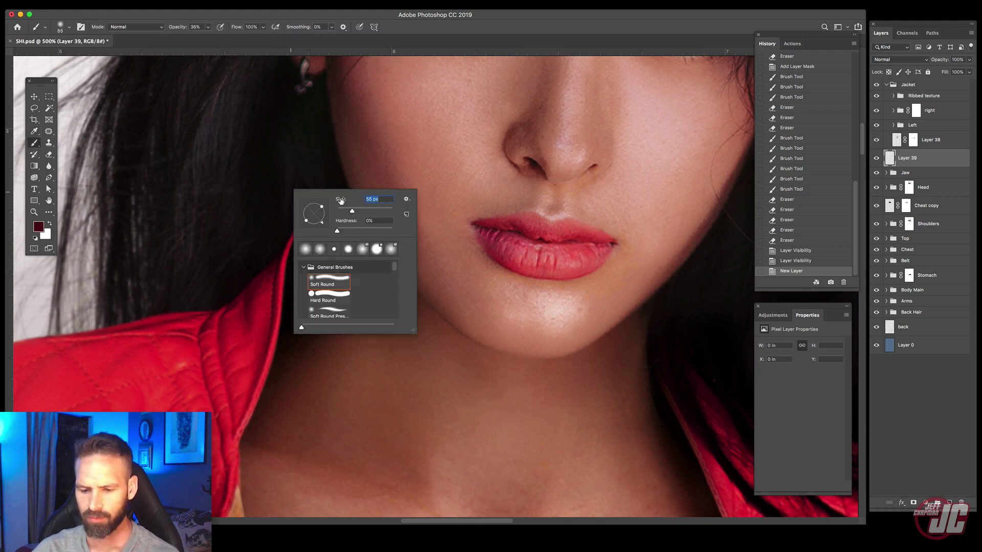
type("5")
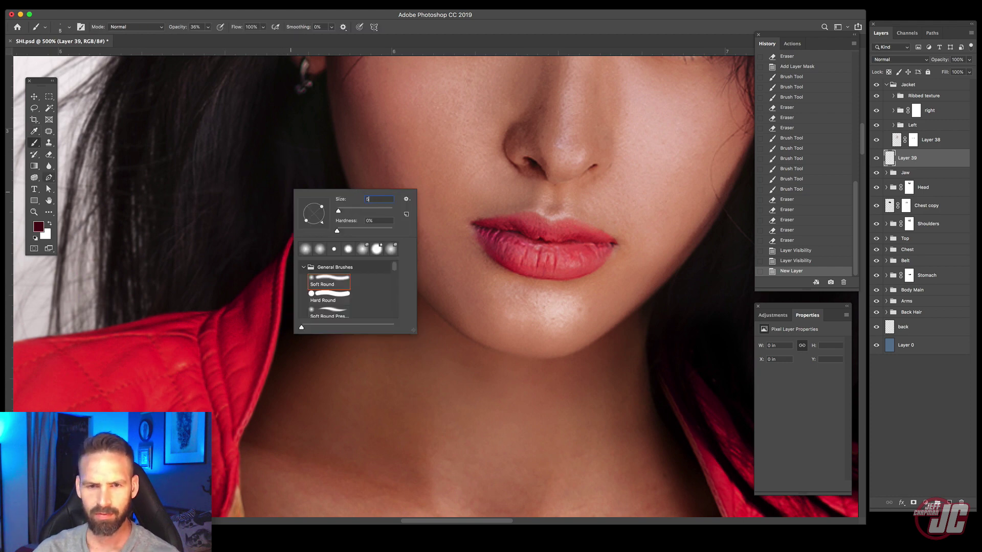
key("Return")
key("i")
left_click(284, 256)
key("b")
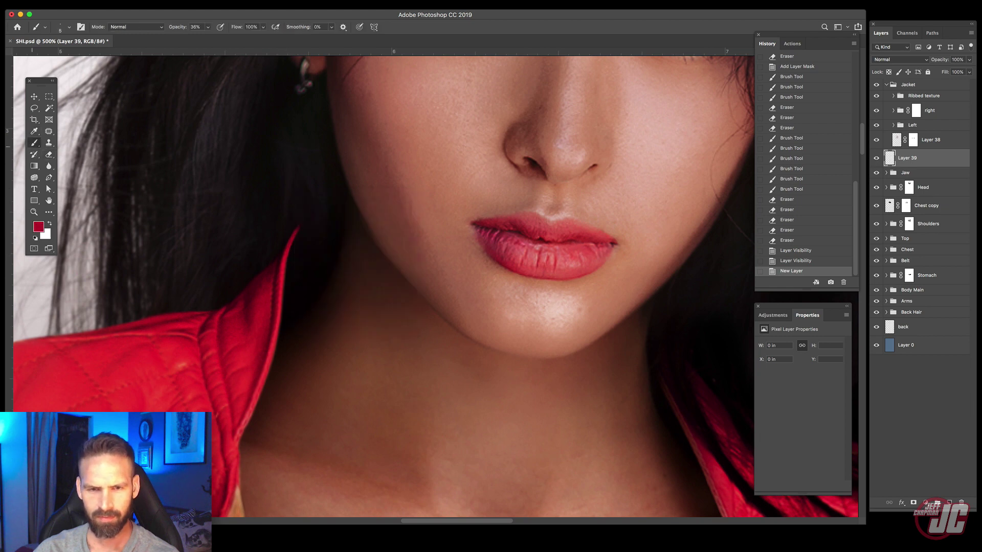
mouse_move(325, 210)
left_mouse_down()
mouse_move(293, 226)
mouse_move(302, 222)
left_mouse_up()
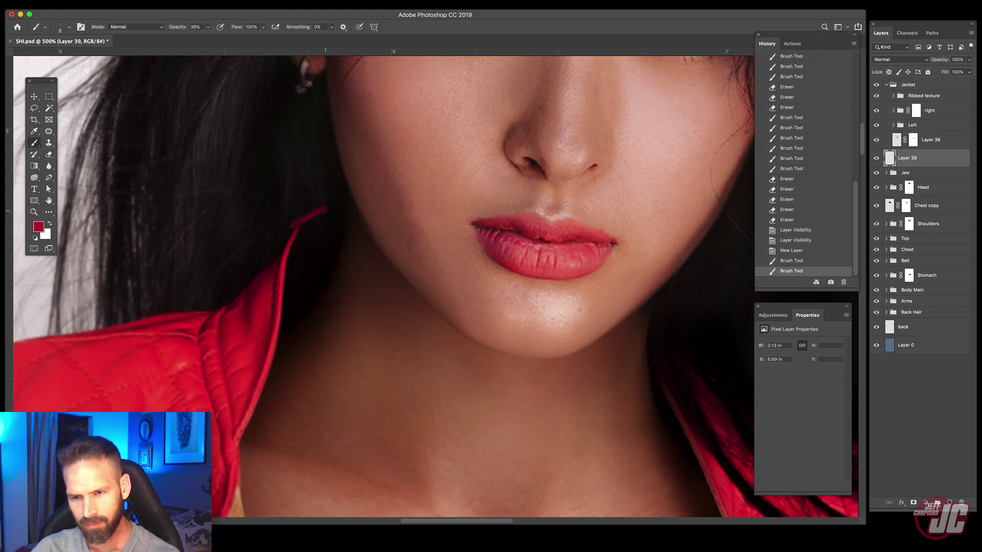
key("super+z")
key("super+z")
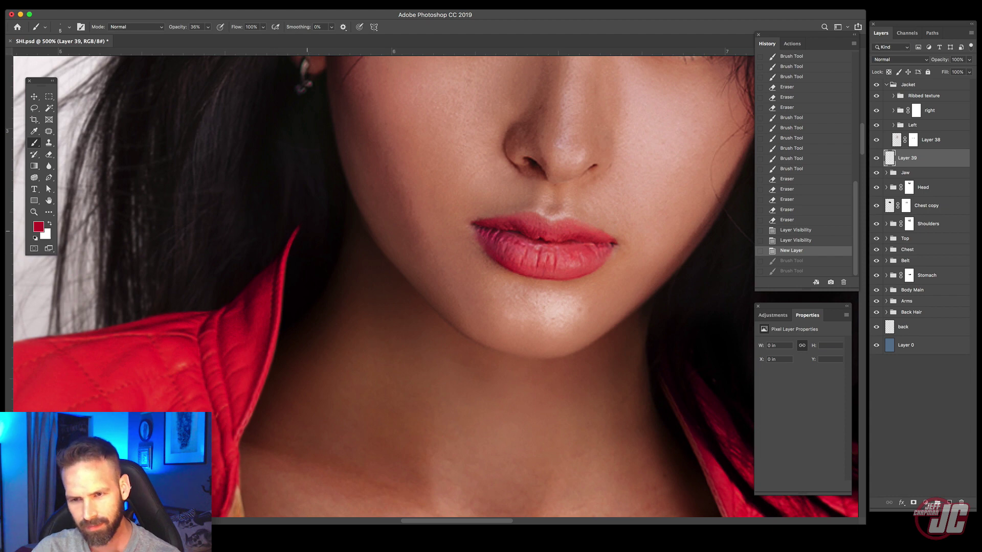
Step: Paint the thin red collar edge upward from its tip toward the jaw with a soft 7 px brush
mouse_move(297, 233)
left_mouse_down()
mouse_move(331, 207)
mouse_move(317, 215)
left_mouse_up()
mouse_move(295, 235)
left_mouse_down()
mouse_move(306, 223)
mouse_move(296, 237)
left_mouse_up()
right_click(311, 248)
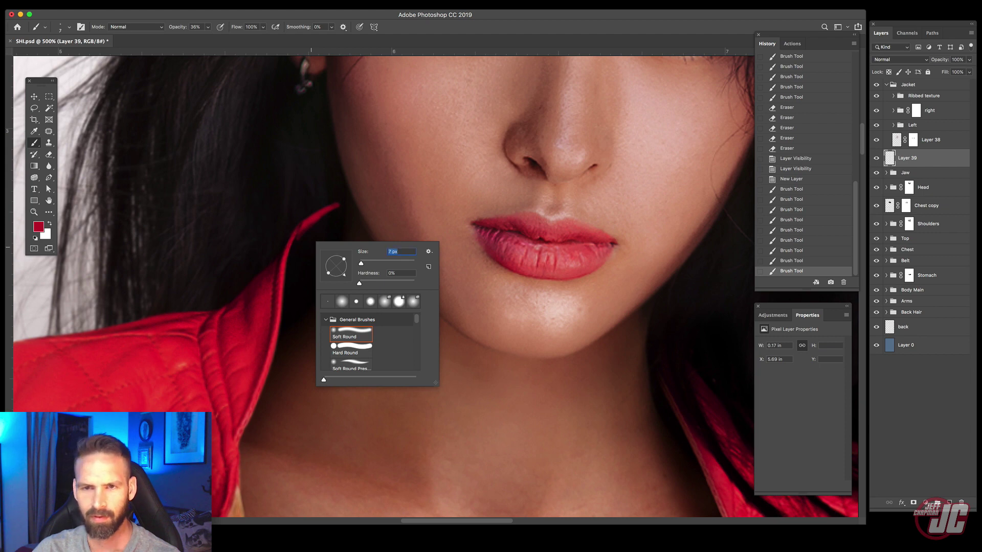
Step: Fill the inside of the extended collar with soft red shading, using 14% brush opacity and a 22 px brush
left_click(207, 26)
left_click_drag(201, 37, 198, 38)
right_click(325, 232)
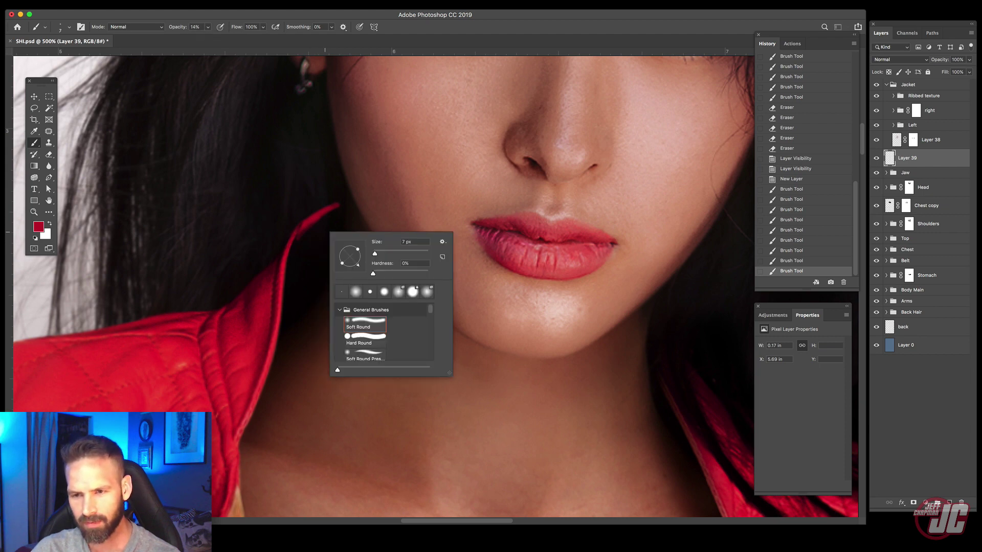
left_click_drag(333, 218, 292, 286)
left_click_drag(315, 248, 293, 299)
left_click_drag(336, 214, 284, 327)
mouse_move(293, 290)
left_mouse_down()
mouse_move(338, 211)
mouse_move(303, 241)
left_mouse_up()
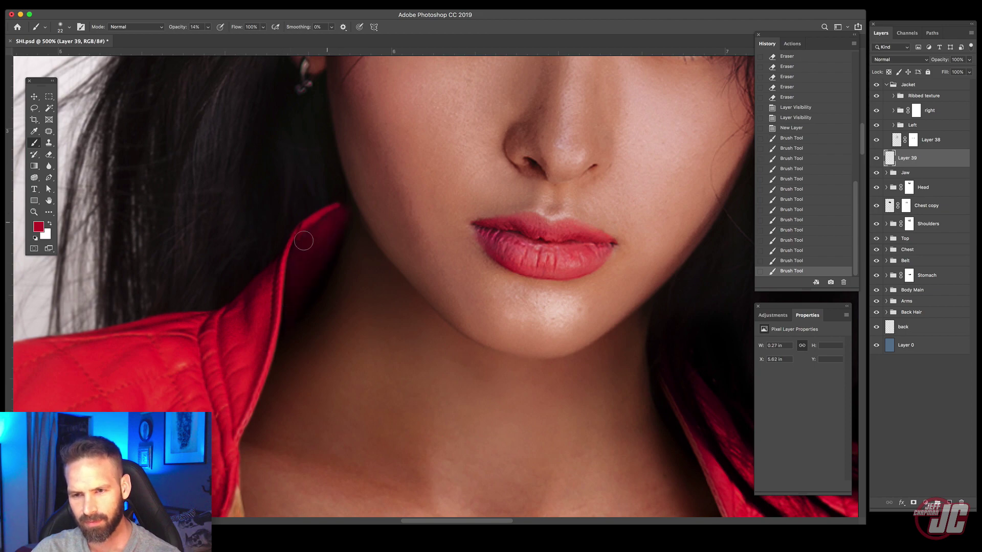
left_click_drag(290, 296, 290, 300)
Step: Refine the collar's shading and extend its red edge to the jaw with a 4 px brush at 28% opacity
right_click(317, 248)
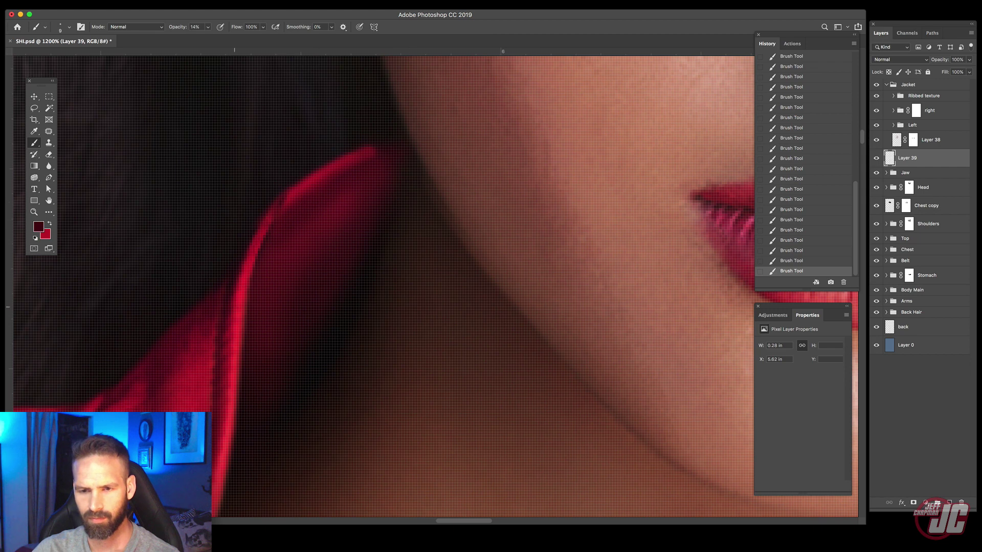
left_click(239, 301, "alt")
right_click(305, 250)
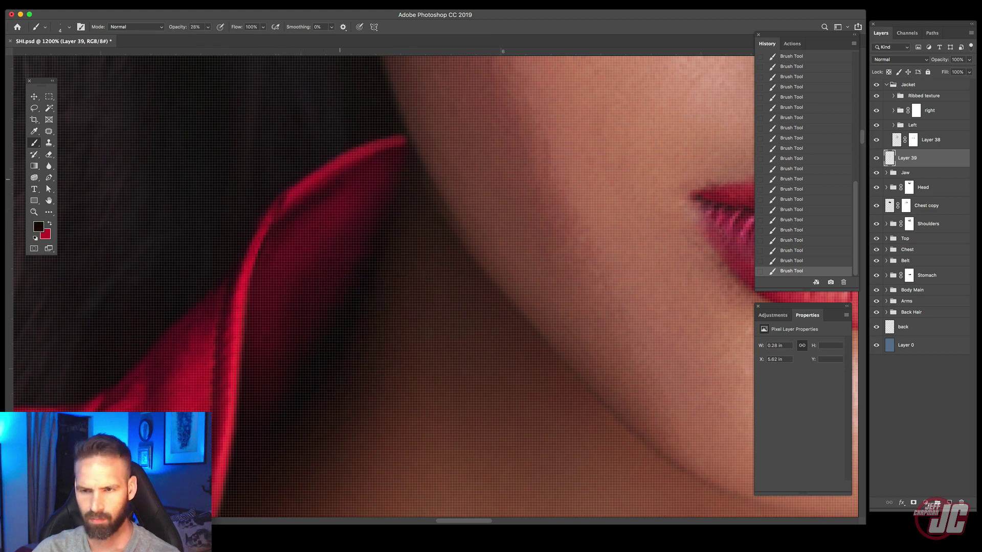
Step: Soften the painted collar where it meets the jaw and neck with a soft 41 px eraser at 11% opacity
right_click(363, 212)
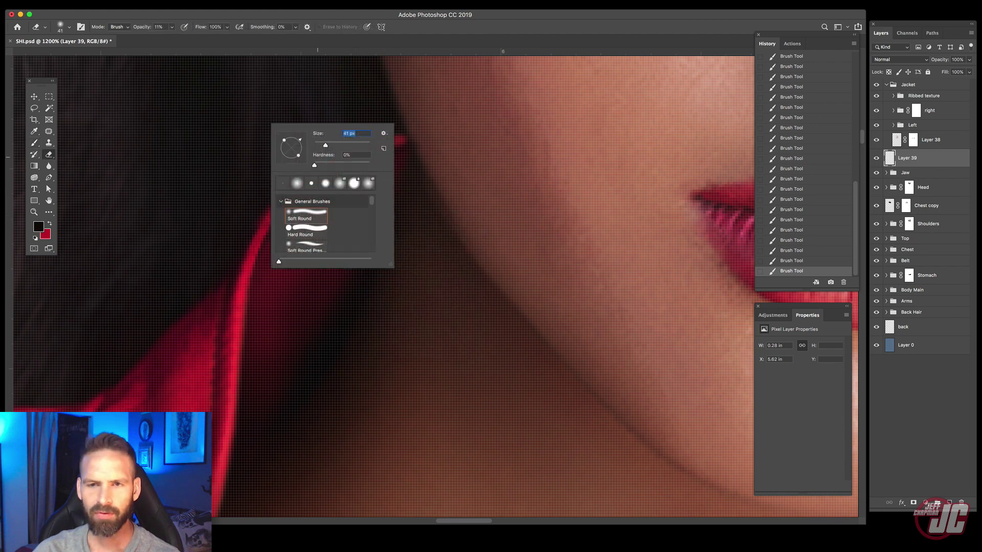
left_click_drag(394, 122, 417, 202)
left_click_drag(401, 154, 417, 209)
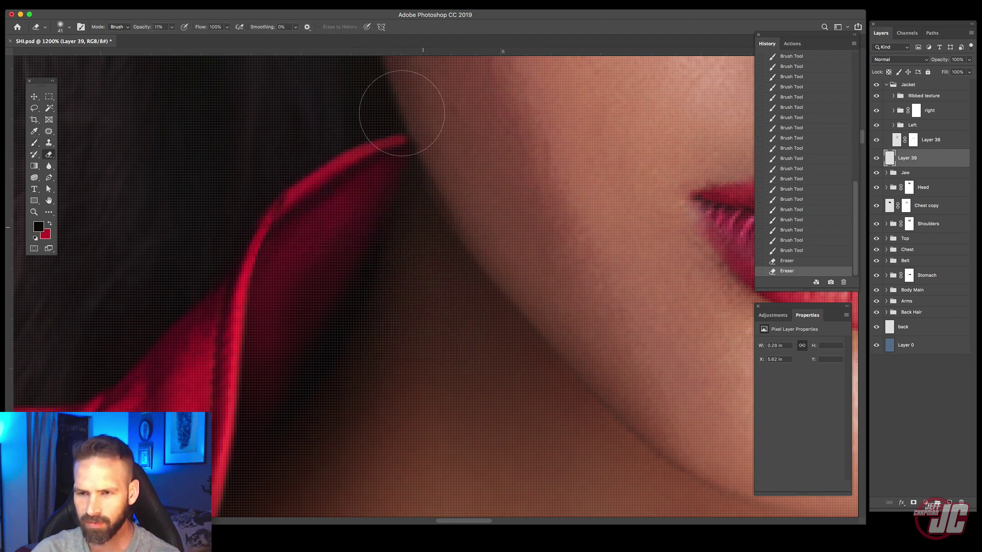
mouse_move(402, 113)
left_mouse_down()
mouse_move(421, 211)
mouse_move(447, 259)
left_mouse_up()
mouse_move(396, 137)
left_mouse_down()
mouse_move(461, 250)
mouse_move(436, 208)
mouse_move(377, 219)
mouse_move(412, 175)
mouse_move(413, 142)
mouse_move(417, 198)
mouse_move(373, 132)
mouse_move(368, 274)
mouse_move(279, 441)
left_mouse_up()
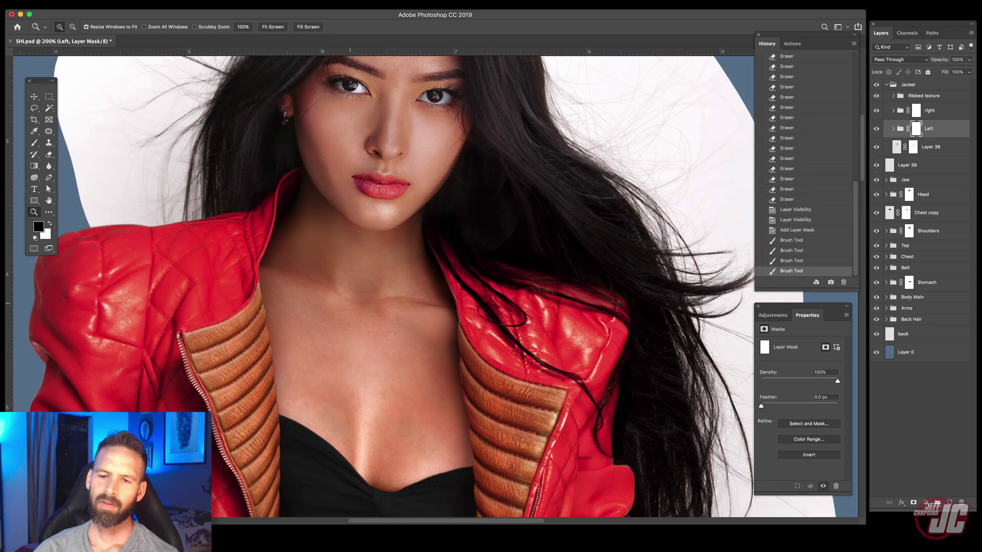
Step: Move Layer 39 into the Jacket group below Layer 38 and collapse the group
scroll(294, 252, "down", 3)
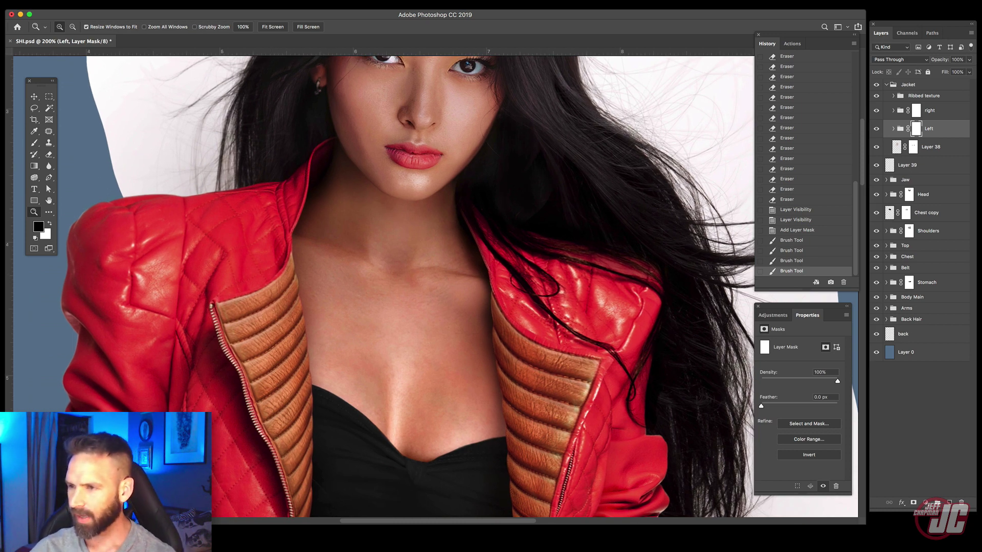
left_click_drag(891, 166, 896, 153)
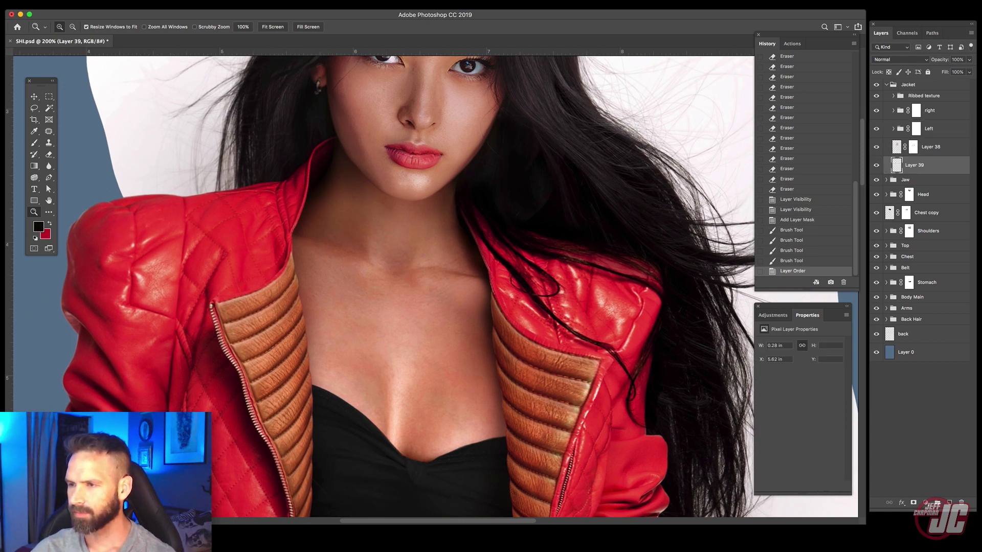
left_click(887, 85)
Step: Add a new layer above the Arms group for the gap between the waist and the image's right lapel
scroll(384, 287, "down", 5)
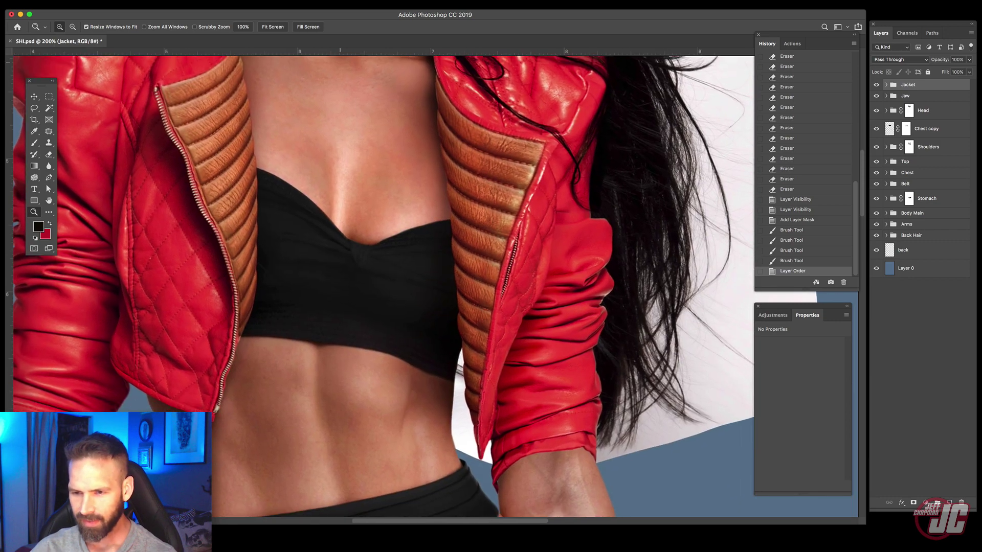
left_click(450, 381)
left_click_drag(450, 381, 397, 306)
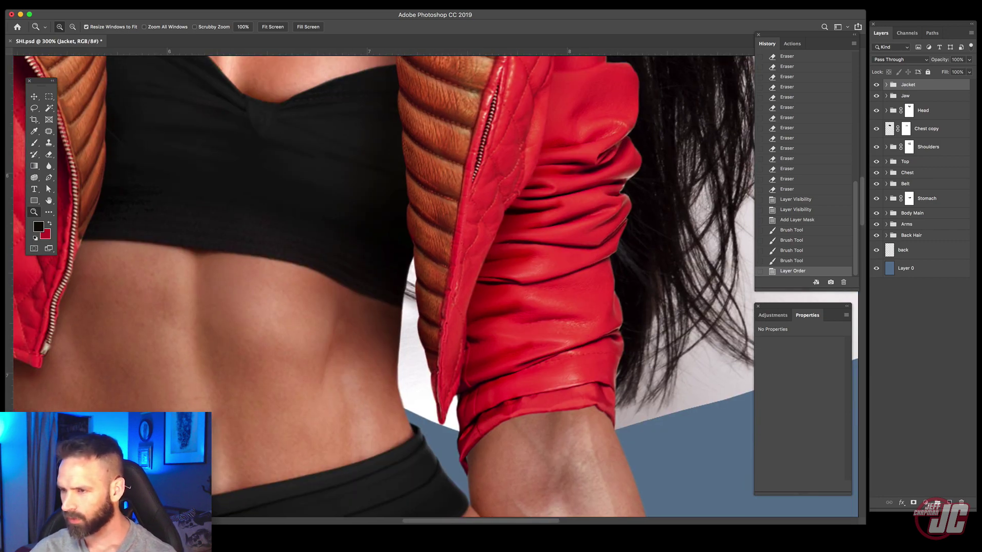
left_click(908, 224)
left_click(950, 503)
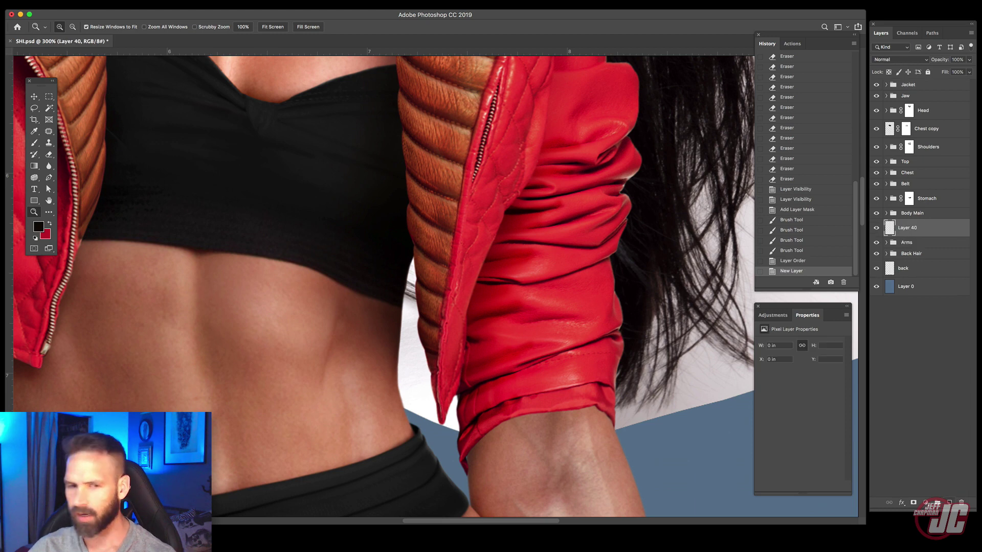
Step: Paint sampled dark red into the gap behind the ribbed lapel with a 17 px brush at 74% hardness and 100% opacity
key("i")
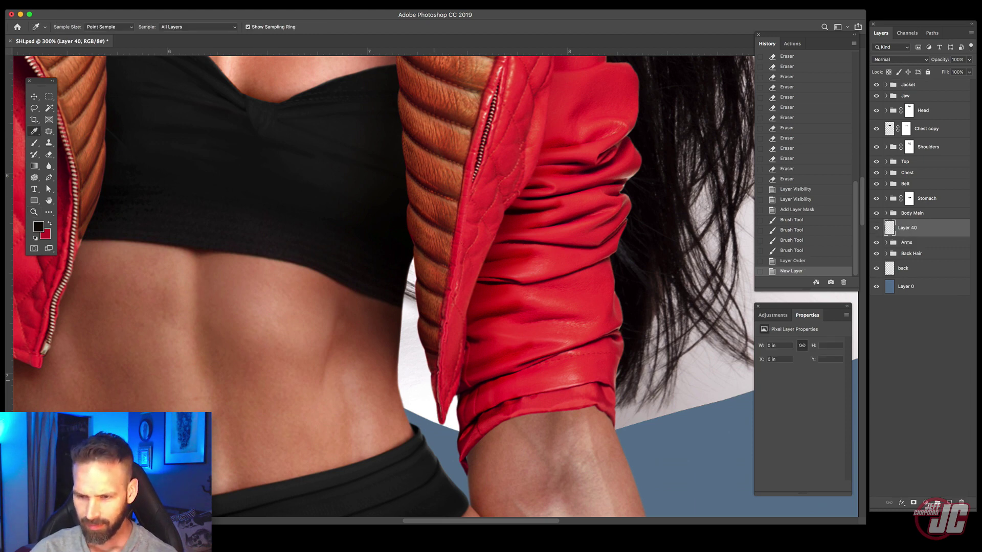
left_click(434, 381)
key("b")
right_click(404, 237)
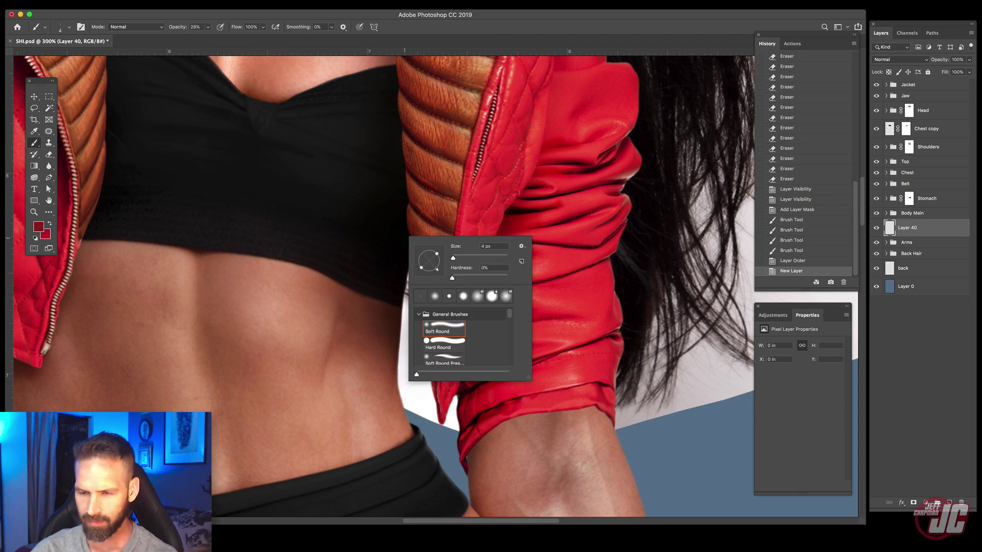
left_click_drag(452, 277, 494, 278)
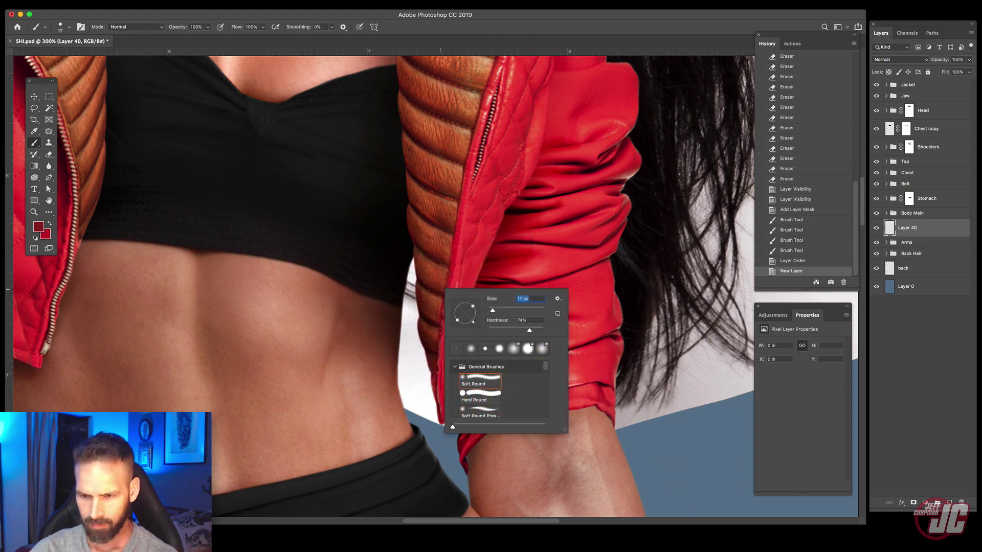
mouse_move(408, 336)
left_mouse_down()
mouse_move(414, 343)
mouse_move(404, 307)
mouse_move(416, 257)
left_mouse_up()
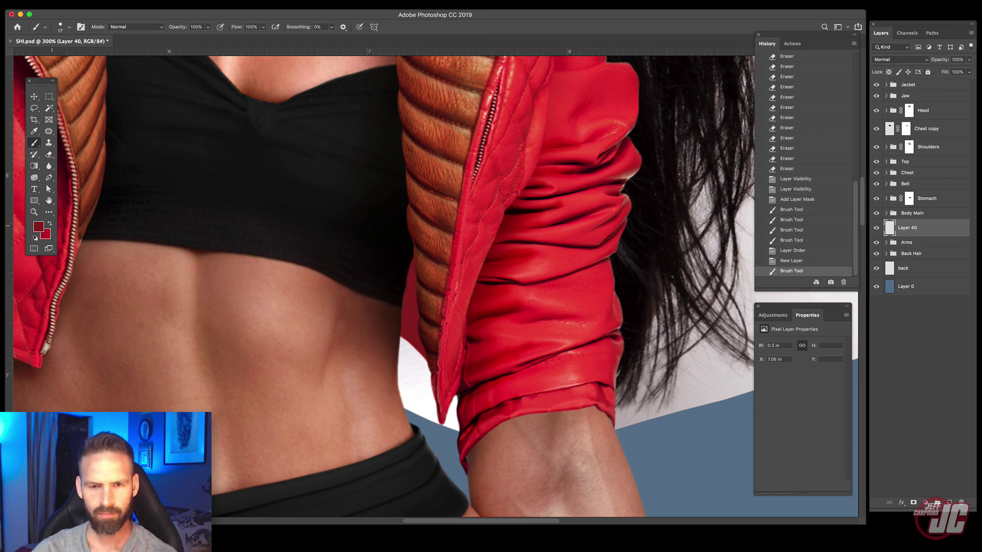
Step: Sample a darker brownish red from the lapel and paint it over the red lining patch beside the waist
key("z")
left_click(426, 330)
left_click(430, 335)
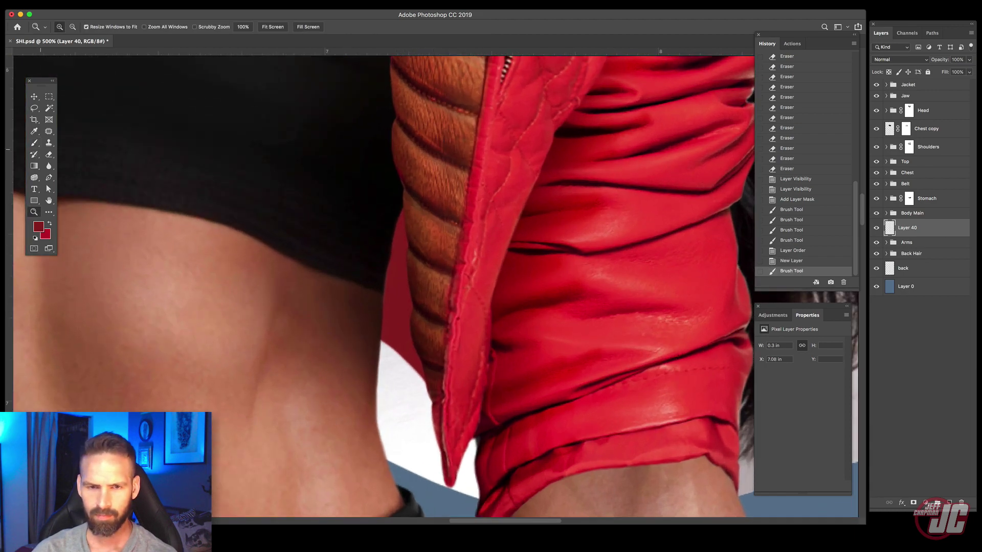
key("i")
left_click(423, 121)
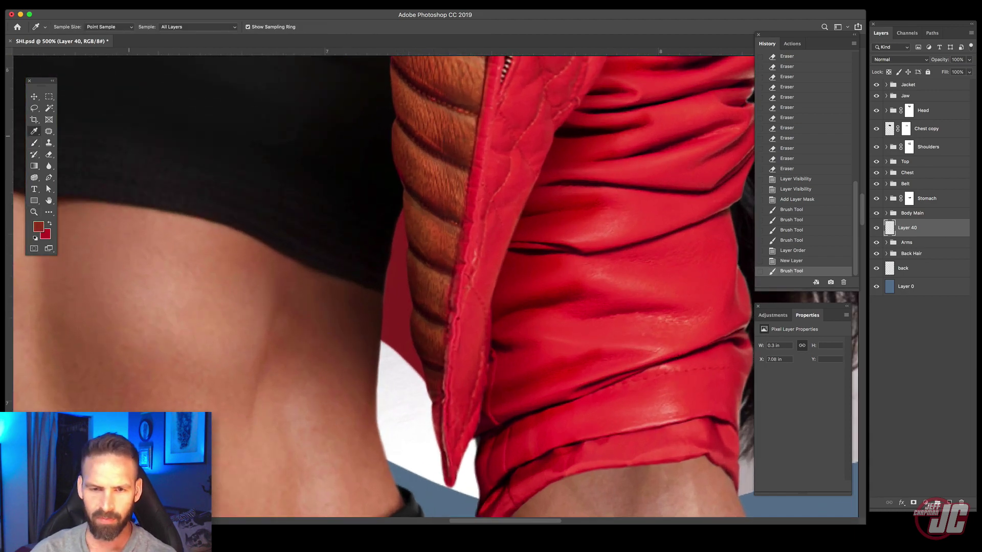
key("b")
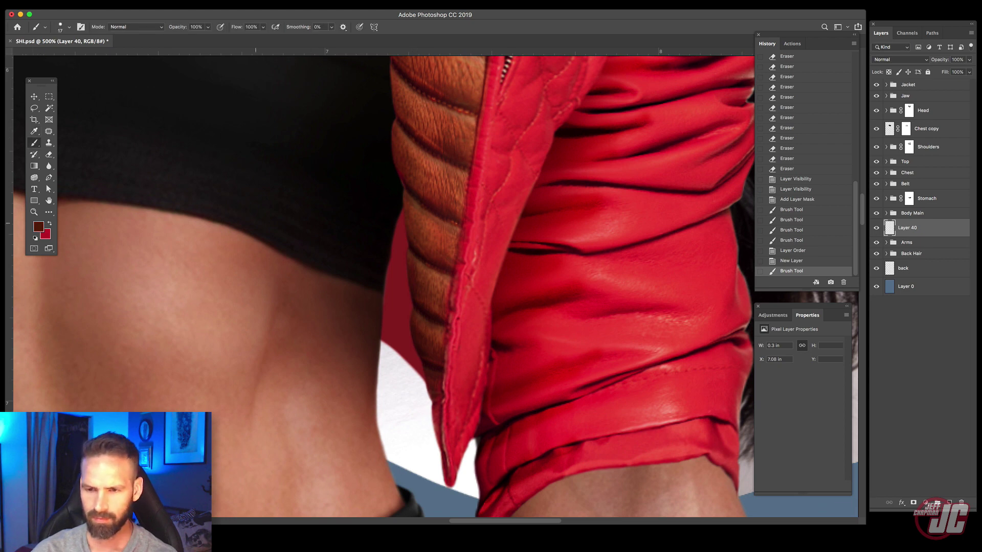
mouse_move(387, 306)
left_mouse_down()
mouse_move(418, 338)
mouse_move(394, 280)
mouse_move(409, 210)
left_mouse_up()
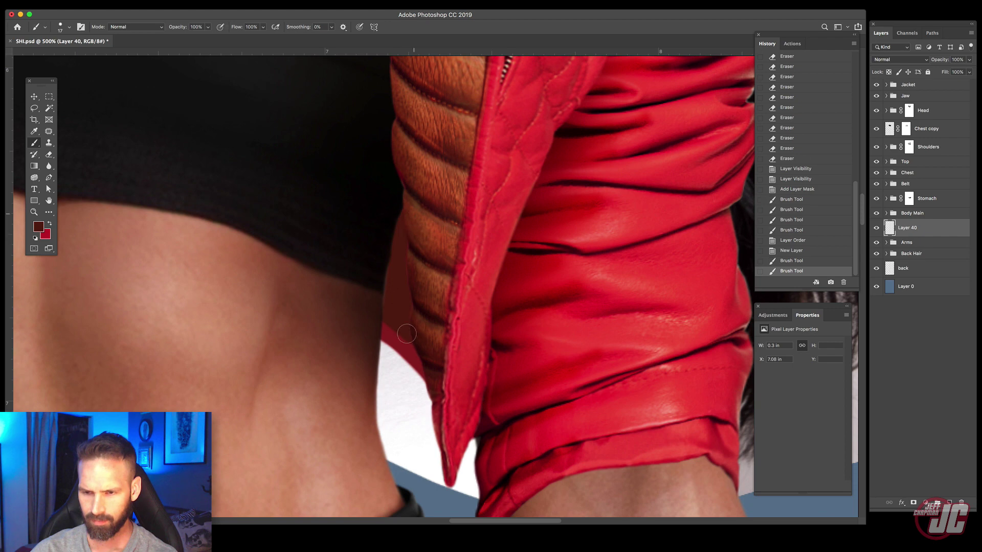
Step: Darken the lining patch with the Burn tool, using Midtones at 11% exposure and Shadows at 36% exposure
key("o")
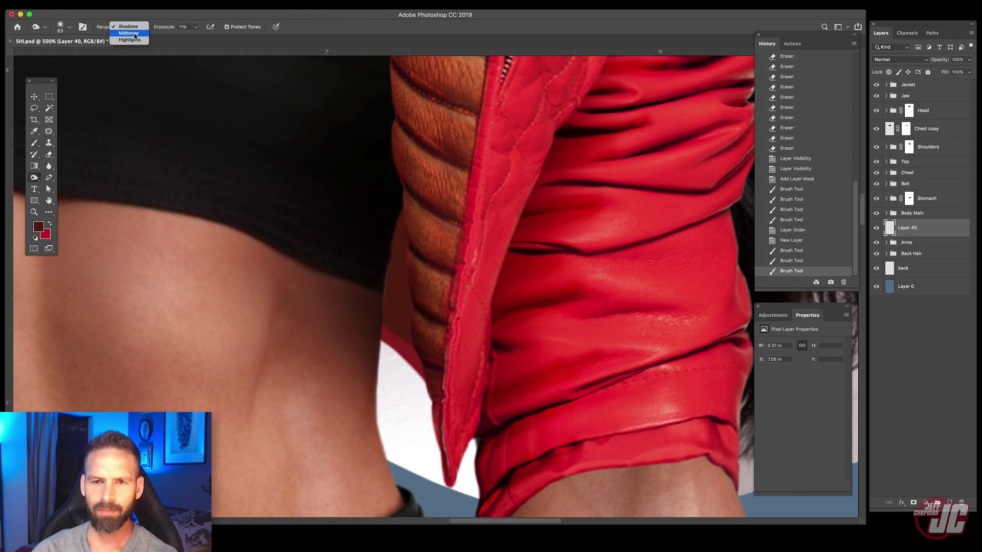
left_click(135, 34)
mouse_move(400, 231)
left_mouse_down()
mouse_move(382, 352)
mouse_move(427, 319)
left_mouse_up()
left_click_drag(400, 164, 460, 335)
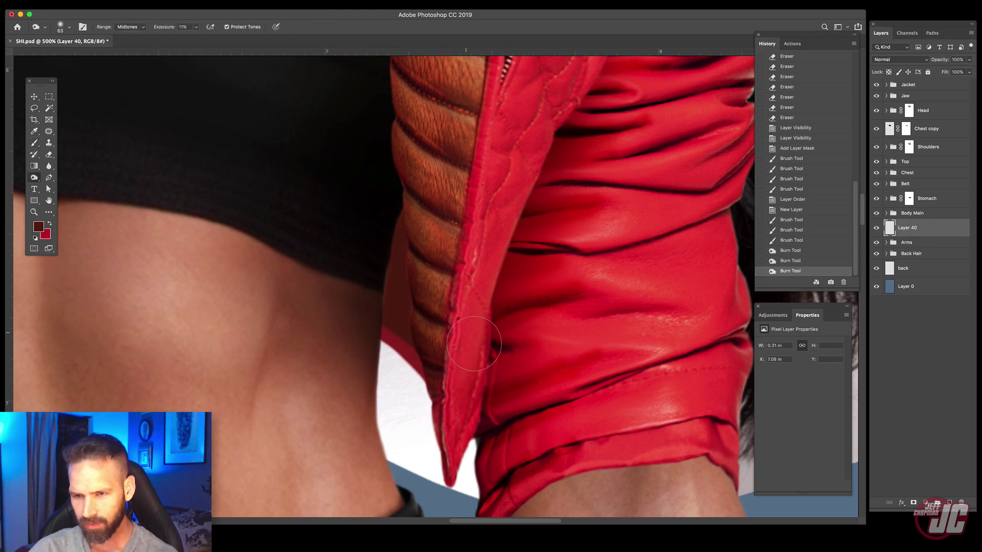
left_click_drag(373, 225, 463, 408)
left_click_drag(385, 331, 465, 427)
left_click_drag(413, 309, 395, 180)
left_click_drag(394, 218, 363, 237)
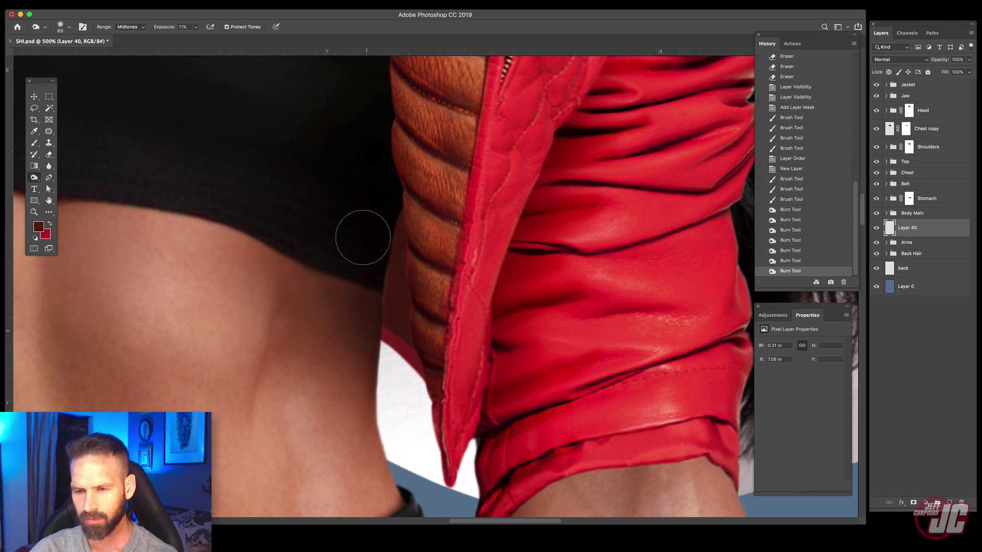
left_click(131, 27)
left_click(128, 19)
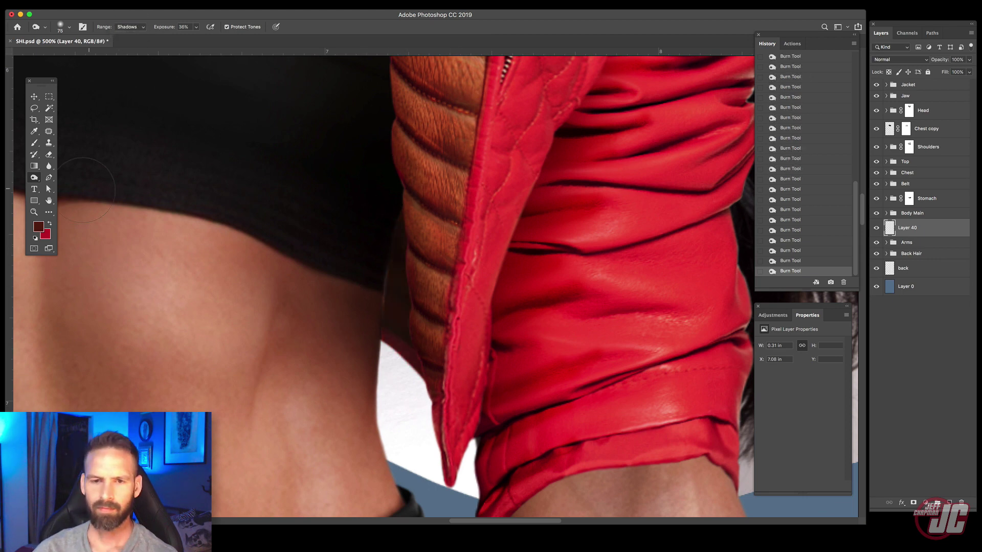
Step: Check the burned lining and jacket blend against the waist, both on the full figure and up close
left_click(34, 213)
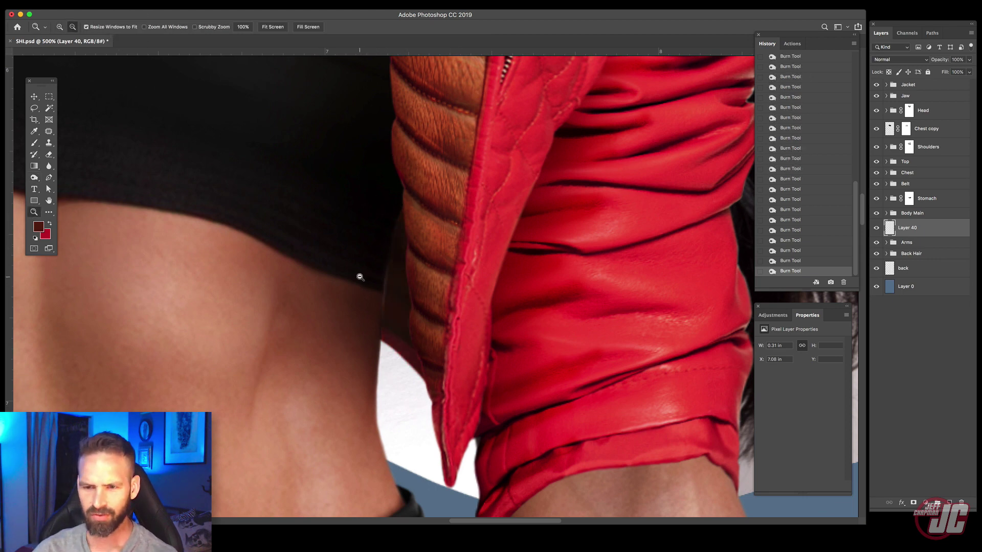
left_click(358, 261, "alt")
left_click(360, 246, "alt")
left_click(362, 247, "alt")
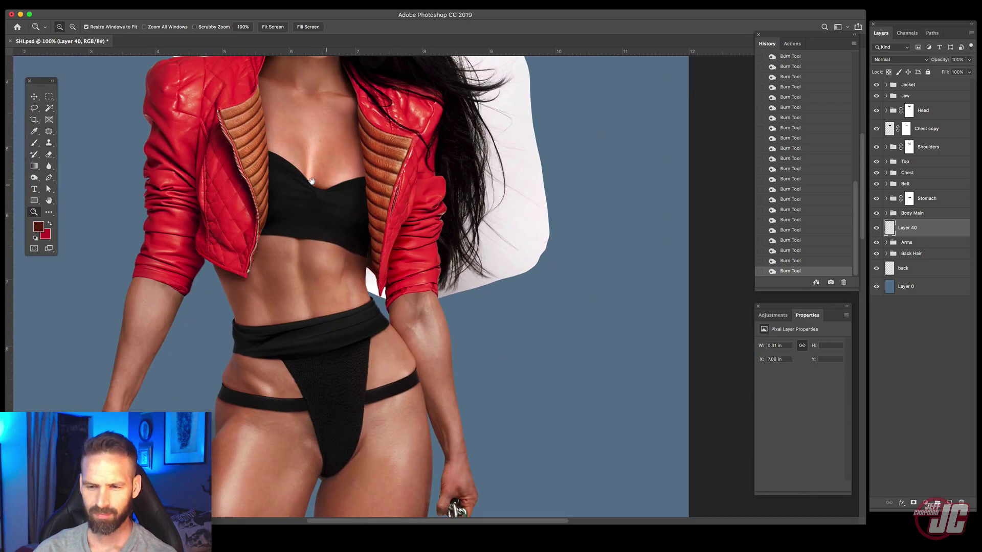
left_click(348, 238, "alt")
left_click(388, 329, "alt")
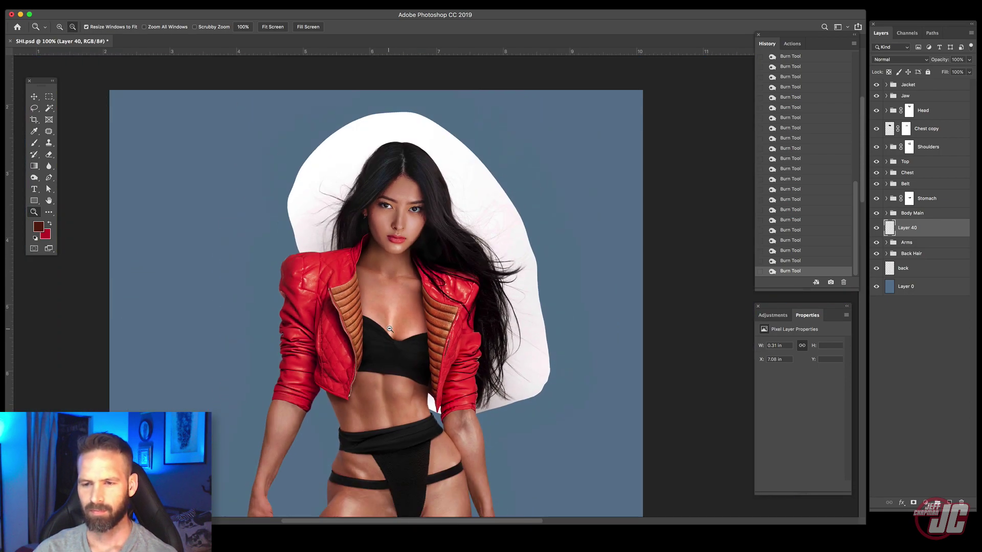
left_click(412, 336)
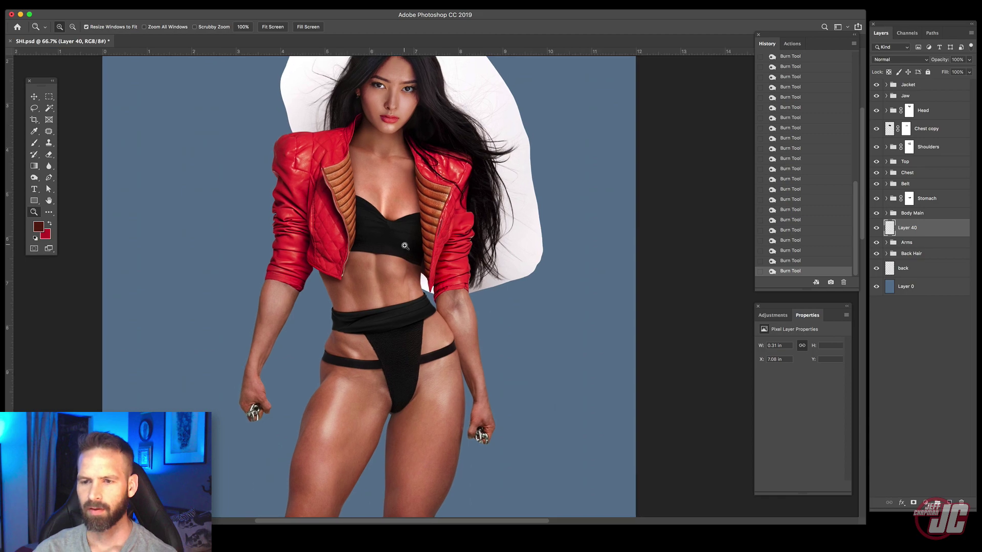
left_click(407, 247)
key("v")
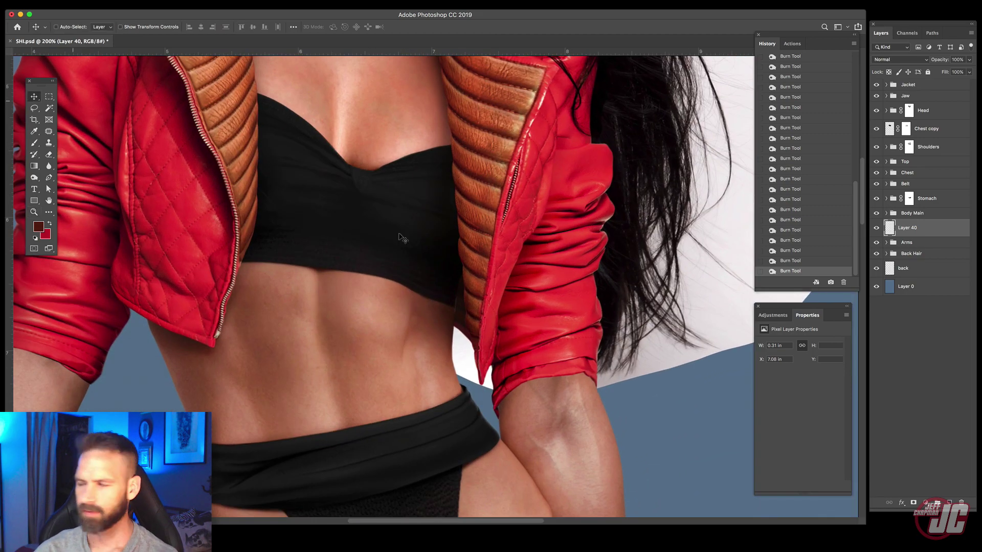
scroll(277, 145, "up", 2)
key("z")
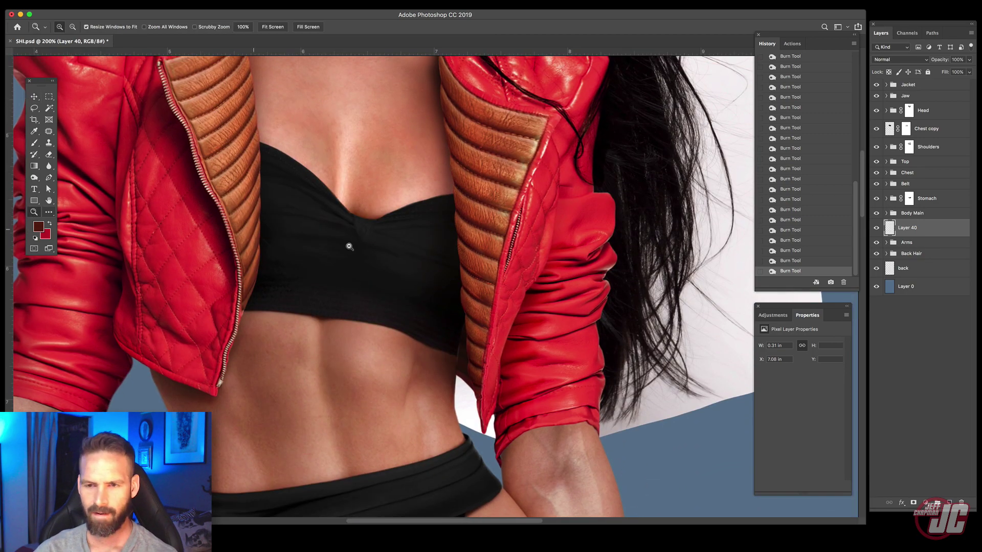
left_click(363, 274, "alt")
left_click(373, 281)
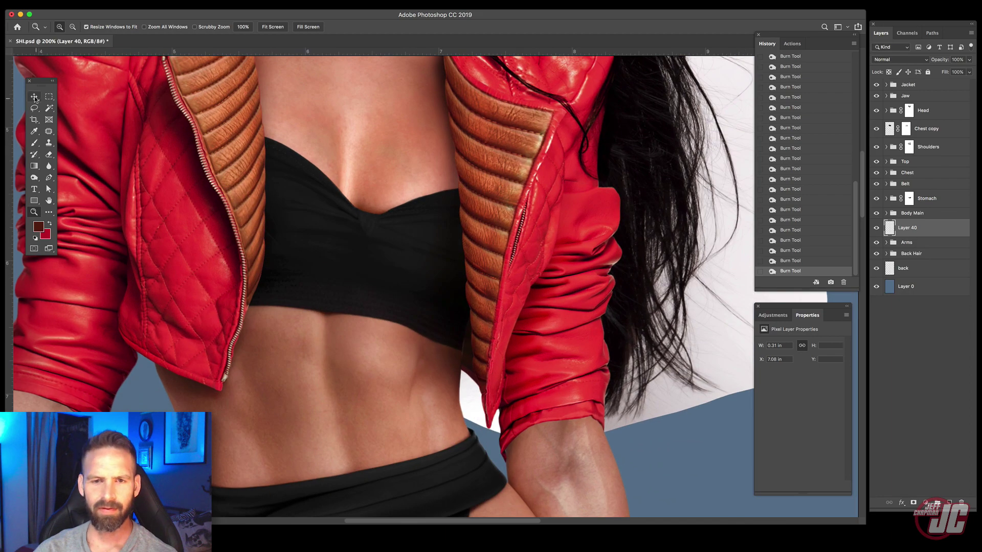
key("v")
left_click_drag(365, 267, 373, 279)
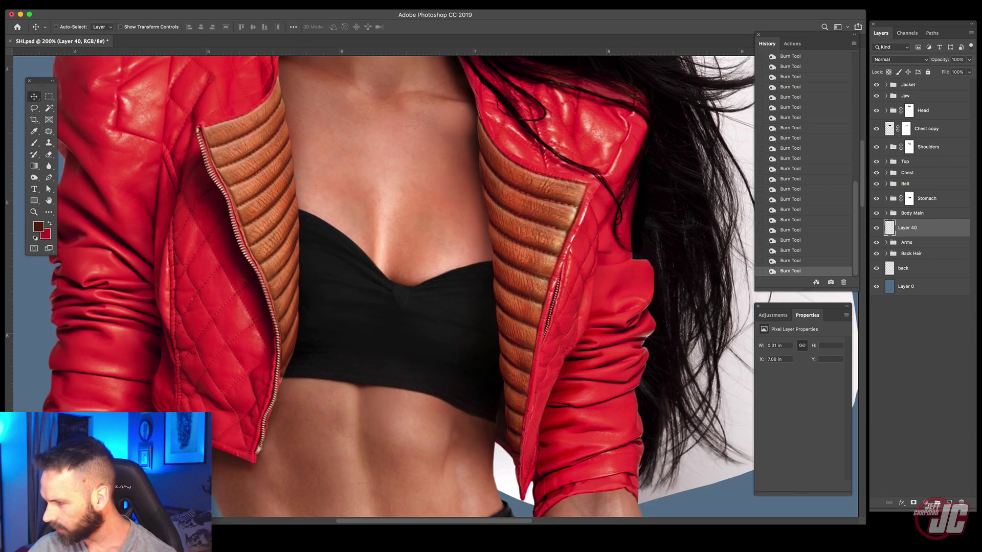
Step: Open the samurai armour stock photo shutterstock_1512971108.jpg as the source for a red braided rope
key("Tab")
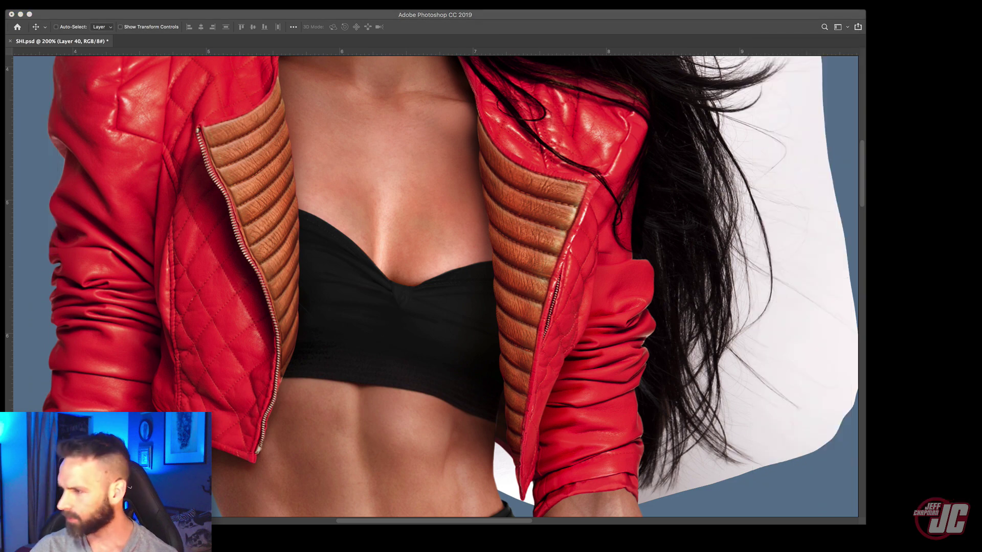
key("Tab")
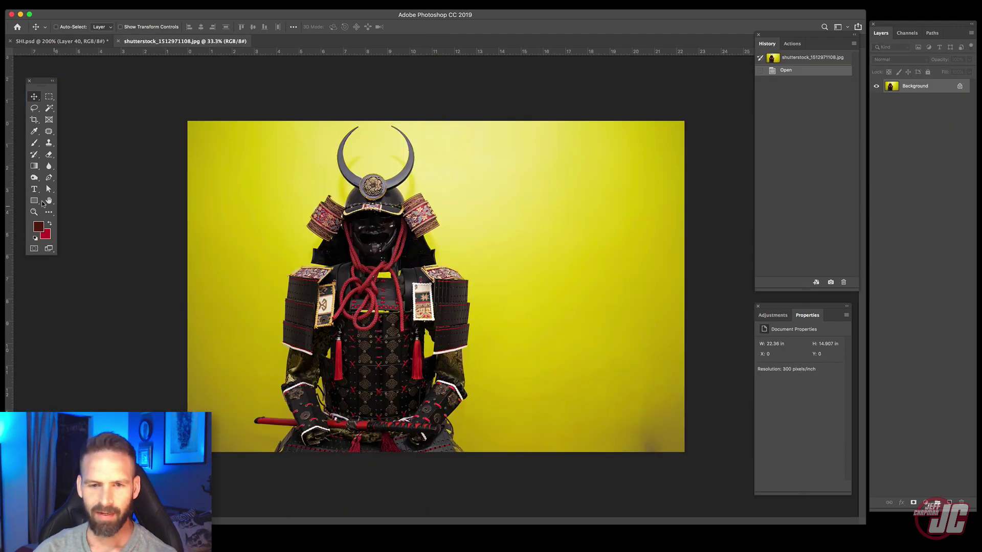
left_click(34, 212)
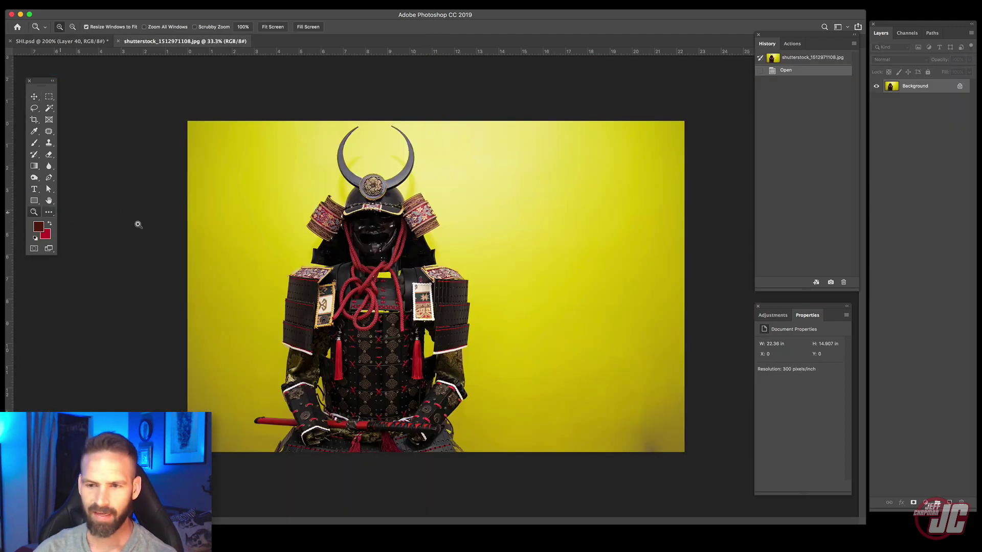
left_click(372, 242)
double_click(352, 263)
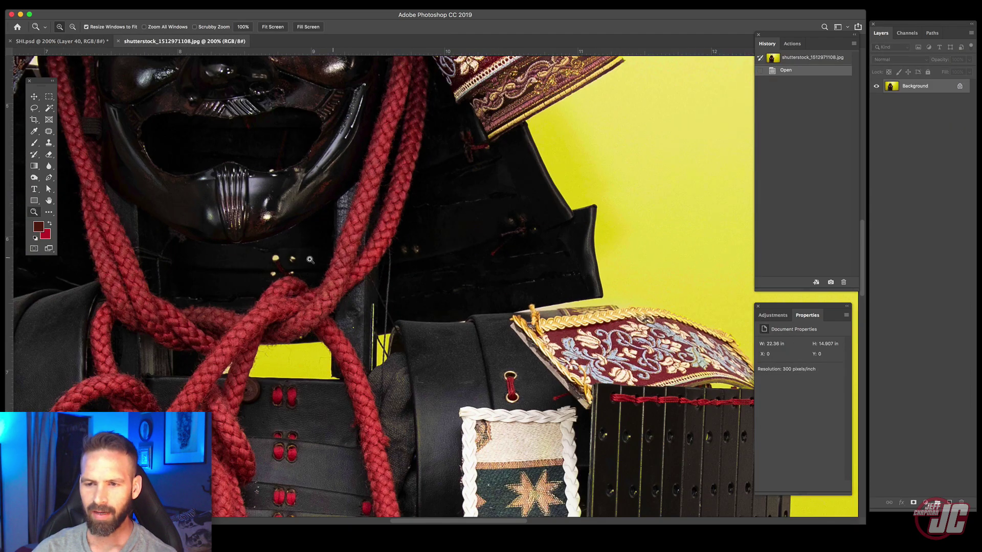
left_click_drag(214, 249, 320, 300)
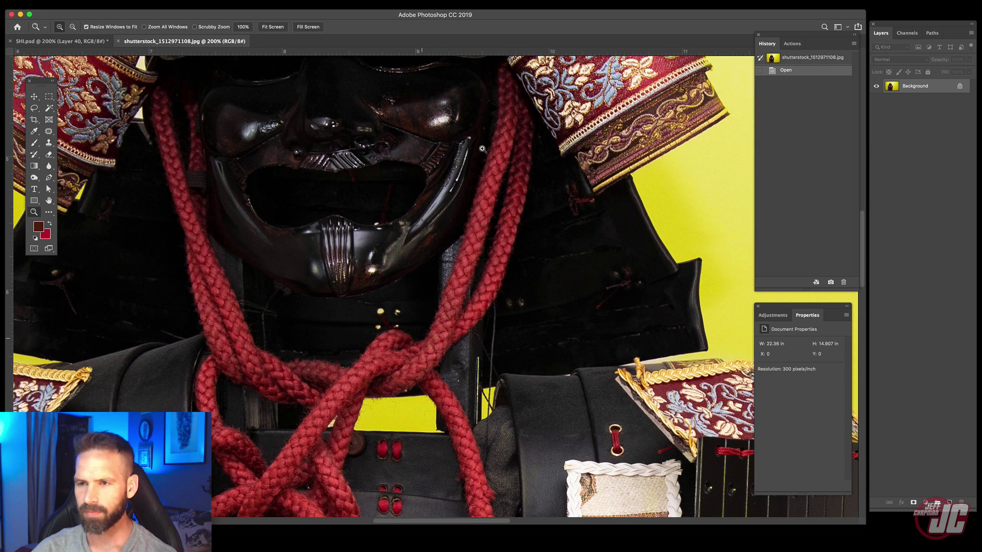
left_click(438, 338)
left_click_drag(306, 254, 299, 260)
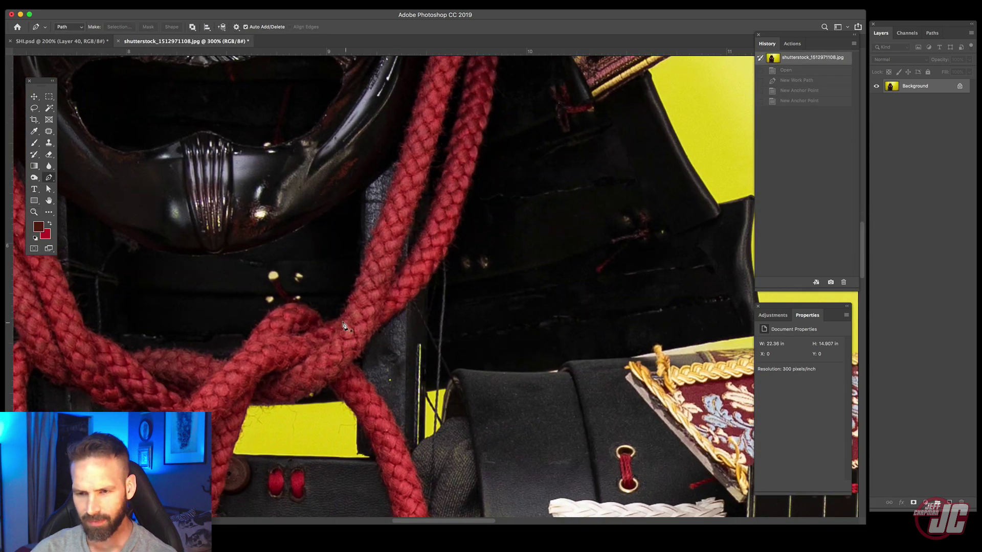
Step: Trace a Pen path along the inner edge of the red rope beside the mask, from the knot up to the helmet brim
left_click(340, 317)
left_click(355, 286)
left_click(367, 253)
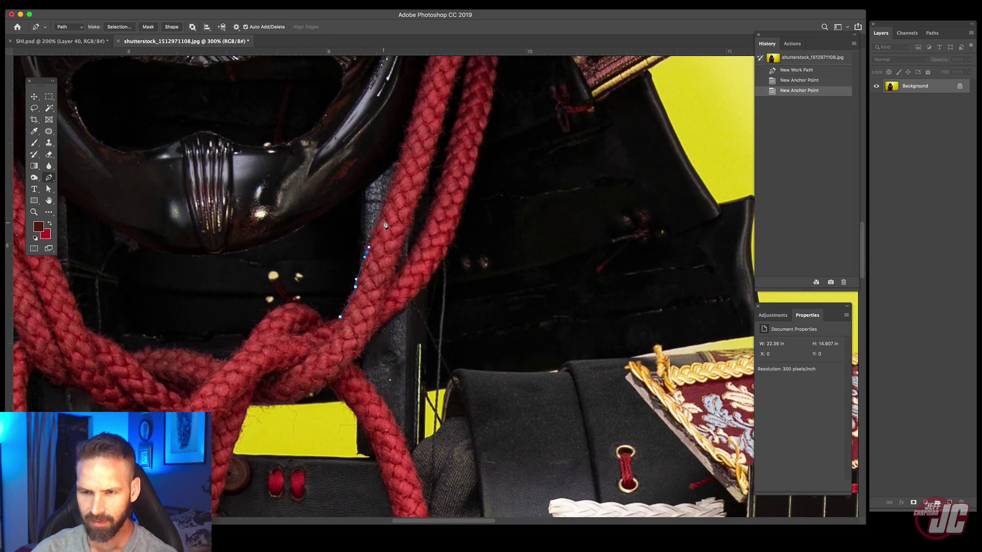
left_click(380, 217)
left_click(407, 139)
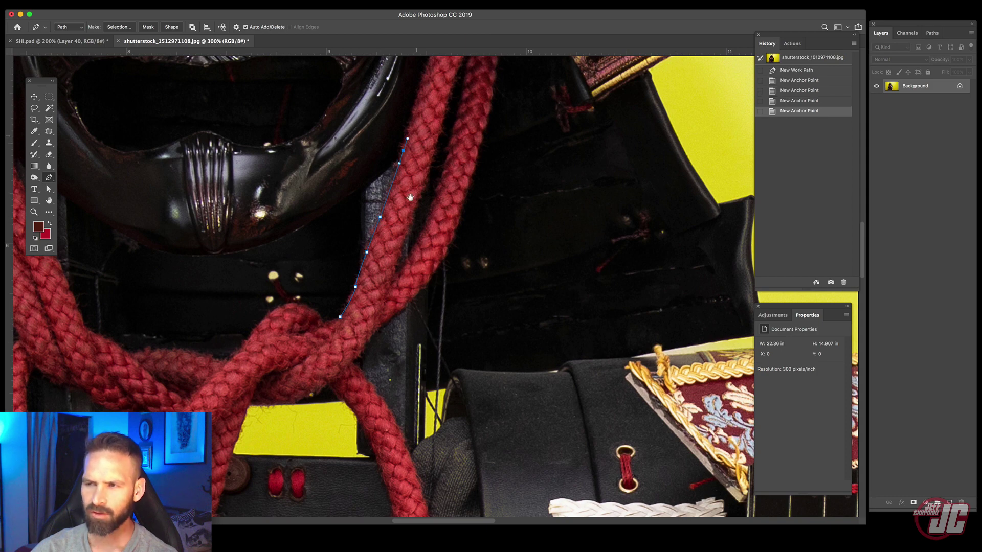
scroll(413, 164, "up", 5)
left_click(419, 188)
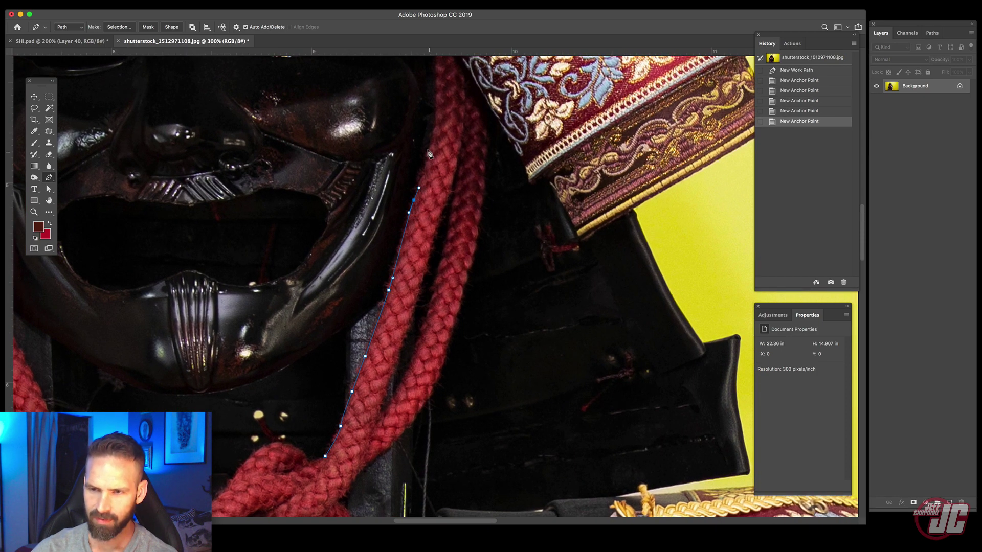
left_click(433, 145)
scroll(432, 163, "up", 5)
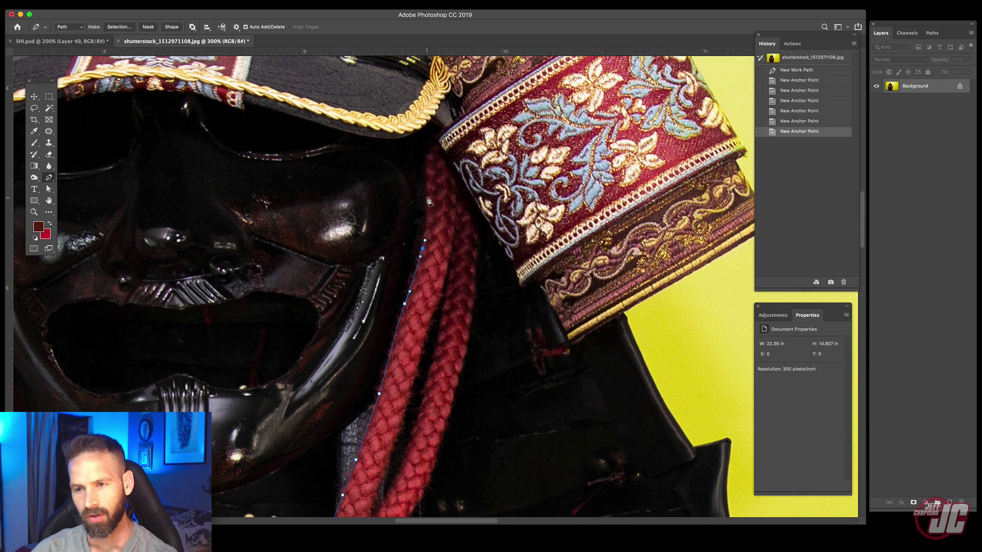
left_click(427, 154)
Step: Continue the path around the rope's upper end and down the outer edge of its second strand
left_click(456, 204)
left_click(464, 203)
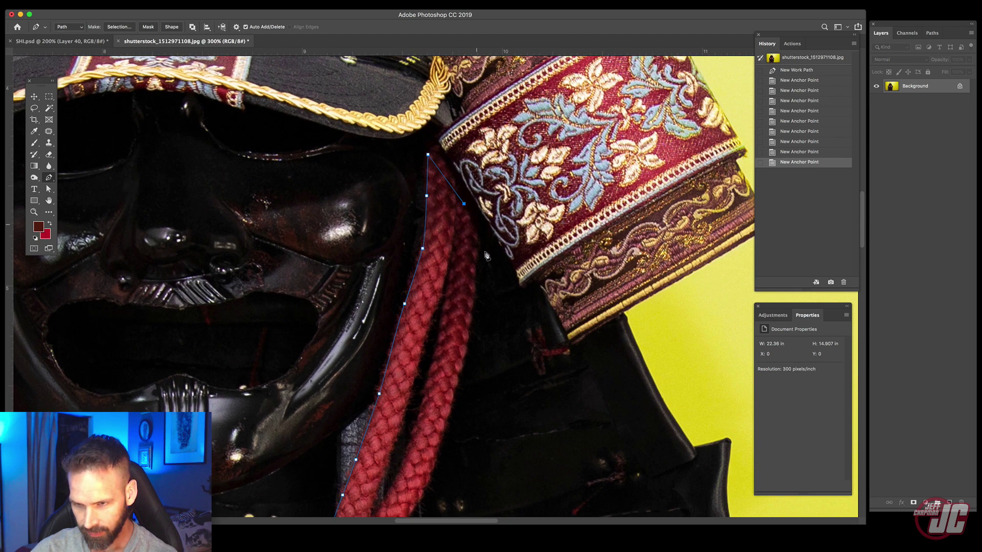
left_click_drag(477, 247, 477, 256)
scroll(460, 286, "down", 5)
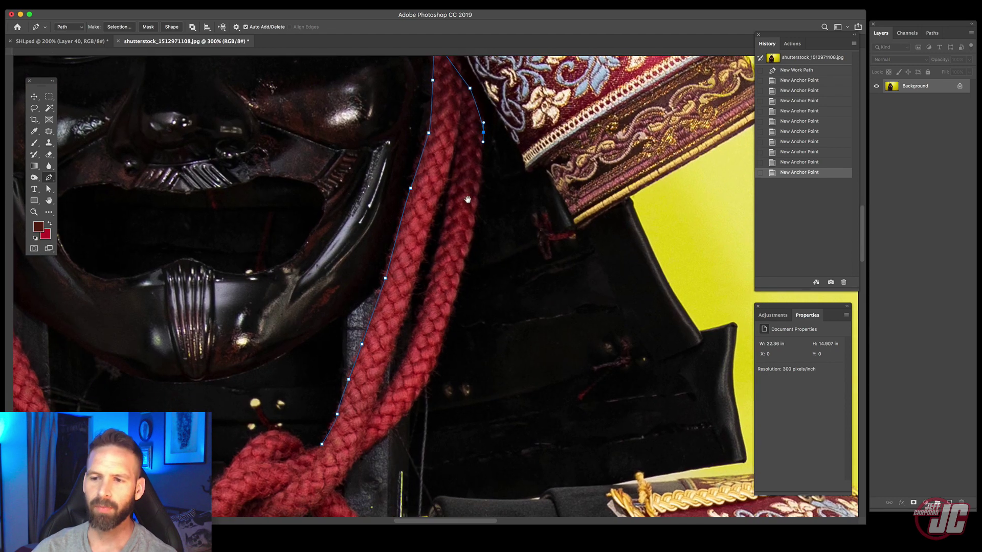
left_click(49, 202)
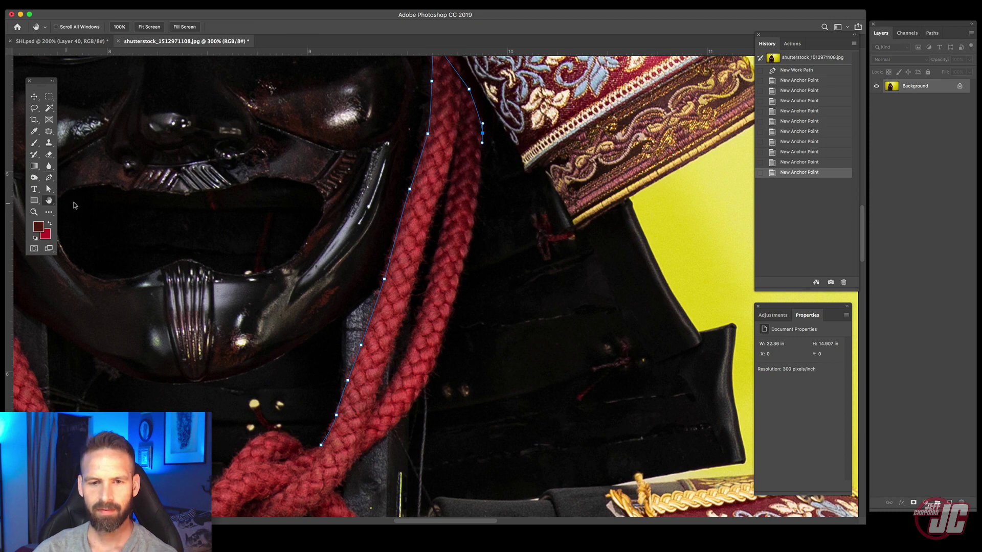
left_click(34, 211)
left_click(481, 183)
left_click(481, 183)
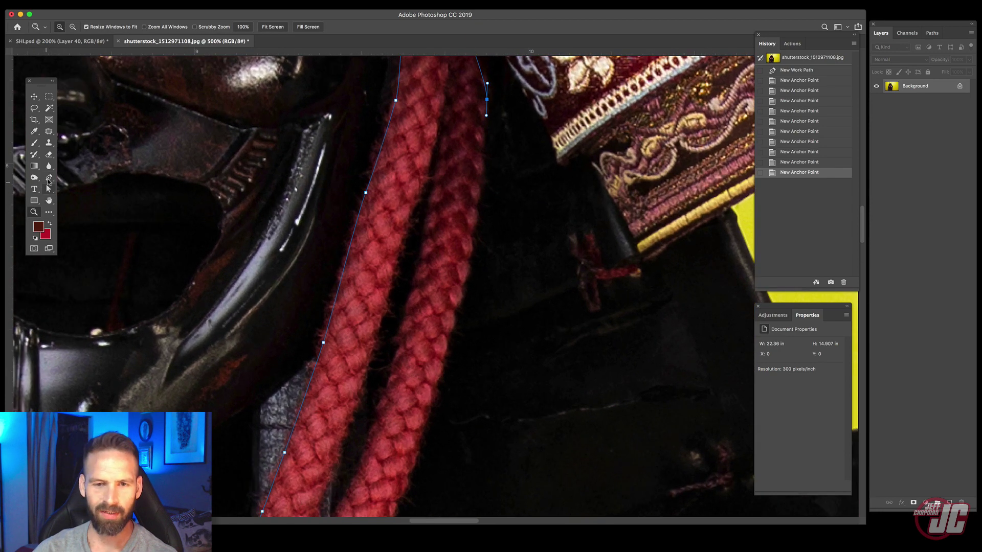
left_click(49, 179)
left_click(482, 133)
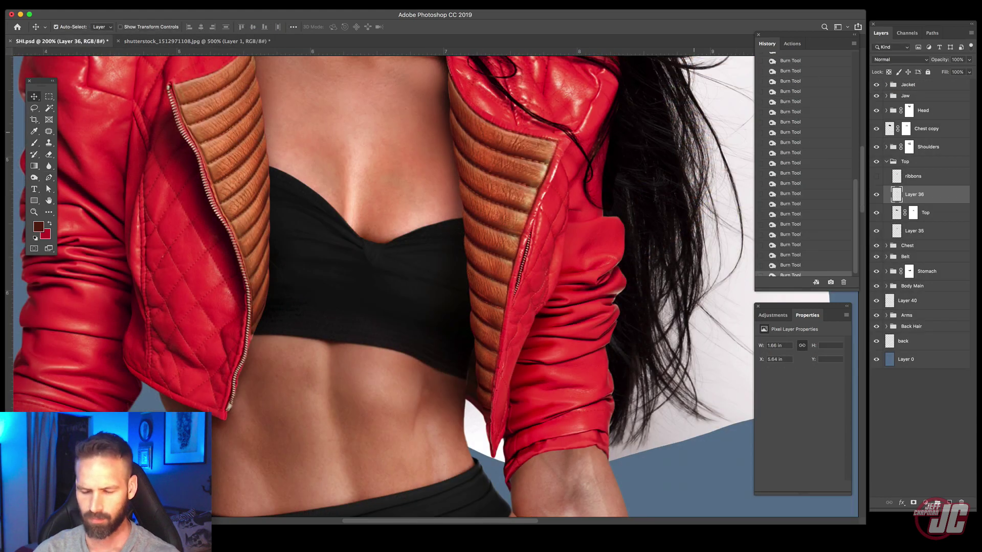
Step: Paste the cut-out rope into SHI.psd above Layer 36 in the Top group and transform it to lie across the black top
key("ctrl+v")
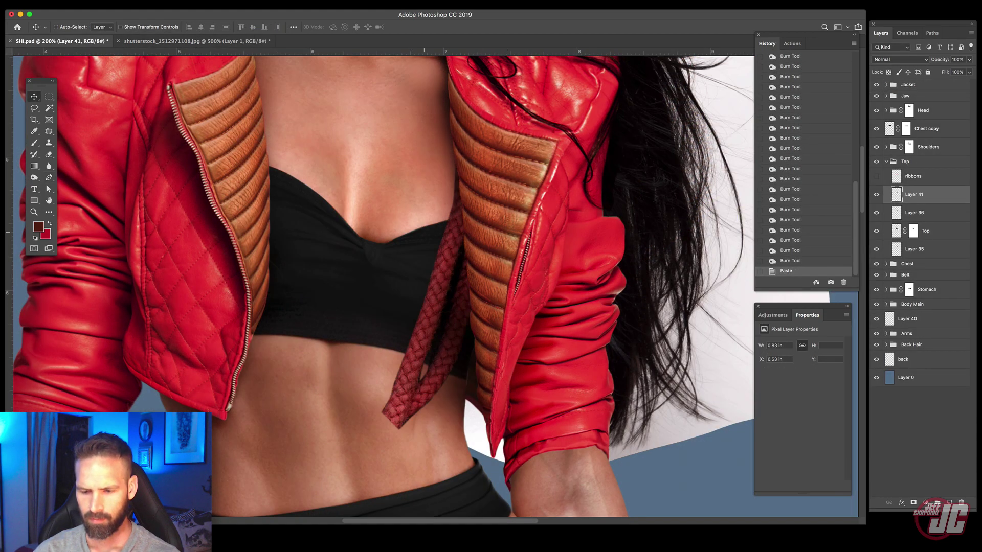
key("super+t")
key("Escape")
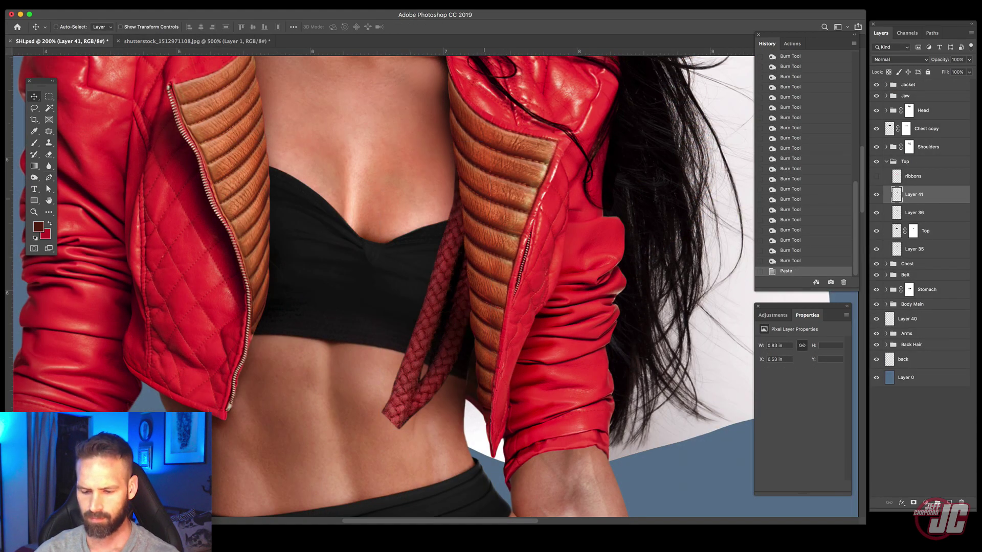
key("super+t")
left_click_drag(399, 128, 598, 174)
left_click_drag(574, 216, 568, 240)
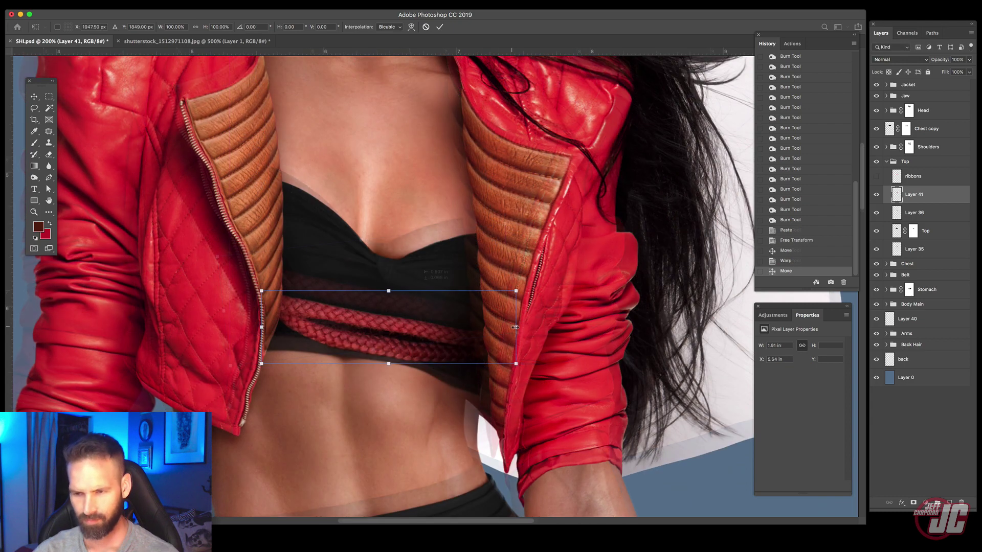
Step: Narrow the rope to about 92.5% width and reduce its height to fit between the ribbed lapels
left_click_drag(506, 327, 491, 326)
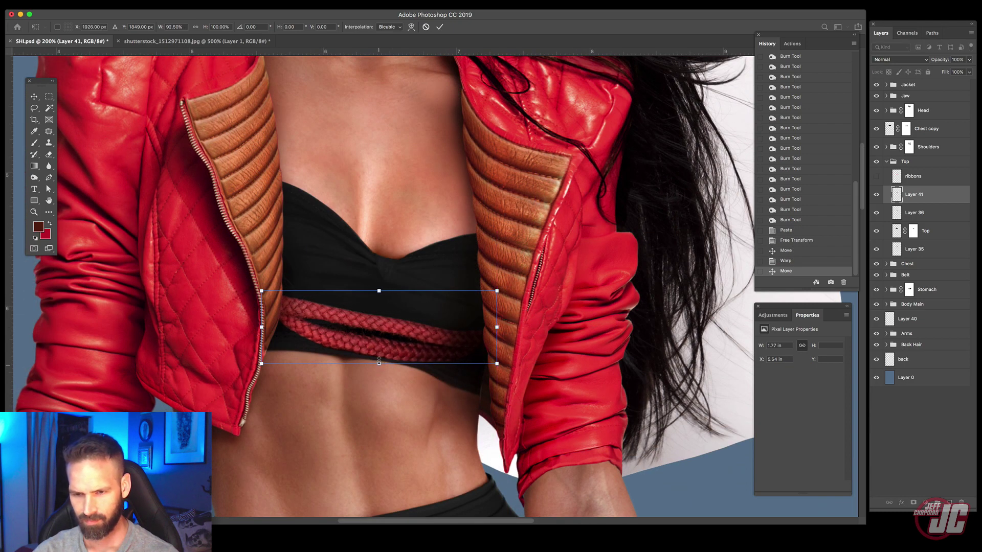
left_click_drag(379, 364, 409, 351)
key("Return")
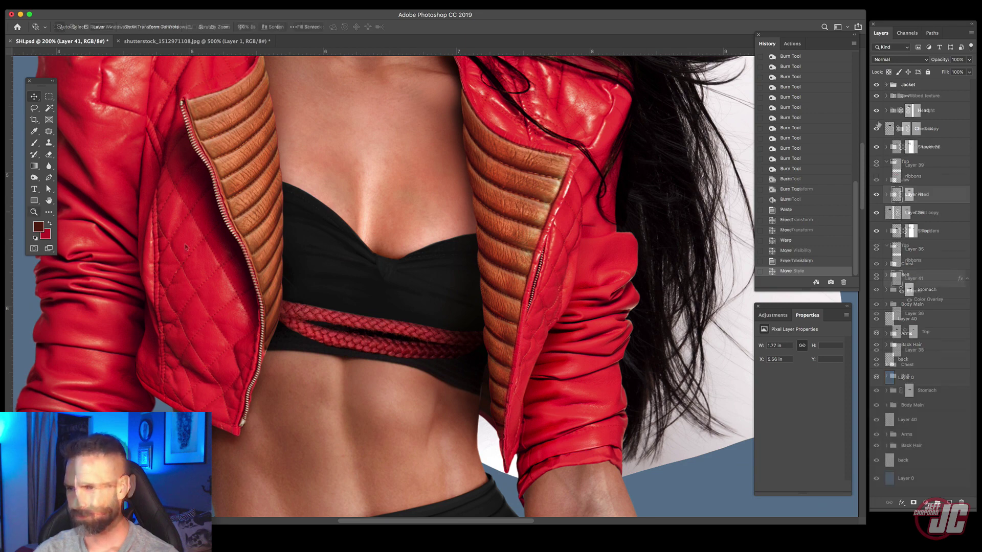
Step: Adjust the Burn brush and darken the rope's end beside the image's left lapel, using Shadows at 36% exposure
key("ctrl+0")
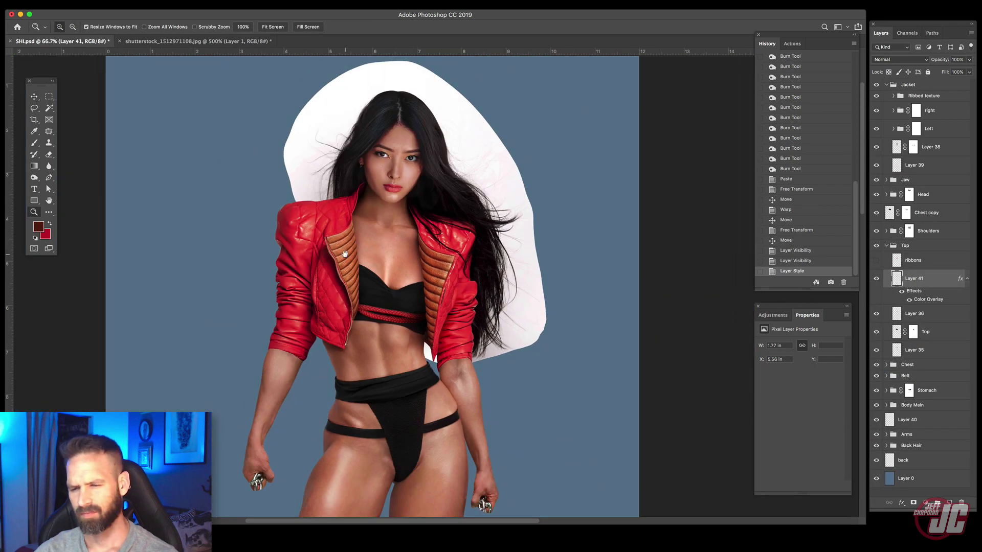
left_click_drag(345, 254, 363, 293)
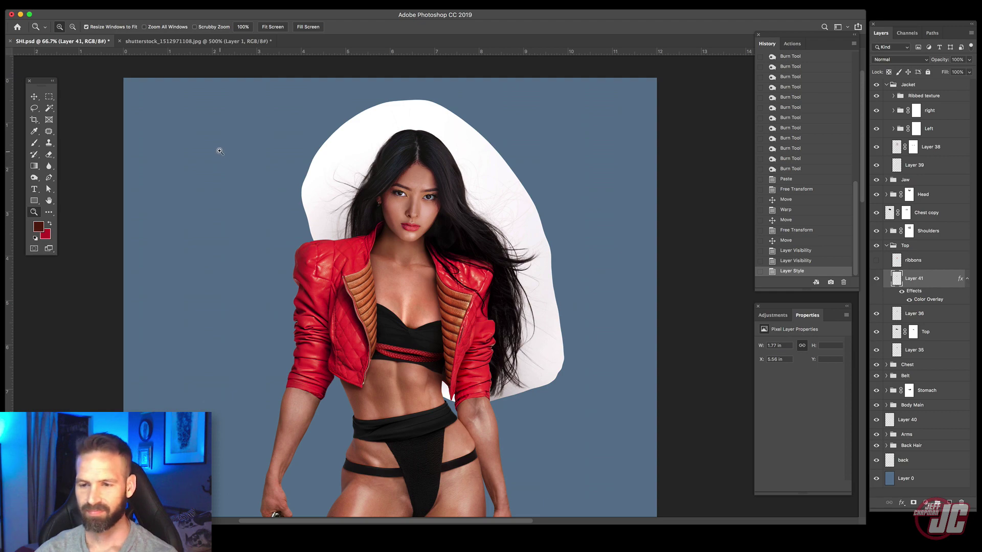
left_click(391, 289)
left_click(391, 289)
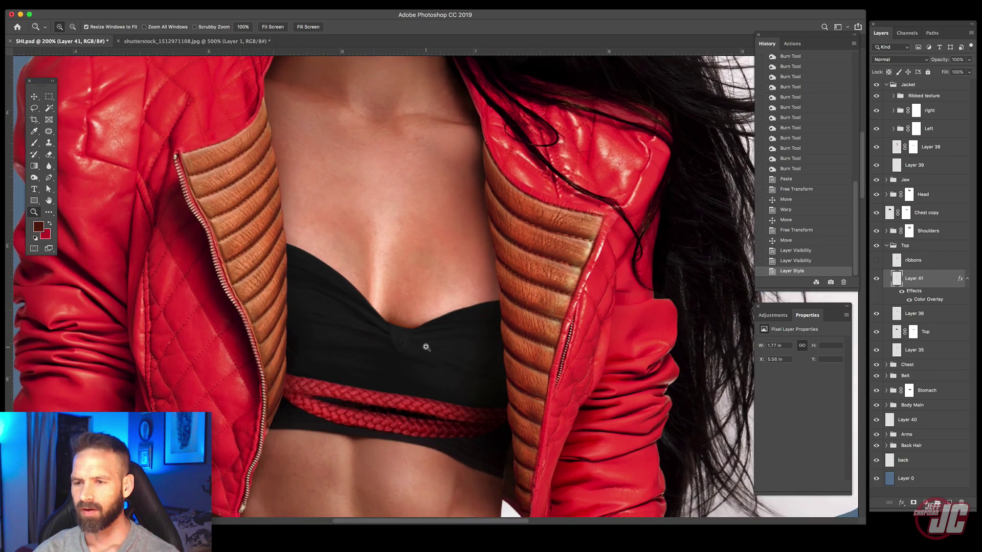
left_click(391, 289)
left_click_drag(391, 289, 344, 244)
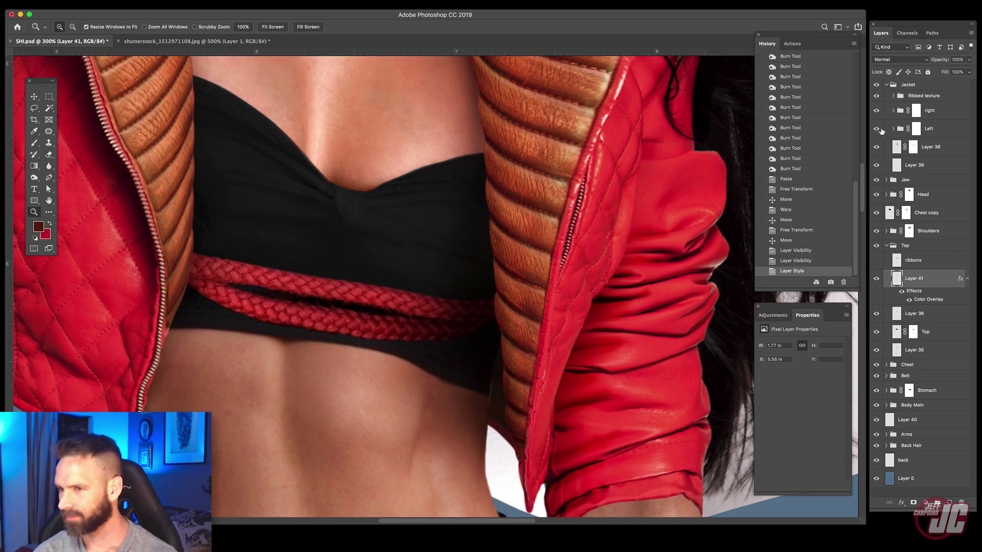
left_click(36, 179)
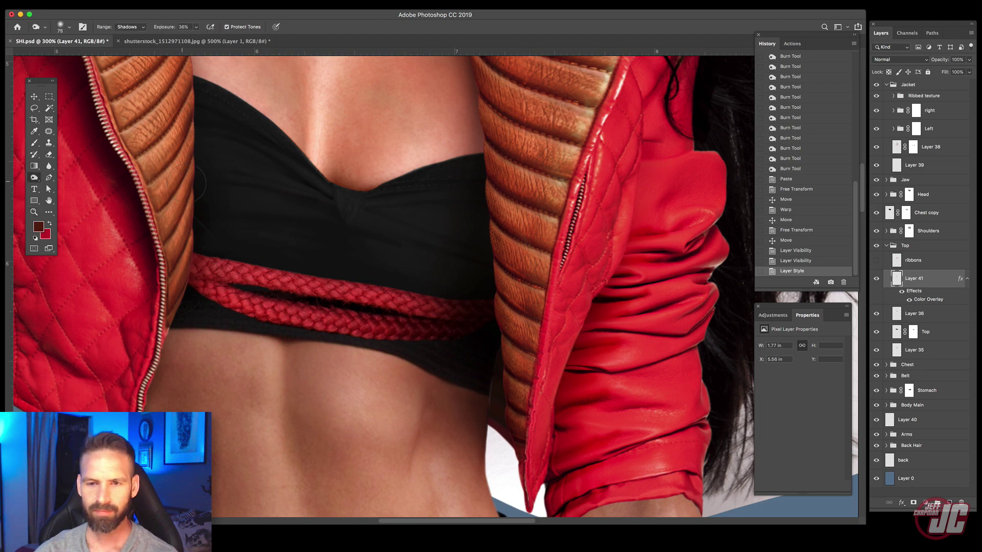
right_click(189, 178)
left_click_drag(249, 200, 247, 200)
left_click(242, 164)
mouse_move(202, 247)
left_mouse_down()
mouse_move(240, 258)
mouse_move(135, 230)
left_mouse_up()
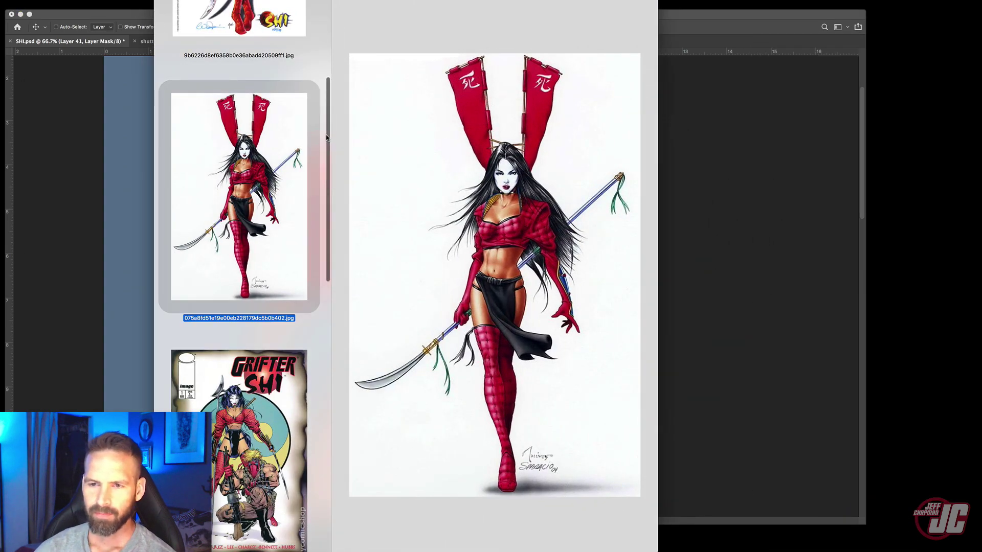
Step: Browse the Shi comic reference pictures and examine the costume and bladed spear in the red-suited full-length artwork
left_click_drag(328, 137, 327, 67)
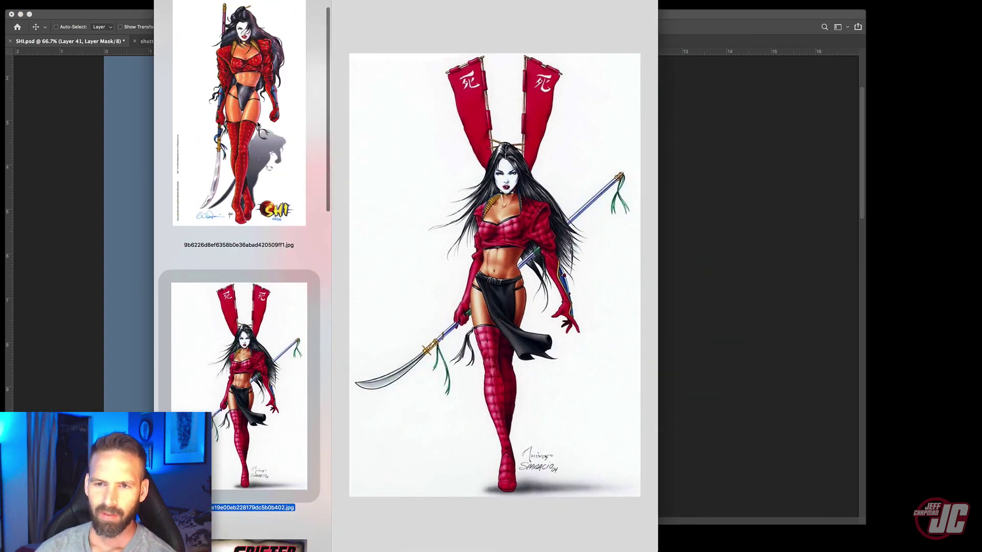
left_click(251, 145)
left_click(287, 337)
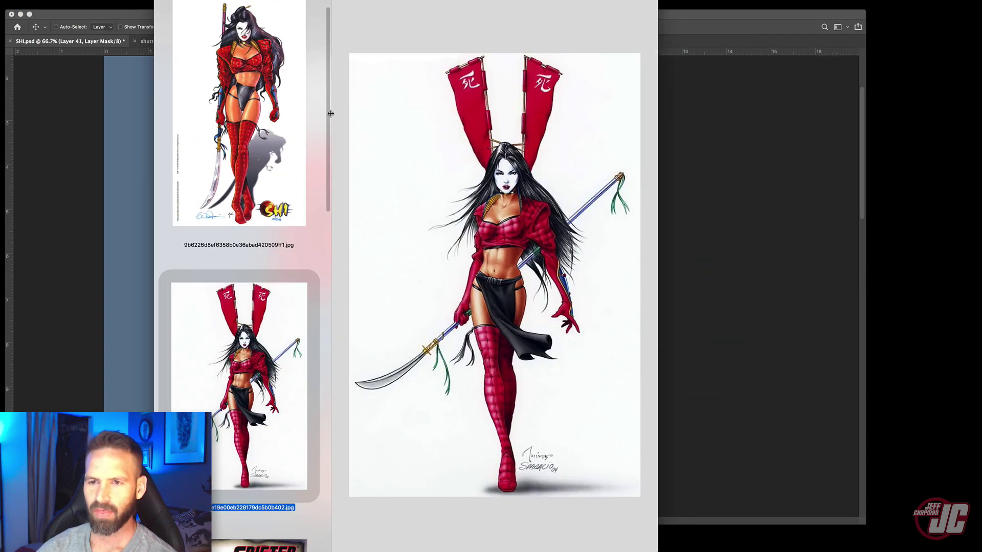
scroll(305, 453, "down", 10)
scroll(304, 471, "down", 1)
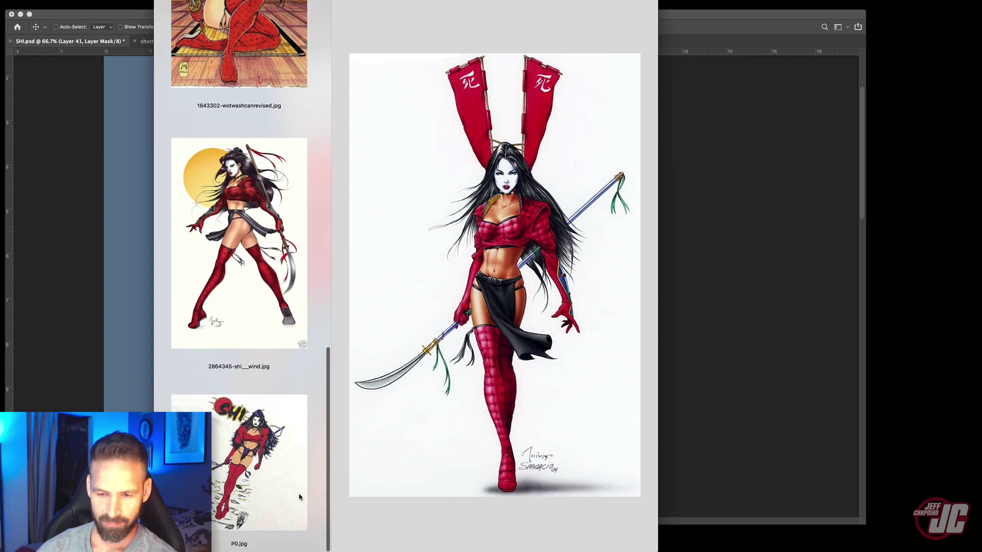
left_click_drag(328, 411, 330, 61)
left_click(270, 146)
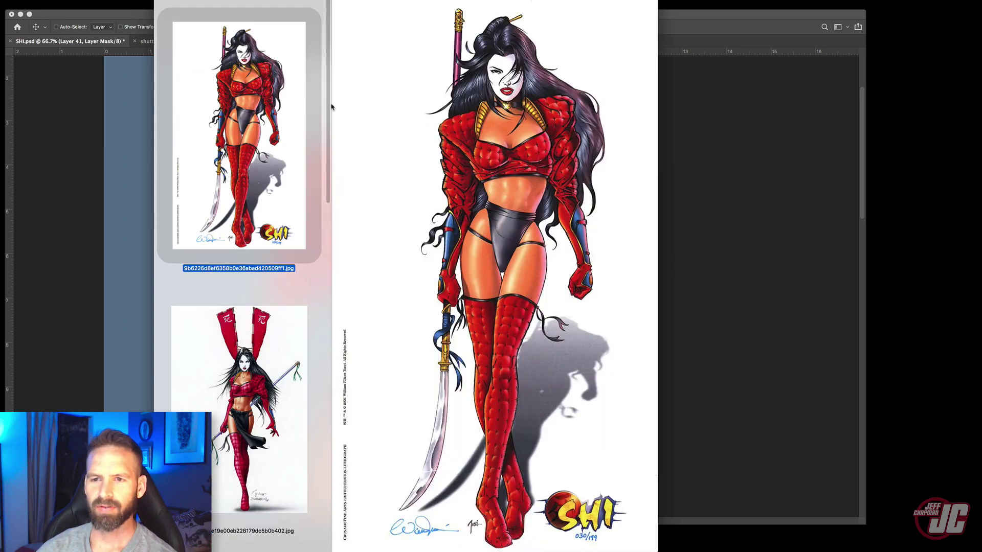
left_click_drag(334, 1, 351, 1)
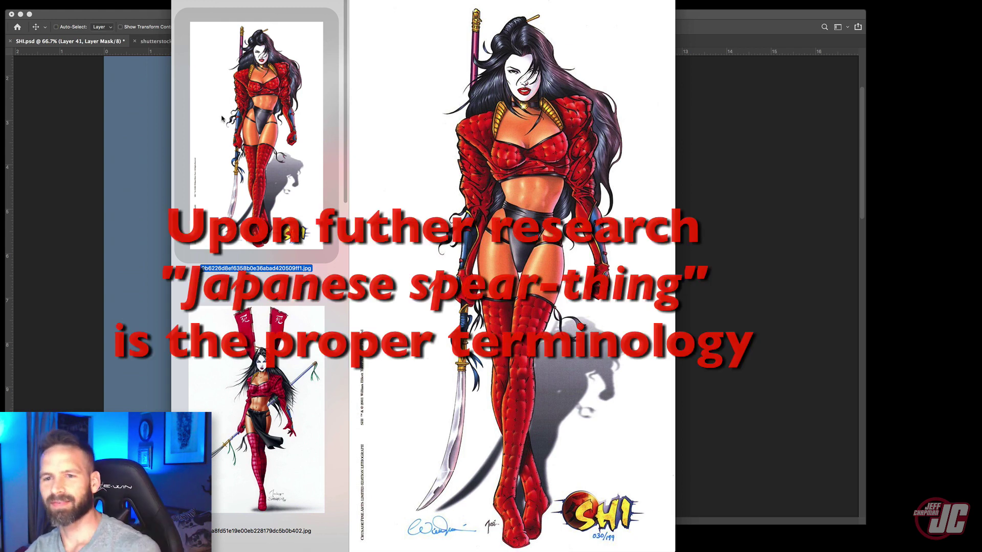
left_click_drag(182, 0, 227, 0)
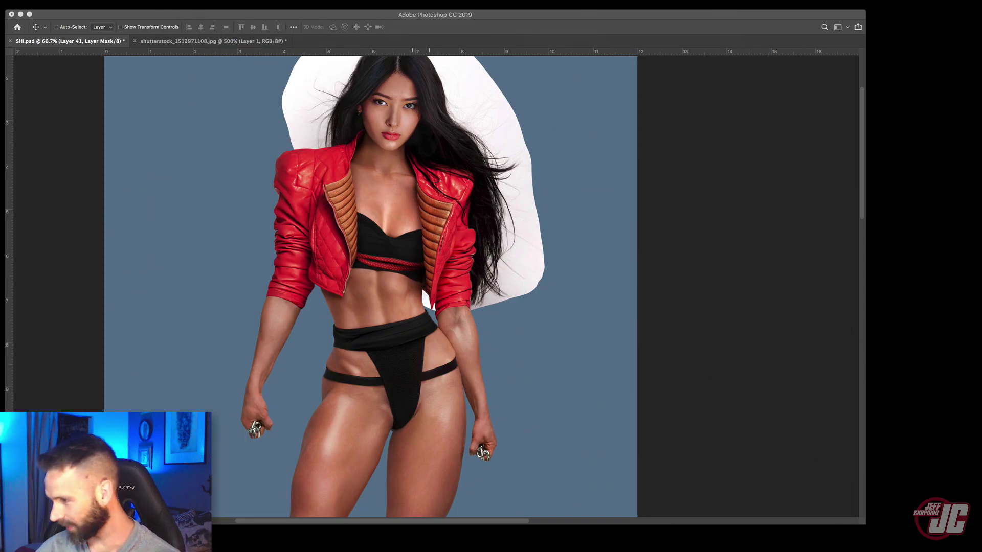
Step: Return to Photoshop with the spear photo shutterstock_1120935797.jpg and trace a Pen path along the gold guard's upper edge to the collar
left_click_drag(981, 328, 317, 327)
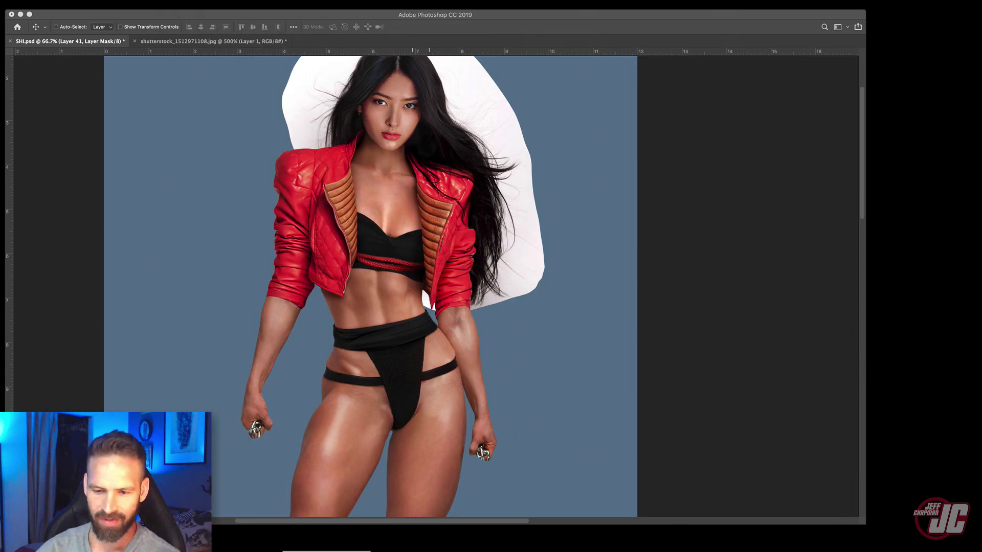
key("Tab")
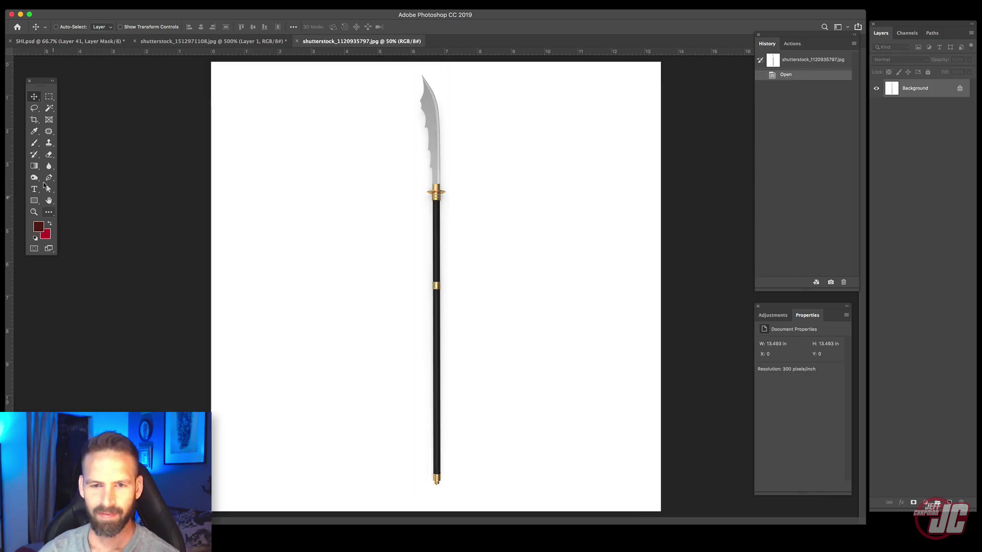
left_click(33, 212)
left_click(452, 230)
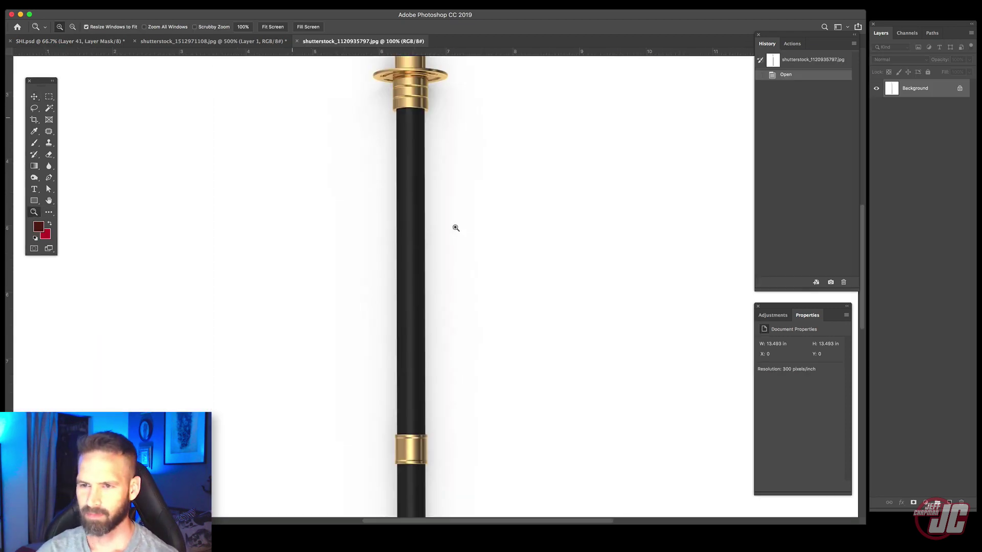
left_click(455, 229)
left_click_drag(357, 129, 335, 375)
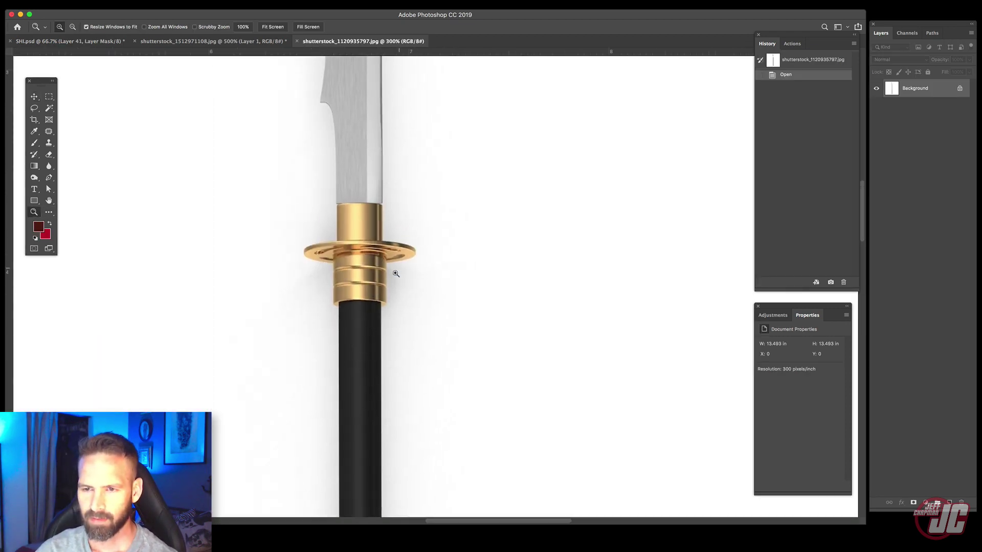
left_click(373, 261)
left_click(373, 260)
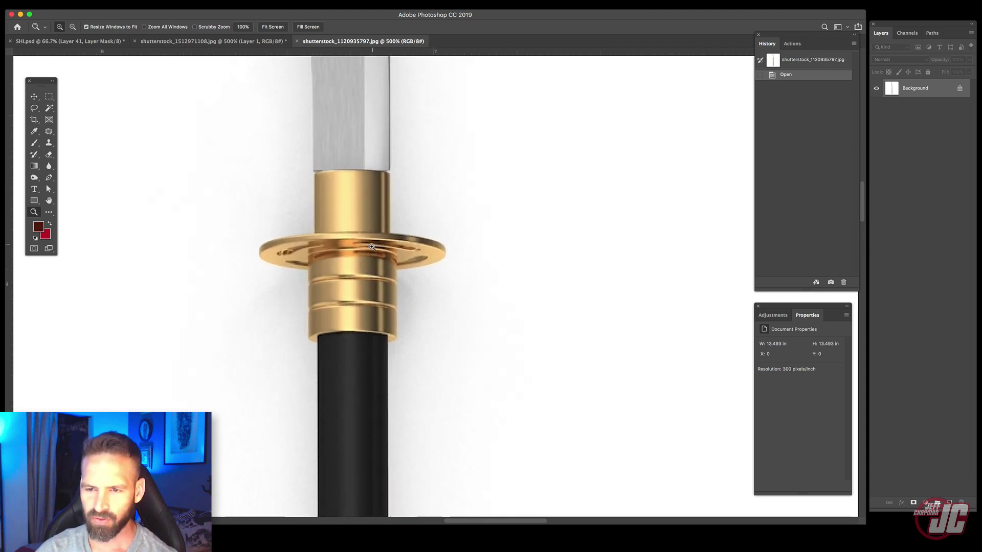
left_click(373, 256)
left_click(371, 248)
left_click(389, 255, "alt")
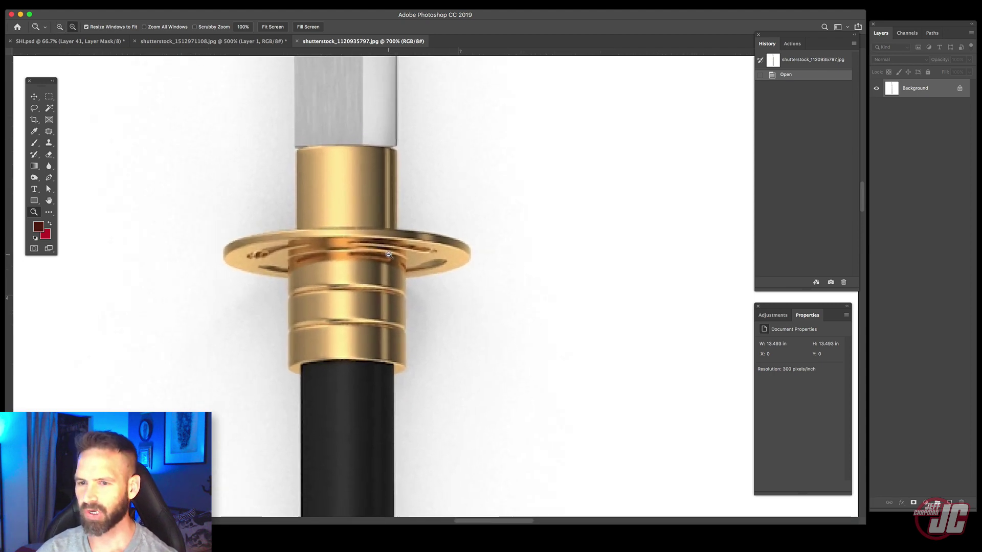
left_click(388, 257, "alt")
left_click(388, 258, "alt")
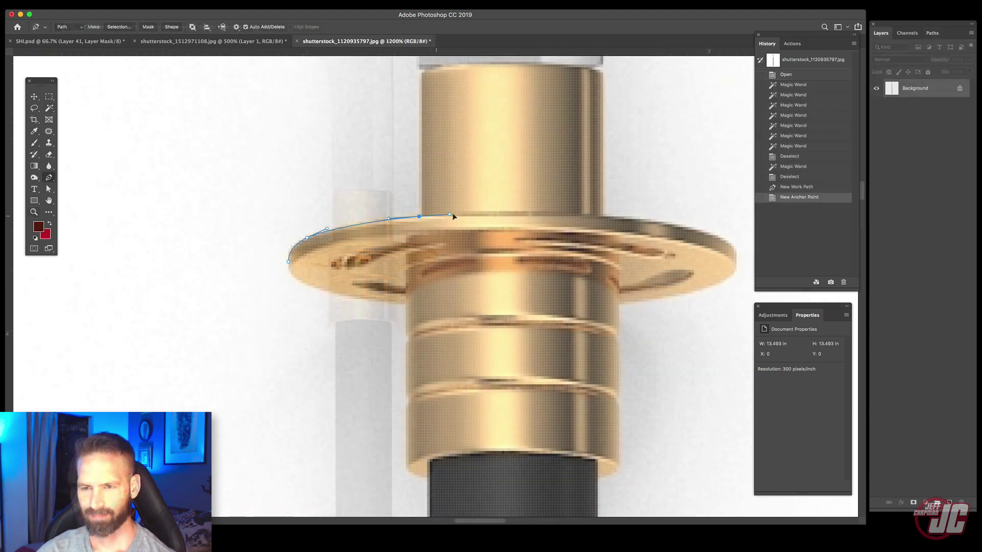
left_click_drag(419, 216, 459, 215)
left_click(419, 217, "alt")
left_click(422, 211)
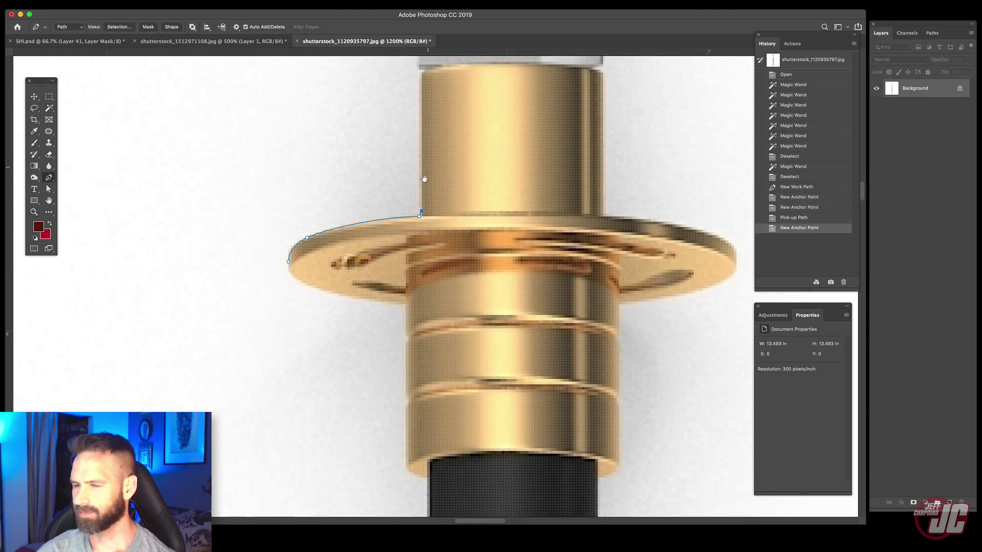
Step: Continue the path up the side of the gold collar and along the adjoining lower edge of the blade
left_click_drag(424, 167, 396, 315)
left_click(396, 226)
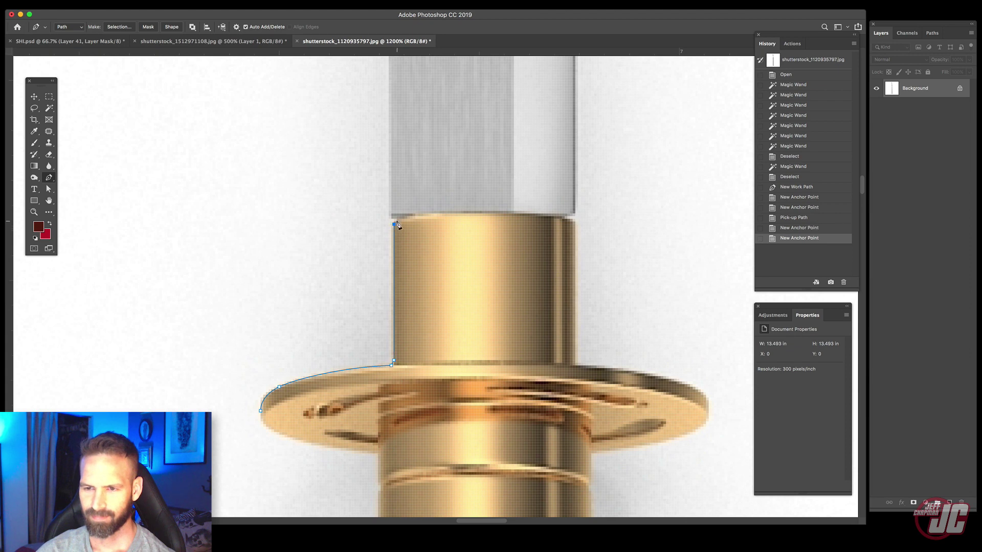
left_click(393, 222)
left_click(392, 217)
left_click_drag(399, 185, 407, 388)
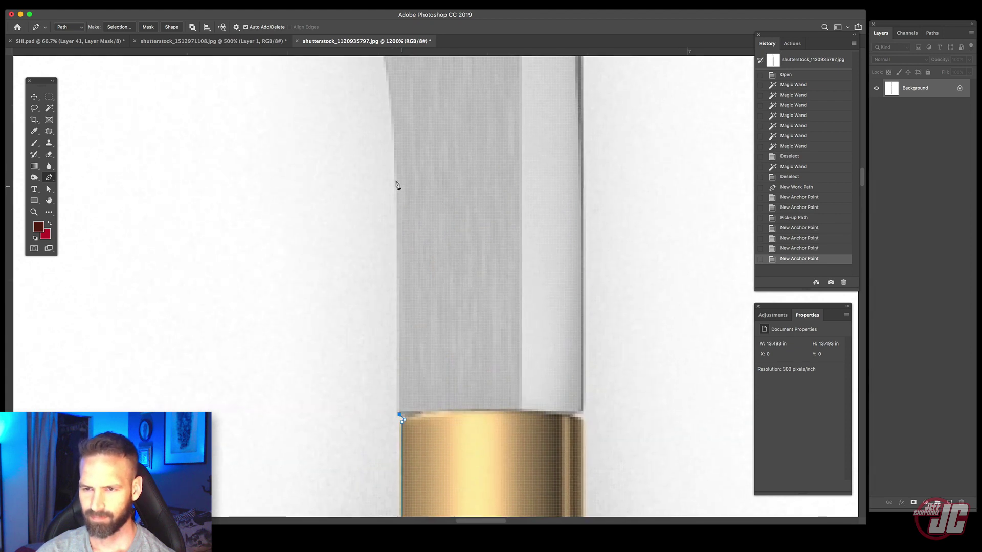
left_click(395, 107)
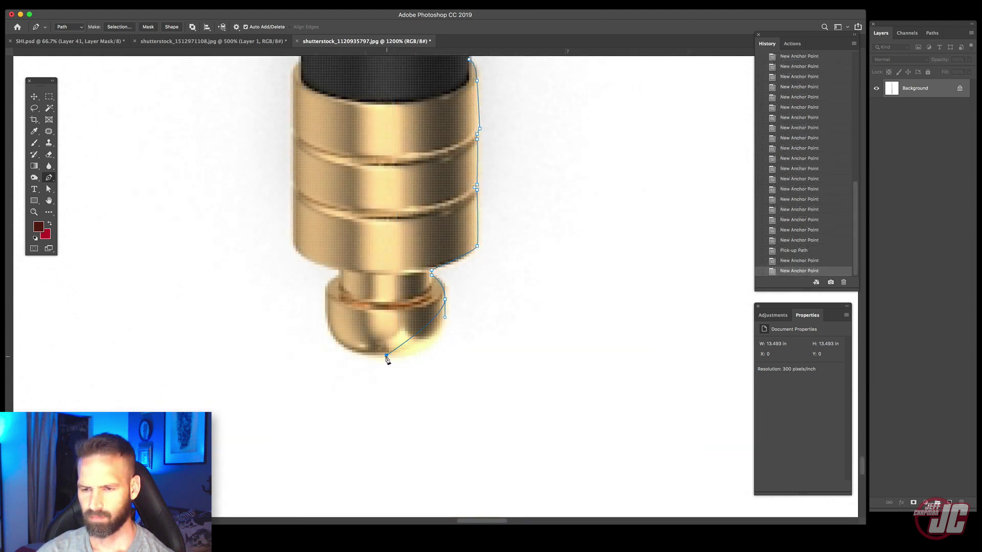
Step: Continue the path around the rounded gold knob at the shaft's end and up the ringed gold collar below the guard
left_click_drag(336, 361, 333, 361)
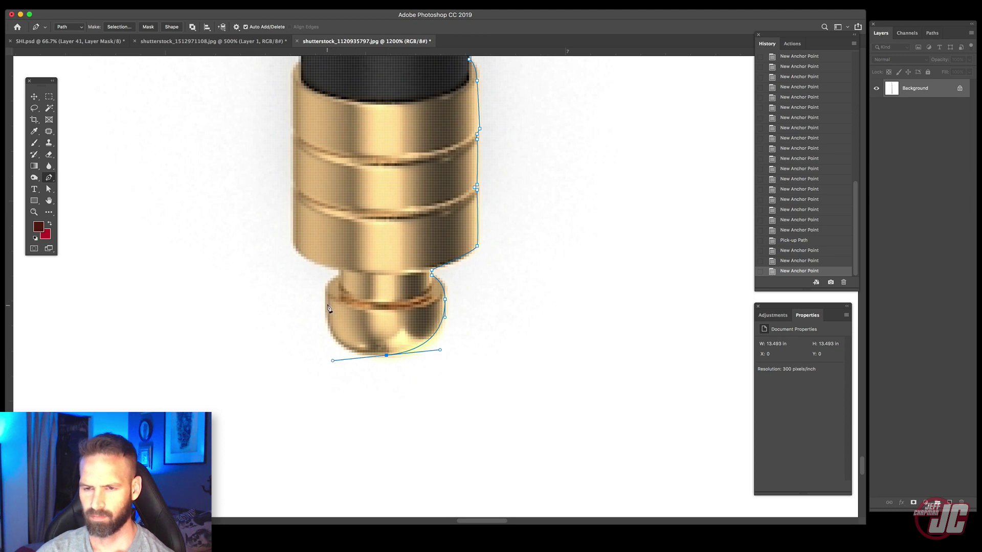
left_click_drag(327, 300, 328, 281)
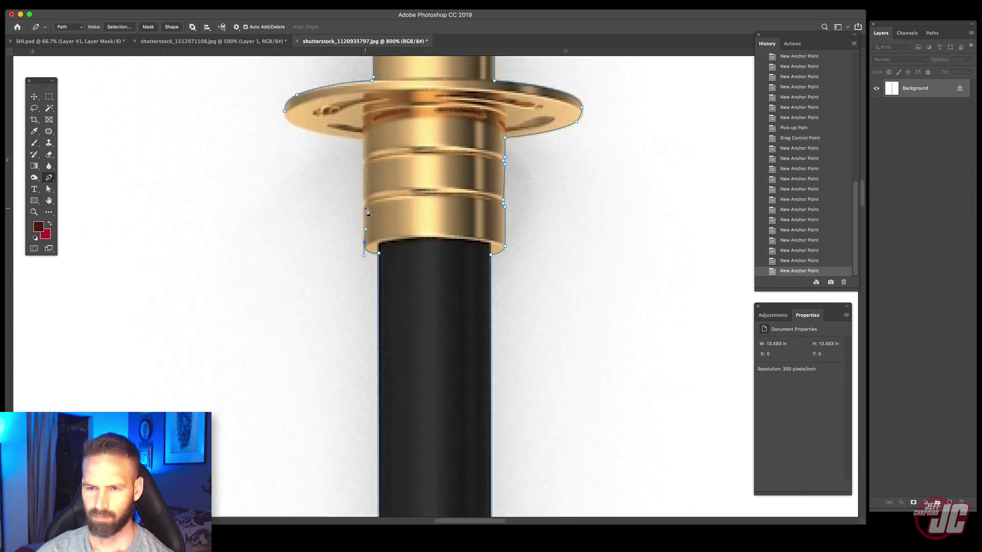
left_click(366, 209)
left_click(367, 208)
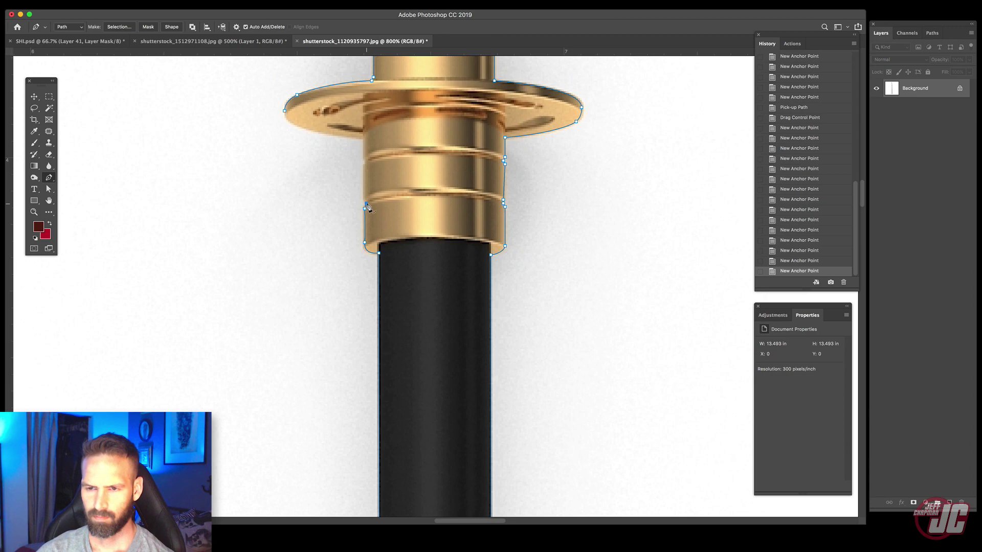
left_click(364, 165)
left_click(366, 163)
left_click(365, 159)
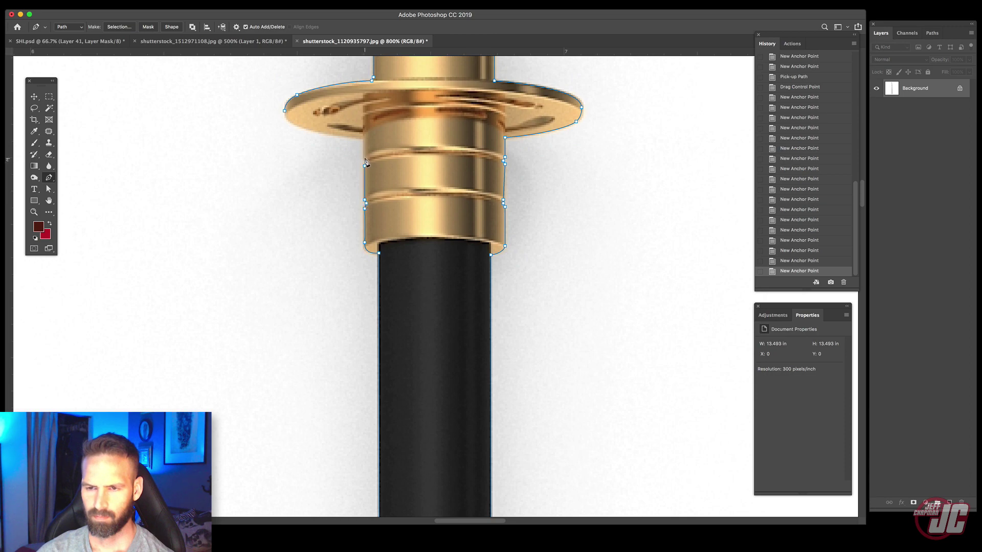
left_click(363, 140)
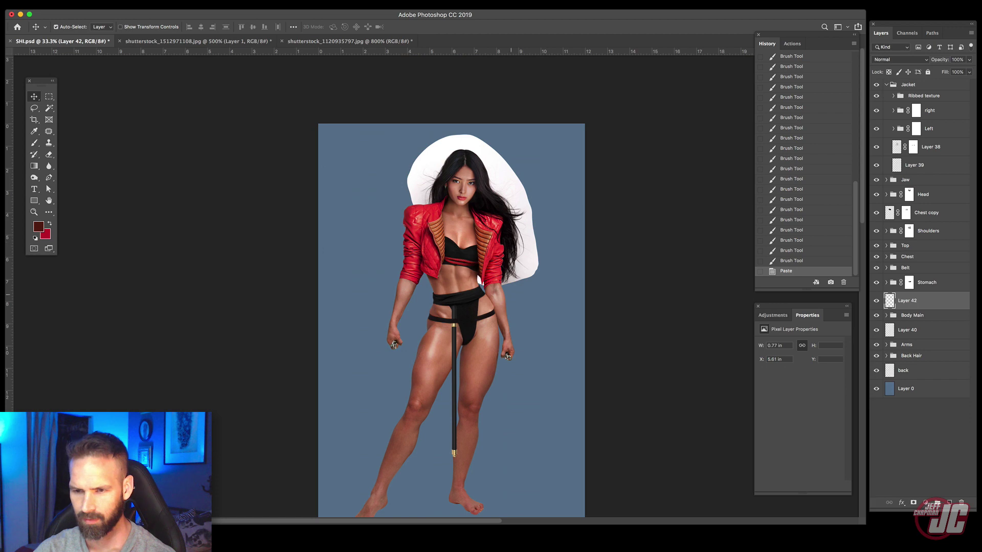
Step: Rotate the pasted spear on Layer 42 in SHI.psd with Free Transform and flip it horizontally
key("ctrl+t")
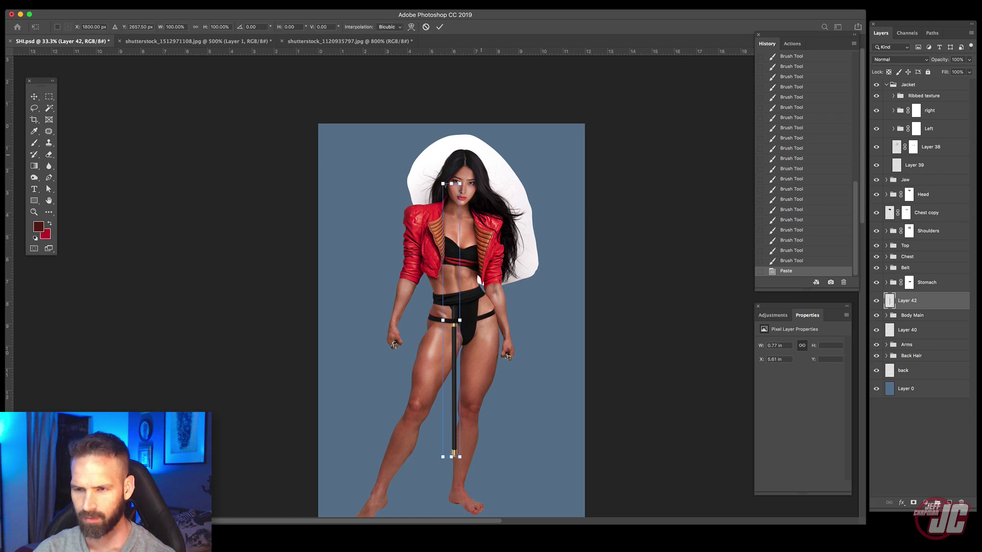
left_click_drag(435, 168, 365, 424)
key("Return")
key("super+shift+h")
Step: Transform the spear to run diagonally through the hand at the image's left, and move Layer 42 below the Arms group
key("super+t")
left_click_drag(359, 206, 559, 181)
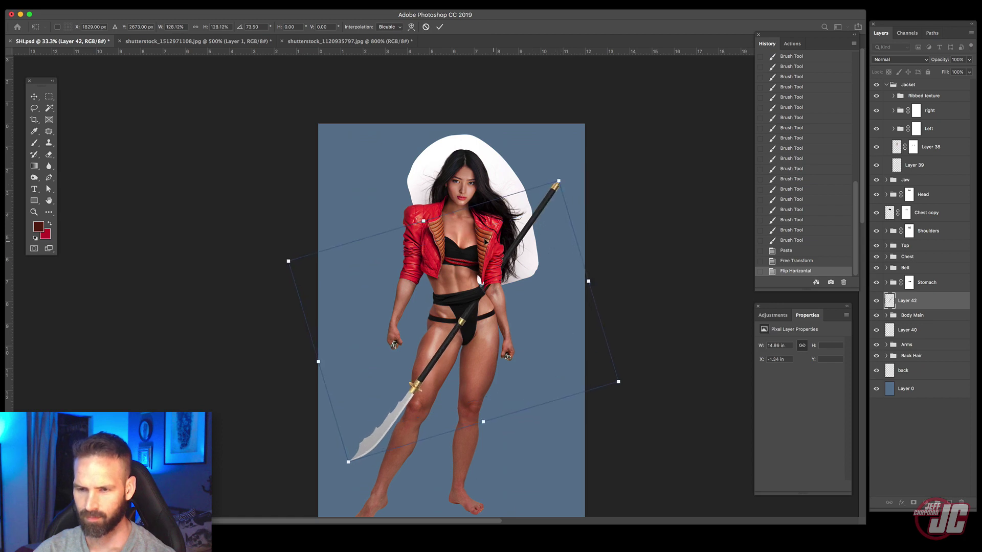
left_click_drag(485, 242, 461, 256)
left_click_drag(557, 156, 484, 210)
left_click_drag(439, 255, 428, 252)
left_click_drag(562, 156, 553, 148)
key("Return")
left_click_drag(947, 310, 947, 352)
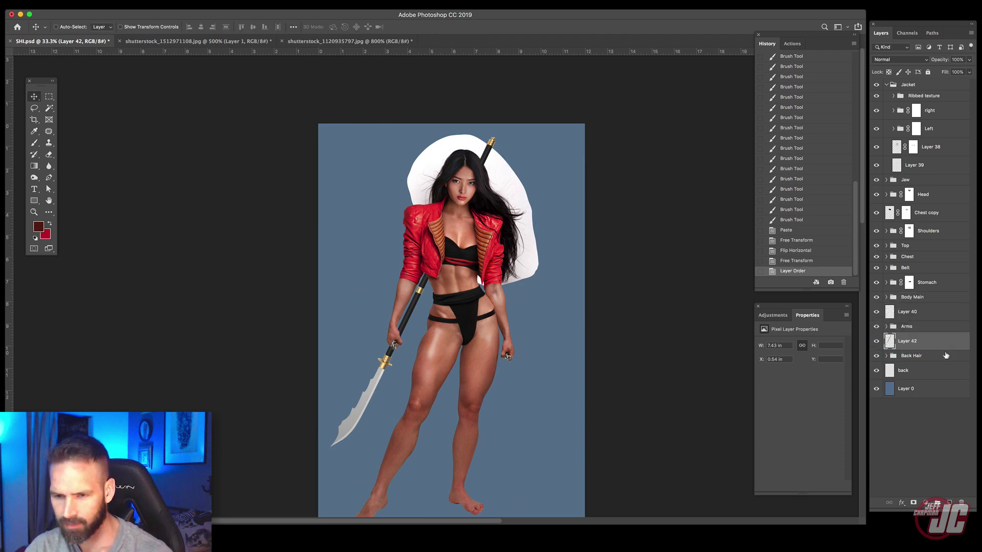
Step: Shift the spear on Layer 42 upward so its gold guard sits closer to the gripping hand, and check the placement
left_click(35, 211)
left_click_drag(401, 349, 401, 348)
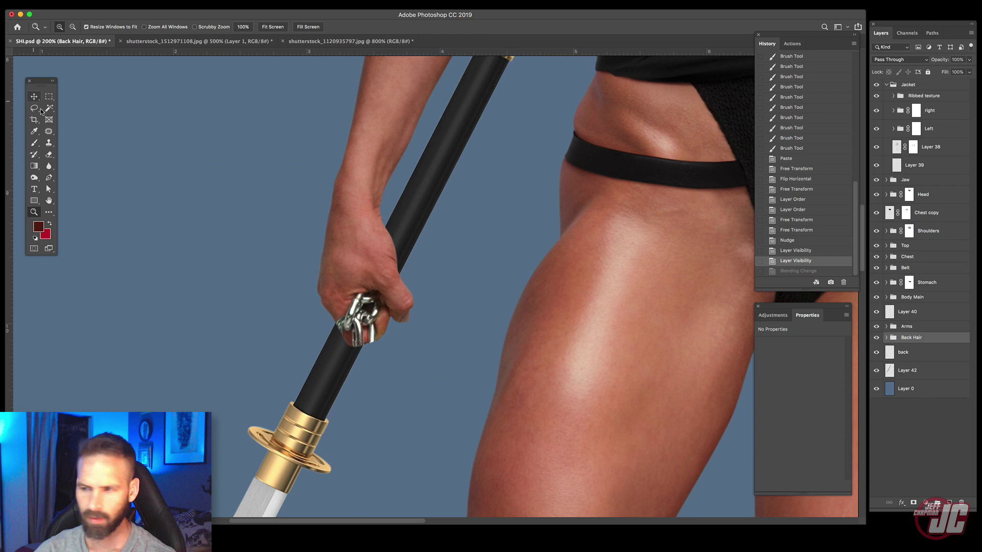
left_click(34, 96)
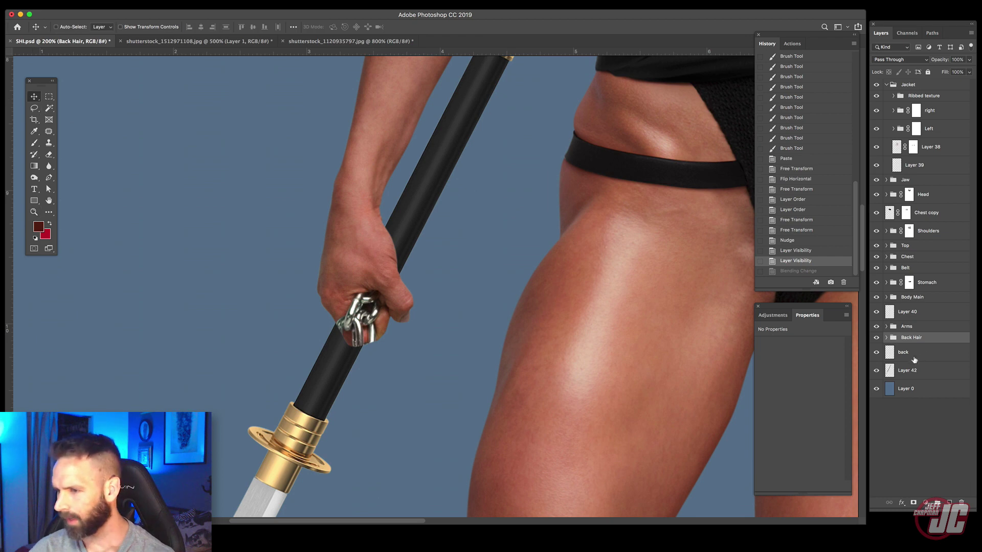
left_click(916, 370)
scroll(367, 317, "down", 4)
scroll(368, 317, "left", 1)
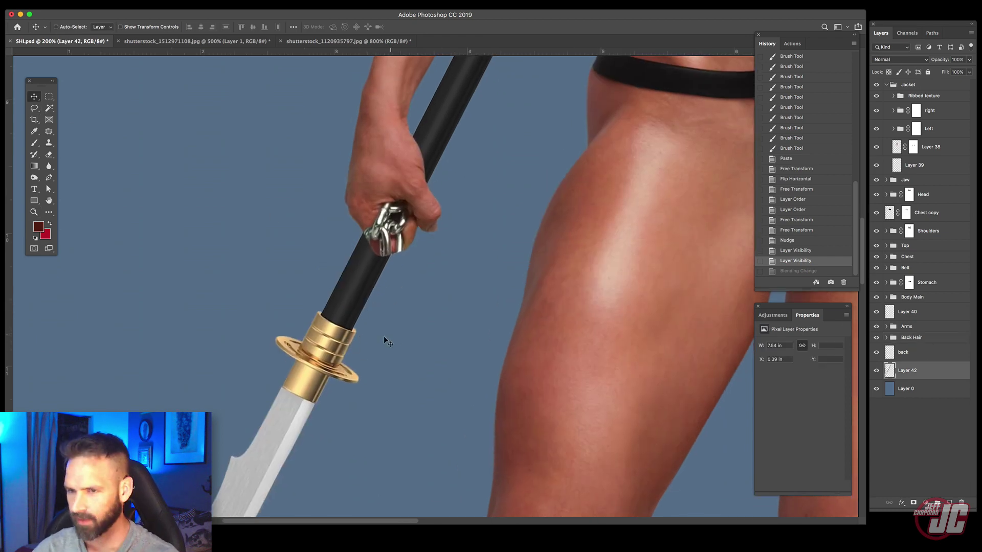
left_click_drag(386, 325, 394, 309)
left_click(34, 212)
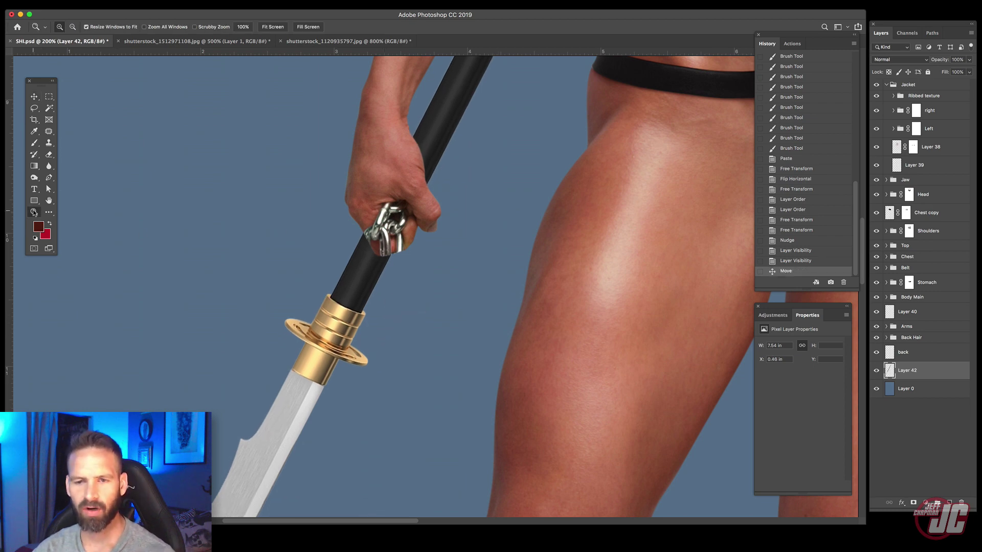
left_click(437, 255, "alt")
left_click(437, 255, "alt")
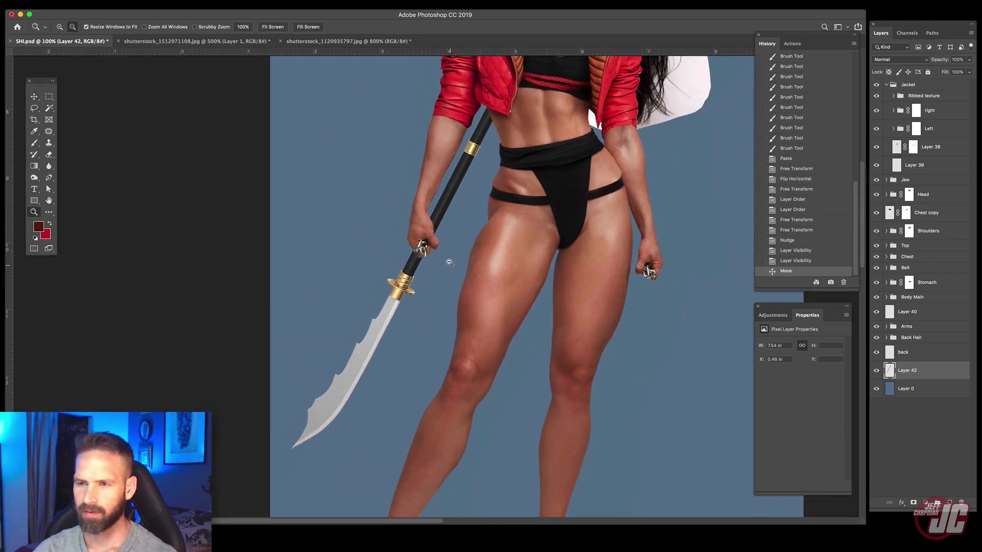
left_click(449, 261, "alt")
key("v")
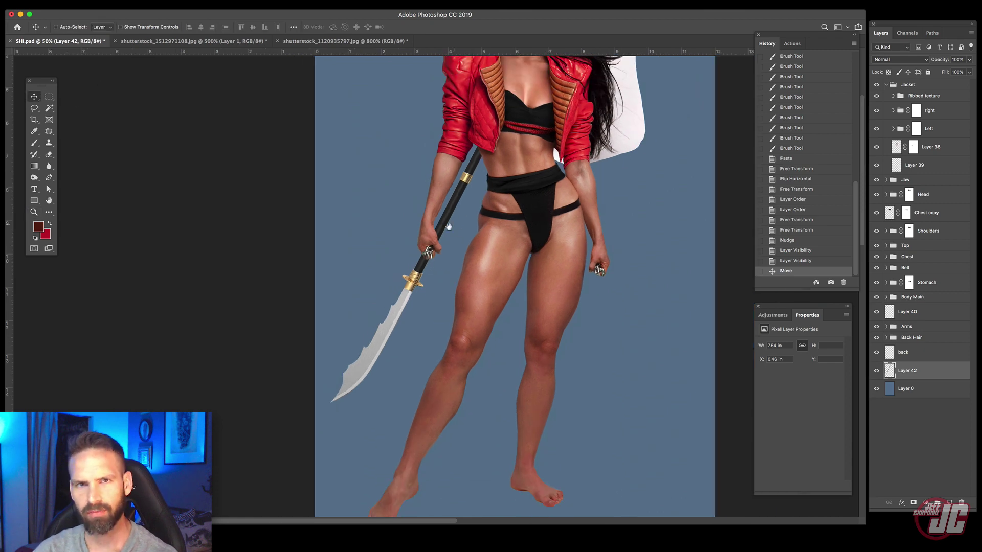
scroll(449, 226, "up", 3)
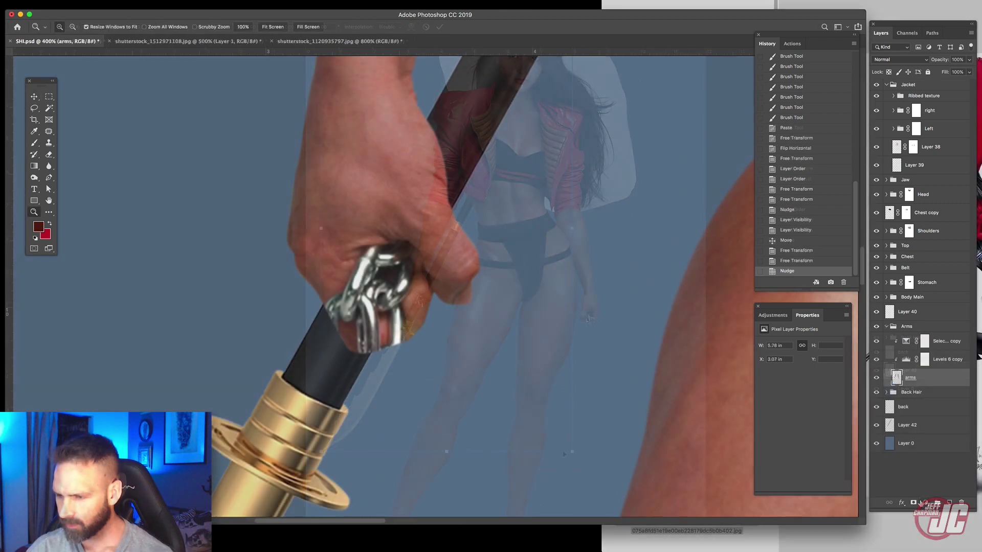
Step: Add a layer mask to the arms layer and adjust a brush for masking out the chain in the spear-holding hand
left_click(914, 503)
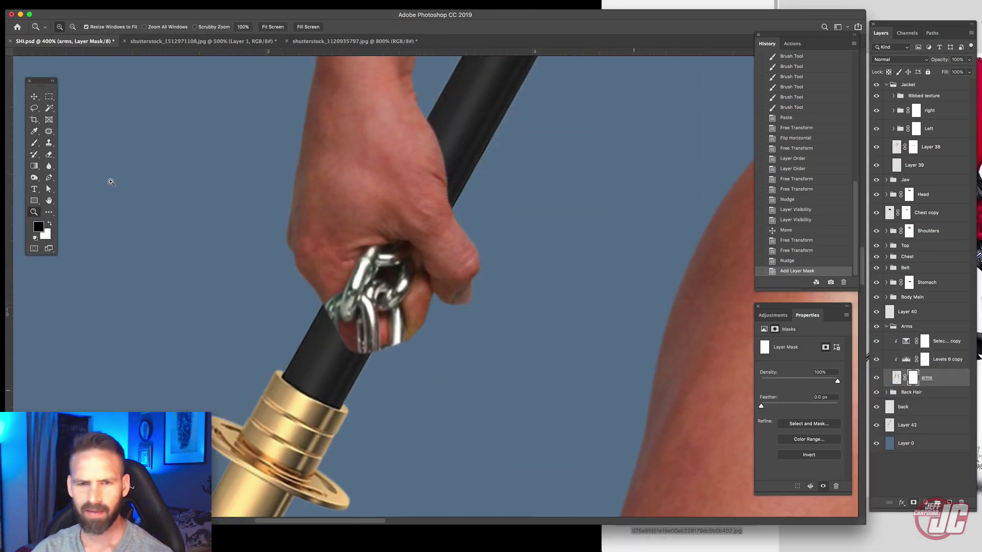
key("b")
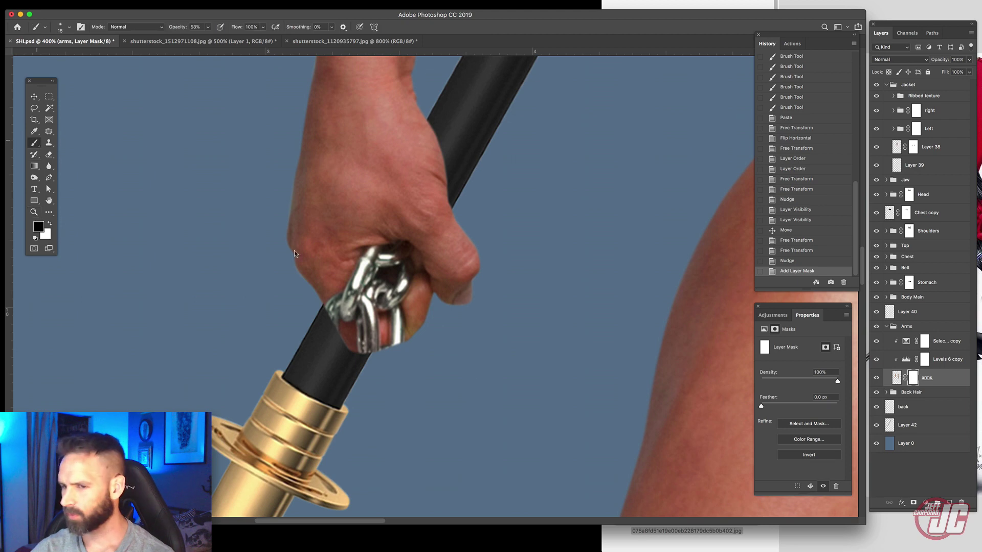
right_click(387, 304)
mouse_move(377, 295)
left_mouse_down()
mouse_move(369, 301)
mouse_move(367, 288)
mouse_move(358, 307)
mouse_move(371, 261)
mouse_move(393, 246)
mouse_move(412, 269)
mouse_move(415, 258)
mouse_move(368, 327)
mouse_move(332, 286)
mouse_move(359, 266)
mouse_move(335, 333)
mouse_move(399, 265)
left_mouse_up()
left_click(207, 28)
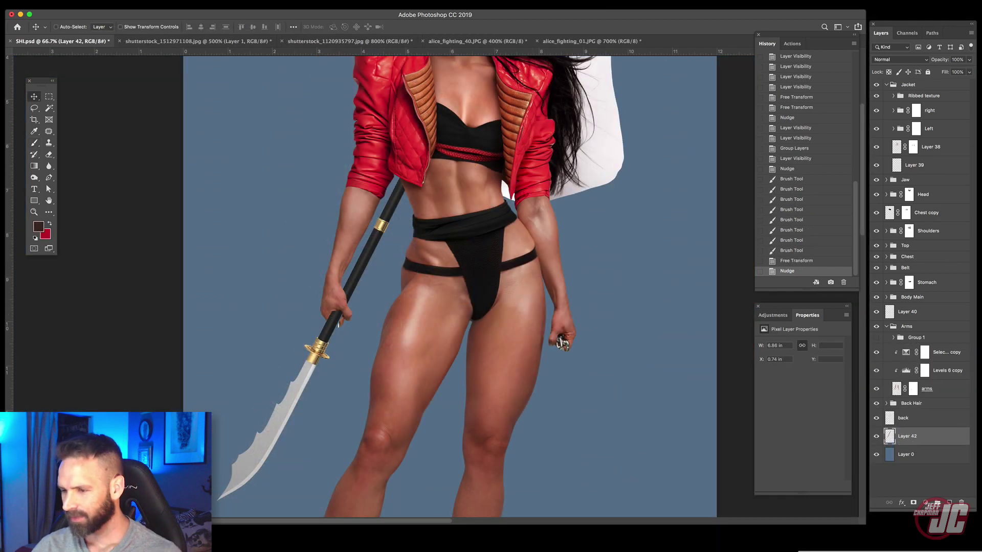
Step: Switch to Preview and study the Shi reference artwork, focusing on the gloved fists and how the bladed spear is held
left_click(869, 540)
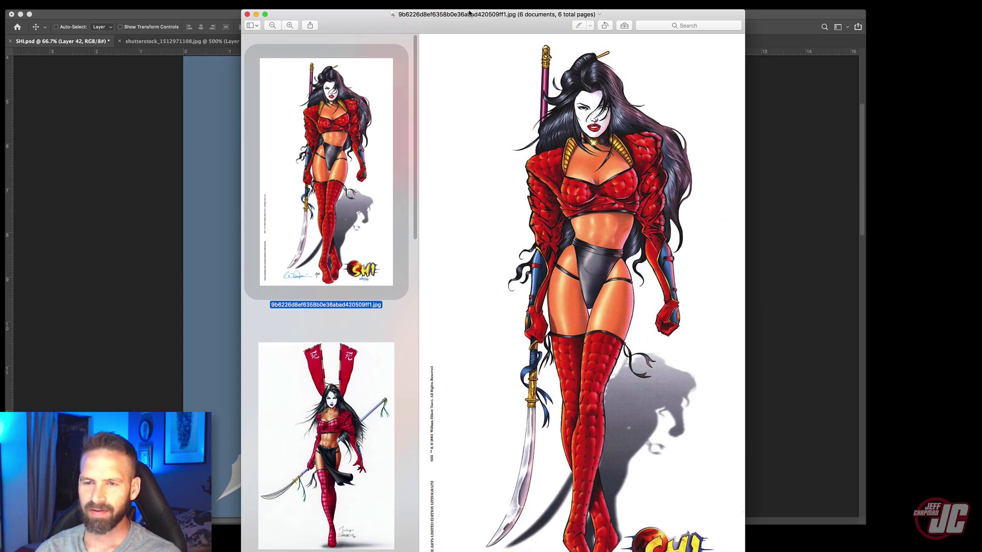
left_click_drag(470, 14, 418, 0)
left_click_drag(365, 52, 390, 61)
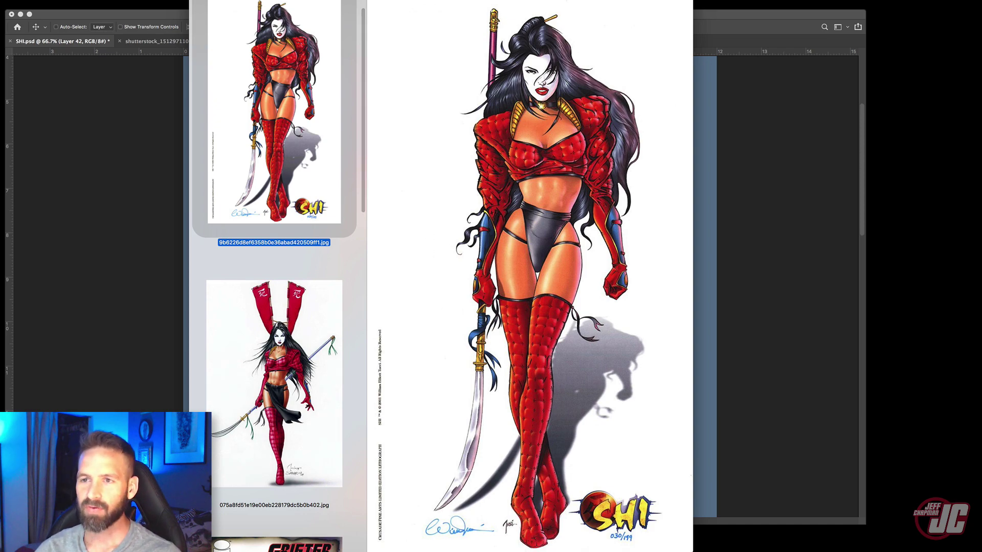
left_click_drag(417, 1, 500, 1)
key("super+m")
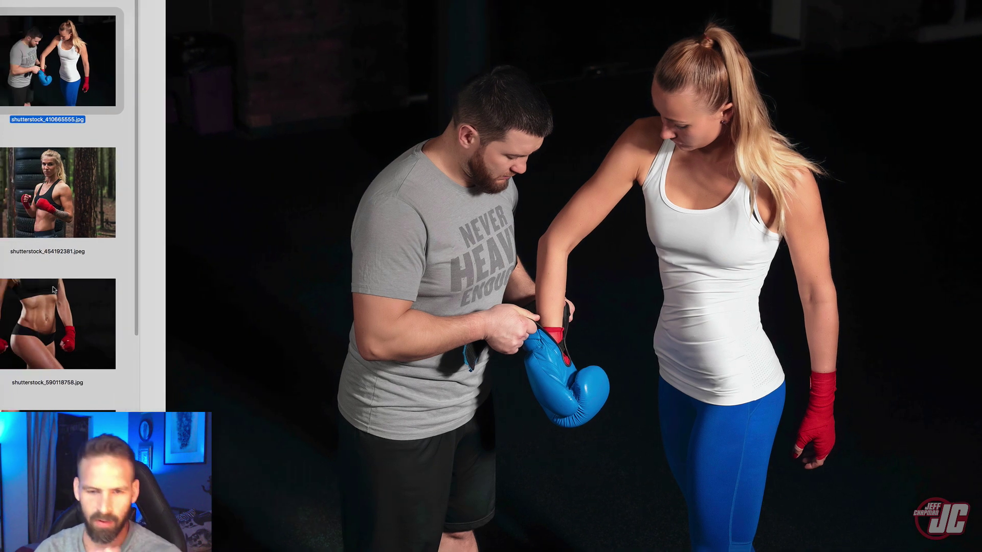
Step: Compare the stock photos of red hand wraps and open shutterstock_590118758.jpg in Photoshop
left_click(53, 290)
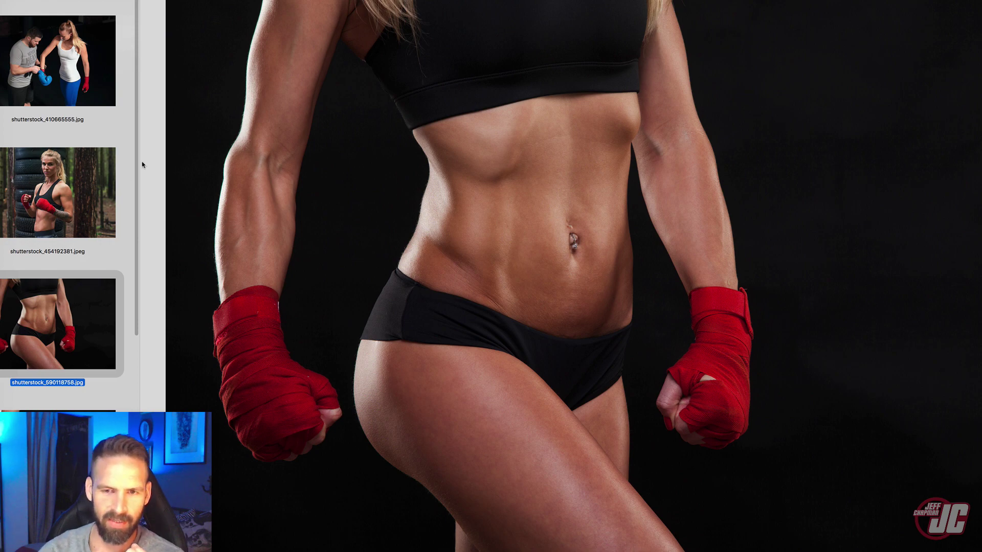
scroll(136, 174, "down", 6)
scroll(136, 174, "up", 6)
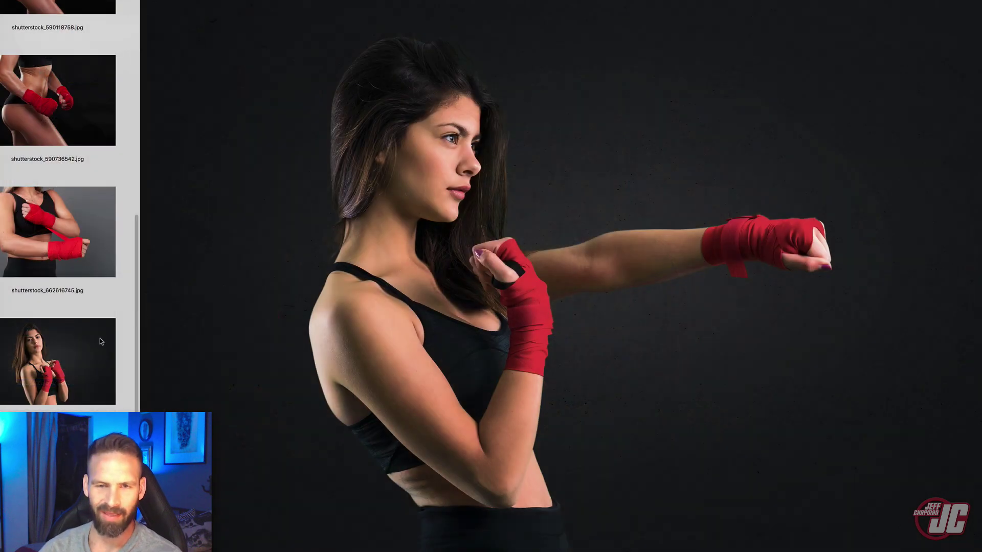
left_click(101, 342)
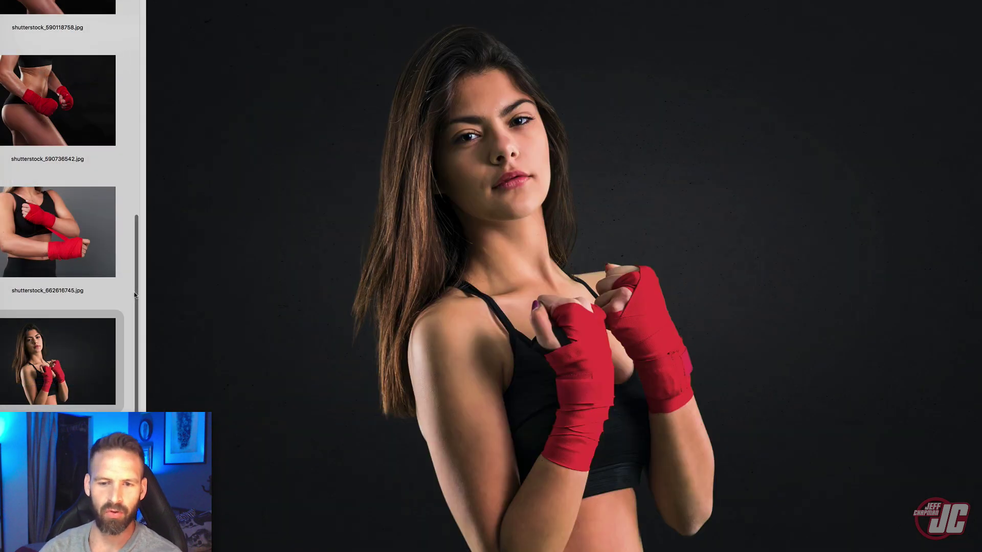
scroll(90, 208, "up", 10)
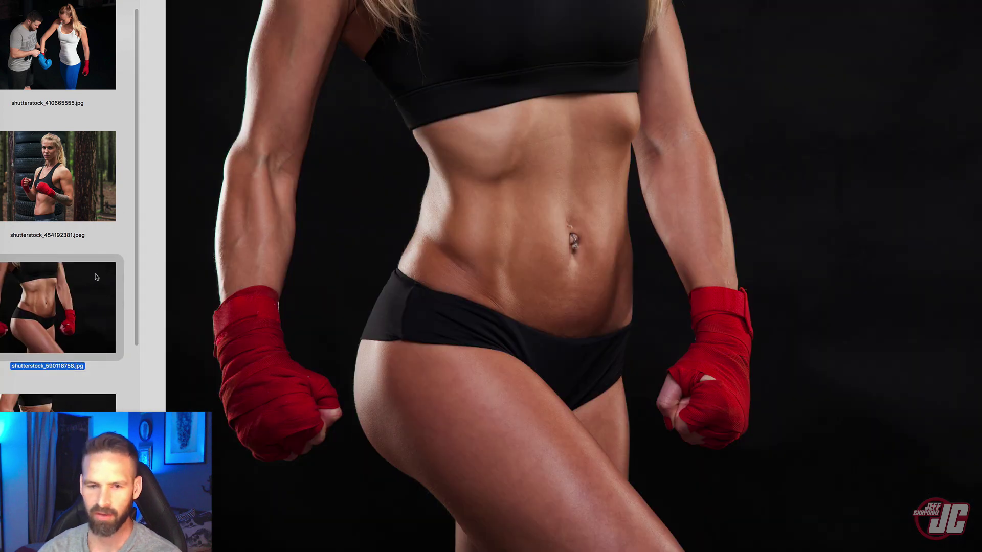
left_click_drag(77, 294, 360, 551)
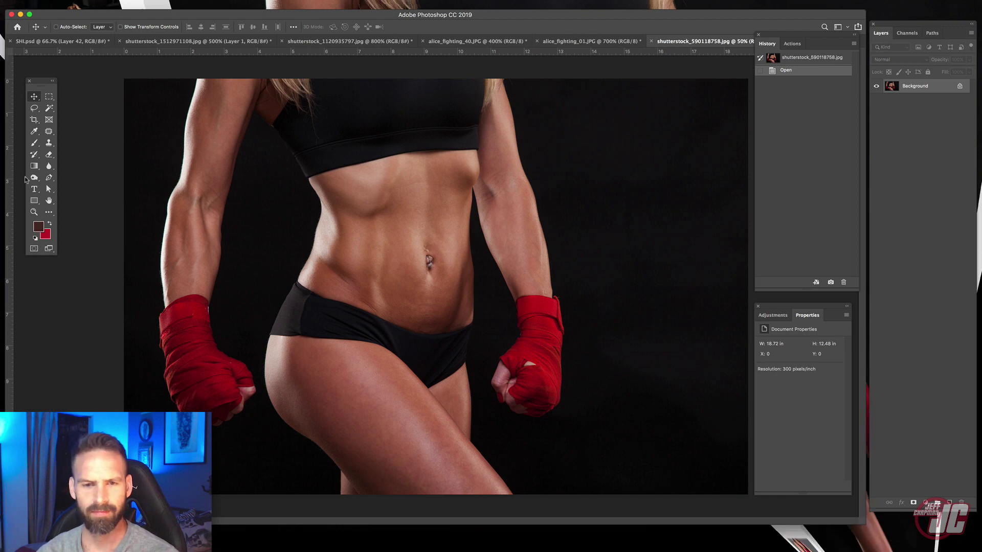
Step: Start a Pen tool path around the wrapped fist at the image's right, running from the wrap's edge down the bare thumb
key("z")
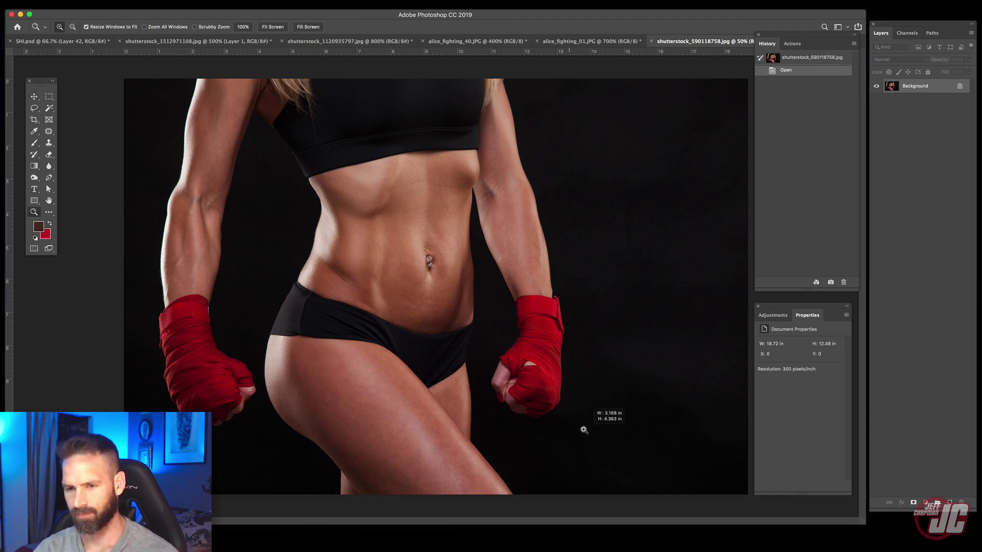
left_click(427, 357)
left_click(369, 323)
left_click(368, 315)
left_click(369, 315)
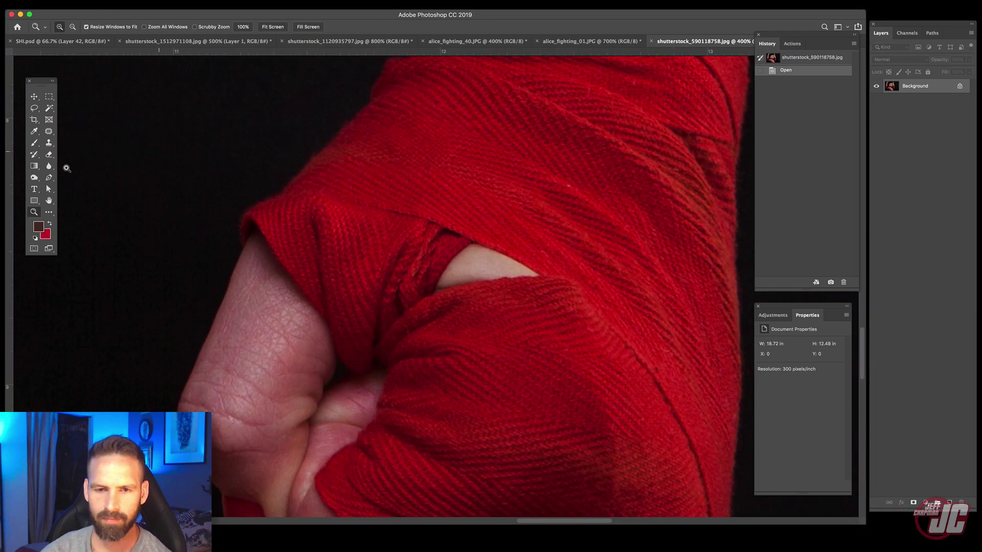
key("p")
scroll(358, 216, "left", 5)
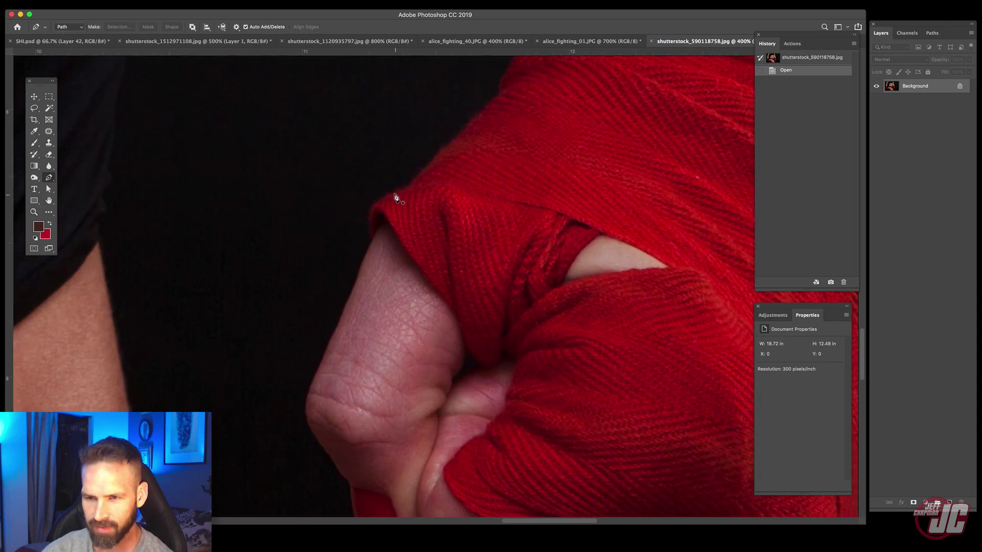
left_click(394, 194)
left_click(370, 228)
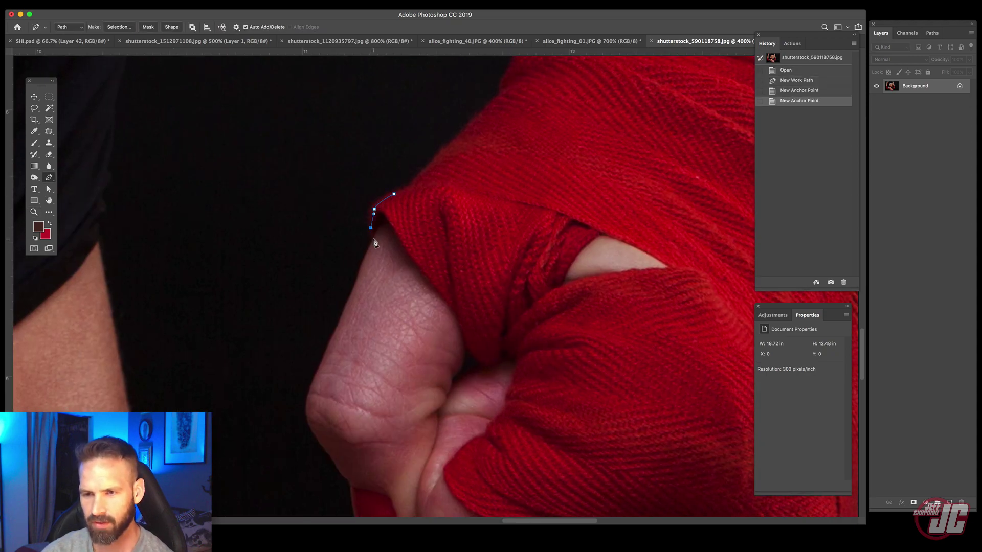
left_click(374, 239)
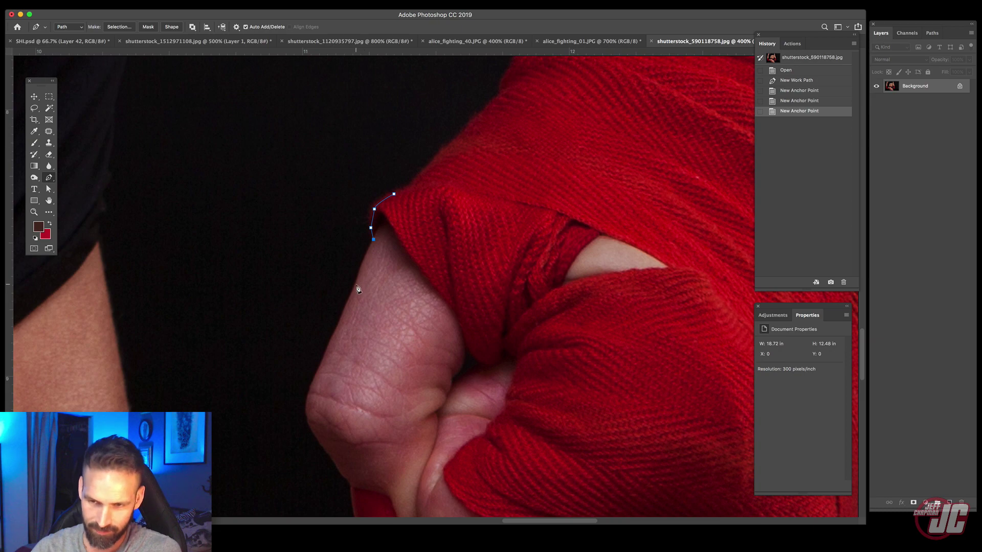
left_click(351, 309)
scroll(350, 309, "down", 5)
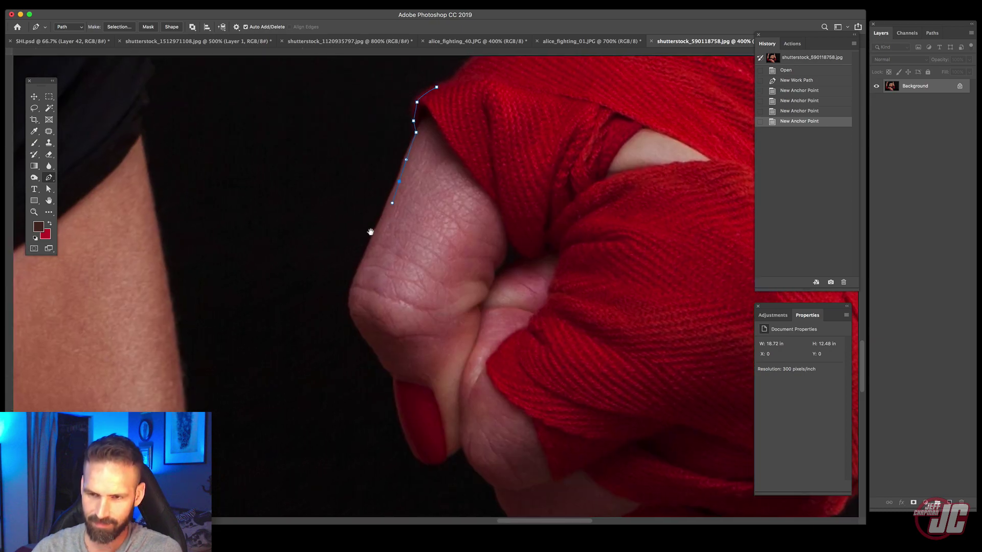
left_click(361, 263)
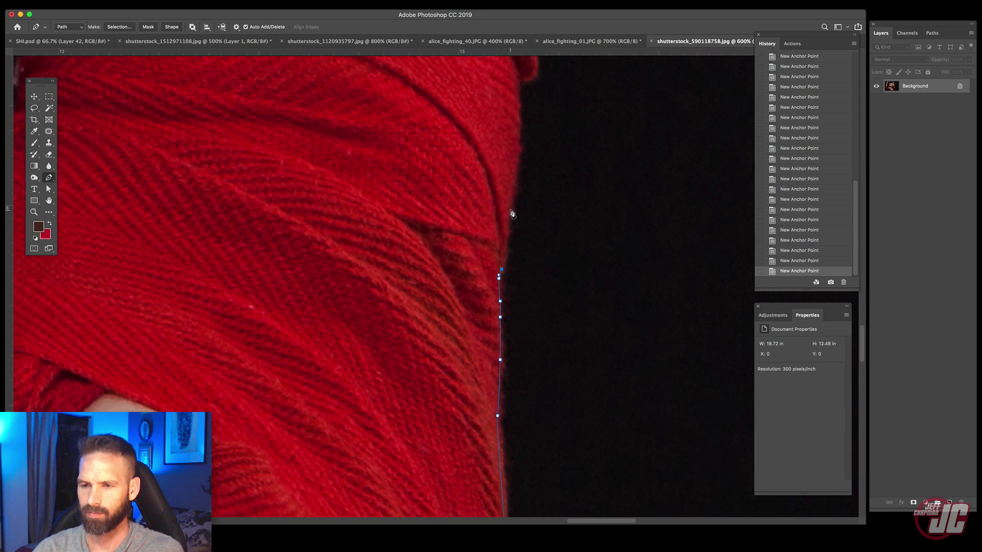
Step: Continue the path up the outer edge and around the wrist wrap, and close it at its starting point
left_click_drag(509, 208, 492, 336)
left_click_drag(497, 267, 499, 249)
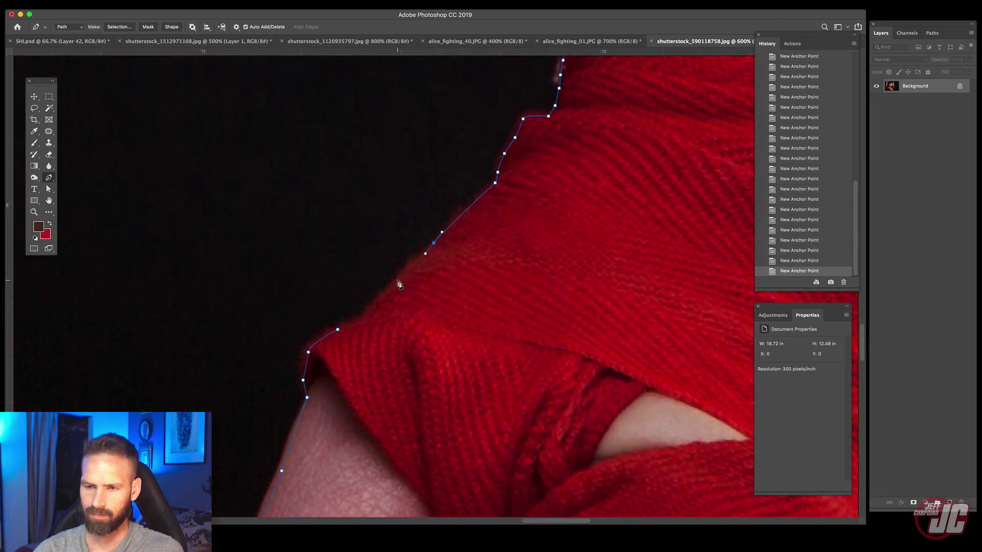
left_click(397, 282)
left_click(368, 316)
left_click(338, 330)
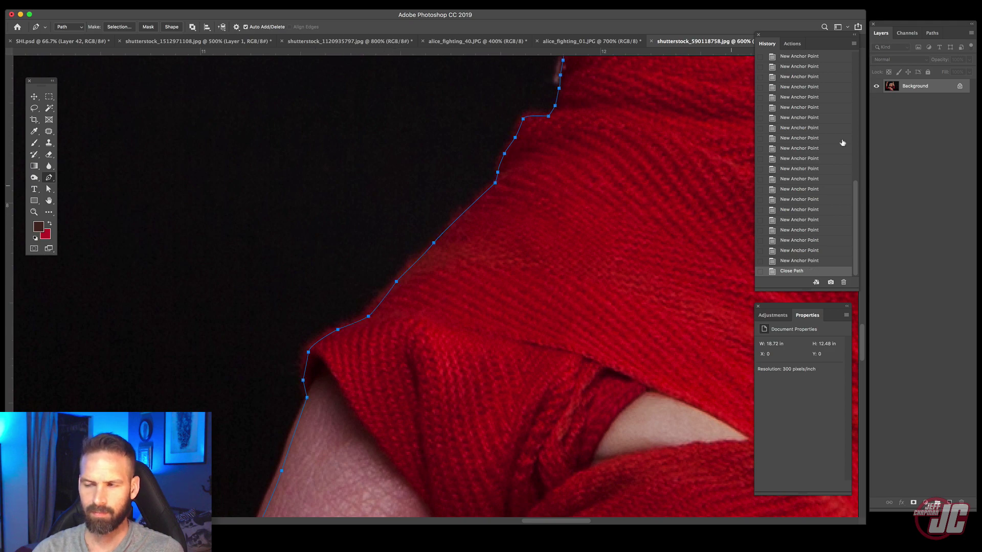
Step: Copy the outlined fist into SHI.psd as Layer 49, shift it toward the chain-holding hand, and place its layer atop the Arms group
left_click(933, 34)
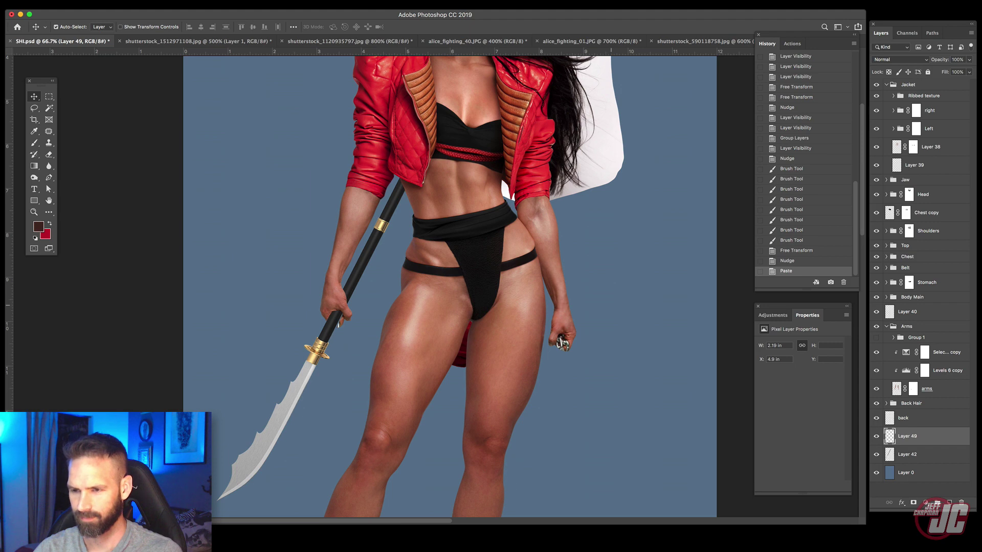
left_click_drag(511, 303, 609, 305)
left_click_drag(917, 436, 924, 335)
Step: Scale the wrapped fist down with Free Transform and position it over the chain-holding hand
key("ctrl+t")
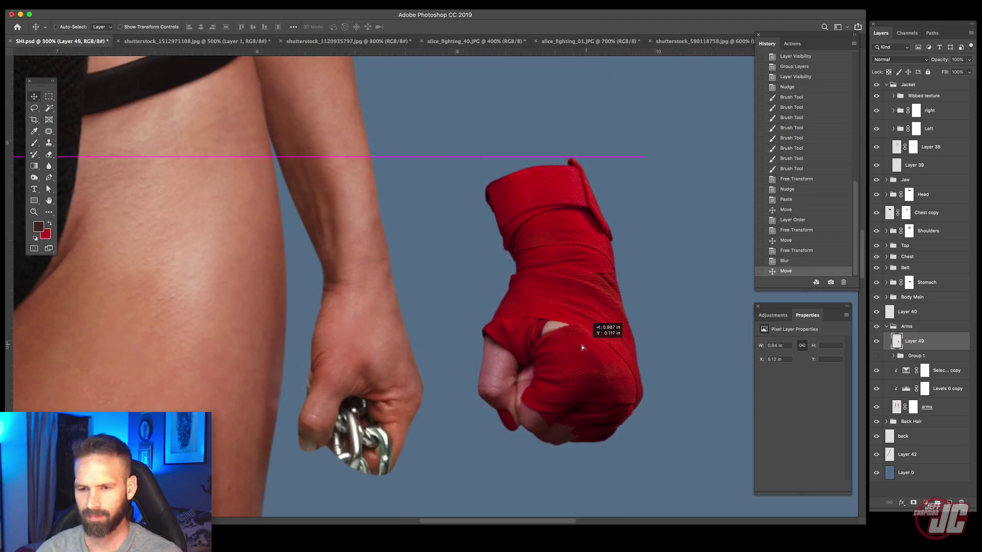
left_click_drag(593, 329, 418, 371)
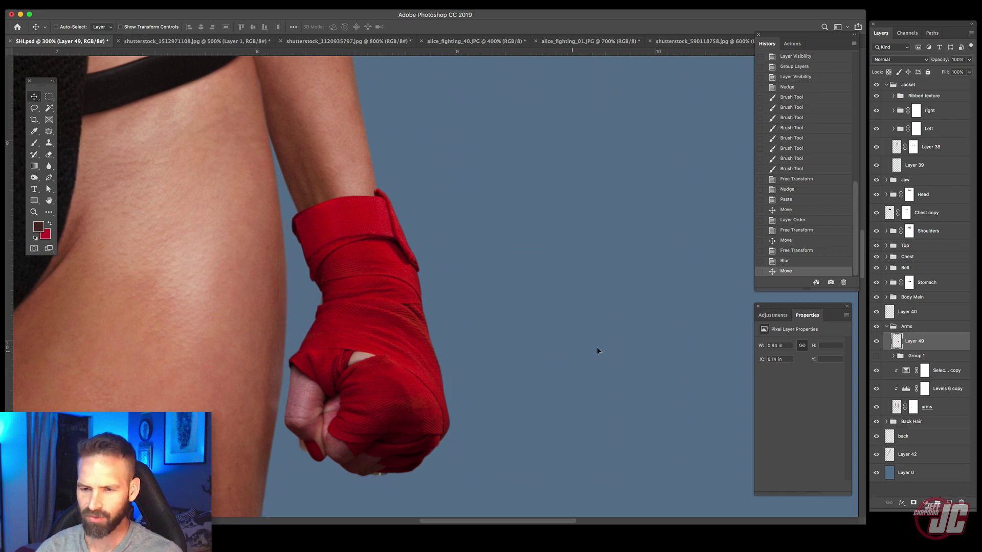
left_click_drag(597, 348, 565, 314)
left_click_drag(495, 335, 367, 358)
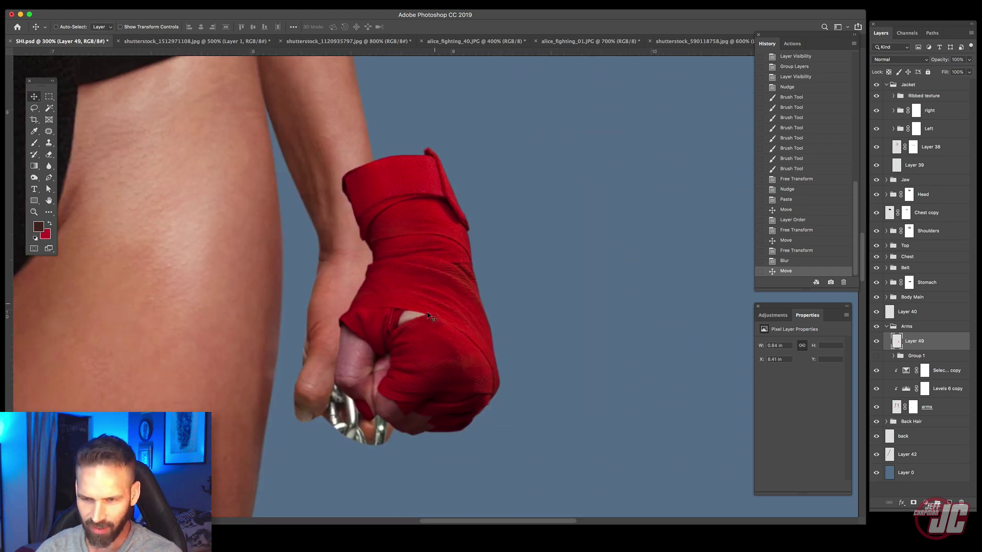
left_click_drag(429, 316, 368, 327)
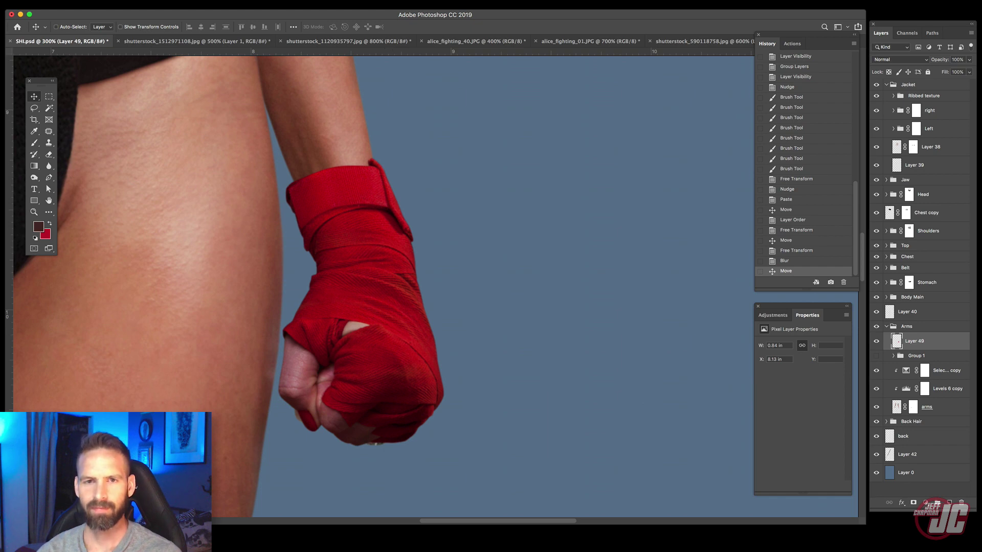
Step: Warp the fist on Layer 49 to narrow the wrist opening to the forearm and pull in the knuckle edge
left_click(12, 1)
mouse_move(62, 174)
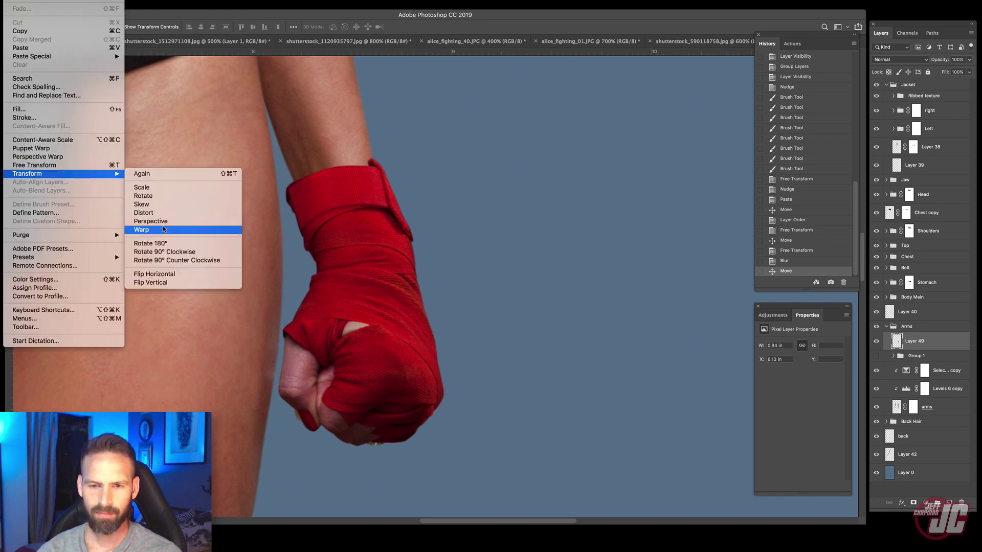
left_click(149, 229)
left_click_drag(281, 177, 289, 170)
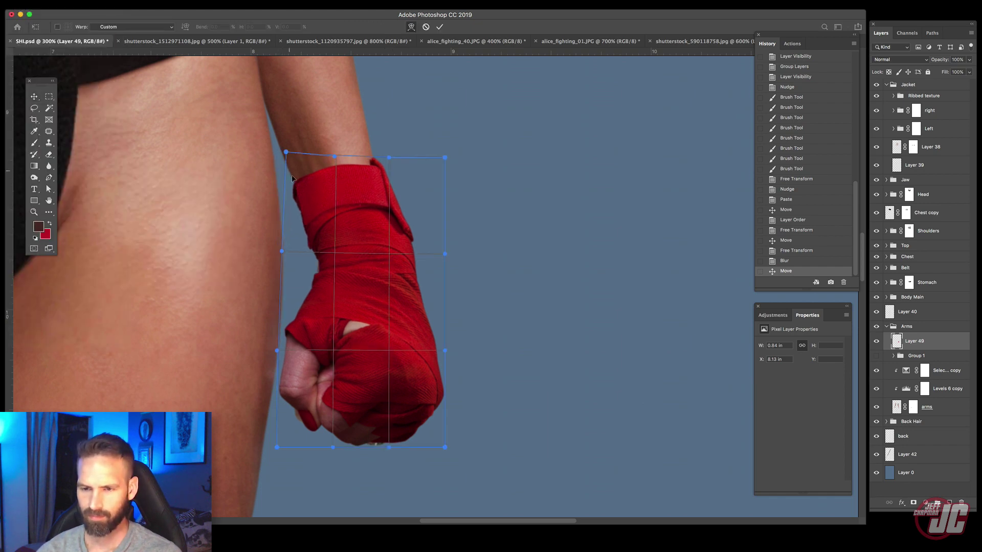
left_click_drag(431, 436, 428, 431)
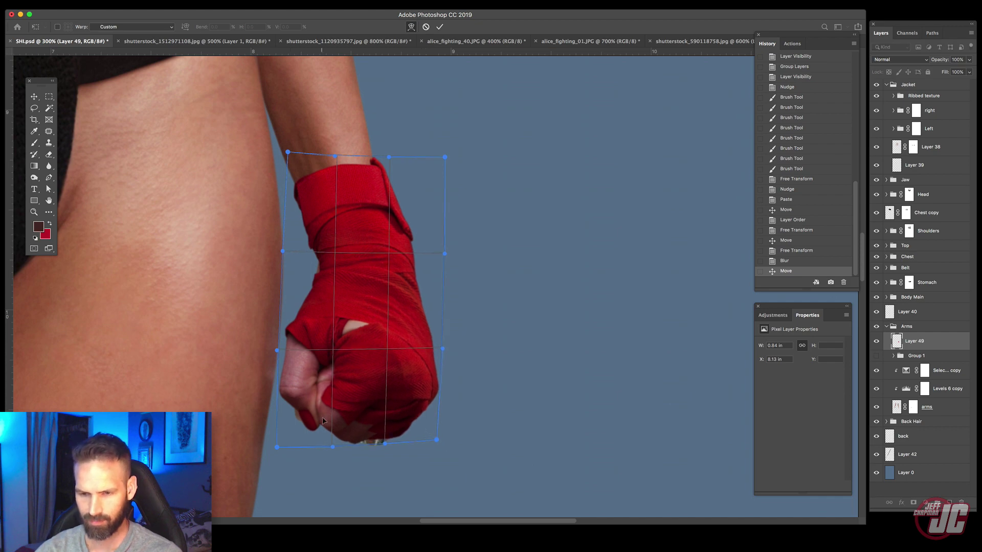
left_click_drag(322, 418, 326, 421)
key("Return")
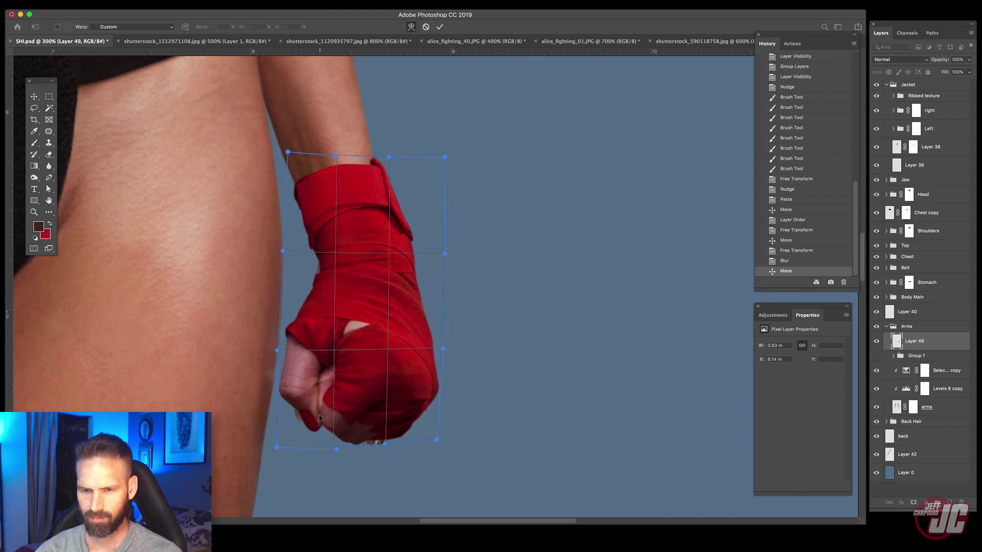
Step: Rotate the wrapped fist about 5° counterclockwise with Free Transform and nudge it up and left onto the wrist
key("ctrl+t")
mouse_move(466, 117)
left_mouse_down()
mouse_move(444, 106)
mouse_move(453, 110)
left_mouse_up()
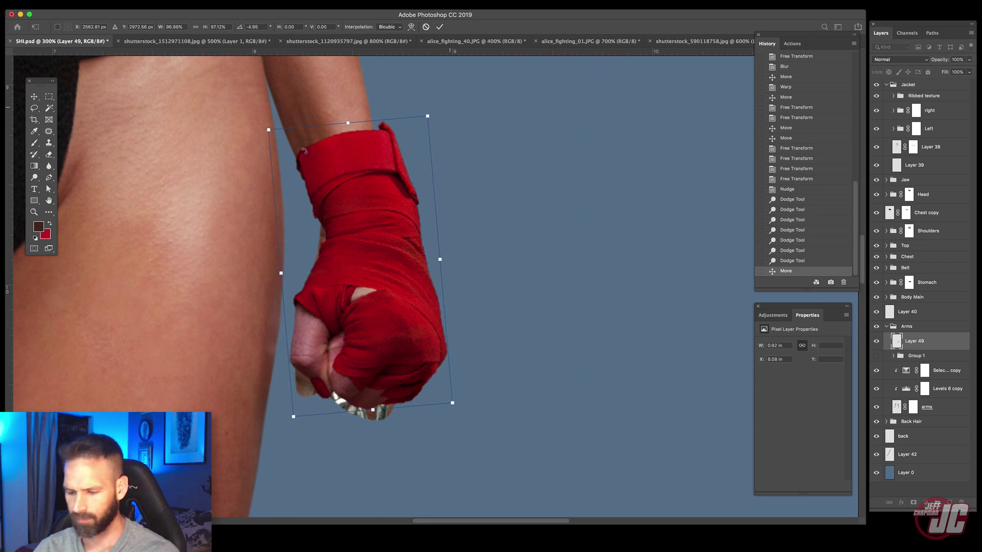
key("Return")
key("Up")
key("Up")
key("Up")
key("Left")
key("Left")
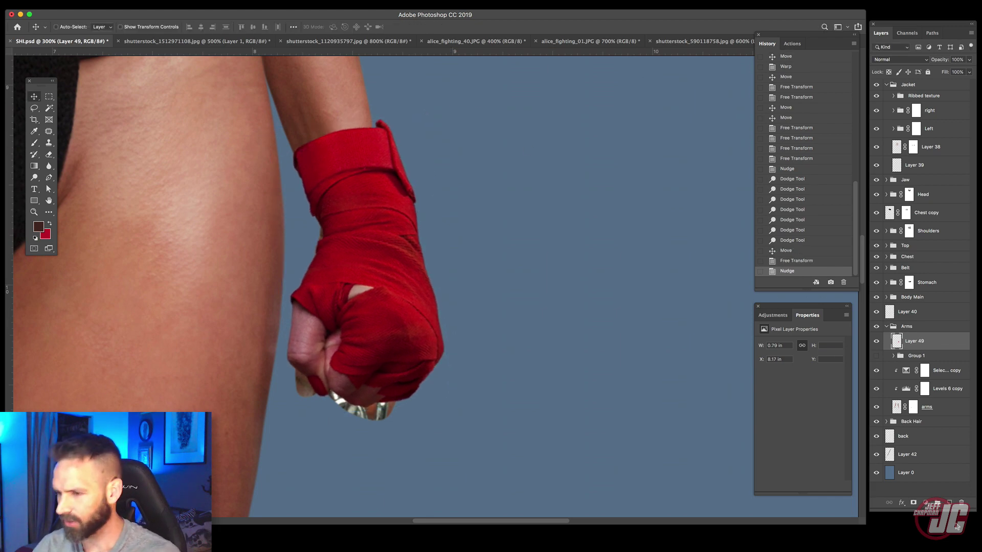
Step: Add a Hue/Saturation adjustment clipped to Layer 49 and shift its hue toward orange to recolor the wraps
left_click(925, 504)
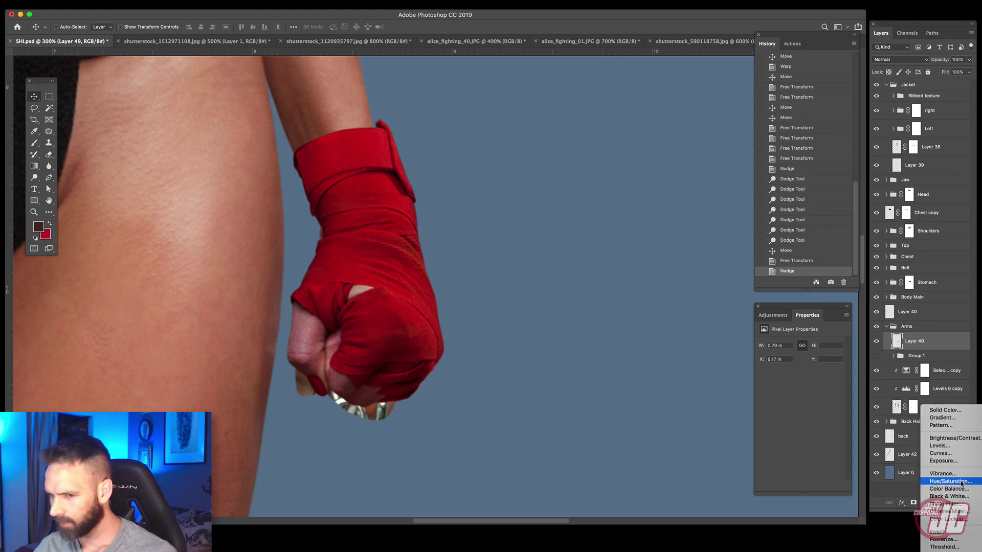
left_click(950, 482)
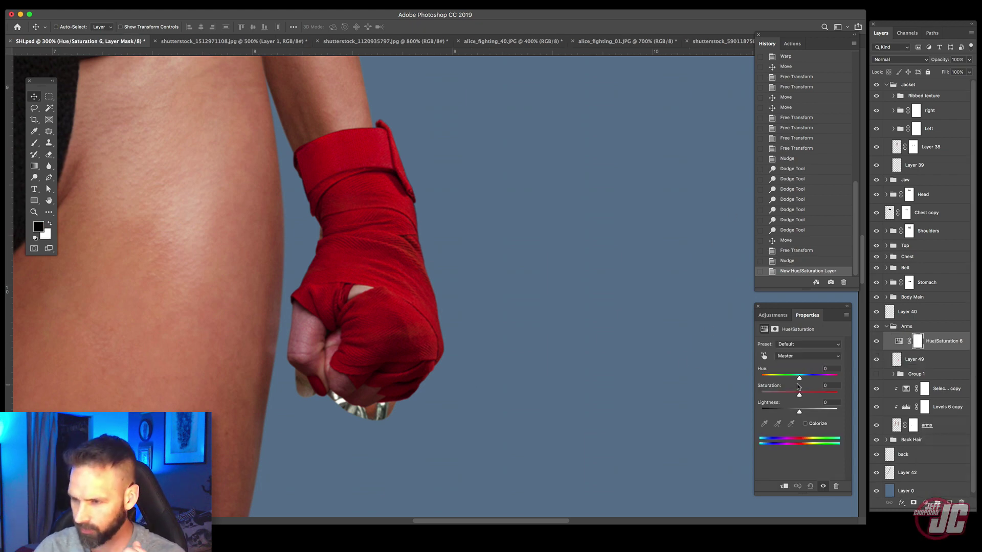
left_click_drag(796, 381, 800, 379)
right_click(941, 346)
left_click(896, 354)
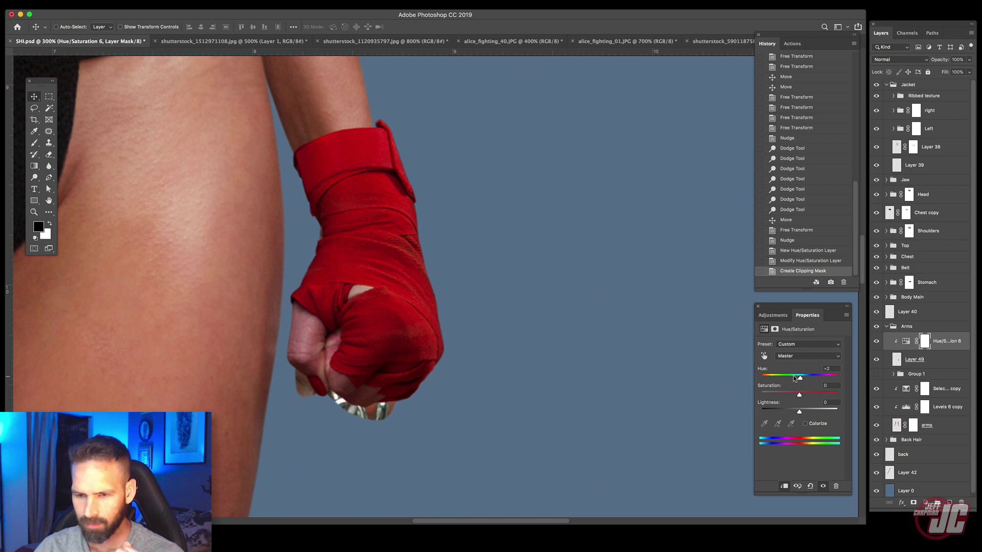
left_click_drag(794, 379, 802, 378)
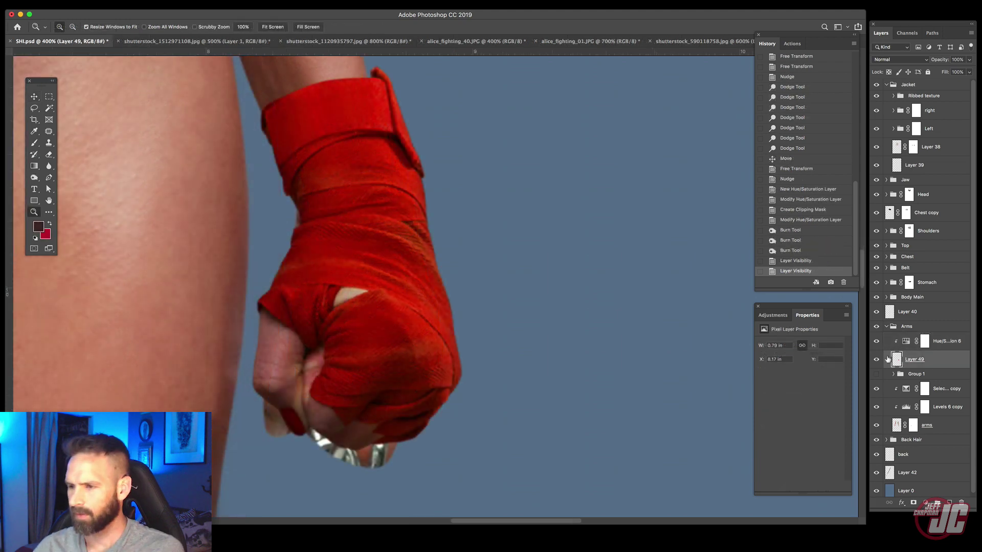
Step: Target the Hue/Saturation adjustment's layer mask and set up a 99 px Soft Round brush at 45% opacity for the wrist wrap
left_click(924, 340)
key("b")
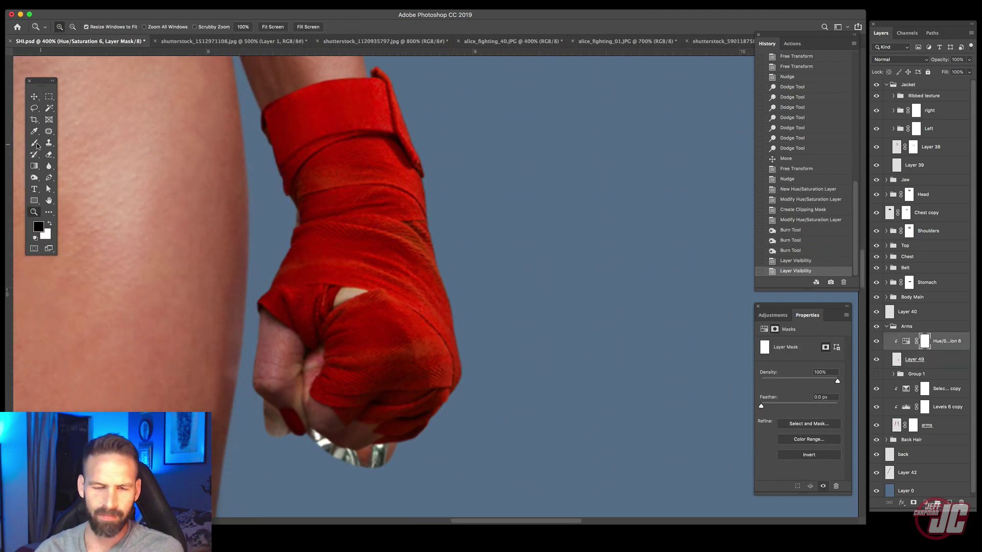
right_click(322, 162)
left_click_drag(376, 181, 394, 181)
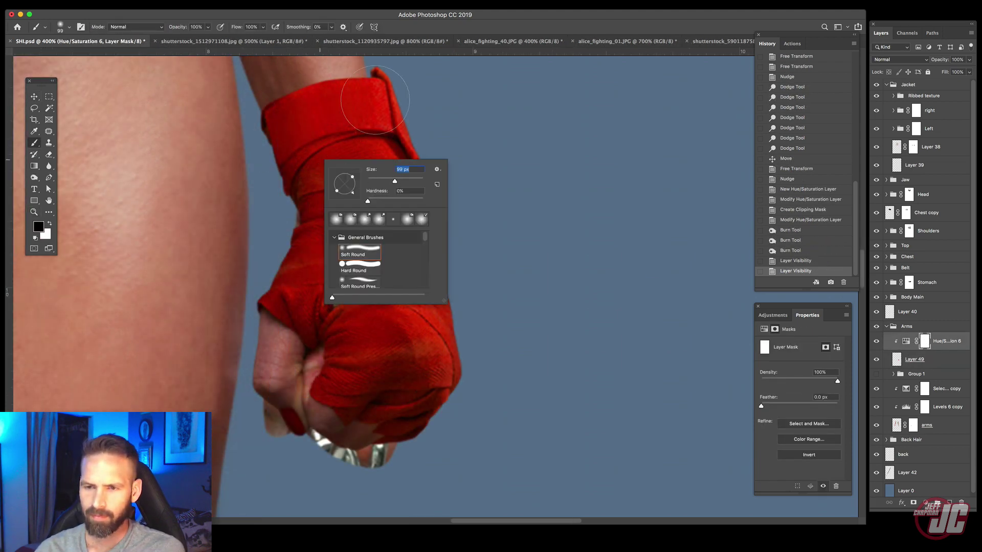
left_click(208, 27)
left_click(390, 160)
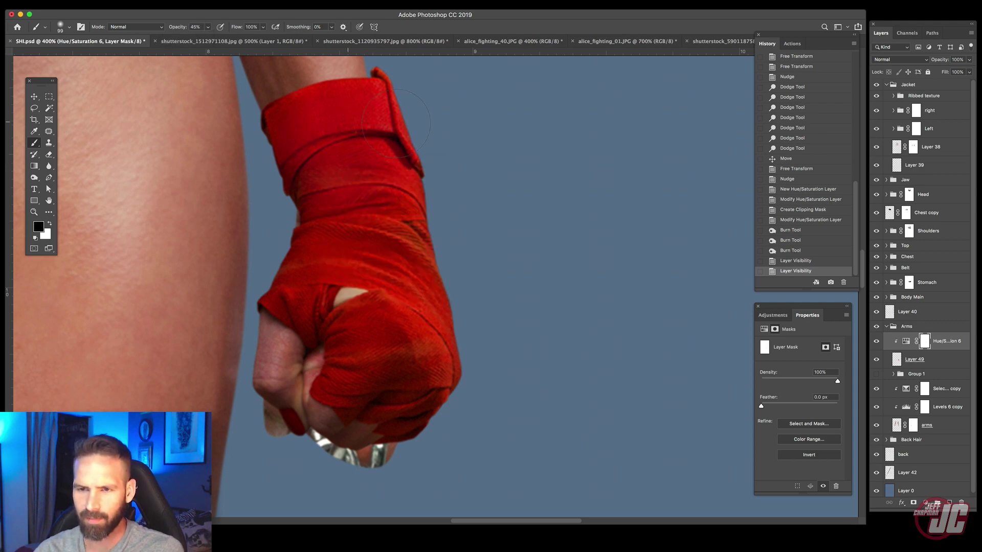
Step: Paint black on the Hue/Saturation mask over the wrist band, wraps and outer knuckles to hide the orange shift there
left_click_drag(396, 124, 404, 168)
left_click_drag(381, 240, 428, 256)
left_click_drag(422, 245, 450, 322)
left_click_drag(406, 353, 386, 376)
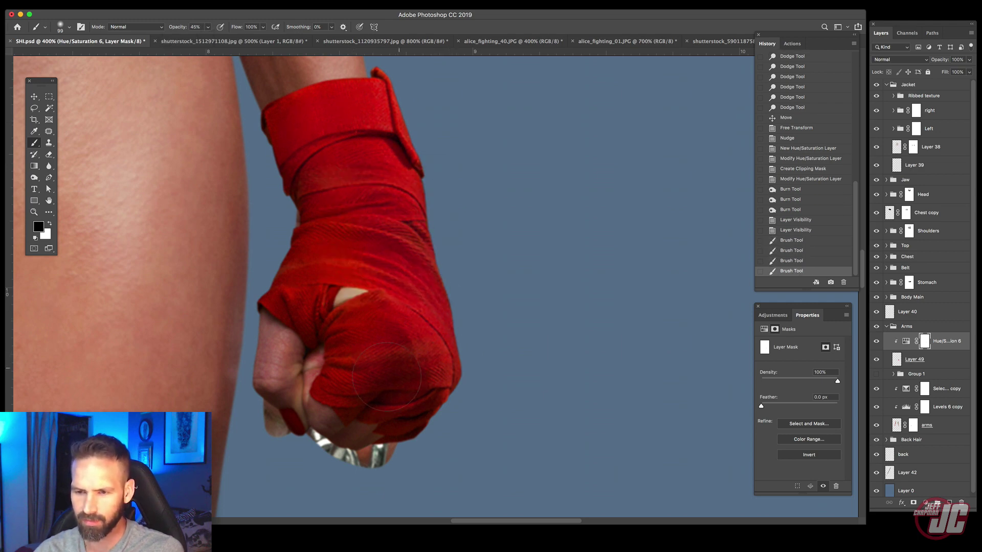
mouse_move(340, 115)
left_mouse_down()
mouse_move(312, 148)
mouse_move(358, 204)
left_mouse_up()
Step: Resize the brush and refine the fist's color, painting on clipped Layer 50 in Color mode at 52% opacity
right_click(463, 227)
left_click_drag(533, 250, 508, 250)
mouse_move(324, 265)
left_mouse_down()
mouse_move(325, 250)
mouse_move(389, 267)
mouse_move(301, 297)
mouse_move(326, 318)
mouse_move(348, 383)
mouse_move(412, 402)
mouse_move(440, 396)
left_mouse_up()
right_click(324, 244)
left_click_drag(398, 334, 438, 317)
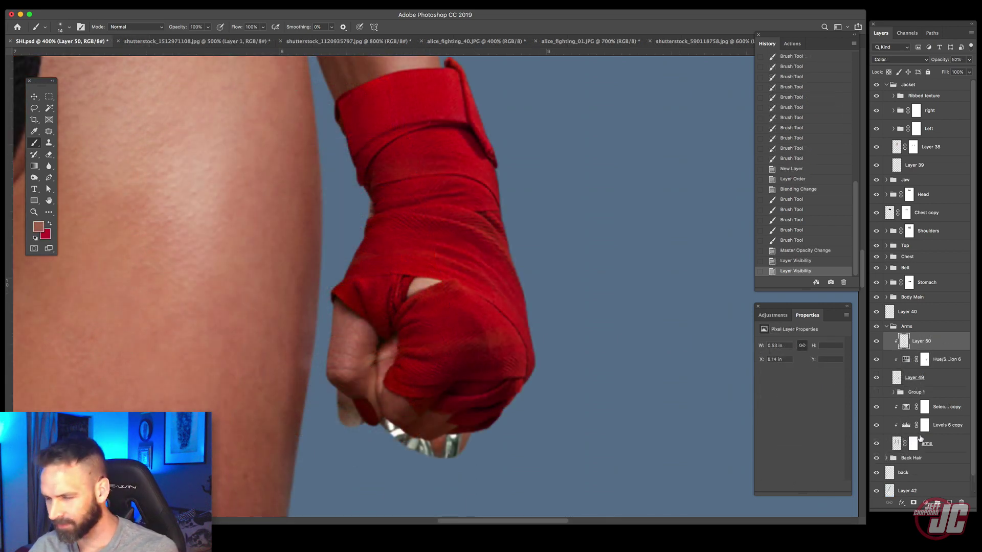
Step: Paint black on the arms layer mask to hide the old fingers and chain beneath the wrapped fist
left_click(913, 444)
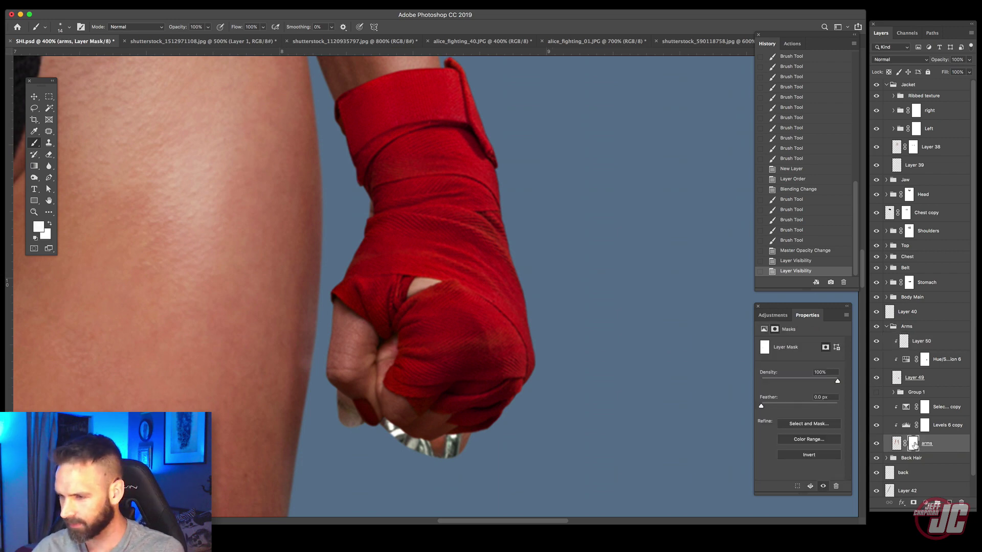
left_click(36, 239)
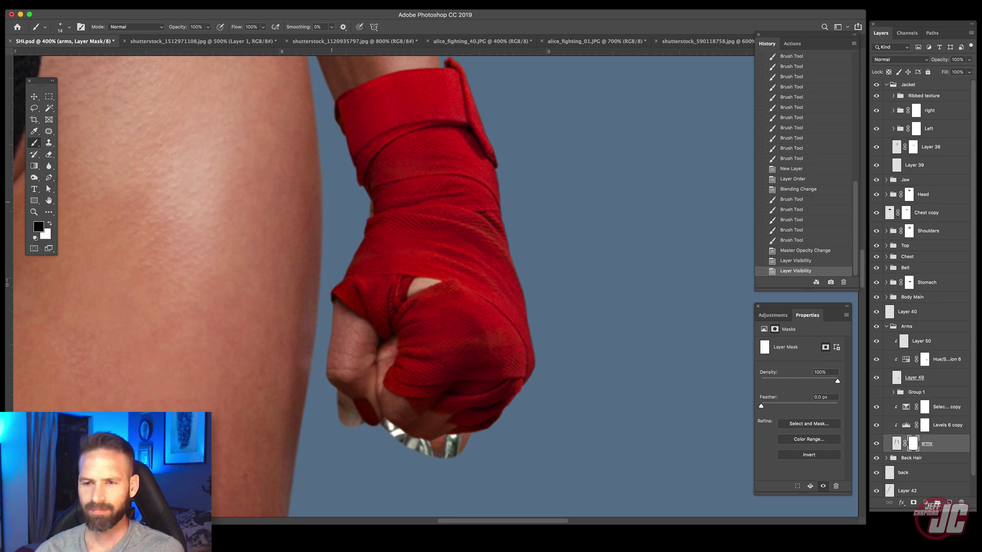
right_click(331, 202)
left_click(406, 226)
left_click_drag(340, 396, 440, 445)
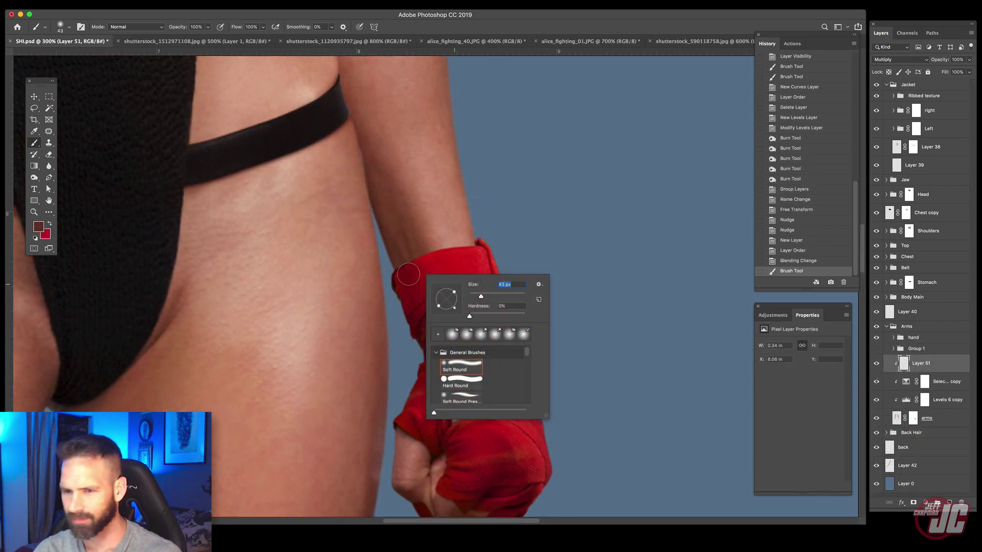
Step: Paint a dark shadow across the forearm above the wrist band on Multiply Layer 51, using a 43 px brush at 40% opacity
mouse_move(401, 273)
left_mouse_down()
mouse_move(438, 258)
mouse_move(461, 263)
left_mouse_up()
mouse_move(458, 261)
left_mouse_down()
mouse_move(429, 256)
mouse_move(444, 282)
left_mouse_up()
left_click(207, 27)
mouse_move(397, 260)
left_mouse_down()
mouse_move(450, 256)
mouse_move(483, 266)
mouse_move(463, 267)
left_mouse_up()
mouse_move(463, 267)
left_mouse_down()
mouse_move(436, 286)
mouse_move(481, 257)
mouse_move(422, 283)
left_mouse_up()
left_click_drag(385, 252, 486, 266)
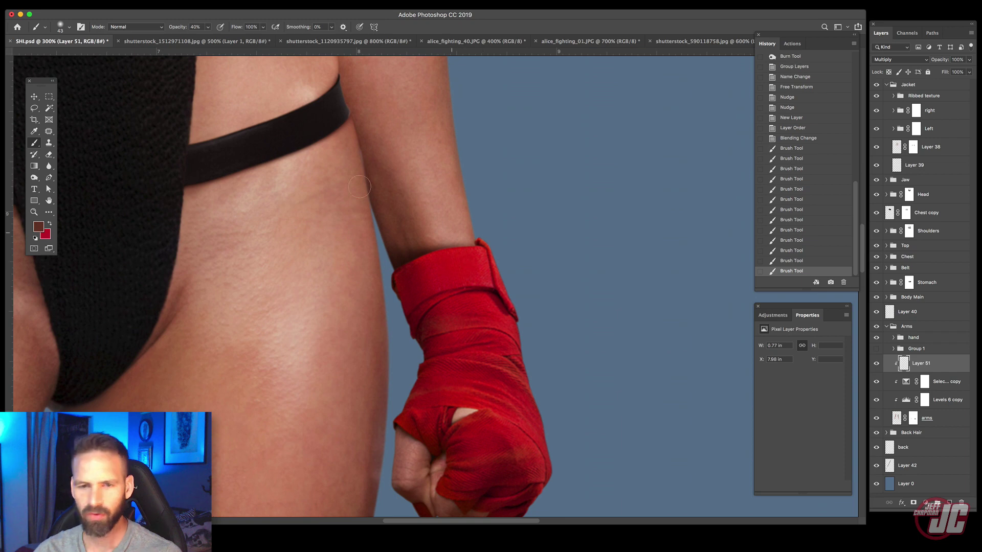
Step: Soften the painted shadow above the wrist band with a soft round Eraser, starting at 1% opacity and raising it
key("e")
right_click(249, 161)
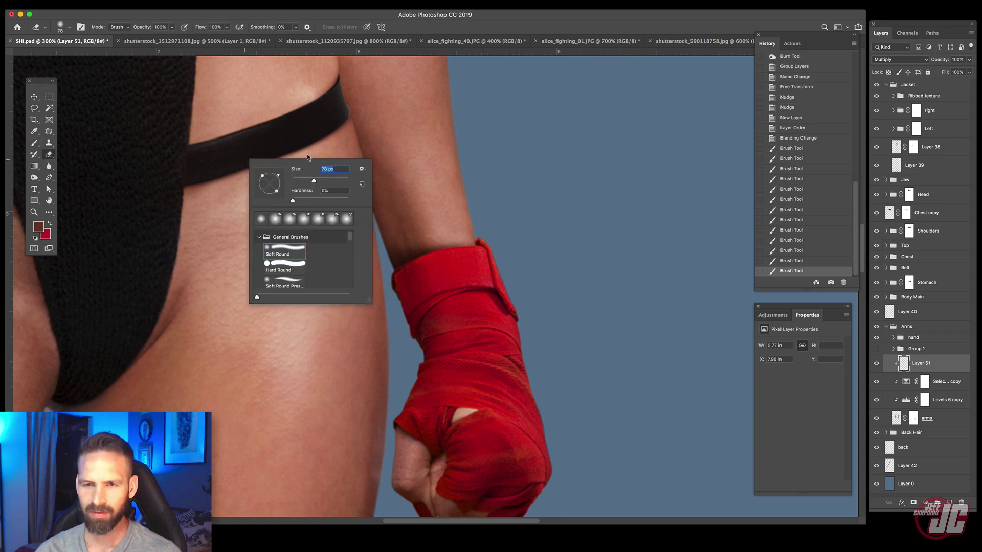
left_click(172, 27)
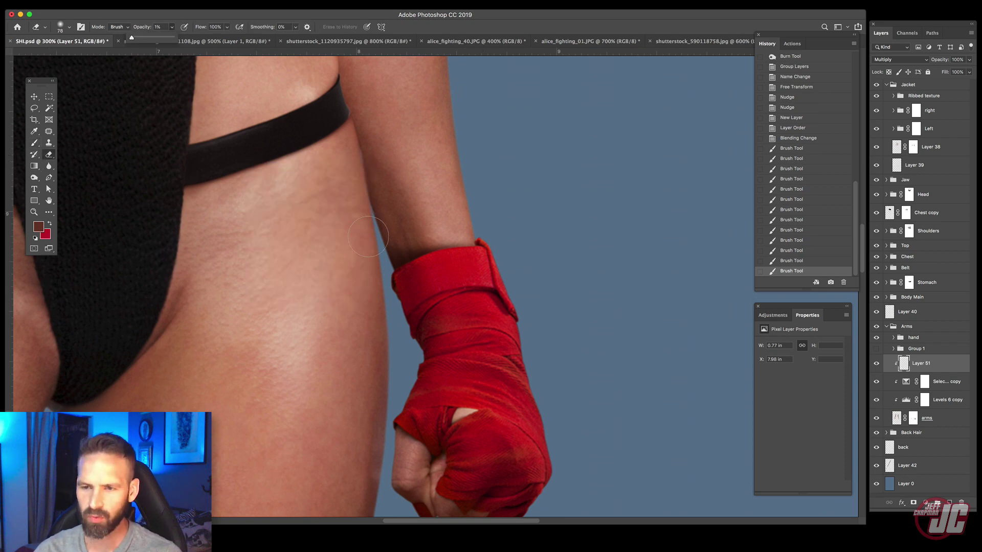
mouse_move(404, 249)
left_mouse_down()
mouse_move(497, 249)
mouse_move(453, 253)
mouse_move(468, 247)
left_mouse_up()
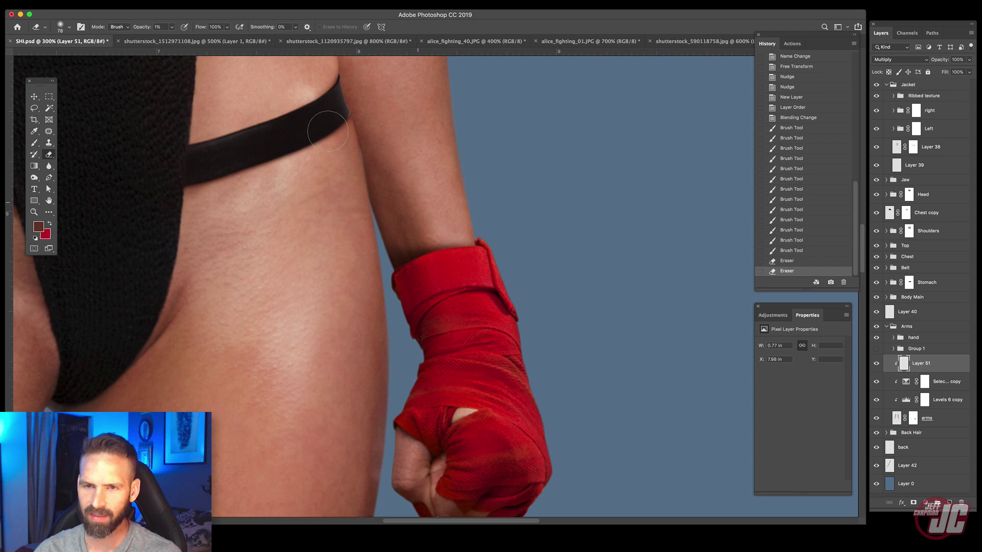
left_click(172, 28)
left_click_drag(172, 37, 180, 38)
mouse_move(407, 246)
left_mouse_down()
mouse_move(519, 256)
mouse_move(450, 250)
mouse_move(466, 255)
left_mouse_up()
mouse_move(420, 250)
left_mouse_down()
mouse_move(474, 258)
mouse_move(399, 258)
left_mouse_up()
mouse_move(409, 256)
left_mouse_down()
mouse_move(497, 254)
mouse_move(481, 258)
left_mouse_up()
mouse_move(415, 228)
left_mouse_down()
mouse_move(487, 322)
mouse_move(470, 324)
mouse_move(405, 255)
left_mouse_up()
Step: Sample the forearm's skin tone and shade along the top edge of the wrist band with a 33 px brush
left_click(35, 131)
left_click(397, 108)
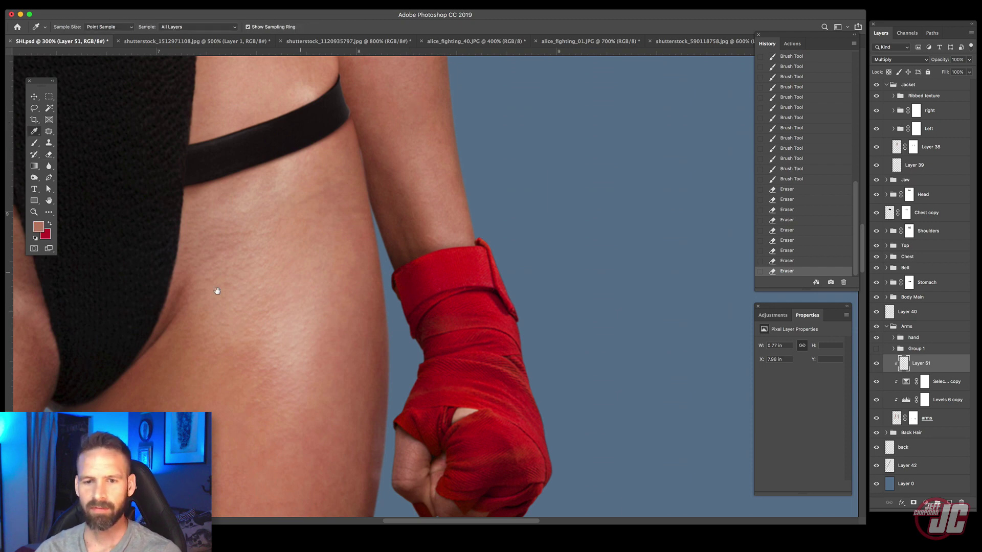
scroll(215, 290, "right", 5)
scroll(215, 289, "up", 1)
left_click(35, 142)
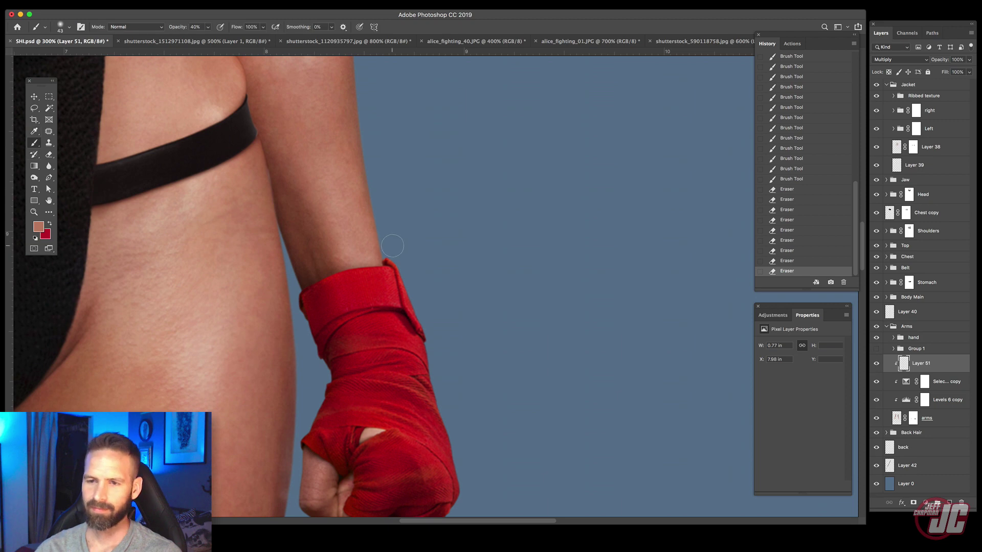
right_click(441, 268)
mouse_move(335, 290)
left_mouse_down()
mouse_move(391, 284)
mouse_move(359, 281)
mouse_move(401, 266)
left_mouse_up()
left_click_drag(400, 266, 335, 267)
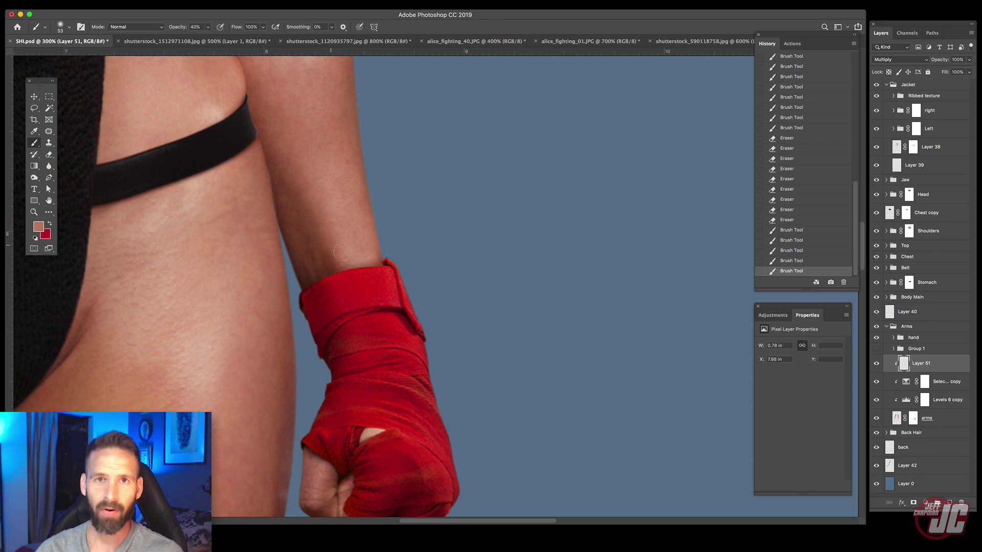
Step: Paint a darker sampled skin tone along the forearm down to the wrist band and blend it with the Eraser
left_click(313, 229, "alt")
left_click_drag(309, 224, 361, 331)
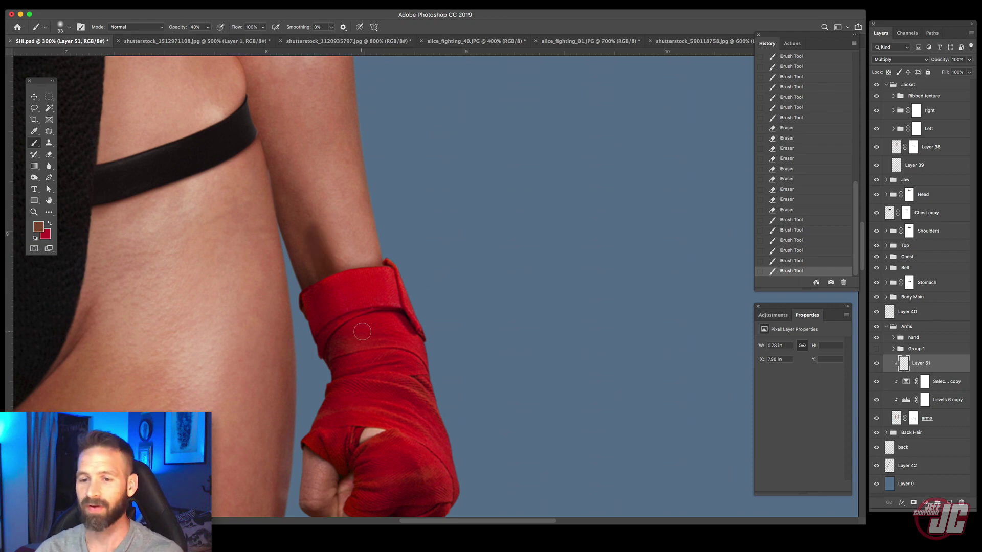
left_click(50, 155)
mouse_move(309, 207)
left_mouse_down()
mouse_move(372, 305)
mouse_move(331, 253)
left_mouse_up()
mouse_move(327, 247)
left_mouse_down()
mouse_move(313, 210)
mouse_move(315, 227)
left_mouse_up()
left_click_drag(309, 212, 319, 239)
left_click_drag(310, 220, 317, 238)
left_click_drag(309, 215, 315, 236)
left_click_drag(364, 264, 394, 292)
left_click_drag(374, 336, 379, 353)
Step: Examine the whole figure at 66.7% and compare it with the Shi reference illustration
left_click(34, 212)
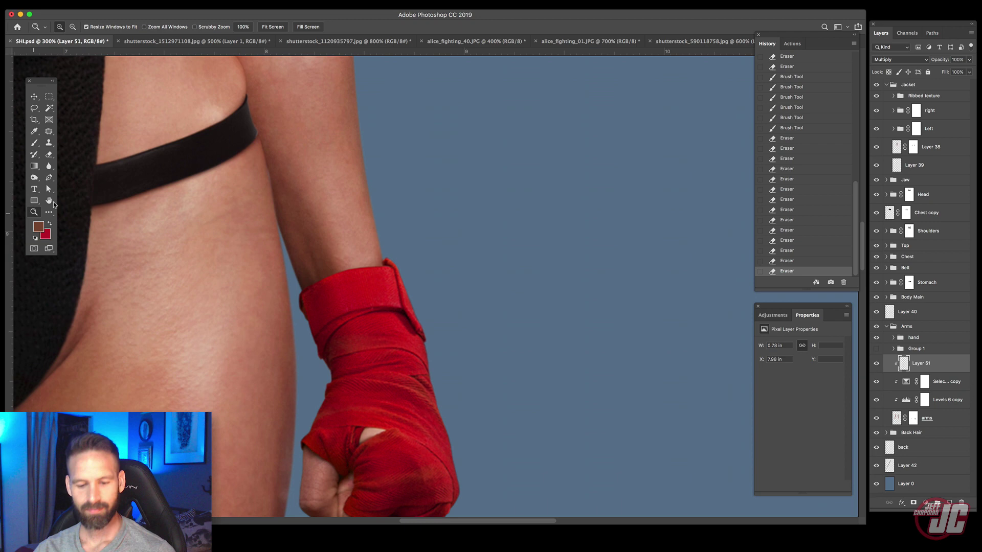
left_click(421, 267, "alt")
left_click(420, 268, "alt")
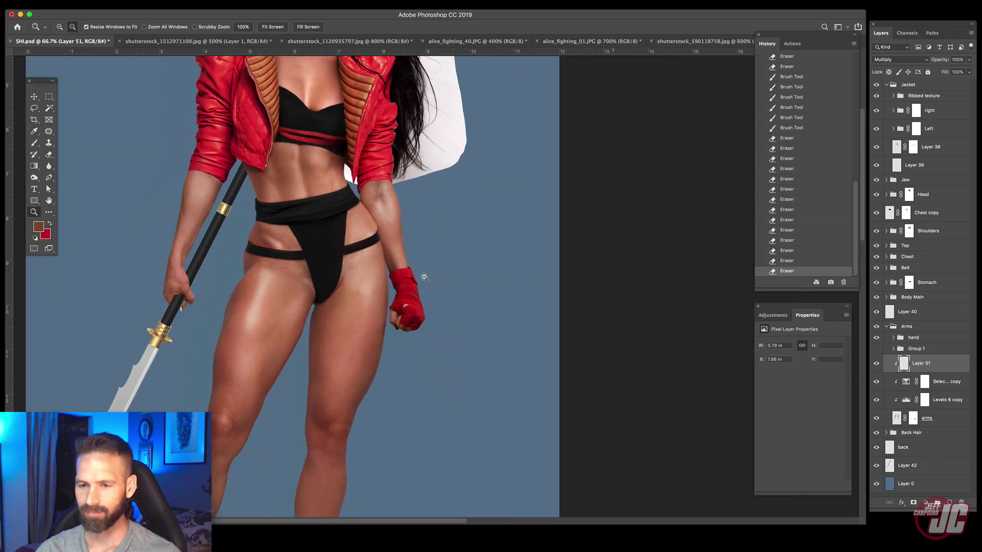
left_click(34, 97)
left_click_drag(364, 261, 395, 279)
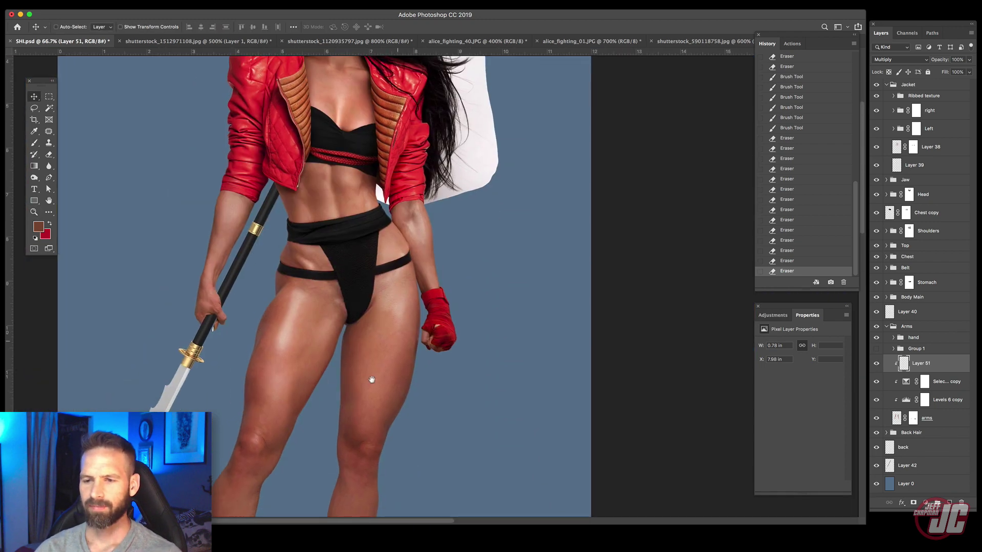
left_click_drag(371, 380, 370, 390)
left_click(865, 551)
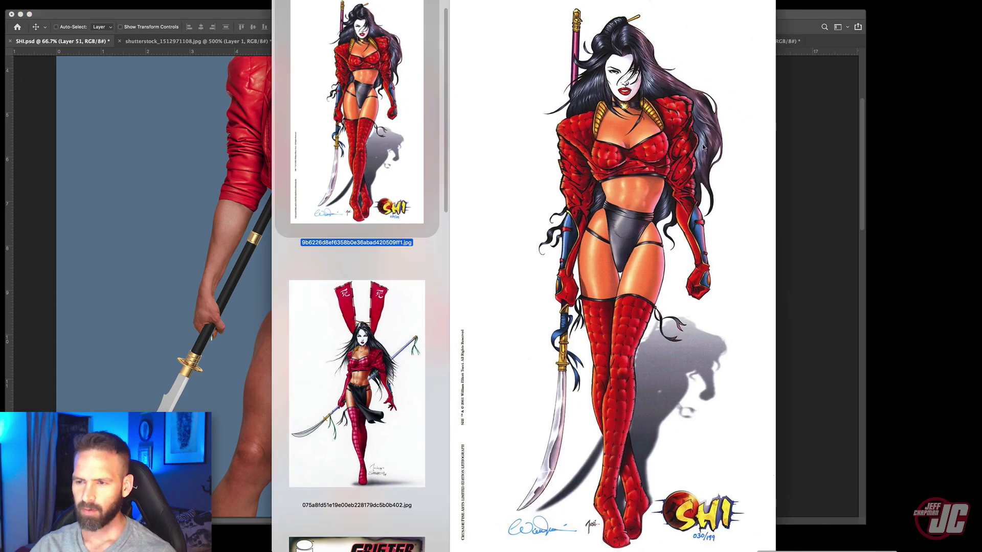
left_click_drag(543, 2, 490, 2)
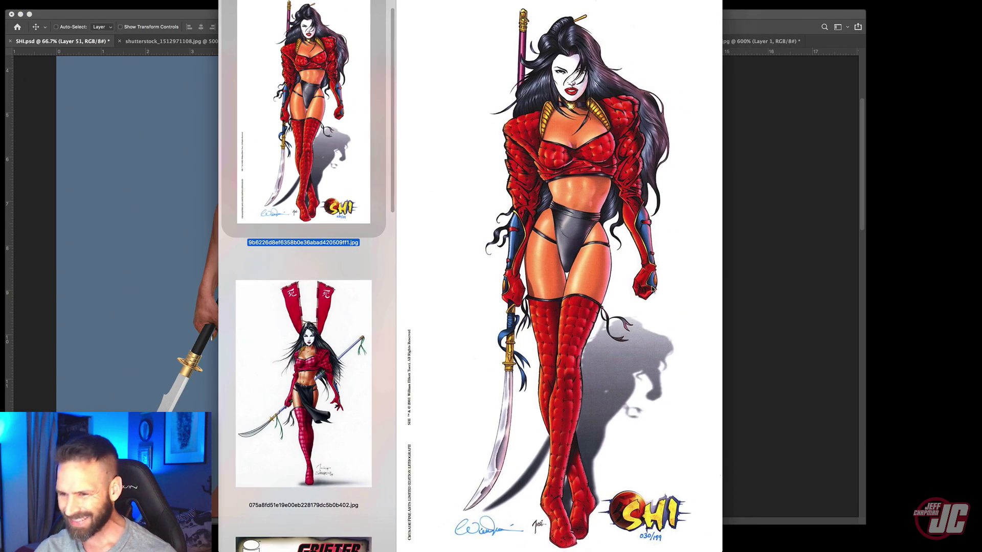
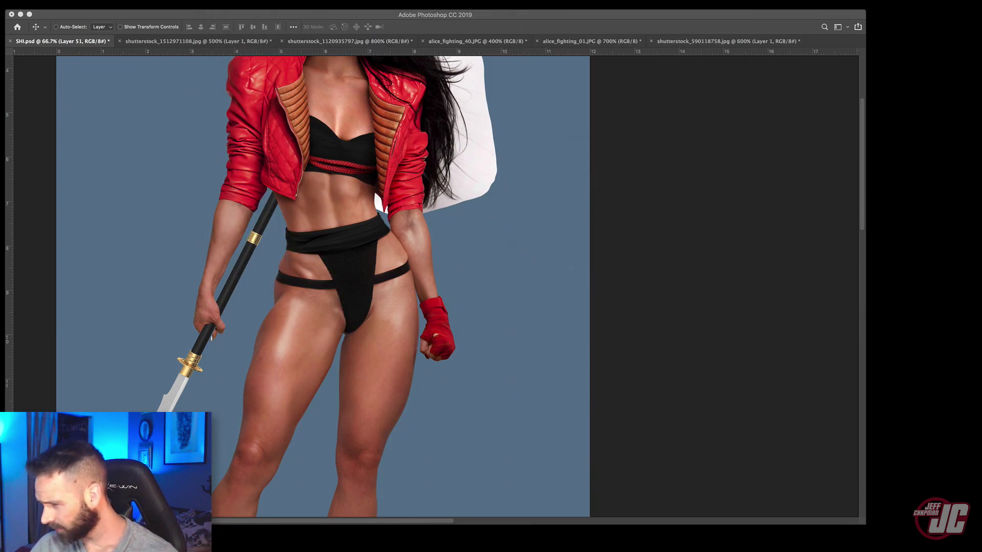
Step: Open shutterstock_1632927550.jpg and magnify the samurai's armored hand guard on the sword hand
left_click_drag(981, 256, 313, 551)
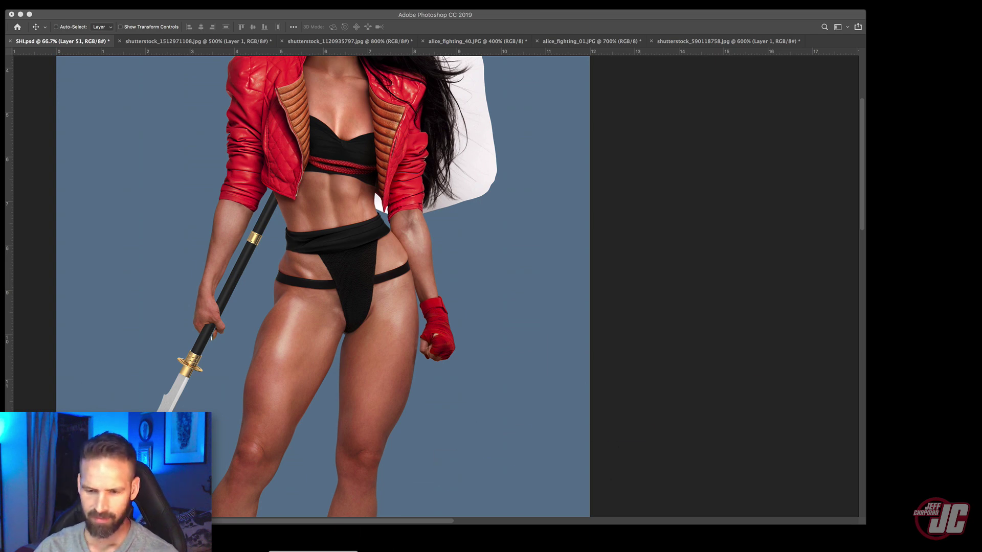
left_click(34, 212)
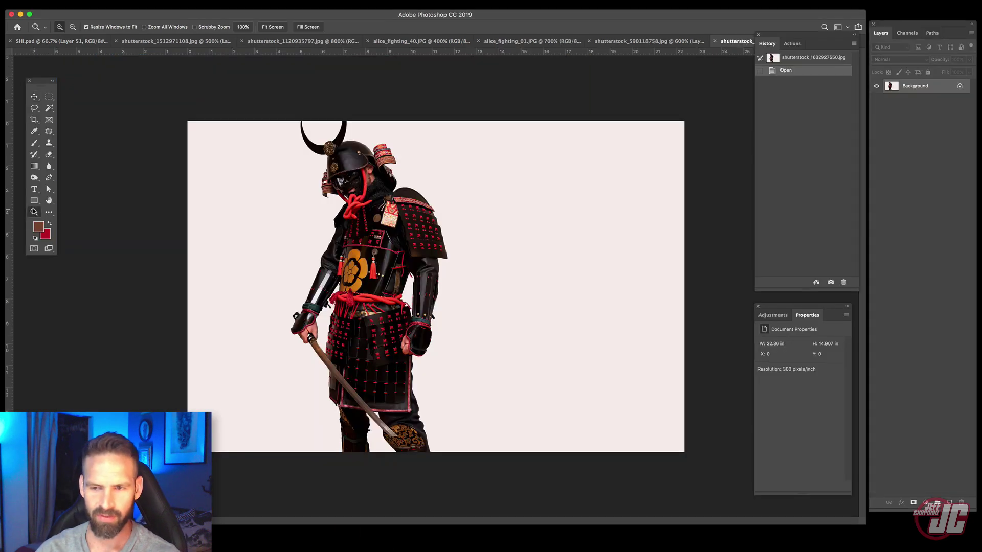
left_click_drag(284, 303, 333, 348)
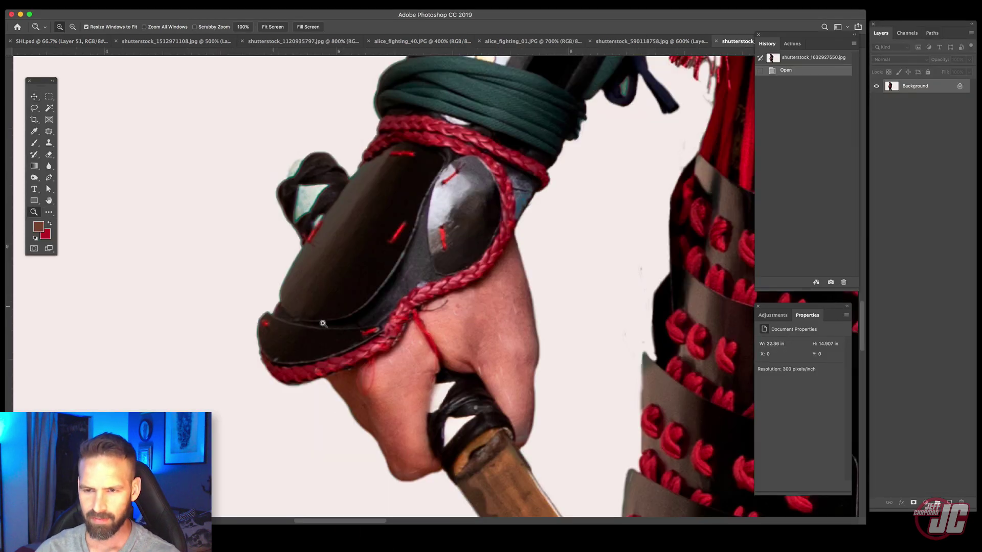
left_click_drag(419, 290, 436, 330)
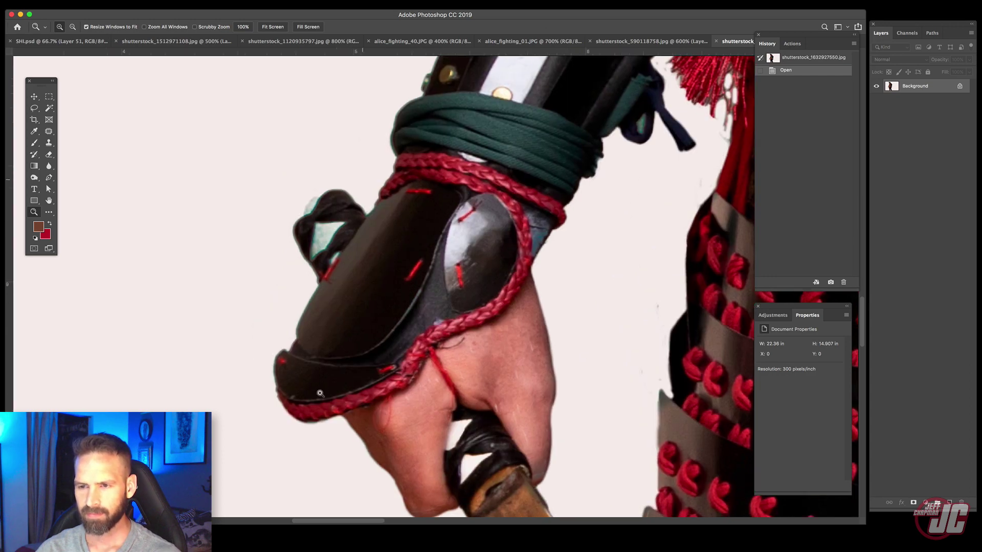
left_click(404, 328)
left_click(337, 339)
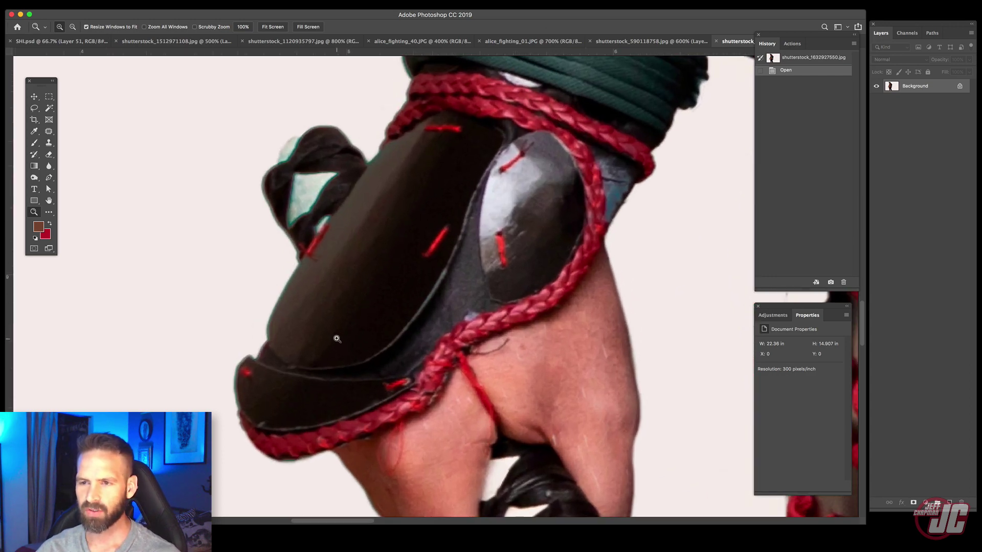
left_click(336, 331)
left_click(278, 359)
left_click_drag(279, 361, 400, 196)
left_click(400, 196)
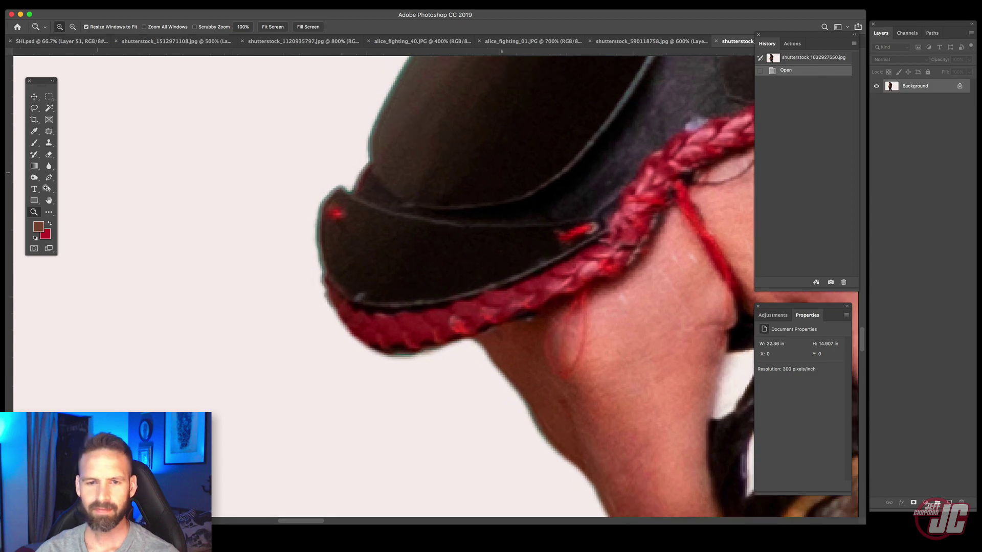
Step: Trace the black hand guard and its red braided trim with the Pen tool and close the path
left_click(50, 178)
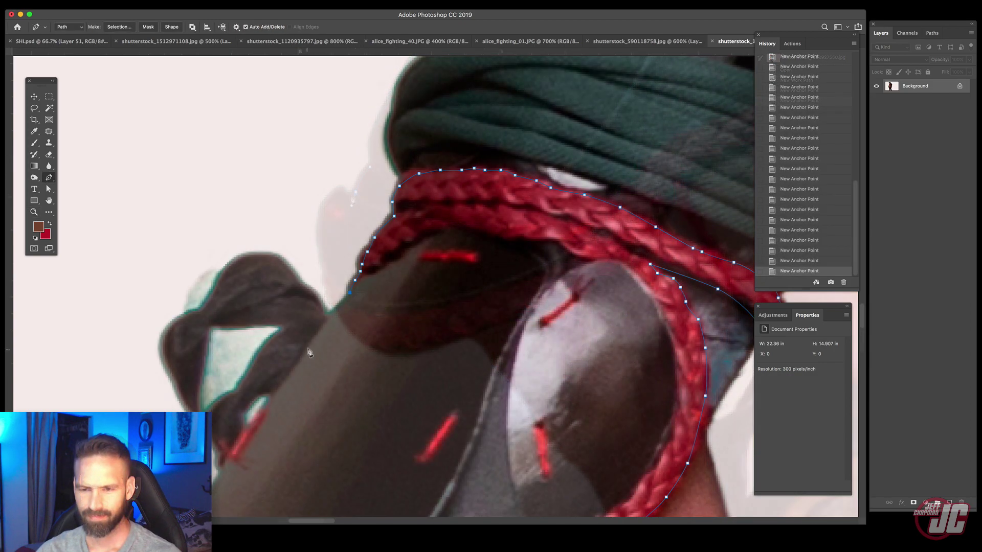
left_click_drag(308, 350, 298, 367)
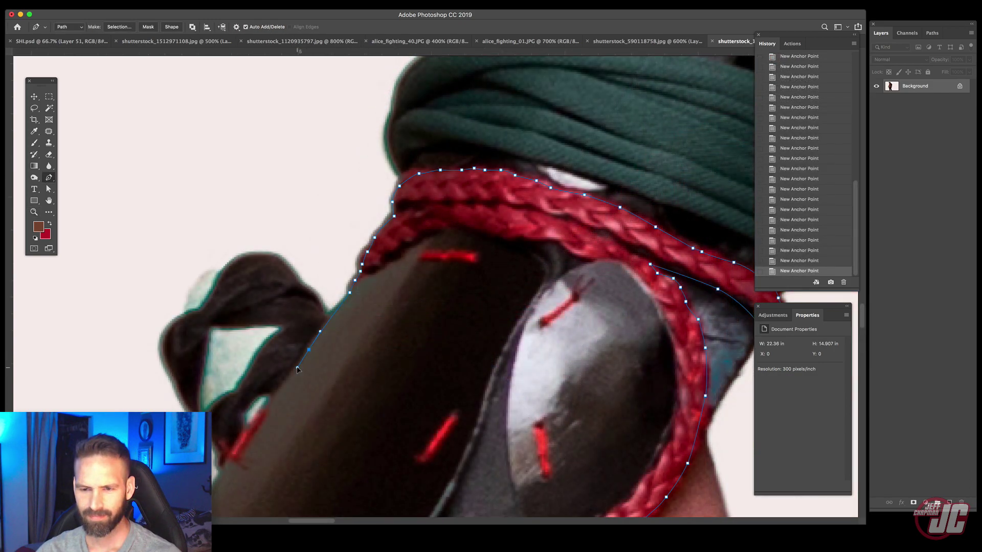
left_click_drag(248, 440, 452, 198)
left_click(449, 196)
left_click(426, 235)
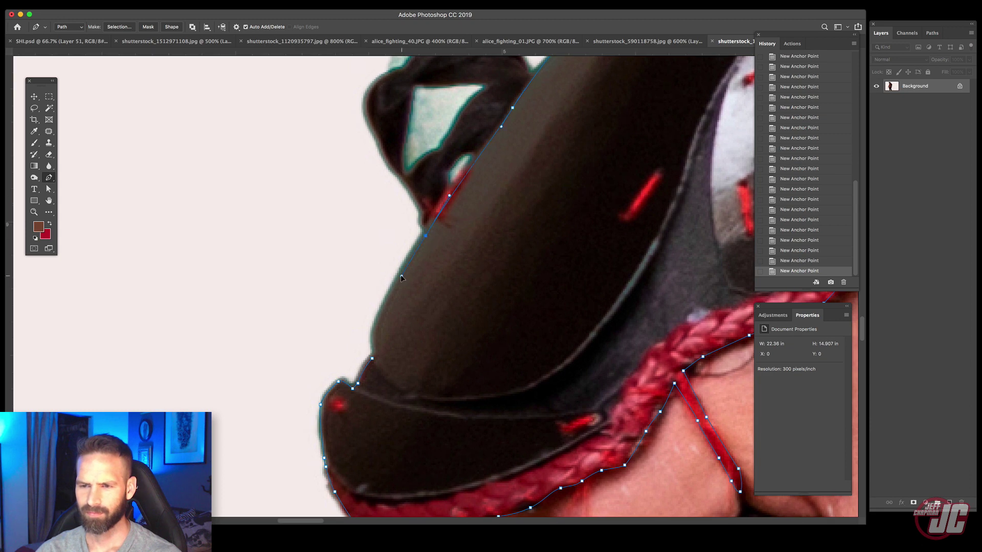
left_click(374, 360)
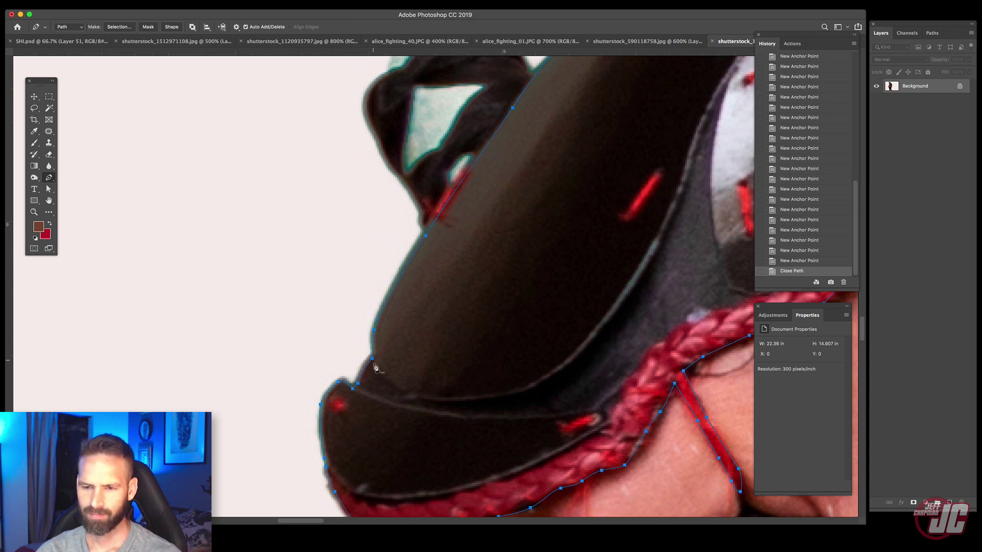
Step: Make a new anti-aliased selection from the Work Path with a 0.4 px feather radius
left_click(933, 33)
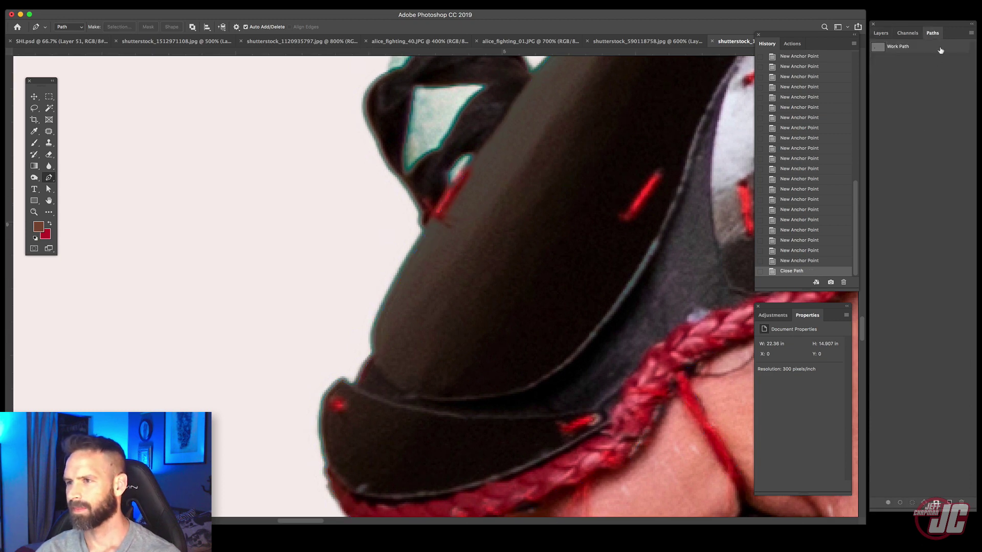
left_click(971, 33)
left_click(909, 81)
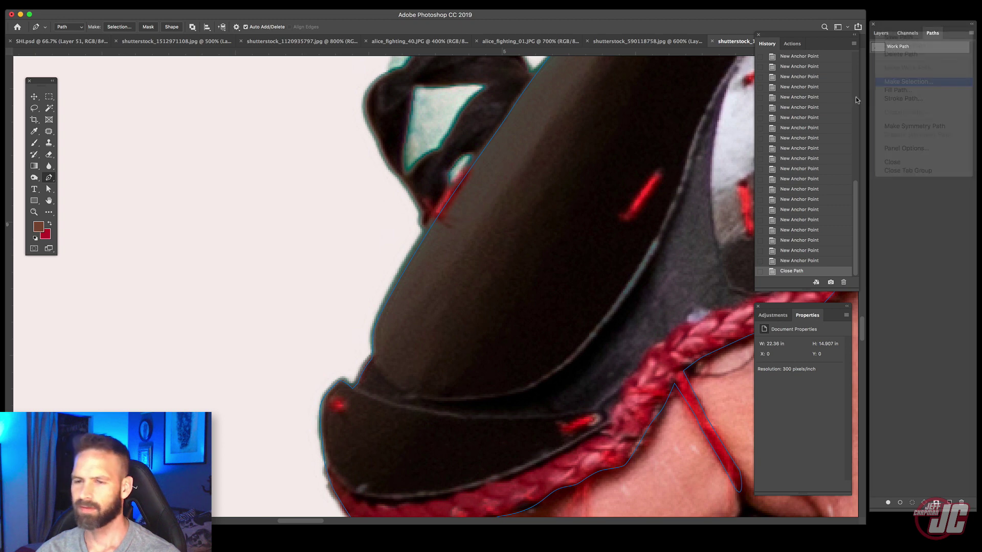
type(".4")
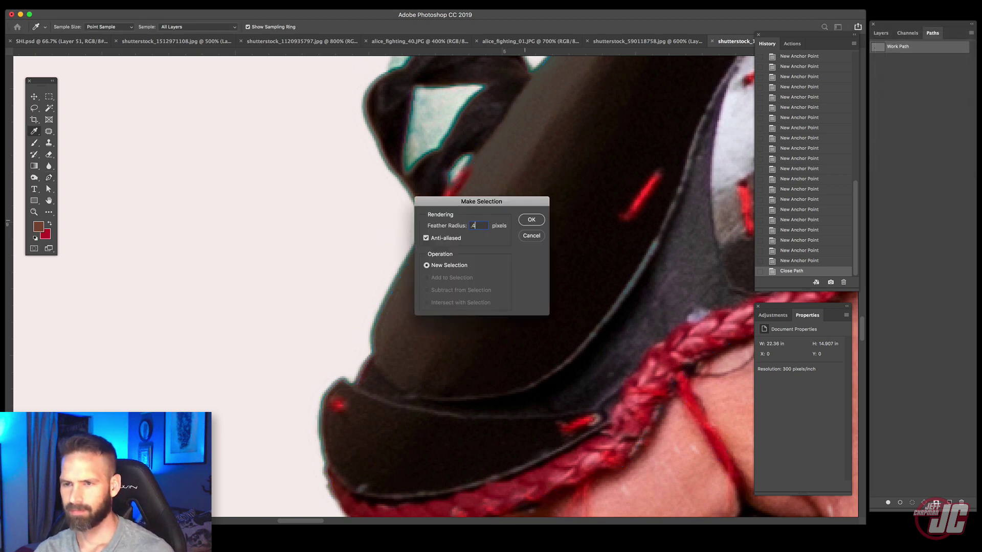
key("Return")
Step: Copy the selected hand guard and paste it into SHI.psd as a new layer
key("v")
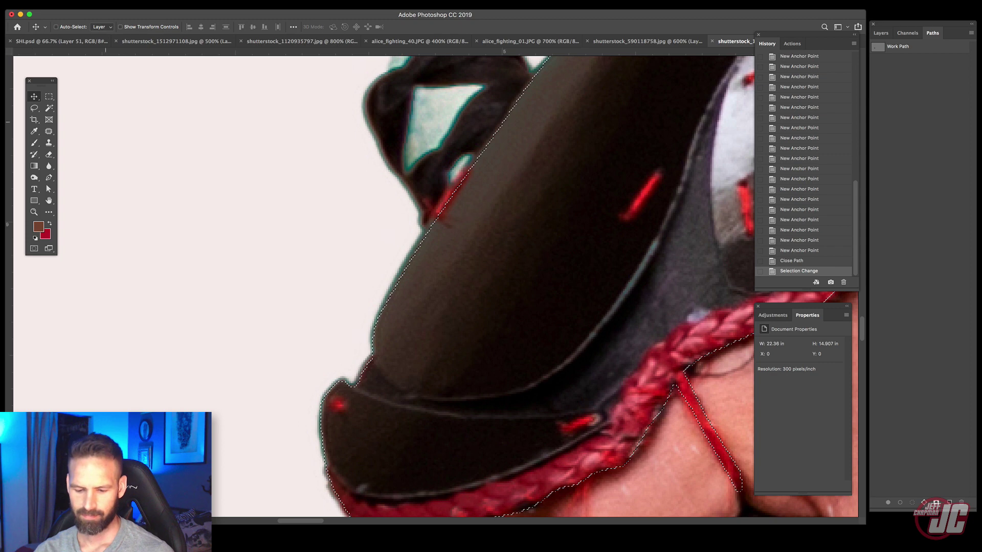
key("super+c")
key("super+v")
left_click_drag(400, 289, 352, 279)
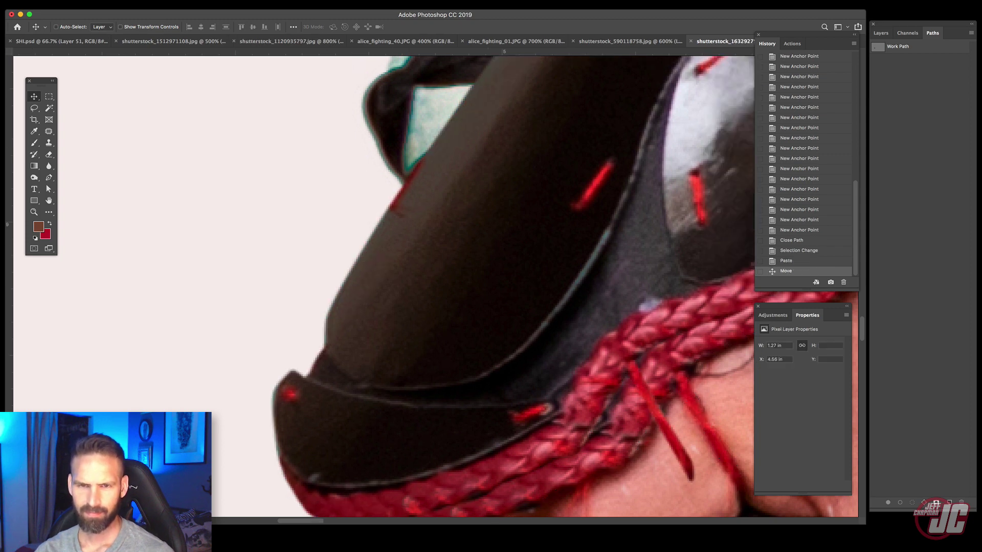
left_click(63, 41)
key("super+v")
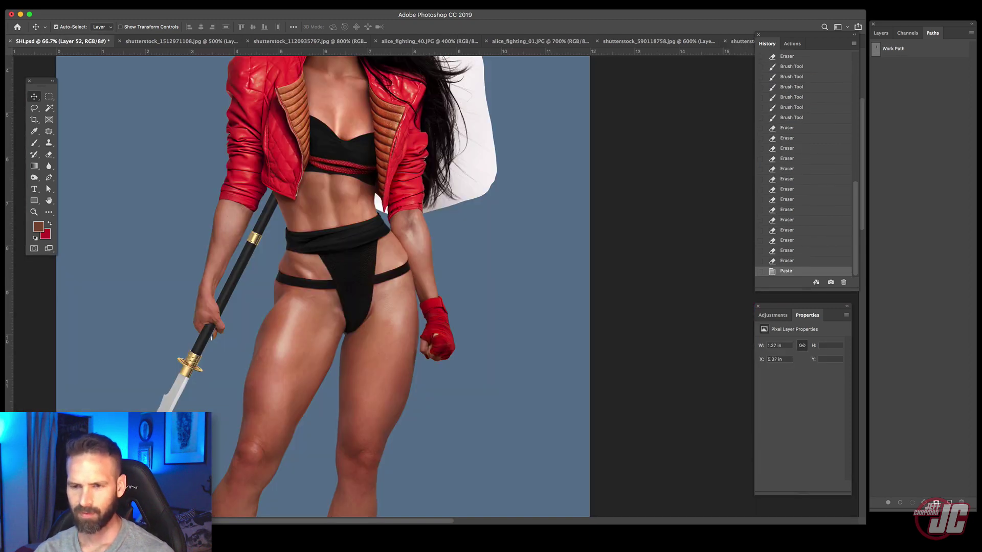
Step: Move the pasted hand guard out beside the wrapped fist and flip it horizontally
left_click_drag(382, 331, 526, 305)
left_click(11, 1)
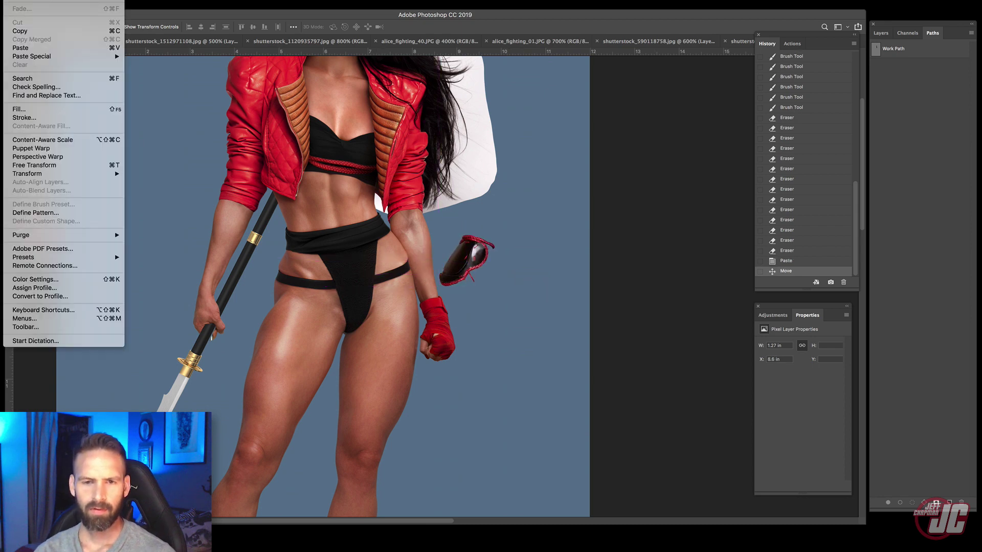
mouse_move(44, 174)
left_click(207, 275)
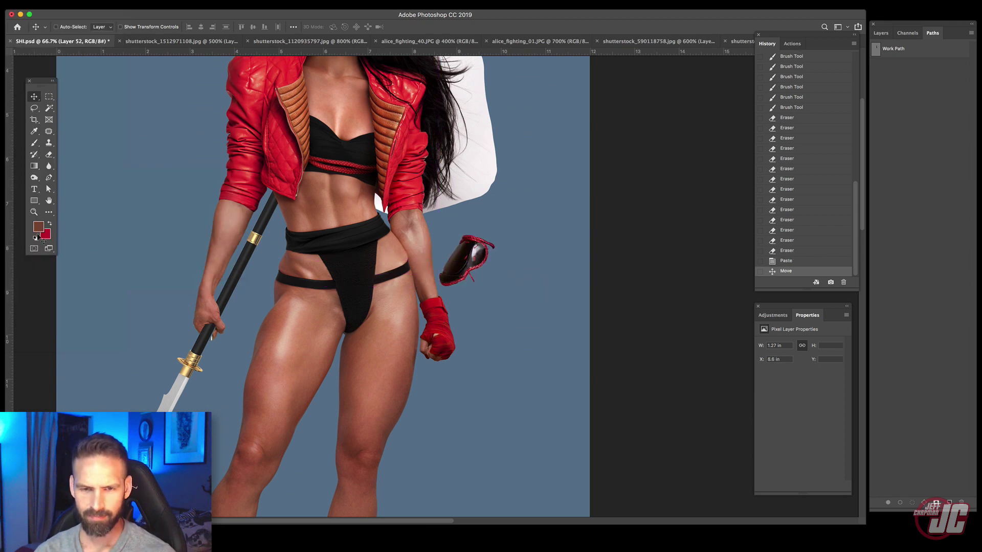
Step: Rename the pasted hand guard's layer as "Hand gaurd"
left_click(34, 212)
left_click(444, 328)
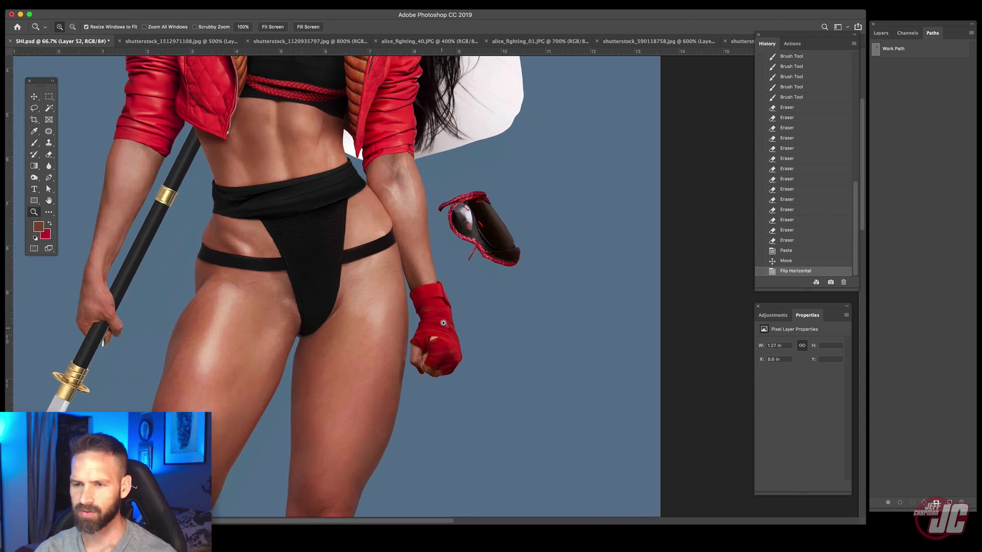
left_click(444, 328)
key("v")
left_click(881, 32)
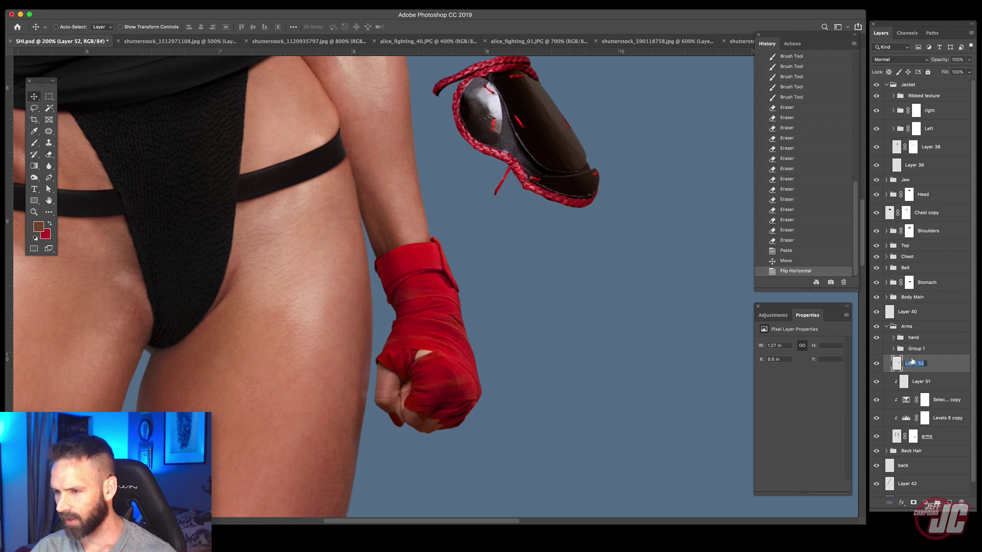
type("Hand gaurd")
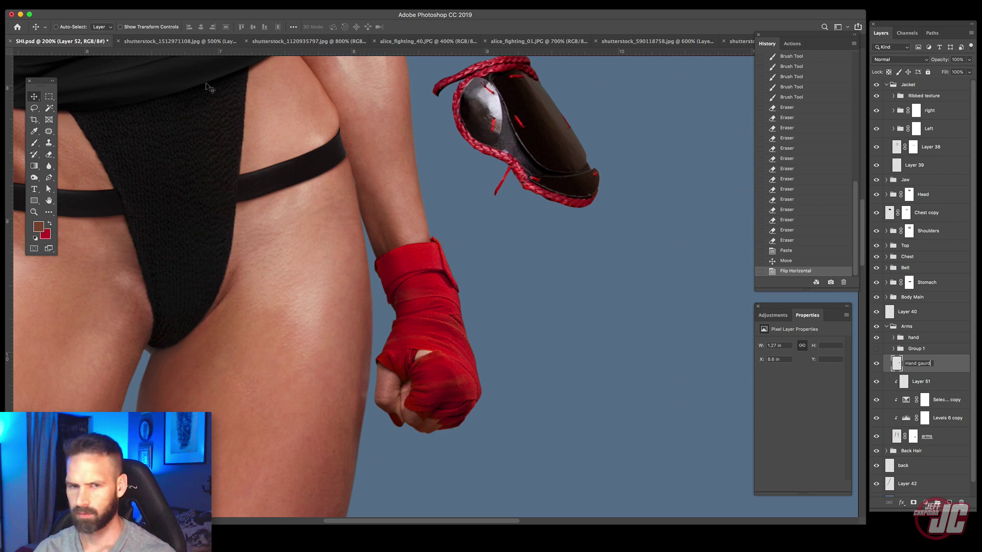
key("Return")
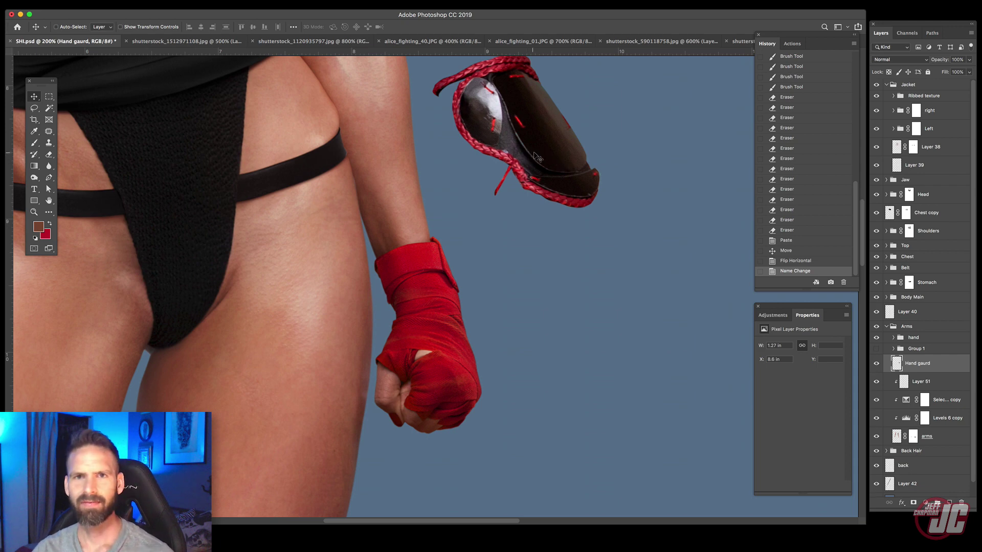
Step: Move the hand guard to the wrapped fist and place its layer above the hand group within Arms
left_click_drag(538, 158, 542, 302)
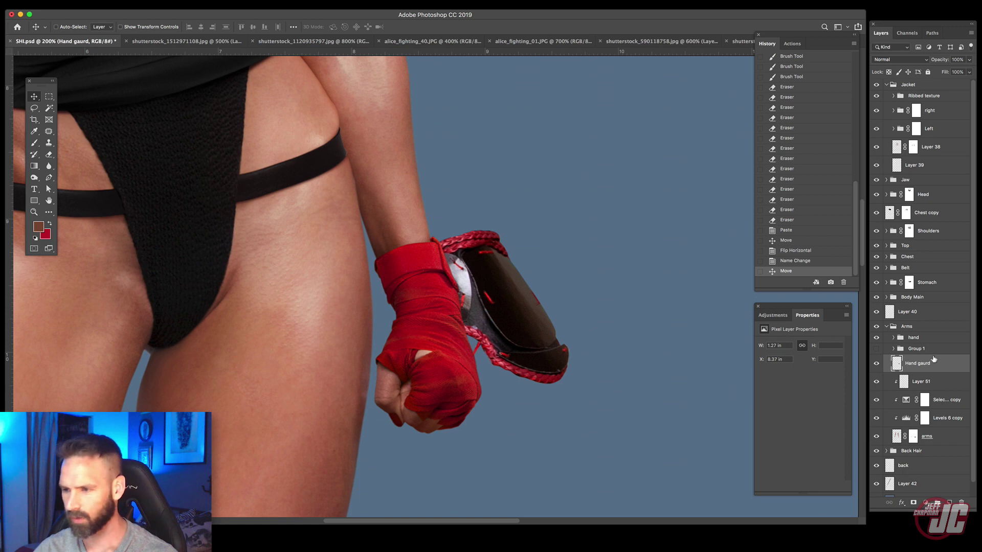
left_click_drag(934, 359, 938, 337)
left_click_drag(938, 336, 938, 338)
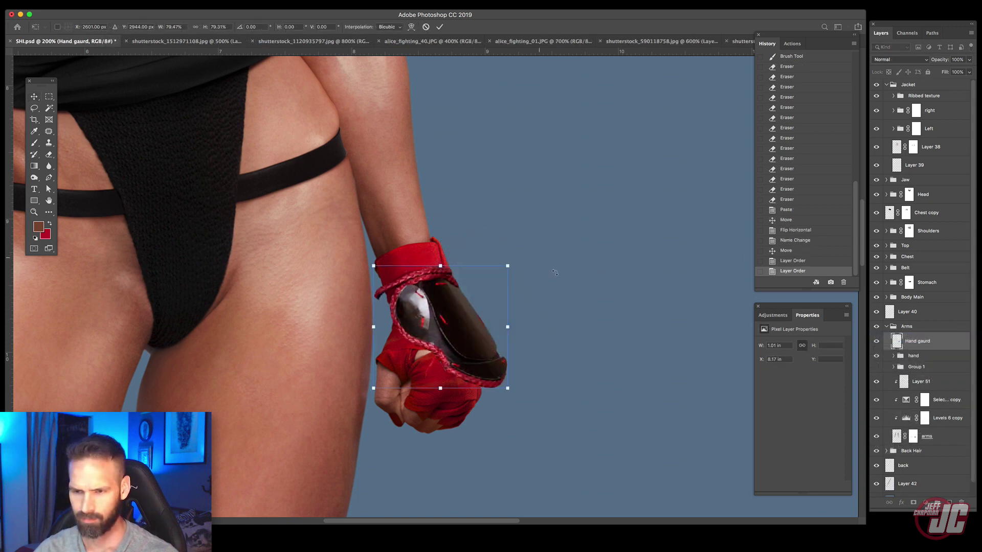
Step: Scale the hand guard down, rotate it about 12° clockwise and fit it over the back of the wrapped fist
left_click_drag(539, 254, 555, 273)
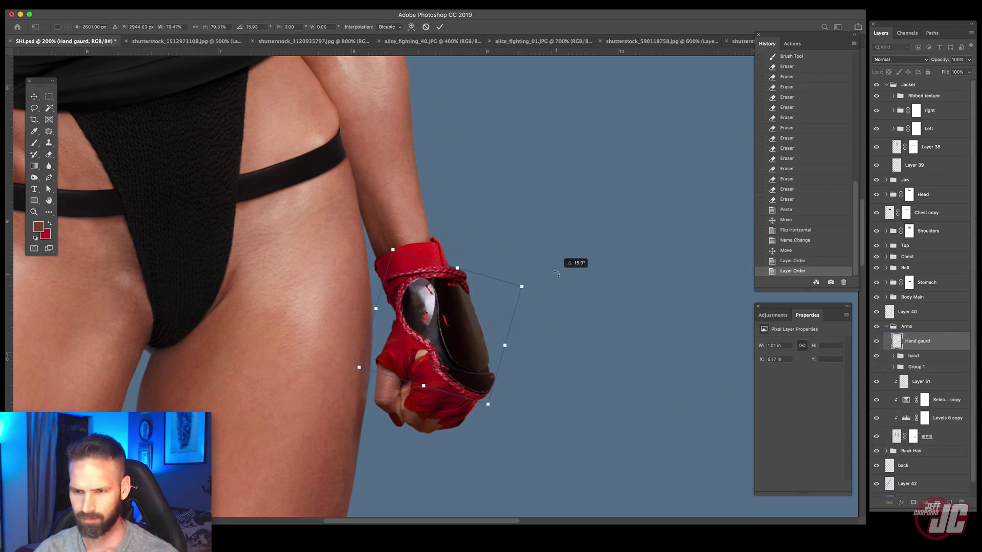
left_click_drag(386, 237, 376, 219)
left_click_drag(461, 347, 465, 351)
left_click_drag(538, 272, 548, 258)
left_click_drag(448, 336, 445, 333)
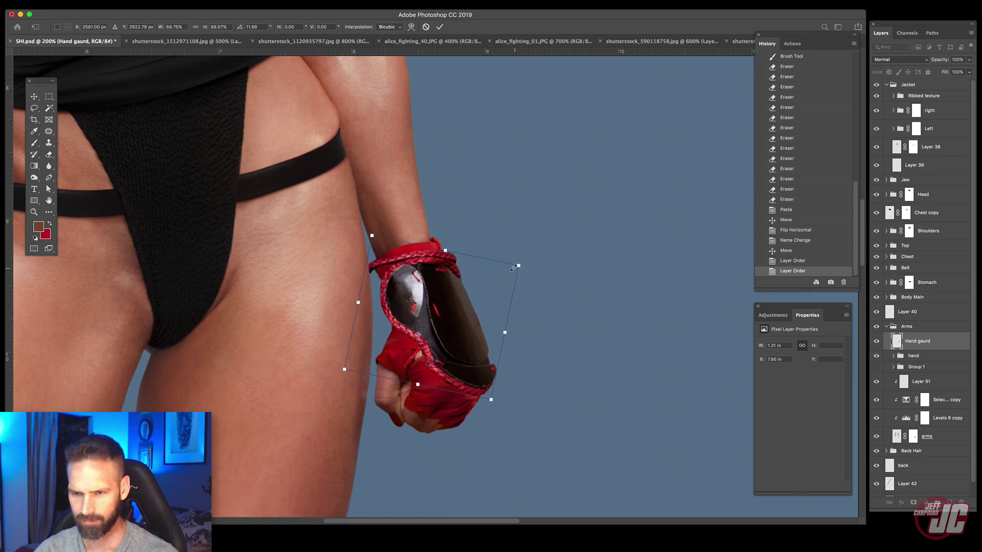
left_click_drag(513, 268, 511, 268)
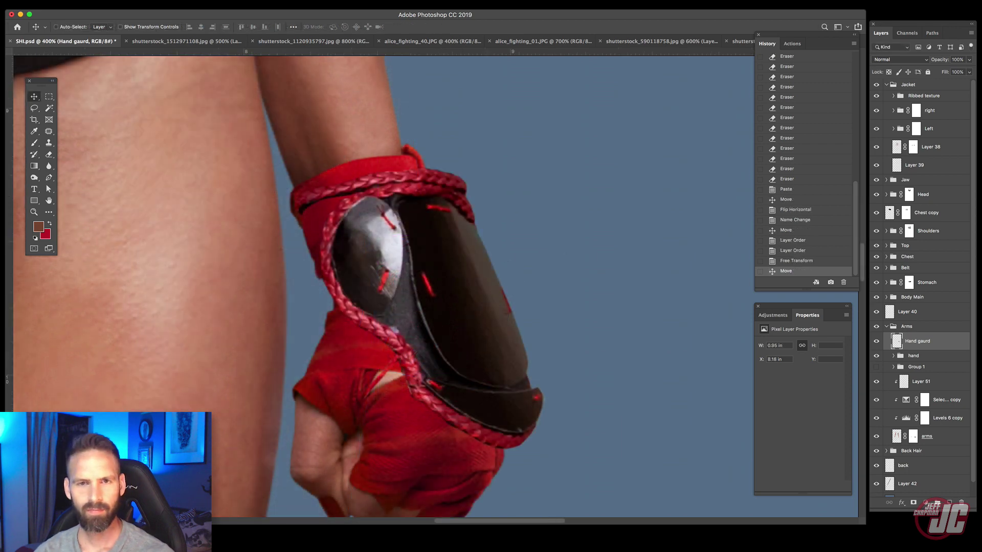
Step: Warp the hand guard's upper wrist corner and lower edge to follow the shape of the fist
left_click(15, 0)
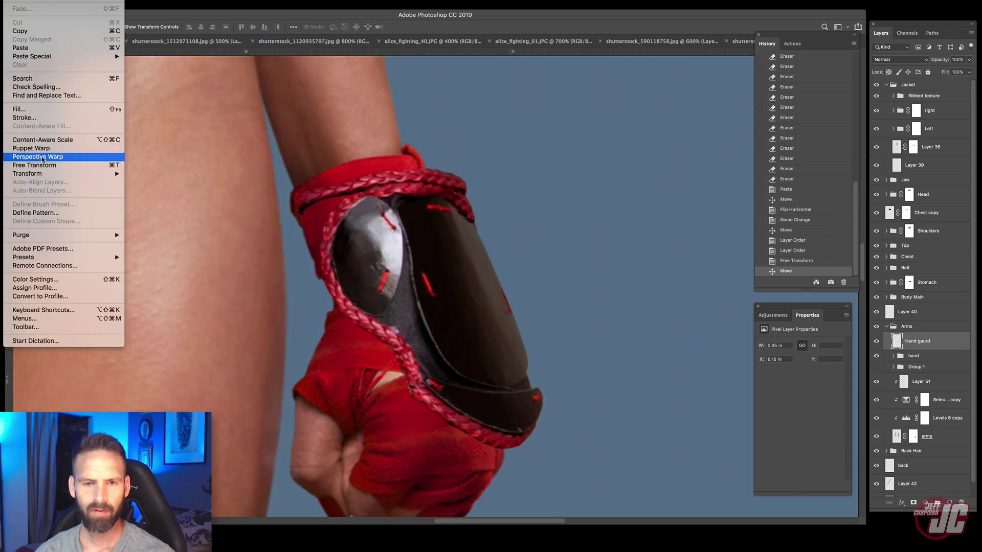
mouse_move(49, 174)
left_click(155, 228)
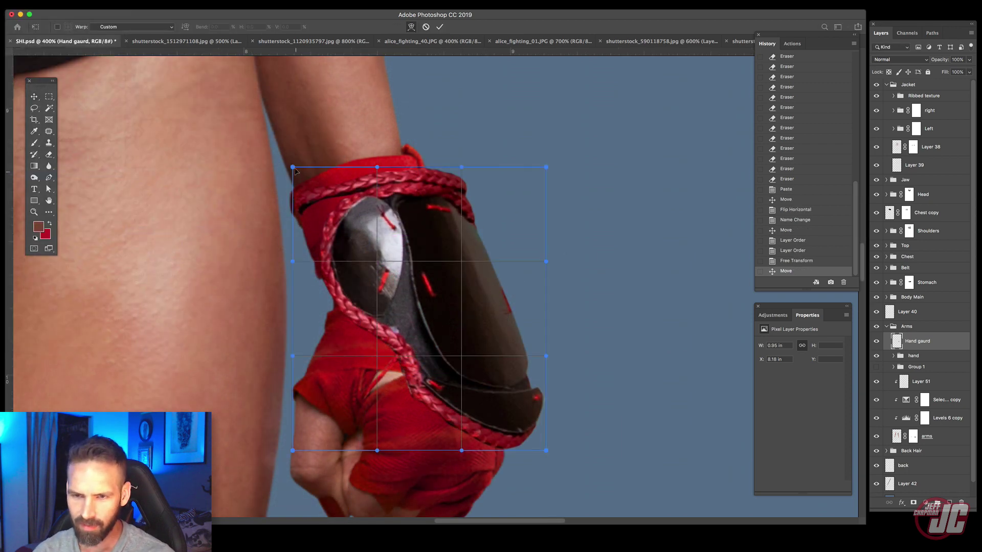
left_click_drag(294, 169, 289, 175)
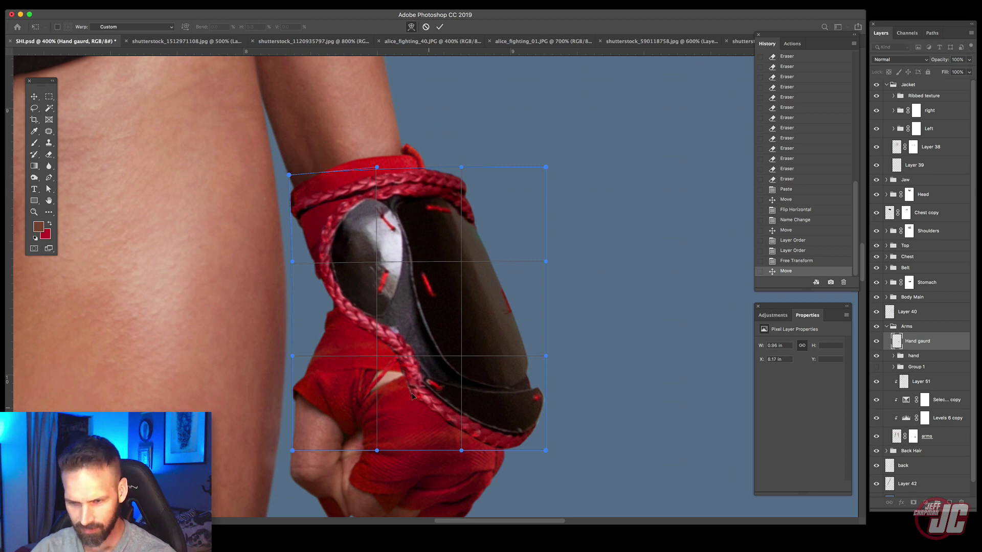
left_click_drag(353, 444, 372, 448)
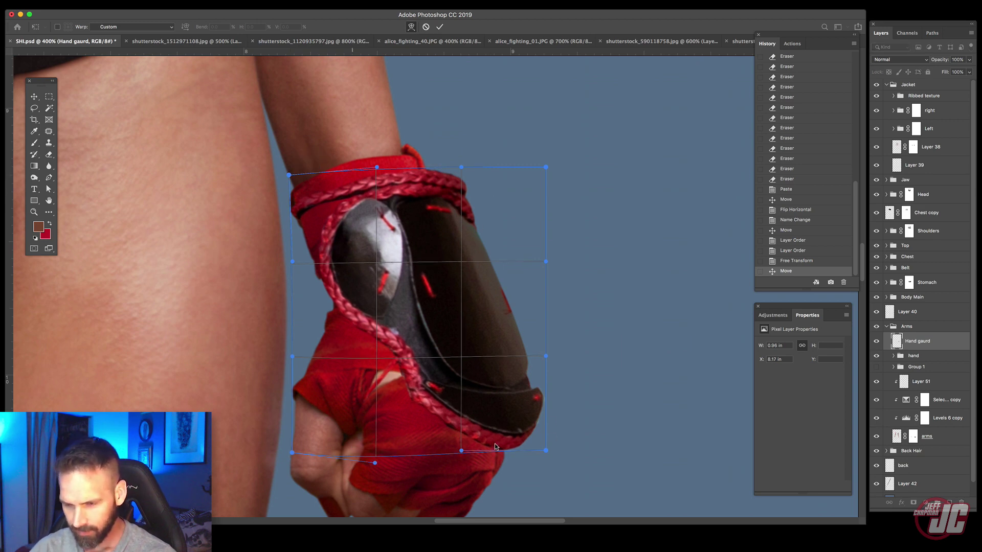
left_click_drag(500, 451, 492, 452)
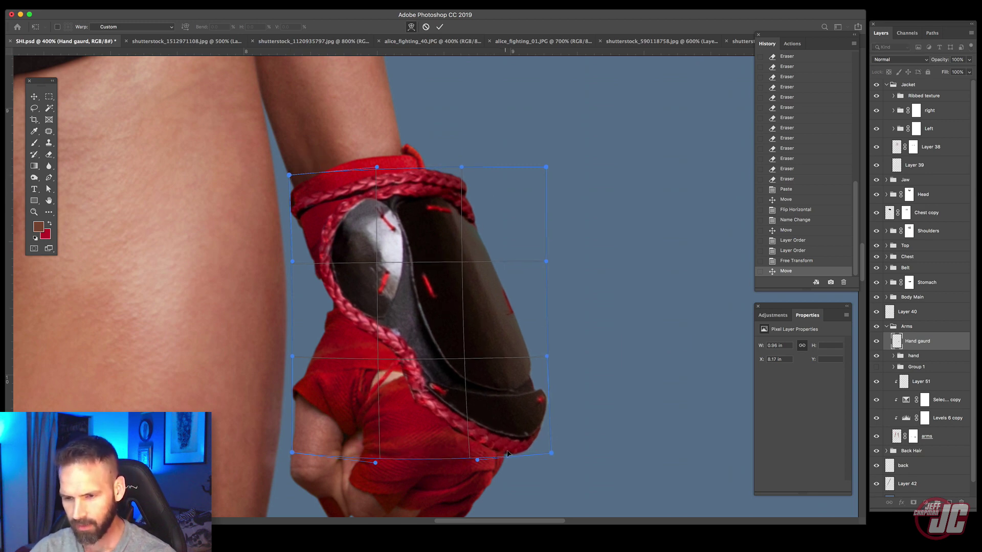
key("Return")
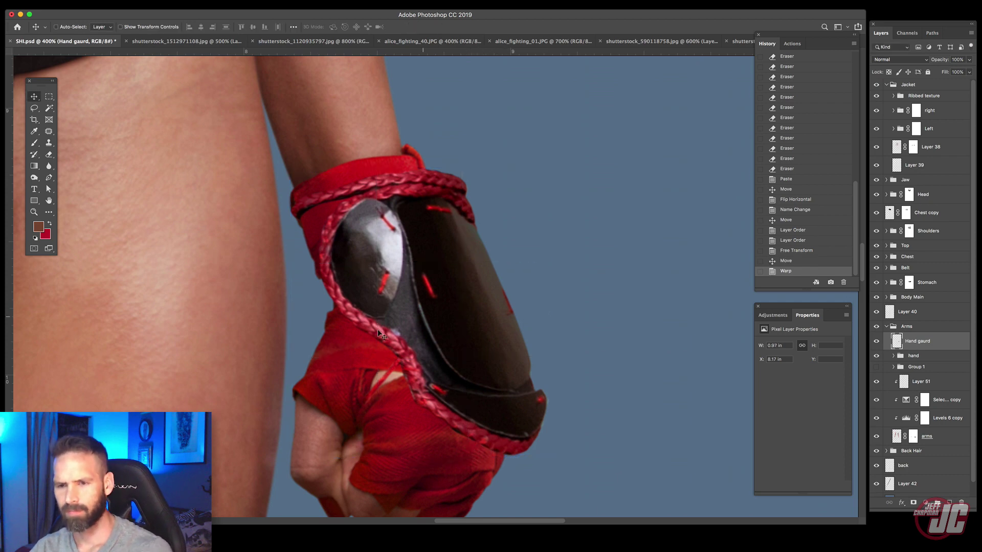
Step: Add a new layer above Layer 50 in the hand group as a clipping mask with Multiply blending
scroll(409, 351, "down", 3)
left_click(899, 358)
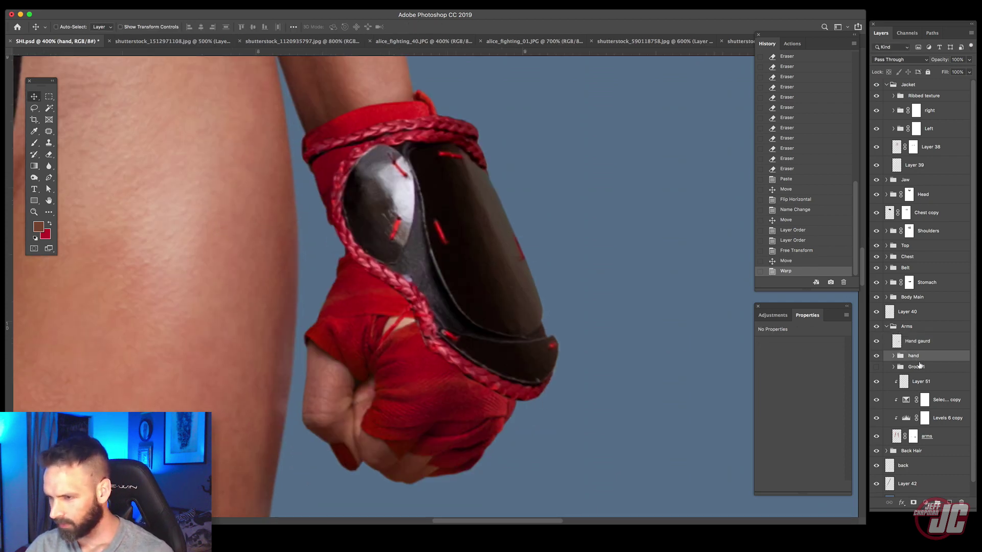
left_click(894, 356)
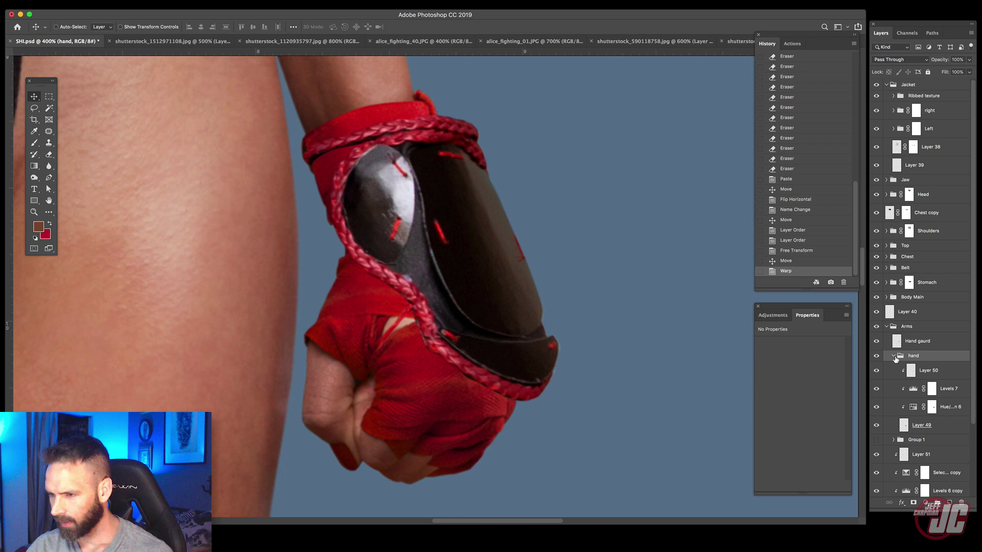
left_click(942, 373)
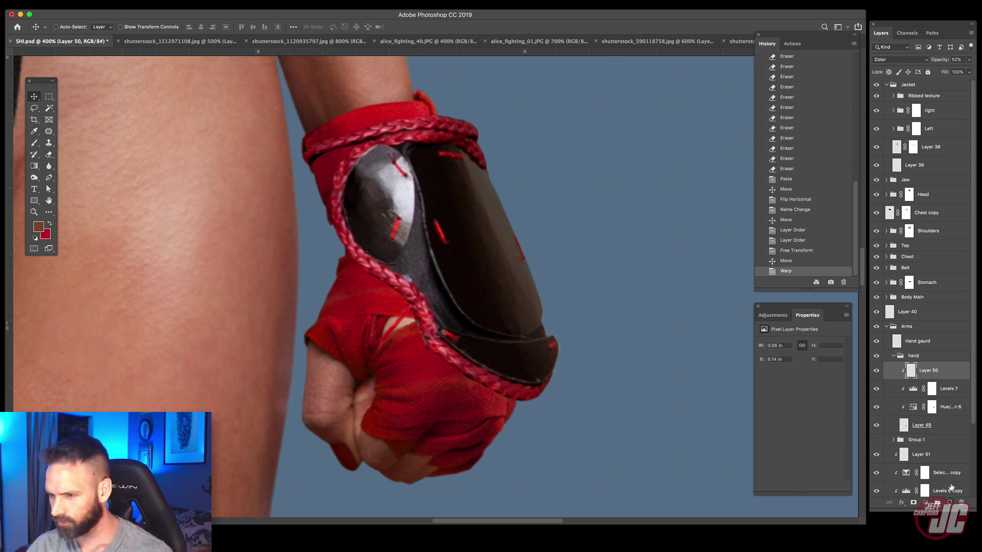
left_click(949, 503)
right_click(942, 371)
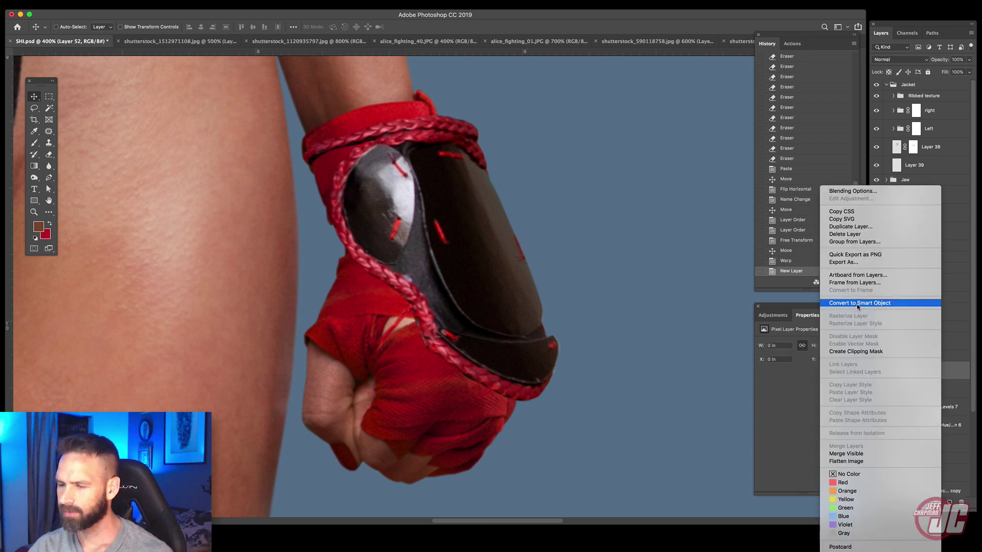
left_click(856, 352)
left_click(890, 59)
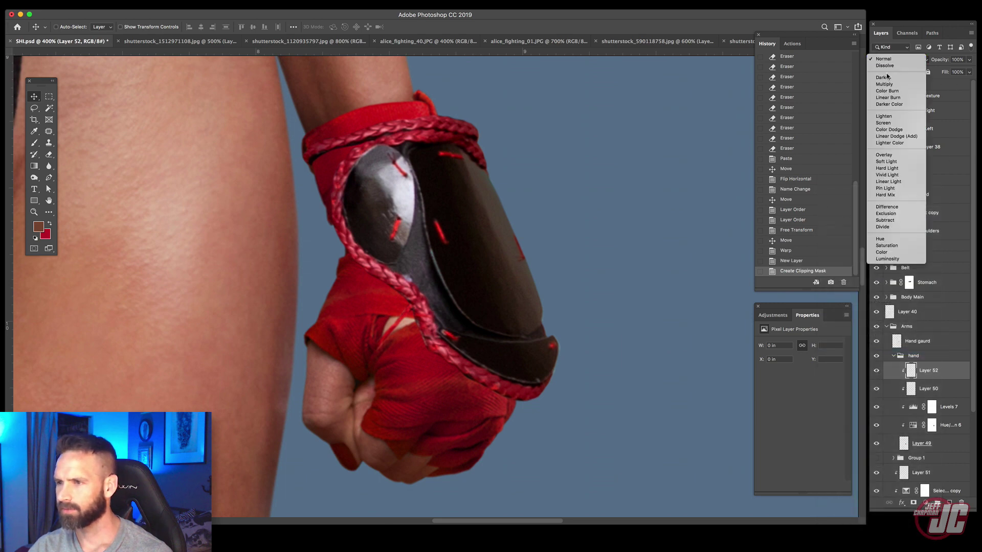
left_click(885, 84)
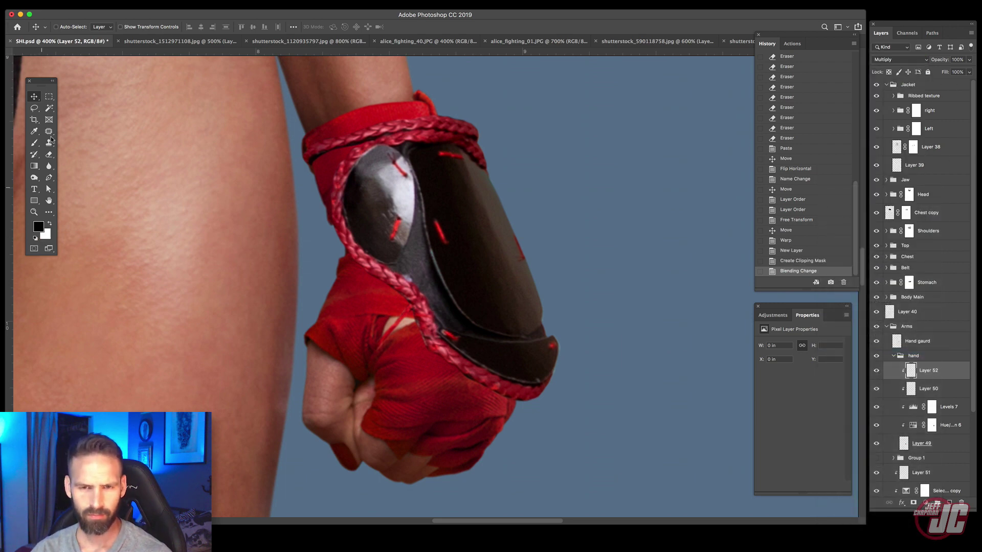
Step: Paint a black shadow on the wrap along the guard's braided edge with a soft round brush at 40% opacity
left_click(35, 143)
right_click(388, 199)
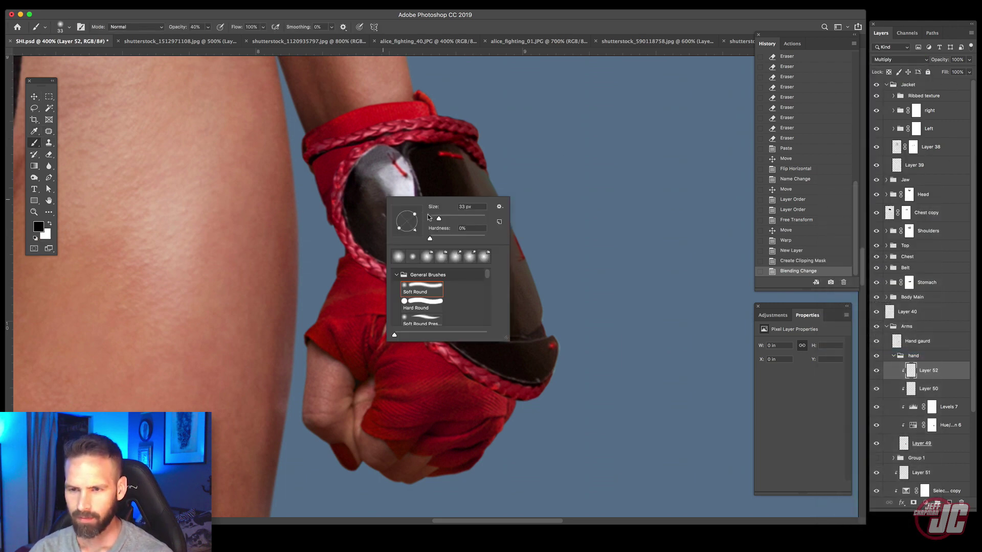
left_click(208, 27)
mouse_move(359, 170)
left_mouse_down()
mouse_move(352, 202)
mouse_move(367, 244)
mouse_move(401, 275)
mouse_move(391, 284)
mouse_move(439, 320)
left_mouse_up()
left_click_drag(441, 324, 415, 301)
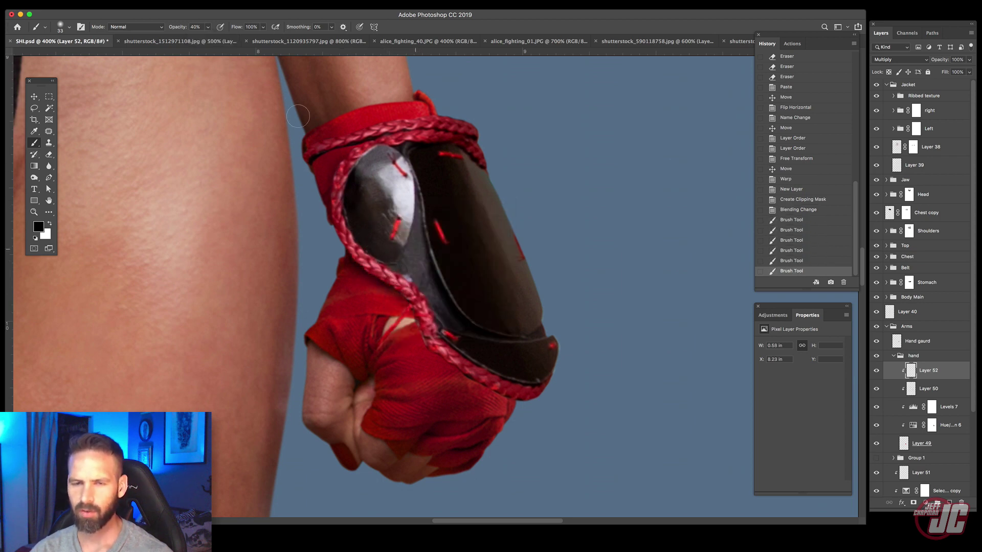
Step: Reduce the brush opacity to 23% and build up the shading around the guard's braid, lower edge and fist wrap
left_click(208, 27)
left_click_drag(207, 38, 199, 38)
left_click_drag(353, 171, 402, 141)
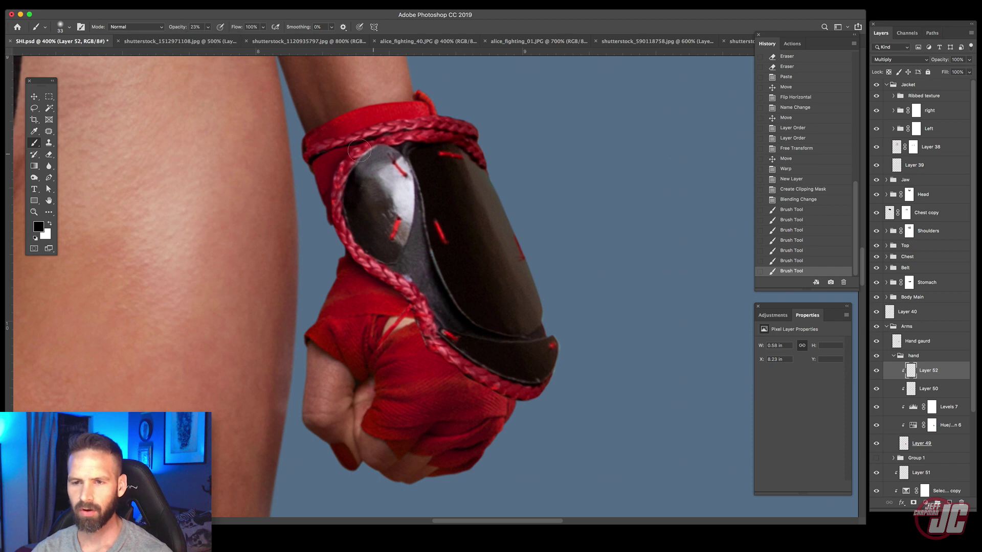
mouse_move(425, 292)
left_mouse_down()
mouse_move(444, 342)
mouse_move(453, 332)
mouse_move(527, 384)
left_mouse_up()
left_click_drag(444, 355, 542, 383)
left_click_drag(473, 378, 518, 377)
left_click_drag(518, 377, 547, 358)
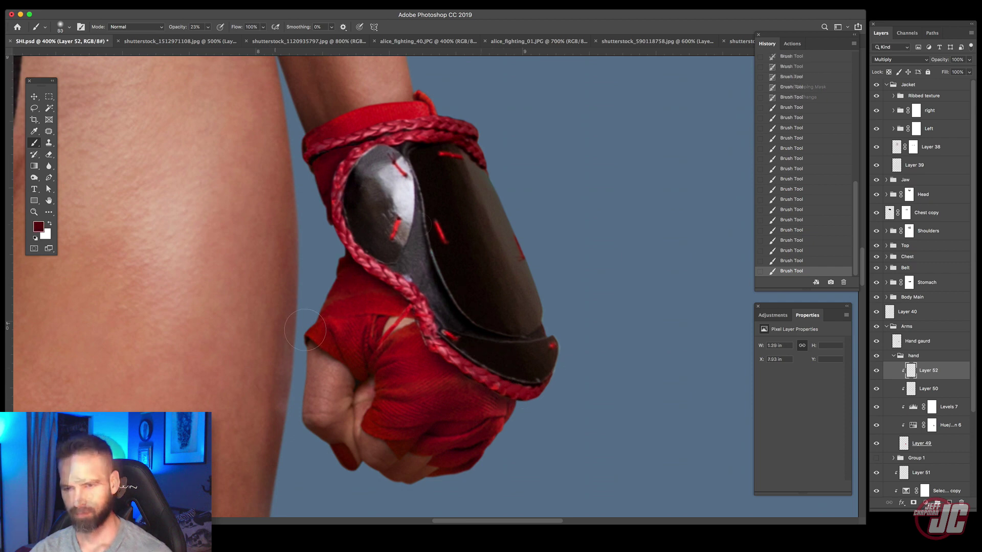
Step: Examine how the shaded hand guard looks against the whole figure
left_click(34, 212)
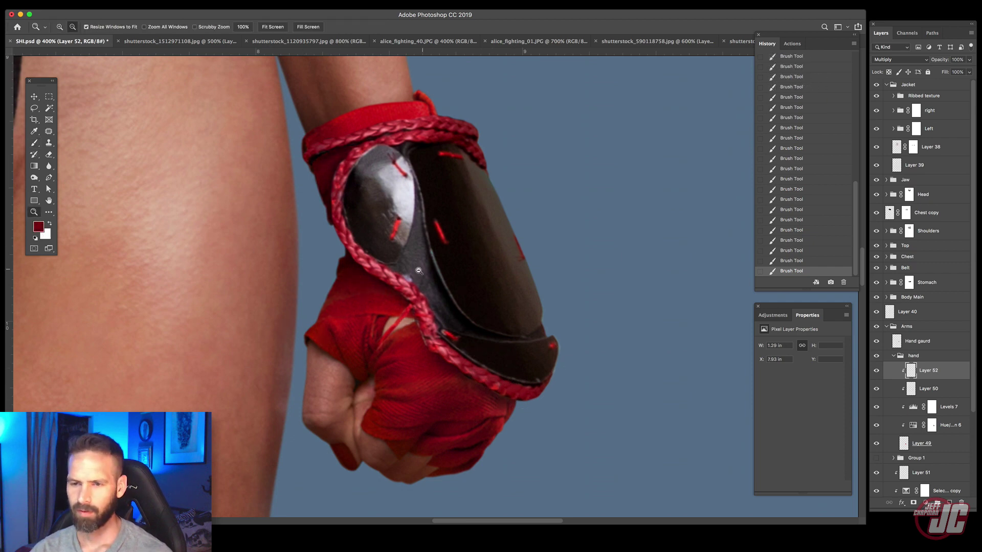
left_click(418, 270, "alt")
left_click(419, 276, "alt")
left_click(420, 284, "alt")
left_click(420, 291, "alt")
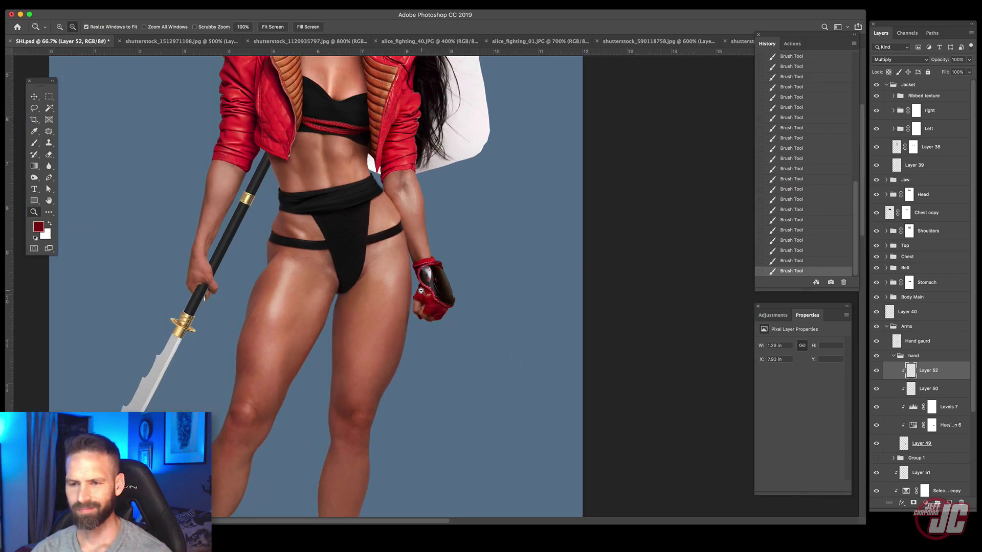
left_click(429, 297, "alt")
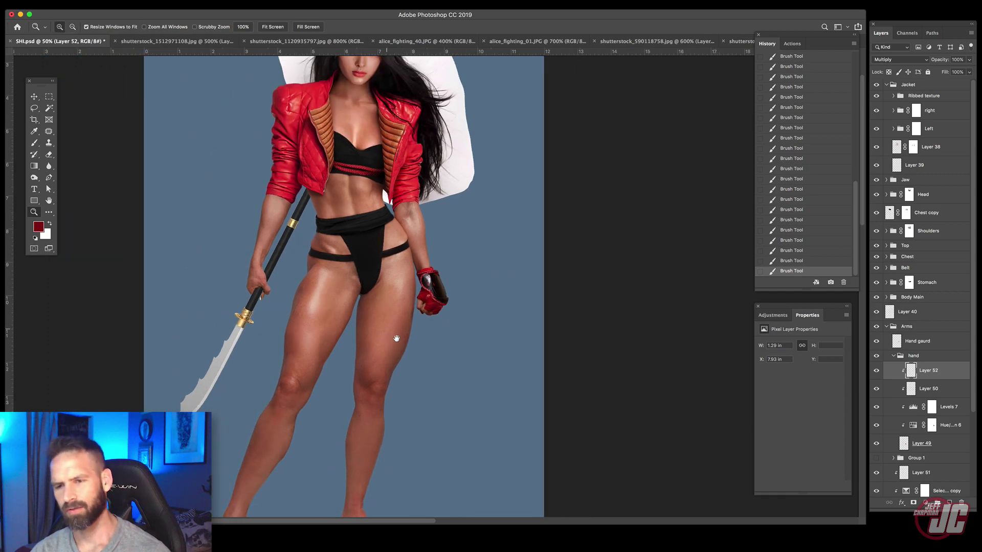
left_click_drag(396, 338, 451, 382)
left_click(470, 352)
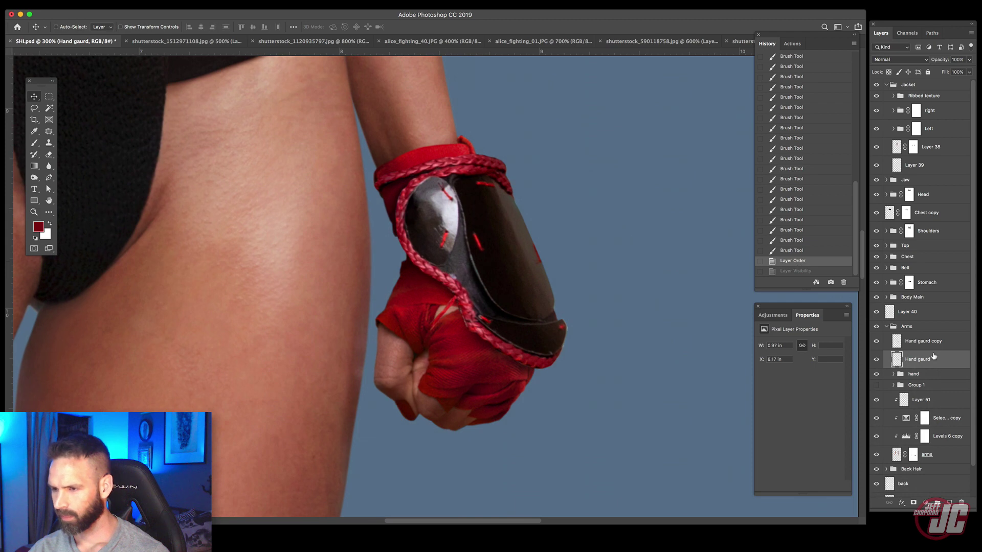
Step: Duplicate the Hand gaurd layer, hide the duplicate and warp the original to fit the fist more closely
key("super+z")
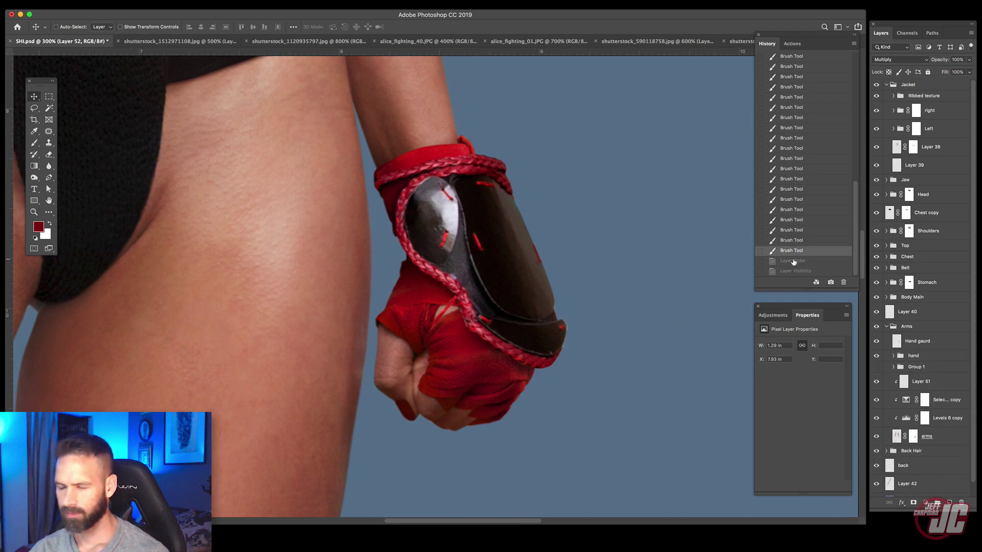
key("super+shift+z")
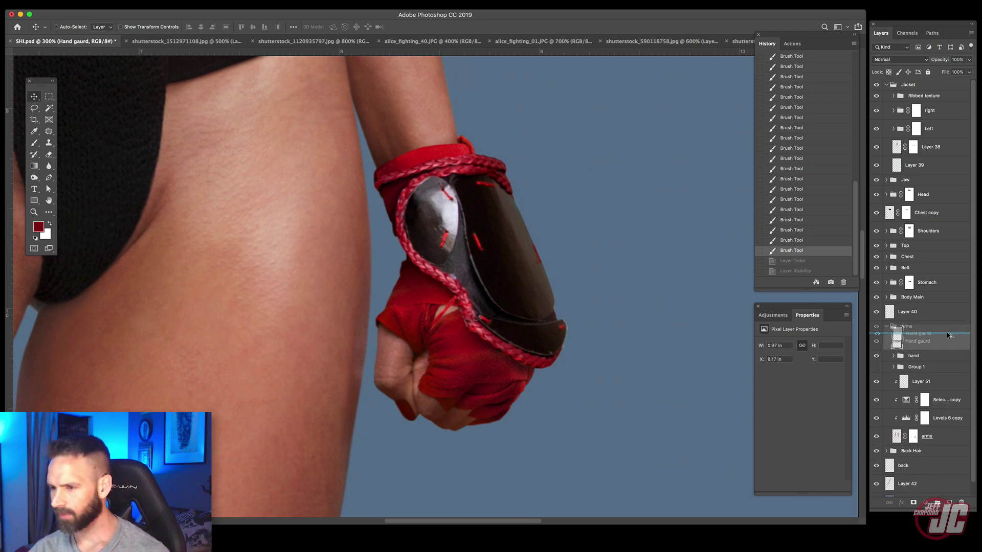
left_click(877, 341)
left_click(916, 359)
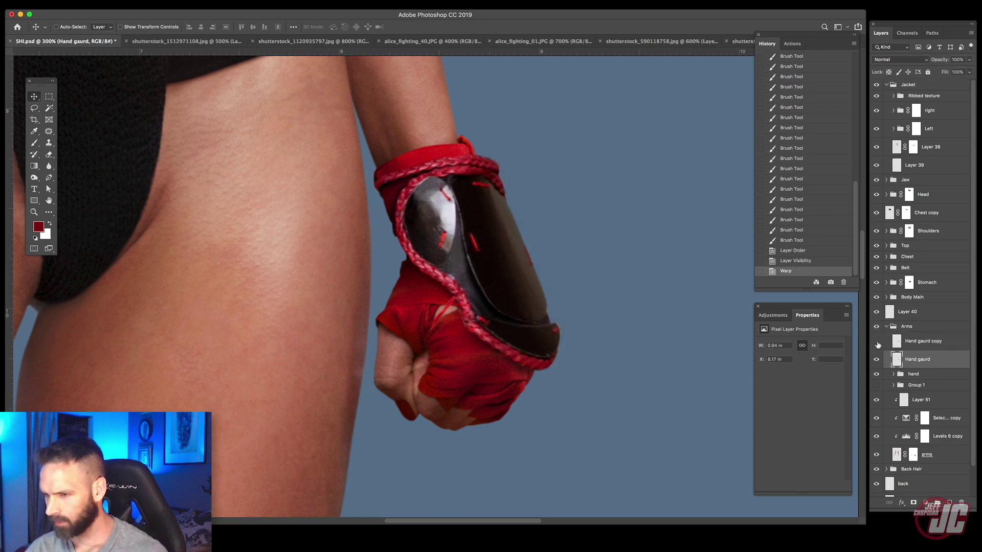
Step: Show the Hand gaurd copy layer and move its guard across to the hand holding the sword
left_click(877, 342)
left_click(920, 341)
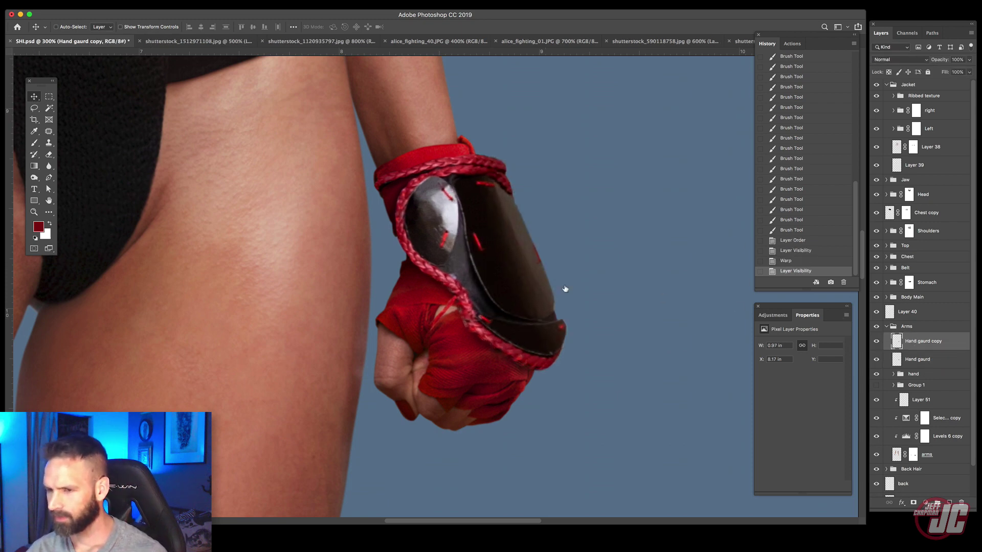
left_click_drag(513, 268, 680, 246)
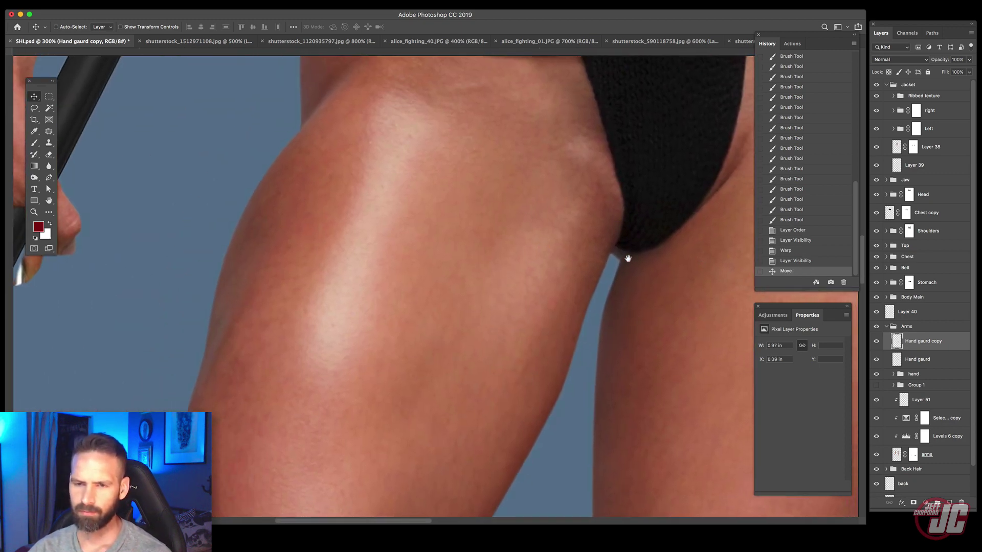
left_click_drag(261, 282, 691, 306)
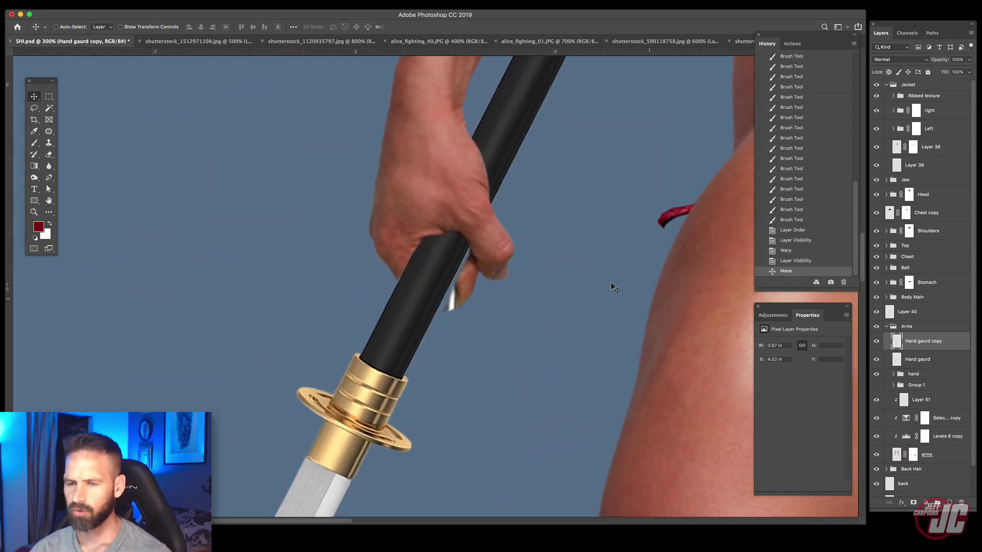
left_click_drag(634, 288, 266, 245)
left_click_drag(398, 344, 397, 263)
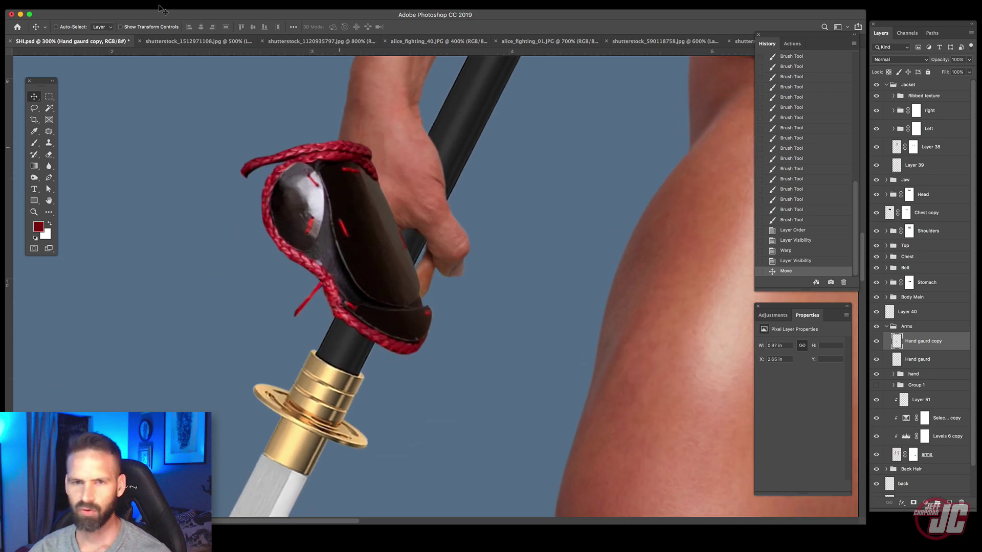
Step: Flip the hand guard copy horizontally, position it over the back of the sword hand and begin a Free Transform
left_click(21, 0)
mouse_move(45, 175)
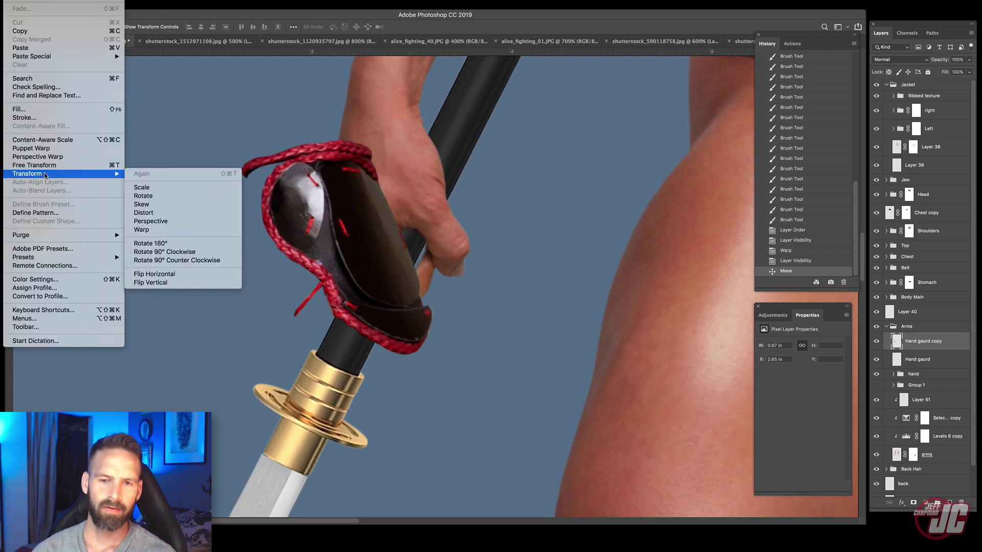
left_click(161, 273)
left_click_drag(360, 407, 355, 518)
left_click_drag(373, 363, 415, 268)
key("super+t")
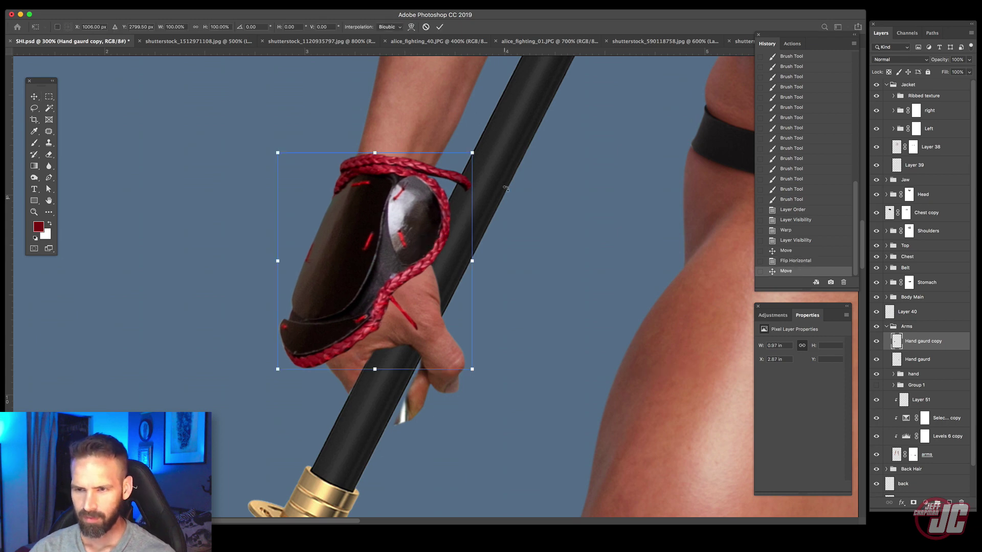
Step: Rotate the copied hand guard counterclockwise and reposition it over the weapon-holding wrist
left_click_drag(483, 149, 463, 142)
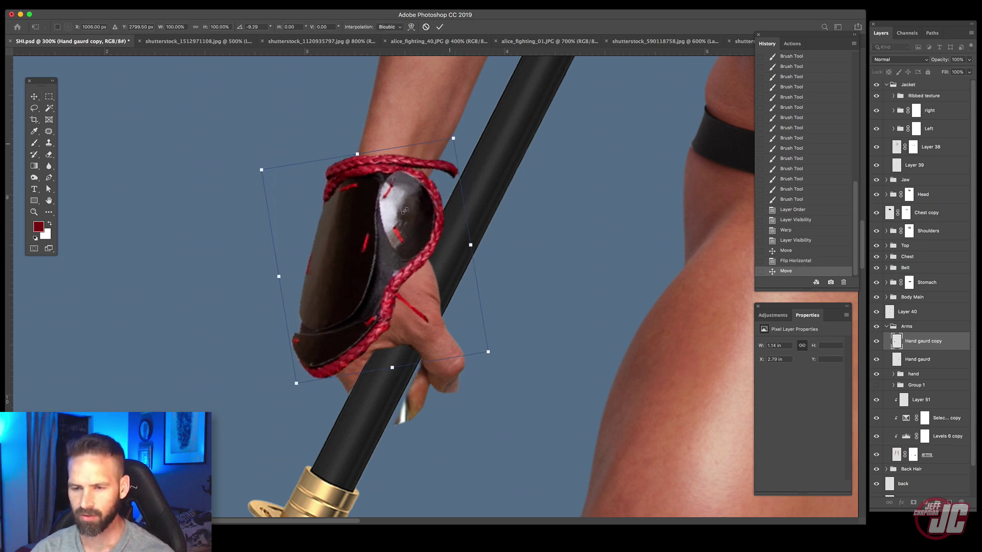
mouse_move(411, 214)
left_mouse_down()
mouse_move(388, 216)
mouse_move(406, 210)
left_mouse_up()
left_click_drag(449, 137, 452, 134)
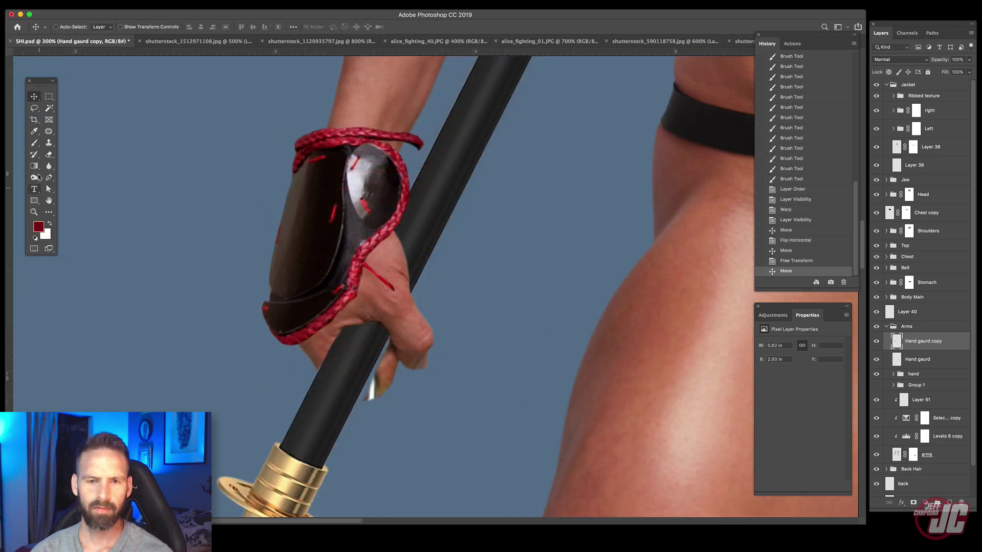
Step: Warp the copied hand guard so its edges follow the contour of the wrist and the back of the hand
mouse_move(66, 176)
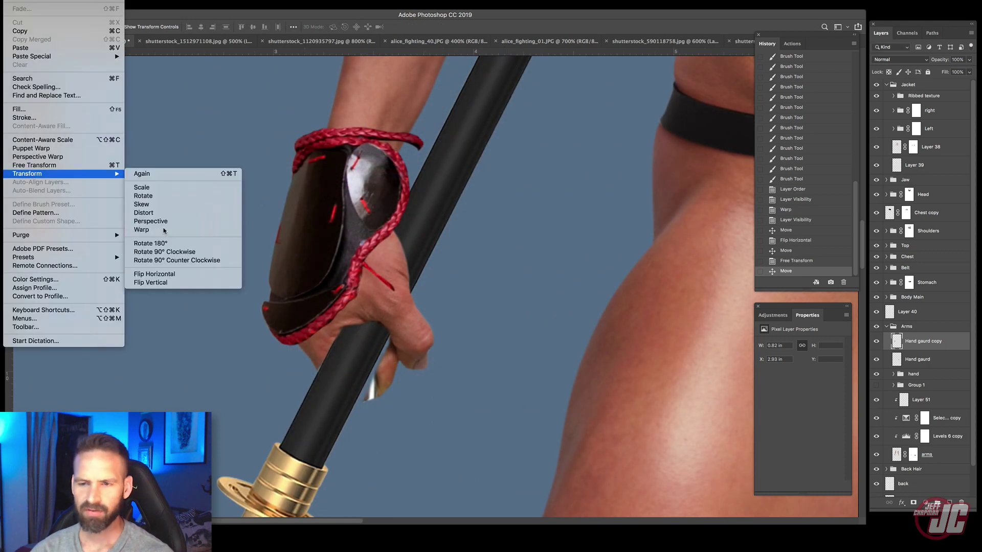
left_click(153, 230)
left_click_drag(351, 275, 329, 269)
left_click_drag(282, 144, 287, 152)
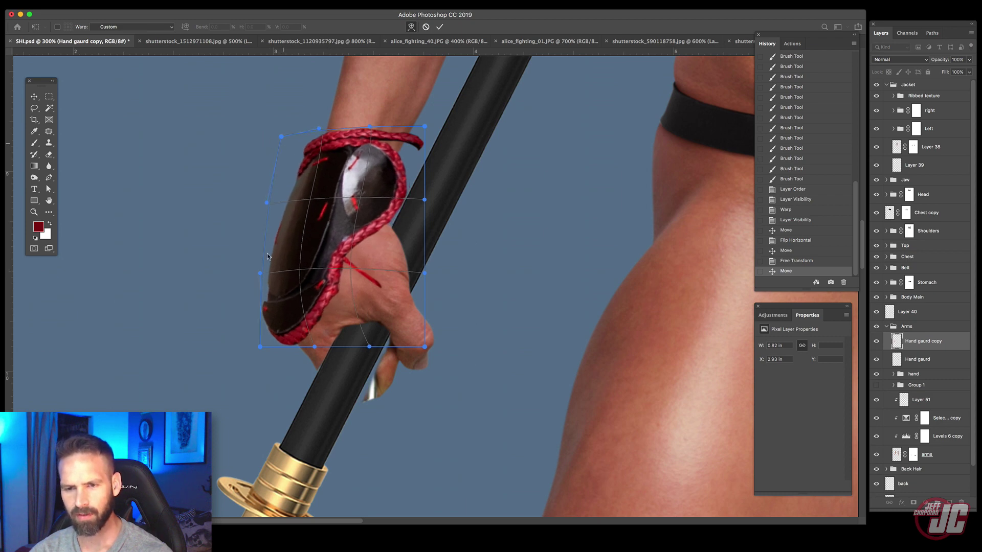
left_click_drag(276, 278, 336, 302)
left_click_drag(398, 177, 398, 177)
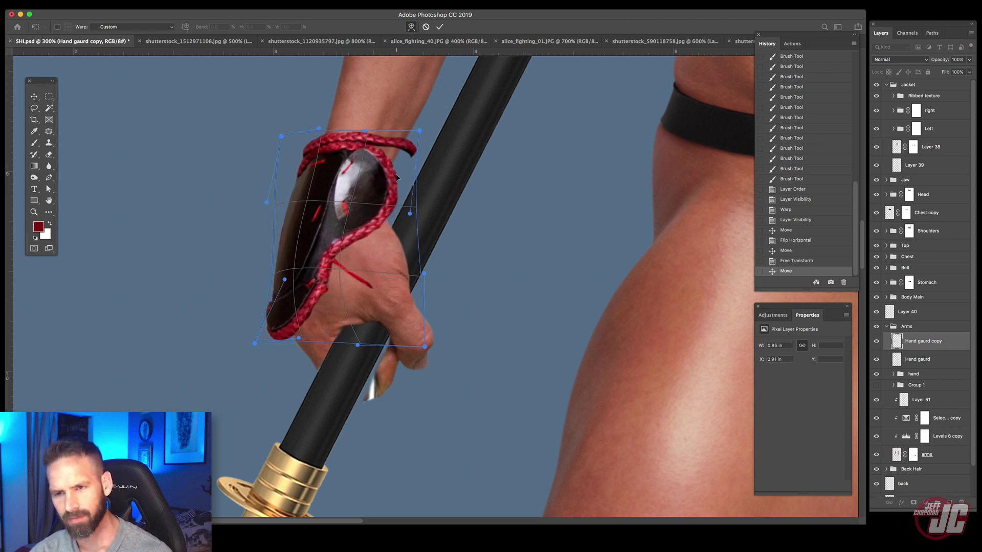
left_click_drag(282, 142, 276, 136)
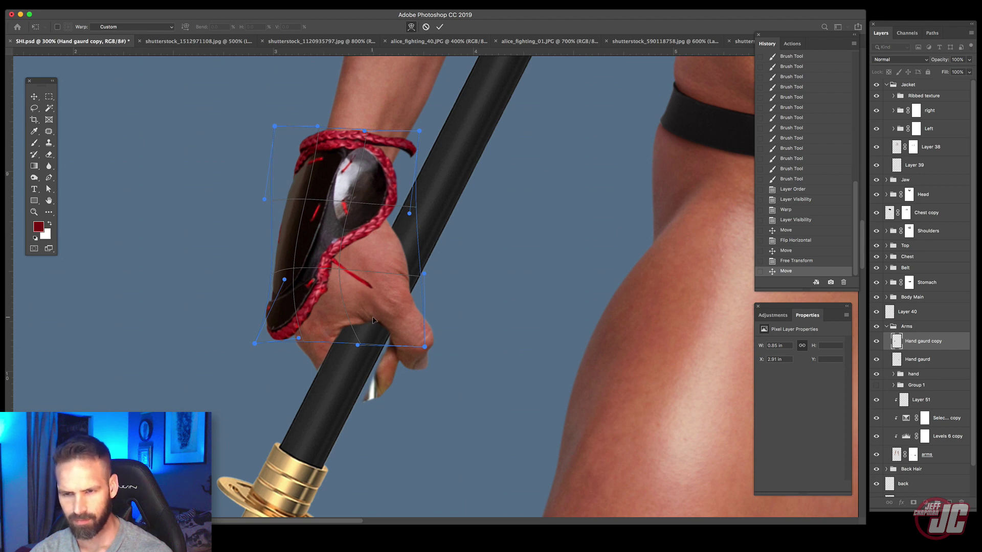
left_click_drag(373, 320, 369, 326)
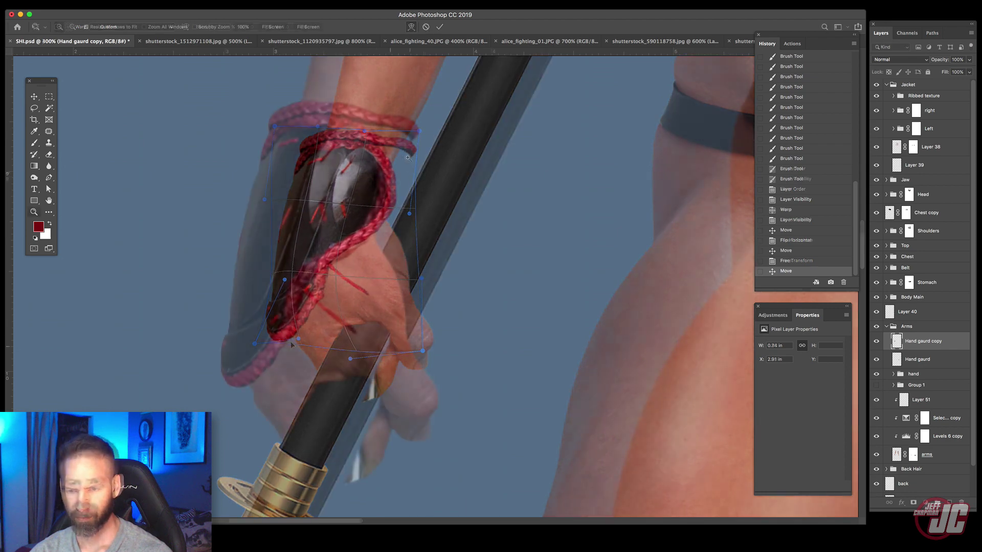
Step: Inspect the fitted hand guard up close and on the full figure
left_click(409, 149)
left_click(409, 150)
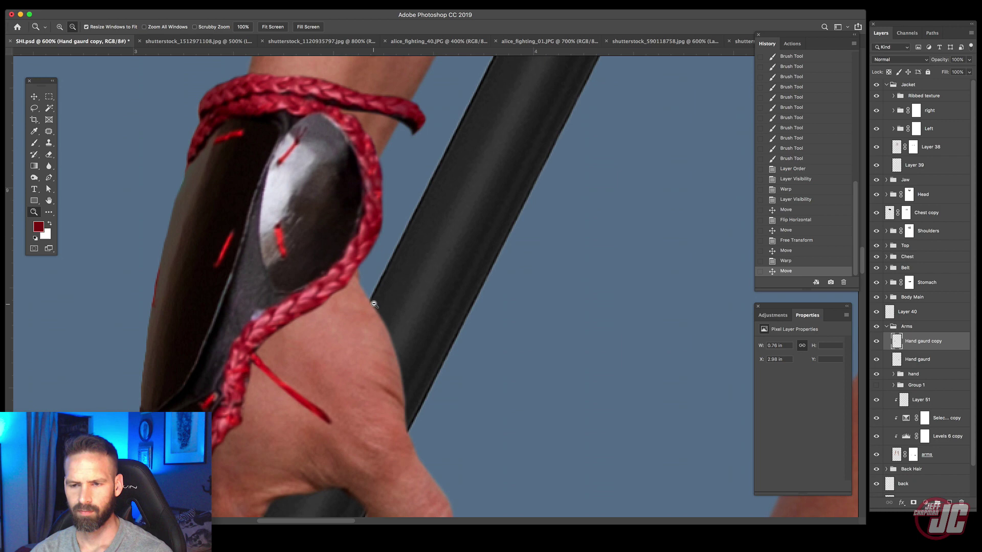
left_click(375, 304, "alt")
left_click(374, 304, "alt")
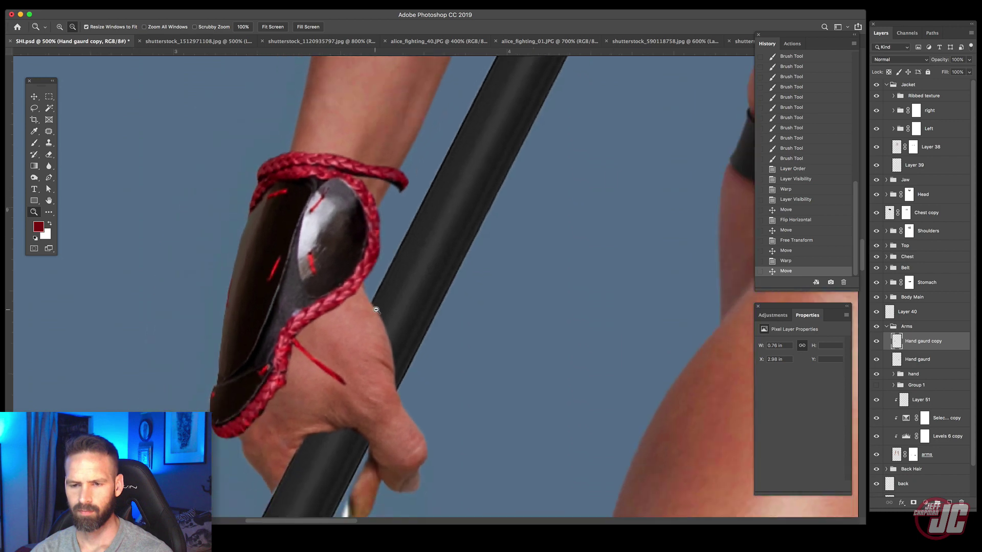
left_click(376, 306, "alt")
left_click(386, 320, "alt")
left_click(386, 321, "alt")
left_click(393, 328, "alt")
left_click(395, 331, "alt")
left_click(395, 331, "alt")
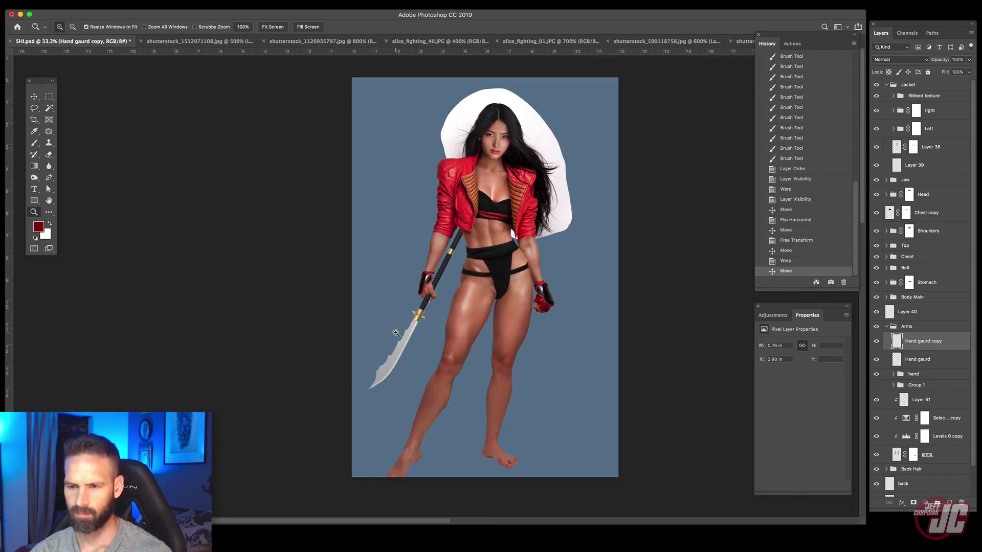
left_click_drag(445, 302, 401, 335)
left_click(398, 319)
left_click(398, 319)
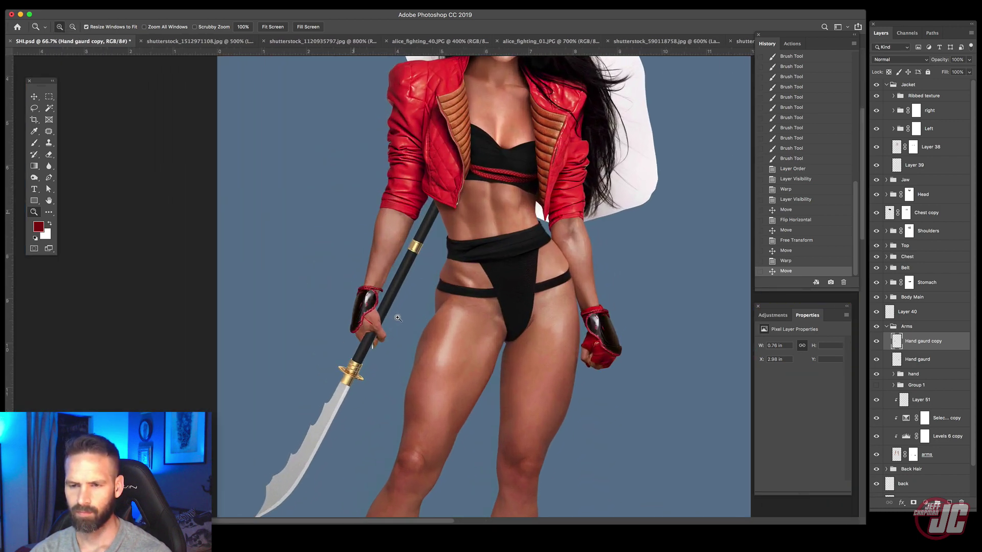
left_click(397, 319)
left_click(394, 317)
left_click_drag(327, 279, 316, 267)
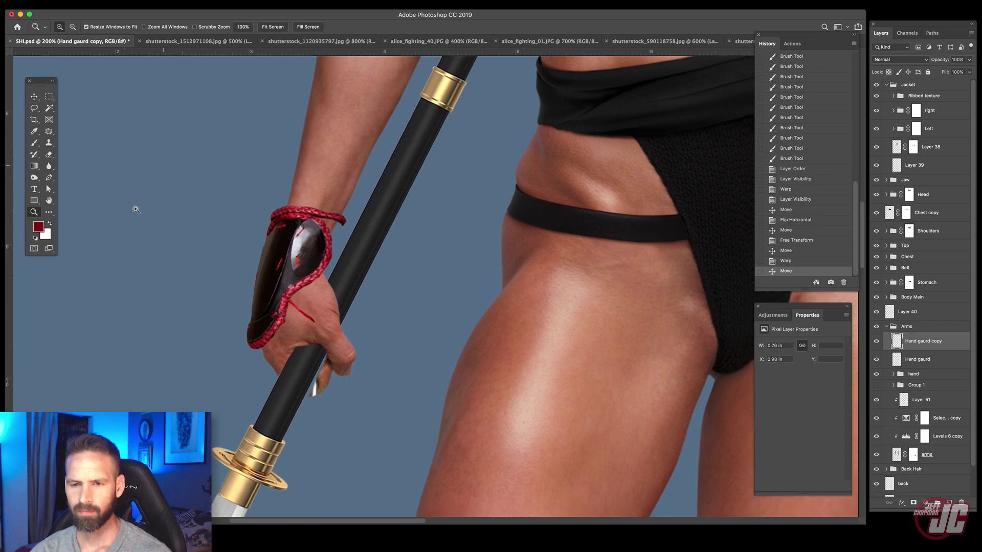
Step: Compare the copied hand guard with the original guard on the opposite arm
left_click_drag(512, 254, 149, 213)
left_click_drag(481, 270, 234, 252)
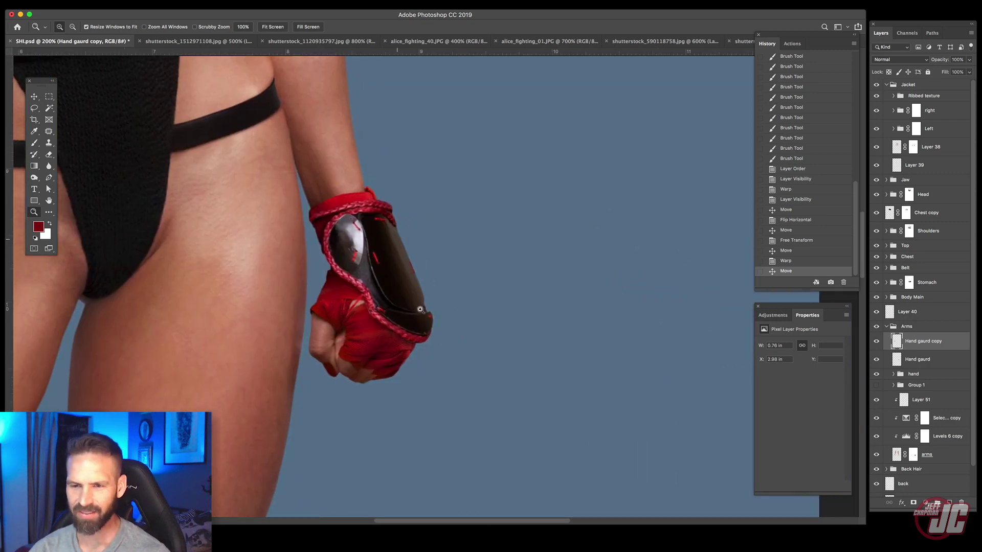
left_click_drag(300, 272, 605, 268)
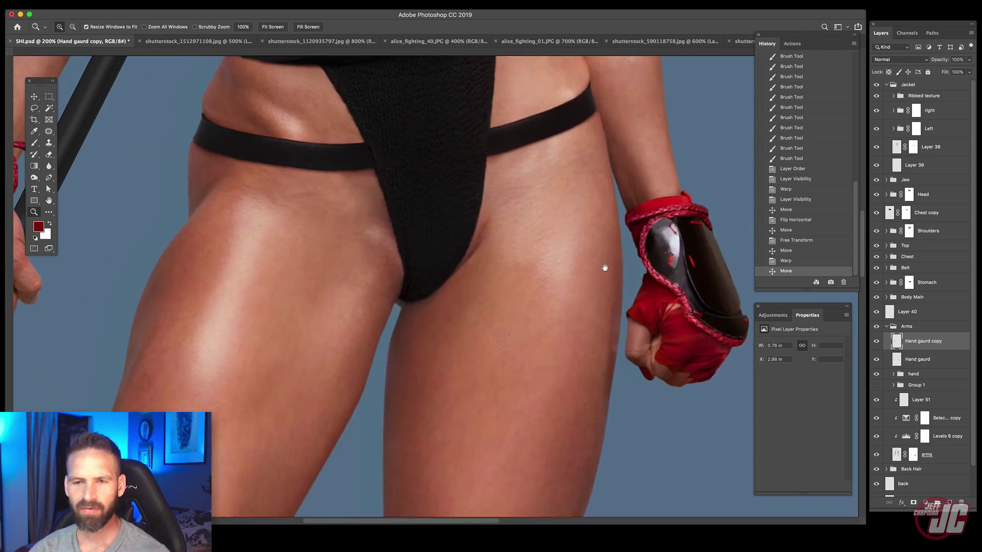
left_click_drag(425, 281, 506, 281)
left_click_drag(245, 285, 451, 286)
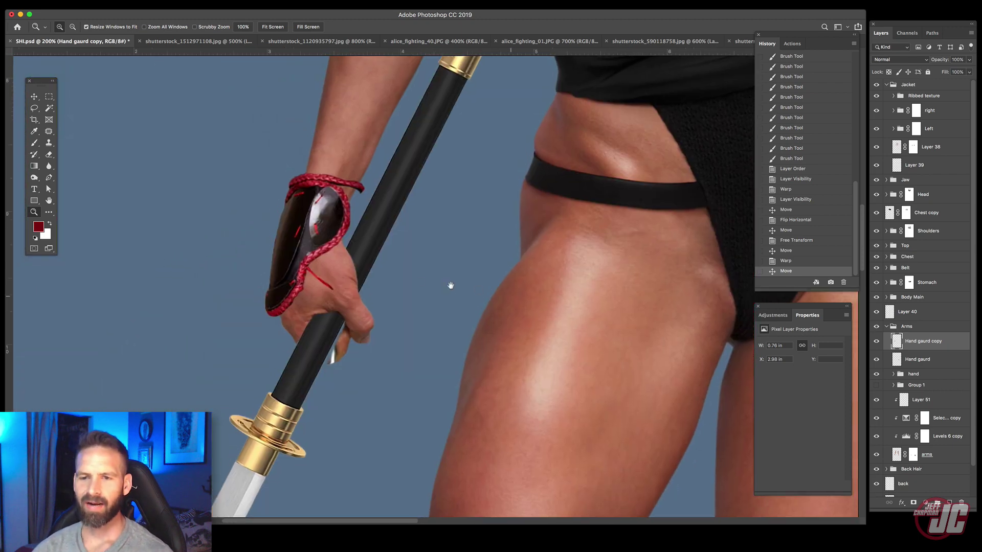
left_click(338, 242)
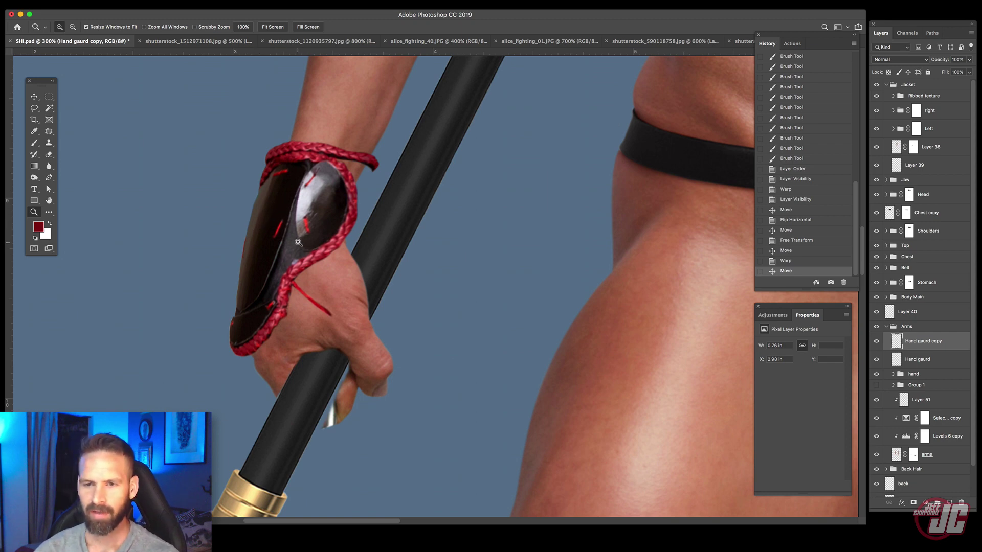
scroll(302, 256, "left", 3)
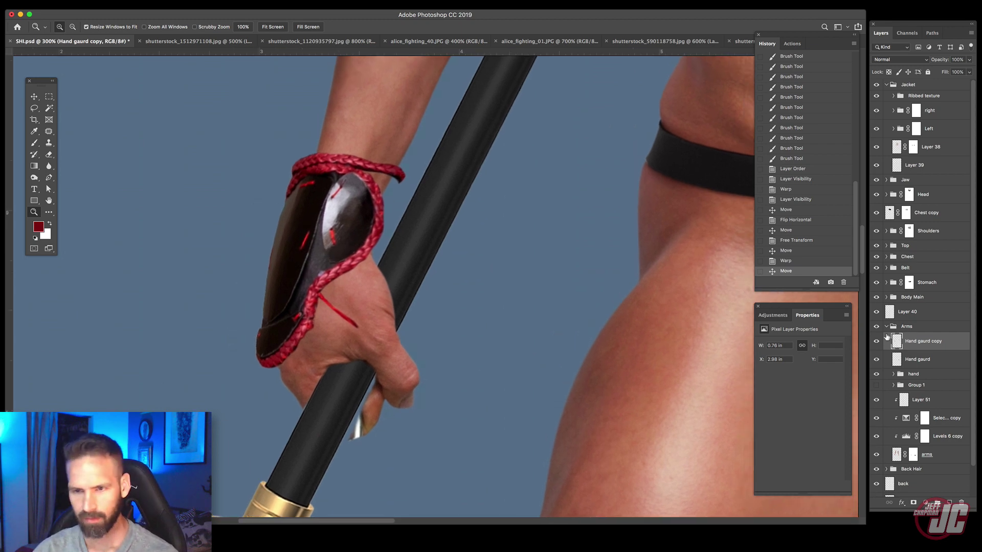
Step: Burn the bright reflection on the copied guard's rounded pad, using a size 43 brush and the Highlights range
left_click(35, 178)
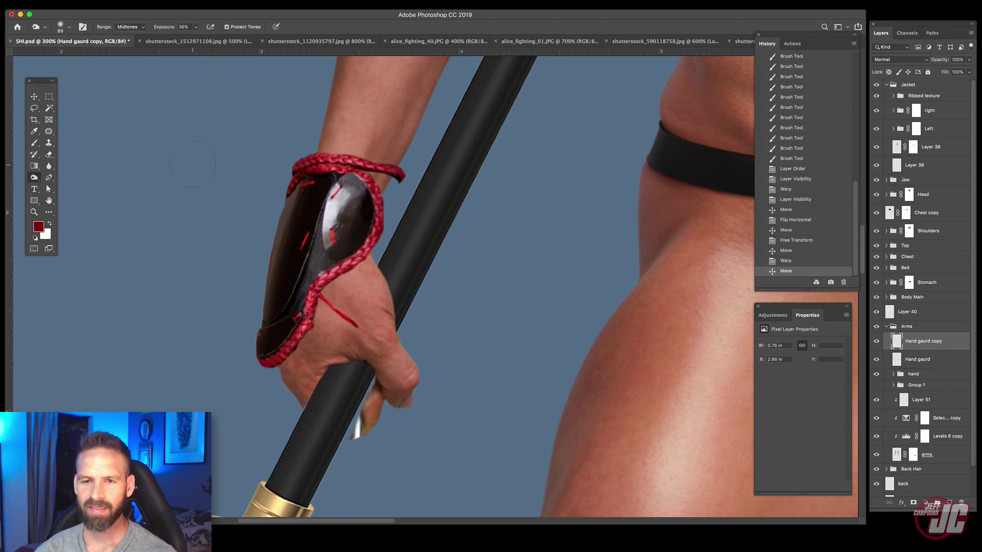
right_click(189, 164)
left_click(125, 28)
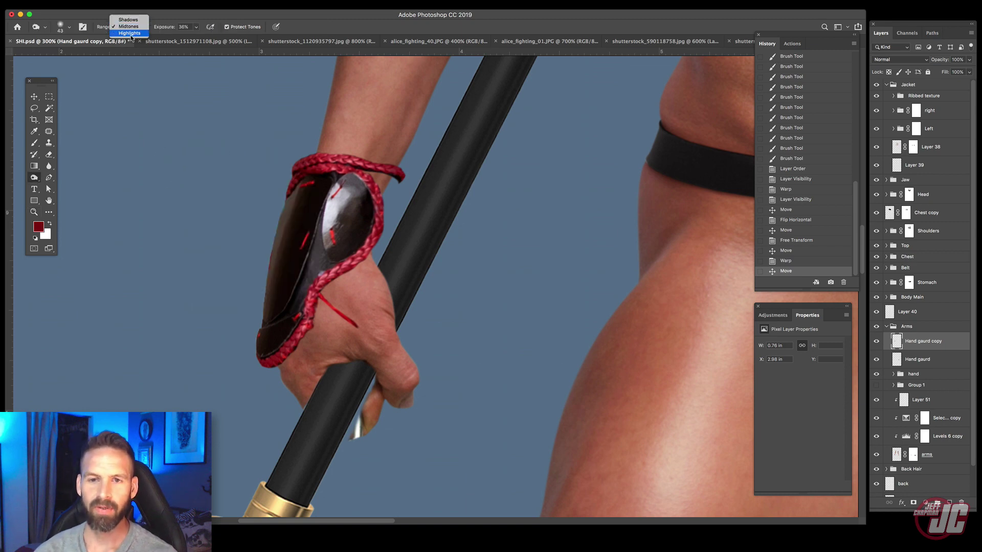
left_click(130, 35)
left_click_drag(339, 179, 330, 230)
mouse_move(331, 226)
left_mouse_down()
mouse_move(340, 197)
mouse_move(332, 225)
left_mouse_up()
mouse_move(336, 204)
left_mouse_down()
mouse_move(336, 247)
mouse_move(340, 199)
mouse_move(314, 182)
mouse_move(327, 193)
left_mouse_up()
Step: Dodge the copied guard's rounded pad with a size 73 brush and the Shadows range
right_click(39, 178)
left_click(68, 177)
right_click(255, 184)
left_click_drag(324, 122, 330, 258)
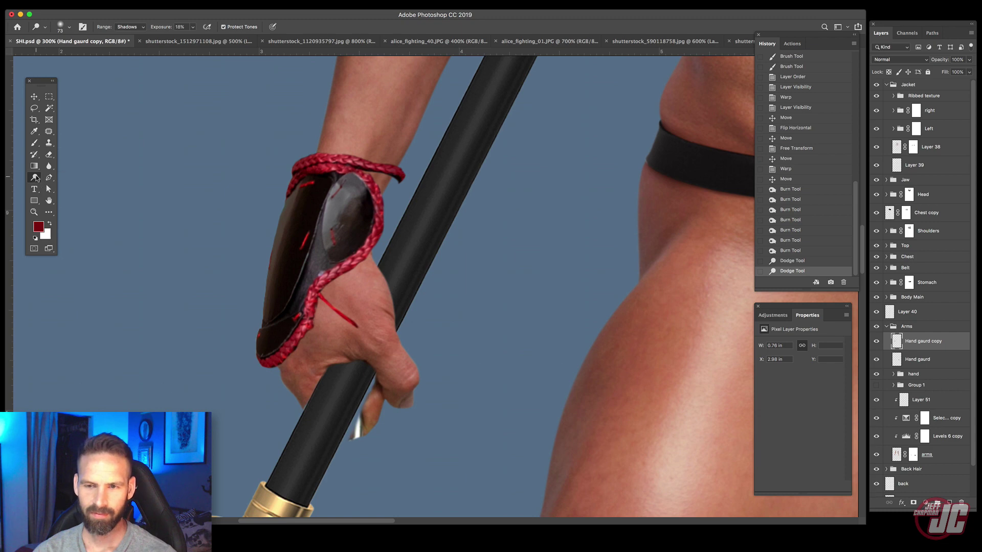
Step: Burn the remaining highlights along the rounded pad's inner and outer edges
right_click(36, 178)
left_click(69, 186)
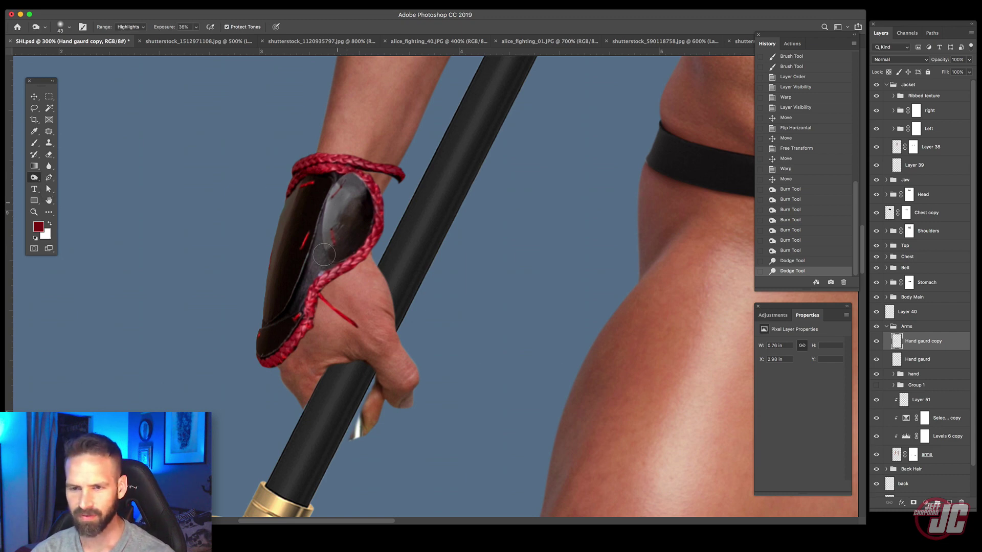
left_click_drag(325, 255, 329, 252)
mouse_move(361, 183)
left_mouse_down()
mouse_move(344, 207)
mouse_move(335, 255)
mouse_move(351, 266)
left_mouse_up()
Step: Set the Burn range to Midtones and darken the copied guard from the pad down toward the braid
left_click(131, 25)
left_click(128, 19)
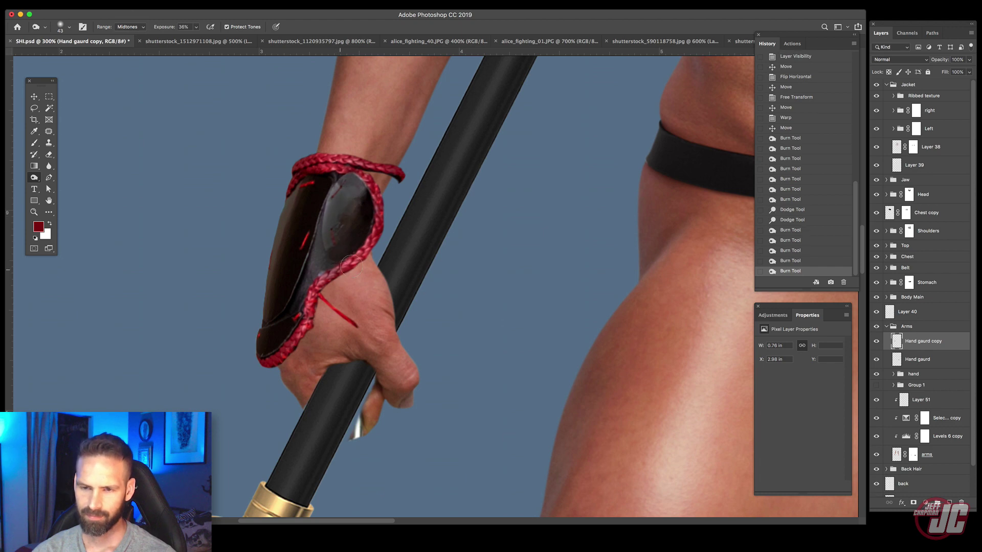
left_click_drag(329, 213, 310, 302)
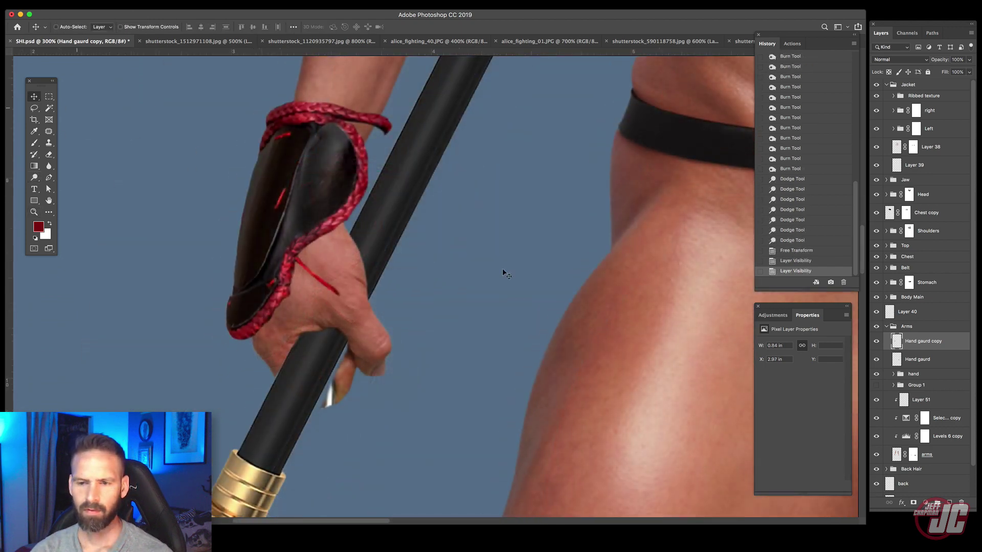
Step: Hide the Hand gaurd copy layer and examine the red wrap on the opposite fist against the bare hand
left_click(876, 341)
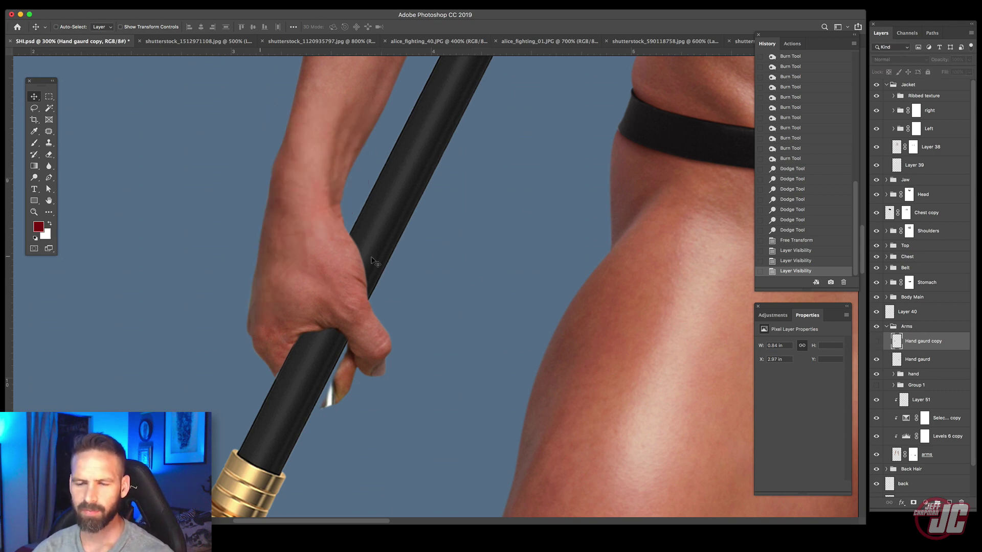
left_click_drag(542, 234, 180, 228)
left_click_drag(634, 282, 329, 270)
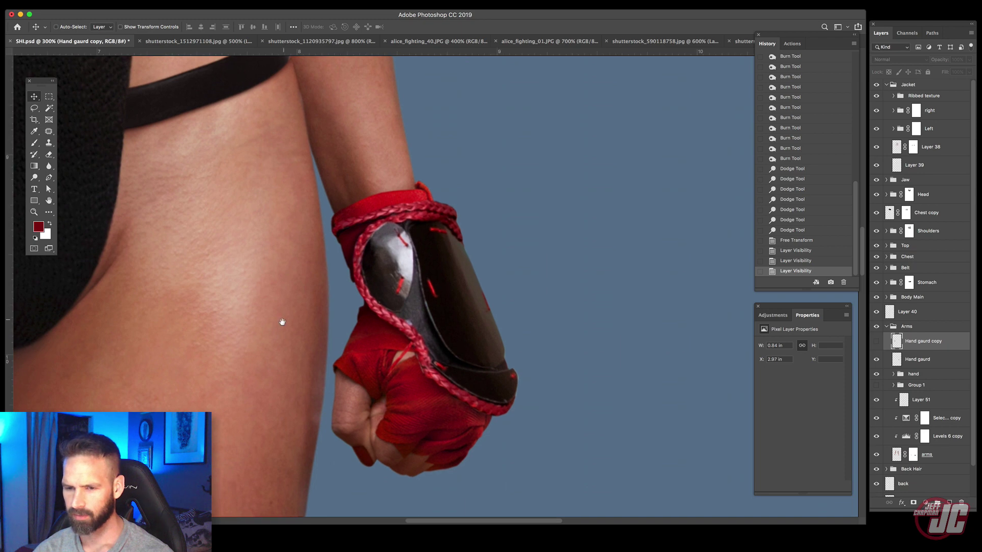
left_click_drag(281, 323, 337, 307)
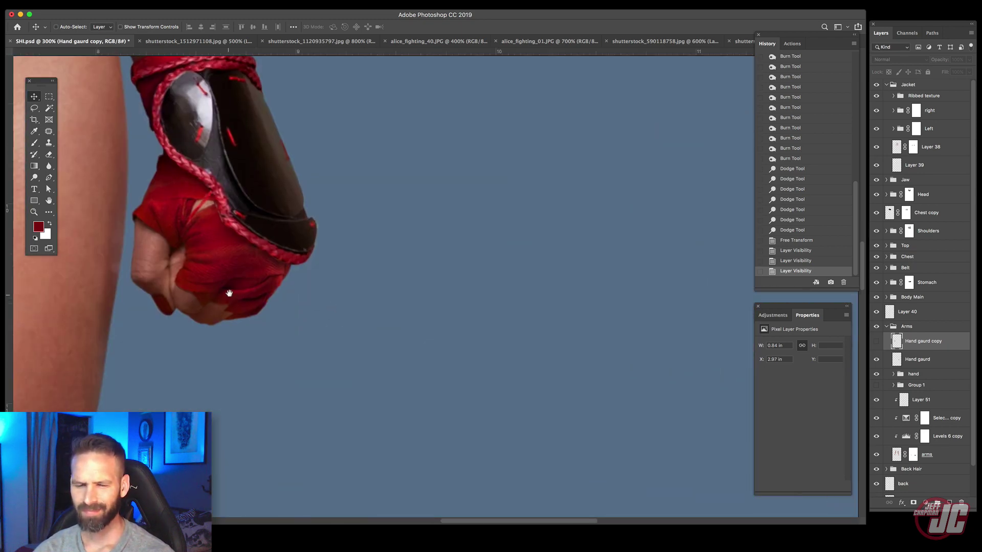
left_click_drag(231, 290, 269, 289)
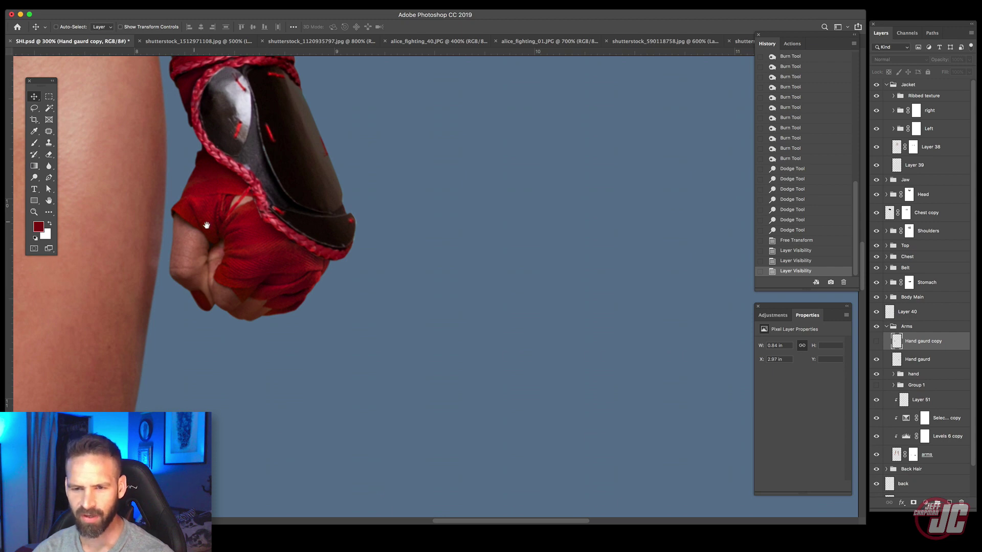
left_click_drag(207, 225, 541, 292)
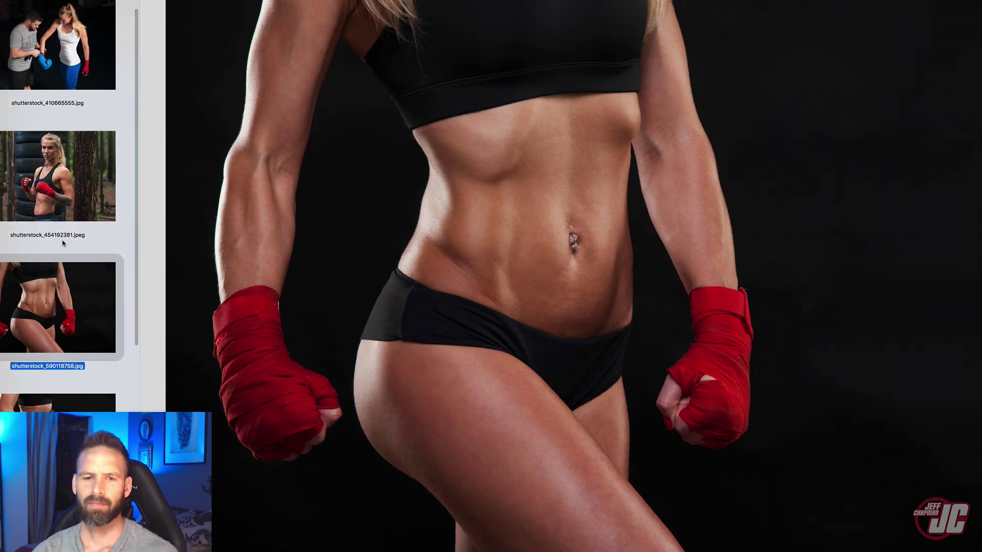
Step: Switch to Preview, choose the reference photo shutterstock_410665555.jpg, and open it in Photoshop
left_click(70, 183)
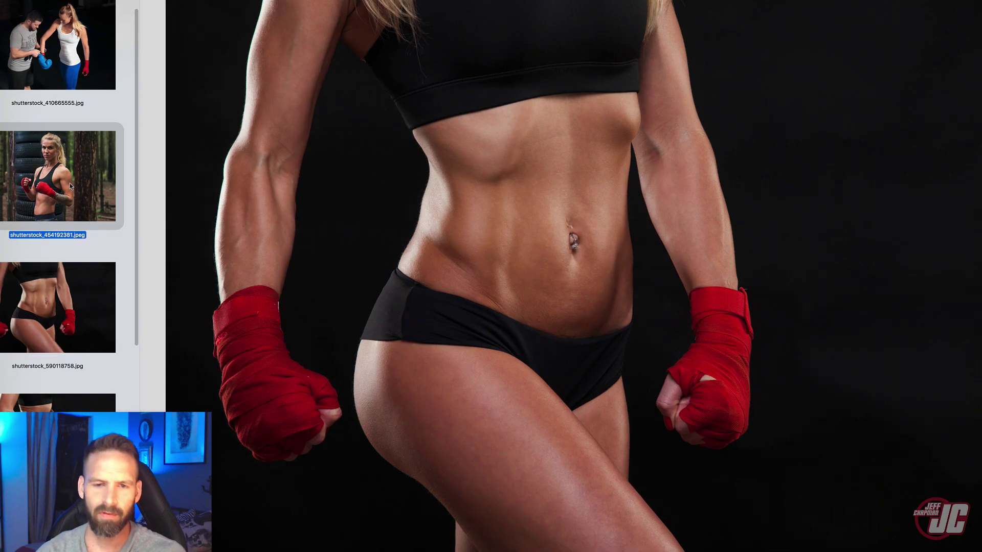
left_click(86, 64)
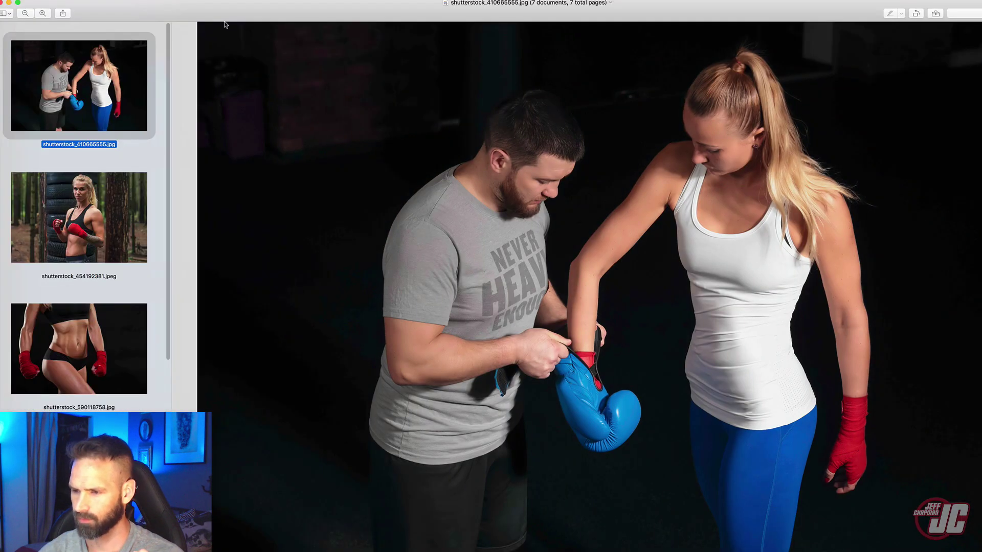
left_click_drag(224, 19, 294, 44)
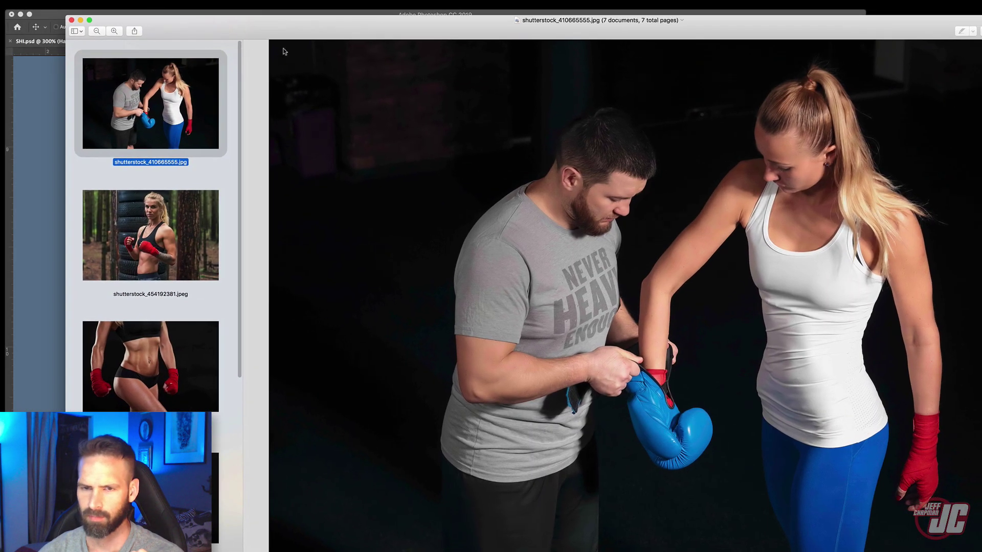
left_click_drag(194, 86, 360, 551)
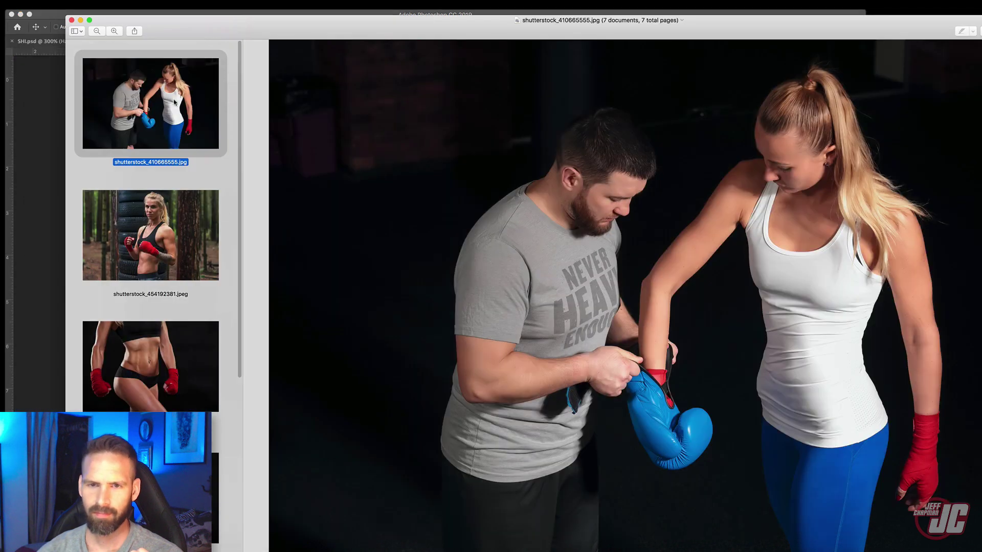
left_click(81, 20)
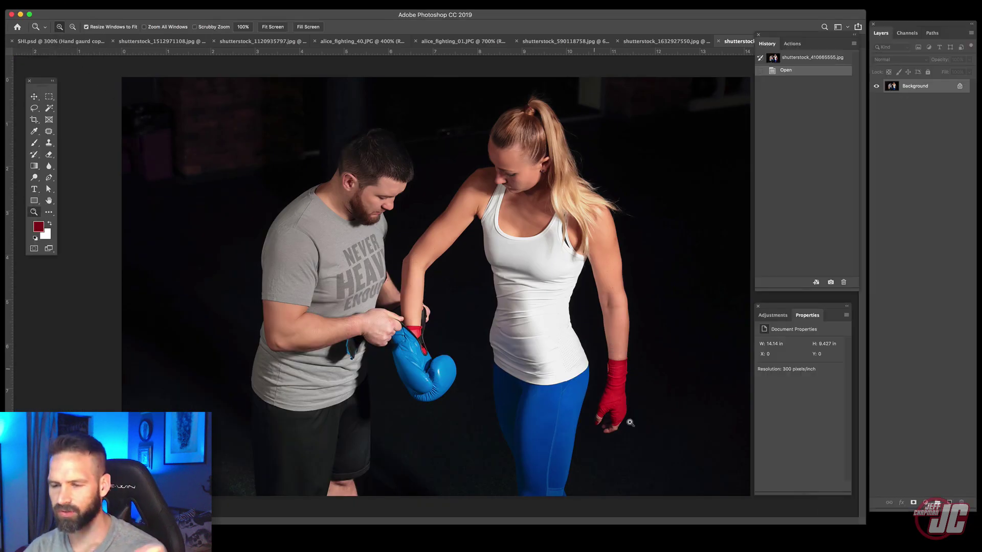
Step: Start a Pen tool path around the red wrap on the woman's lowered hand, tracing the edge at the thumb opening
left_click(676, 440)
left_click(375, 310)
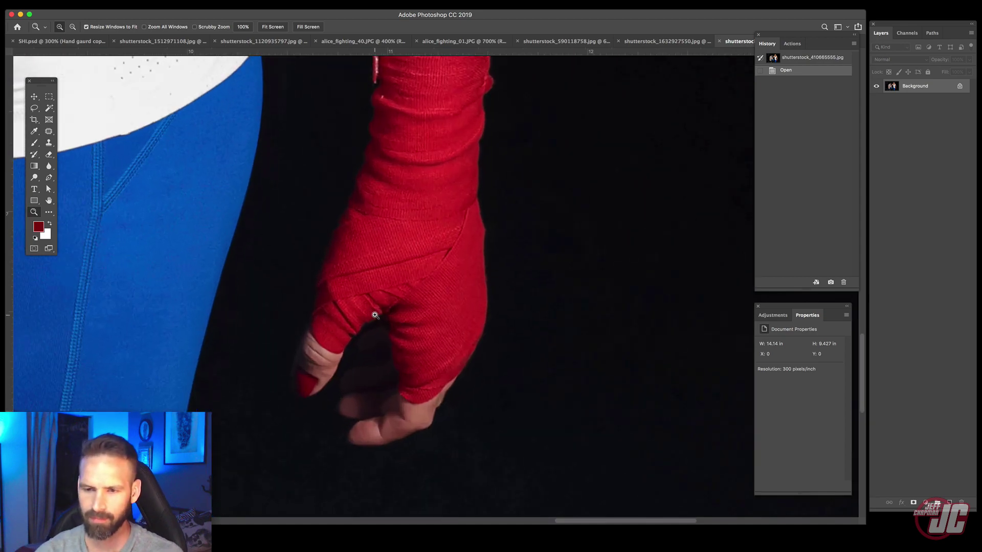
left_click_drag(329, 329, 406, 263)
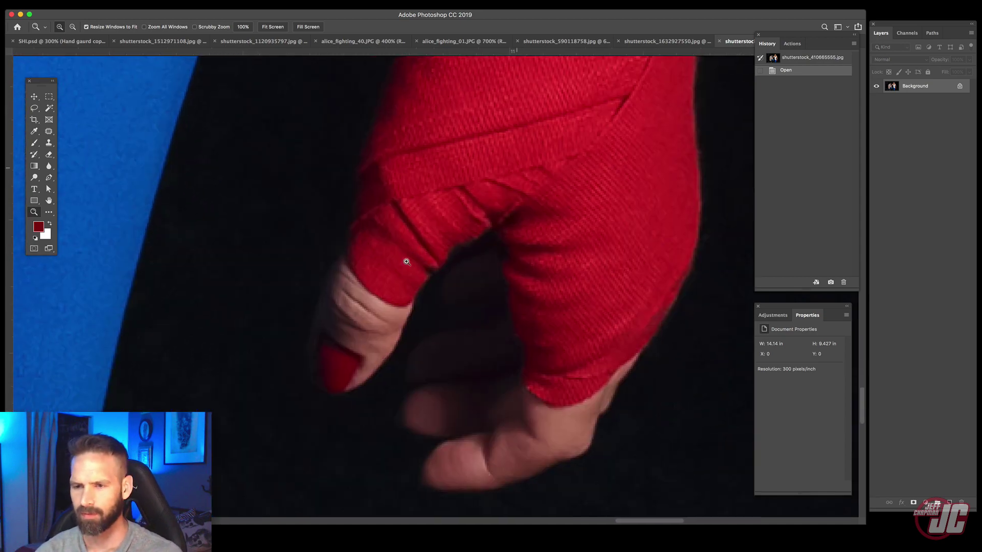
left_click(404, 261)
left_click(48, 178)
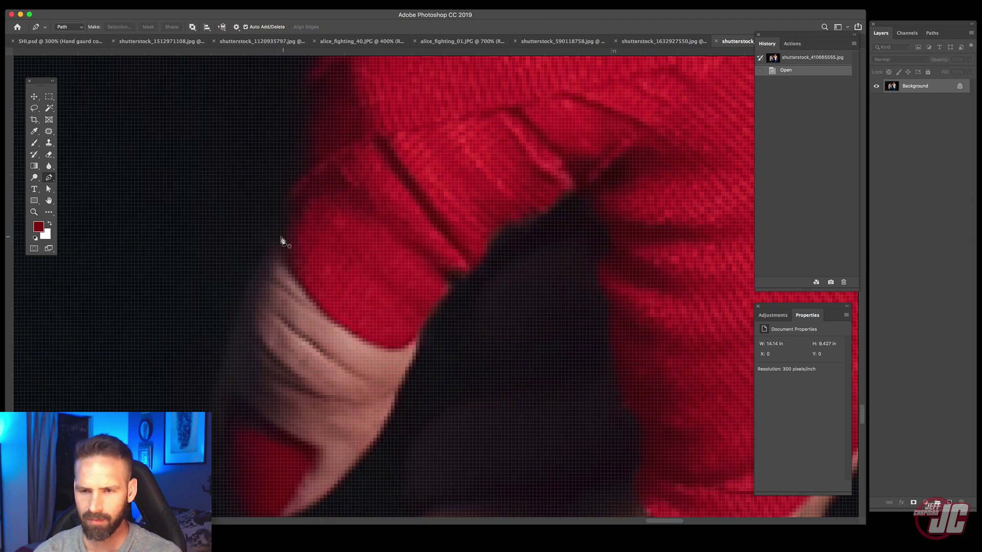
left_click(280, 242)
left_click_drag(323, 306, 406, 348)
left_click(423, 324)
left_click(447, 293)
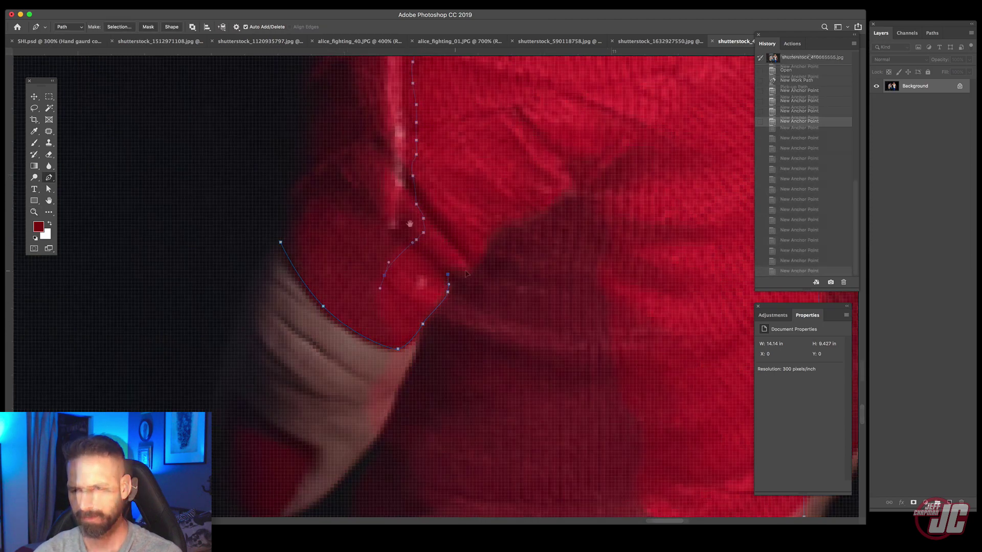
Step: Continue the path along the wrap's bumpy wrist and thumb-side edge, and close it at its starting anchor
left_click_drag(408, 218, 404, 231)
left_click_drag(412, 268, 415, 275)
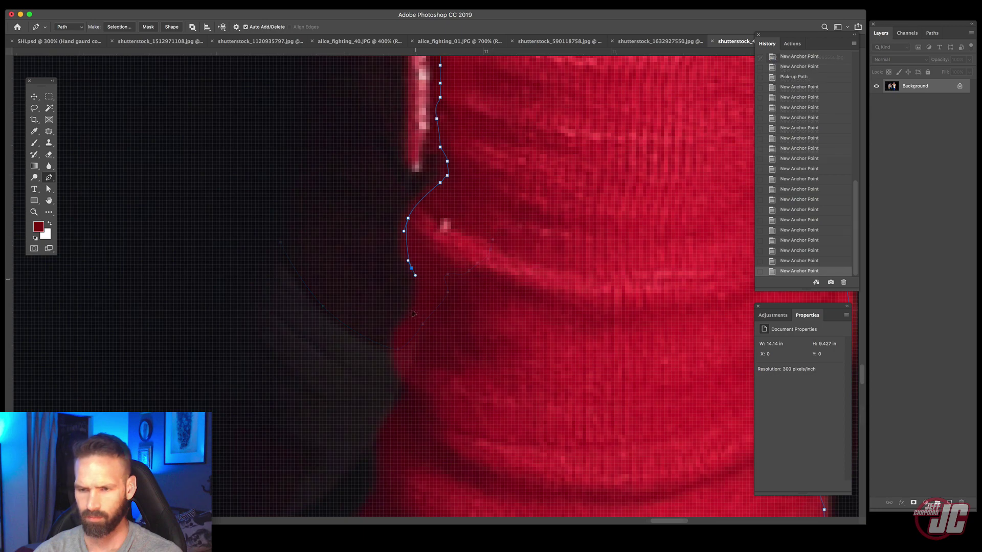
left_click_drag(415, 311, 401, 328)
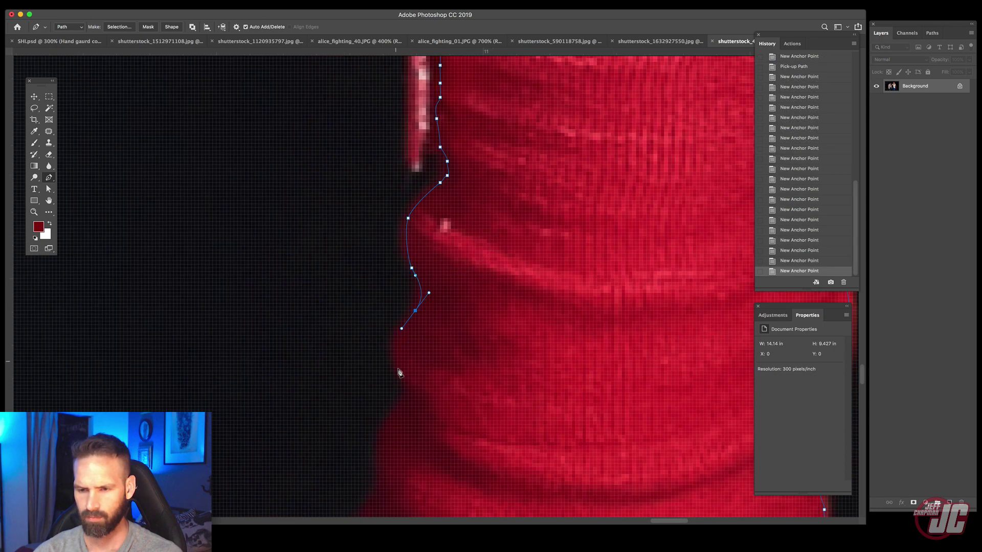
left_click_drag(401, 377, 449, 220)
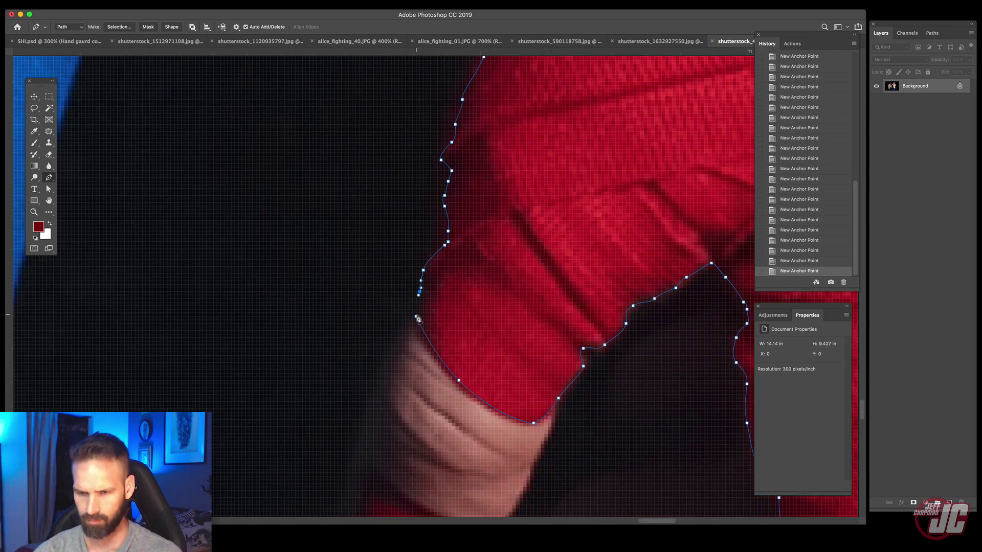
Step: Convert the closed work path into a selection and copy the red wrap
left_click(932, 33)
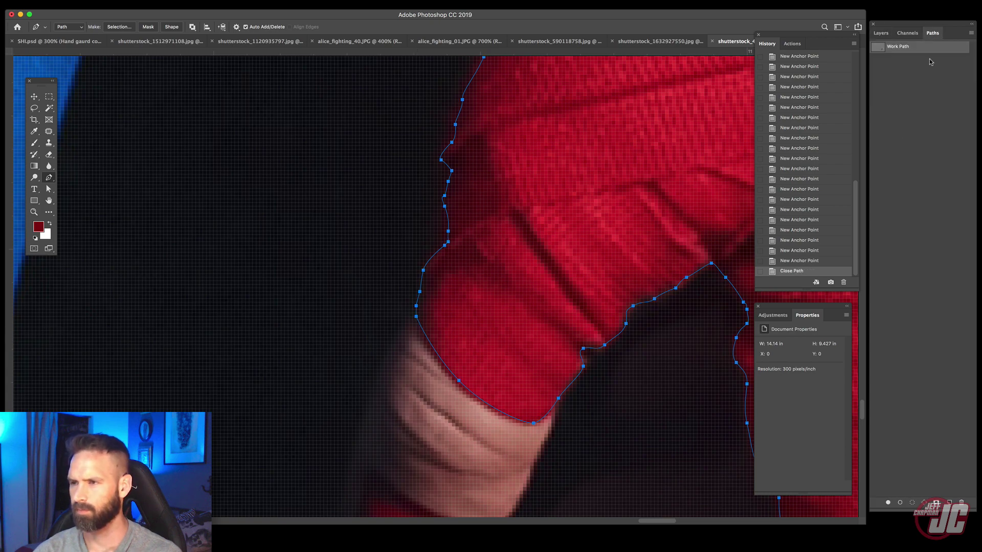
left_click(929, 59)
left_click(961, 45)
left_click(971, 32)
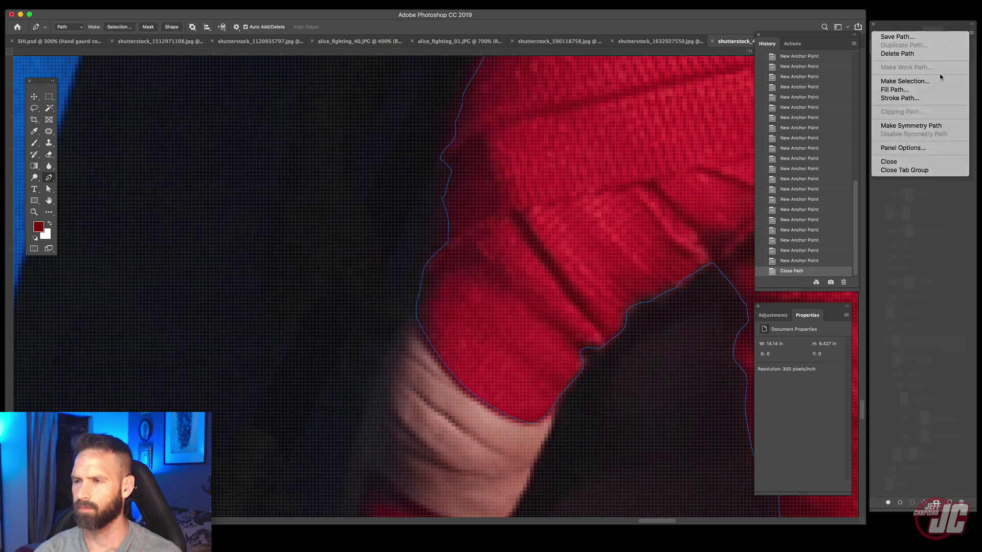
left_click(936, 82)
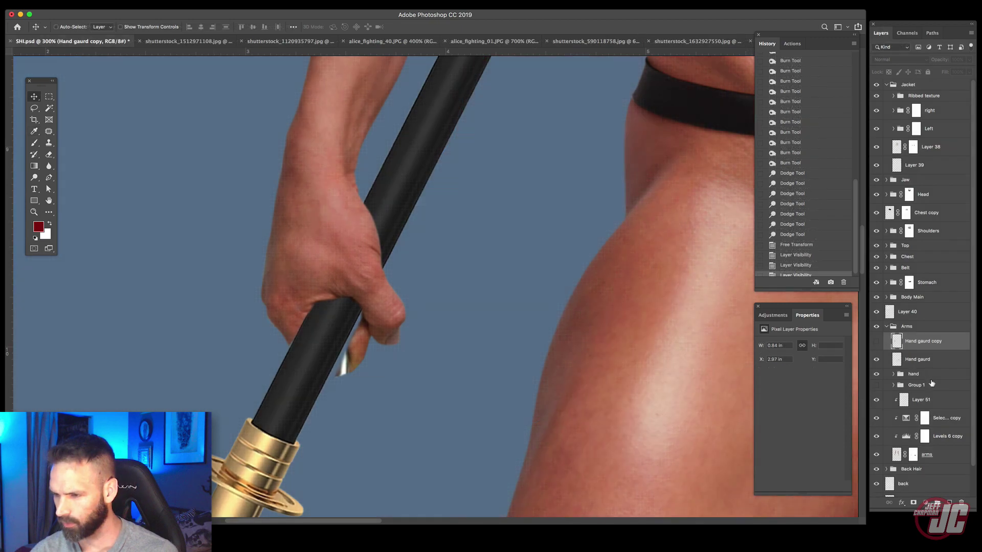
Step: Paste the wrap above Layer 51 in SHI.psd and flip it horizontally
left_click(941, 402)
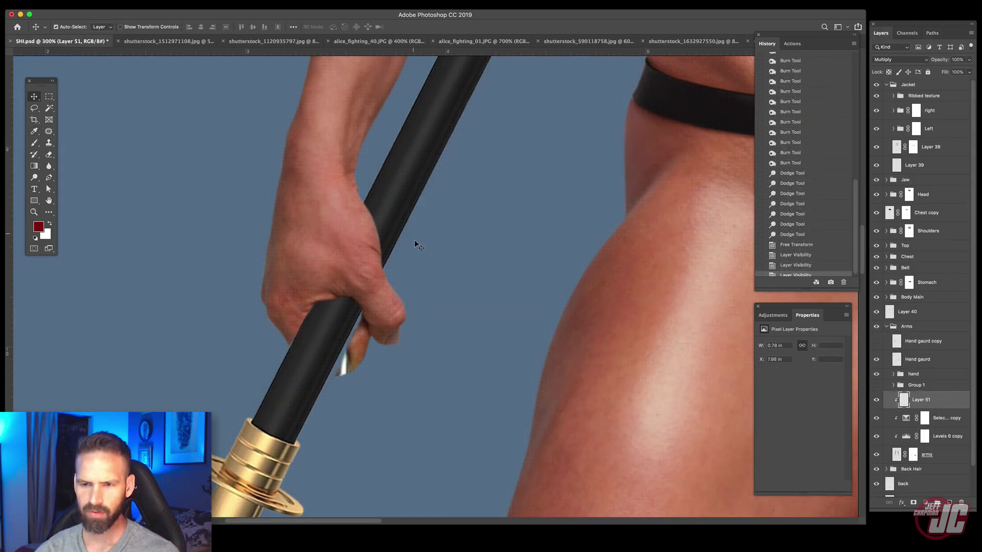
key("super+v")
left_click(13, 1)
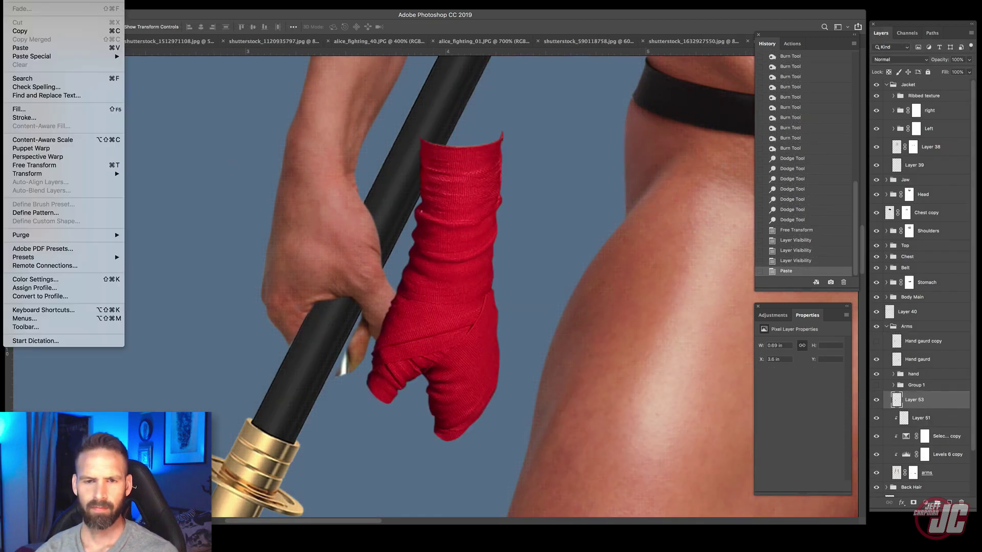
left_click(31, 31)
left_click(13, 1)
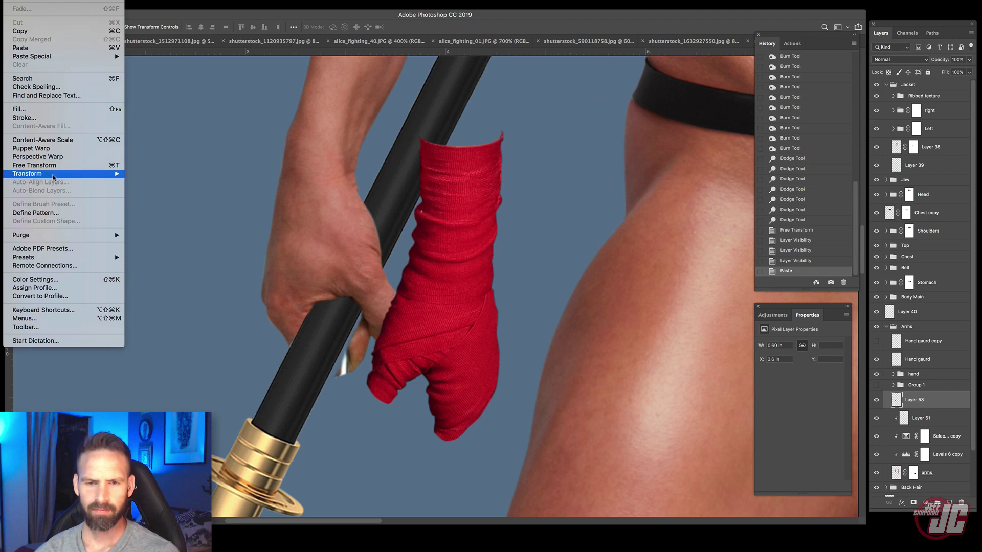
mouse_move(76, 173)
left_click(153, 274)
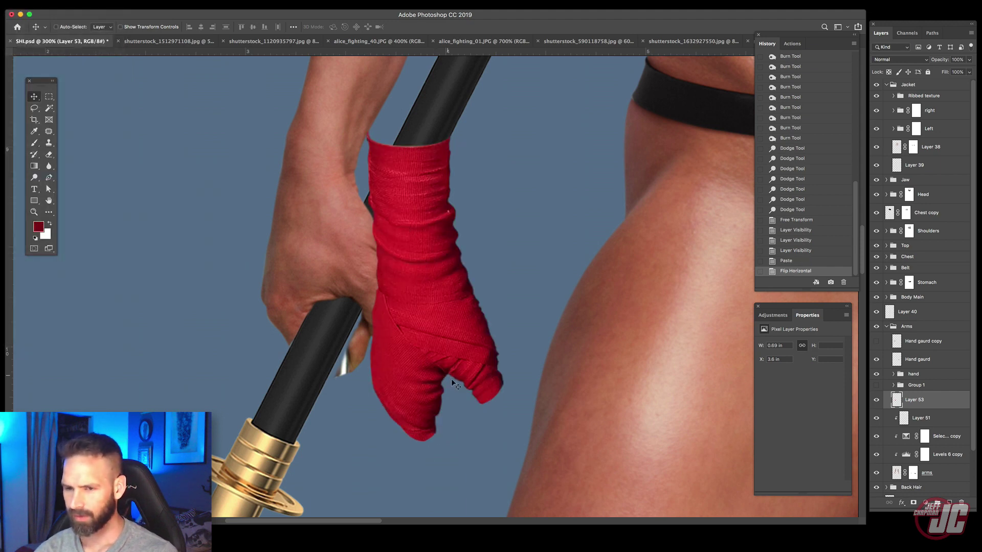
Step: Move the flipped wrap over the weapon-holding hand, then enlarge and tilt it with Free Transform to follow the forearm
left_click_drag(339, 250, 361, 281)
left_click_drag(354, 276, 327, 347)
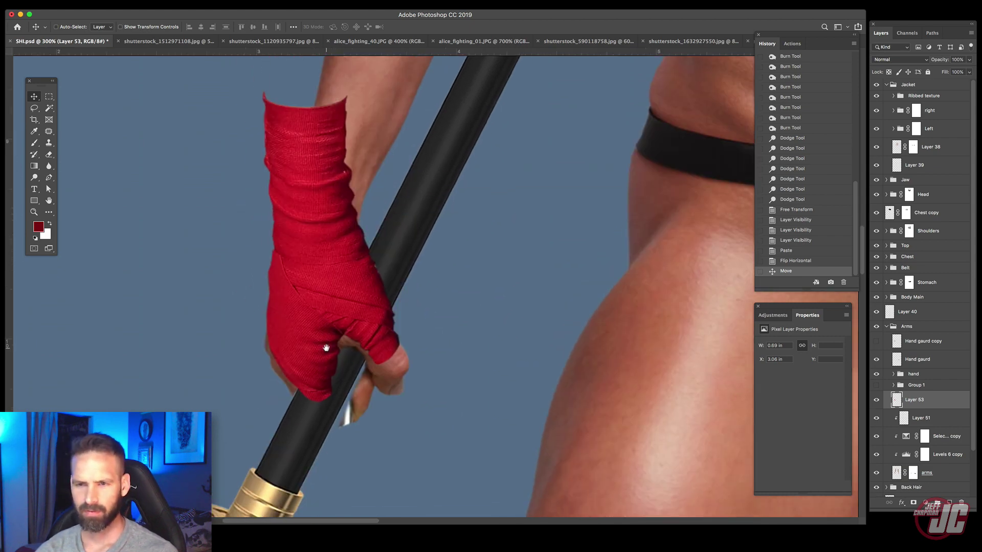
key("super+t")
left_click_drag(332, 94, 374, 86)
left_click_drag(262, 399, 243, 394)
key("Return")
Step: Lower the wrap layer's opacity to 62% and warp its thumb and cuff toward the hand and forearm beneath
left_click(972, 60)
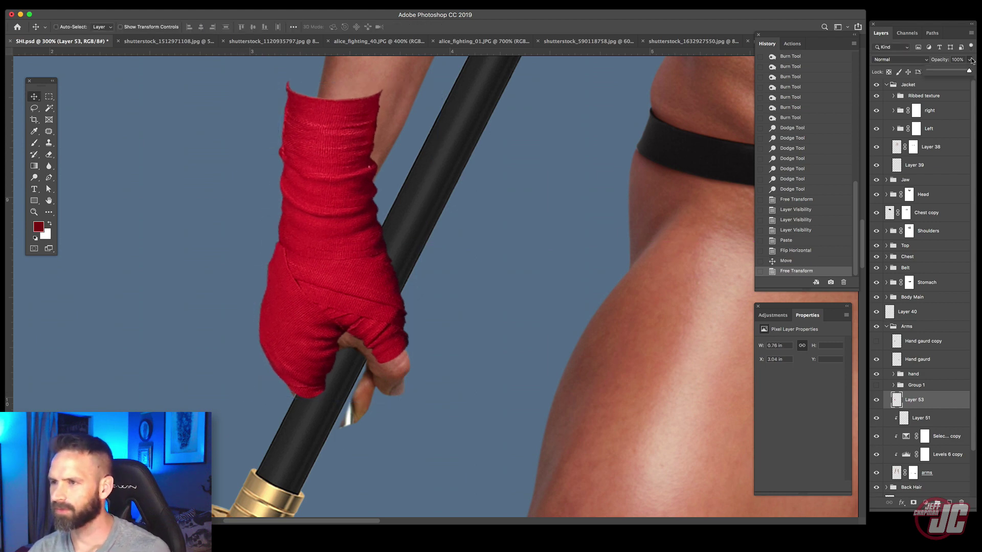
left_click_drag(955, 74, 954, 71)
left_click(13, 2)
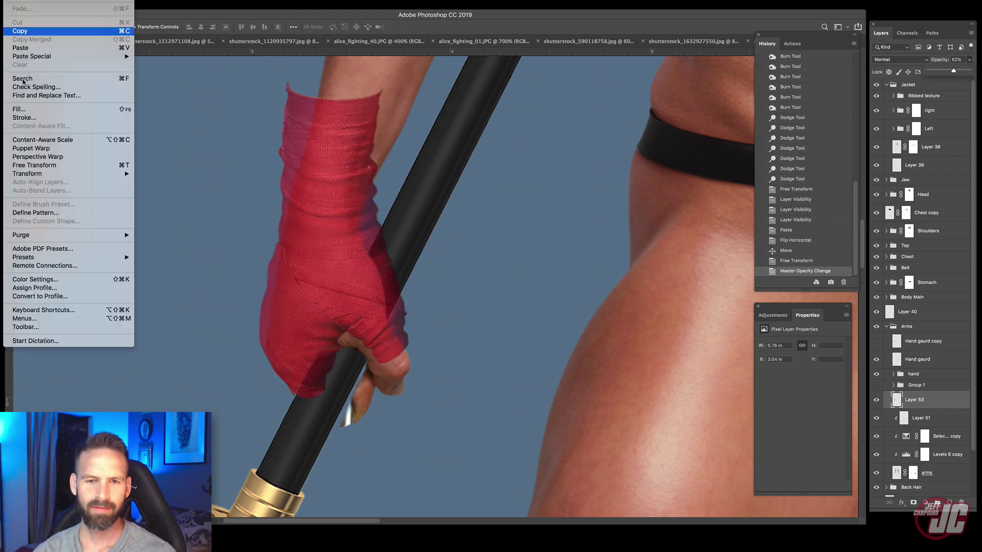
mouse_move(40, 174)
left_click(153, 230)
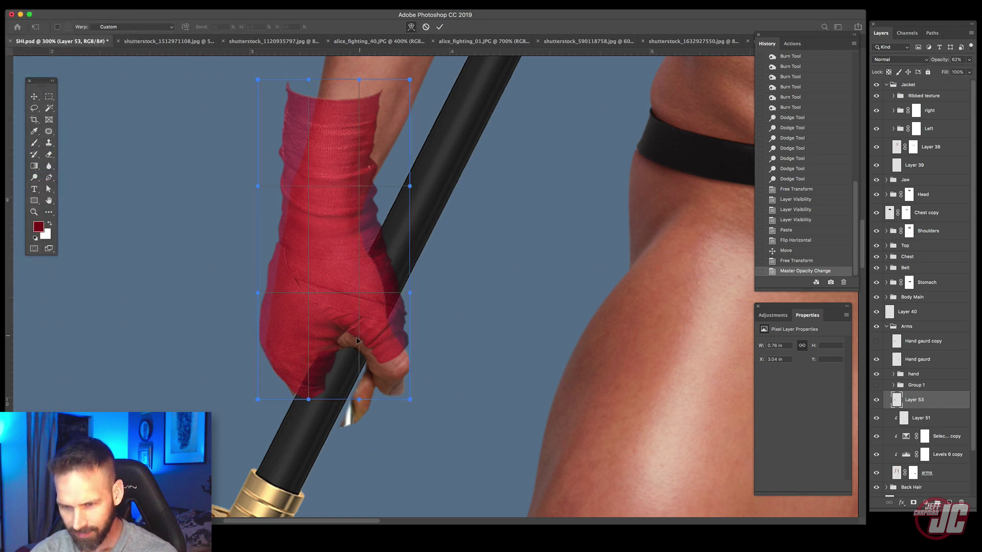
left_click_drag(360, 340, 402, 359)
left_click_drag(296, 99, 416, 108)
left_click_drag(407, 148, 400, 149)
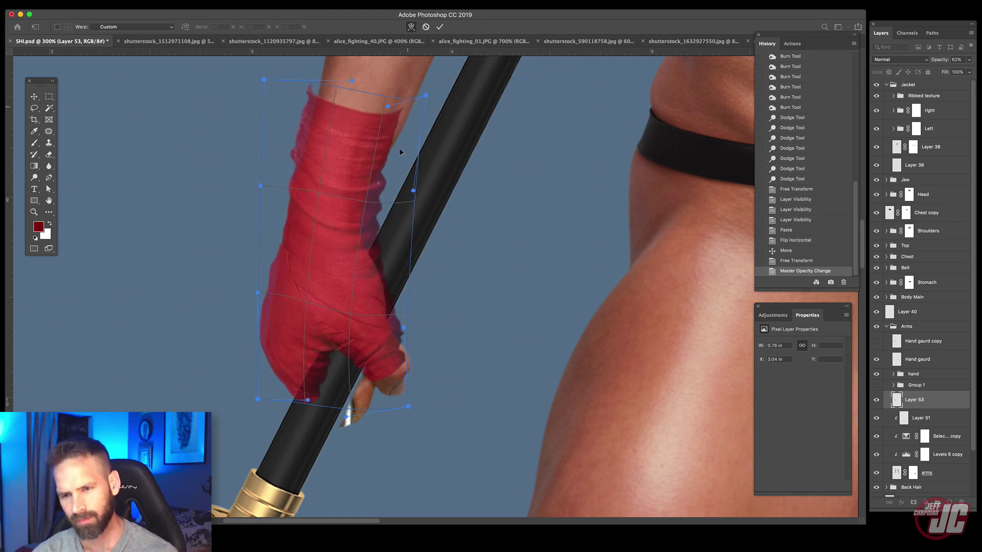
Step: Refine the warp at the wrap's knuckles, cuff and thumb, apply it, and restore the layer's opacity to 100%
left_click_drag(293, 393, 288, 390)
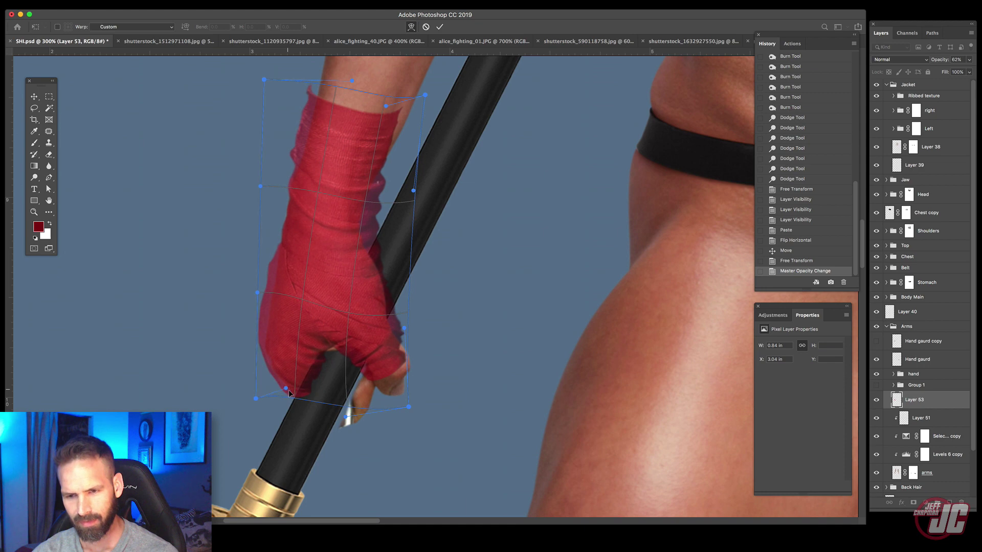
left_click_drag(262, 294, 264, 292)
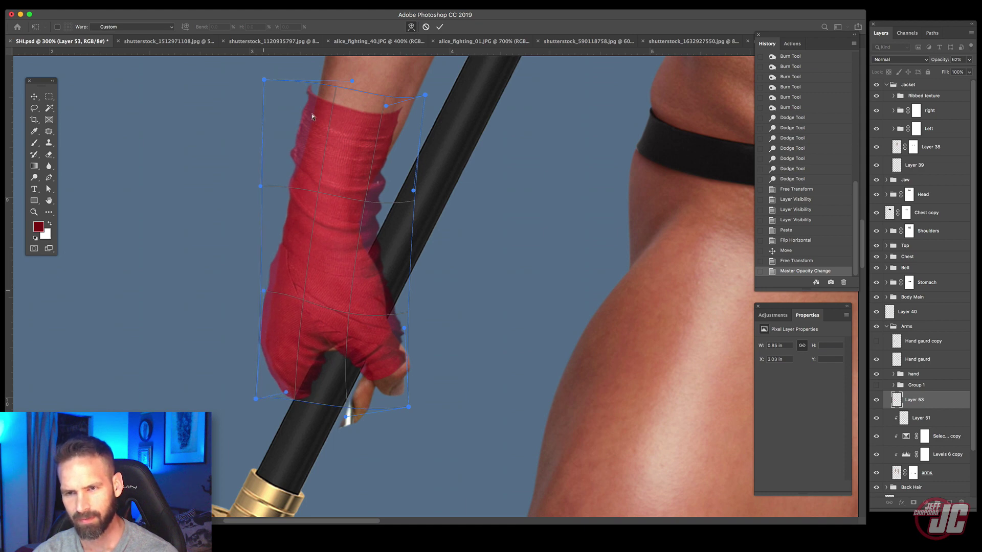
left_click_drag(310, 107, 311, 108)
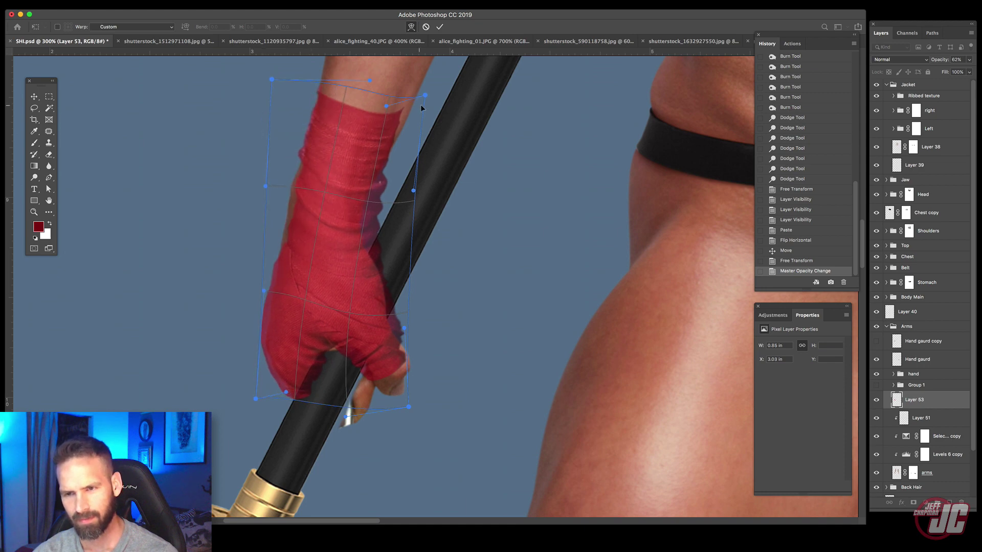
left_click_drag(422, 108, 432, 110)
left_click_drag(306, 193, 301, 192)
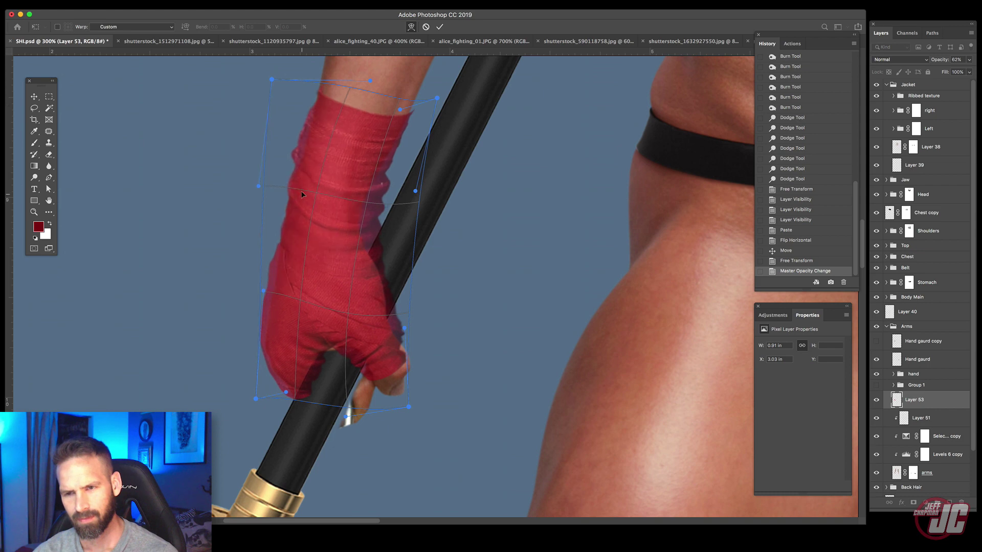
left_click_drag(339, 339, 341, 345)
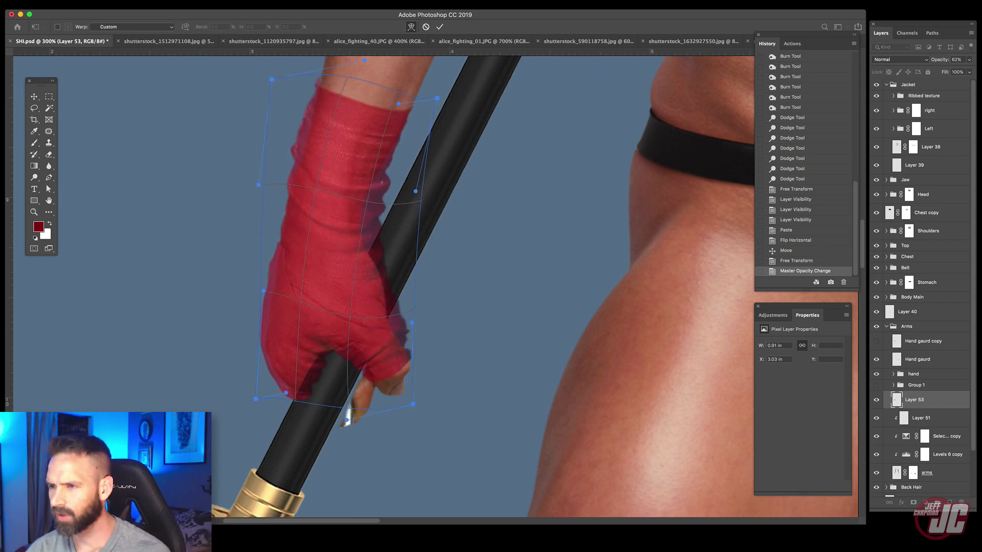
key("Return")
left_click(969, 61)
left_click(970, 73)
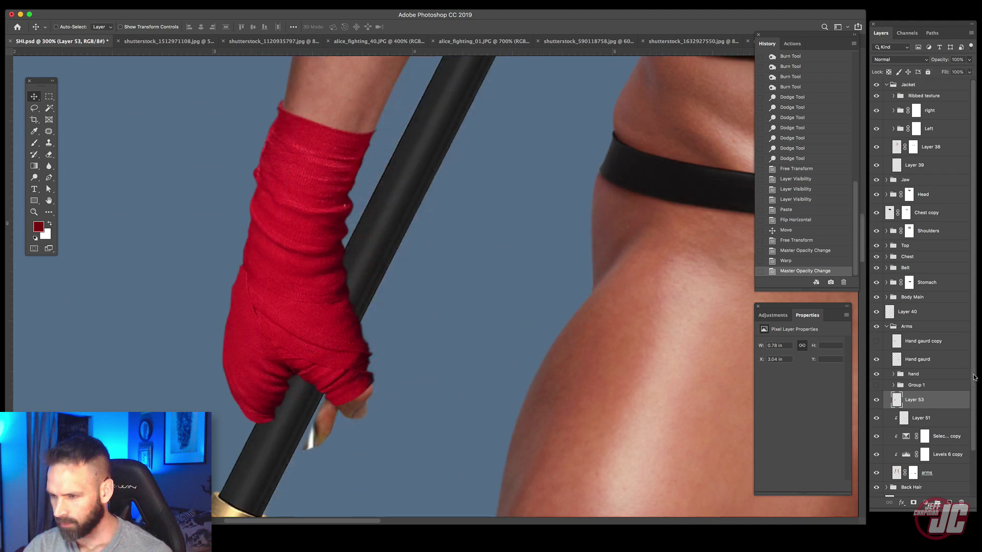
Step: Open the wrap layer in the Liquify filter and show the arms layer as its backdrop
left_click_drag(974, 383, 974, 415)
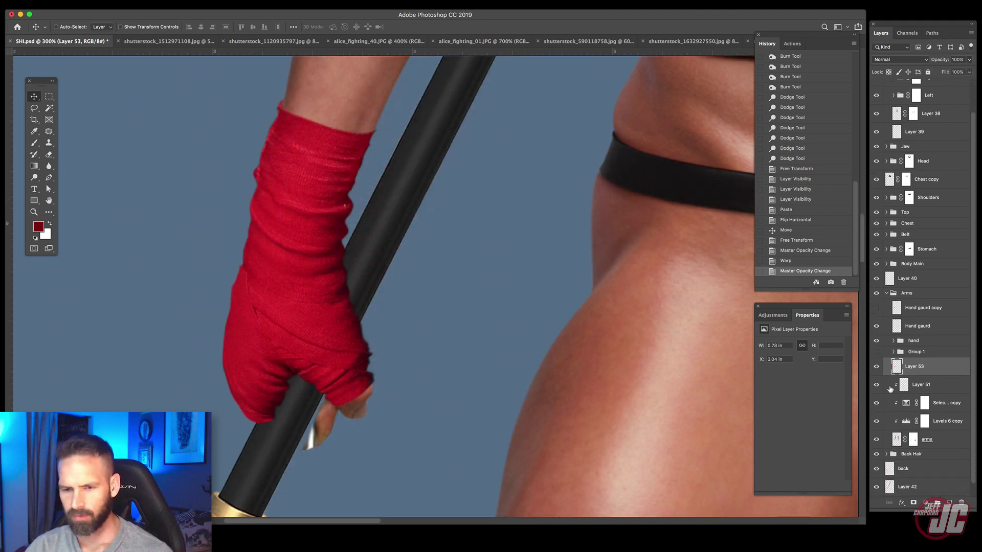
left_click(131, 1)
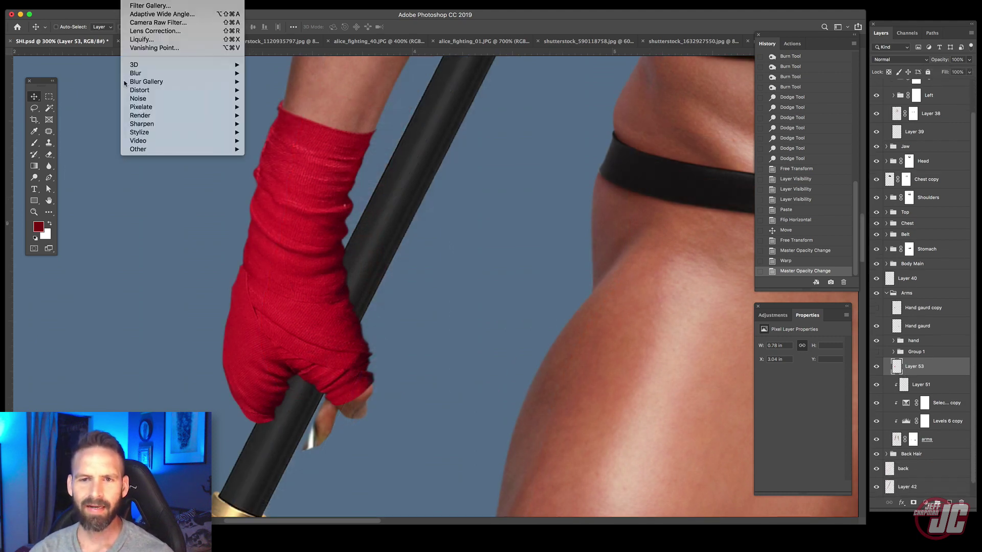
left_click(156, 39)
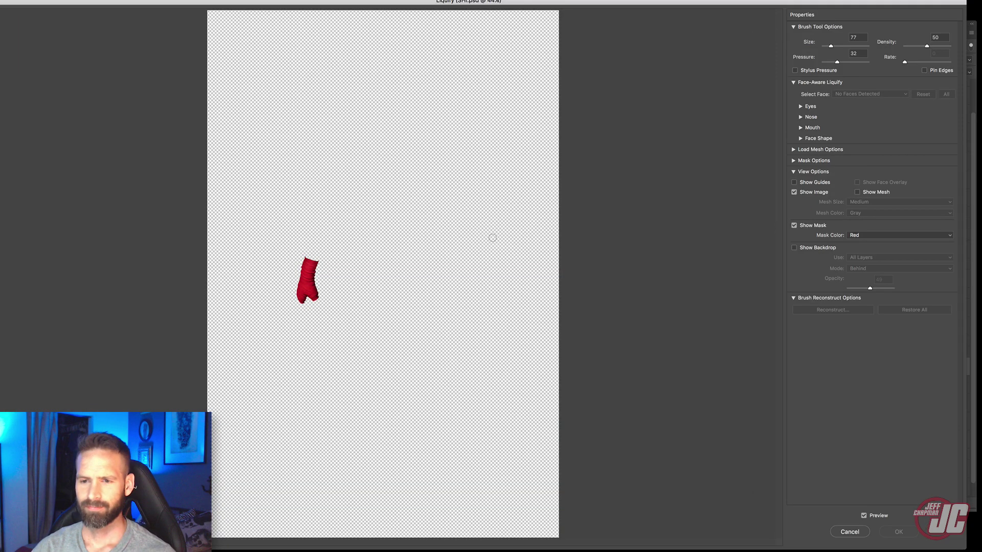
left_click(798, 249)
left_click(941, 258)
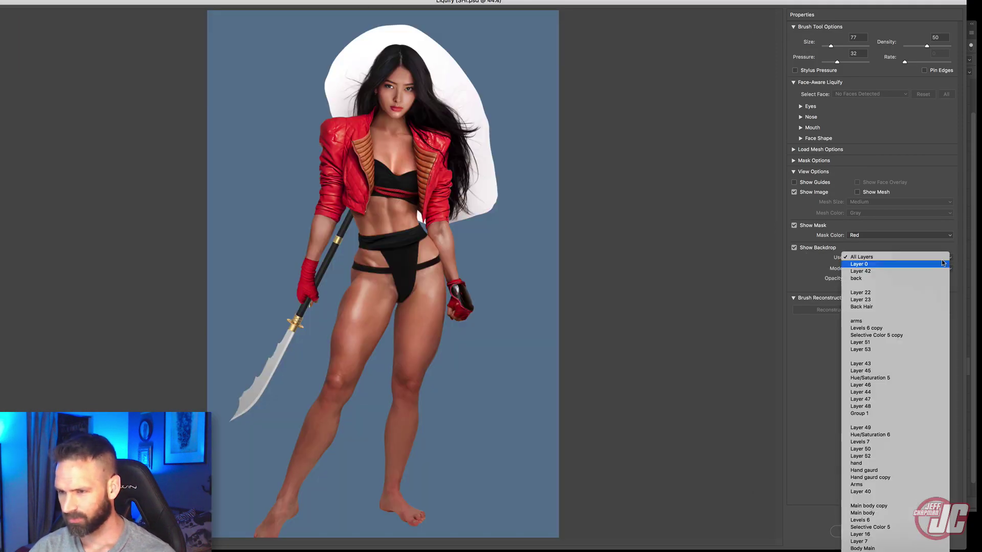
scroll(895, 307, "down", 5)
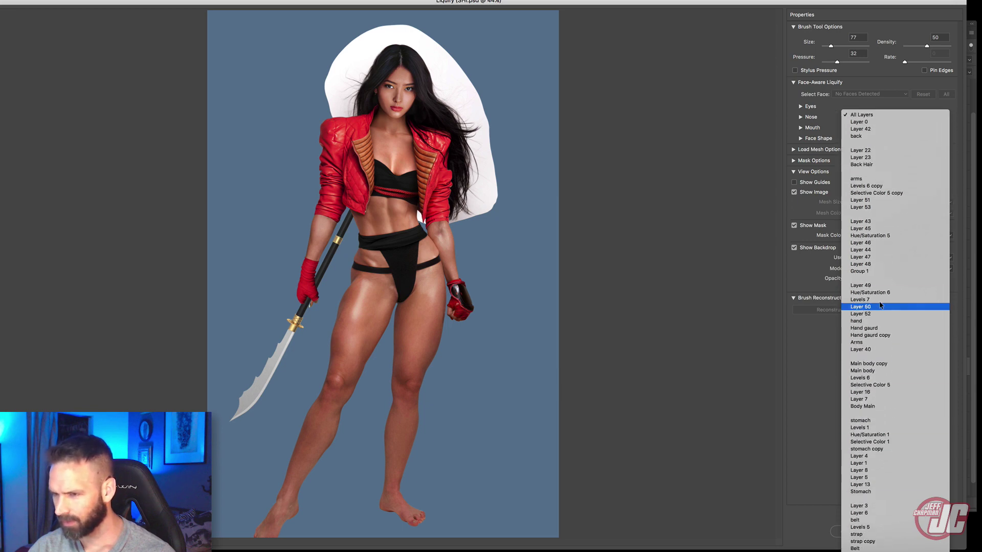
left_click(865, 179)
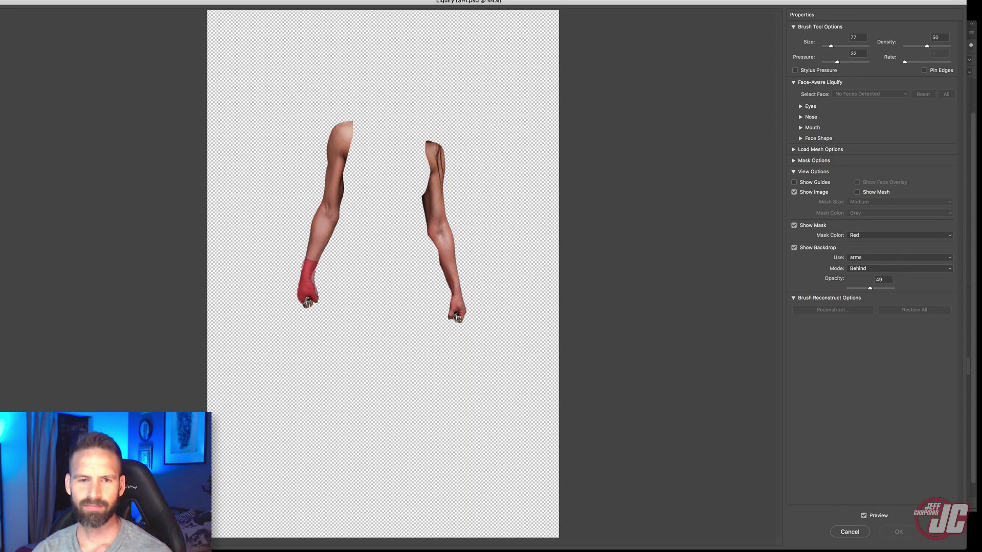
Step: Push the wrap's thumb-side edge inward toward the arm beneath with a Liquify brush of size 107
left_click_drag(373, 364, 372, 368)
left_click(316, 238)
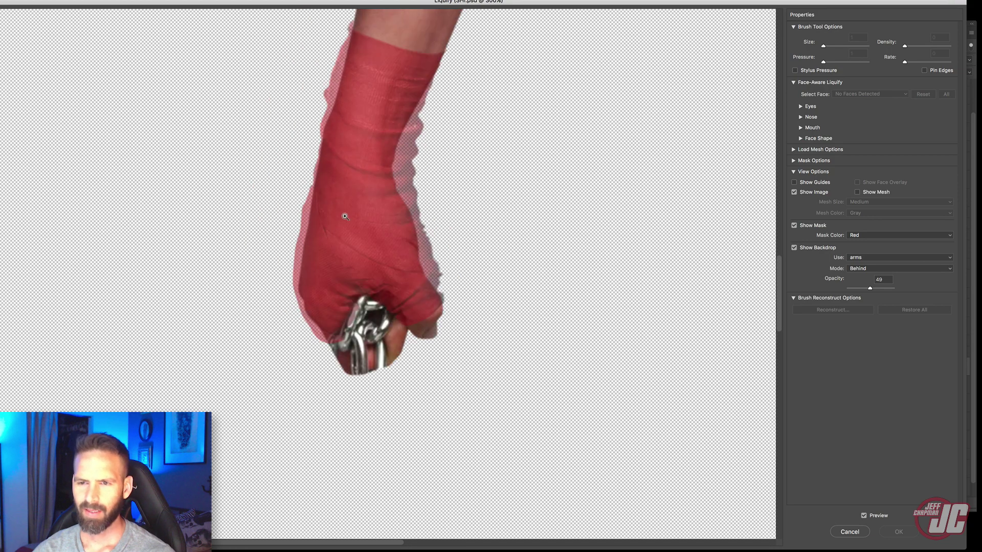
left_click(348, 220)
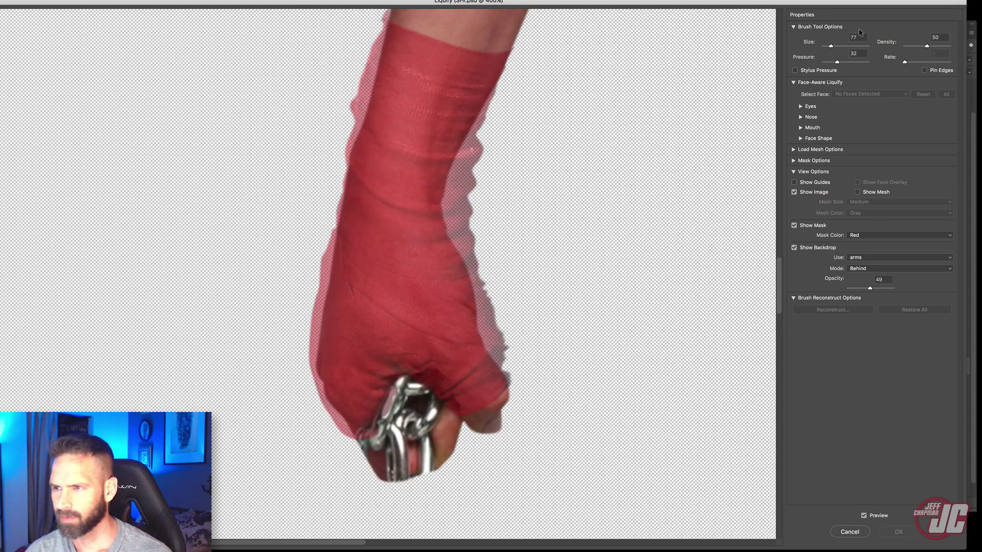
left_click(835, 46)
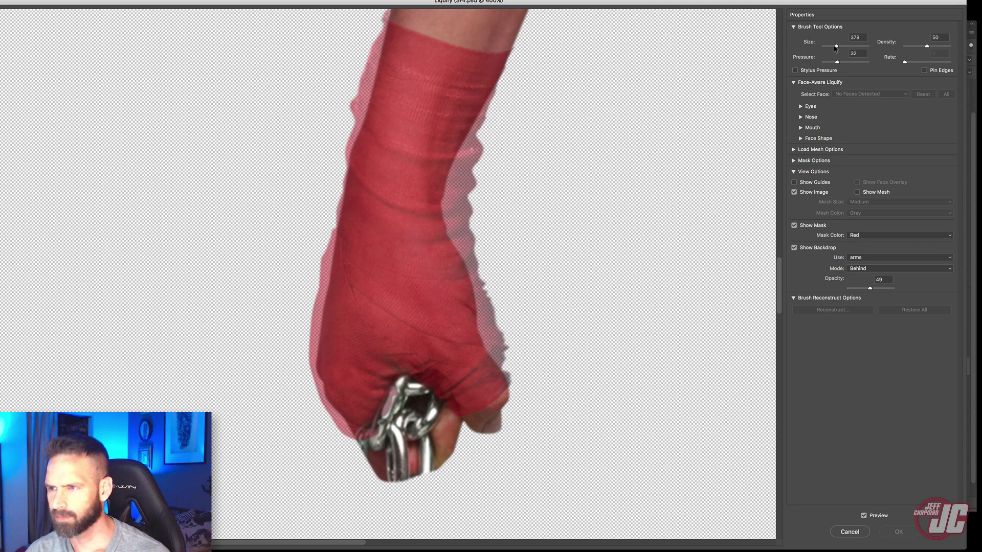
mouse_move(531, 186)
left_mouse_down()
mouse_move(476, 219)
mouse_move(501, 188)
mouse_move(482, 178)
mouse_move(456, 187)
mouse_move(476, 214)
mouse_move(462, 199)
mouse_move(453, 129)
mouse_move(444, 217)
left_mouse_up()
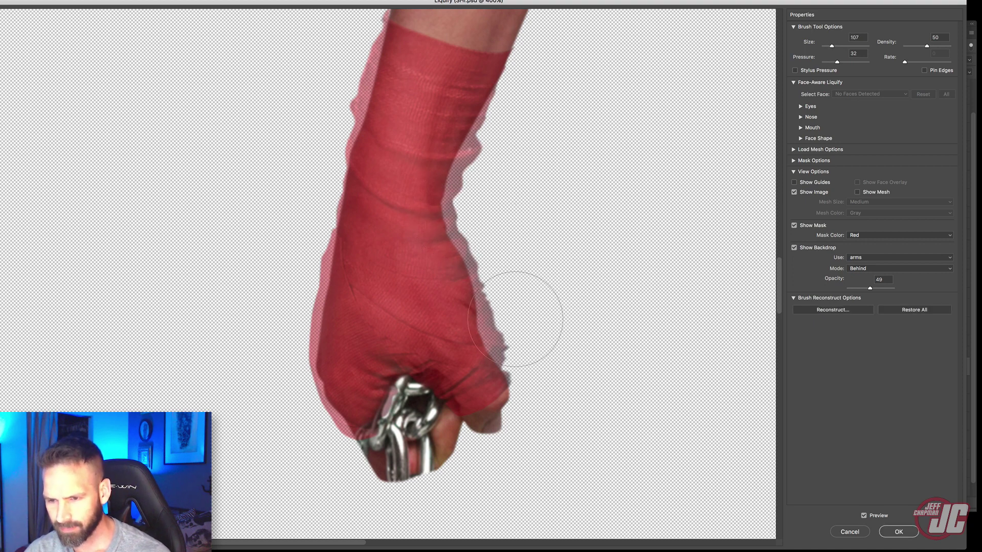
left_click_drag(517, 320, 499, 370)
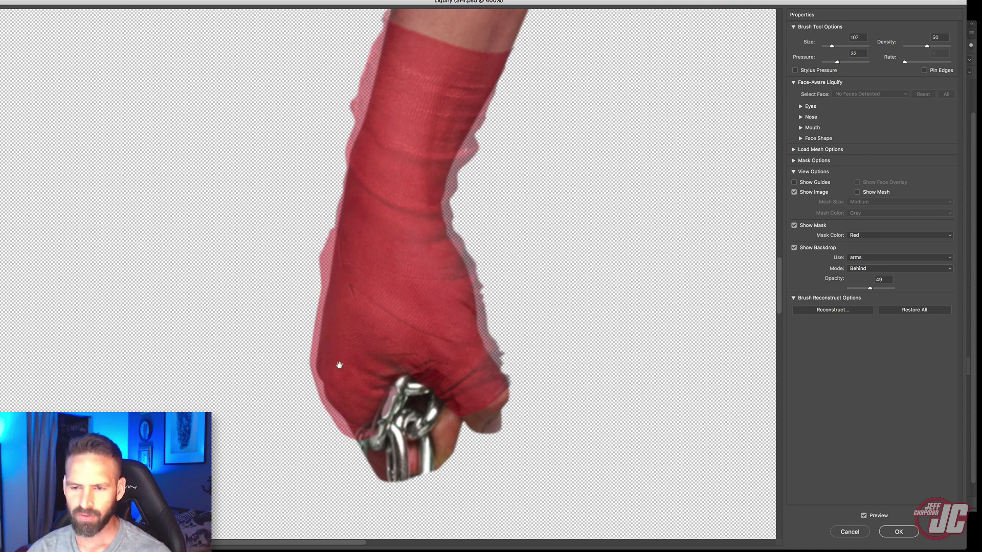
Step: Raise the backdrop opacity to 100%, finish nudging the wrap's edges around the knuckles, and apply Liquify
left_click_drag(340, 362, 334, 285)
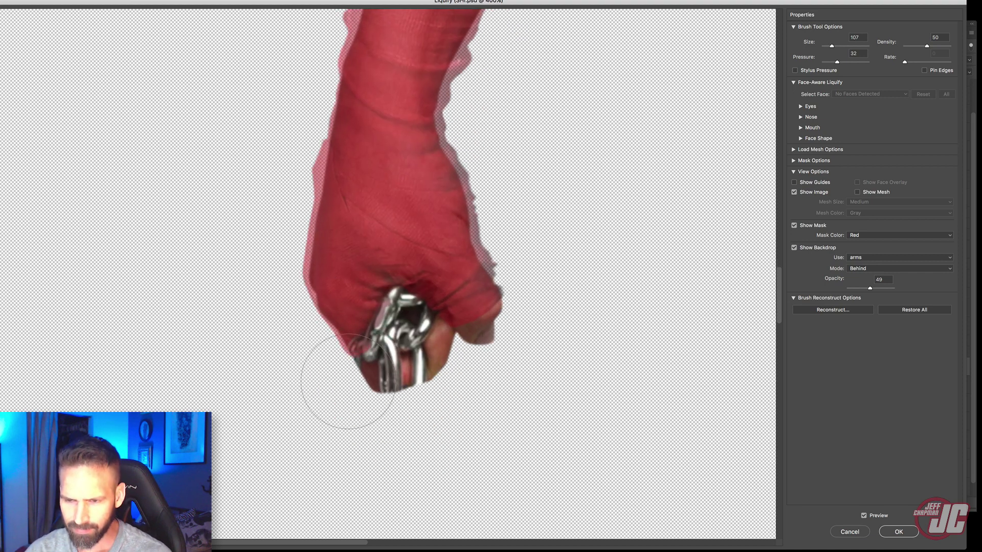
left_click_drag(876, 292, 885, 289)
scroll(519, 213, "up", 5)
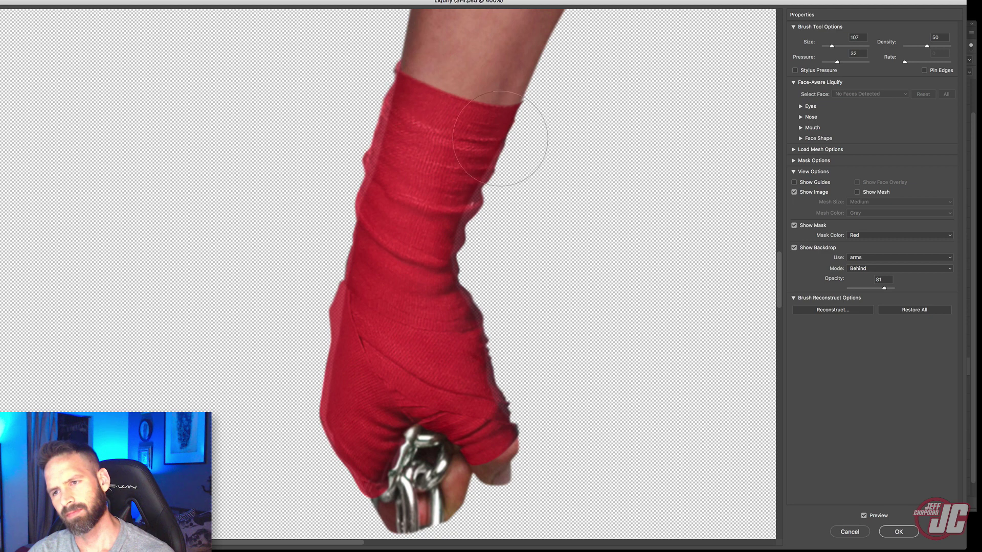
left_click_drag(402, 278, 398, 208)
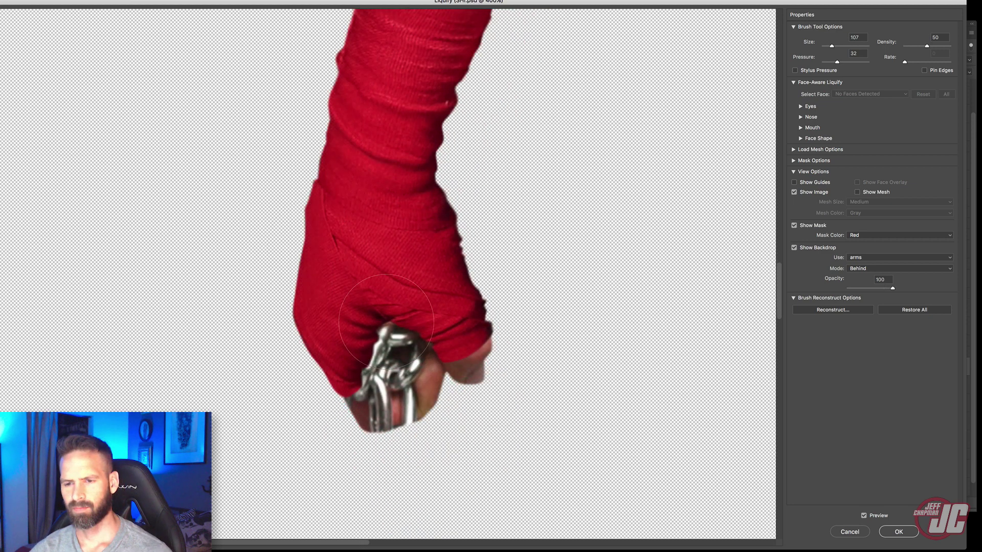
mouse_move(386, 322)
left_mouse_down()
mouse_move(394, 327)
mouse_move(379, 356)
left_mouse_up()
left_click(899, 533)
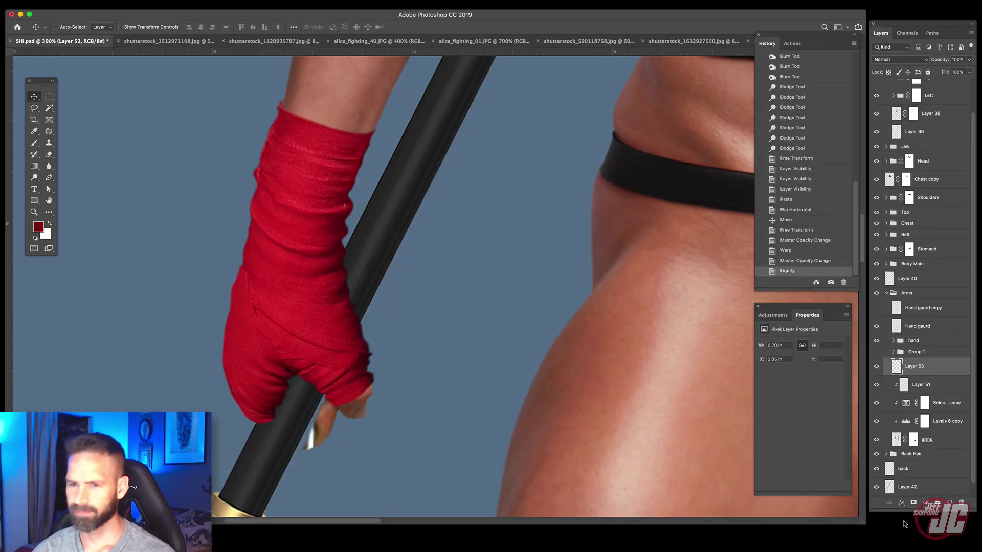
Step: Lighten the shadows along the wrap's pole-facing edge with a 57 px Dodge brush at 56% exposure
left_click_drag(328, 278, 395, 157)
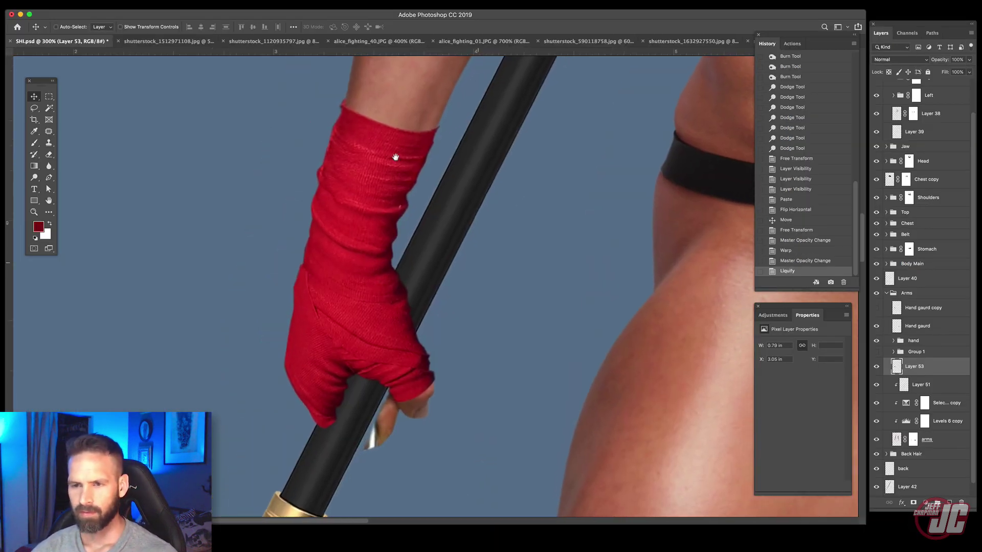
left_click(37, 177)
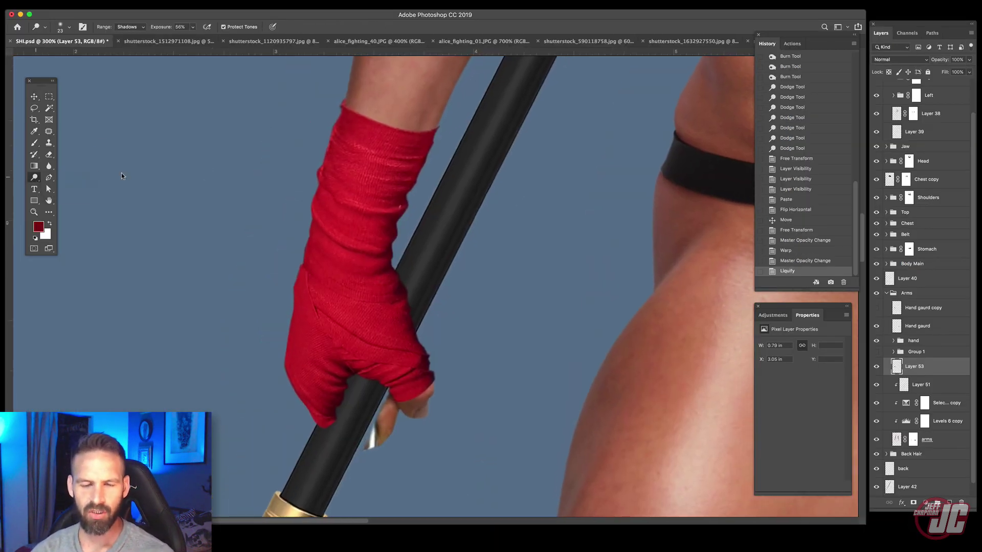
right_click(254, 158)
left_click(454, 152)
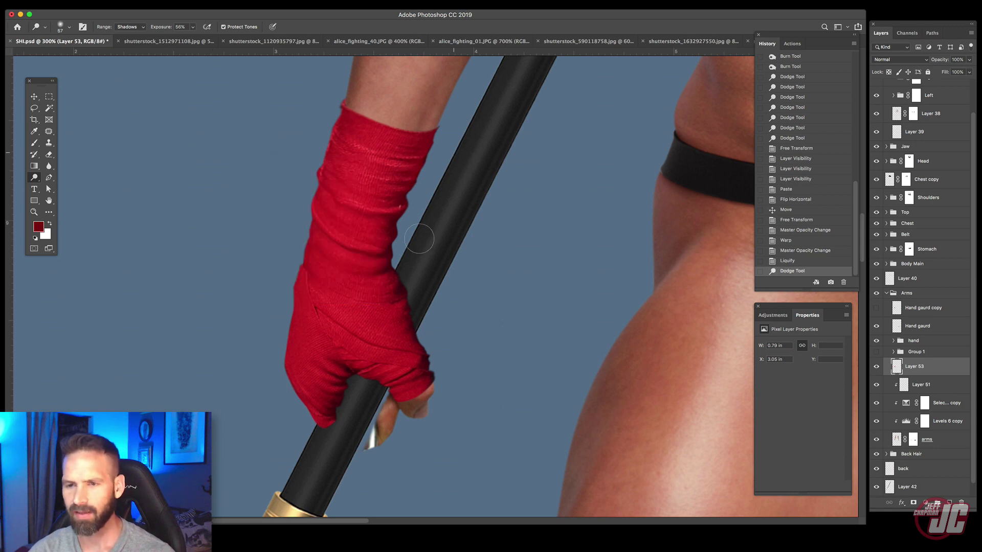
left_click(418, 355)
left_click(457, 385)
left_click(420, 336)
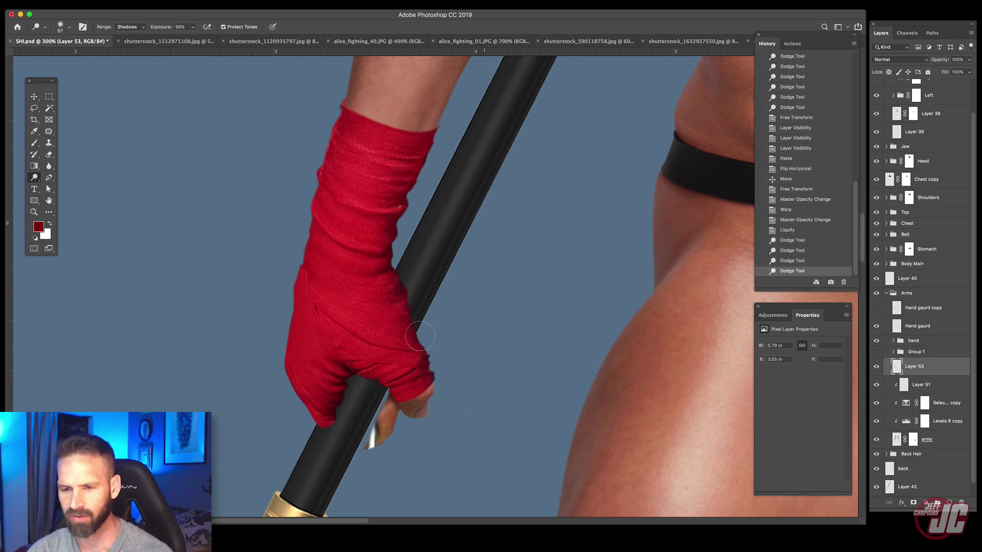
left_click(493, 104)
Step: Darken the shadows on the outer side of the wrapped hand with a 92 px Burn brush
right_click(34, 178)
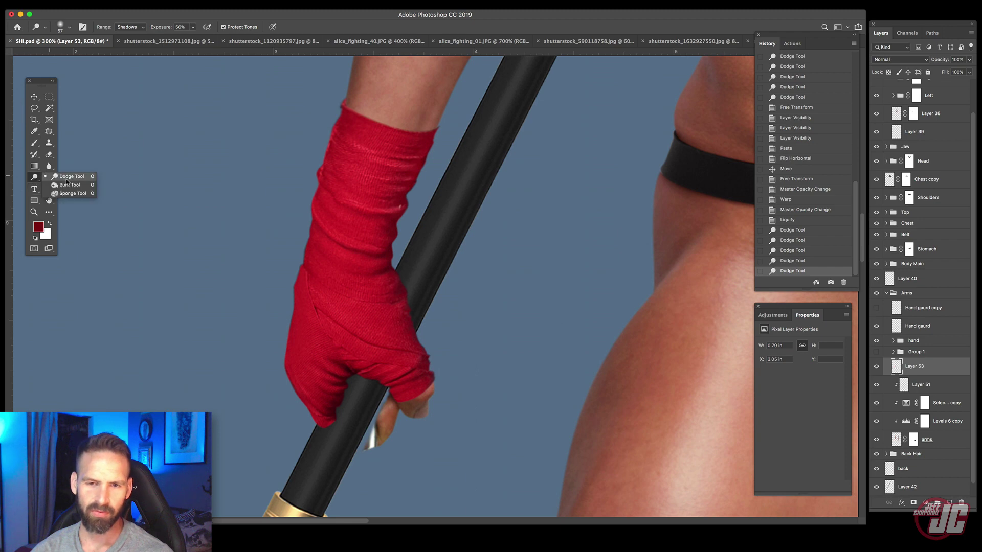
left_click(69, 185)
right_click(251, 178)
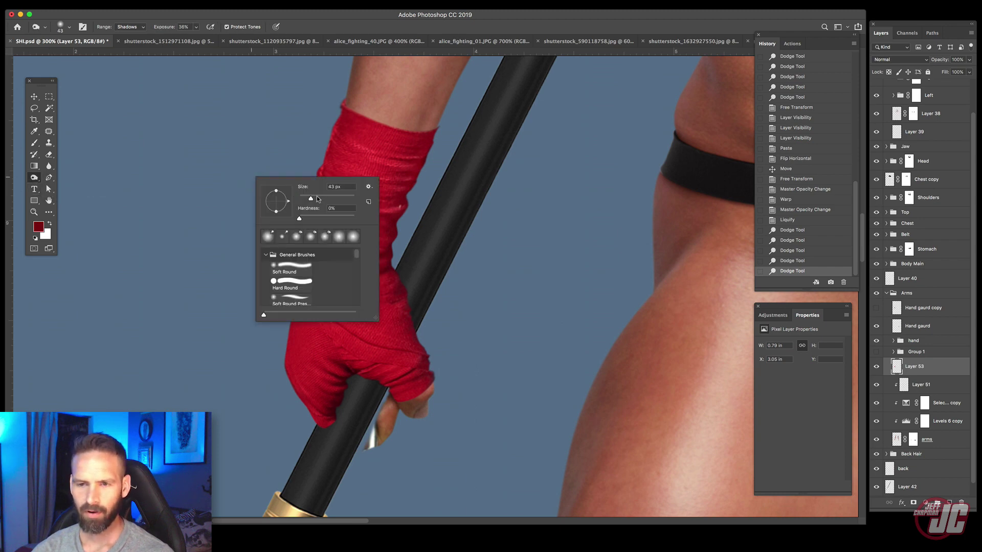
left_click(331, 116)
left_click_drag(291, 382, 286, 333)
left_click(288, 331)
left_click(312, 325)
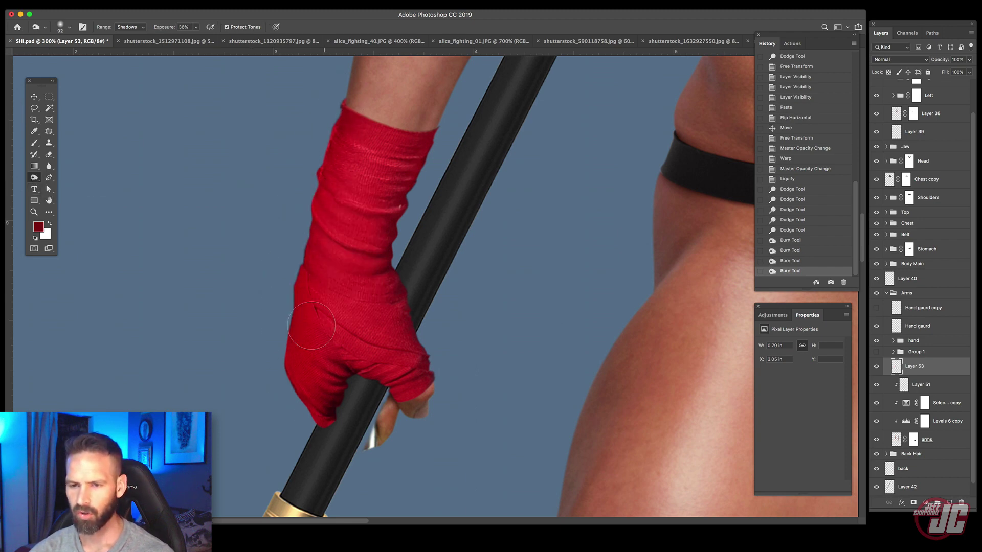
Step: Switch the Burn range to Midtones and darken the wrap's outer edge, palm crease and lower fingers
left_click(125, 28)
left_click(128, 33)
mouse_move(329, 141)
left_mouse_down()
mouse_move(297, 238)
mouse_move(320, 204)
mouse_move(316, 439)
left_mouse_up()
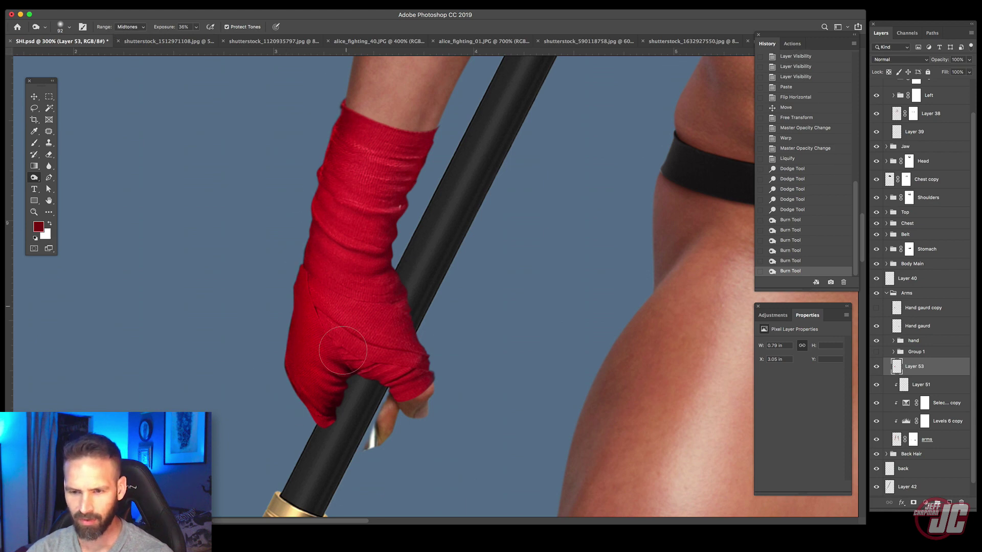
left_click_drag(343, 351, 359, 440)
left_click_drag(317, 376, 339, 453)
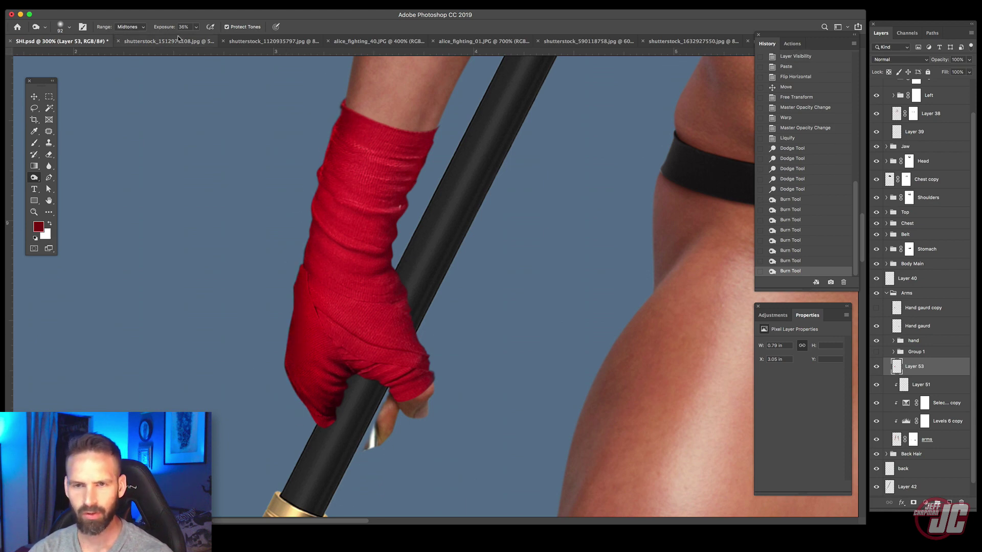
Step: Set the Burn exposure to 37% and deepen the midtones along the wrap's forearm and outer hand
left_click(195, 27)
left_click_drag(352, 132, 346, 394)
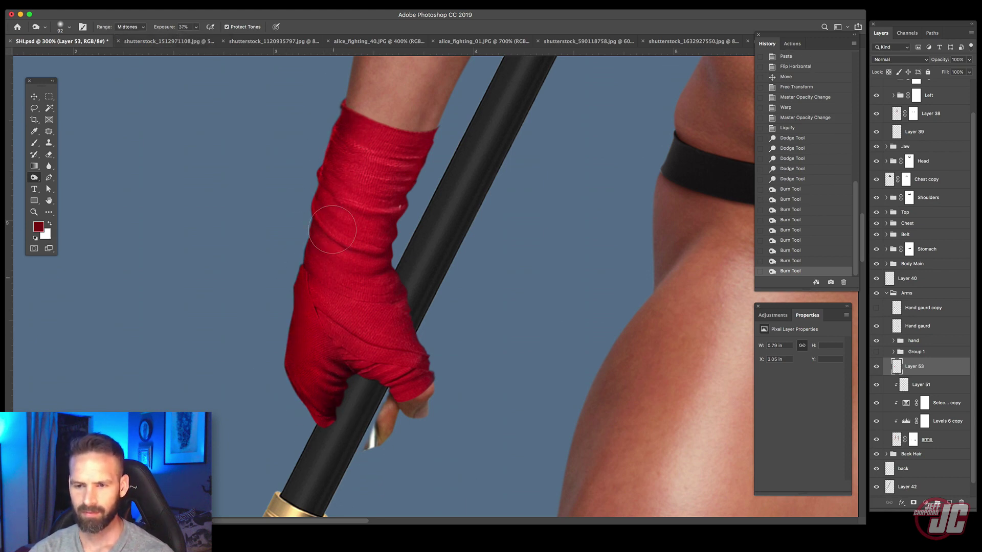
mouse_move(334, 229)
left_mouse_down()
mouse_move(360, 419)
mouse_move(313, 399)
left_mouse_up()
mouse_move(416, 252)
left_mouse_down()
mouse_move(426, 175)
mouse_move(450, 118)
left_mouse_up()
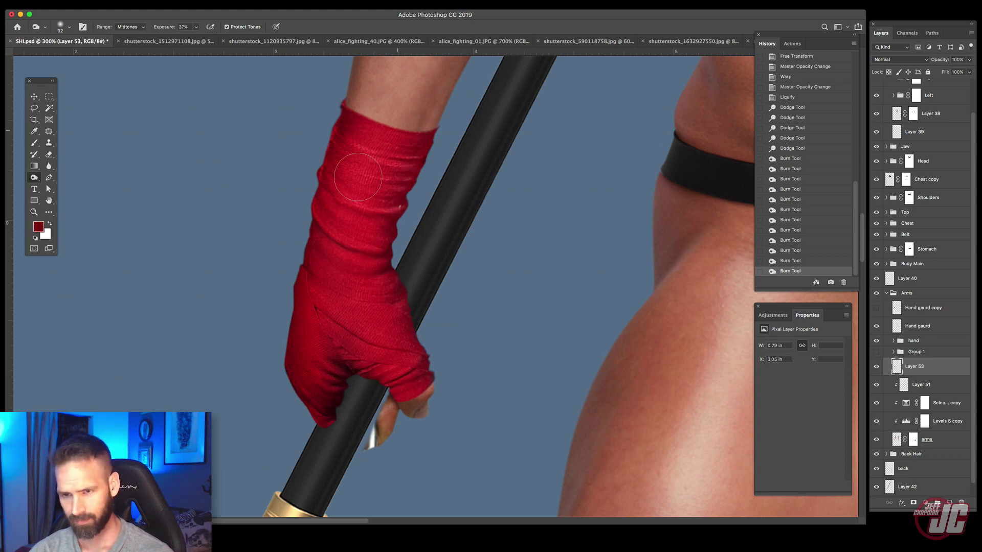
left_click_drag(358, 178, 352, 250)
left_click_drag(379, 432, 369, 478)
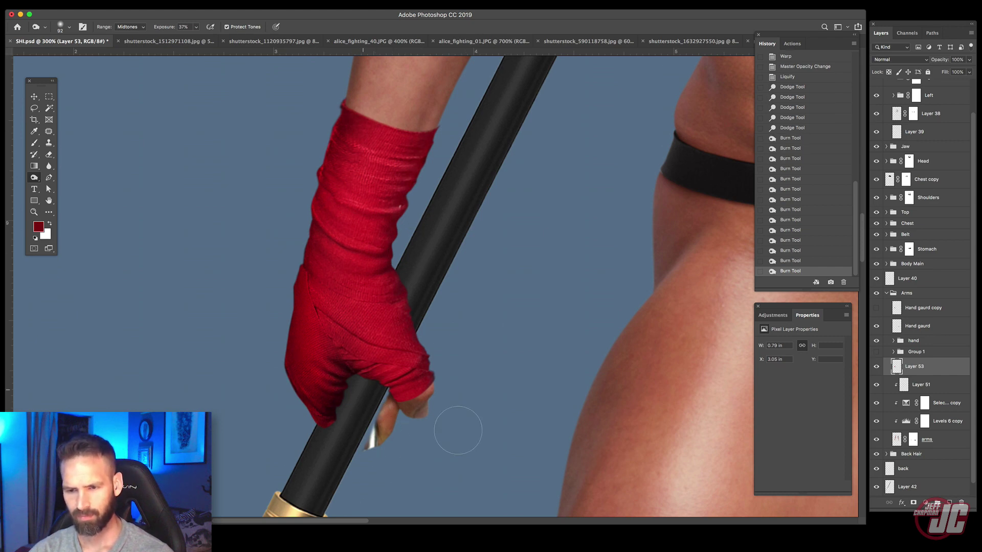
Step: Burn the midtones around the wrap's thumb and the lower part of the hand
mouse_move(458, 430)
left_mouse_down()
mouse_move(435, 432)
mouse_move(423, 447)
left_mouse_up()
left_click_drag(376, 396, 440, 463)
mouse_move(440, 463)
left_mouse_down()
mouse_move(396, 425)
mouse_move(454, 454)
left_mouse_up()
left_click_drag(344, 306, 432, 435)
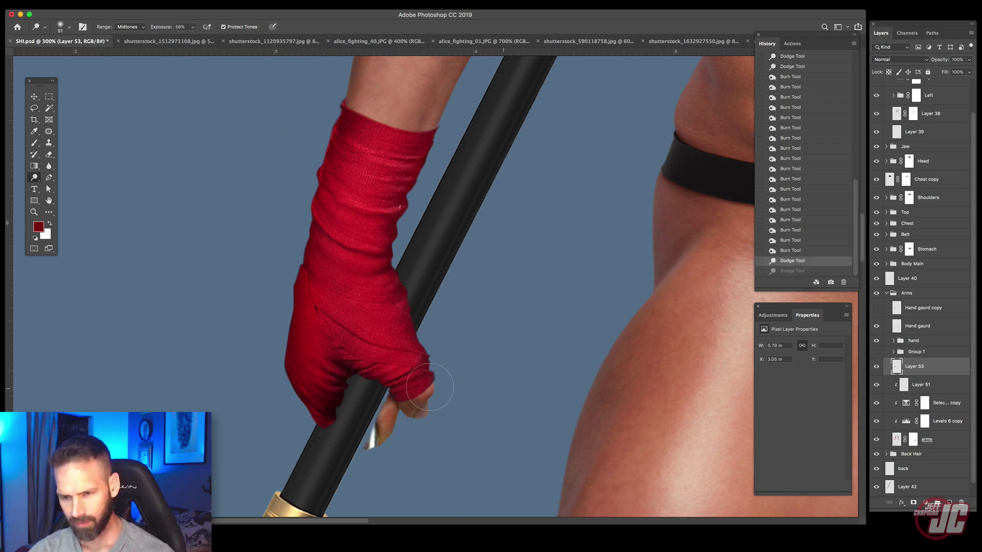
Step: Lighten the wrap's thumb edge with a 91 px Dodge brush, then toggle the wrap layer's visibility to compare
left_click_drag(430, 387, 432, 370)
mouse_move(429, 381)
left_mouse_down()
mouse_move(453, 362)
mouse_move(427, 378)
left_mouse_up()
left_click_drag(422, 382, 440, 366)
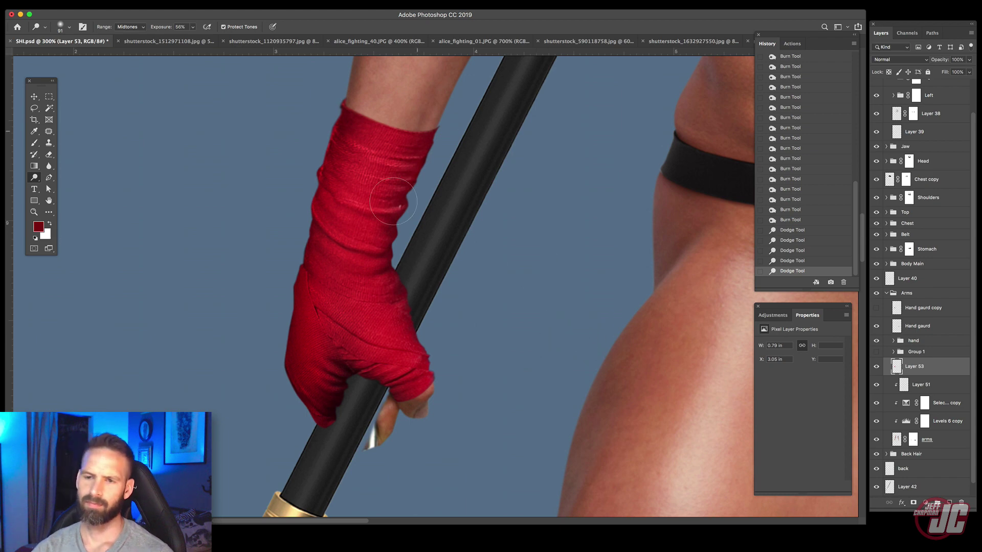
left_click(876, 366)
left_click(876, 367)
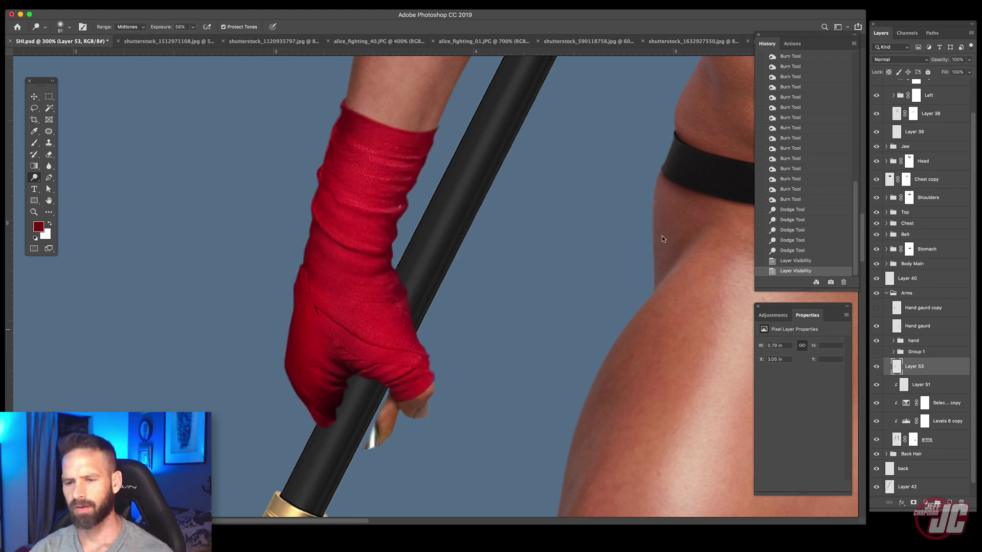
Step: Add a layer mask to the wrap layer and toggle the layer's visibility to check the fingers and pole beneath
left_click(34, 211)
left_click(365, 389)
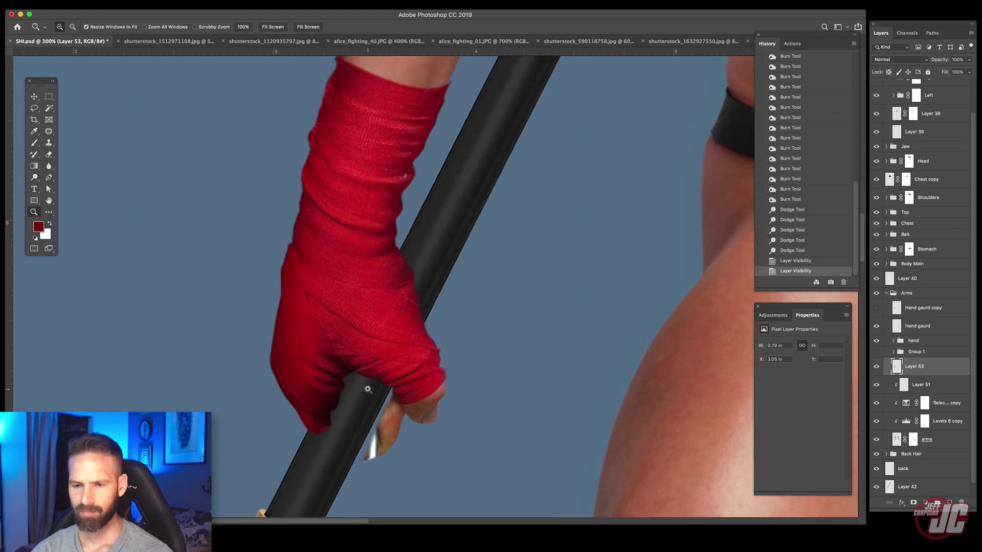
left_click_drag(359, 349, 397, 299)
left_click(395, 321)
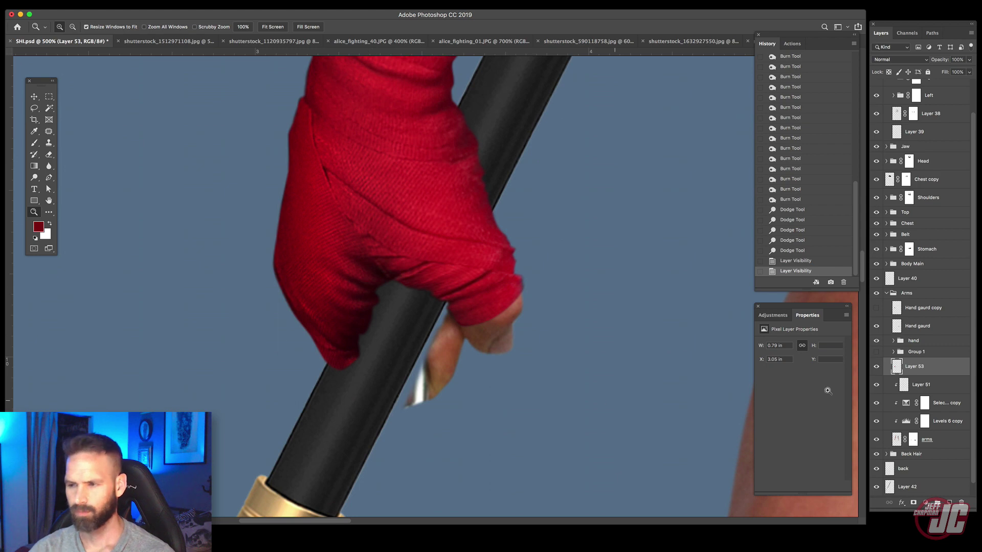
left_click(914, 503)
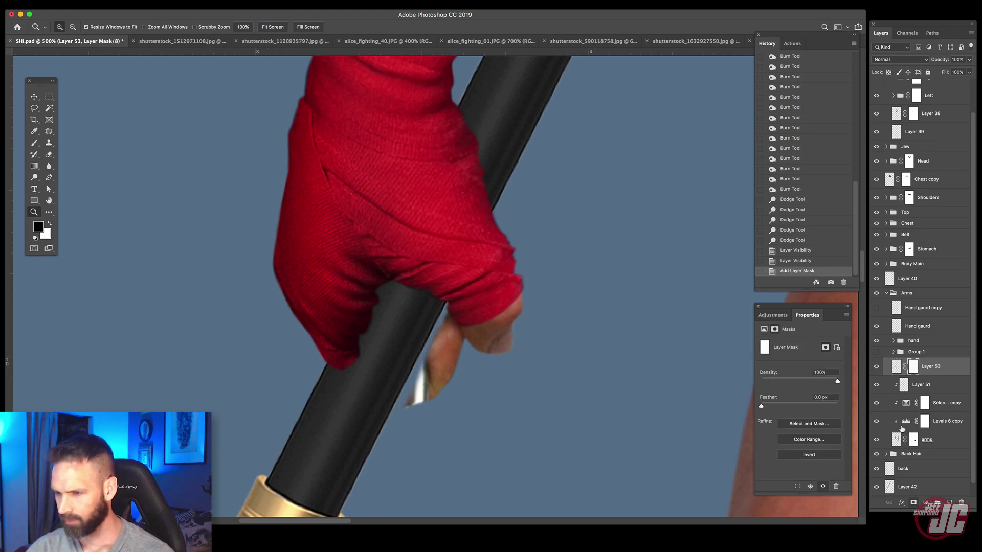
left_click(877, 368)
left_click(877, 367)
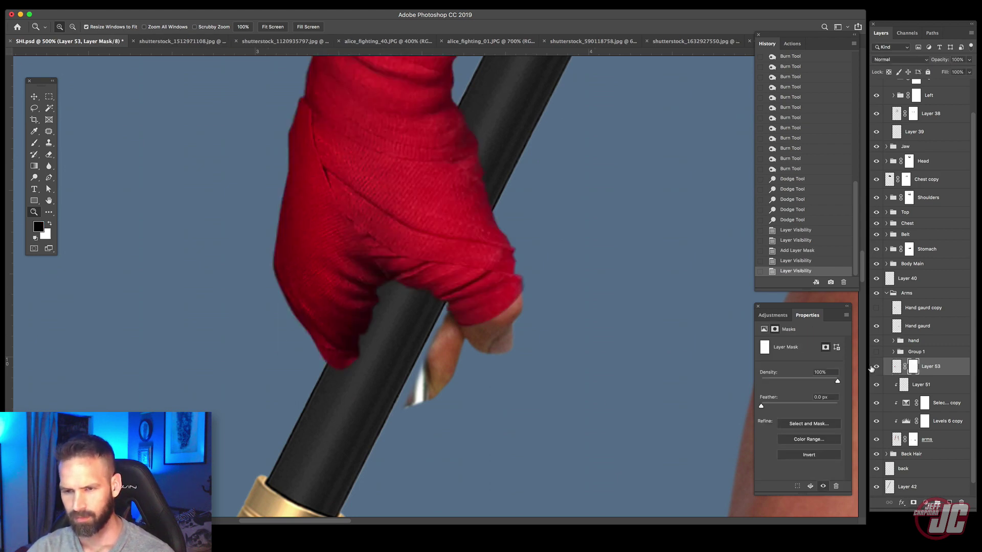
Step: Mask out the wrap fabric overlapping the pole using a soft 11 px black brush at 100% opacity
left_click(34, 144)
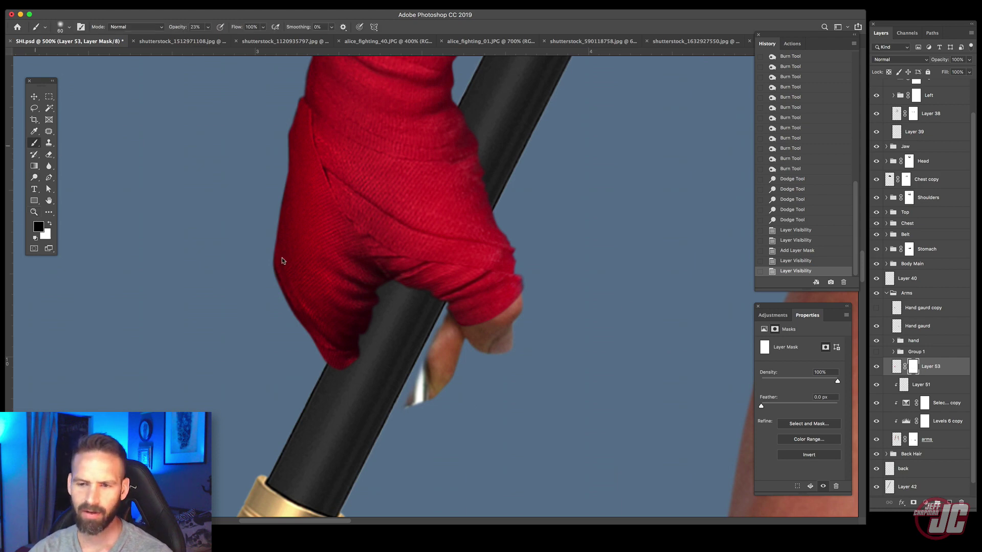
right_click(388, 331)
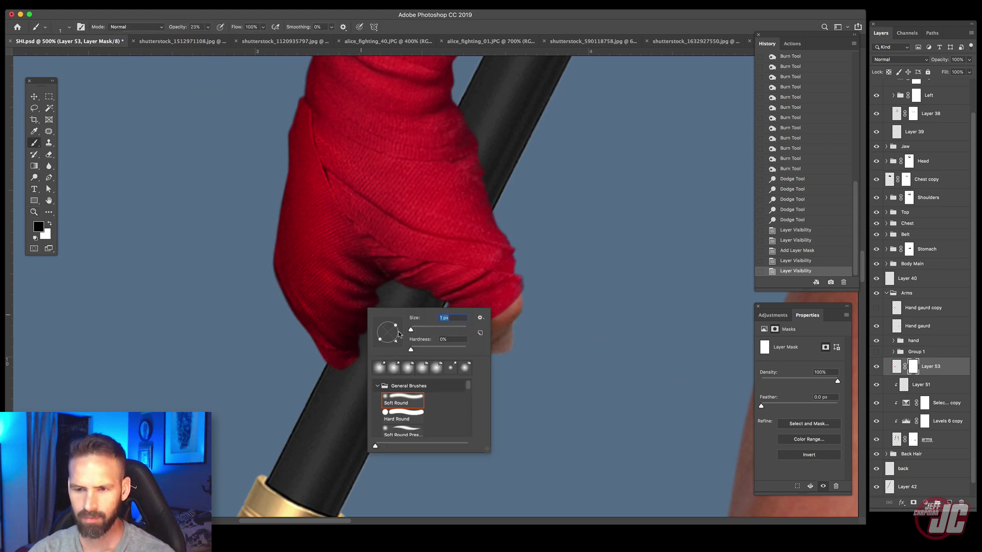
left_click_drag(413, 331, 413, 330)
left_click(342, 363)
left_click(359, 348)
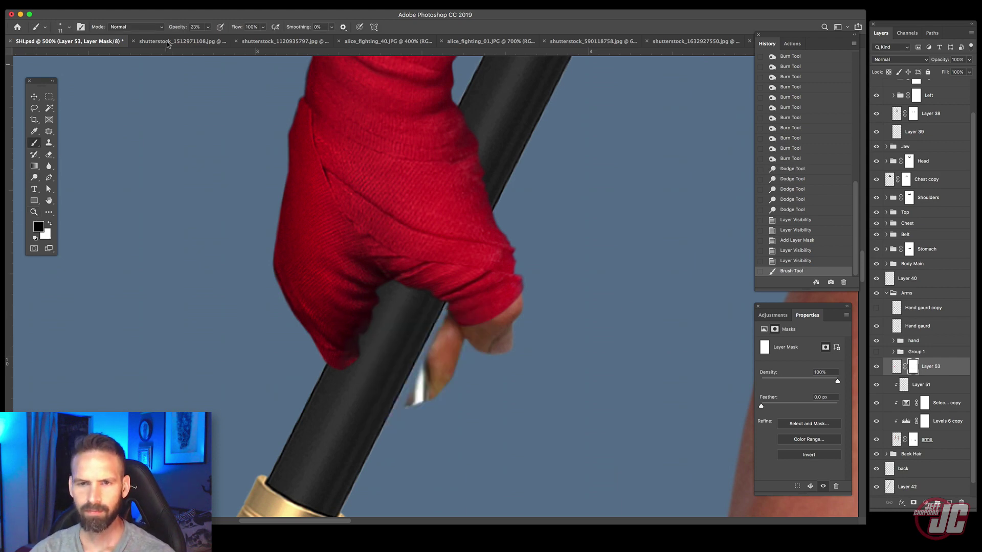
left_click_drag(210, 27, 219, 37)
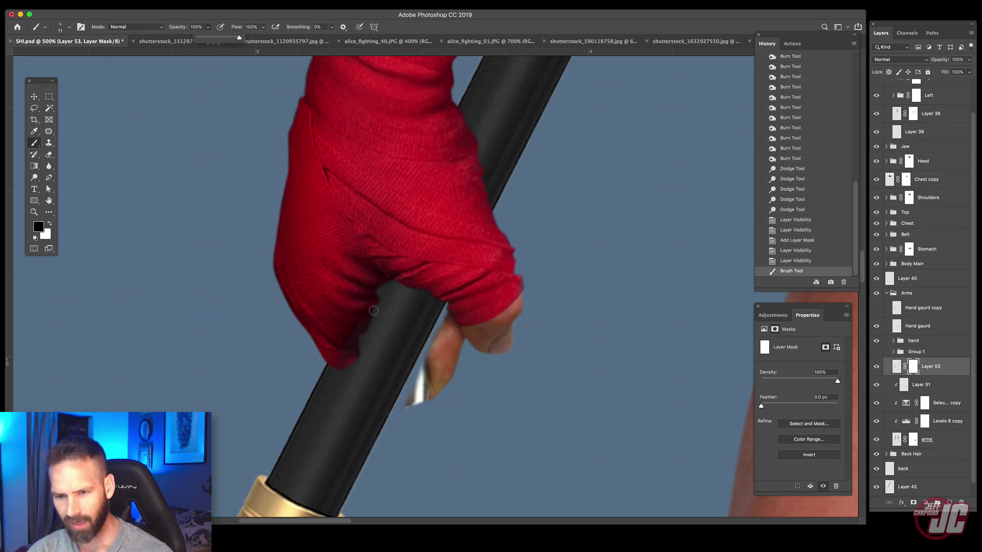
left_click_drag(373, 310, 342, 352)
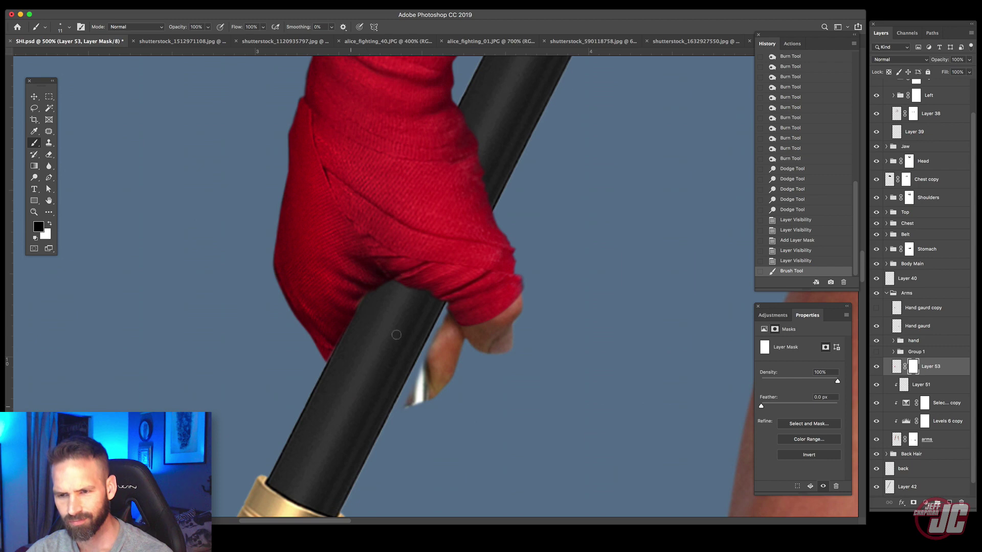
left_click(396, 335)
Step: Move the Hand gaurd copy layer below Group 1, directly above the masked wrap layer
left_click(38, 213)
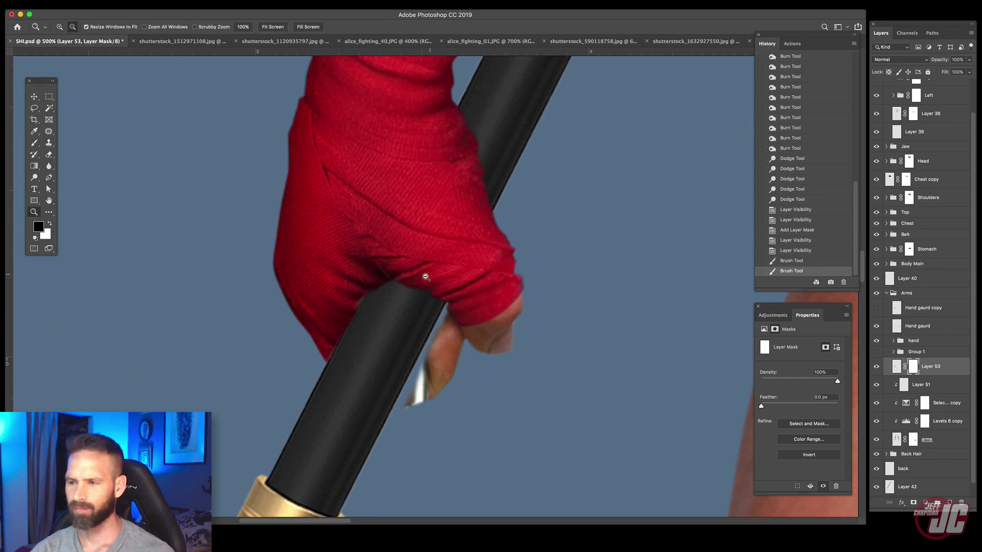
left_click(425, 276, "alt")
left_click_drag(930, 309, 935, 358)
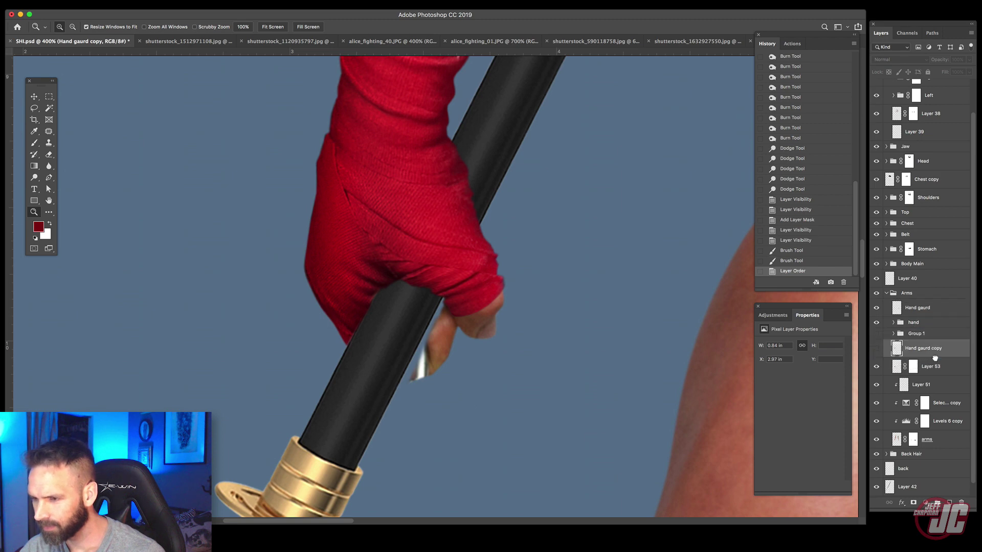
Step: Show the Hand gaurd copy layer and examine how the guard sits on the weapon-holding hand beside the other hand
left_click(877, 349)
left_click(407, 285, "alt")
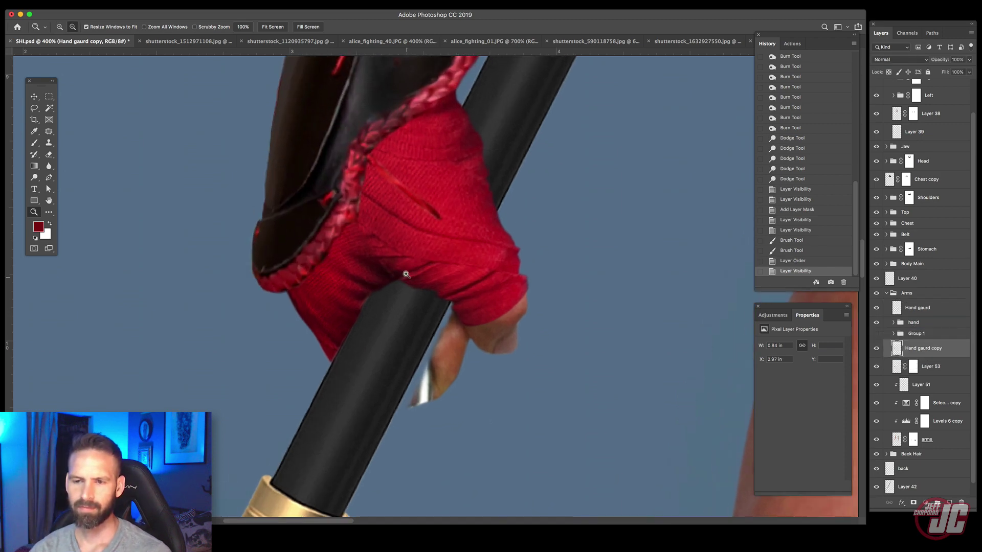
left_click(407, 287, "alt")
left_click(406, 289, "alt")
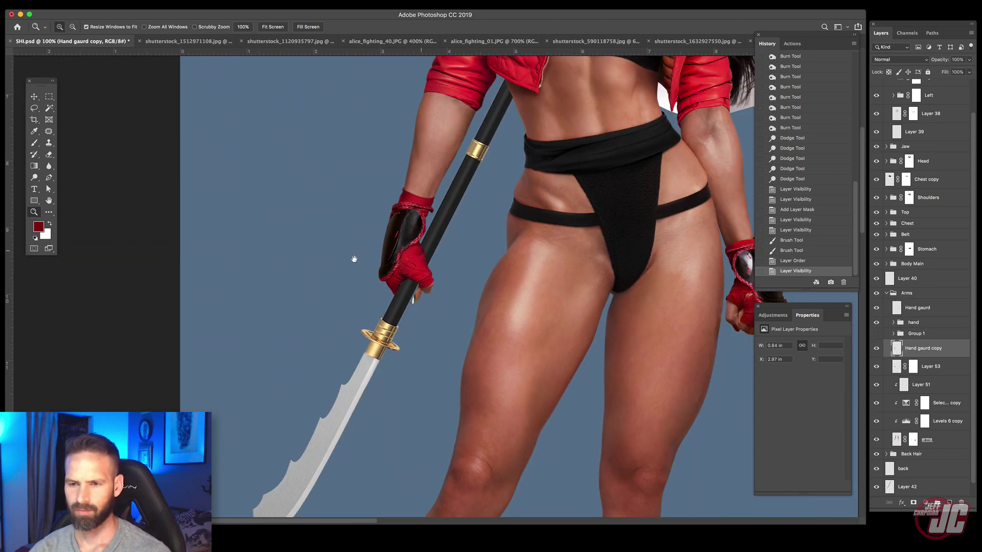
left_click_drag(354, 260, 256, 263)
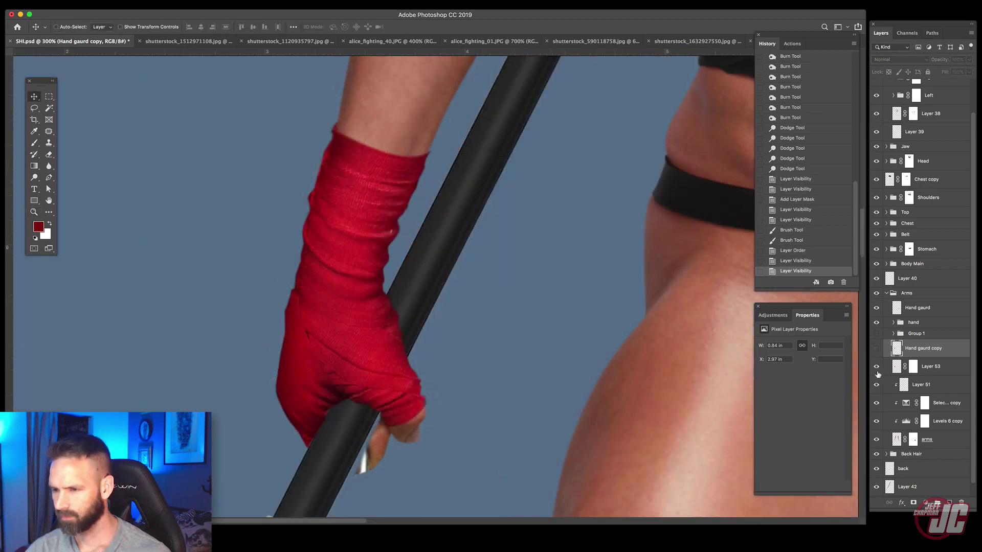
Step: Toggle Layer 53's visibility to compare the red wrap with the bare hand, then show the Hand gaurd copy layer
left_click(877, 369)
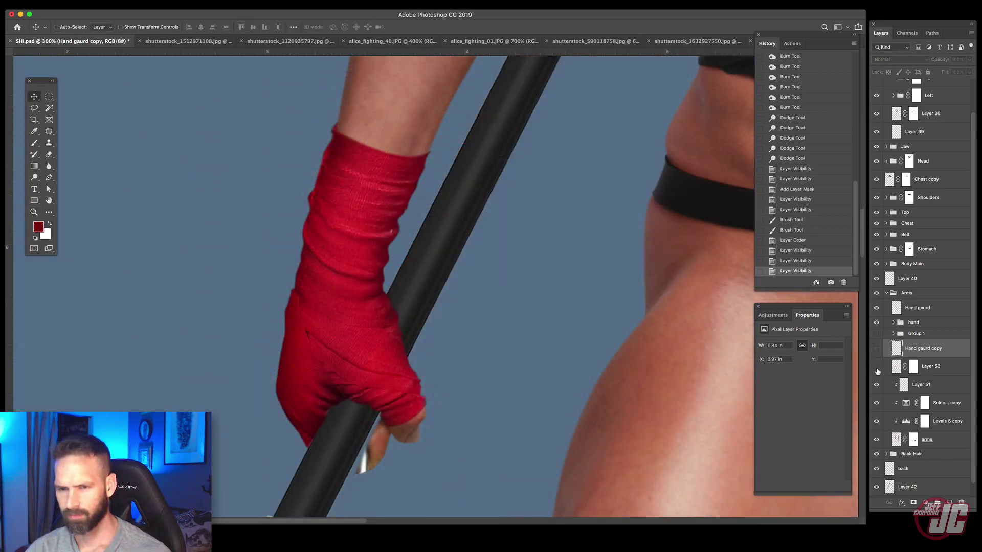
left_click(877, 368)
left_click(876, 367)
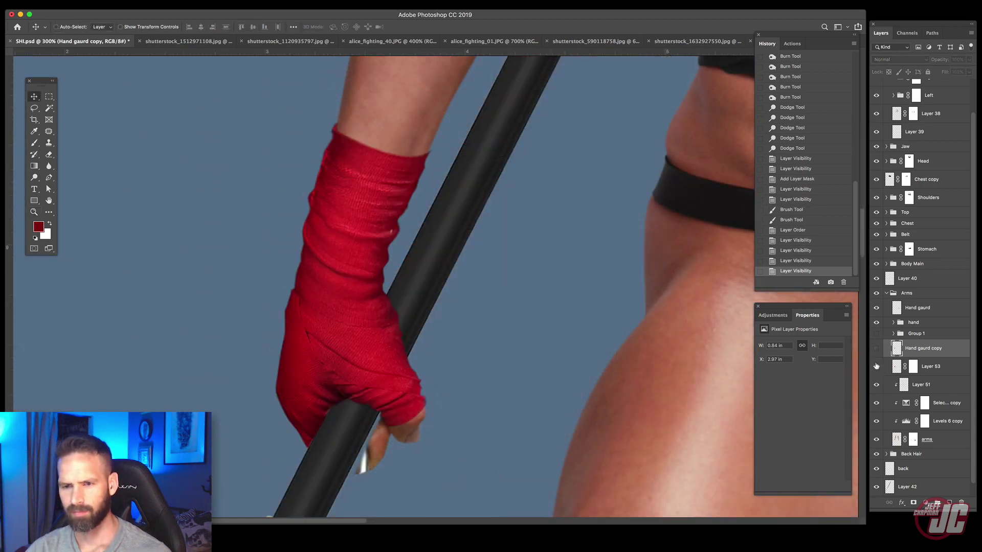
left_click(877, 366)
left_click(876, 366)
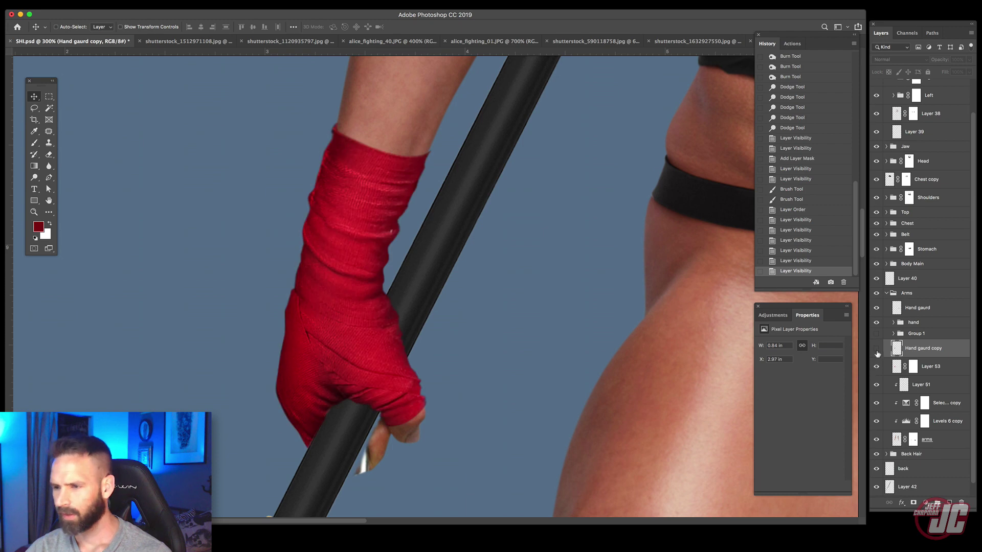
left_click(876, 354)
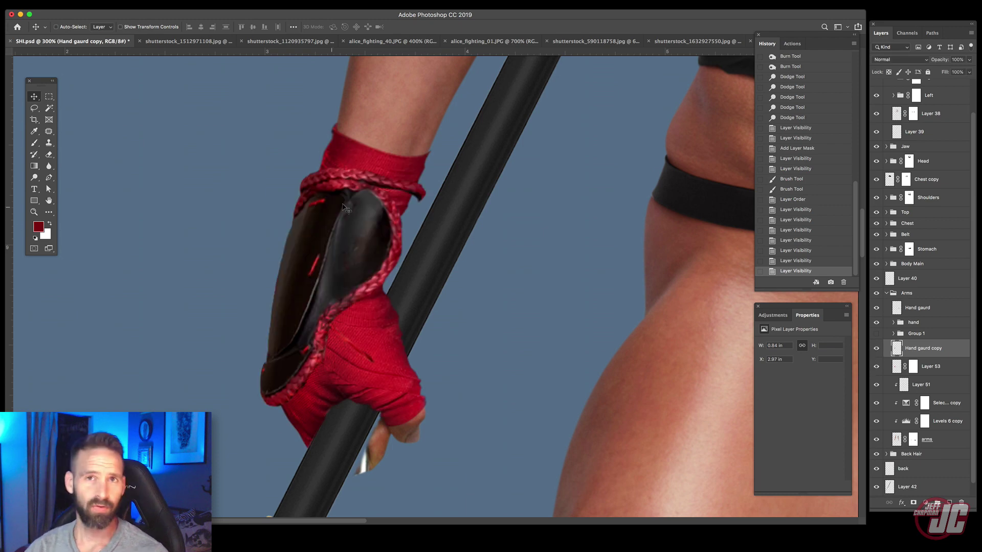
Step: Check the guard against the whole figure at 100%, then toggle the Hand gaurd copy layer to compare the wrist up close
left_click(32, 211)
left_click(402, 280, "alt")
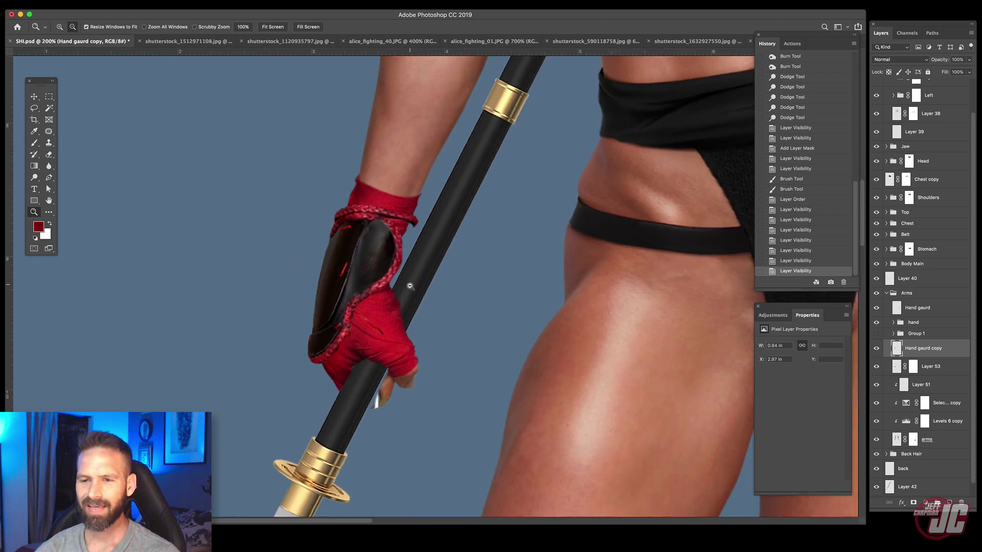
left_click(409, 286, "alt")
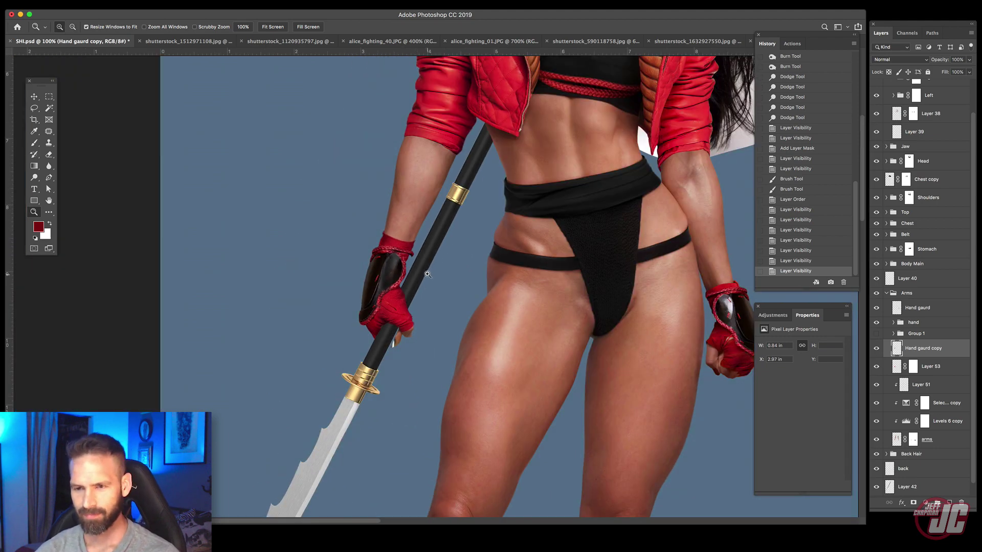
left_click_drag(305, 300, 423, 272)
left_click(369, 276)
left_click(368, 276)
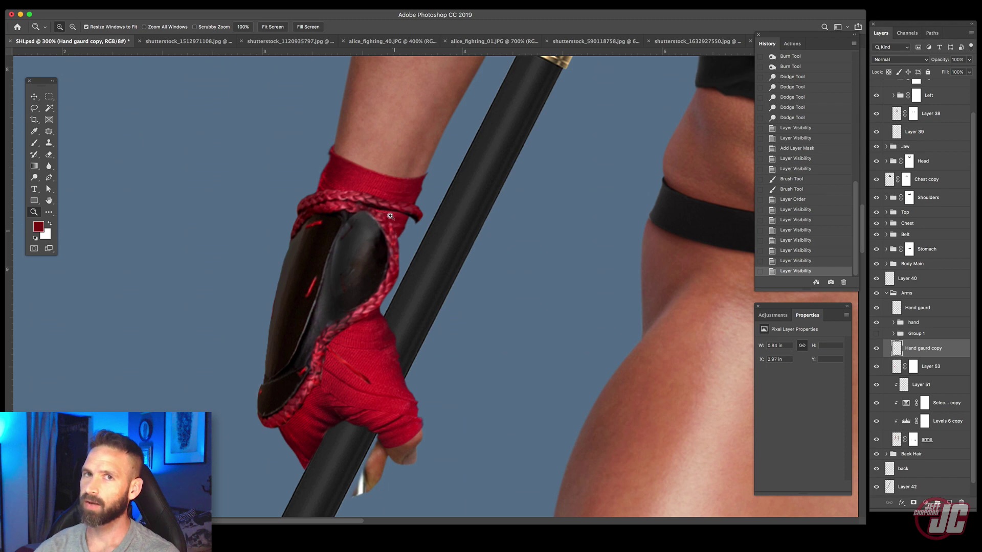
left_click(34, 96)
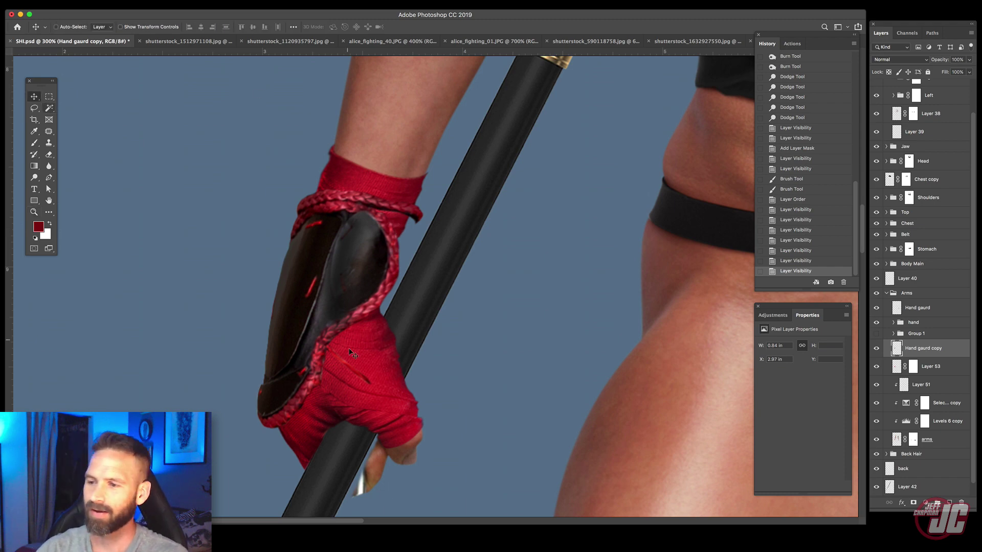
left_click(877, 349)
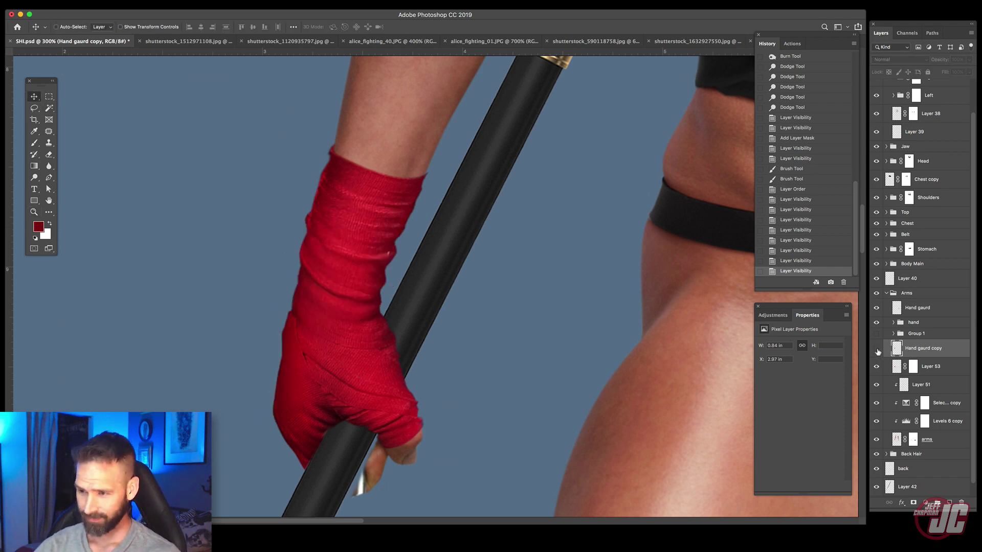
left_click(877, 349)
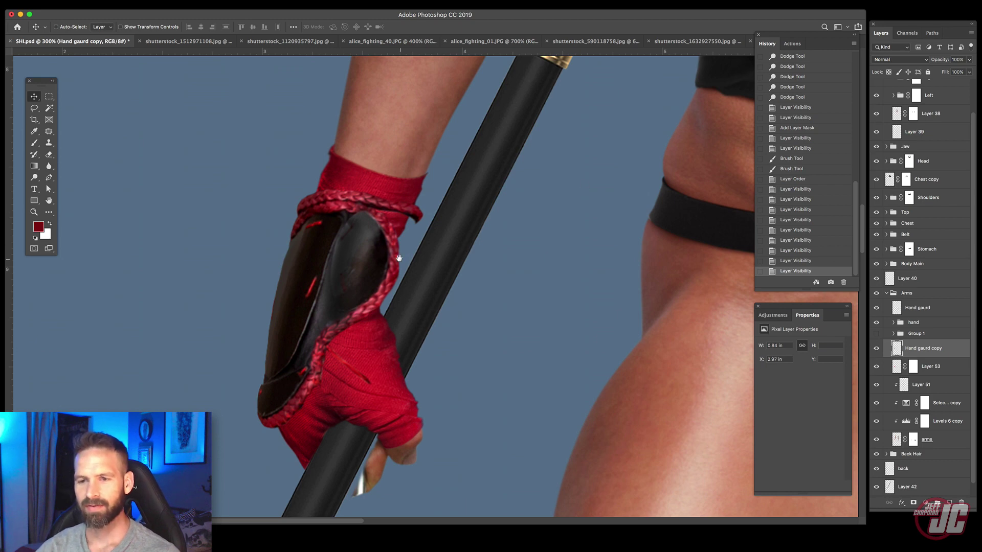
left_click_drag(399, 259, 409, 216)
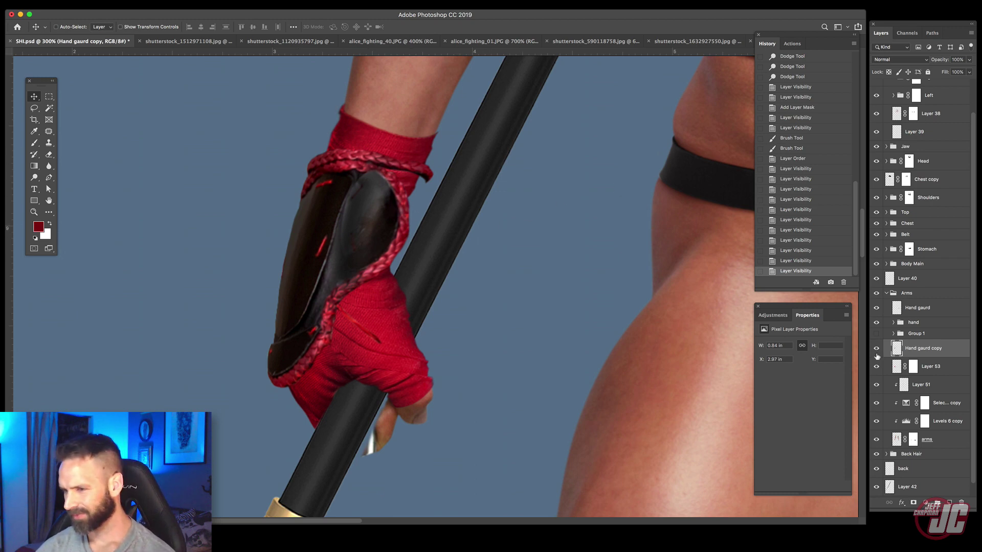
Step: Toggle the Hand gaurd copy and Layer 53 layers separately to compare the bare, wrapped and guarded hand, leaving both shown
left_click(877, 349)
left_click(876, 366)
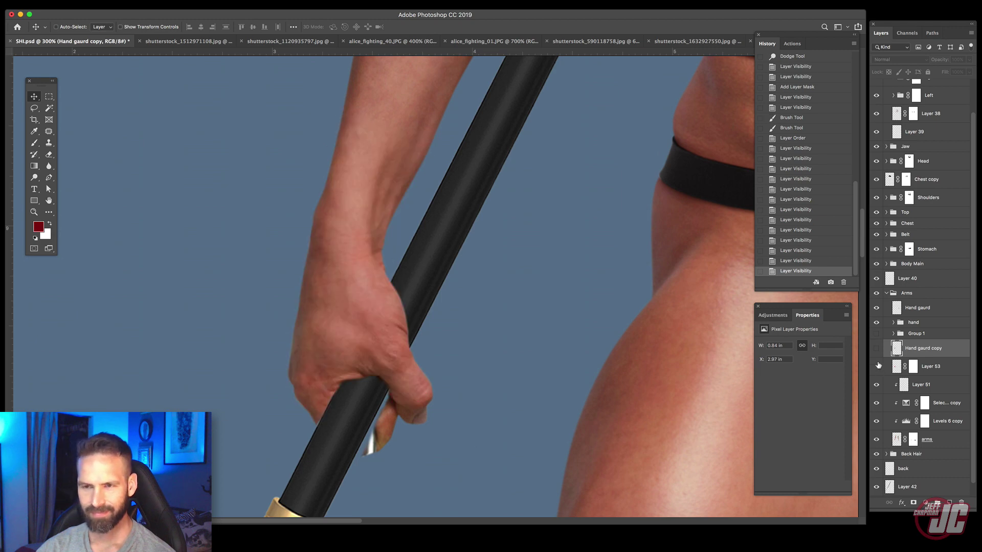
left_click(877, 367)
left_click(876, 366)
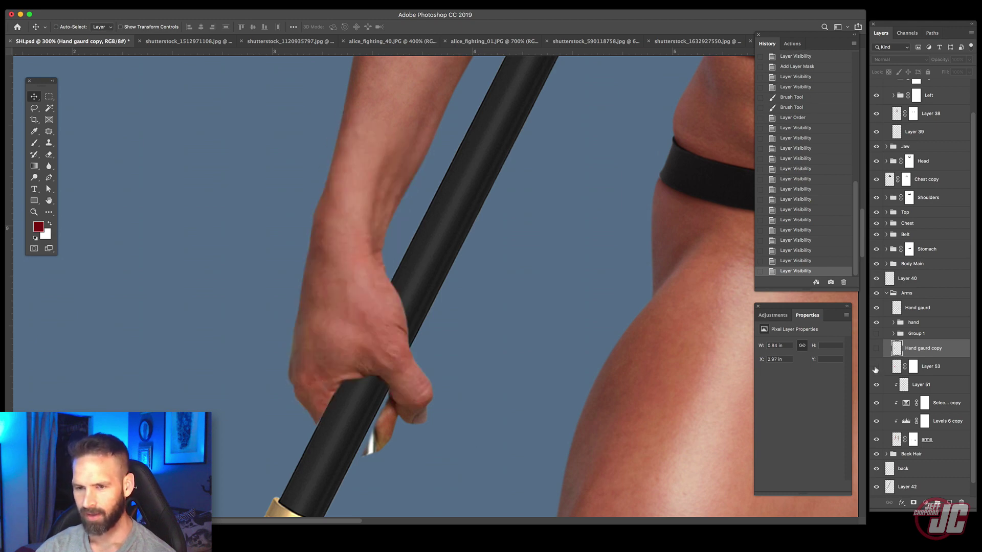
left_click(876, 367)
left_click(876, 348)
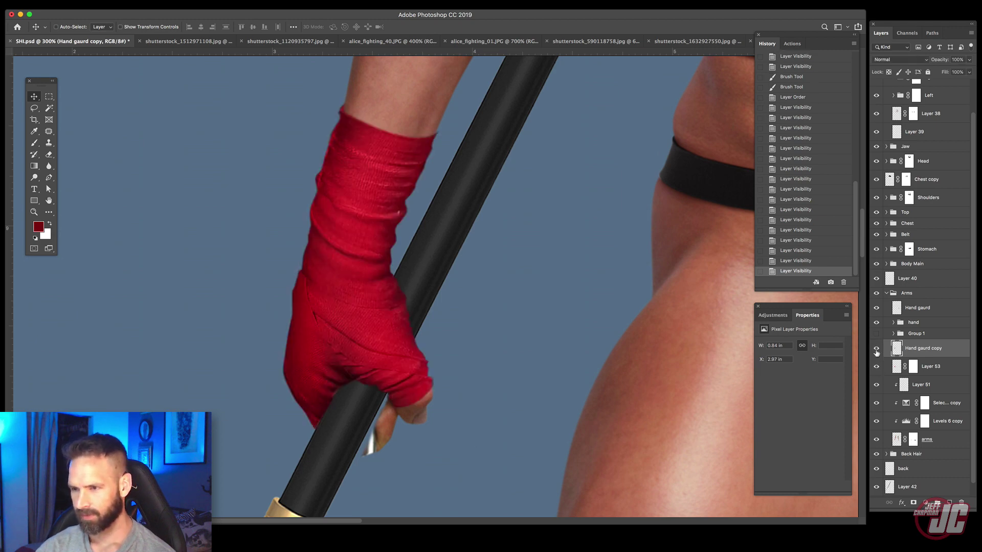
left_click(876, 366)
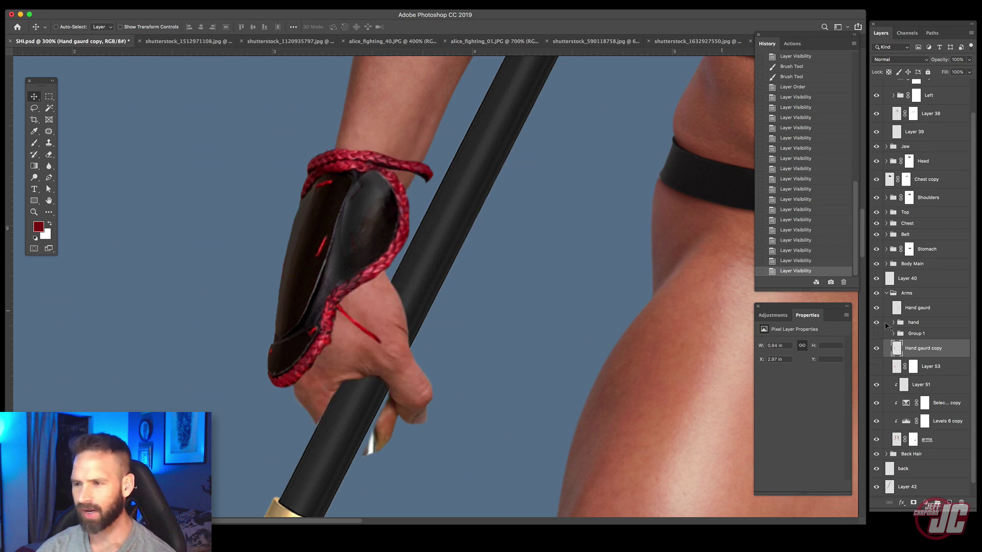
left_click(877, 349)
left_click(876, 349)
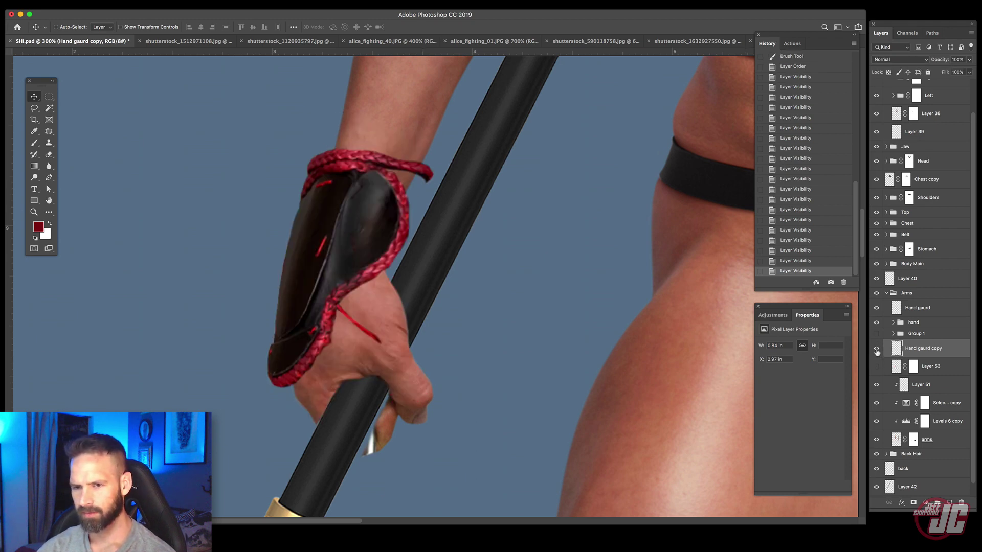
left_click(876, 367)
Step: Open Layer 53 in Liquify and set the backdrop to the arms layer
left_click(896, 366)
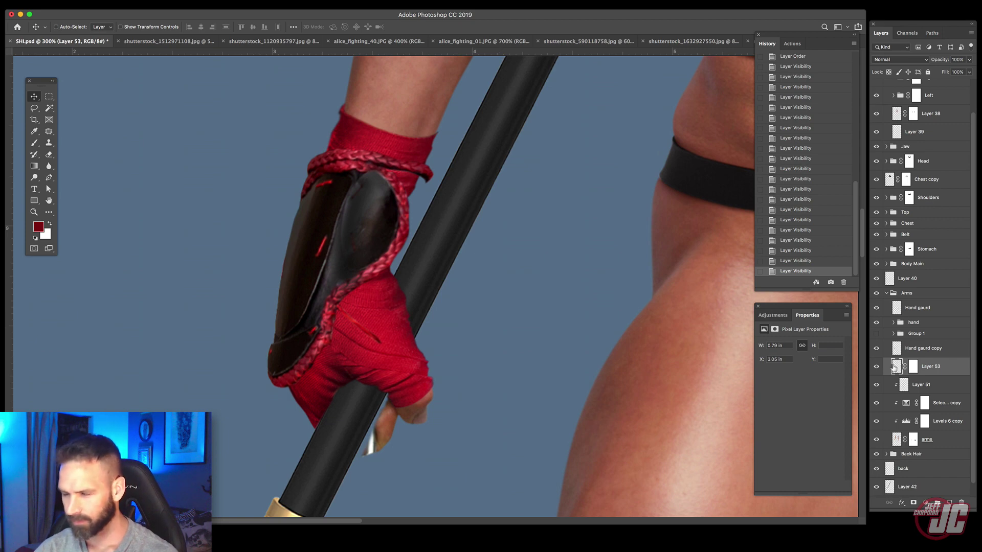
left_click(129, 0)
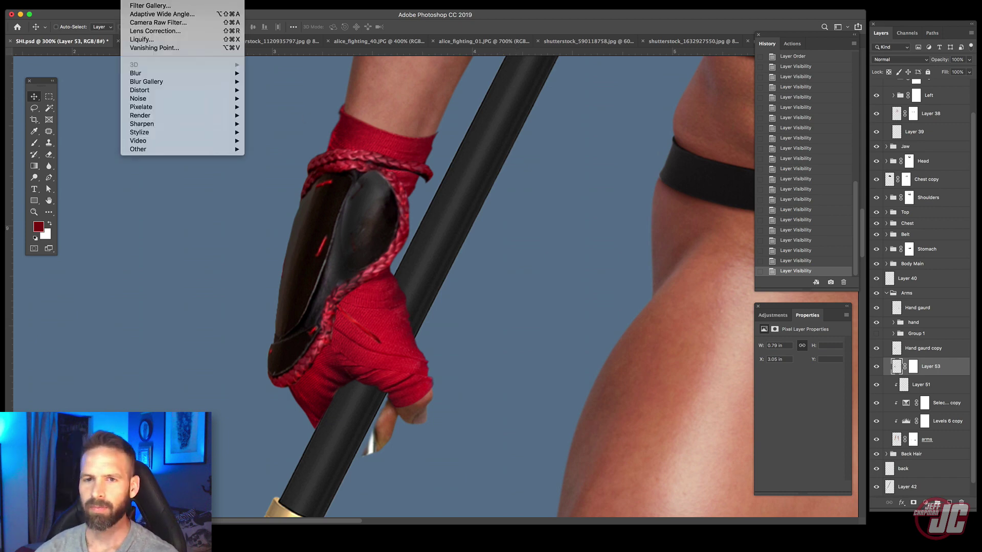
left_click(144, 40)
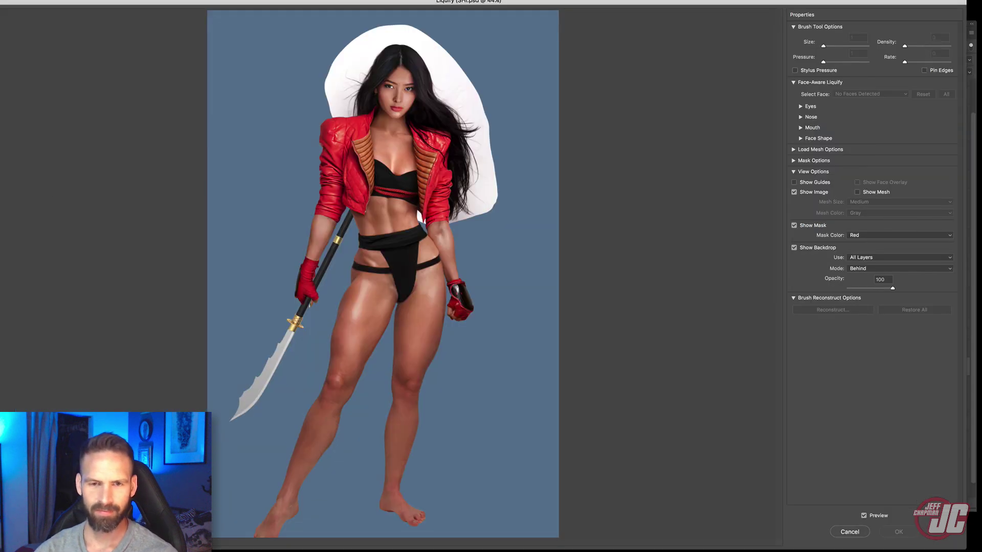
left_click(903, 259)
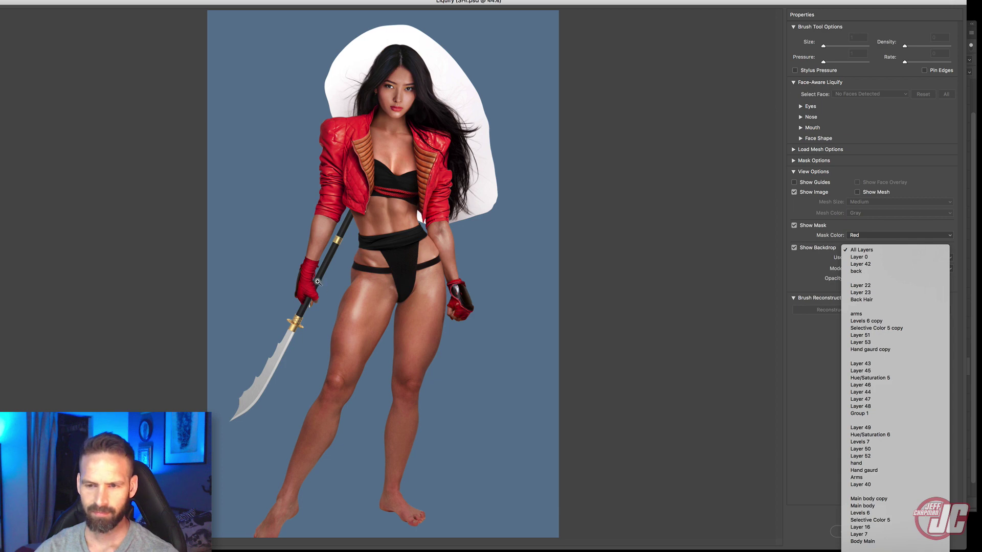
left_click(856, 314)
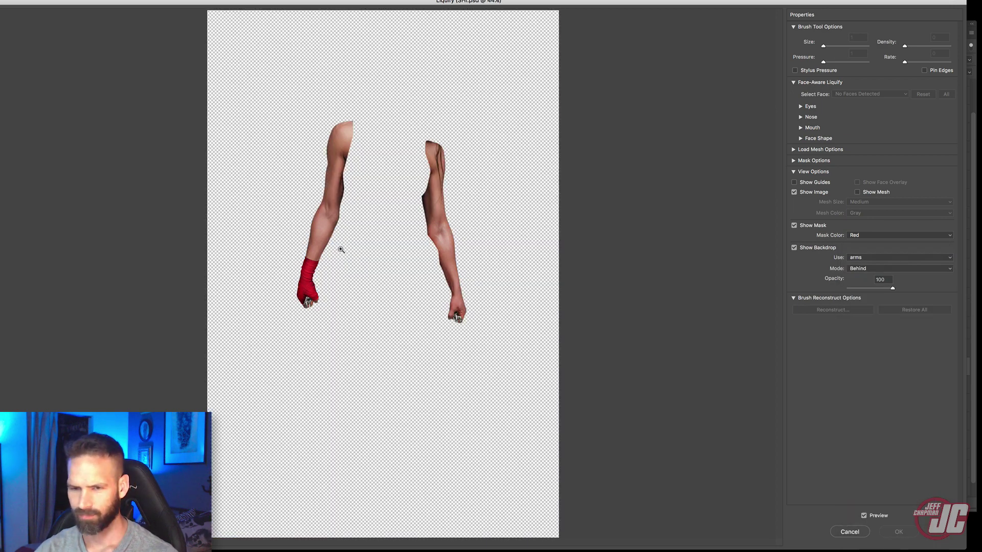
Step: Reshape the wrap's upper cuff around the forearm with a Forward Warp brush of size 107, density 50 and pressure 32
left_click_drag(287, 248, 352, 306)
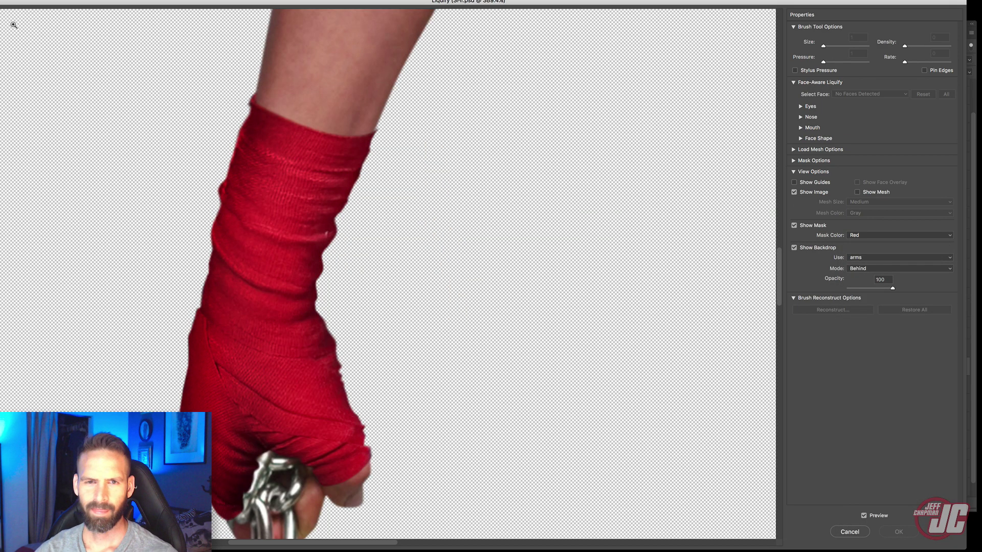
left_click(0, 32)
left_click(0, 18)
left_click_drag(272, 222, 377, 303)
mouse_move(375, 231)
left_mouse_down()
mouse_move(404, 225)
mouse_move(388, 240)
mouse_move(375, 233)
mouse_move(441, 220)
left_mouse_up()
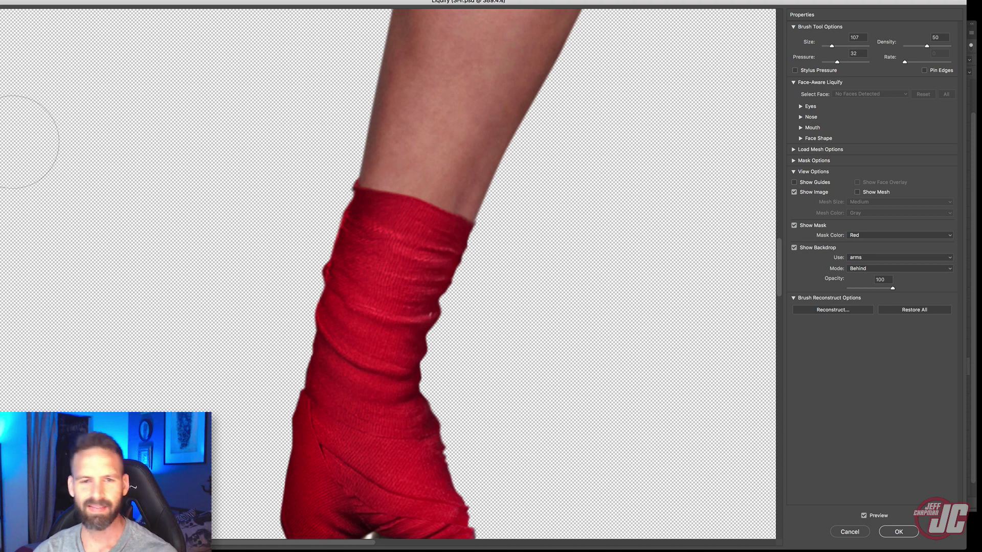
Step: Refine the wrap's cuff and side edges with the warp brush, reducing its size to 43, and apply the Liquify changes
key("z")
left_click(392, 246)
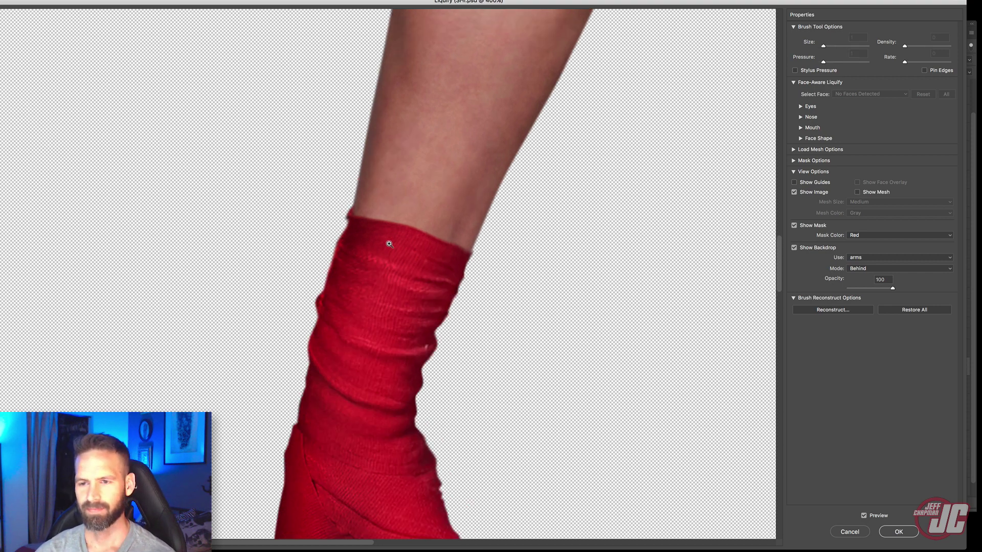
left_click(396, 273)
key("w")
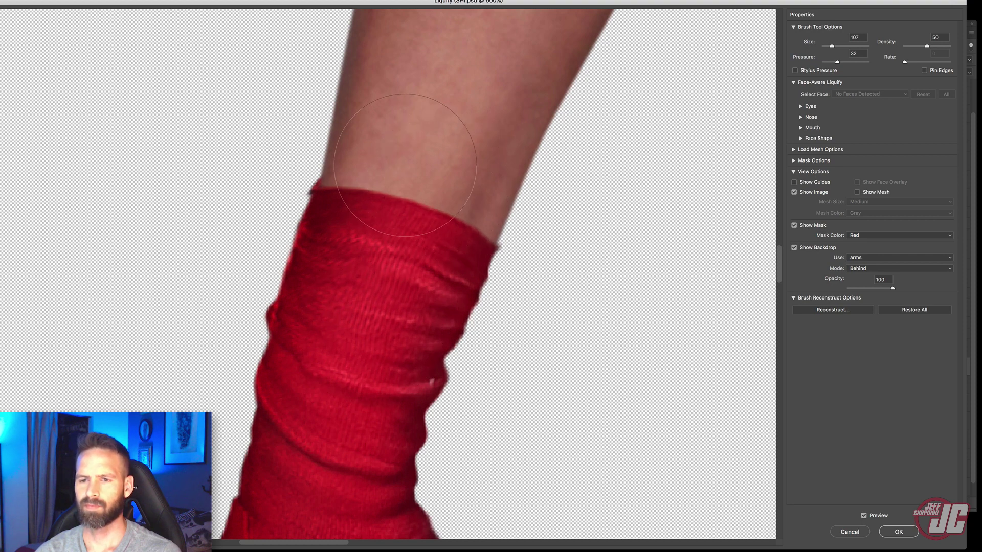
left_click_drag(324, 226, 310, 218)
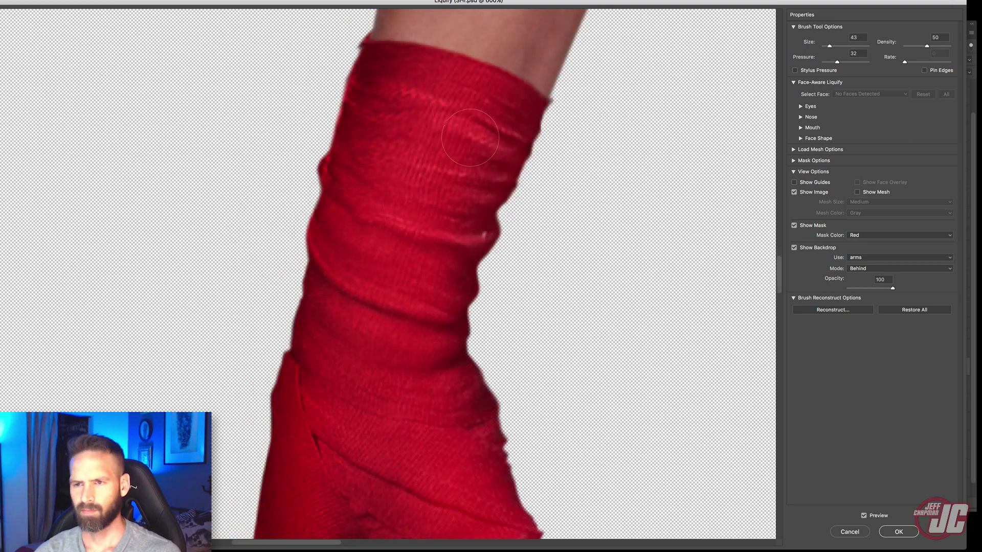
key("Return")
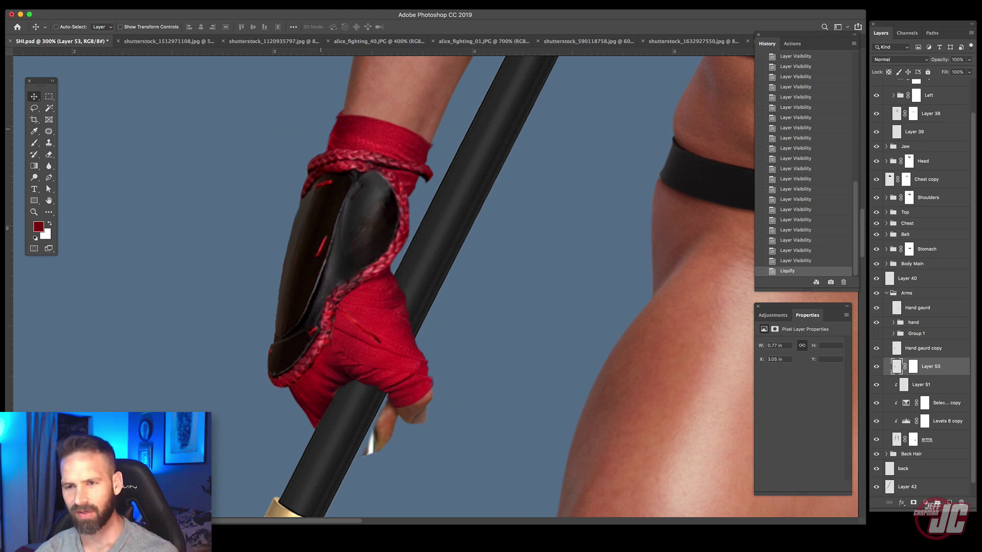
Step: Erase the stray fabric at both ends of the wrap's upper edge with a 4 px eraser at 42% hardness and 100% opacity
key("z")
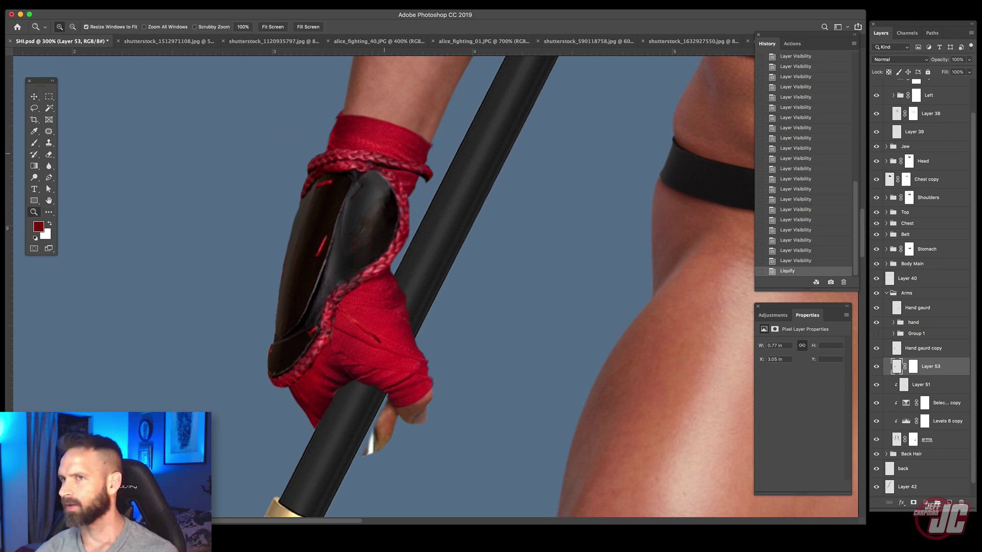
left_click(347, 176)
left_click(363, 156)
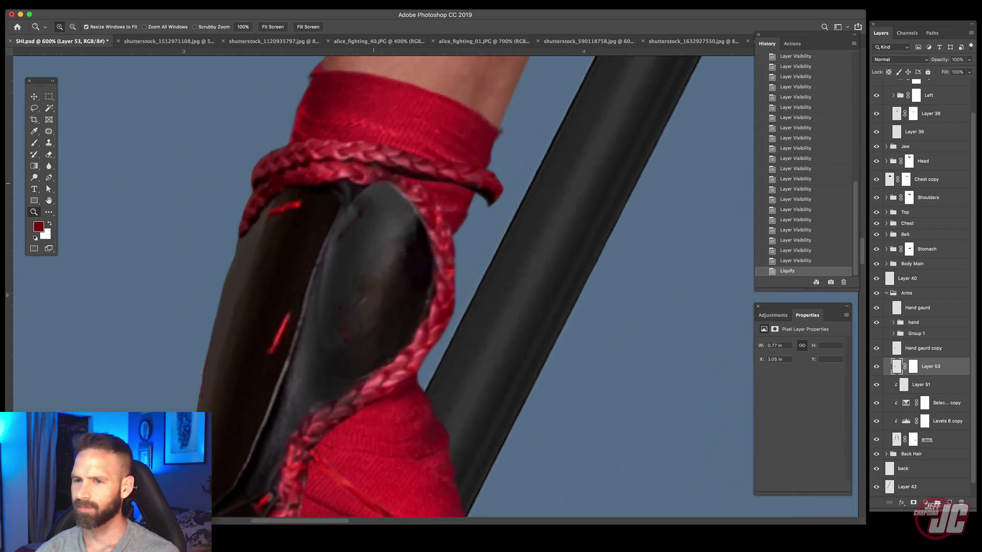
left_click_drag(373, 183, 410, 271)
left_click(410, 264)
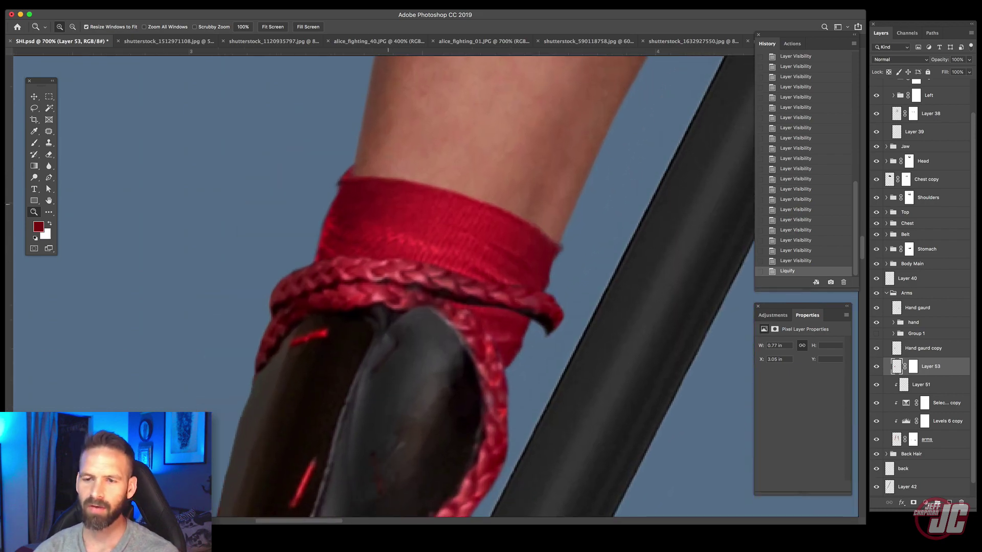
left_click(387, 204)
left_click(376, 201)
left_click(375, 202)
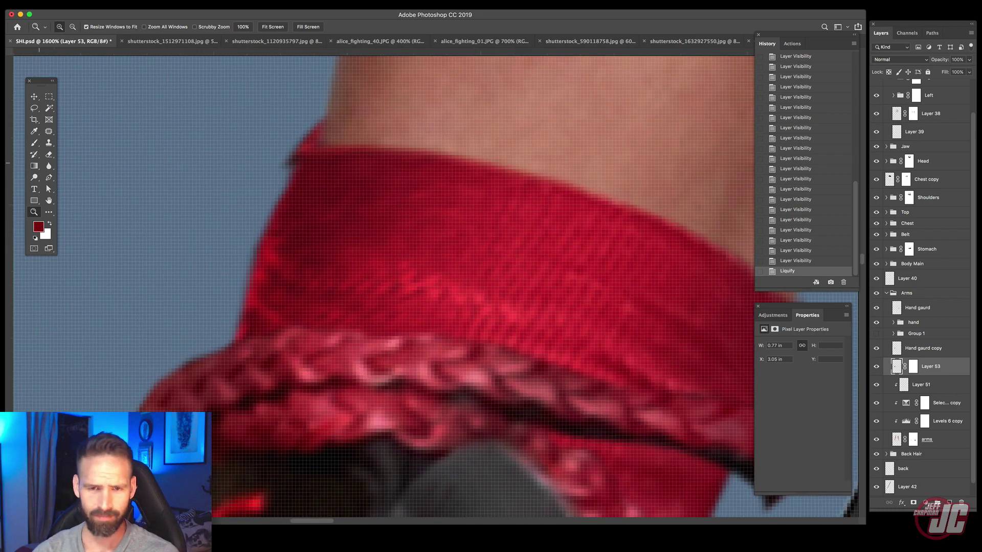
key("e")
right_click(271, 150)
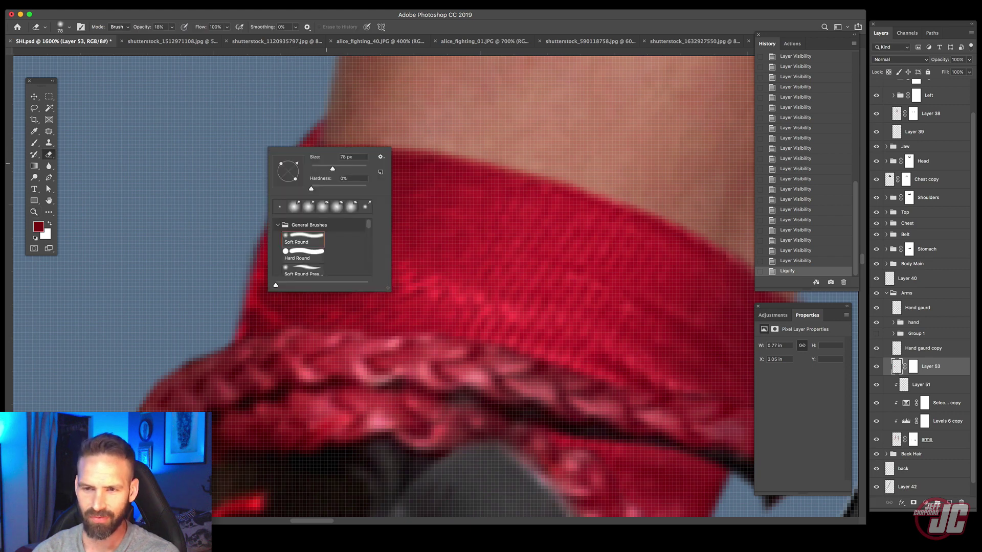
mouse_move(333, 169)
left_mouse_down()
mouse_move(315, 168)
mouse_move(334, 190)
mouse_move(312, 168)
left_mouse_up()
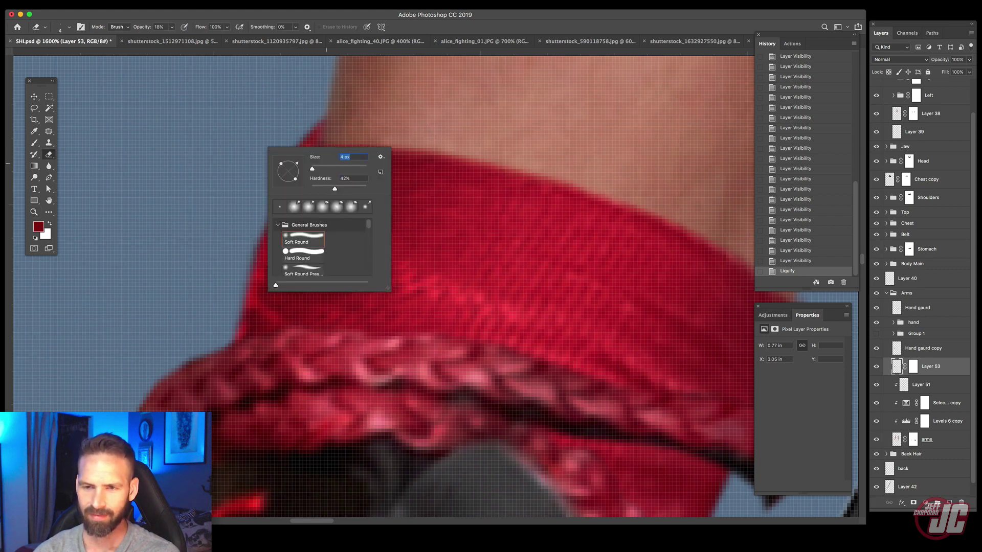
left_click(172, 27)
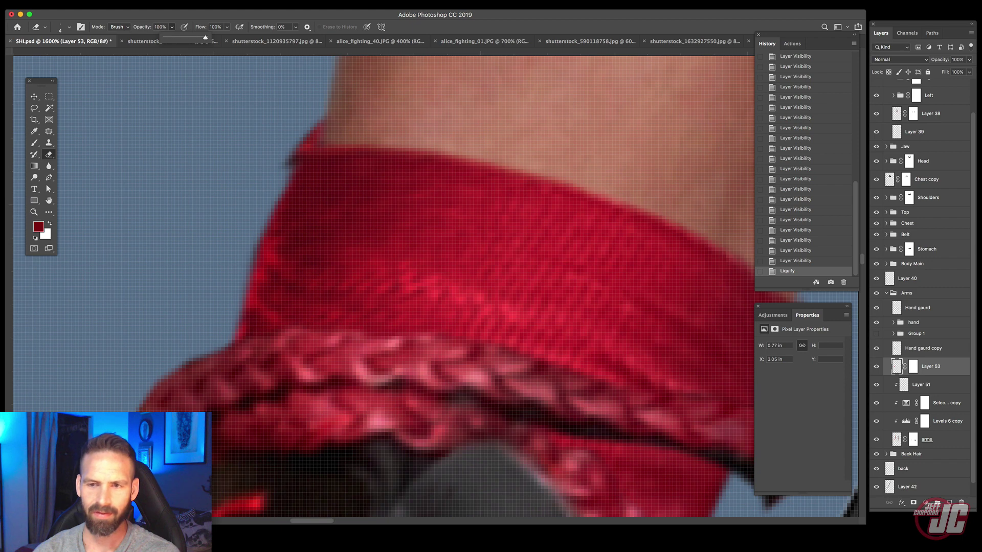
mouse_move(320, 112)
left_mouse_down()
mouse_move(284, 149)
mouse_move(303, 143)
left_mouse_up()
left_click_drag(578, 287, 312, 204)
left_click_drag(532, 209, 537, 232)
left_click(535, 233)
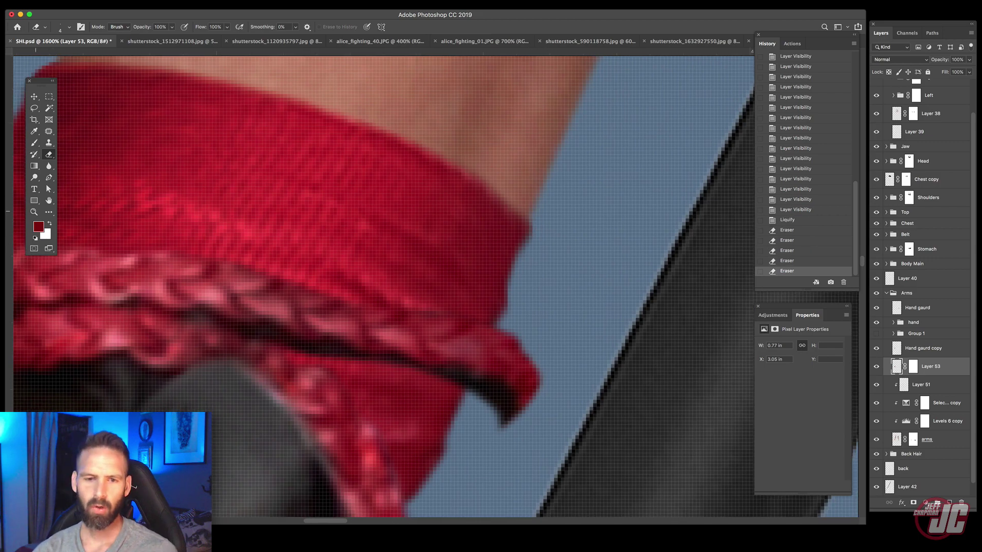
Step: Examine how the cleaned-up wrap looks on the arm and compare both wrapped hands across the figure
left_click(34, 212)
left_click(413, 291, "alt")
left_click(413, 291, "alt")
left_click(413, 290, "alt")
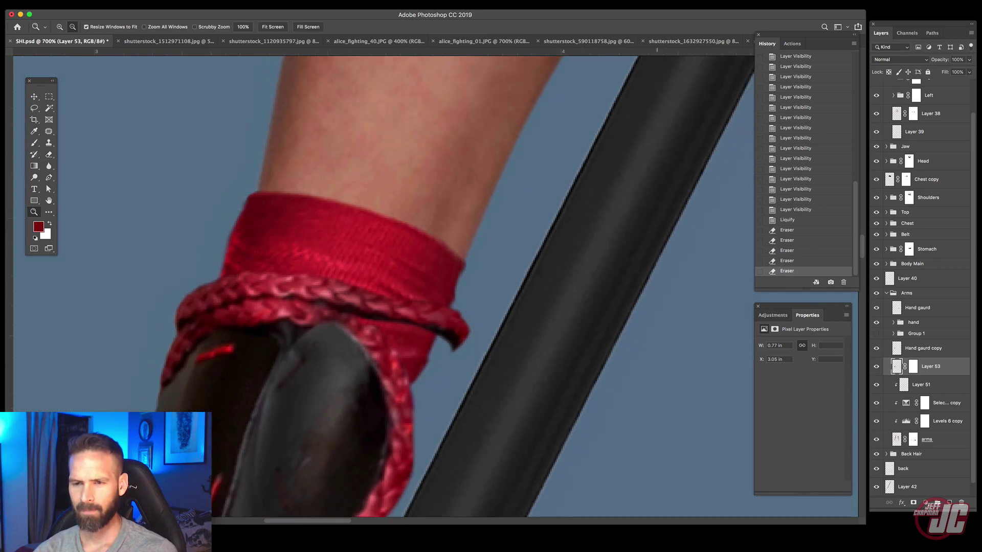
left_click(432, 298, "alt")
left_click(433, 297, "alt")
left_click(432, 298, "alt")
left_click(433, 298, "alt")
left_click(432, 298, "alt")
left_click(432, 298, "alt")
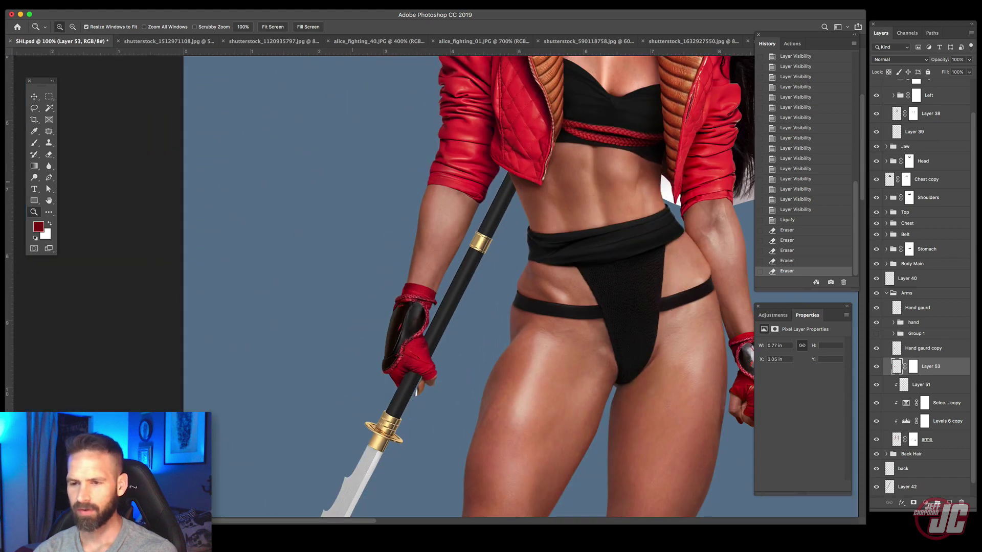
left_click_drag(474, 190, 311, 157)
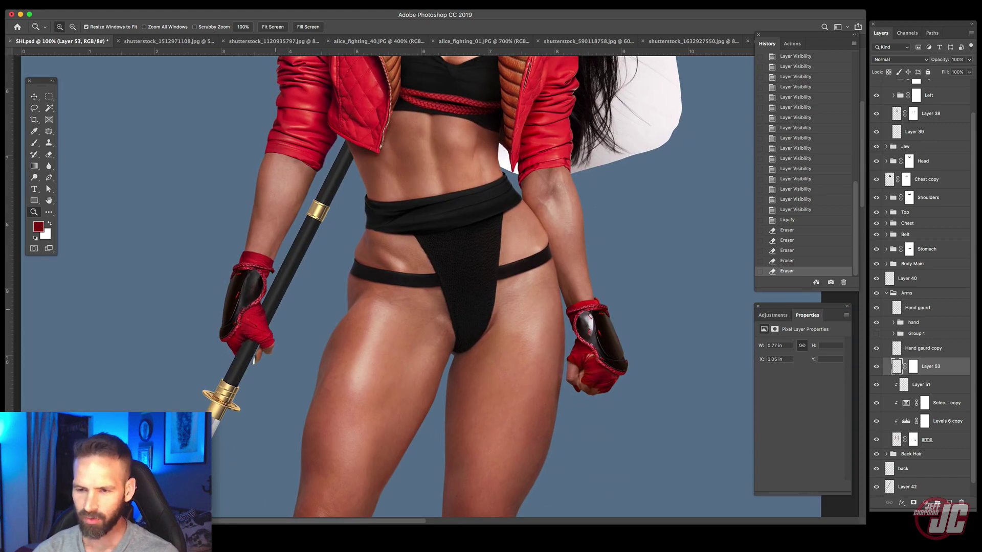
Step: Transform and nudge the Hand gaurd copy layer over the weapon hand's wrap, and check the fit by toggling Layer 53
left_click(275, 277)
left_click(276, 276)
left_click_drag(303, 272, 389, 244)
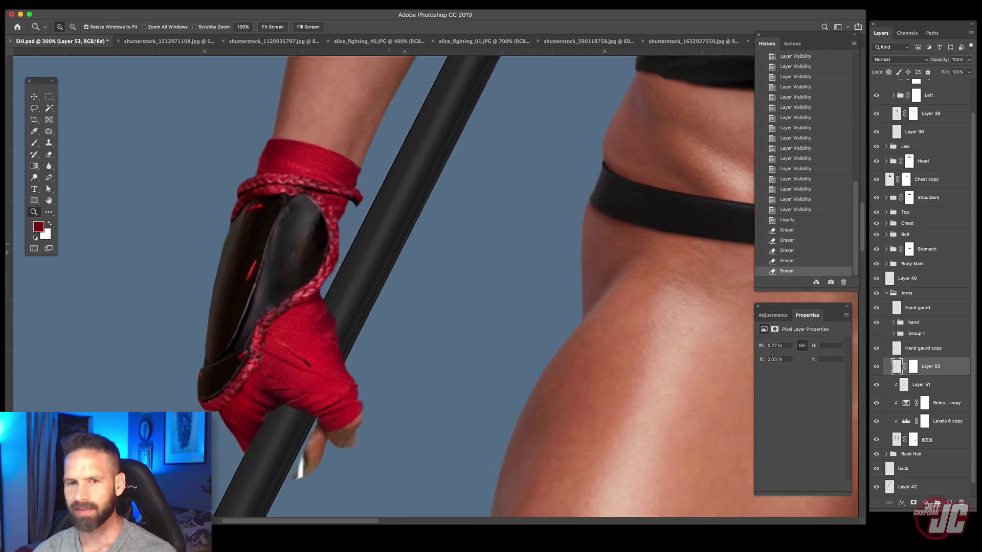
key("v")
left_click(924, 349)
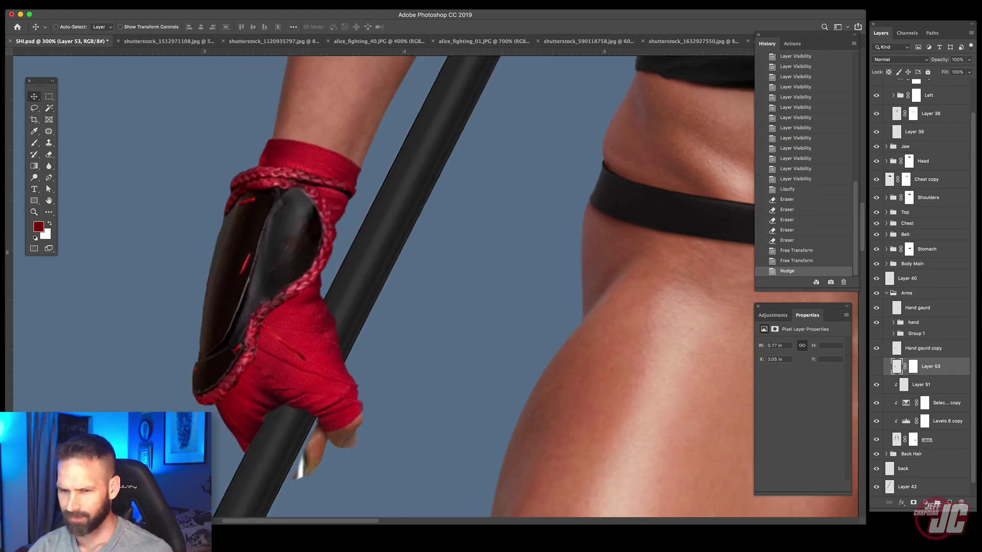
left_click(877, 367)
left_click(877, 367)
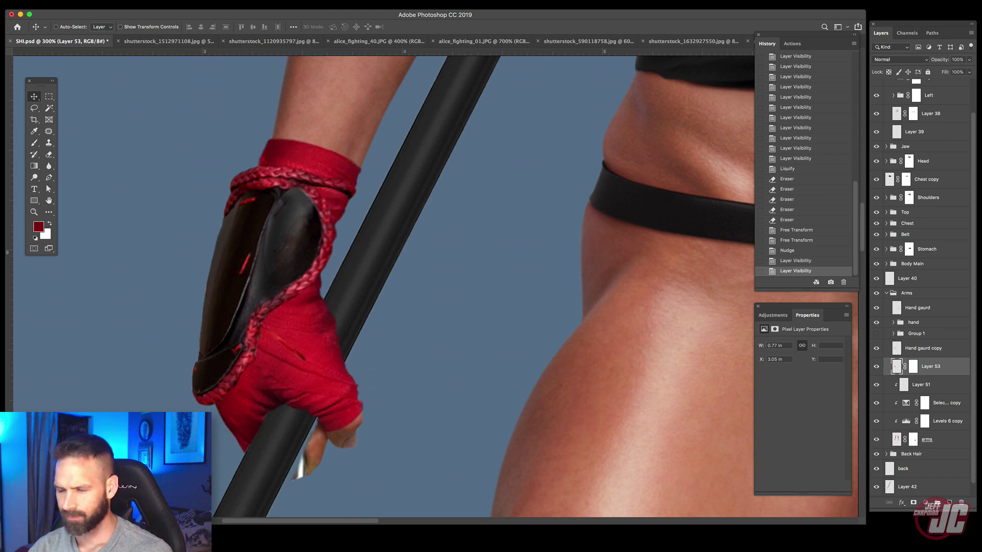
Step: Add a new layer above Layer 53, clip it to Layer 53 and set its blend mode to Multiply
key("ctrl+shift+alt+n")
right_click(947, 361)
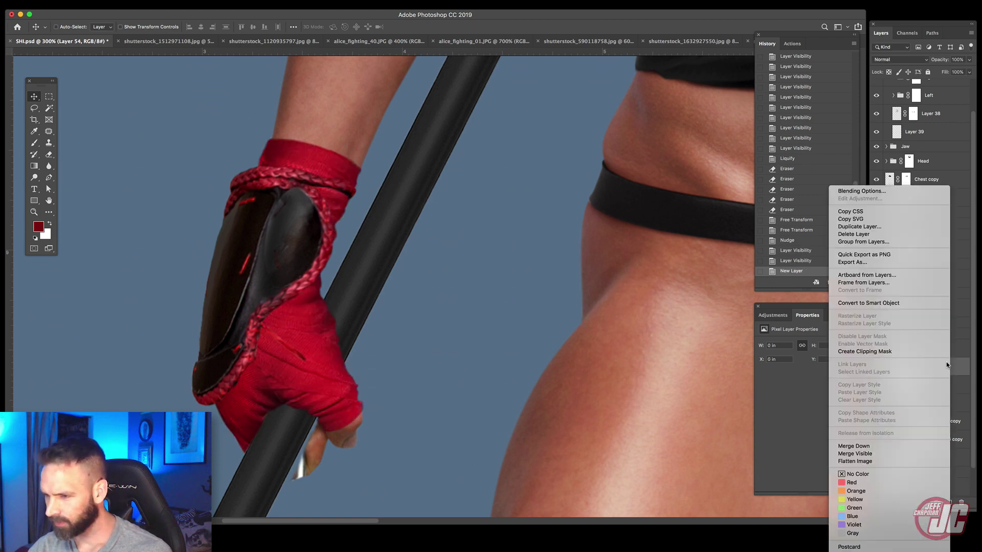
left_click(868, 351)
left_click(907, 58)
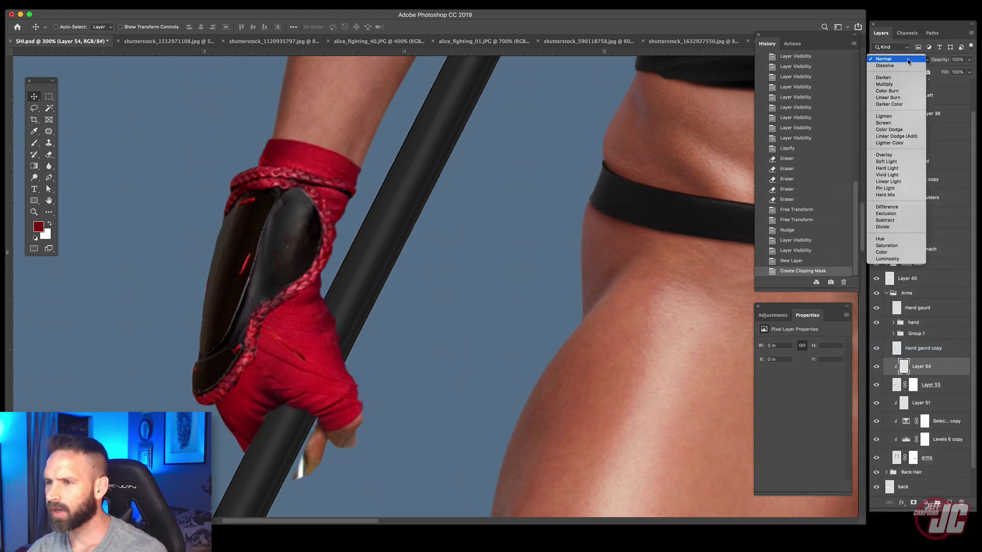
left_click(897, 85)
Step: Try shading the wrap beside the guard's upper braid in black with a soft 27 px brush at 54% opacity
left_click(34, 212)
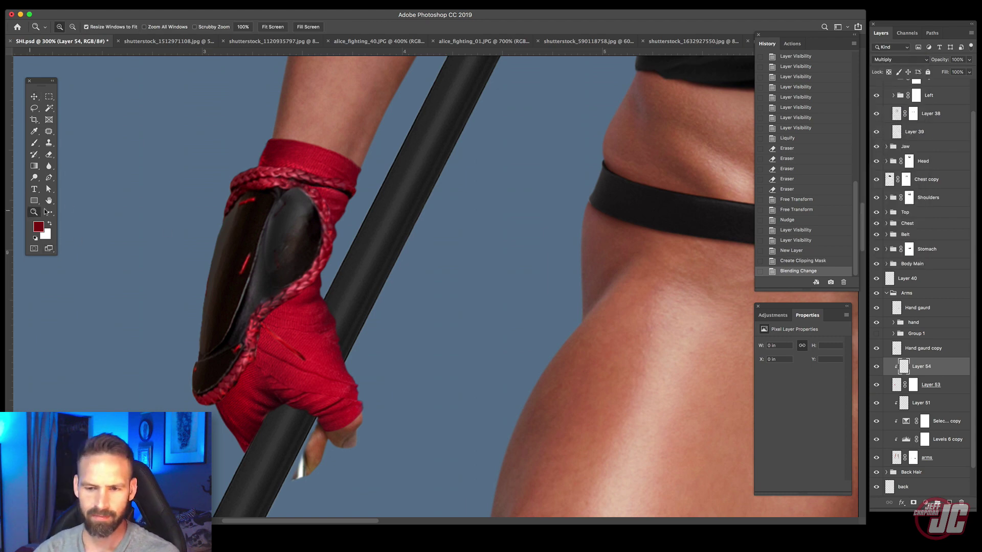
left_click(297, 317)
left_click(35, 238)
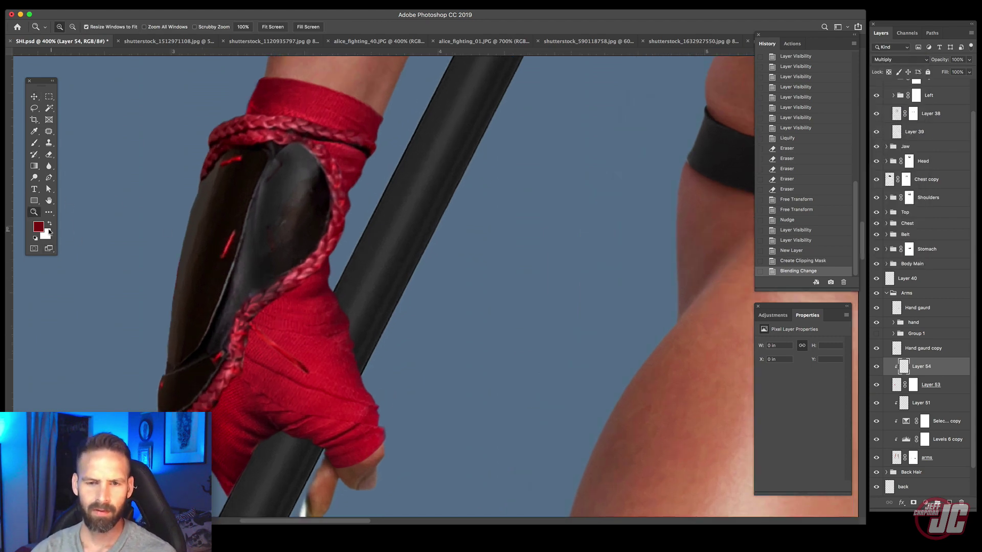
left_click(34, 142)
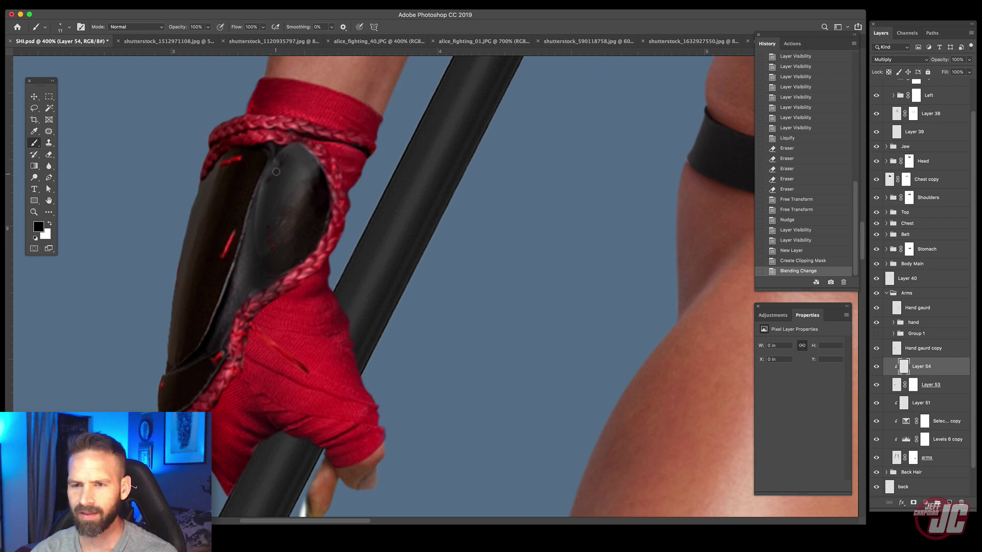
left_click_drag(317, 144, 404, 166)
right_click(368, 163)
left_click(417, 184)
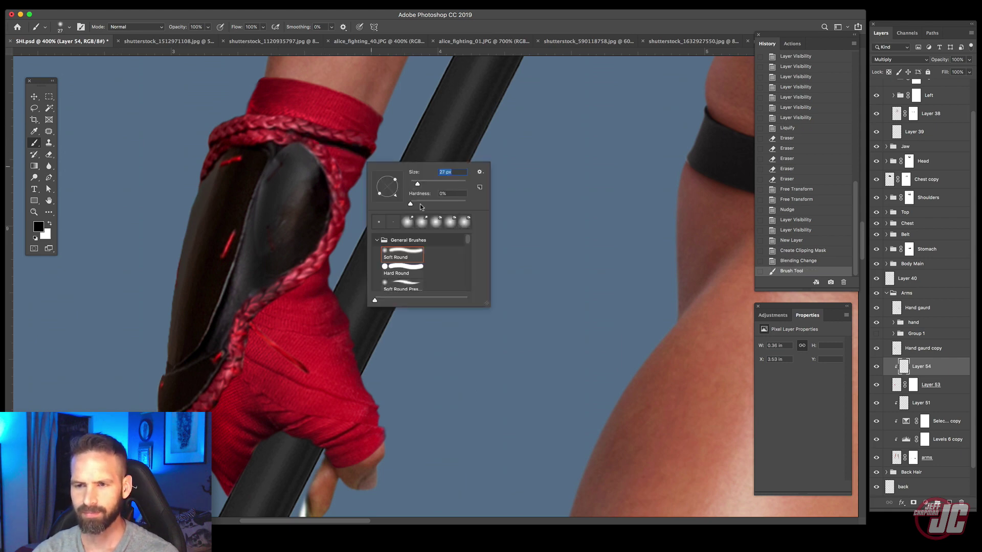
left_click(420, 203)
key("Return")
key("5")
key("4")
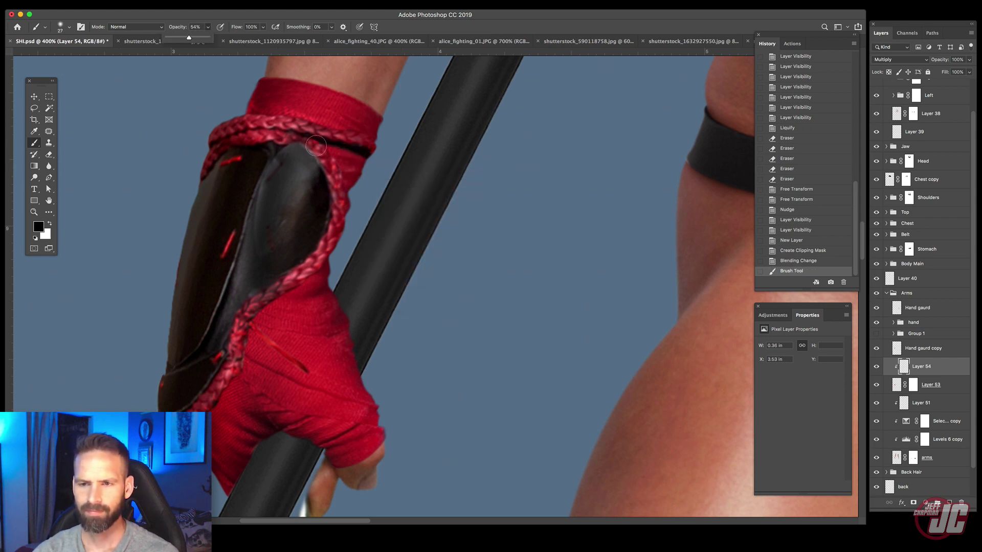
mouse_move(327, 143)
left_mouse_down()
mouse_move(390, 182)
mouse_move(366, 160)
mouse_move(379, 195)
left_mouse_up()
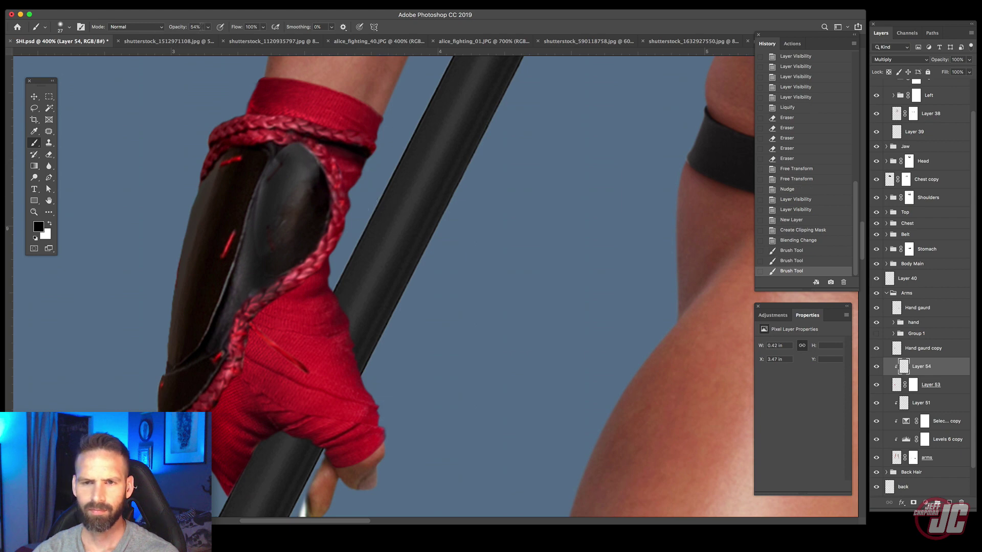
Step: Revert the trial brush strokes and shade the wrap beside the guard's upper braid in black at 22% brush opacity
left_click(208, 27)
left_click_drag(202, 38, 192, 38)
left_click(798, 241)
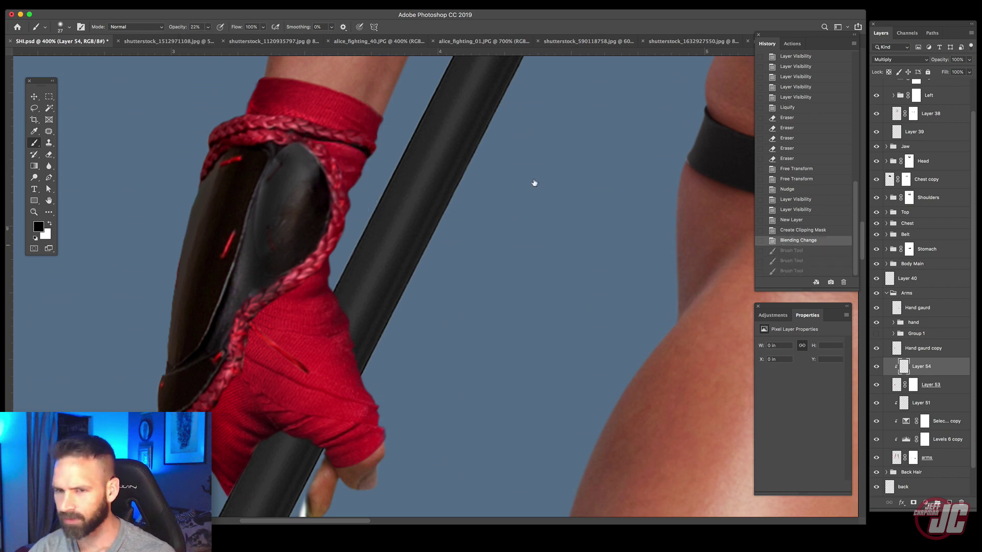
left_click_drag(328, 163, 372, 198)
left_click_drag(332, 166, 384, 228)
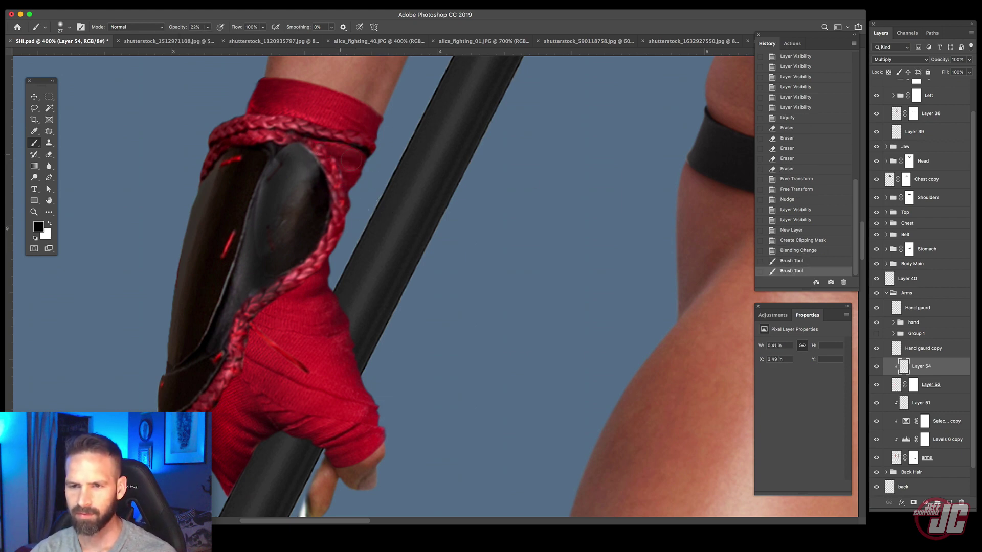
mouse_move(350, 161)
left_mouse_down()
mouse_move(325, 148)
mouse_move(346, 191)
left_mouse_up()
Step: Paint a soft black shadow on the wrap along the braid's lower edge, down to the guard's bottom end
mouse_move(332, 266)
left_mouse_down()
mouse_move(255, 313)
mouse_move(249, 338)
left_mouse_up()
left_click_drag(253, 330, 233, 381)
left_click_drag(242, 369, 205, 421)
left_click_drag(233, 384, 193, 432)
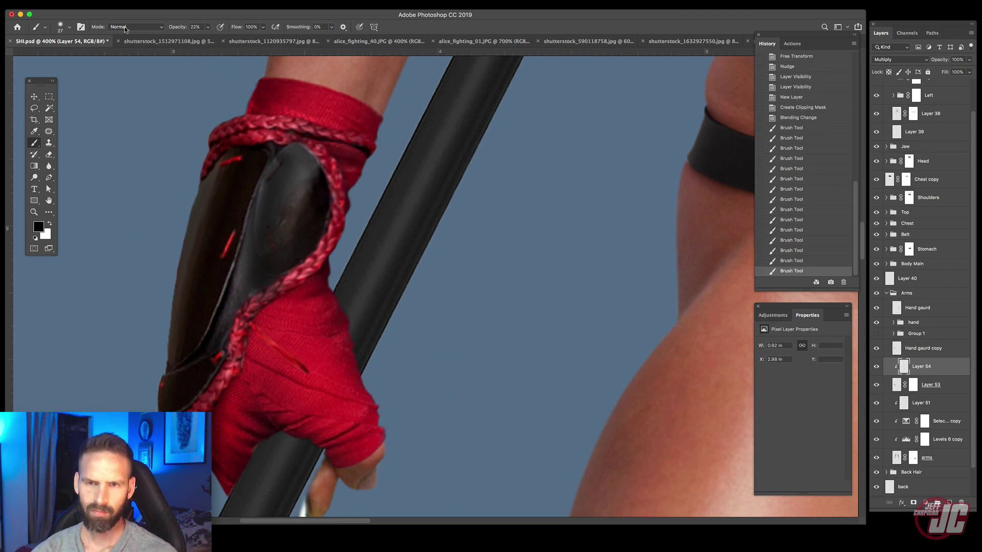
Step: Deepen the shadow along the braid and under the cuff at 13% brush opacity, and reduce the brush size to 19 px
left_click(207, 28)
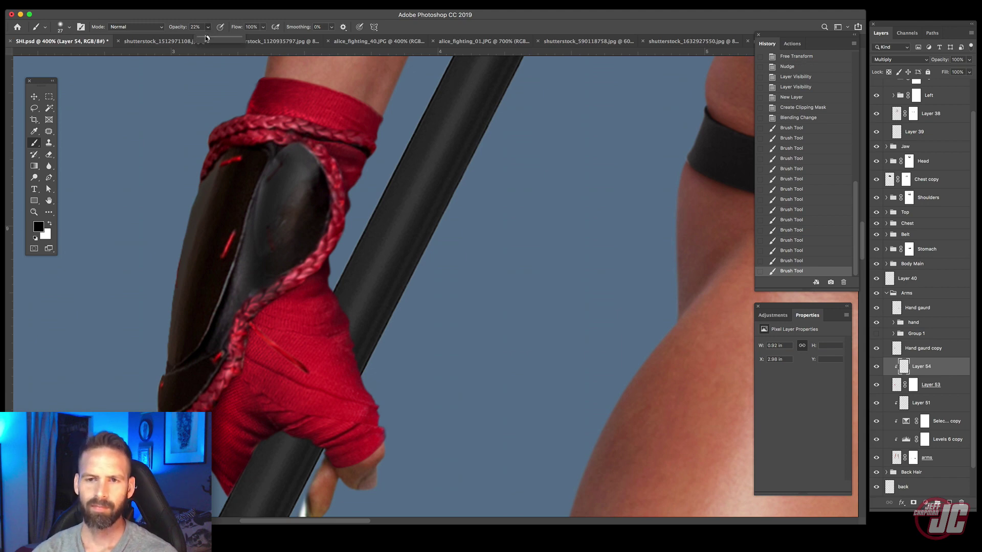
left_click_drag(250, 313, 238, 356)
left_click_drag(256, 303, 234, 366)
mouse_move(234, 363)
left_mouse_down()
mouse_move(159, 445)
mouse_move(169, 443)
left_mouse_up()
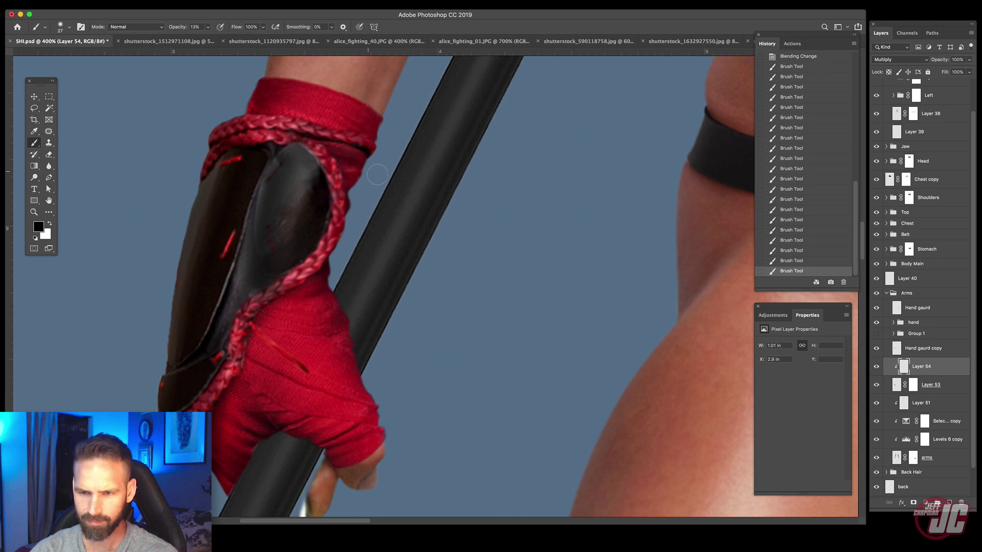
left_click(364, 168)
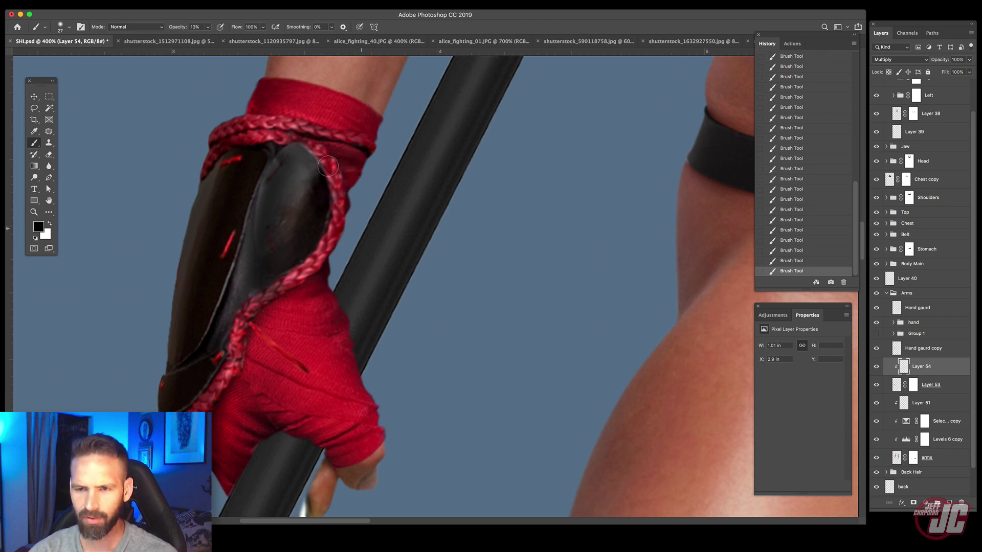
right_click(328, 163)
left_click_drag(361, 172, 358, 172)
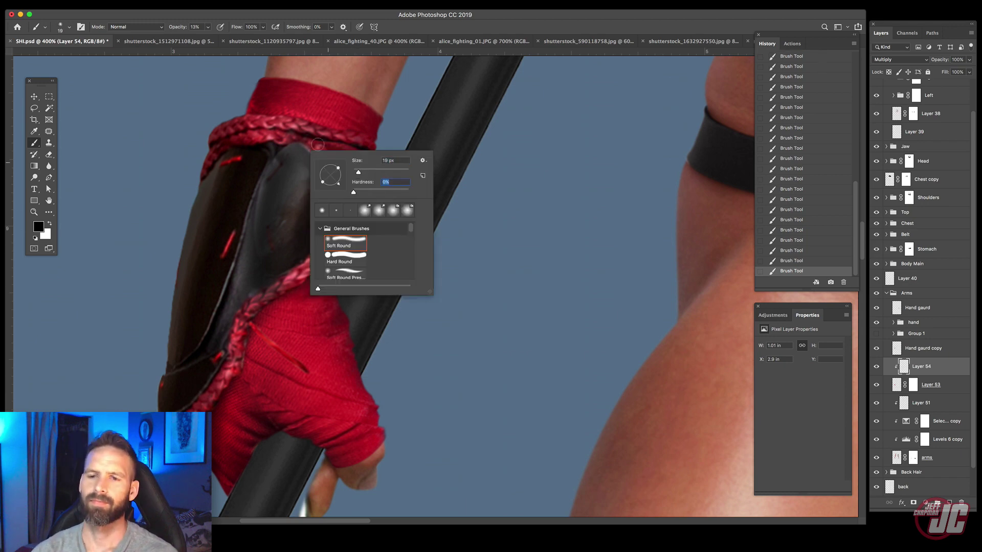
key("Return")
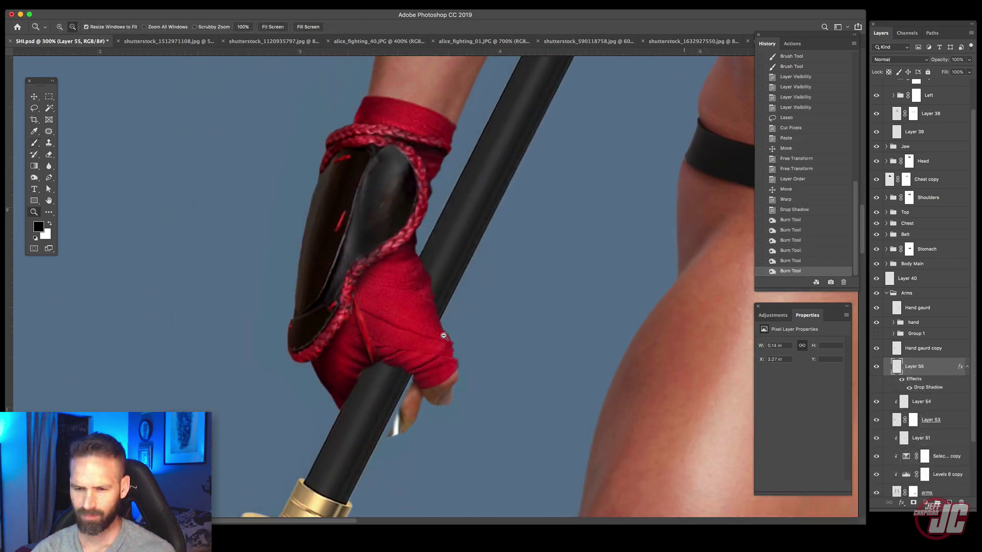
Step: Review the whole figure with its wrapped hands, and switch to the SHI reference images to look through the costume artwork
left_click(360, 209, "alt")
left_click_drag(394, 225, 382, 189)
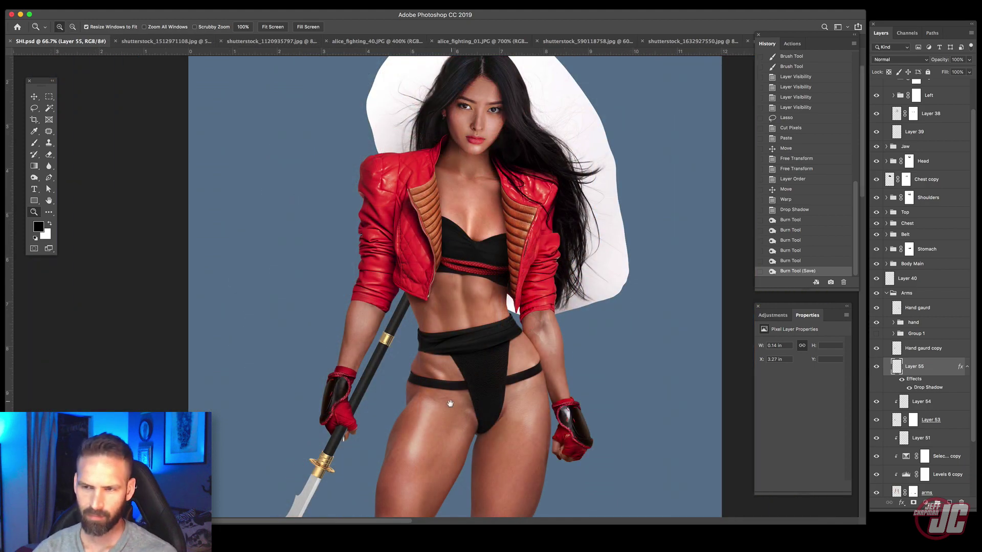
left_click_drag(450, 404, 404, 248)
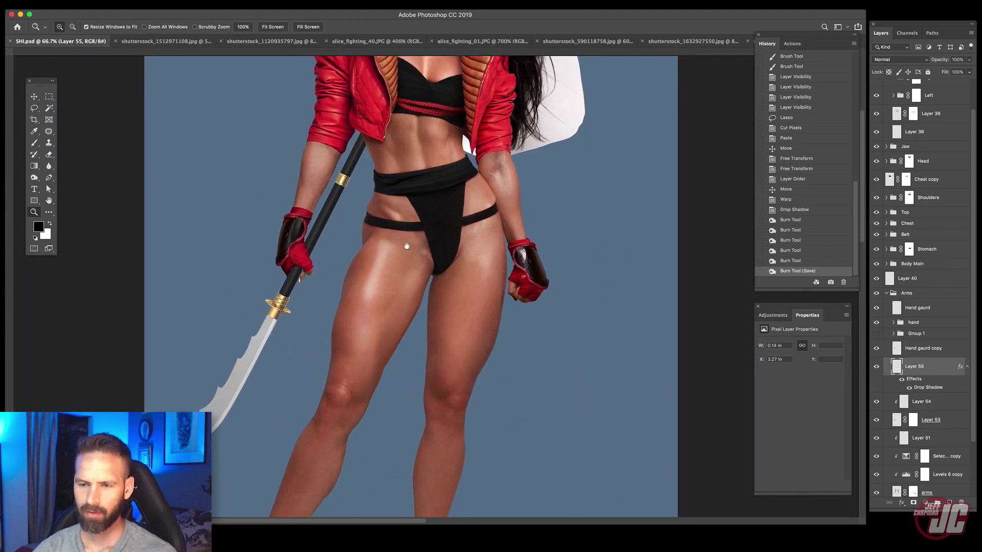
key("v")
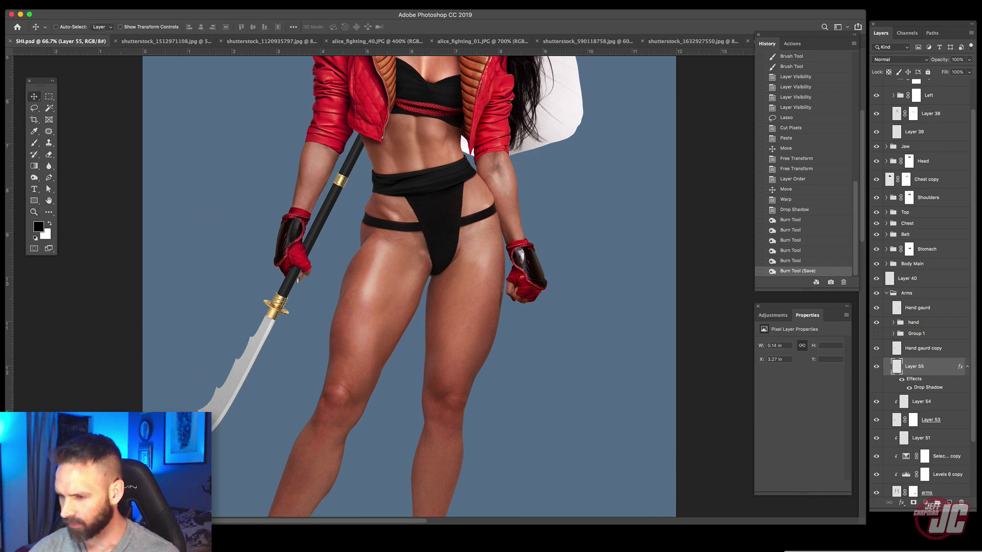
left_click(863, 551)
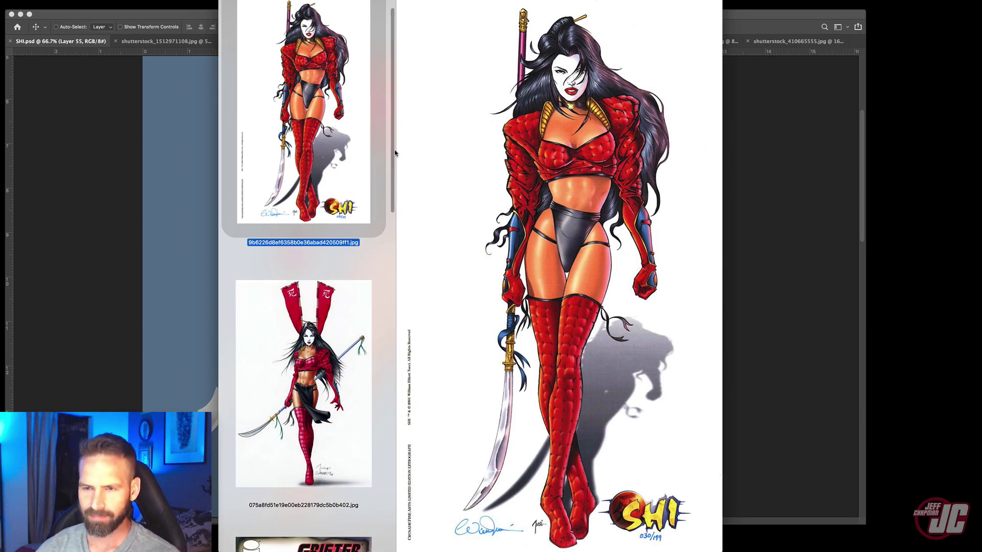
scroll(394, 205, "down", 10)
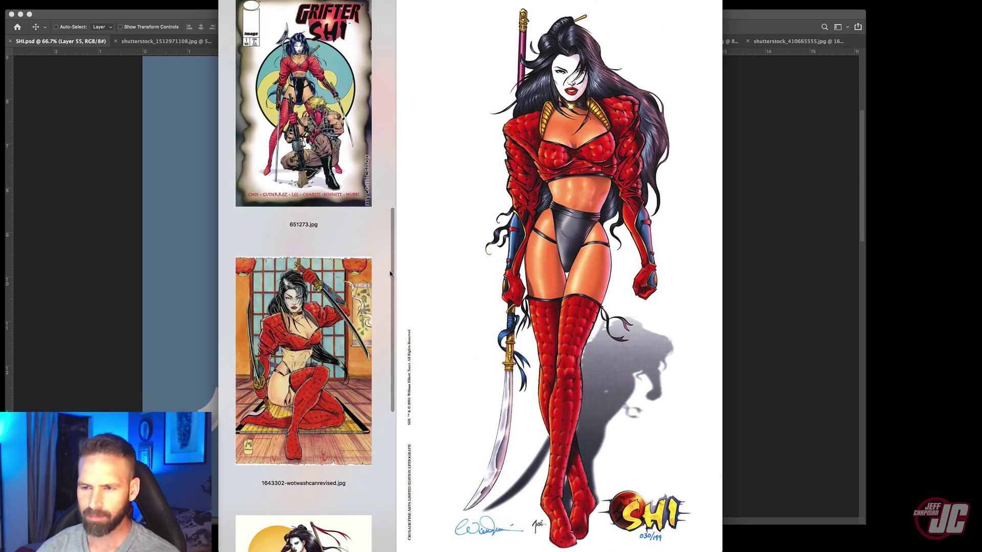
Step: Look back through the SHI reference images to the full-figure artwork with red thigh-high boots, and return to the Photoshop composite
scroll(395, 280, "up", 8)
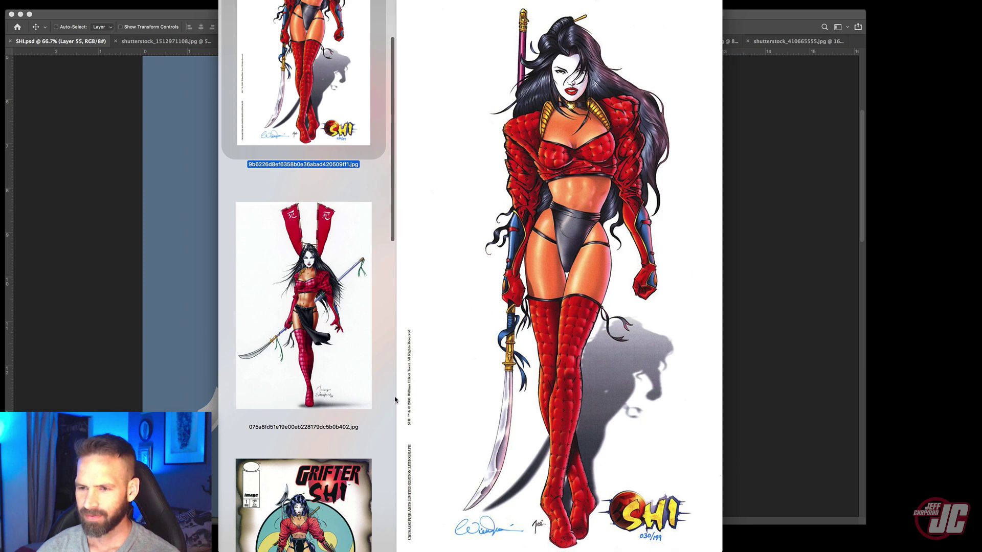
scroll(393, 189, "up", 2)
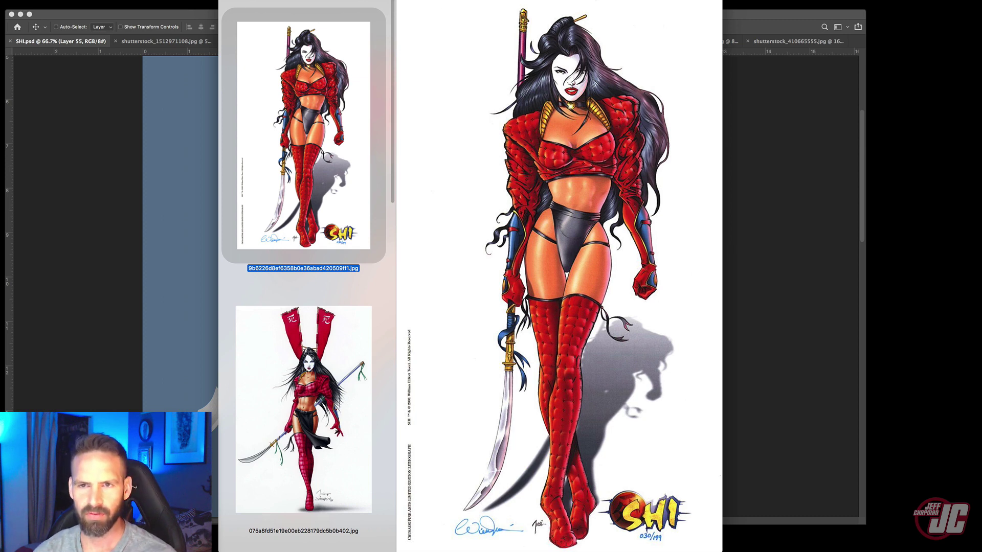
key("super+m")
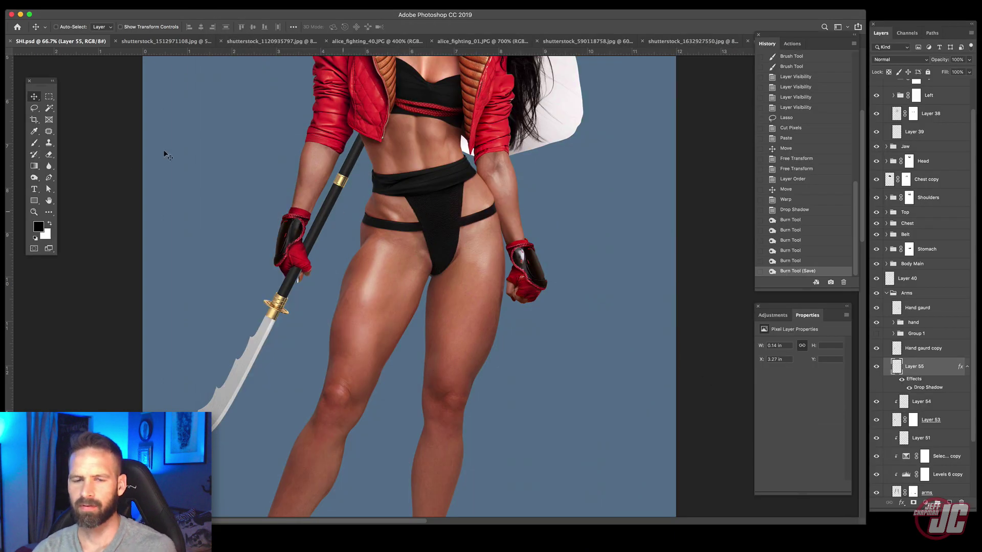
Step: Collapse the Arms group, make a selection from the existing work path, and ready the Pen tool at the sword-side thigh
left_click(34, 211)
triple_click(387, 311)
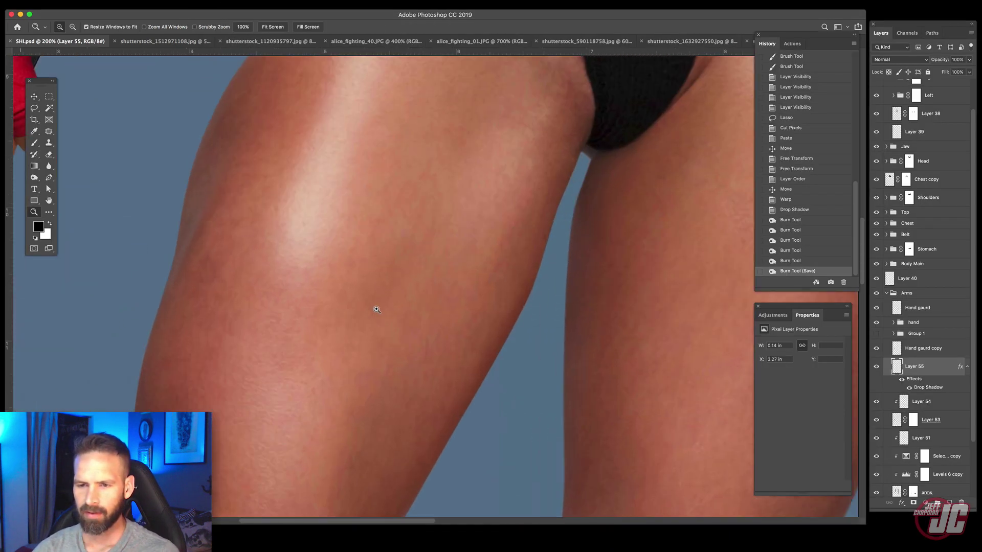
left_click_drag(368, 296, 481, 317)
left_click(48, 179)
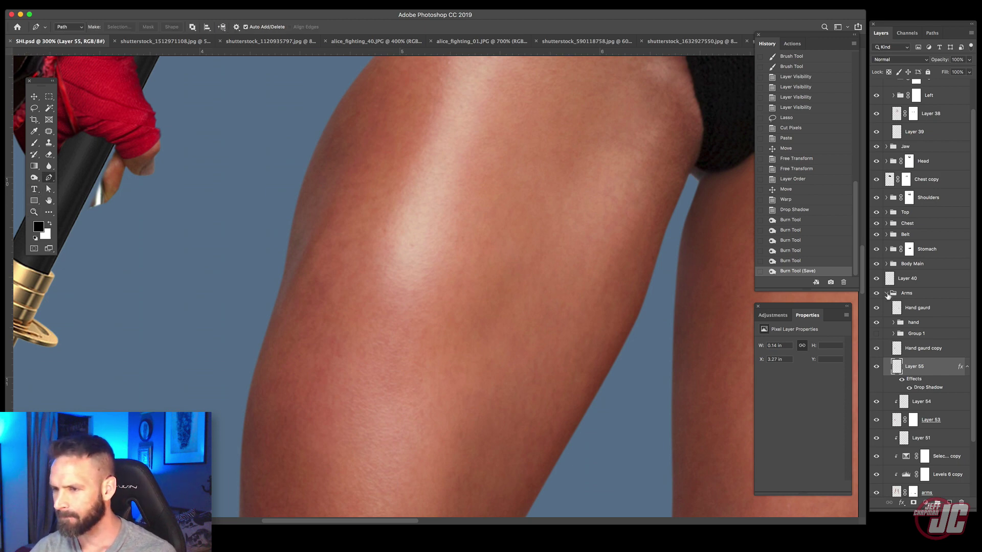
left_click(888, 294)
left_click(933, 33)
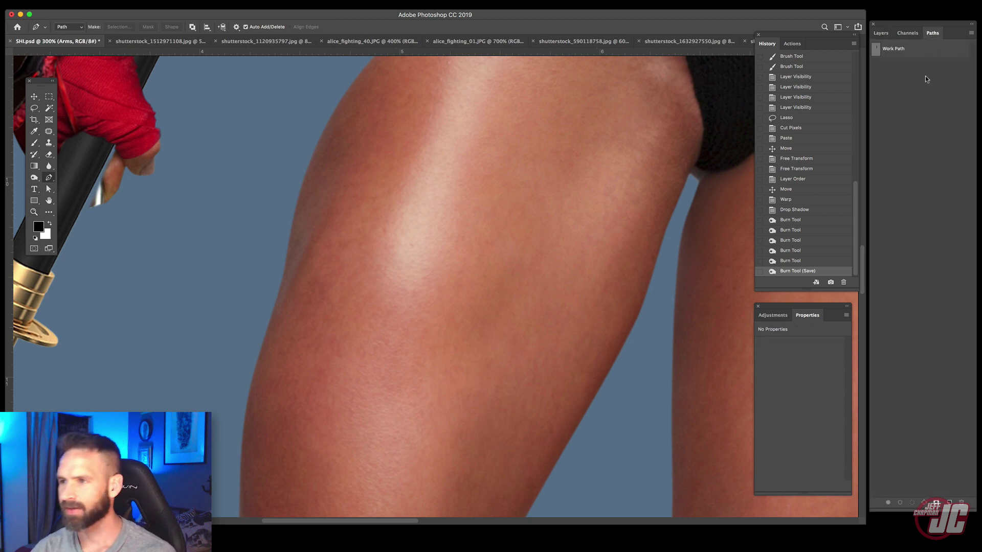
left_click(951, 50)
left_click(971, 32)
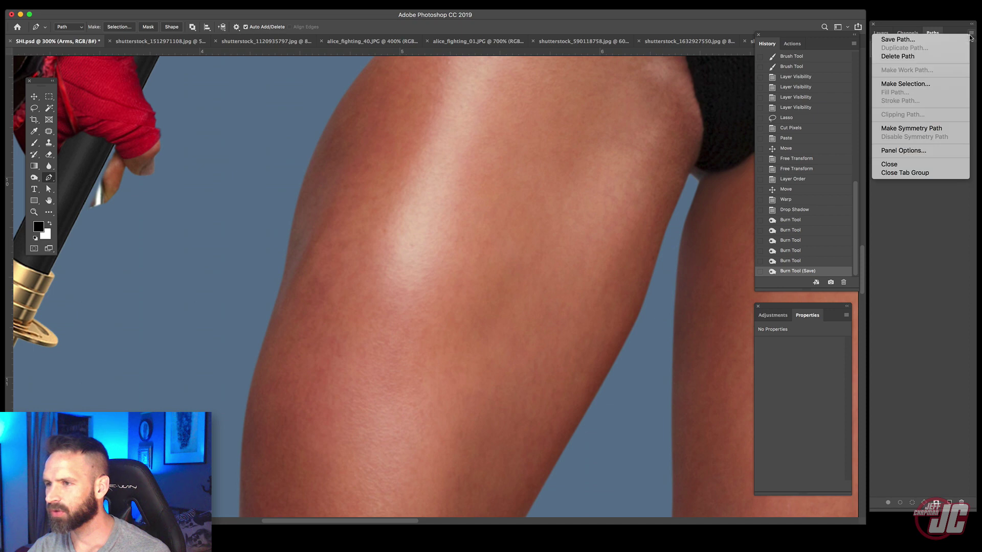
left_click(906, 84)
left_click(532, 221)
key("p")
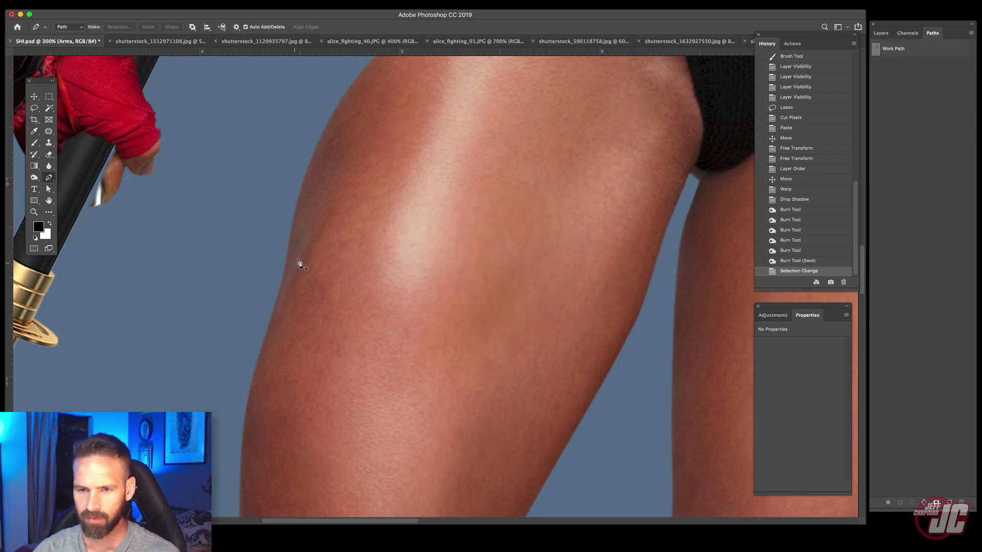
Step: Draw a new Pen tool path arching across the sword-side thigh from its outer edge to its inner edge
left_click_drag(297, 246, 298, 244)
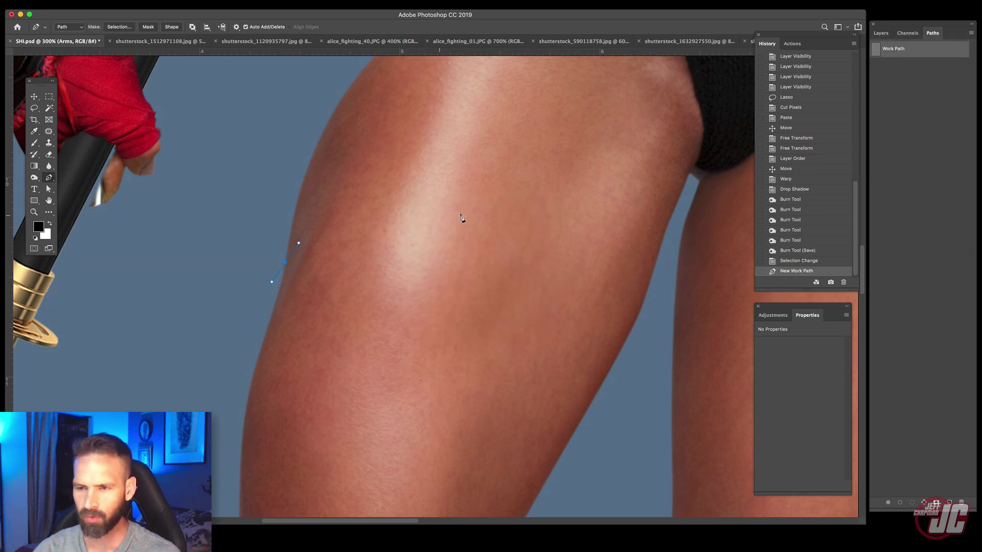
left_click_drag(421, 214, 516, 217)
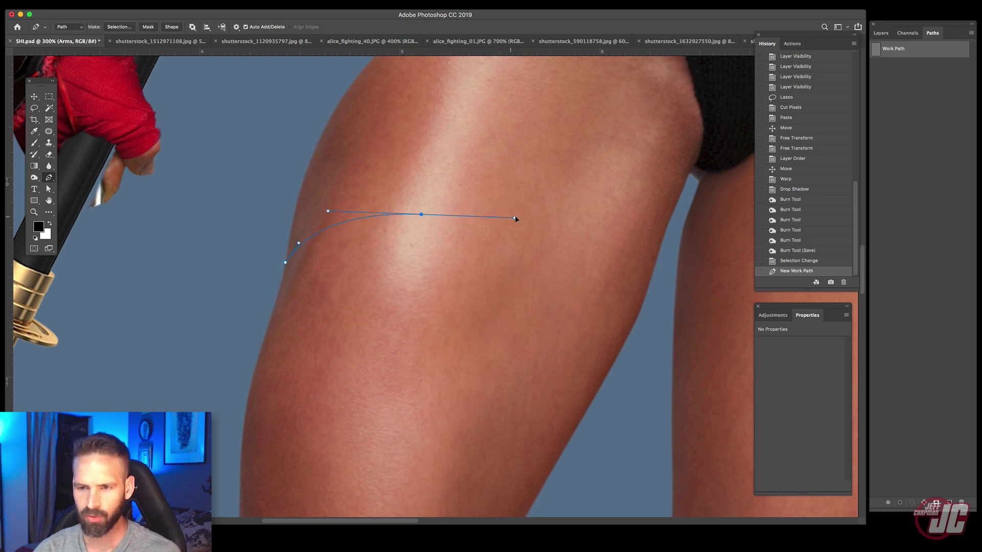
left_click_drag(546, 290, 510, 237)
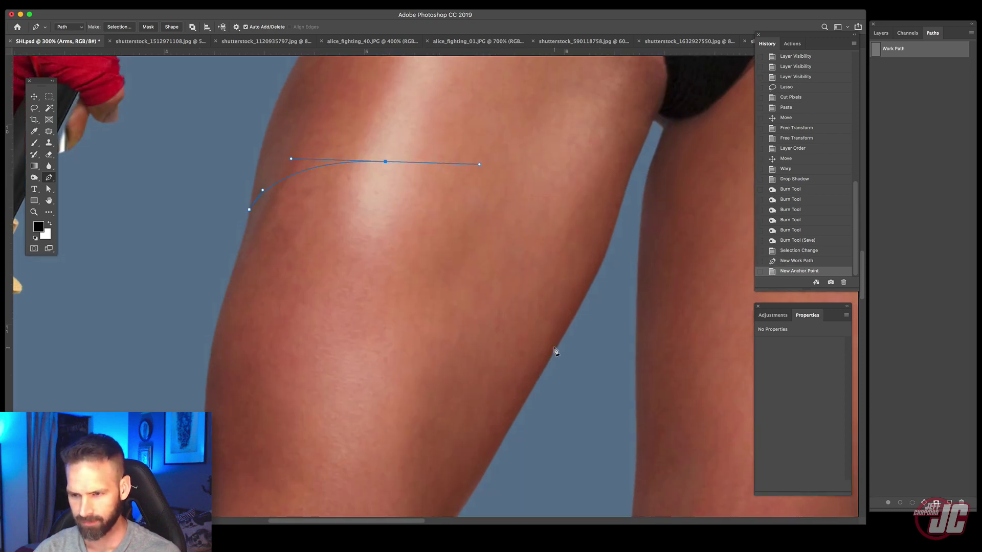
left_click_drag(556, 350, 539, 457)
Step: Continue the path through the gap between the legs and arch it across the other thigh to its outer edge
left_click_drag(629, 377, 483, 272)
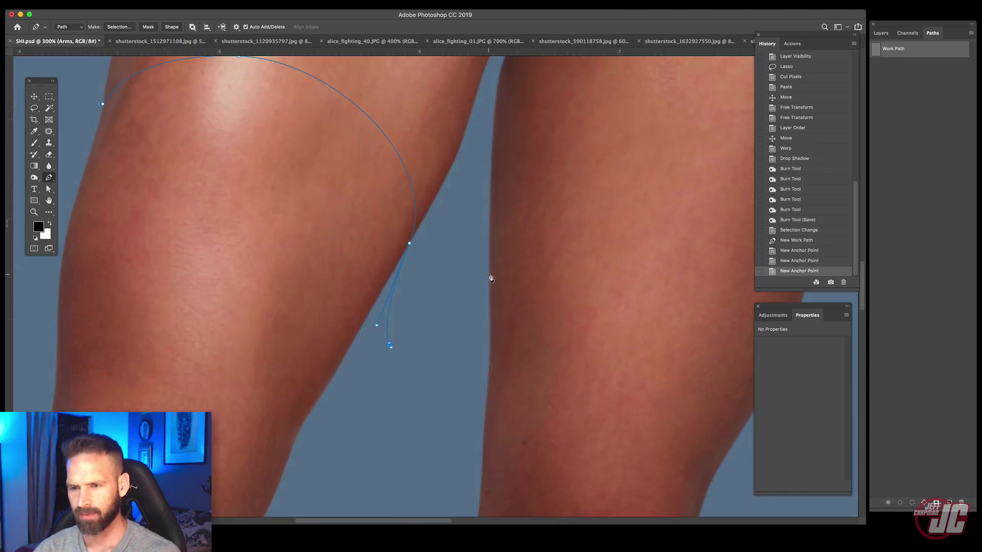
left_click_drag(523, 231, 503, 216)
key("super+z")
left_click_drag(557, 209, 431, 204)
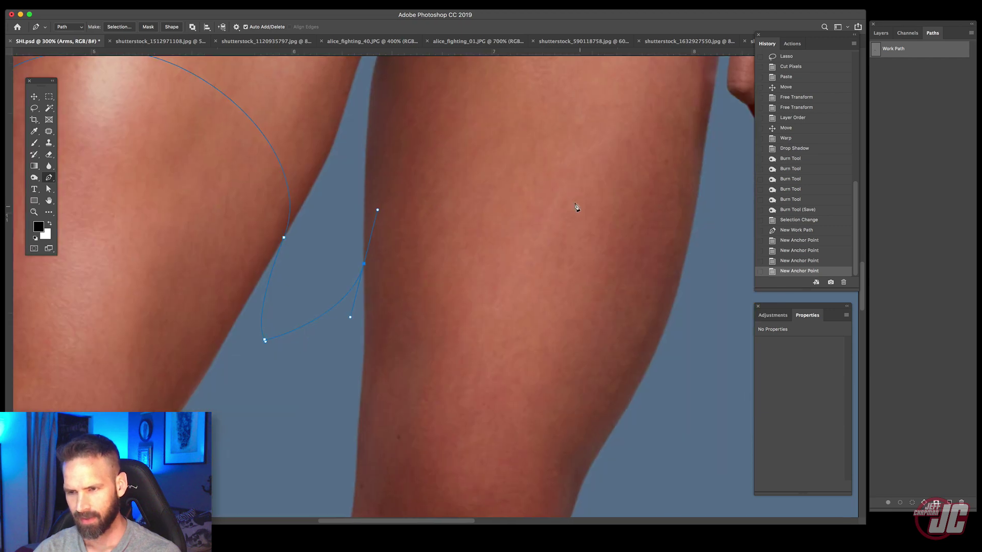
left_click_drag(588, 198, 693, 220)
left_click_drag(647, 244, 588, 188)
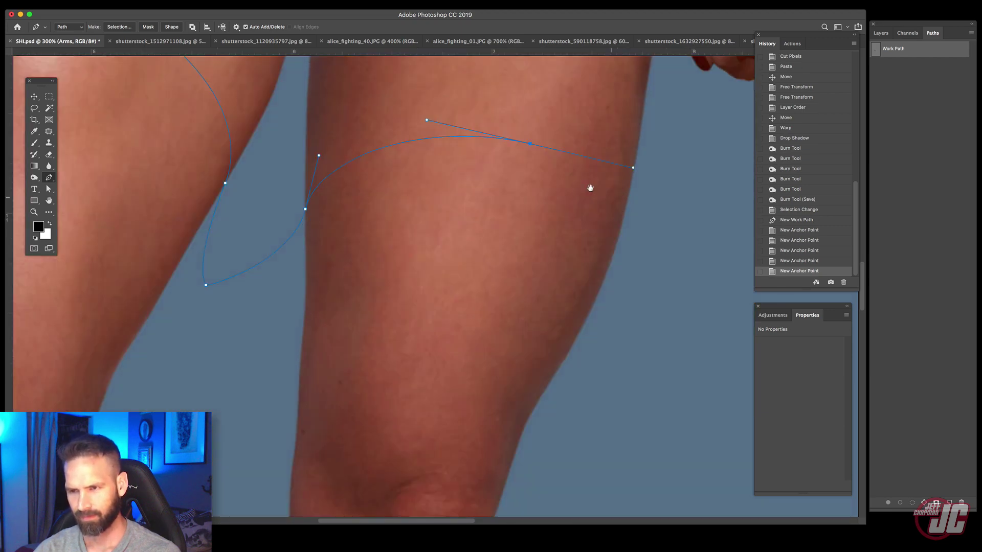
left_click_drag(608, 250, 604, 278)
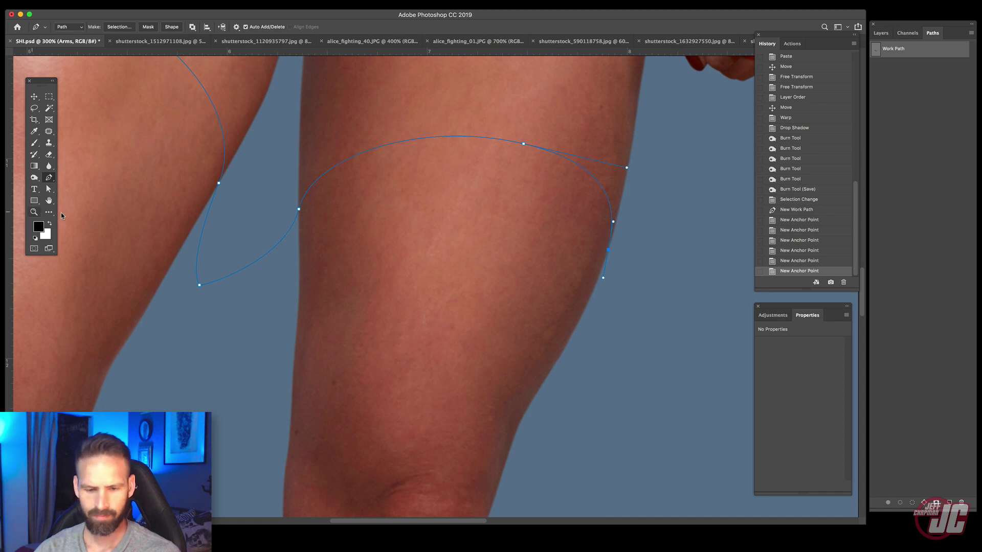
Step: Extend the path down outside the far leg and around beneath the feet, beyond the canvas's lower edge
left_click(33, 212)
left_click(394, 362, "alt")
left_click(395, 362, "alt")
left_click(395, 362, "alt")
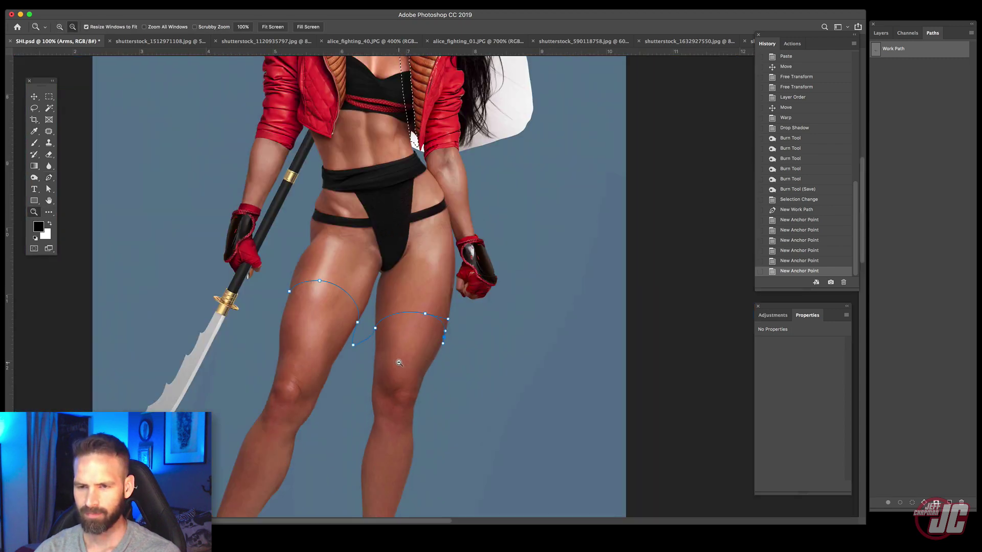
left_click(395, 362, "alt")
left_click(395, 362, "alt")
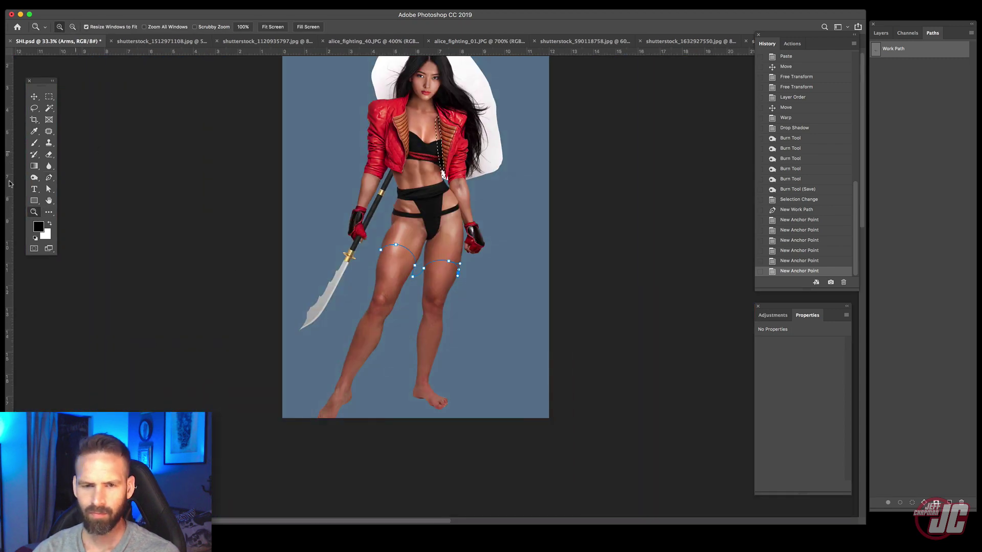
left_click(49, 177)
left_click(478, 363)
left_click(507, 426)
left_click(485, 450)
left_click(443, 465)
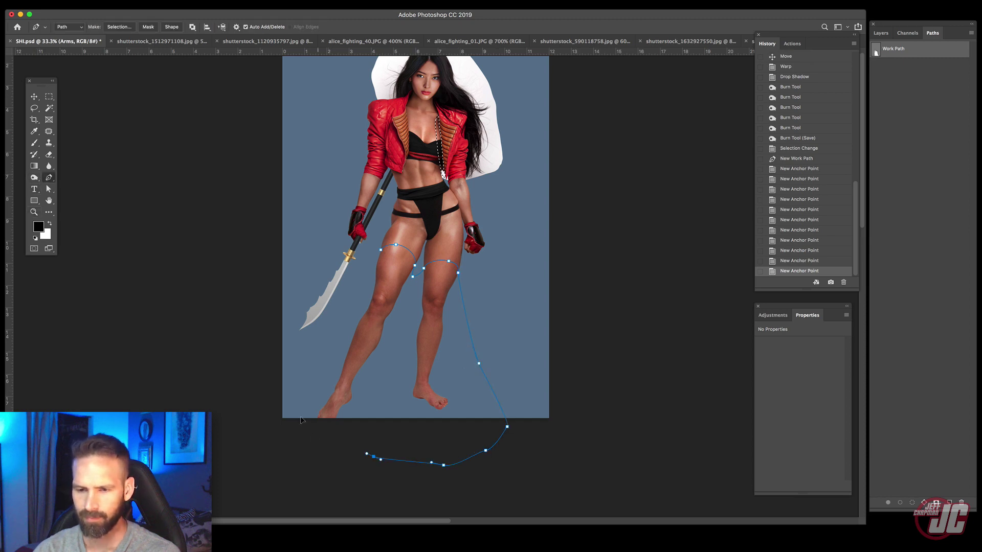
Step: Carry the path below the canvas and back up outside the sword-side leg, closing it at its starting point
left_click(374, 456)
left_click(317, 442)
left_click(298, 412)
left_click(318, 376)
left_click(367, 260)
left_click(381, 249)
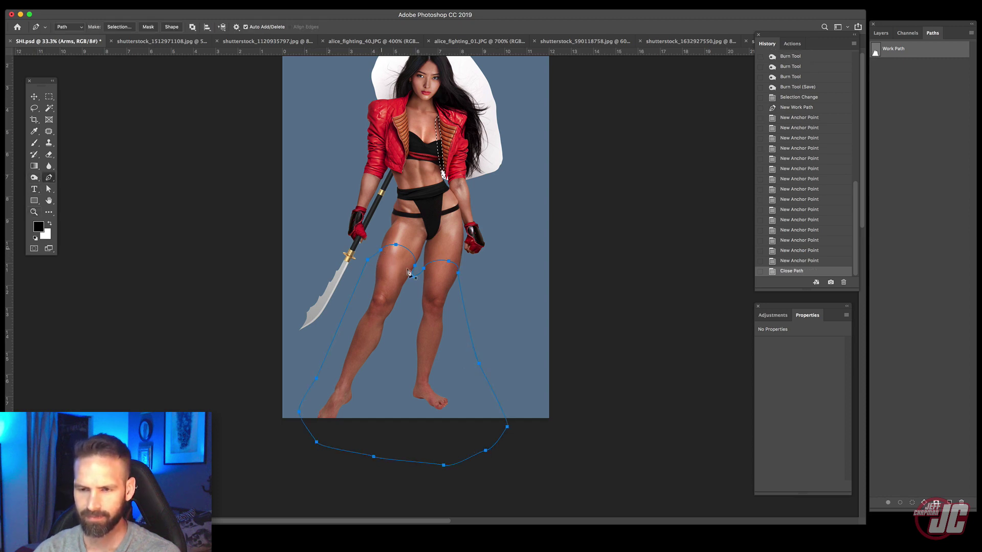
Step: Compare the thigh curves with the boot tops in the SHI reference images, including P0.jpg, and return to the composite
left_click(42, 212)
left_click(439, 296)
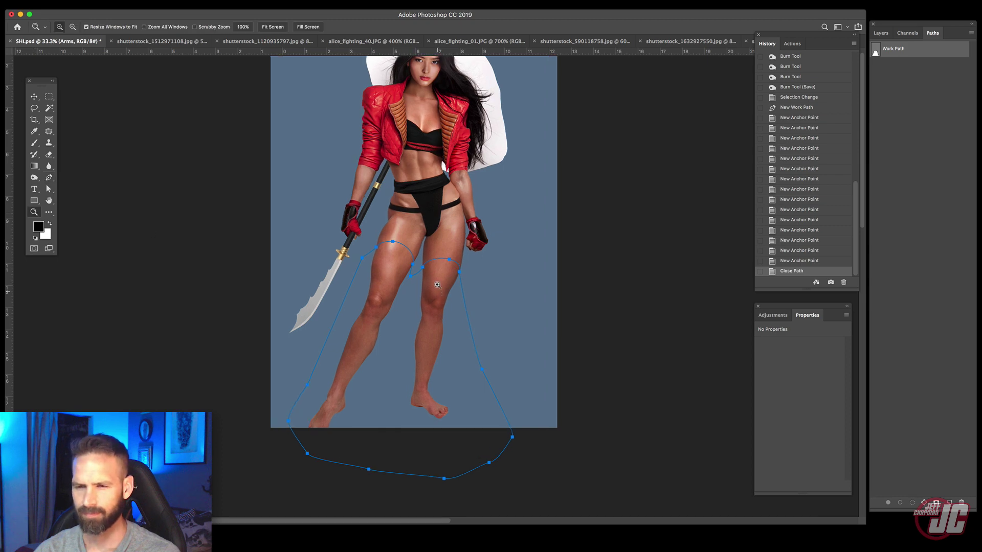
left_click(435, 282)
left_click(430, 272)
left_click_drag(387, 263, 377, 339)
left_click(863, 535)
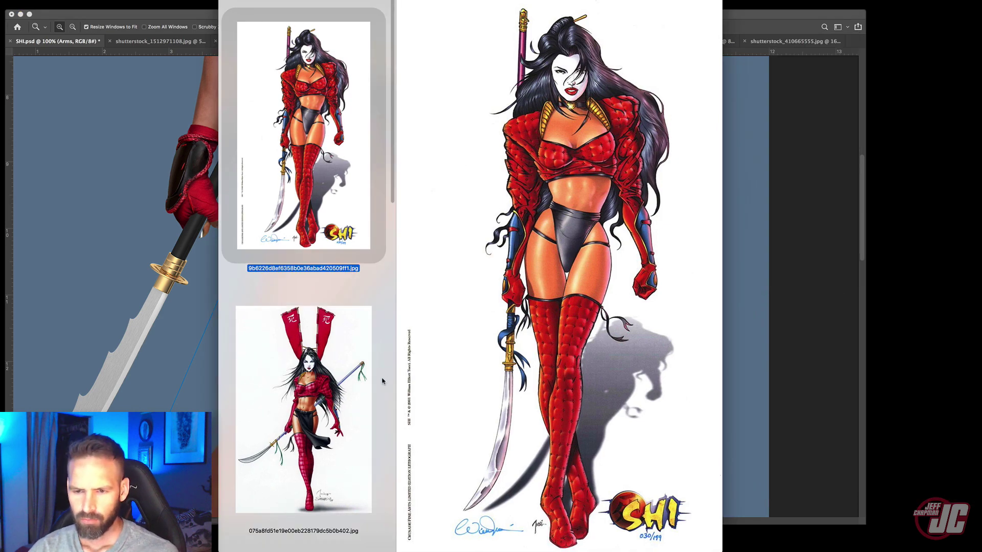
left_click_drag(391, 153, 351, 535)
left_click(325, 496)
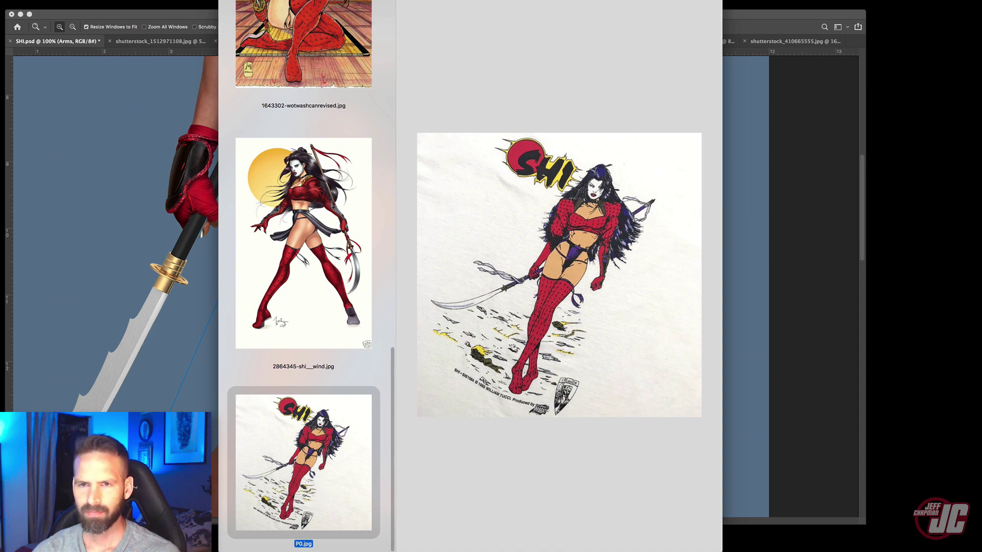
left_click(233, 2)
left_click(269, 316)
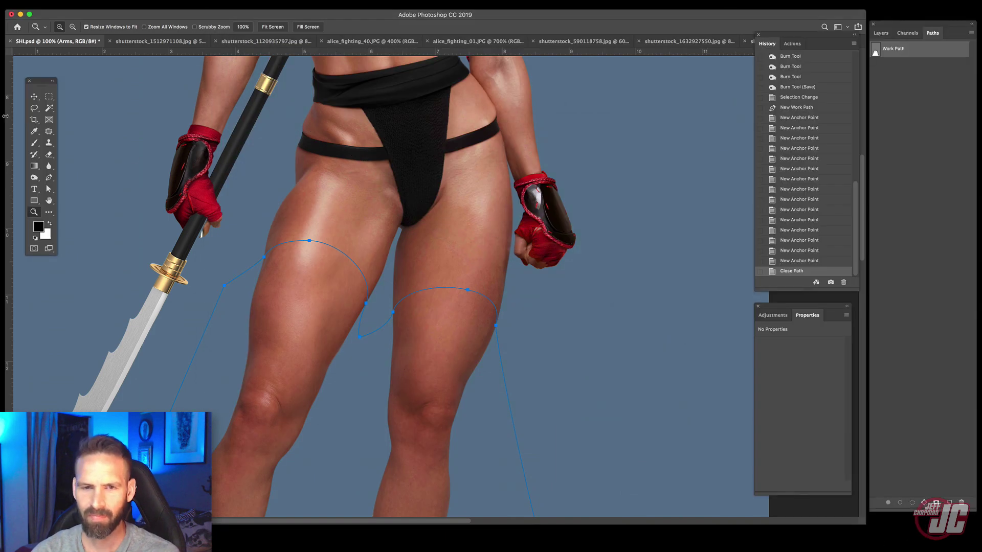
Step: Select the anchor points across the sword-side thigh and move that curve slightly lower on the leg
left_click(49, 188)
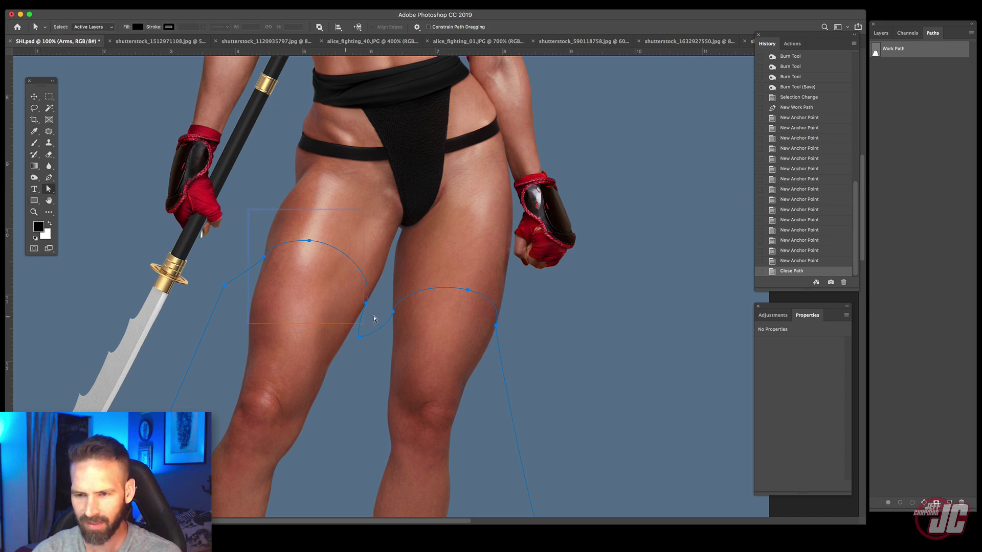
left_click_drag(373, 317, 356, 326)
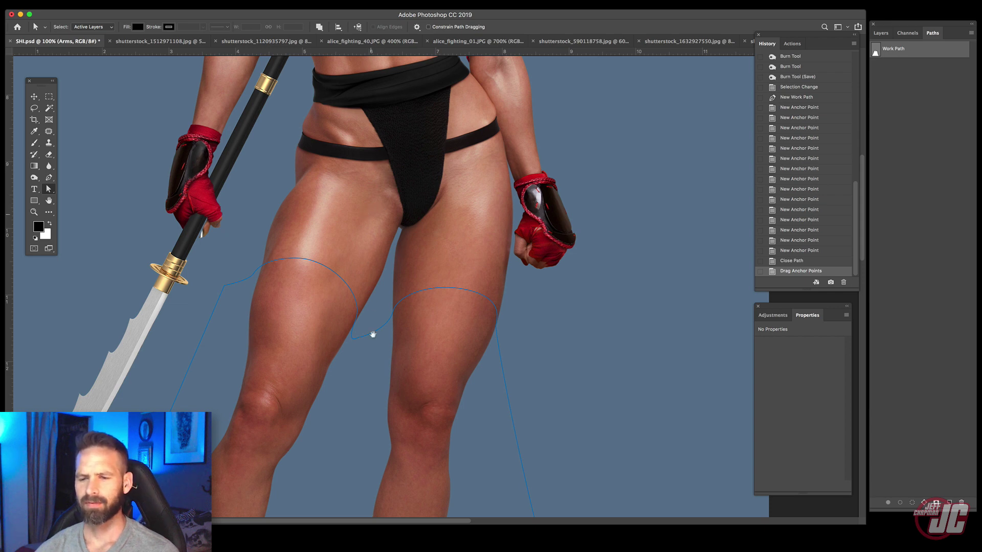
left_click_drag(373, 334, 374, 225)
Step: Fine-tune the anchor points and handles of the sword-side thigh's curve so it meets both edges of the leg smoothly
left_click(39, 213)
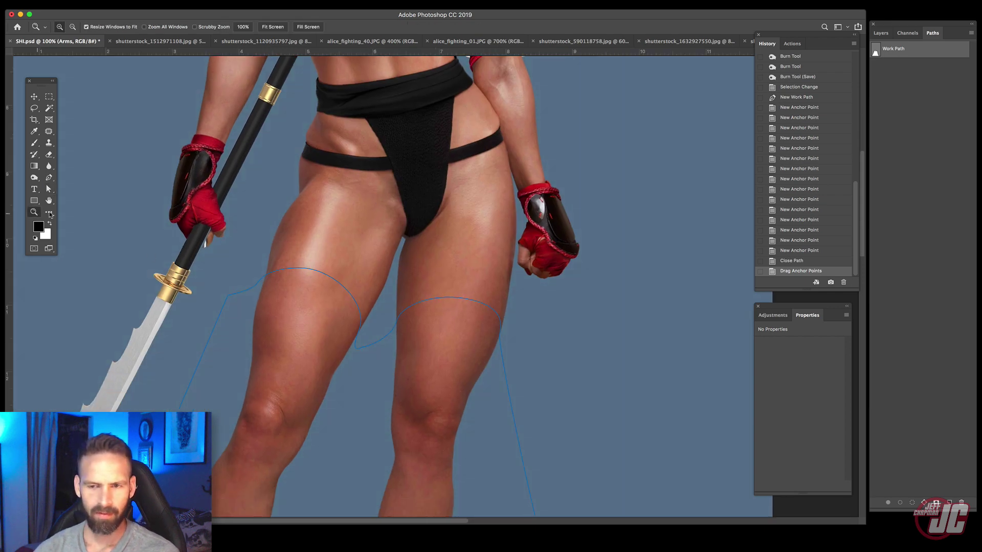
left_click(337, 295)
left_click(337, 295)
left_click(34, 202)
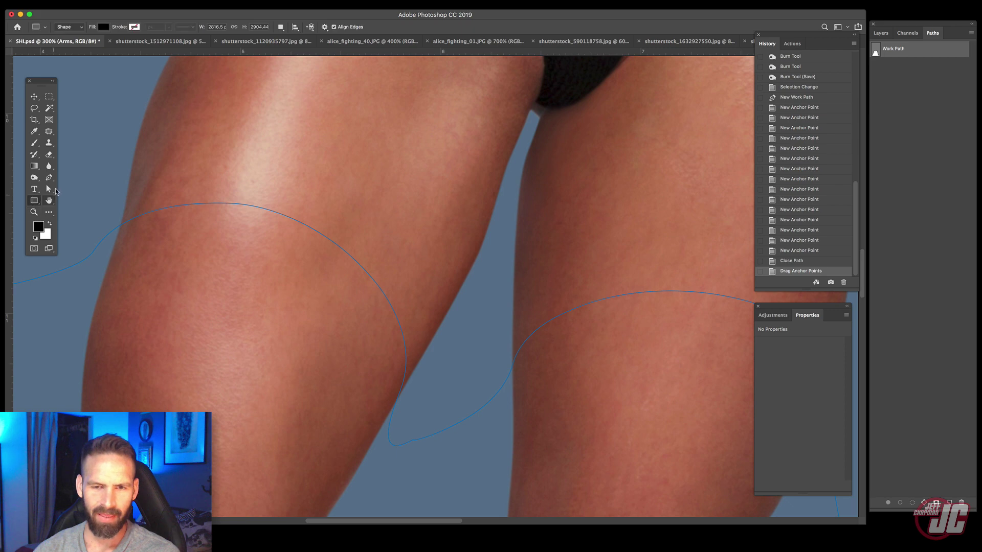
left_click(51, 189)
left_click_drag(173, 235, 312, 213)
left_click(299, 194)
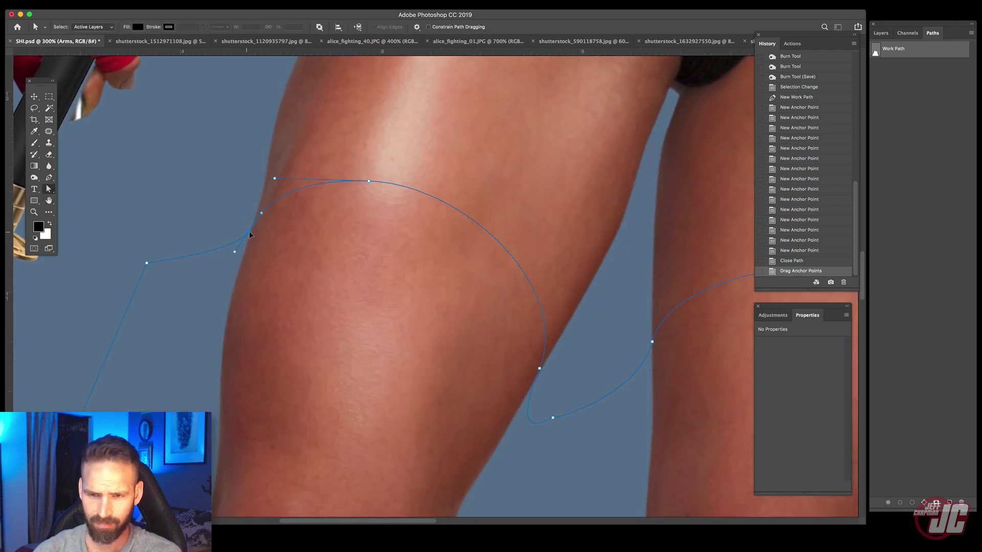
left_click_drag(261, 213, 261, 209)
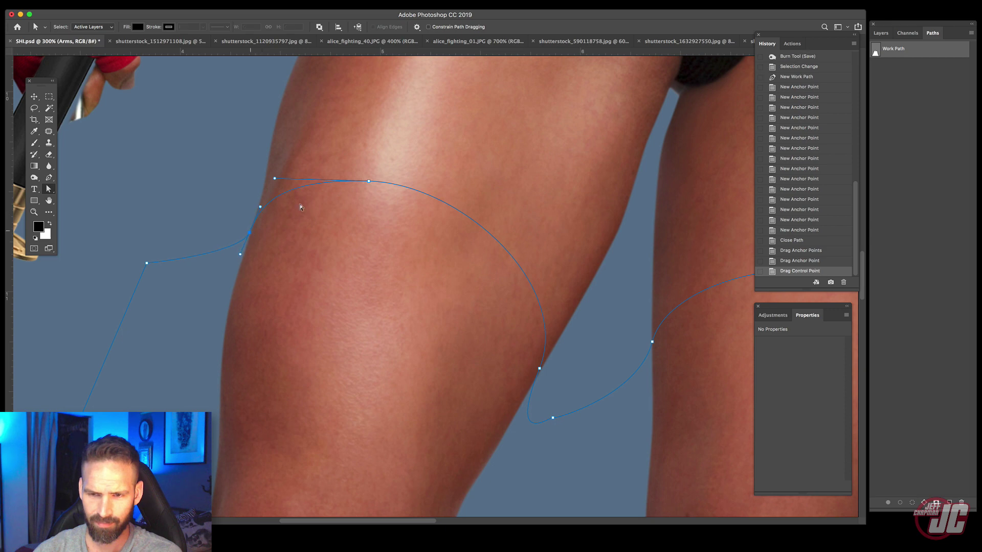
left_click_drag(369, 183, 376, 182)
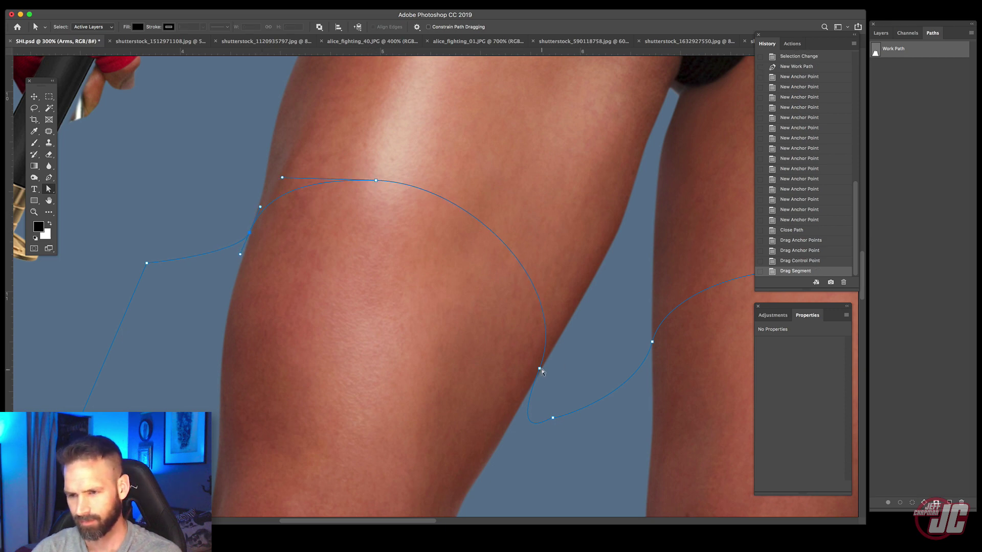
left_click_drag(542, 370, 536, 380)
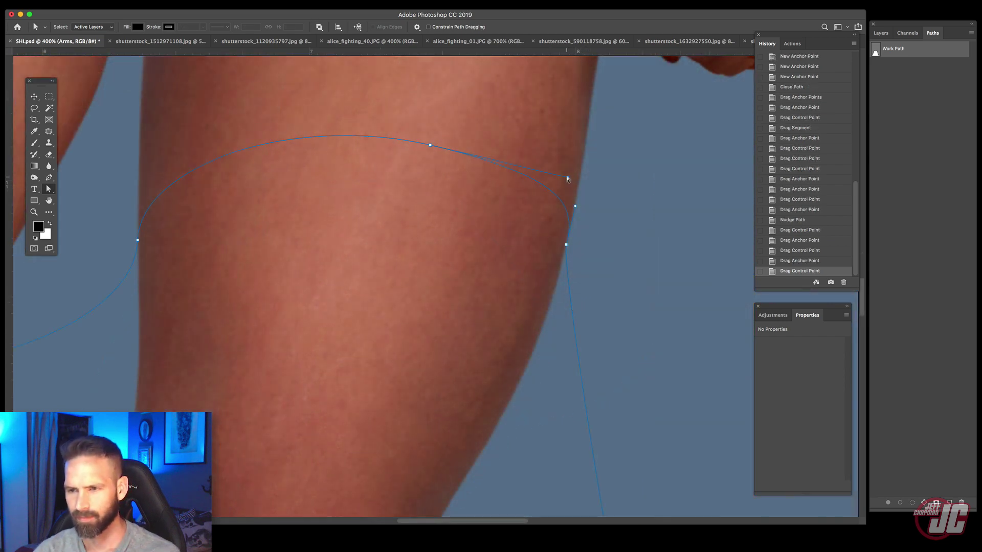
Step: Shorten the control handle near the other thigh's outer edge to round the curve, and check the outline around both legs
left_click_drag(568, 179, 537, 167)
left_click(633, 220)
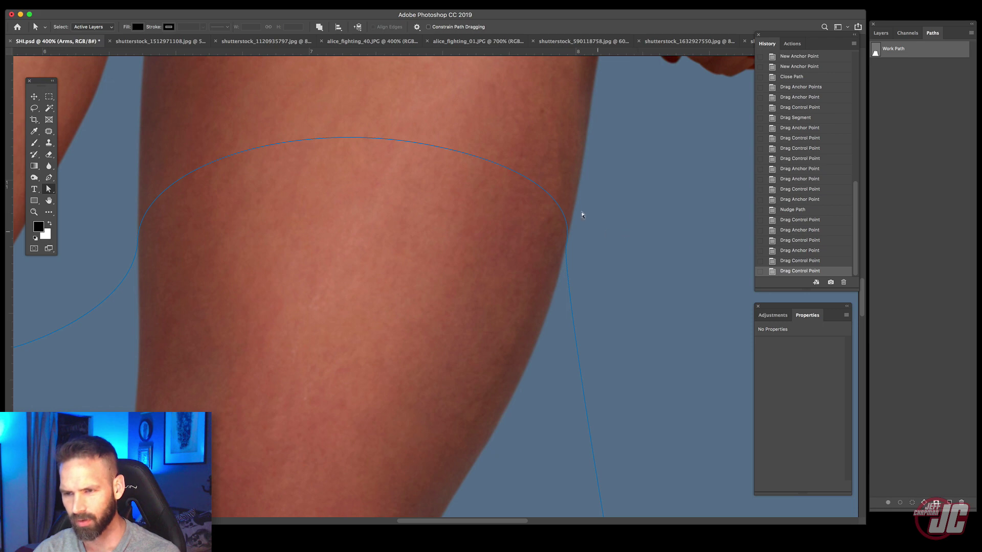
left_click(36, 213)
left_click(384, 282, "alt")
left_click(389, 293, "alt")
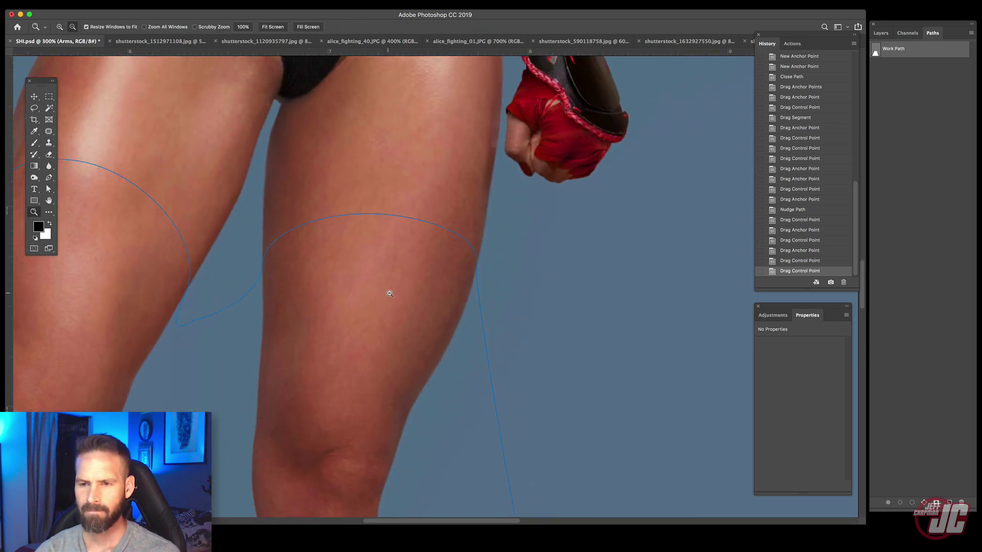
left_click(391, 303, "alt")
left_click(392, 315, "alt")
left_click(36, 96)
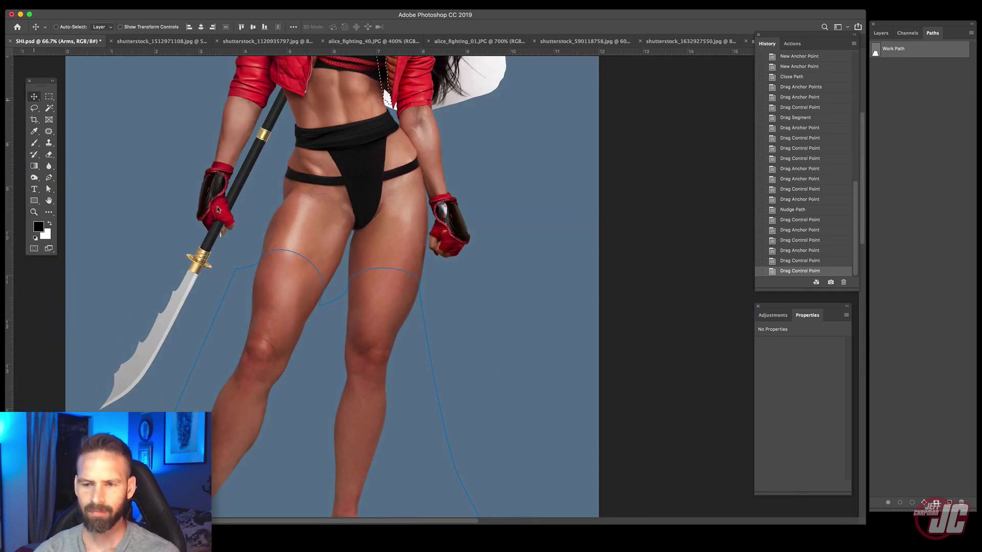
scroll(382, 197, "down", 5)
scroll(382, 197, "left", 3)
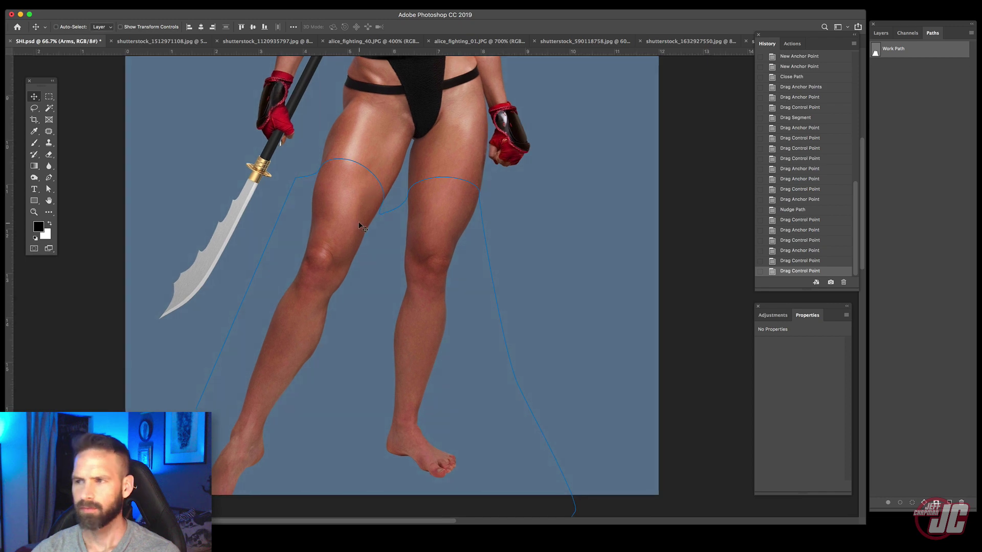
Step: Convert the work path around the lower legs into a new anti-aliased selection
left_click(972, 33)
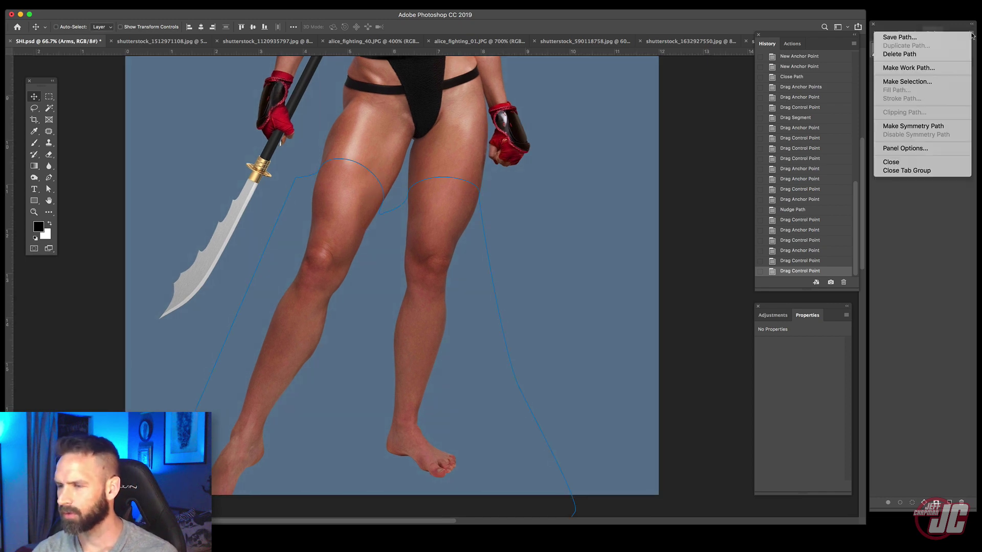
left_click(938, 81)
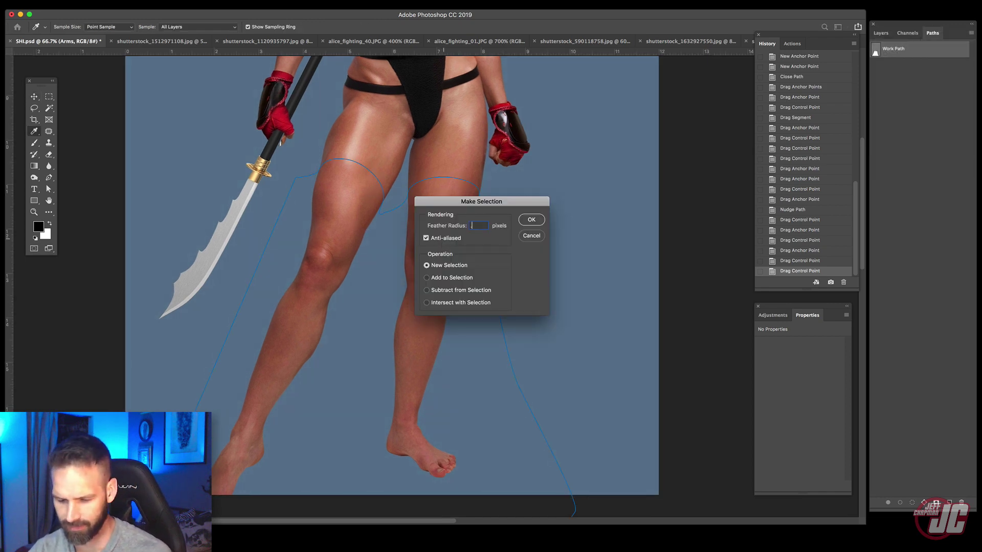
left_click(532, 220)
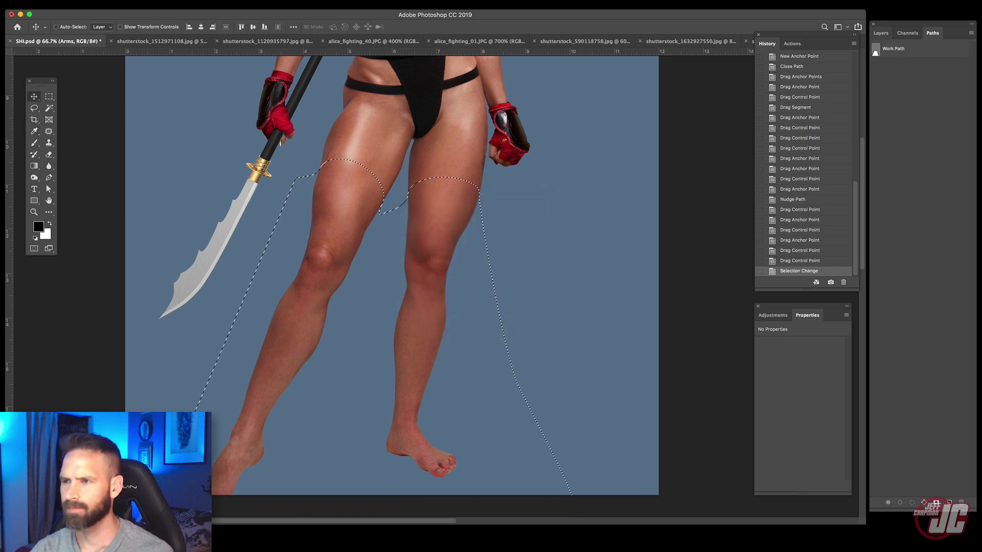
Step: Copy the selected lower legs from the Main body layer, paste them as a new layer above the Body Main group and align them over the original legs
left_click(881, 33)
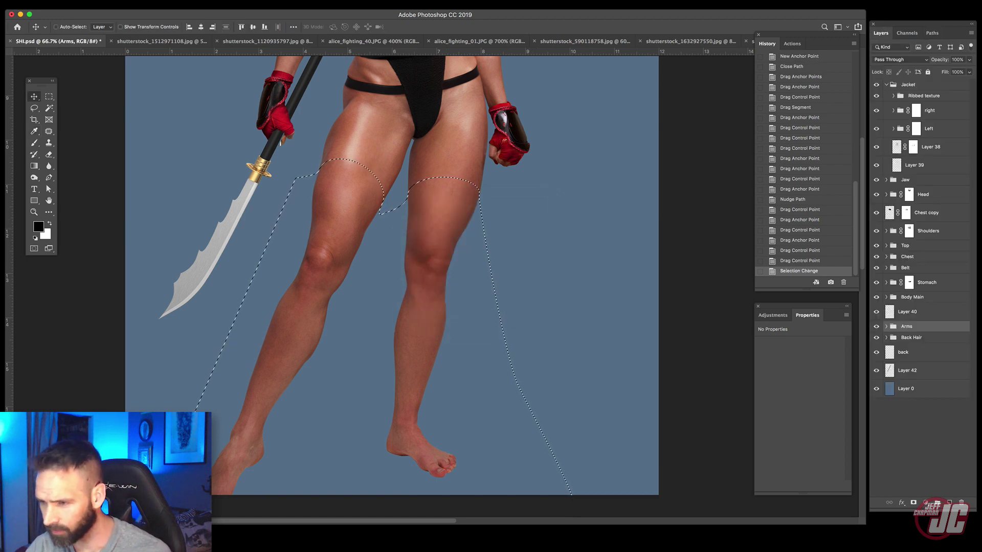
left_click(887, 297)
left_click(876, 384)
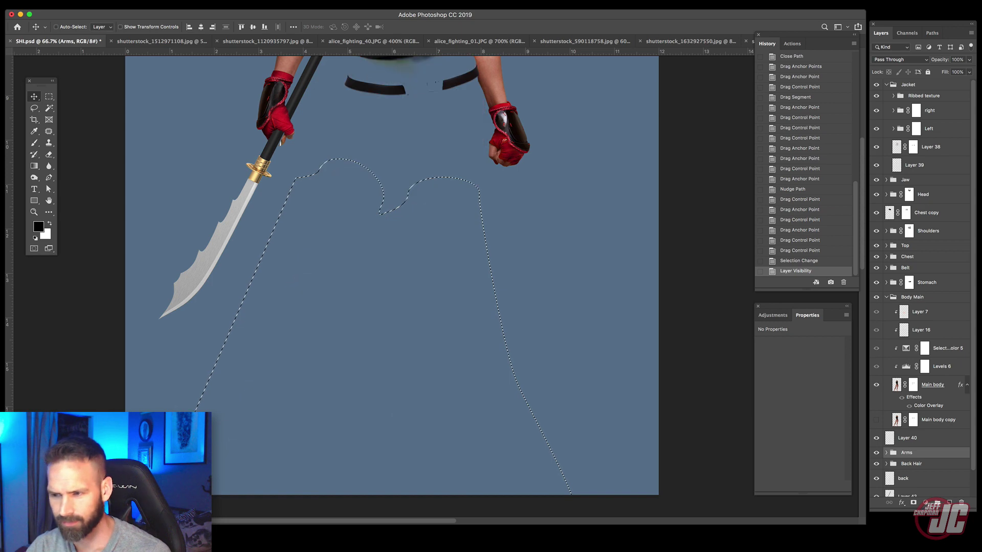
left_click(876, 385)
left_click(897, 384)
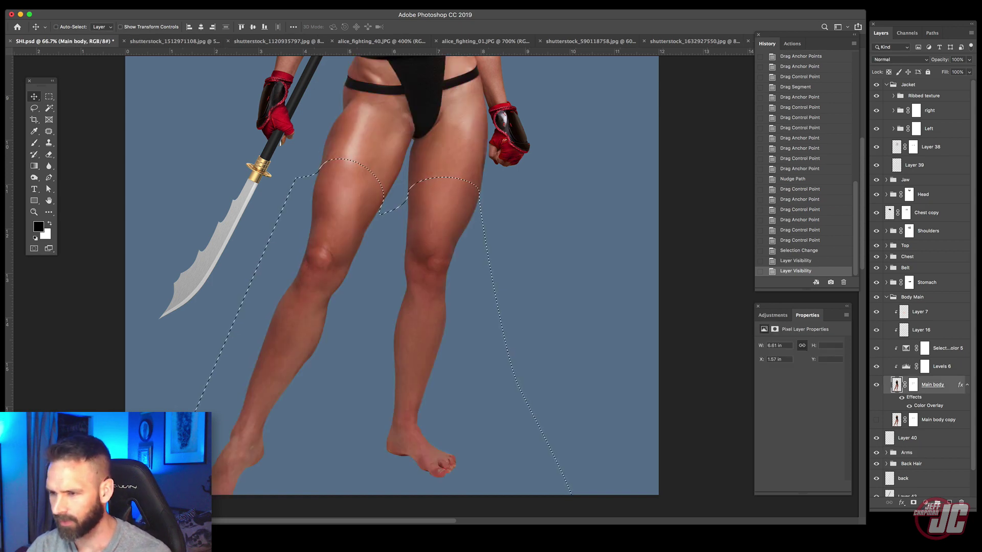
left_click(877, 297)
left_click(876, 297)
left_click(887, 297)
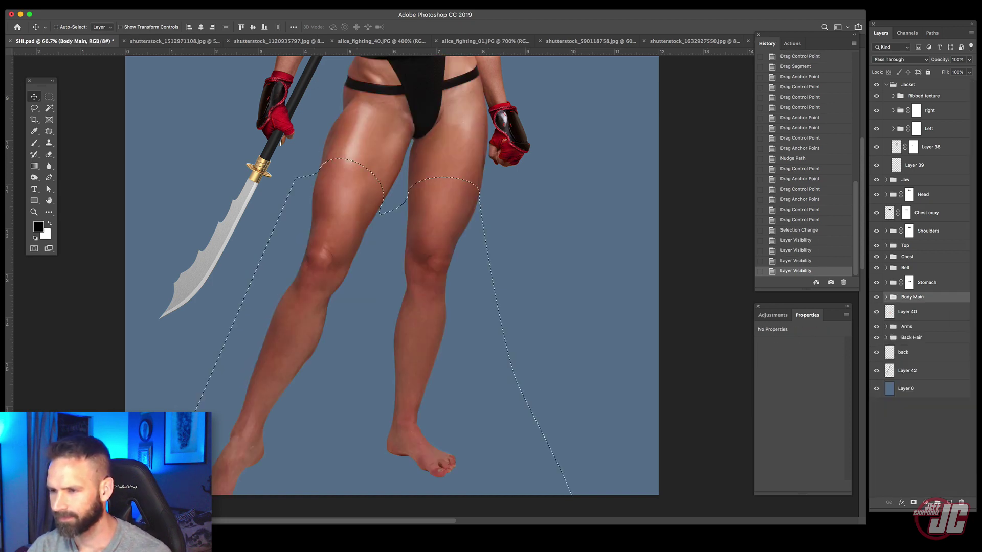
key("super+v")
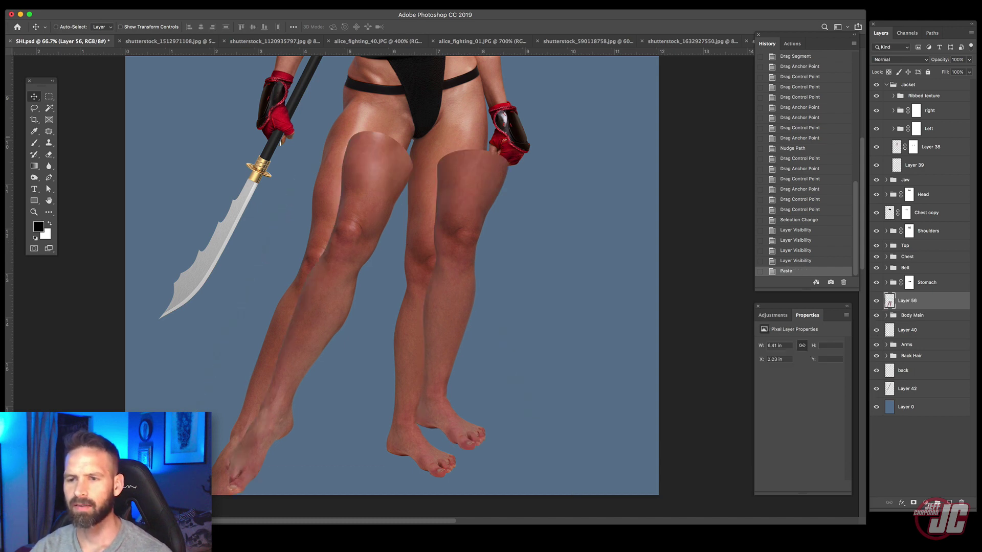
left_click_drag(484, 200, 454, 227)
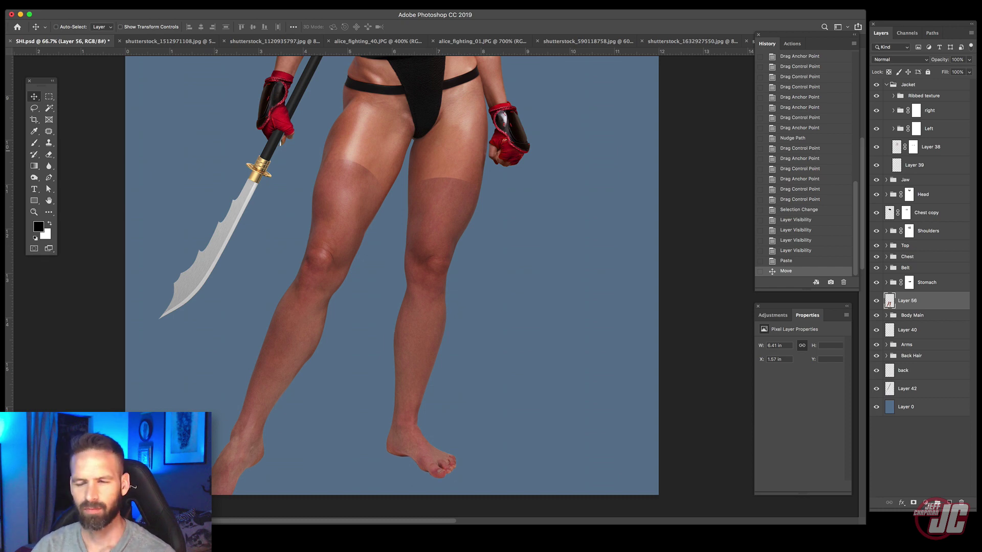
Step: Add a Hue/Saturation adjustment clipped to the pasted legs layer and set its saturation to -100
left_click(926, 503)
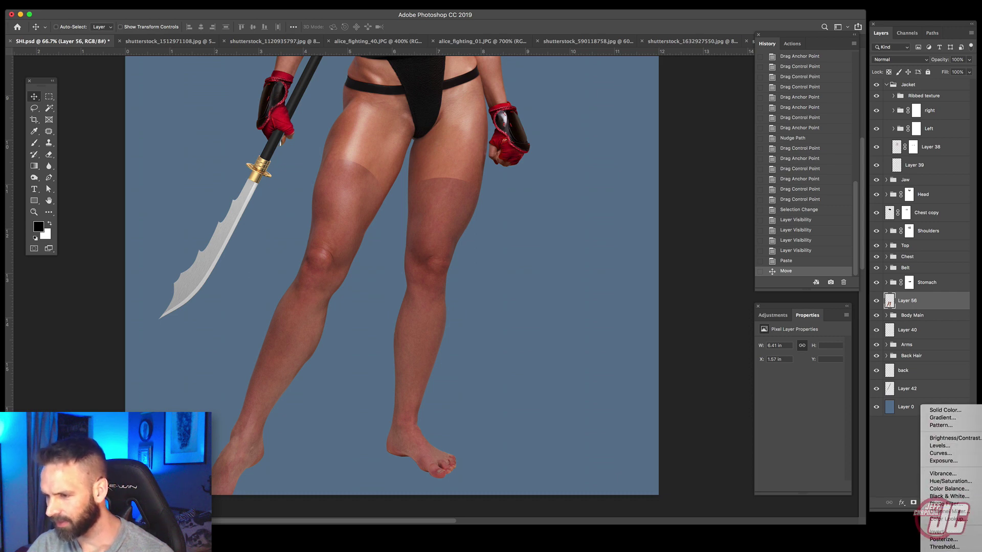
left_click(949, 482)
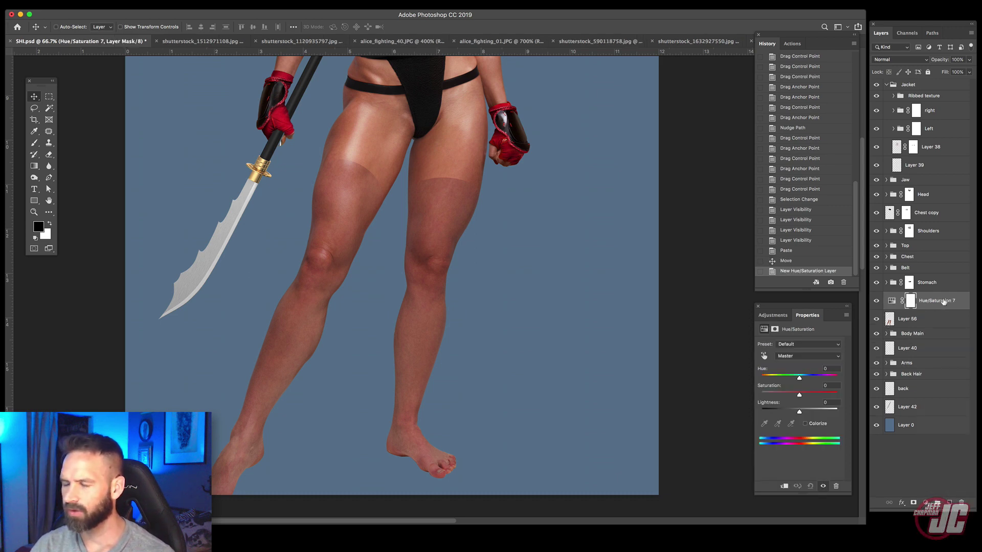
right_click(944, 302)
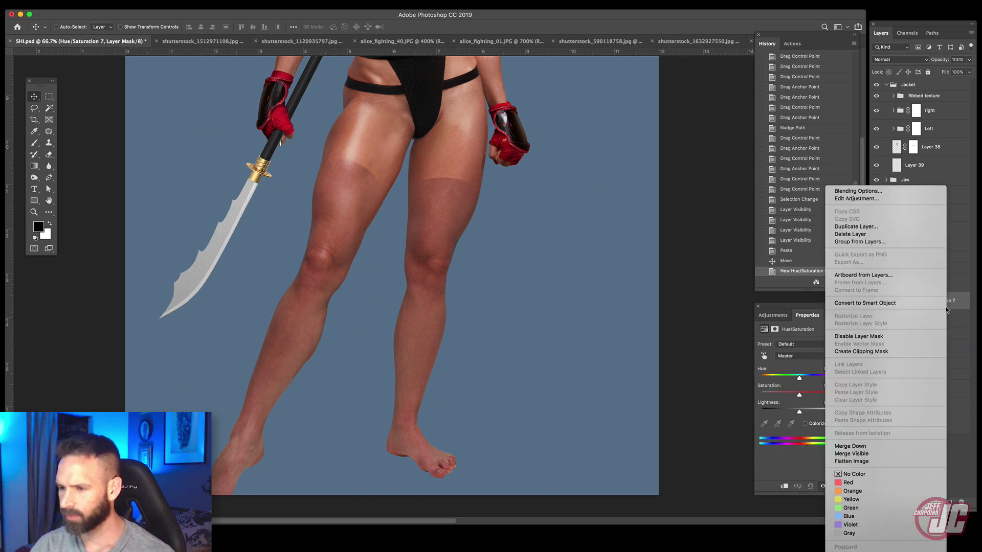
left_click(876, 352)
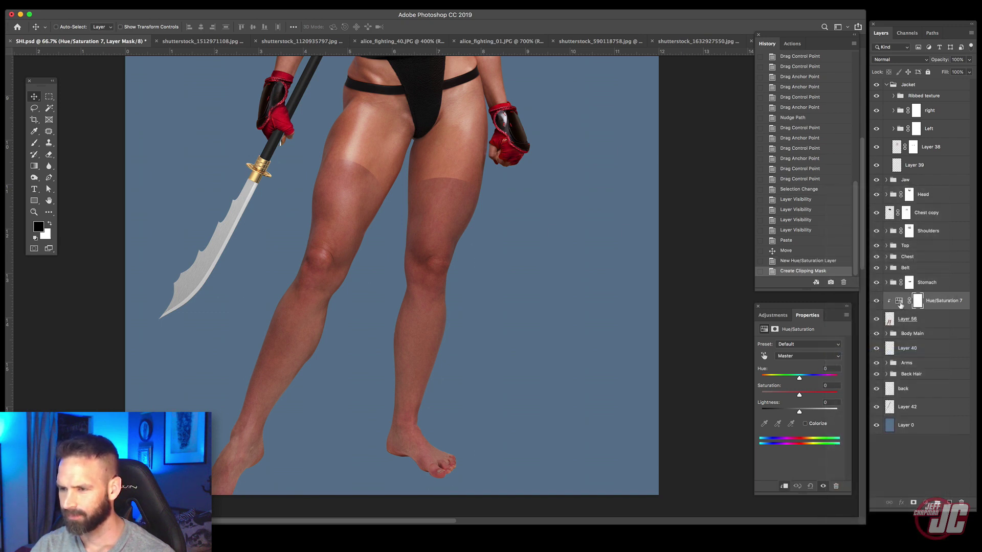
left_click_drag(799, 395, 762, 395)
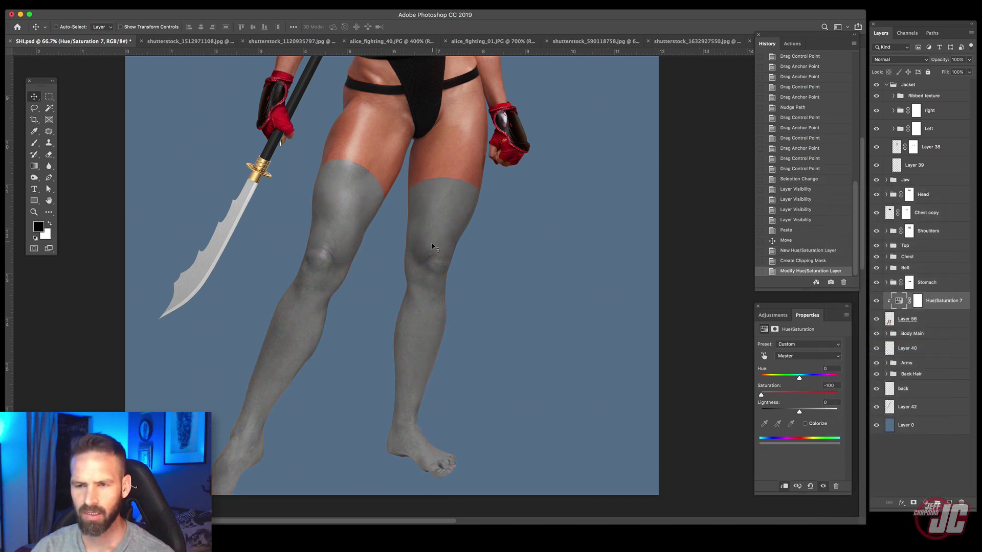
scroll(433, 248, "up", 5)
scroll(428, 450, "down", 5)
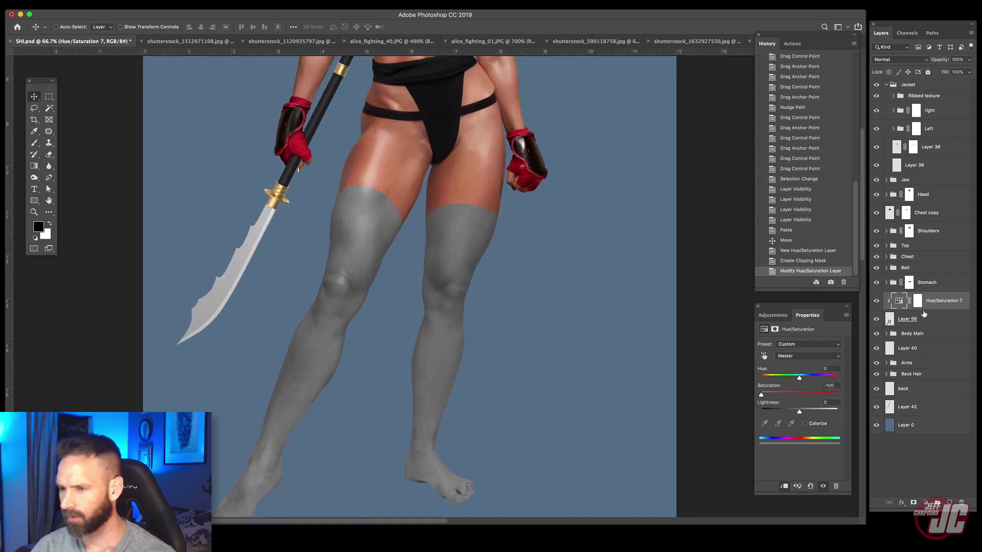
Step: Darken the pasted legs with a clipped Levels adjustment, setting midtones to 0.50 and the output white level to 175
left_click(939, 319)
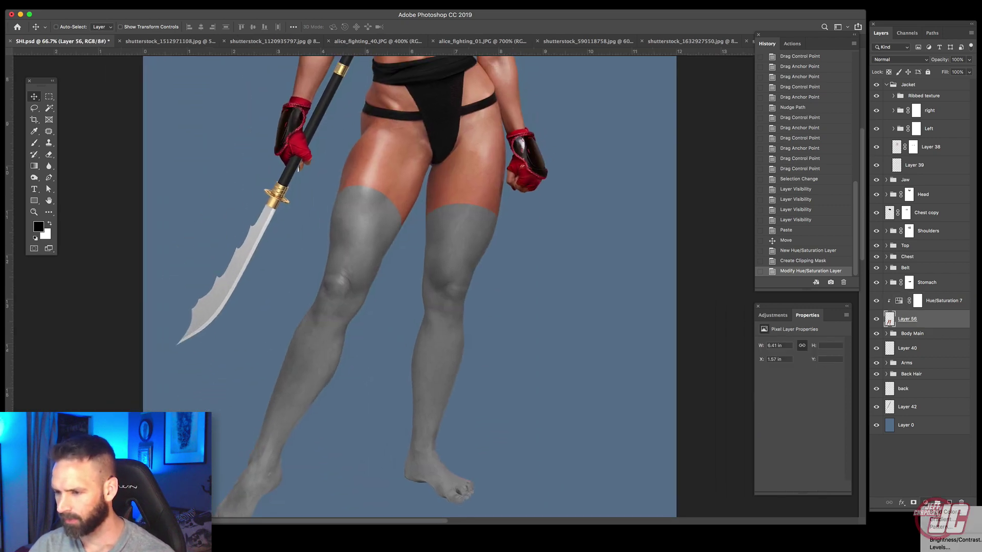
left_click(926, 503)
left_click(937, 487)
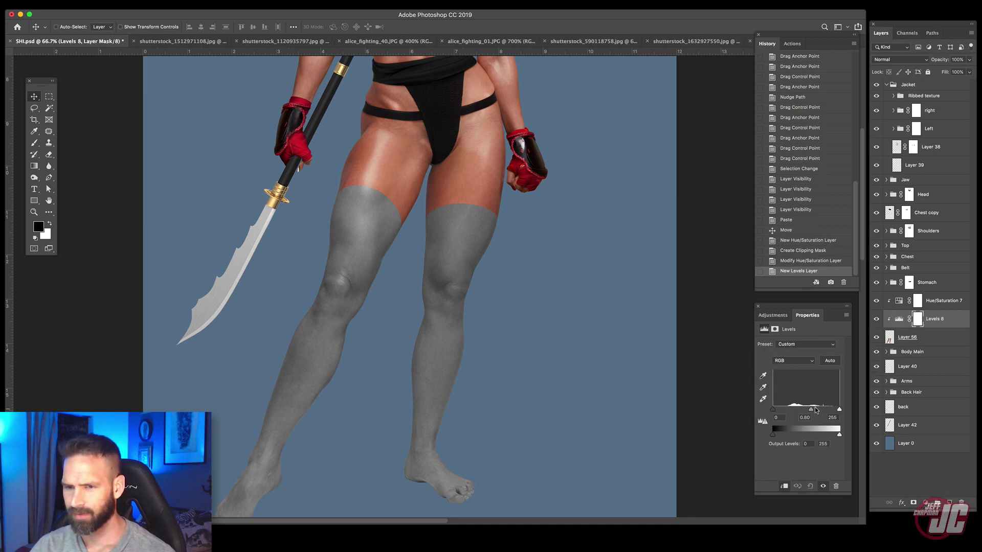
left_click_drag(815, 410, 820, 435)
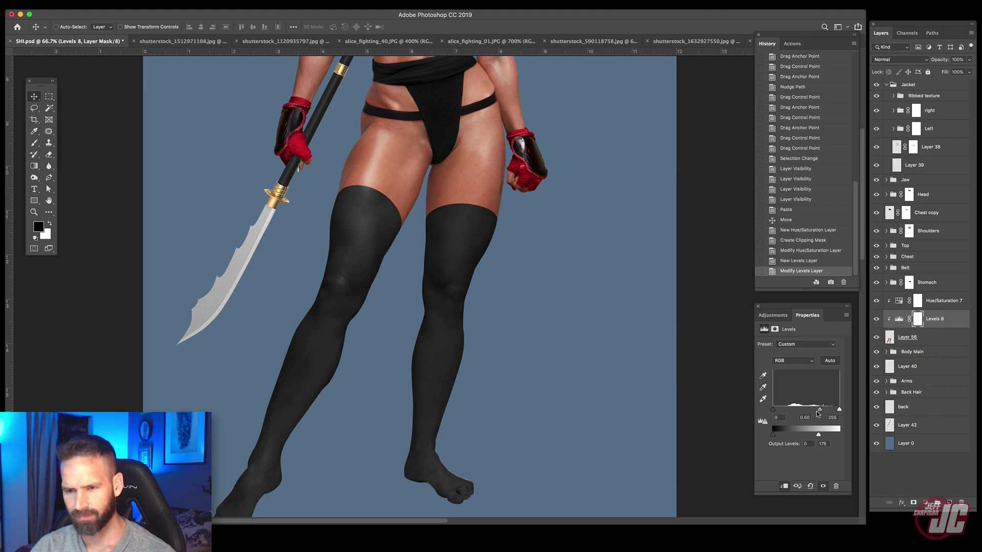
Step: Paint black on the Main body layer's mask to hide the skin fringe along the dark leg covering below both thigh curves
left_click_drag(448, 213, 440, 491)
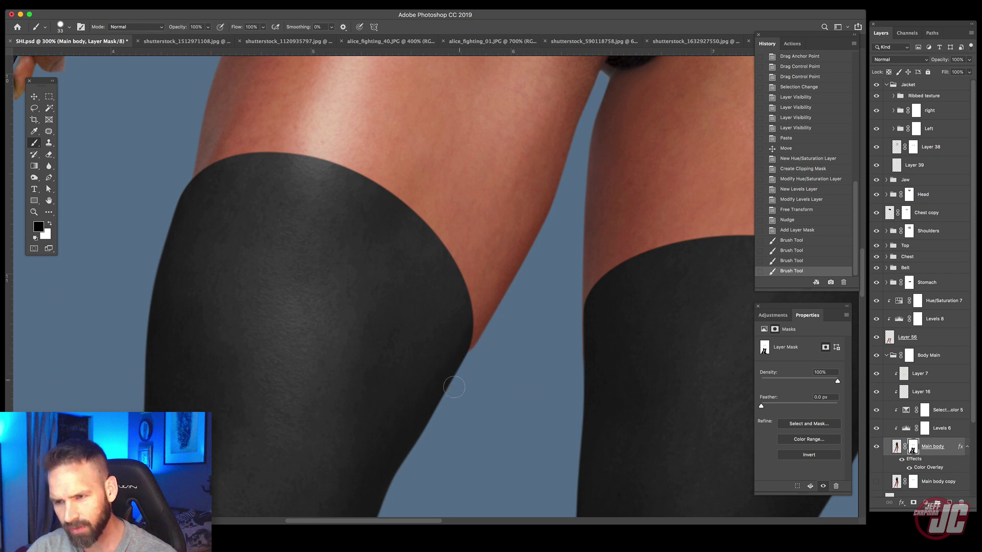
left_click(455, 387)
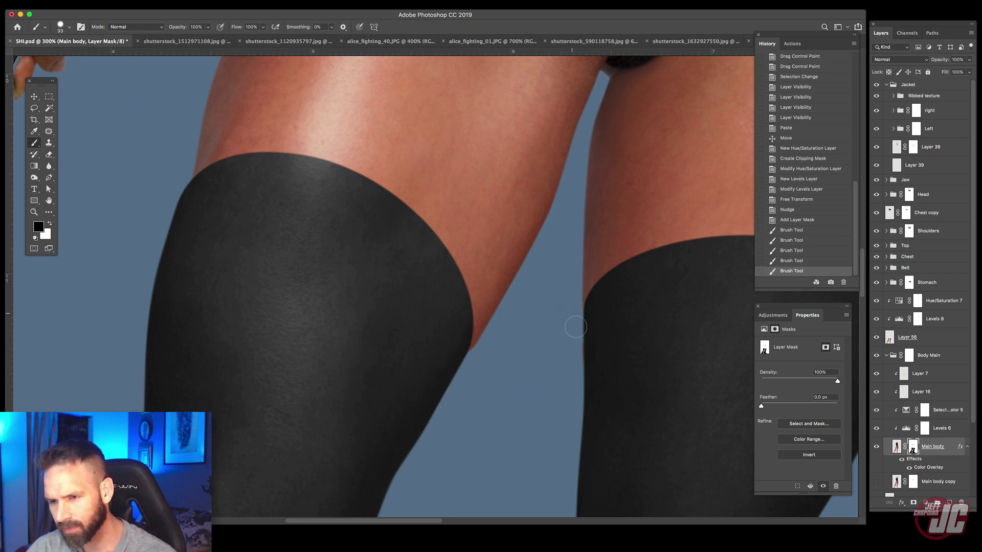
mouse_move(573, 313)
left_mouse_down()
mouse_move(592, 387)
mouse_move(579, 472)
left_mouse_up()
mouse_move(667, 364)
left_mouse_down()
mouse_move(389, 363)
mouse_move(399, 359)
left_mouse_up()
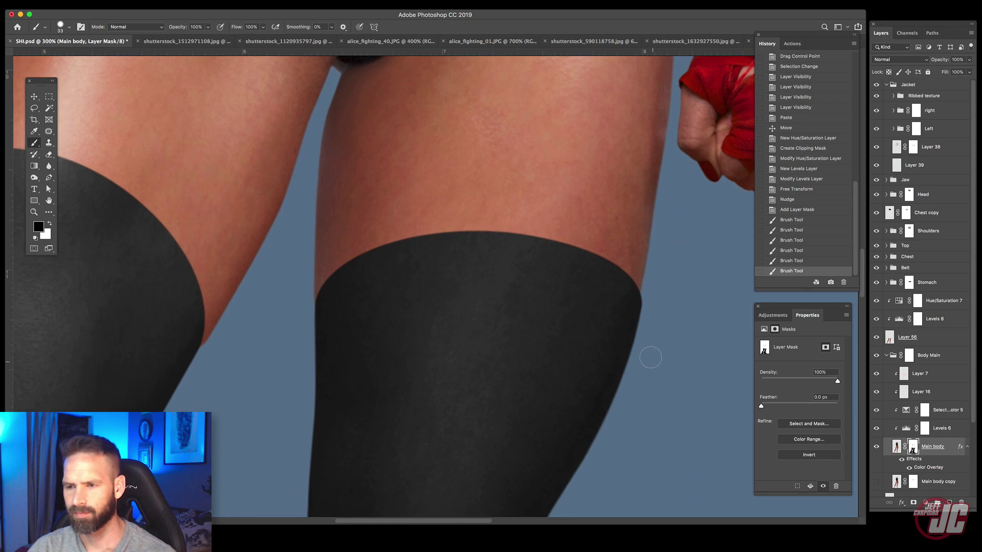
left_click(33, 212)
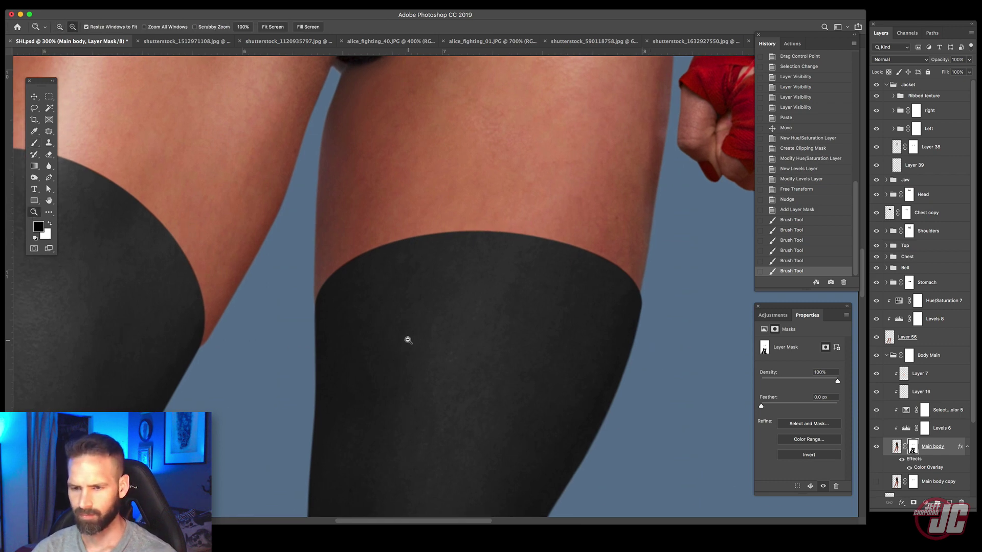
left_click(408, 340, "alt")
left_click(412, 340, "alt")
left_click_drag(357, 385, 461, 178)
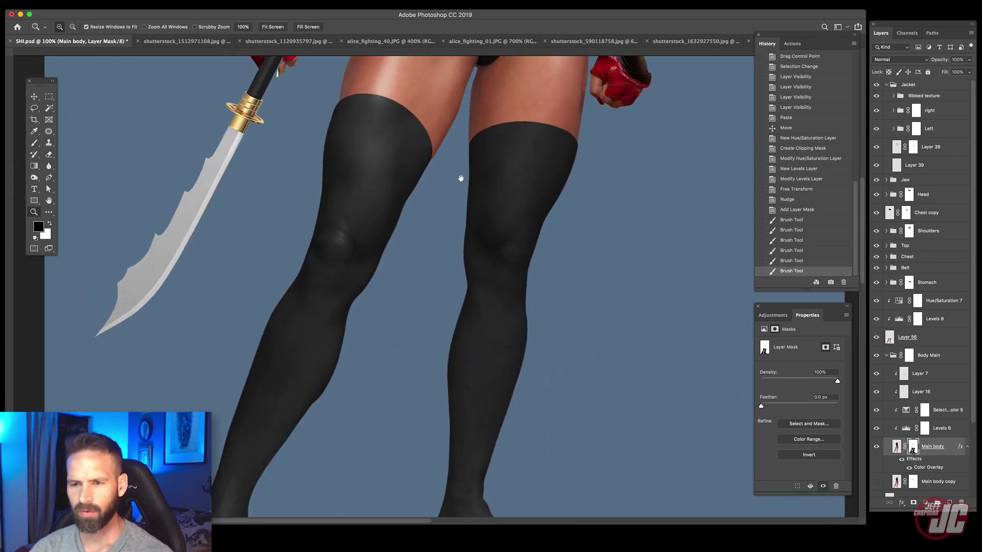
key("super+r")
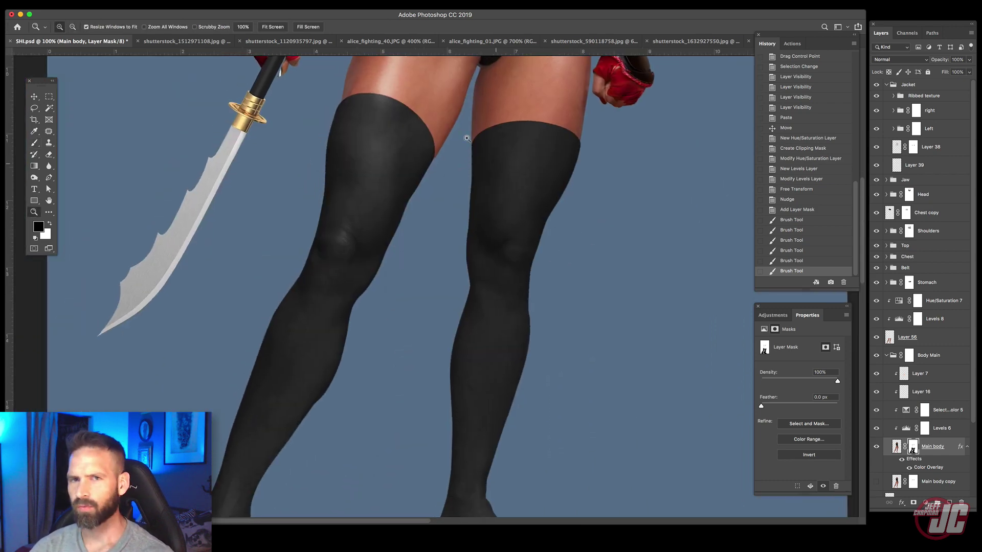
Step: Duplicate Layer 56 and place the copy directly above it as a clipped layer beneath the adjustments
left_click(889, 355)
left_click(34, 97)
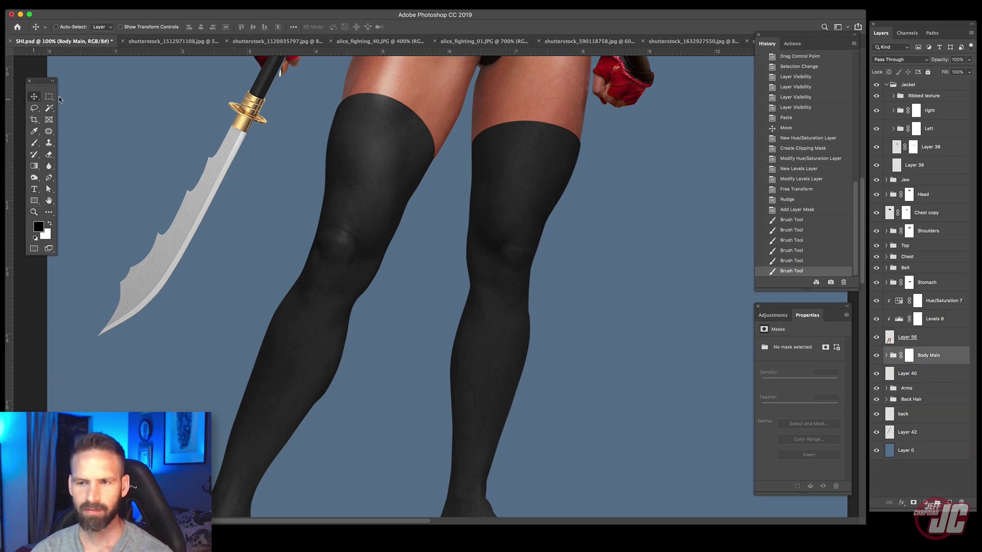
left_click_drag(445, 269, 445, 336)
left_click(914, 337)
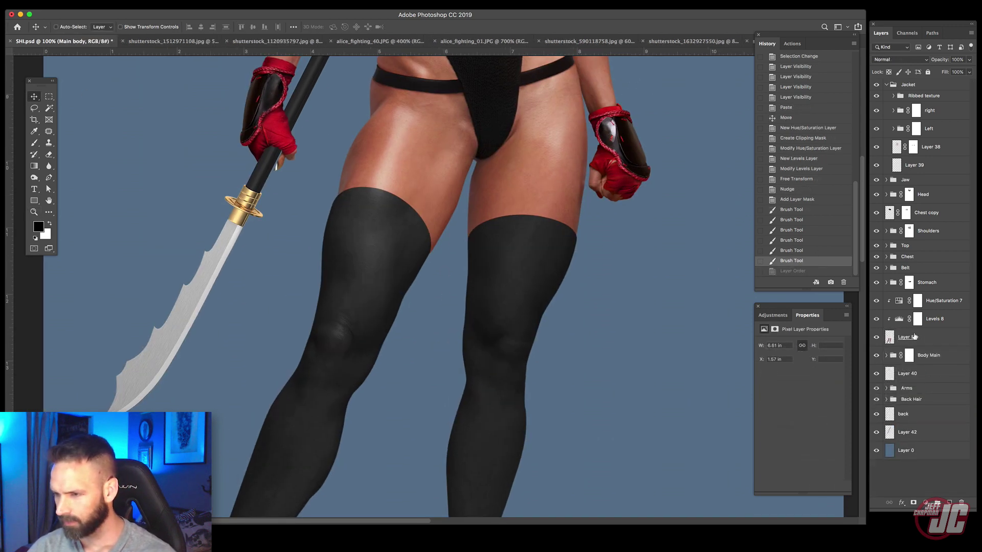
left_click(944, 341)
left_click_drag(946, 341, 941, 334)
Step: Apply a Gaussian Blur with a radius of 13.4 pixels to the duplicated legs layer
left_click(130, 0)
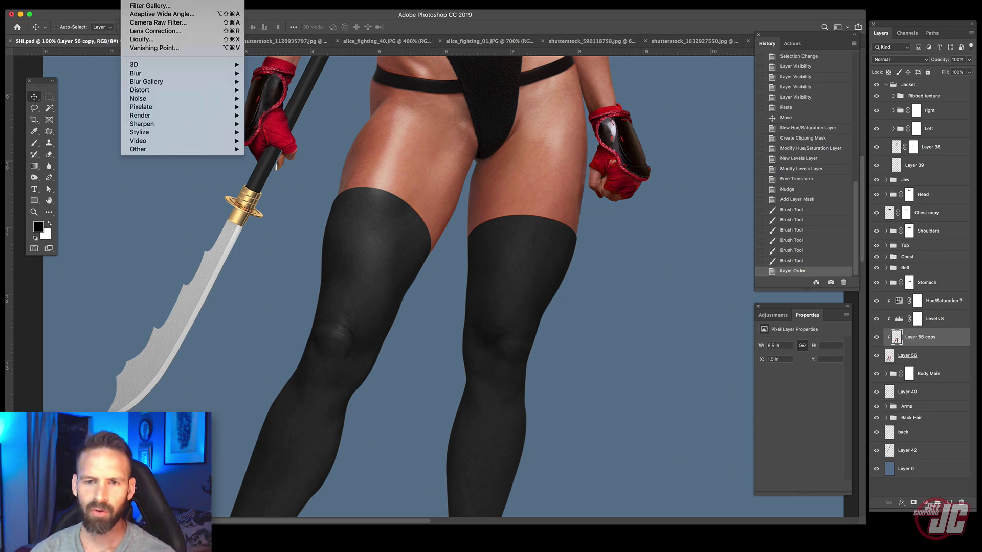
mouse_move(141, 74)
left_click(276, 107)
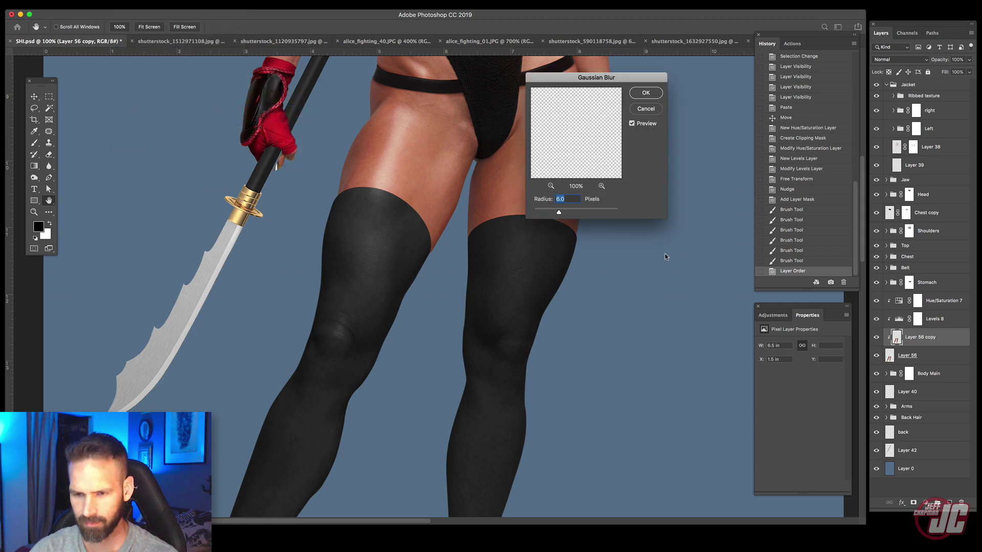
left_click_drag(562, 79, 596, 73)
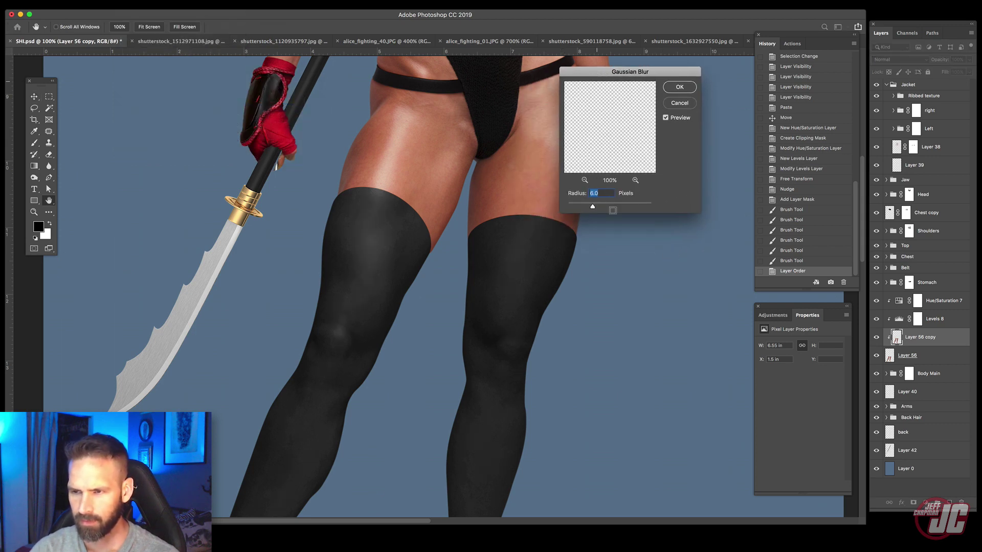
left_click_drag(593, 207, 603, 207)
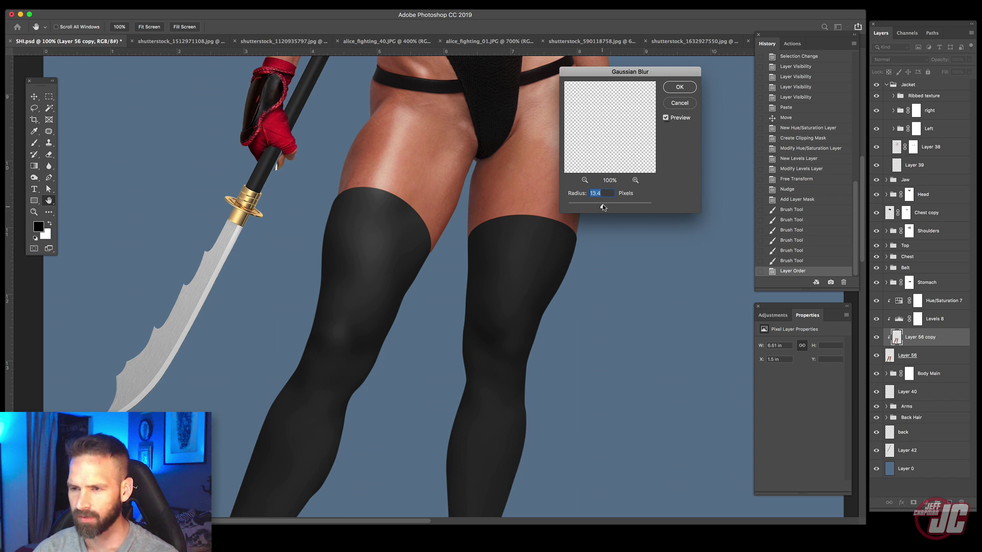
left_click(673, 88)
Step: Add 7% uniform monochromatic noise to the blurred legs copy for a fabric-like grain
left_click(34, 212)
left_click(496, 287)
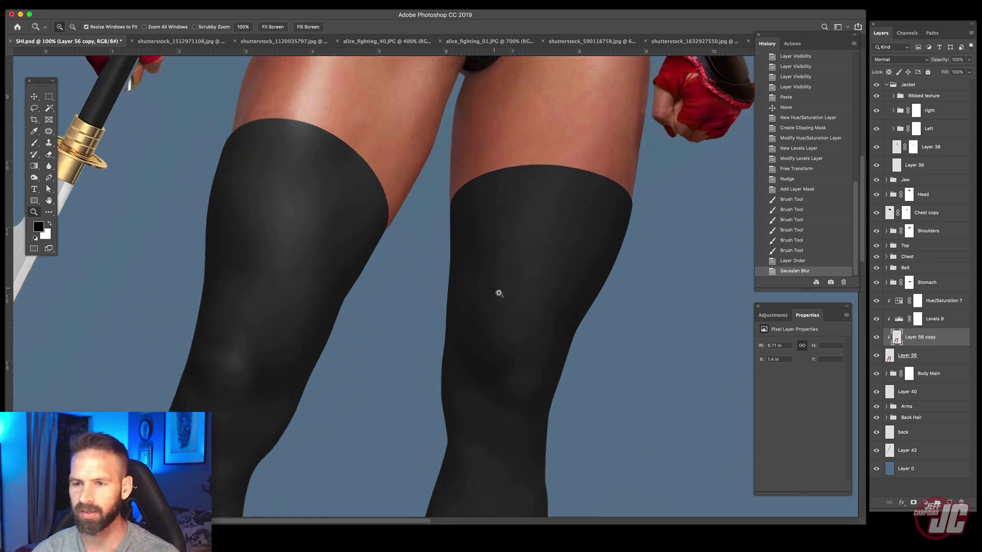
left_click(35, 97)
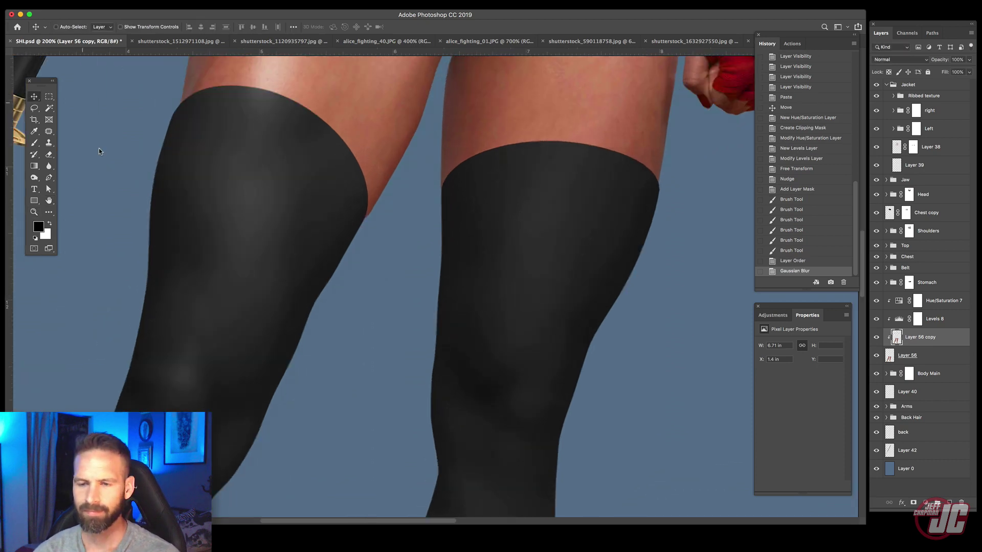
left_click(142, 3)
mouse_move(141, 100)
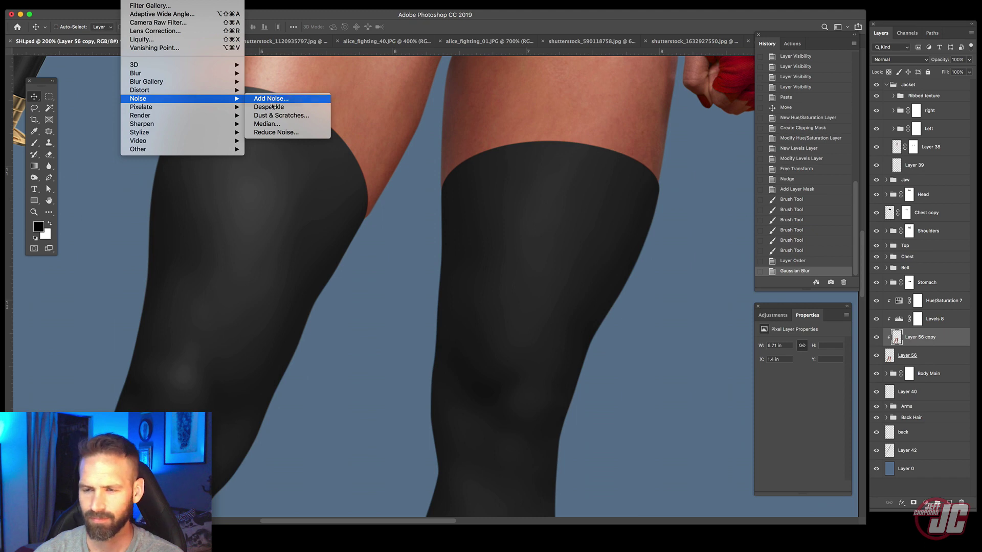
left_click(272, 102)
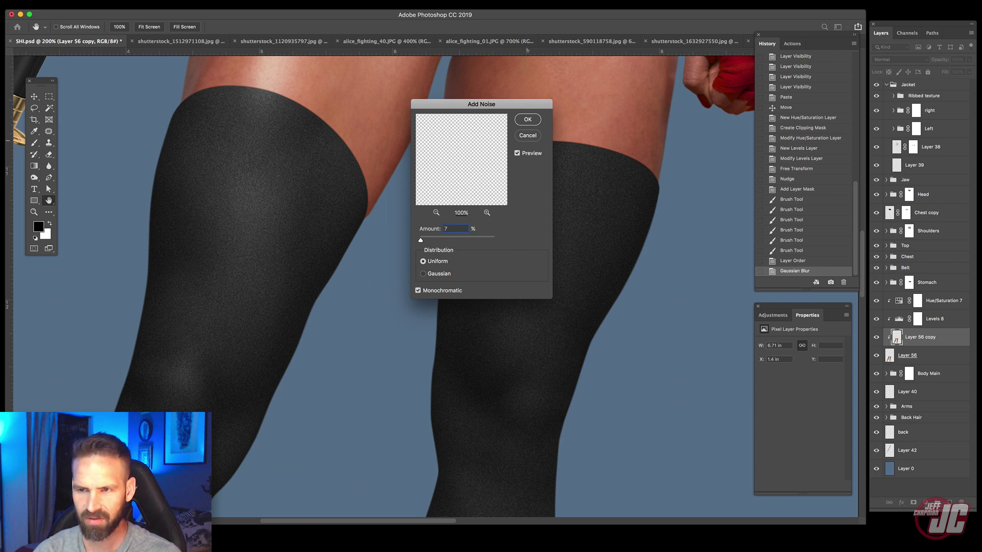
key("Return")
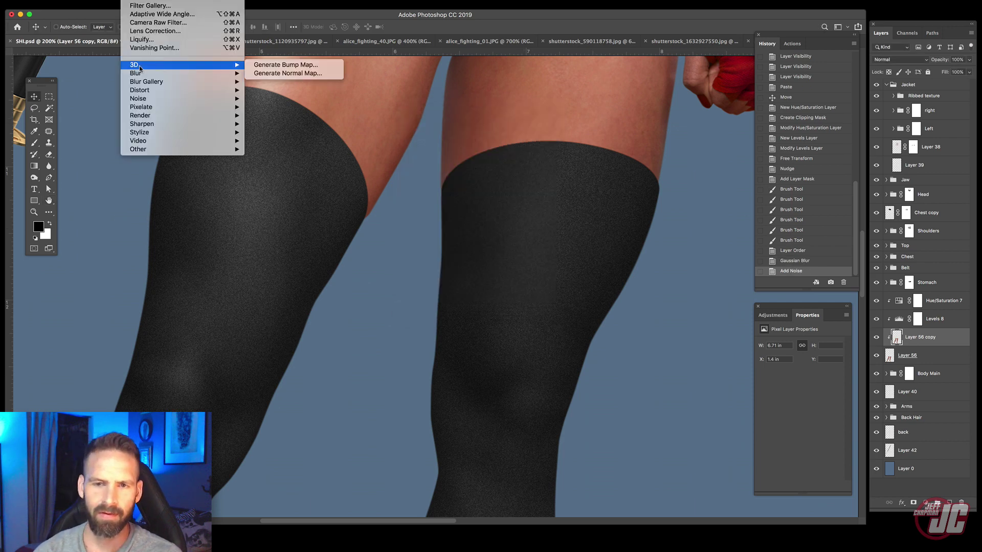
Step: Apply Blur More twice to the noisy legs copy and lower the layer's opacity to 37%
mouse_move(142, 73)
left_click(274, 106)
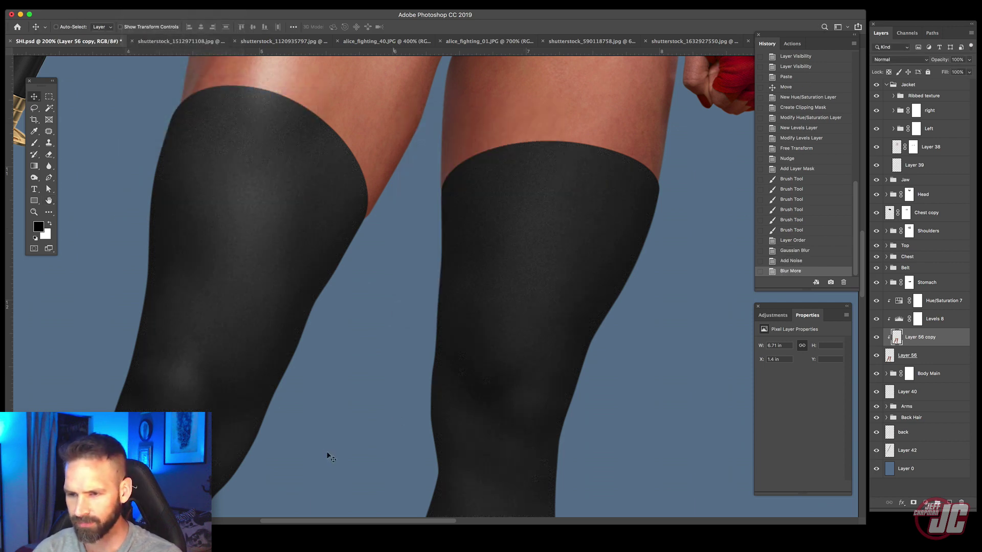
left_click(131, 0)
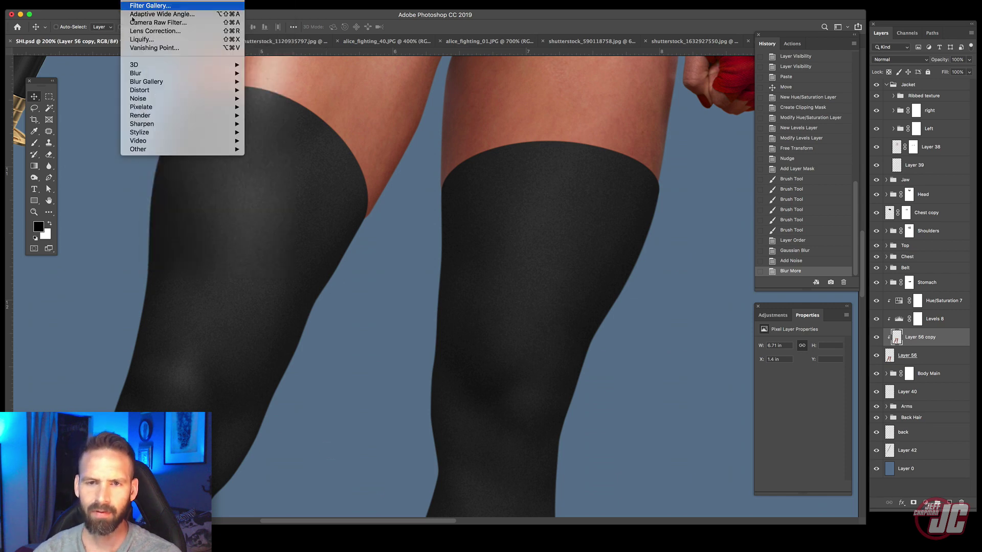
mouse_move(147, 73)
left_click(268, 91)
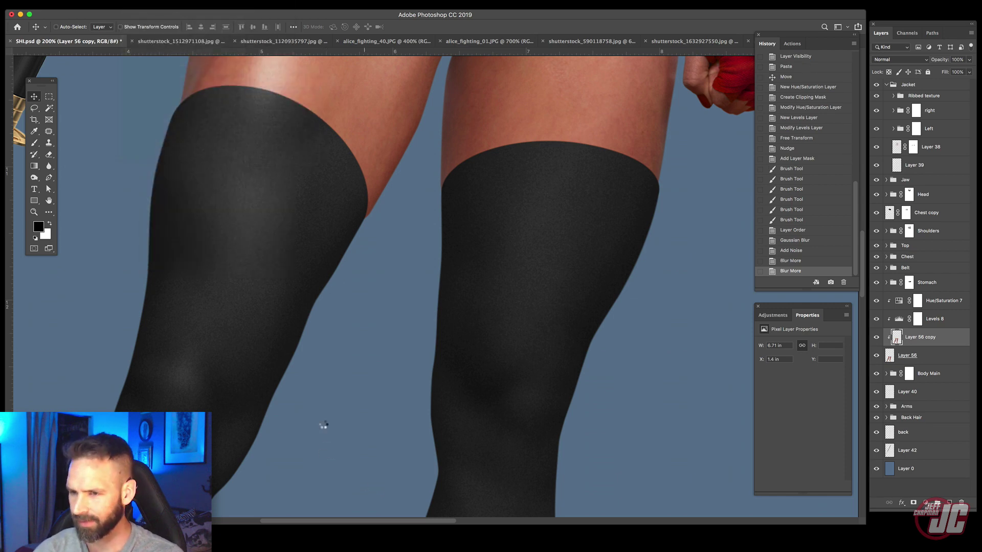
left_click_drag(969, 60, 949, 71)
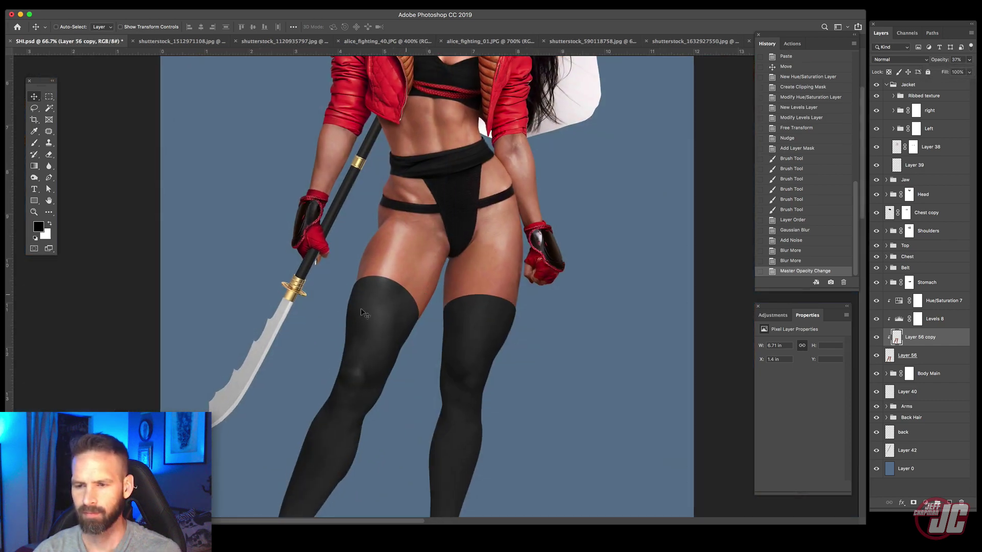
Step: Darken the boots by setting Levels 8 to midtones 0.38 and output white 138, and add a Color Overlay to Layer 56
left_click(935, 319)
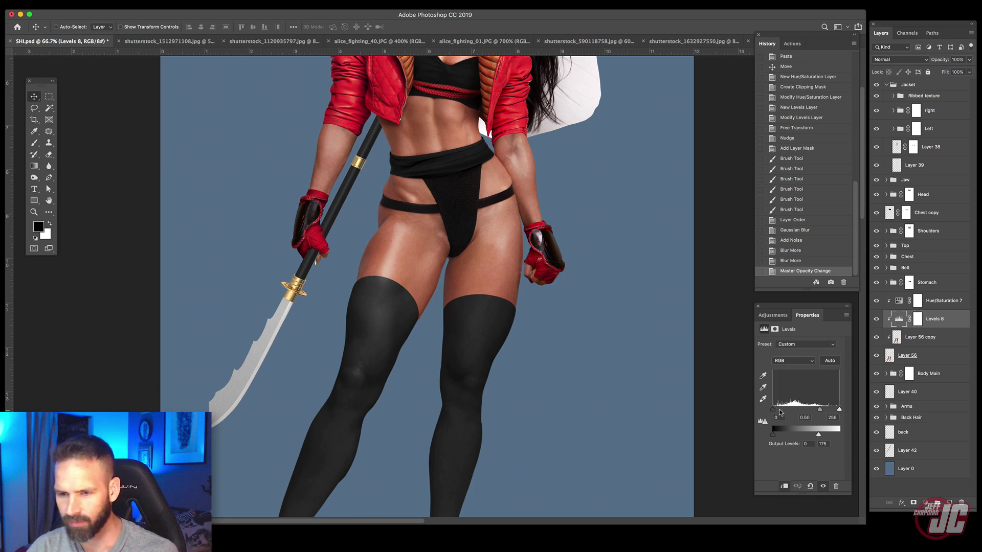
left_click_drag(823, 409, 822, 410)
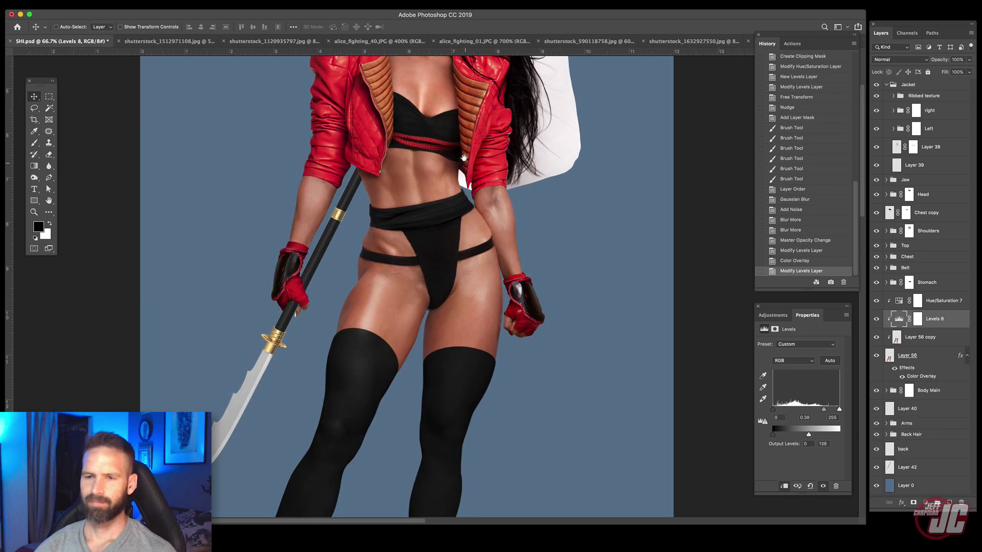
left_click_drag(464, 158, 488, 103)
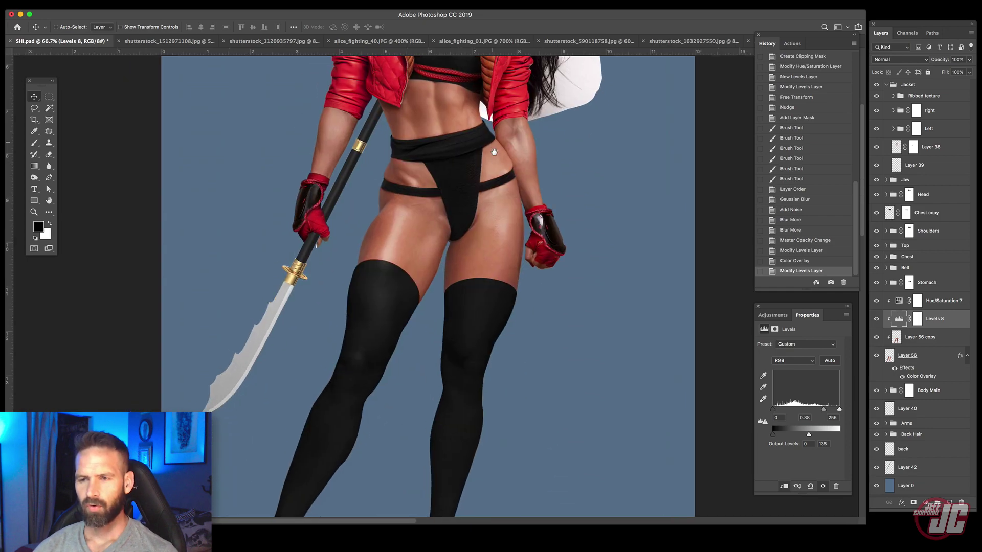
left_click_drag(463, 228, 400, 269)
key("ctrl+r")
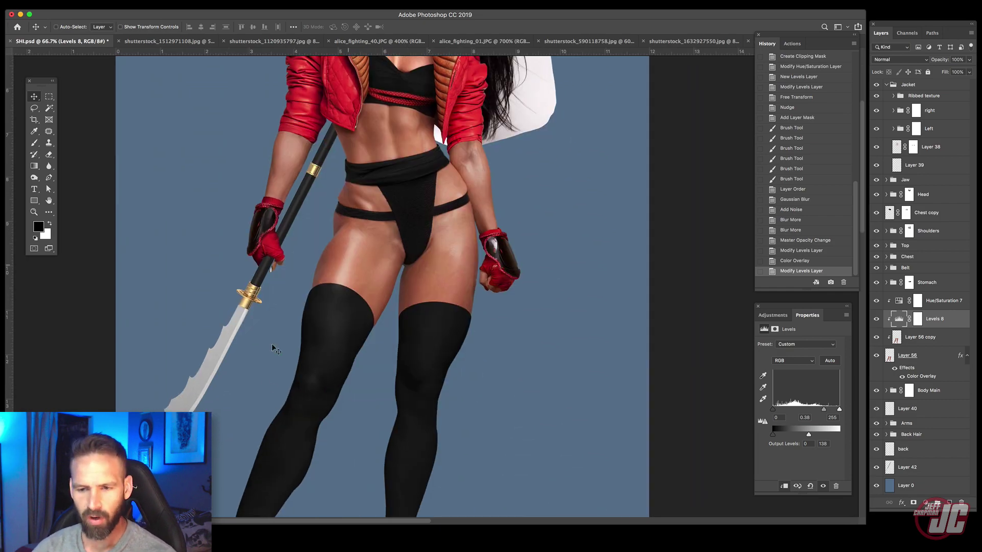
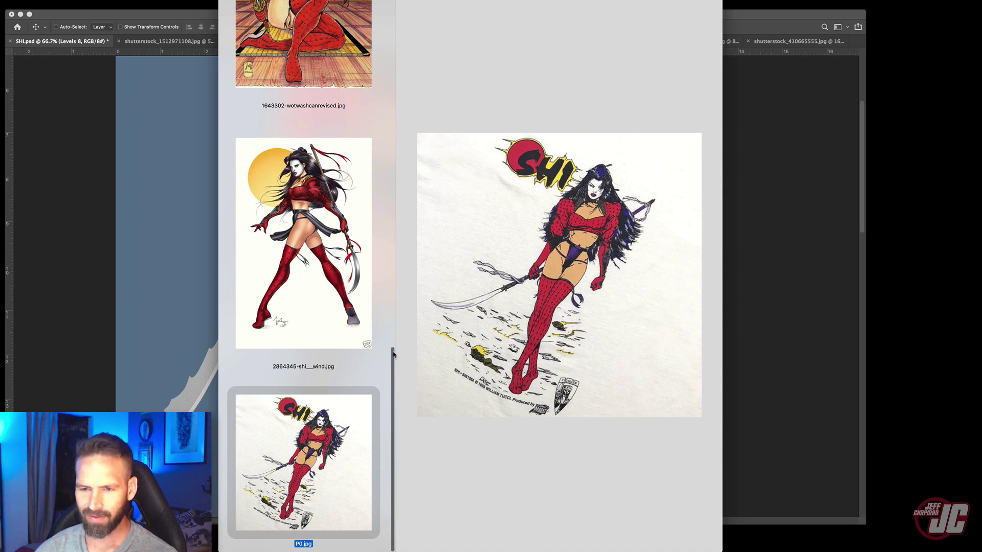
Step: Browse the Shi reference artwork for the leg coverings and view 1643302-wotwashcanrevised.jpg
left_click_drag(393, 350, 395, 222)
scroll(298, 221, "down", 5)
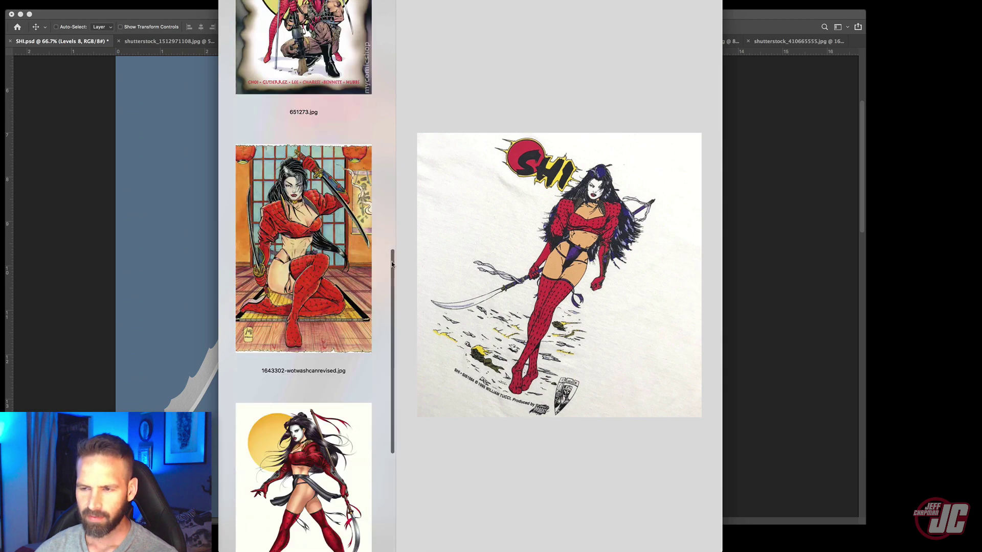
left_click(298, 221)
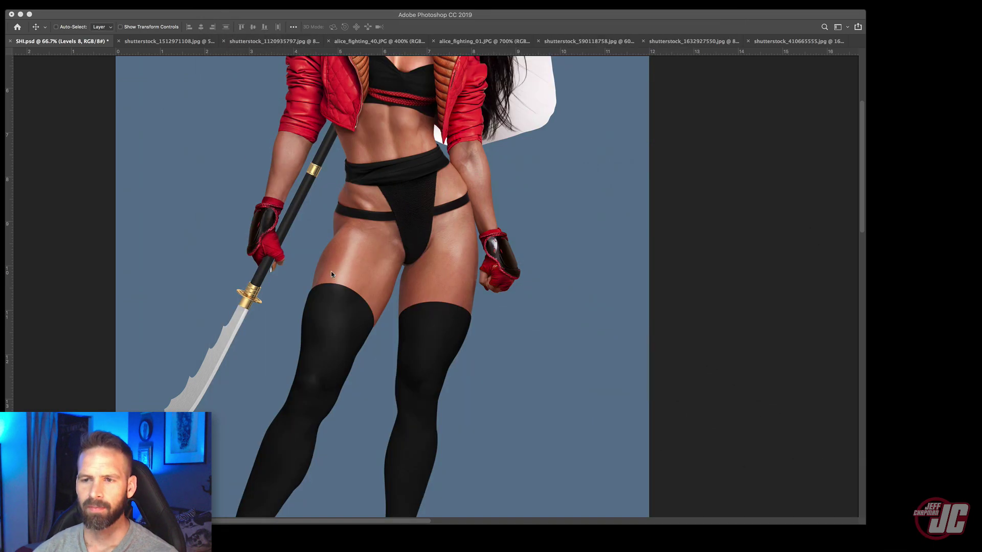
Step: Inspect the composite from the face and jacket down to the black thigh-high boots
key("Tab")
left_click_drag(406, 224, 451, 357)
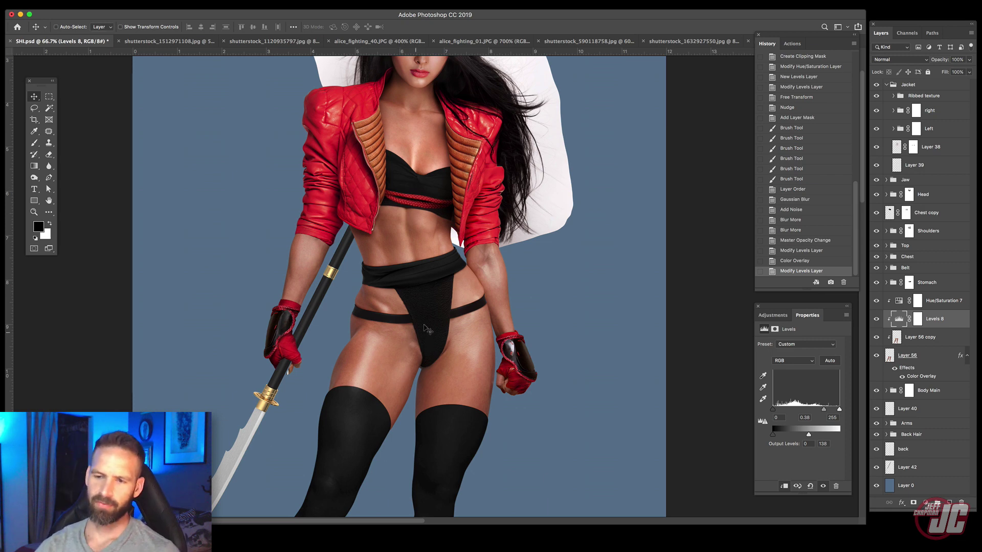
scroll(429, 330, "down", 3)
scroll(428, 330, "left", 2)
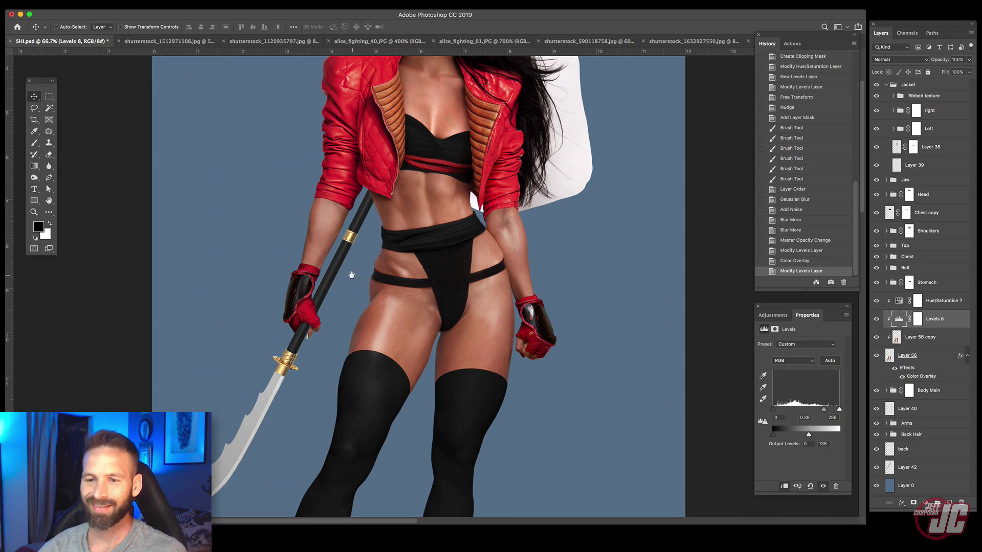
left_click_drag(358, 280, 360, 297)
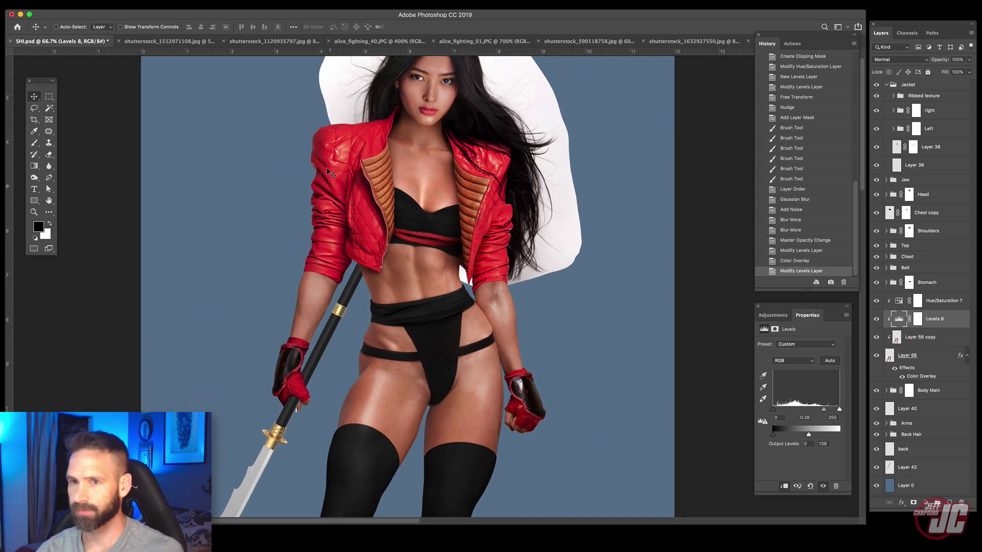
left_click_drag(360, 284, 356, 189)
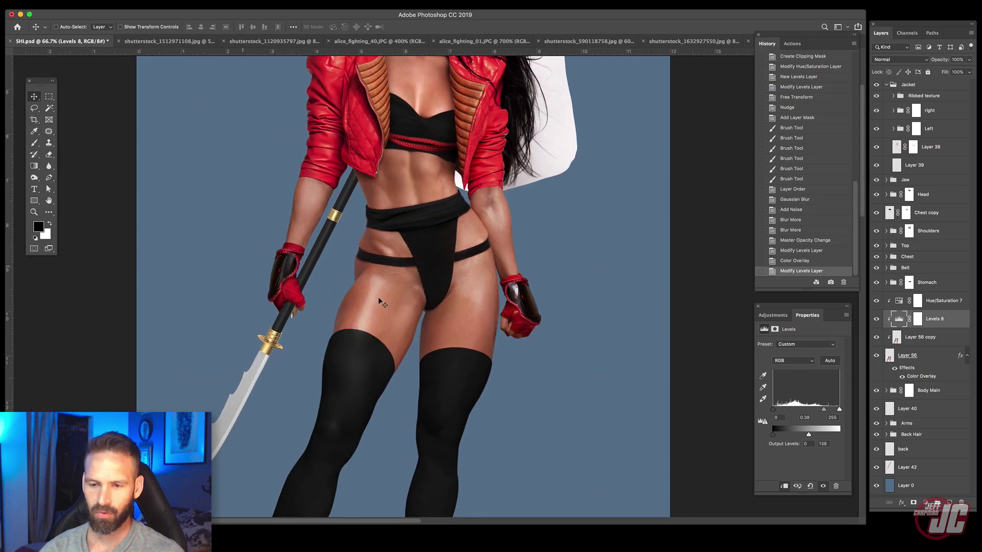
left_click_drag(387, 317, 396, 278)
key("super+r")
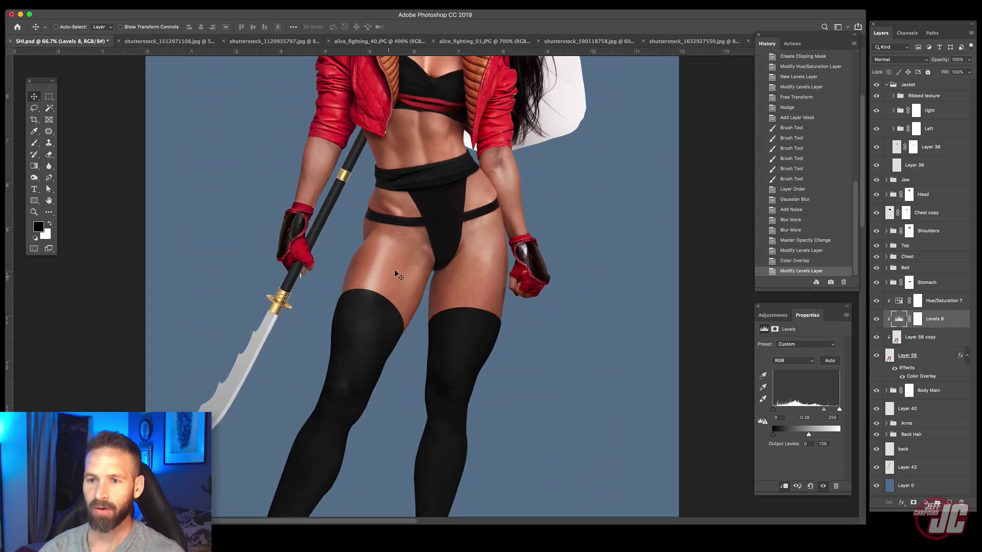
scroll(394, 269, "up", 5)
Step: Return to the Shi reference images and browse back through the collection to compare the character's look with the composite
left_click(34, 212)
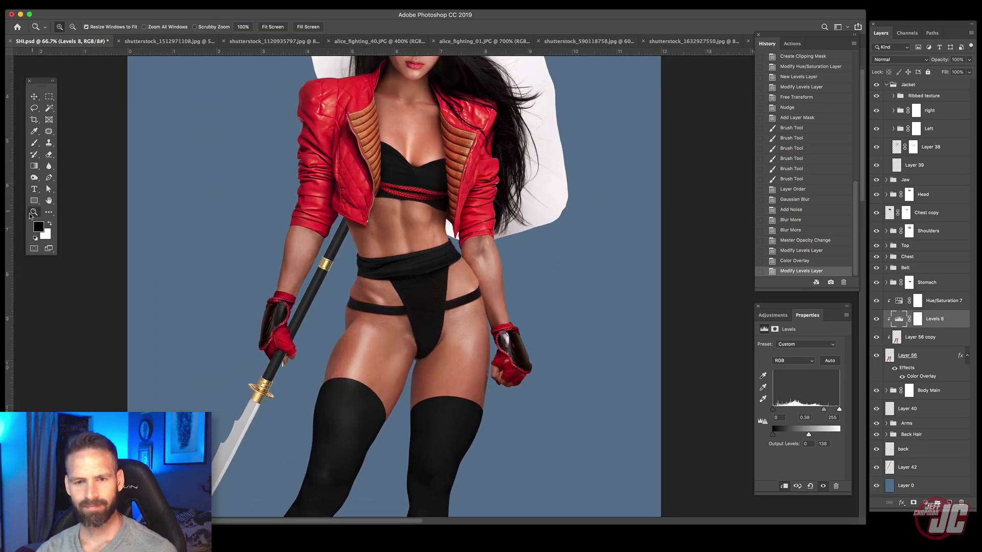
left_click(854, 538)
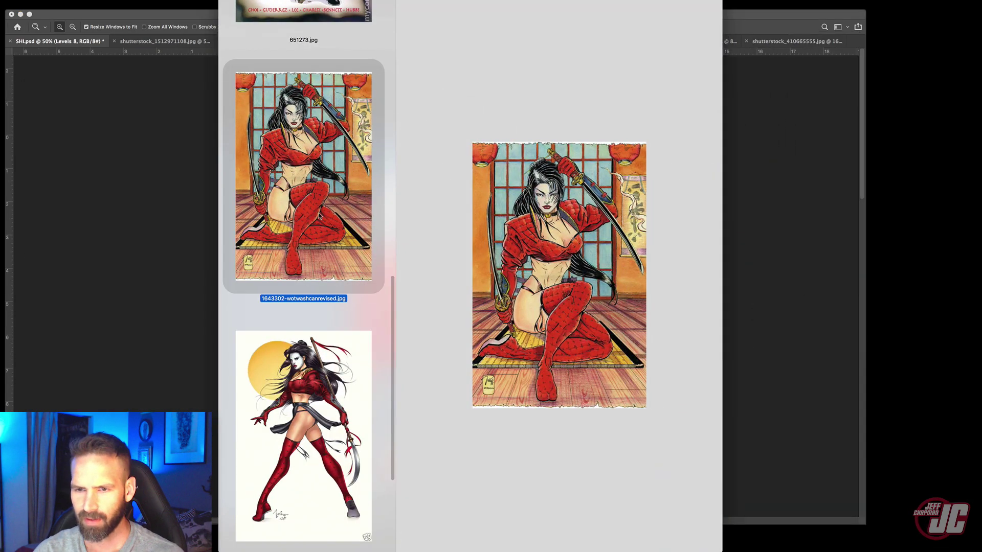
left_click_drag(392, 352, 392, 76)
left_click(350, 128)
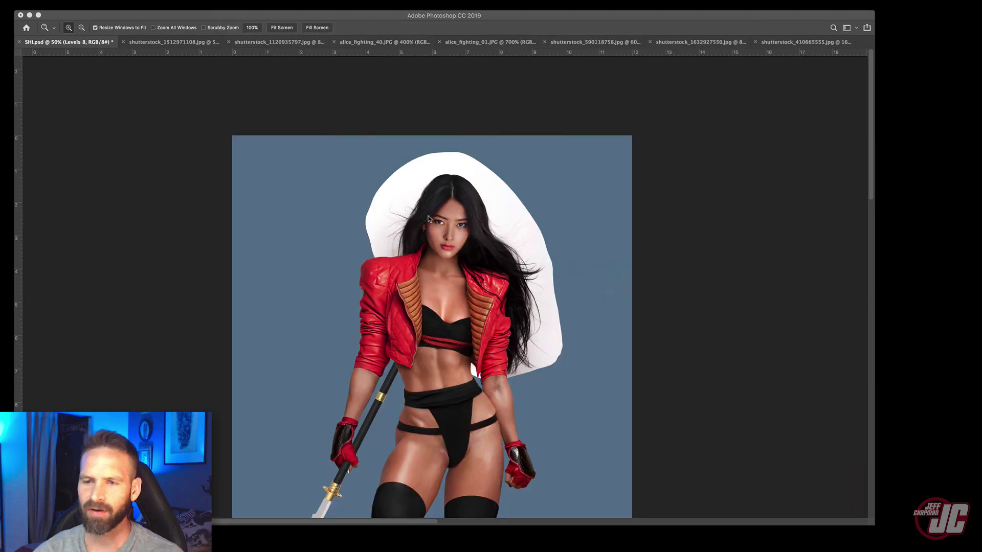
Step: Focus on the face, identify the Jacket group by toggling its visibility, and collapse it in the layer stack
key("Tab")
left_click_drag(457, 250, 410, 345)
left_click(457, 249)
left_click(44, 99)
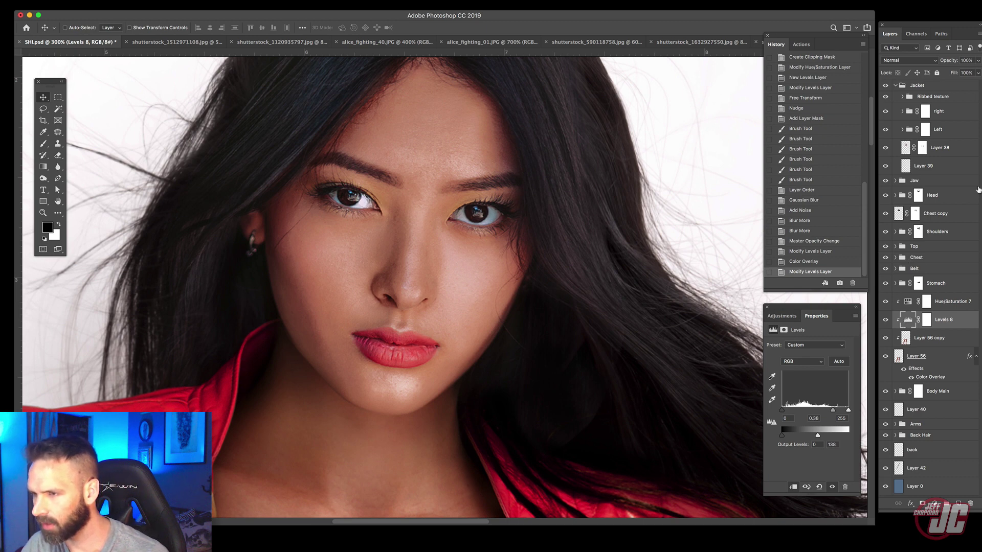
left_click(900, 87)
left_click(889, 87)
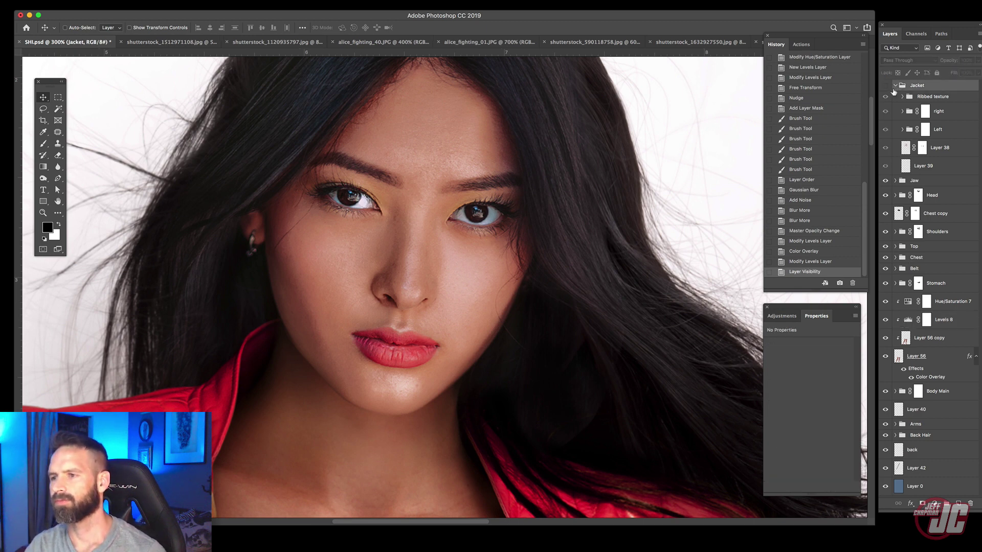
left_click(889, 87)
left_click(895, 86)
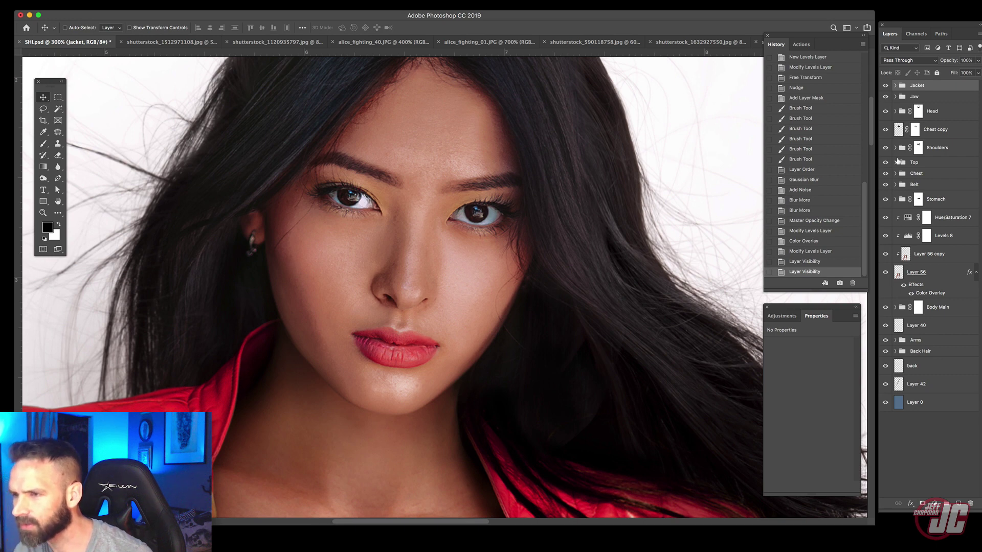
Step: Locate the base Head layer inside the Head group and duplicate it to the top of that group
left_click(886, 112)
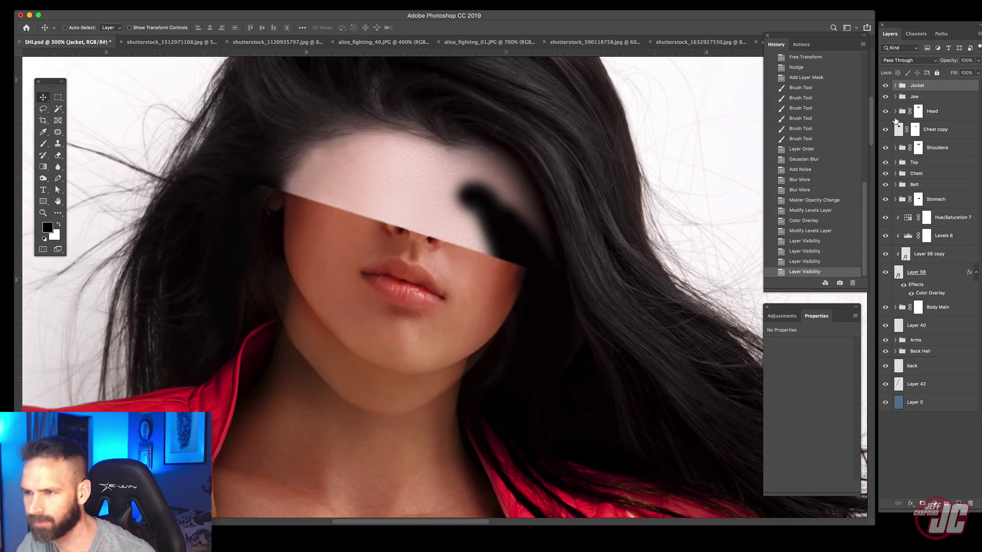
left_click(886, 111)
left_click(895, 111)
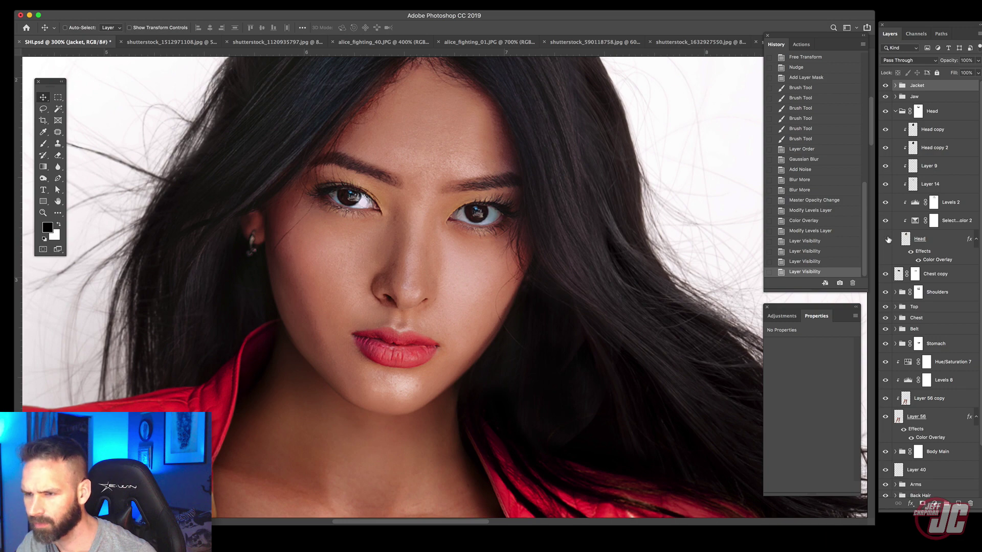
left_click(889, 239)
left_click(889, 239)
left_click(942, 243)
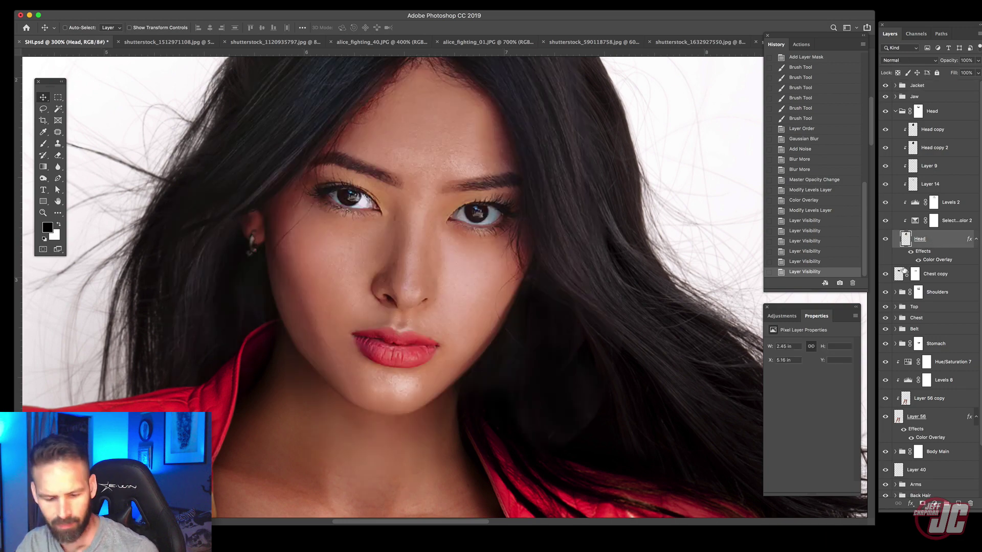
left_click_drag(952, 244, 948, 132)
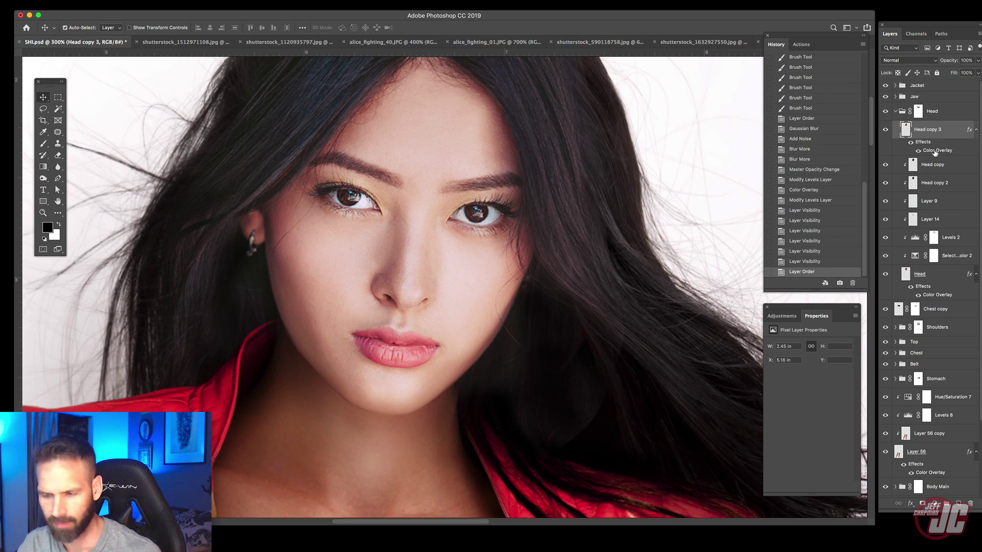
Step: Create a new group at the top of the Head group, place Head copy 3 inside it and disable the copy's layer effects
key("super+g")
left_click_drag(940, 143, 939, 133)
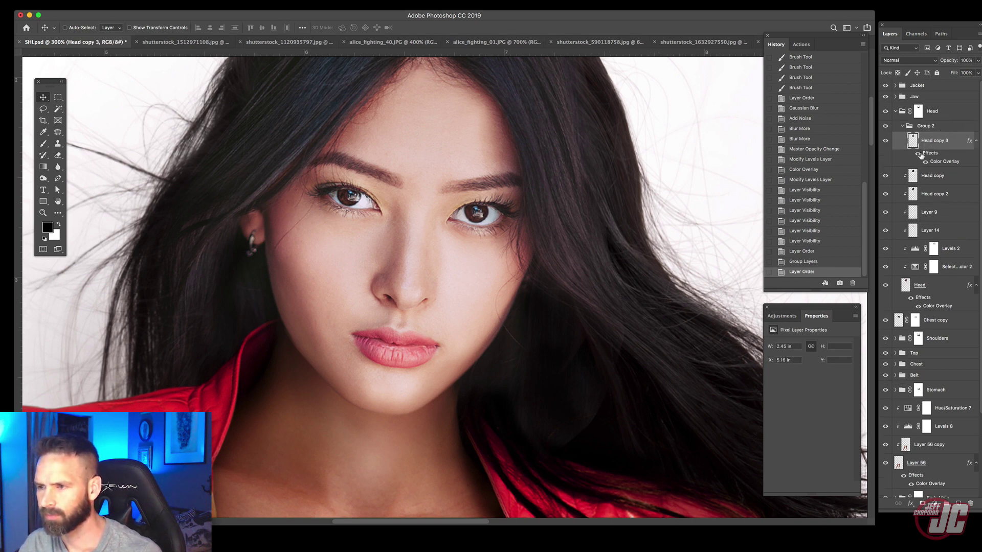
left_click(919, 154)
left_click(973, 140)
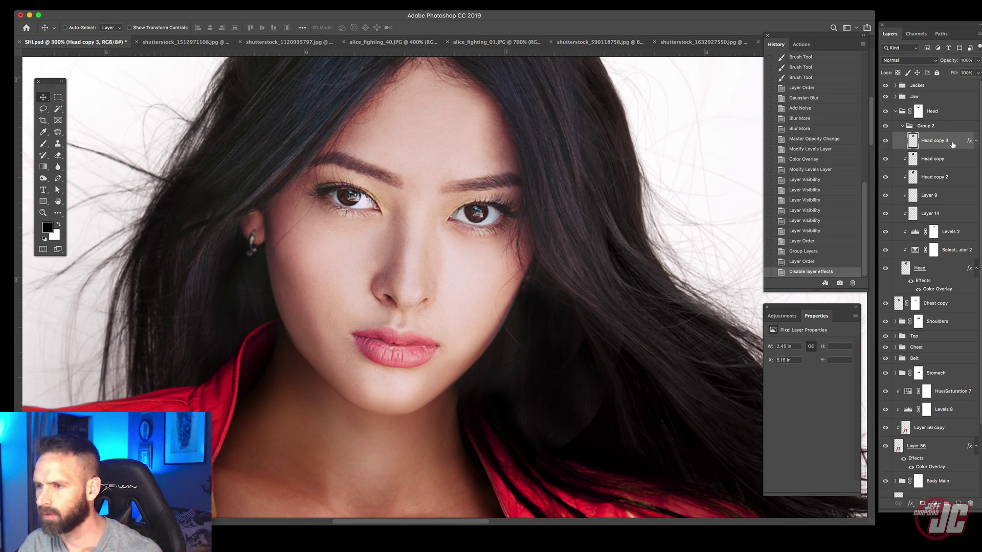
Step: Add a Hue/Saturation adjustment above Head copy 3 and set its saturation to -100
left_click(934, 504)
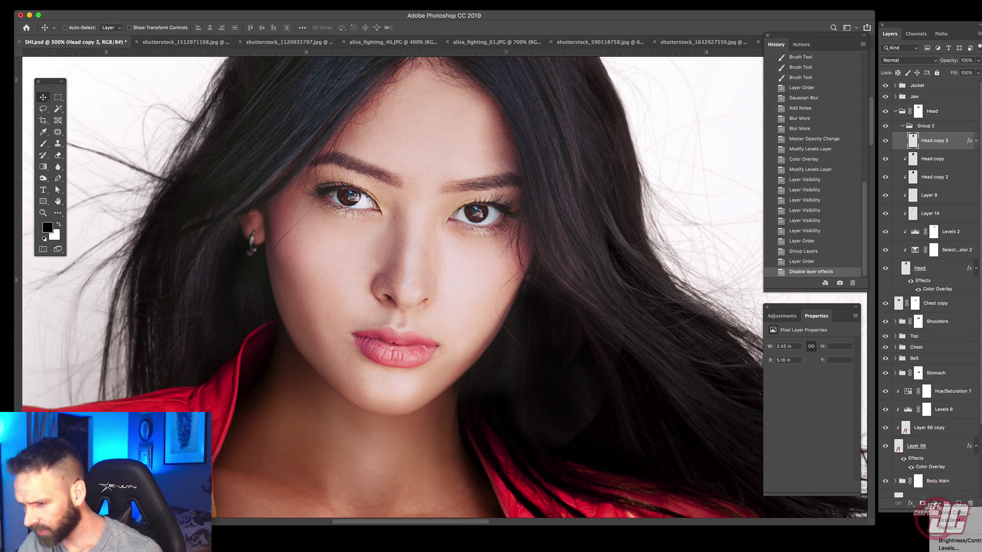
left_click(963, 486)
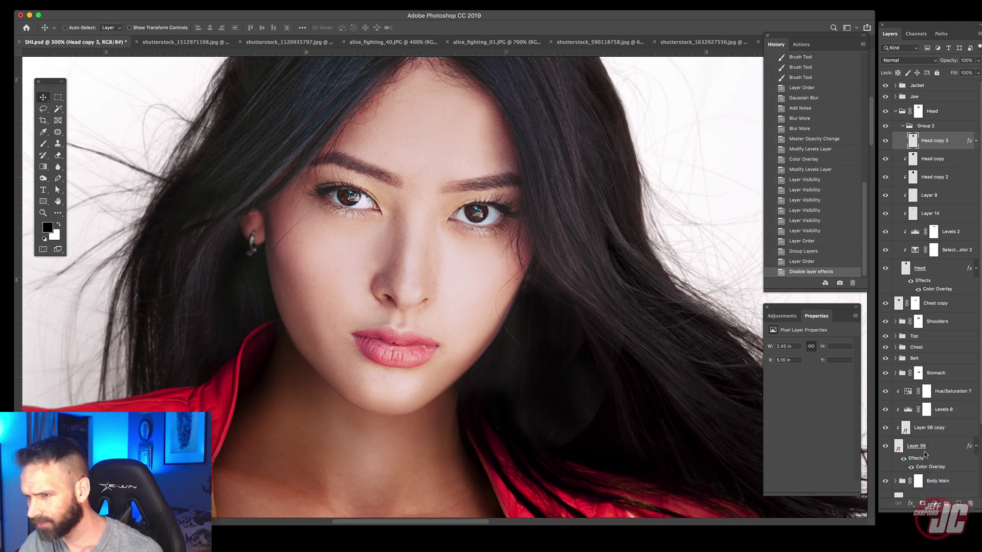
left_click(932, 143)
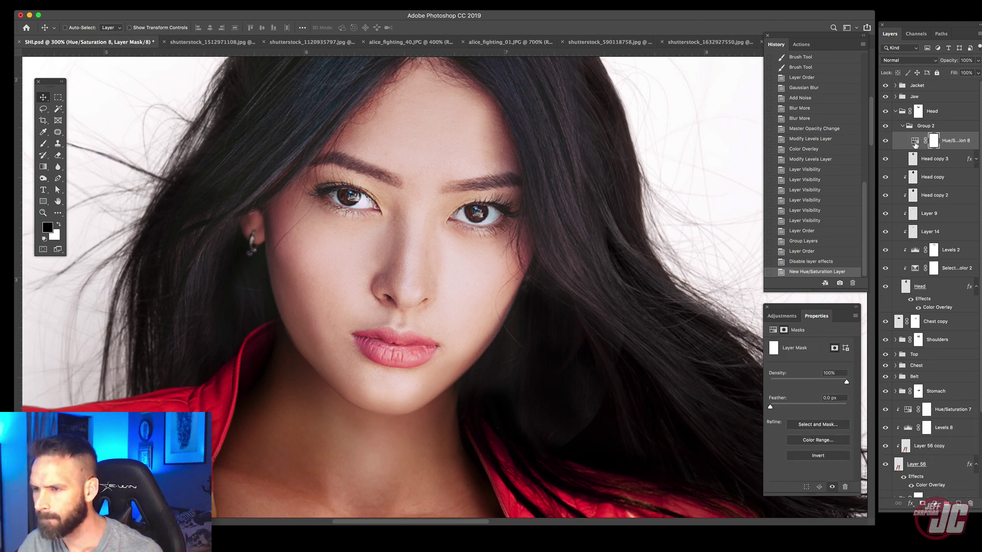
left_click(915, 142)
left_click_drag(784, 398, 774, 397)
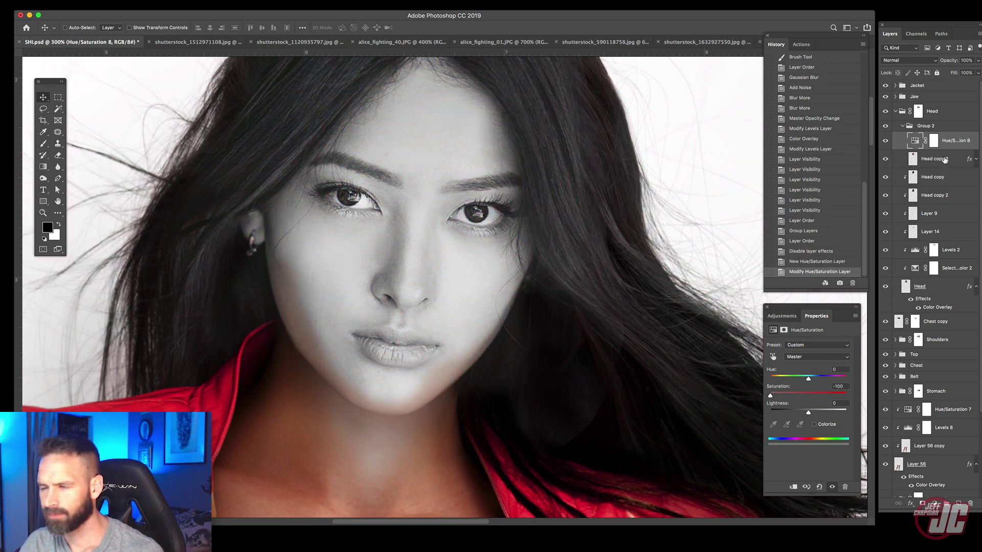
Step: Re-enable the effects of Head copy 3 and set its Color Overlay to white at 100% opacity
left_click(970, 159)
left_click(975, 159)
left_click(918, 172)
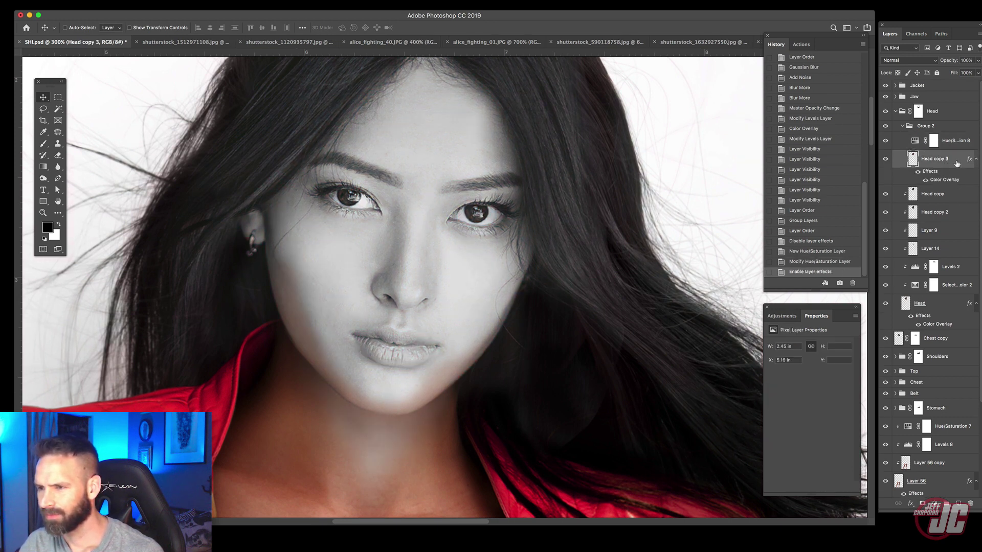
double_click(954, 164)
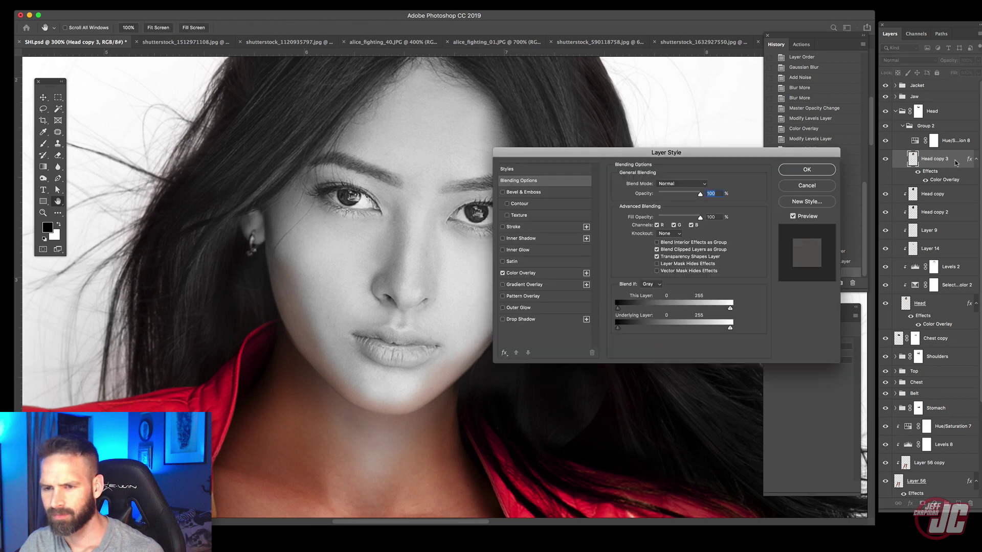
left_click(532, 274)
left_click(707, 188)
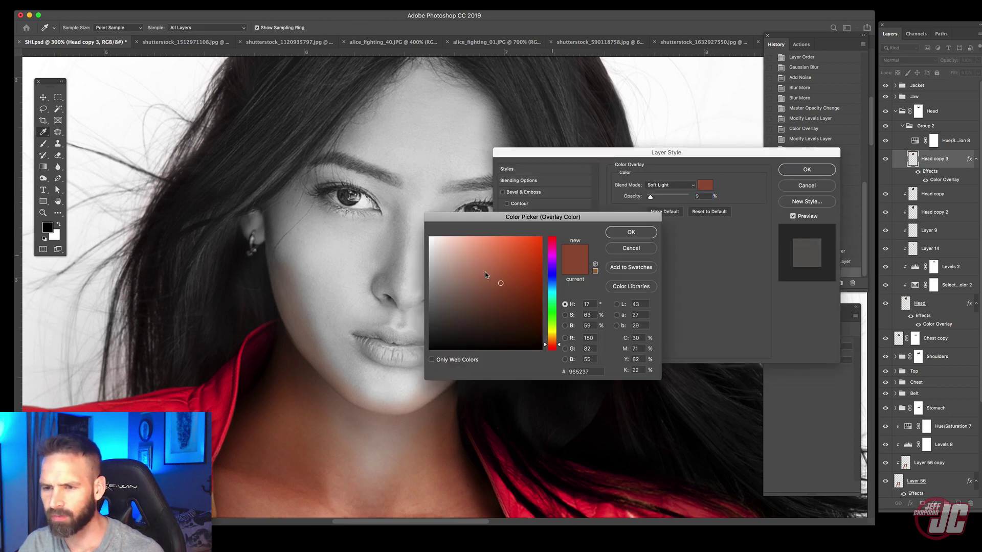
left_click(432, 235)
left_click(635, 232)
left_click_drag(688, 152, 747, 119)
left_click_drag(715, 165, 745, 166)
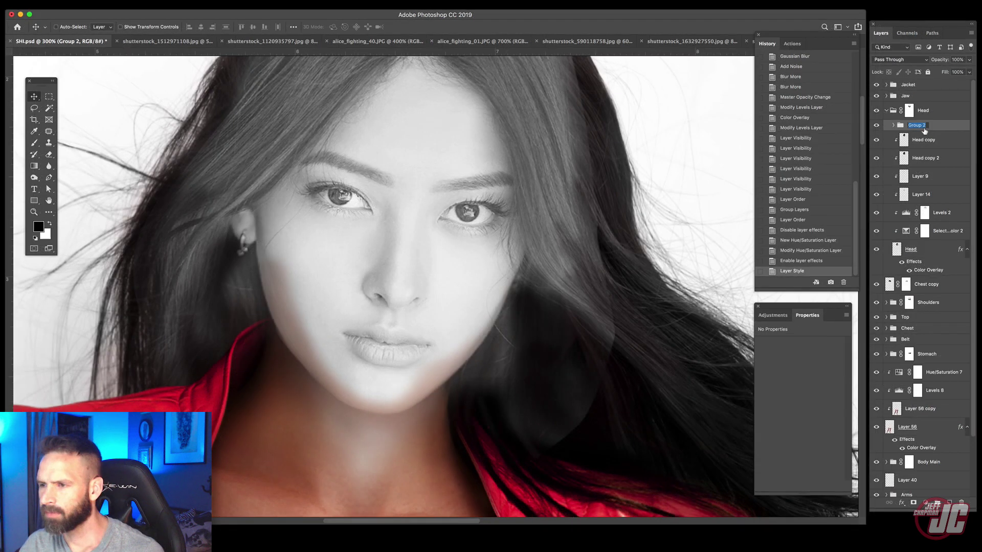
Step: Rename Group 2 as "White make up" and move it out of the Head group to just above the Jaw group
type("White make")
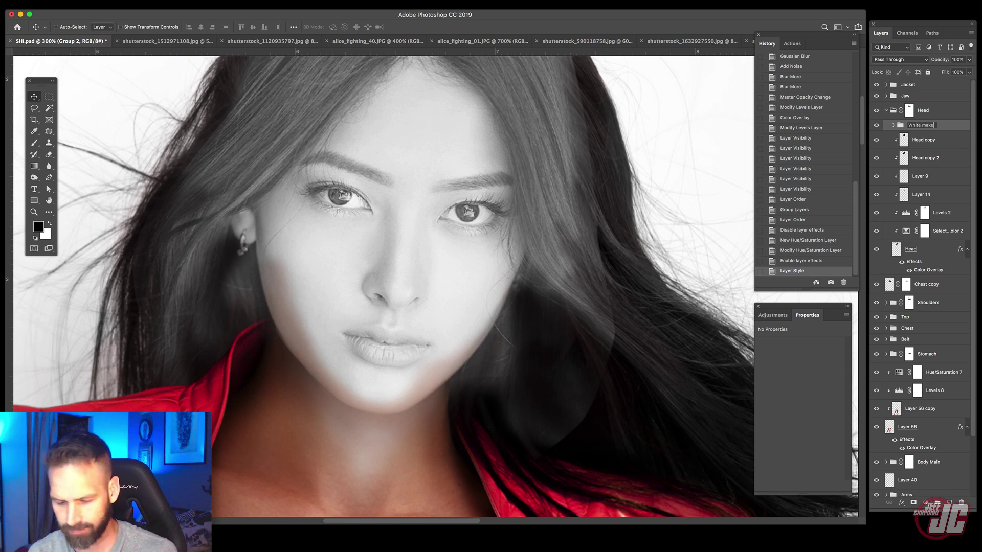
type(" up")
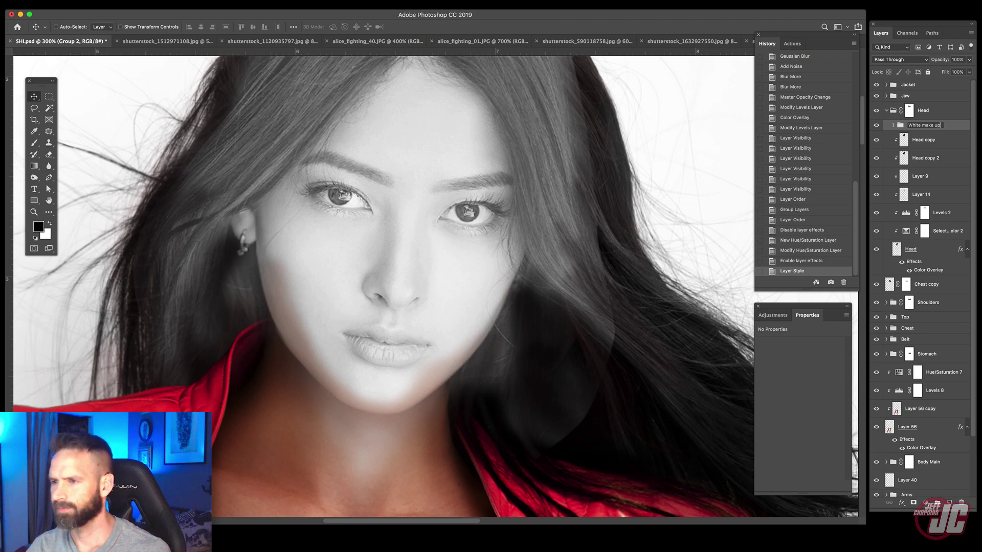
key("Return")
left_click(876, 126)
left_click(876, 125)
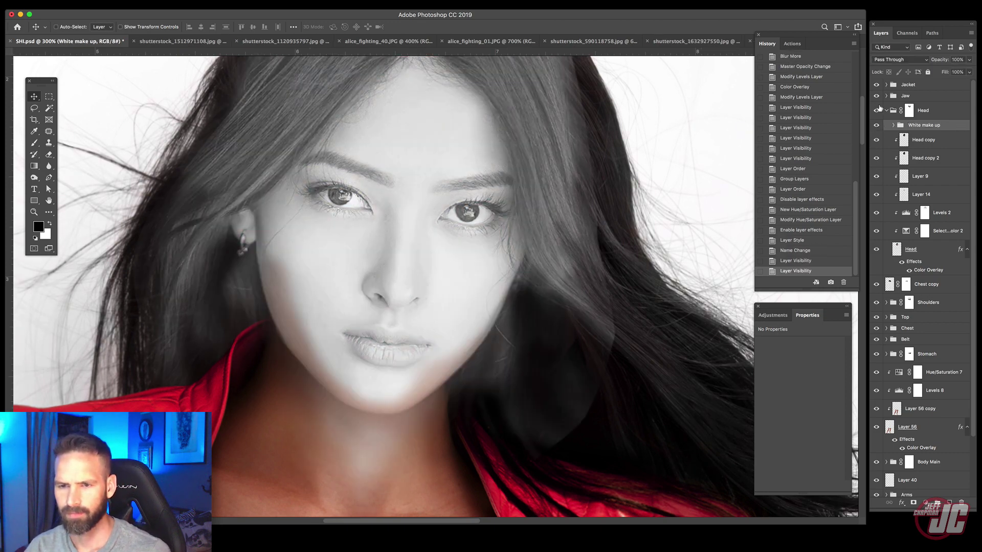
left_click_drag(944, 126, 946, 96)
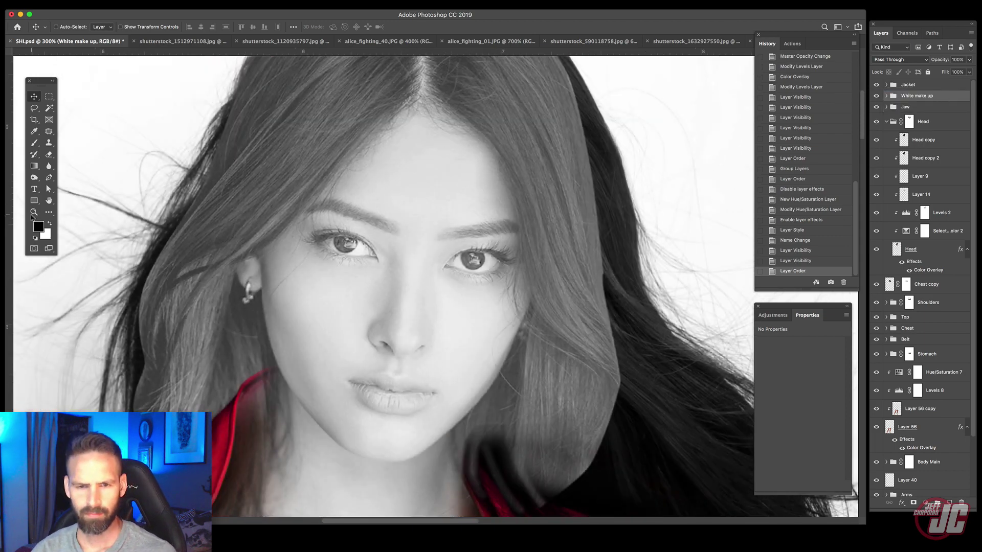
Step: Apply Levels to Head copy 3 in the White make up group with white input 192 and midtones 0.90
key("z")
key("alt")
left_click(407, 283, "alt")
scroll(410, 281, "down", 2)
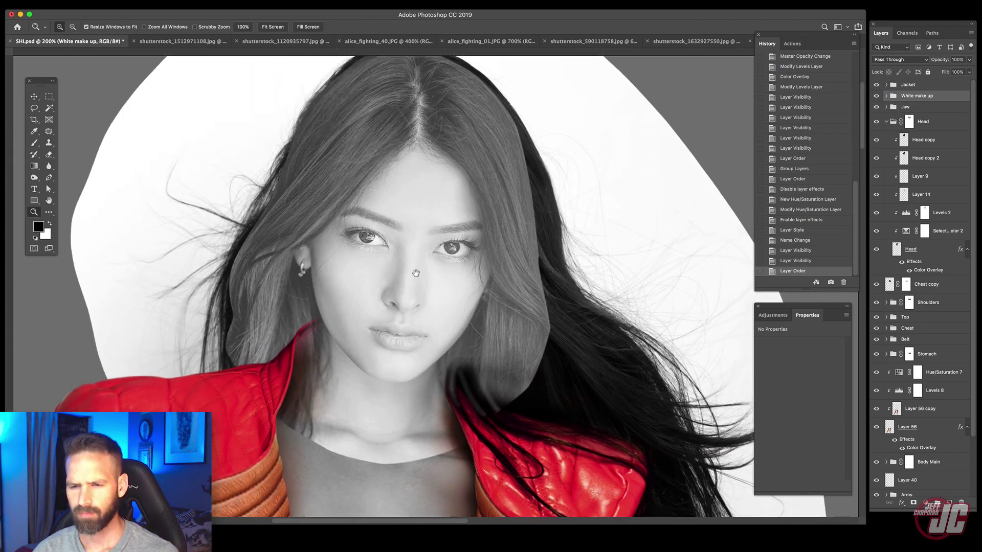
left_click(35, 96)
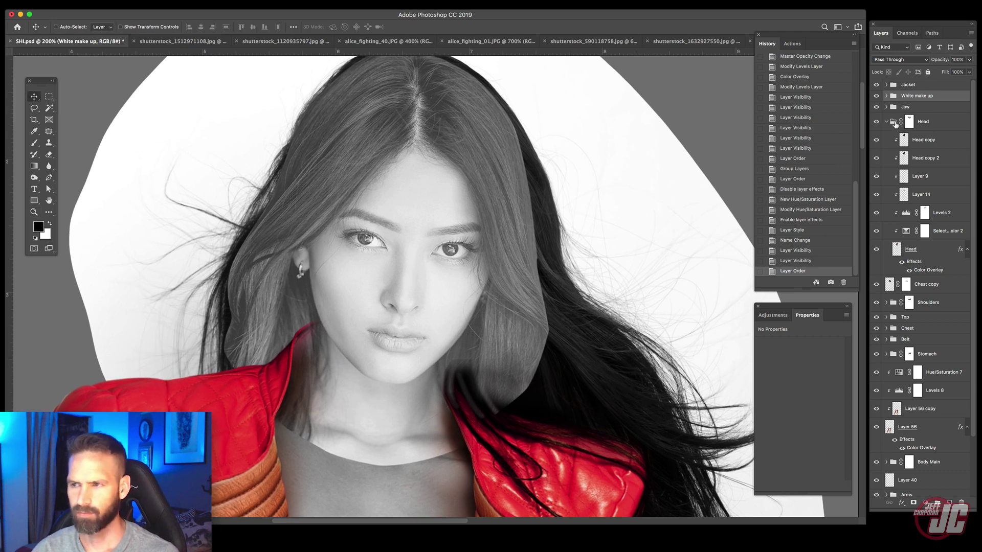
left_click(887, 96)
left_click(931, 129)
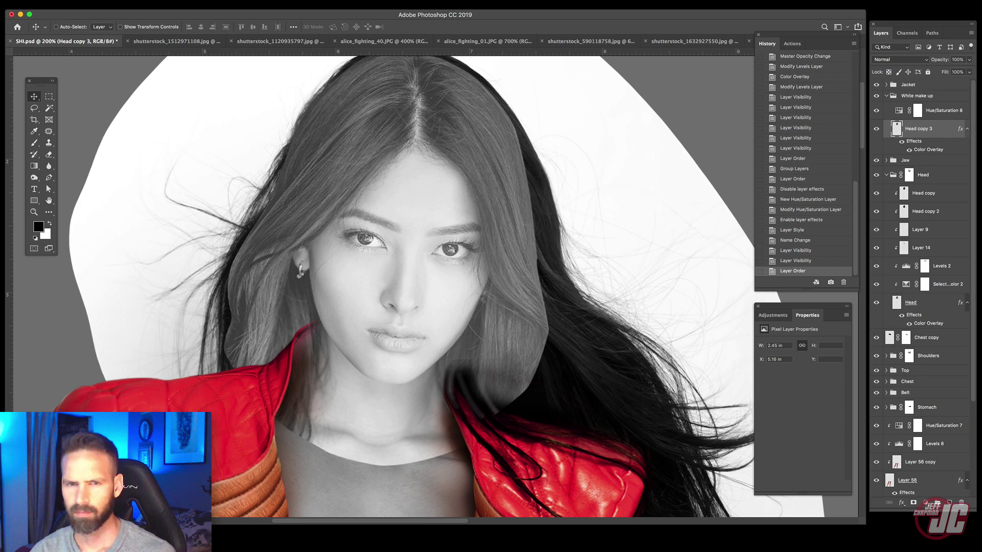
left_click(33, 0)
mouse_move(51, 0)
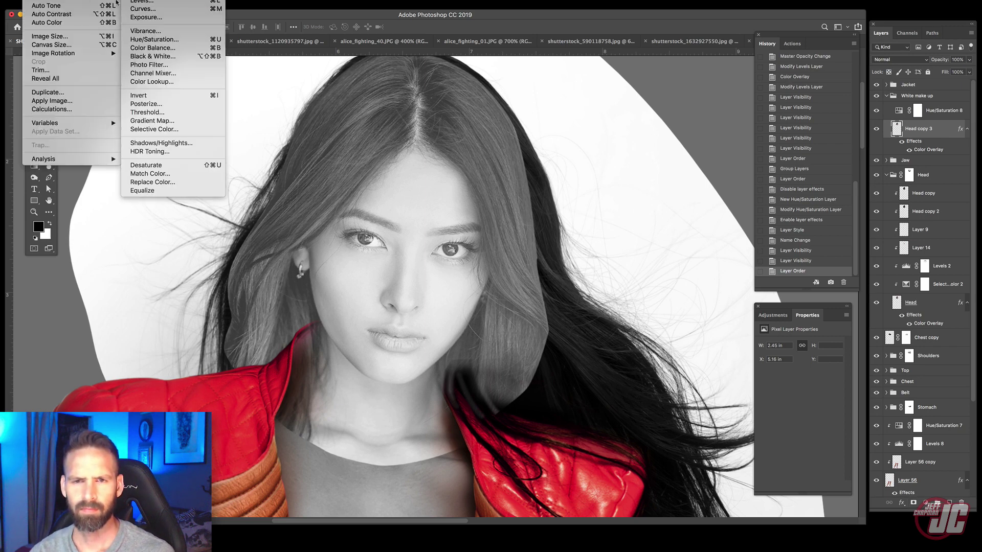
left_click(151, 3)
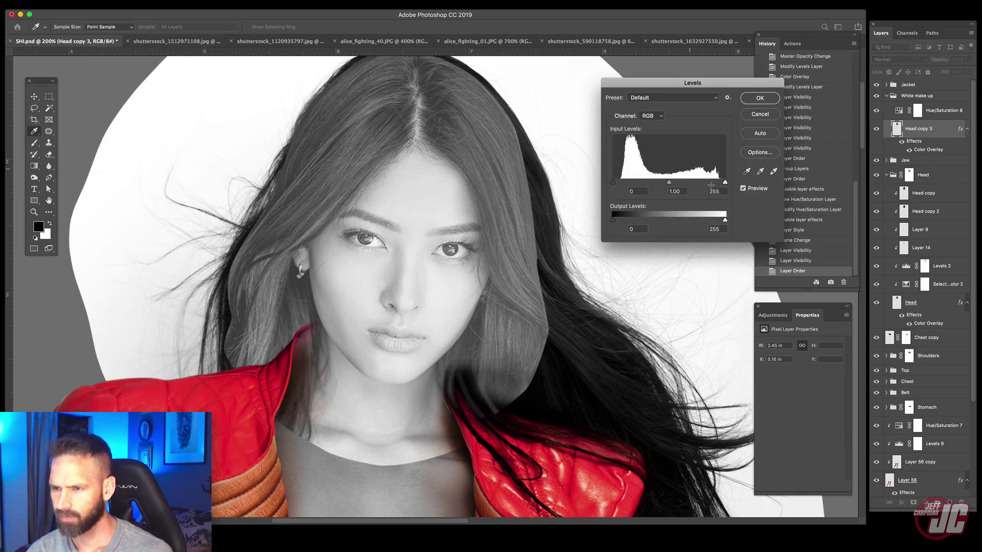
left_click_drag(725, 182, 701, 184)
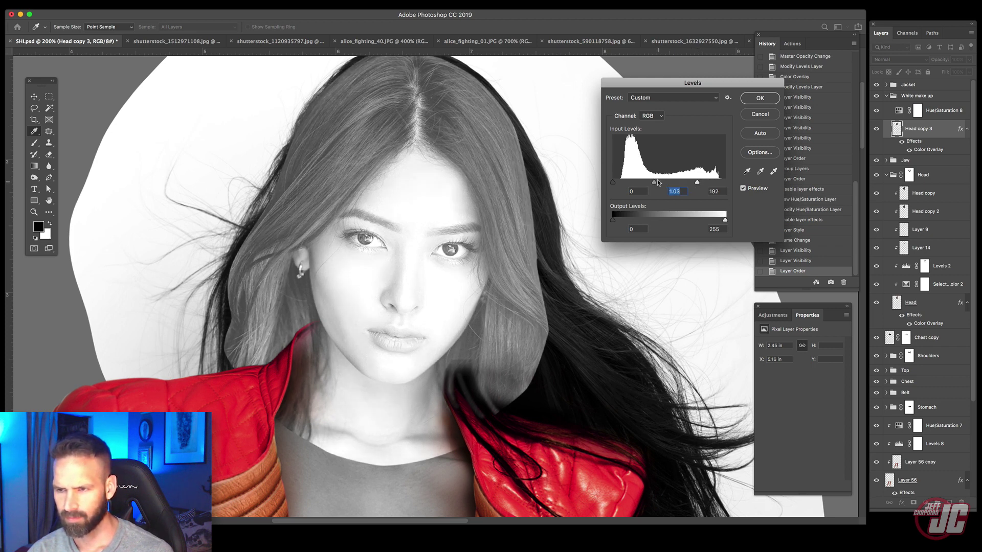
left_click_drag(658, 180, 662, 181)
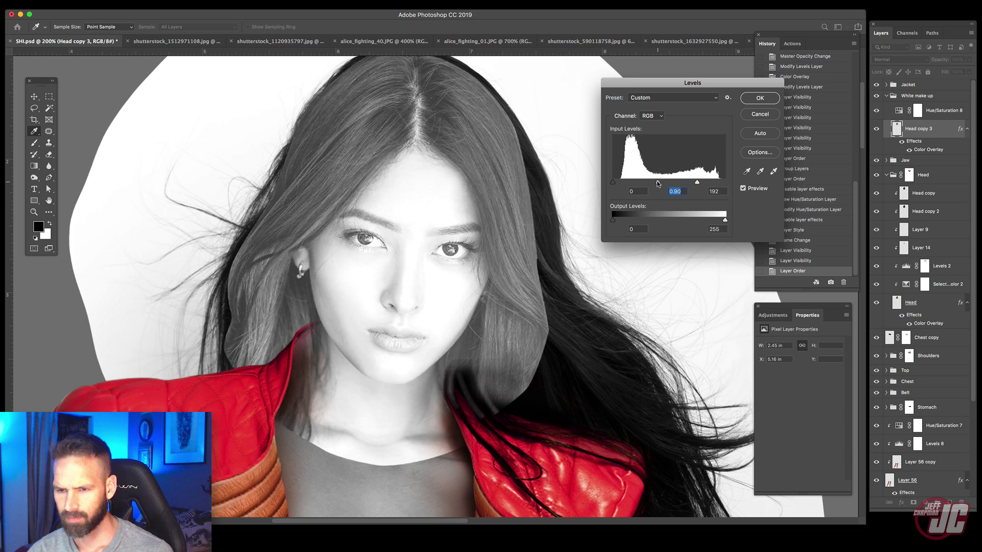
left_click(760, 99)
Step: Add a layer mask to the White make up group and fill a rectangular selection around the head with black, then deselect
left_click(887, 96)
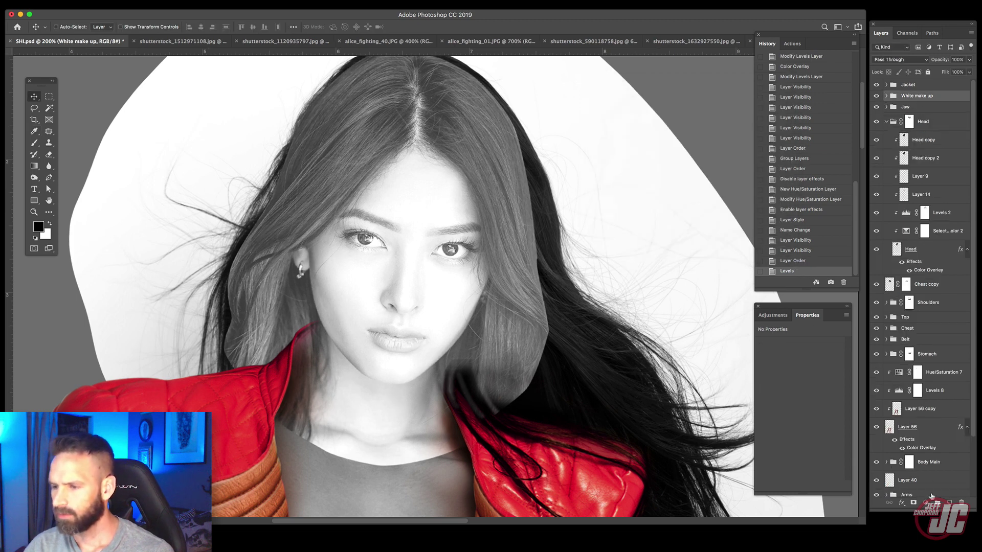
left_click(914, 503)
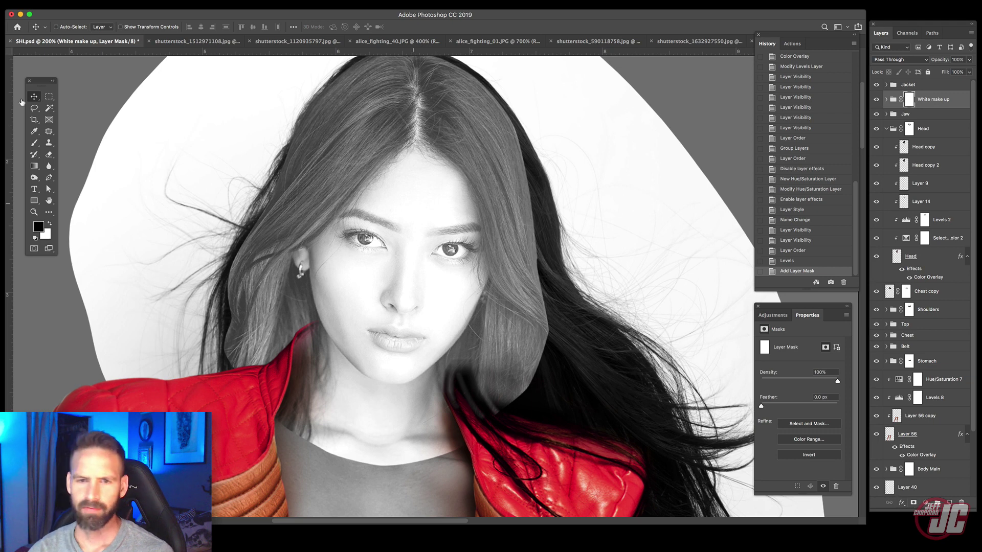
left_click(49, 96)
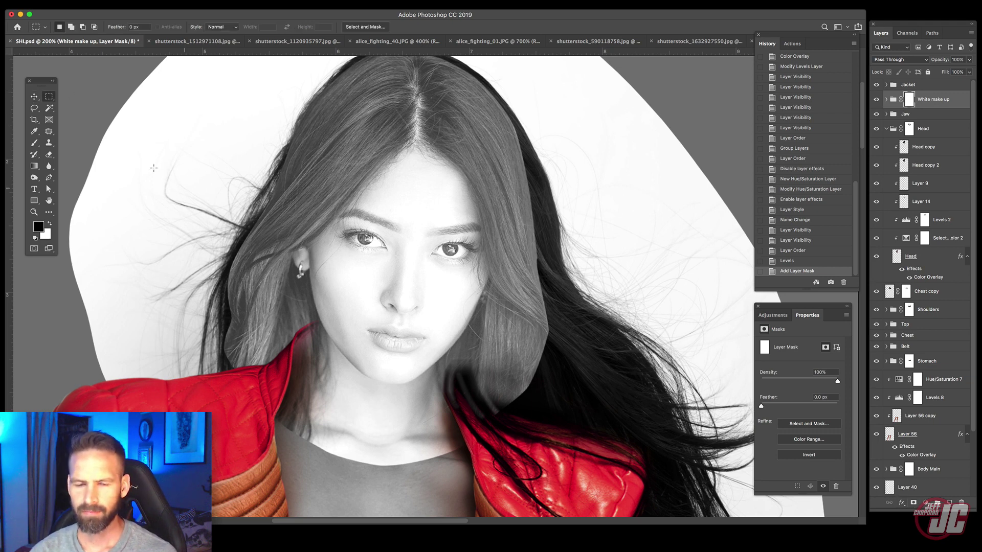
scroll(307, 205, "up", 2)
left_click_drag(163, 58, 631, 498)
key("alt+BackSpace")
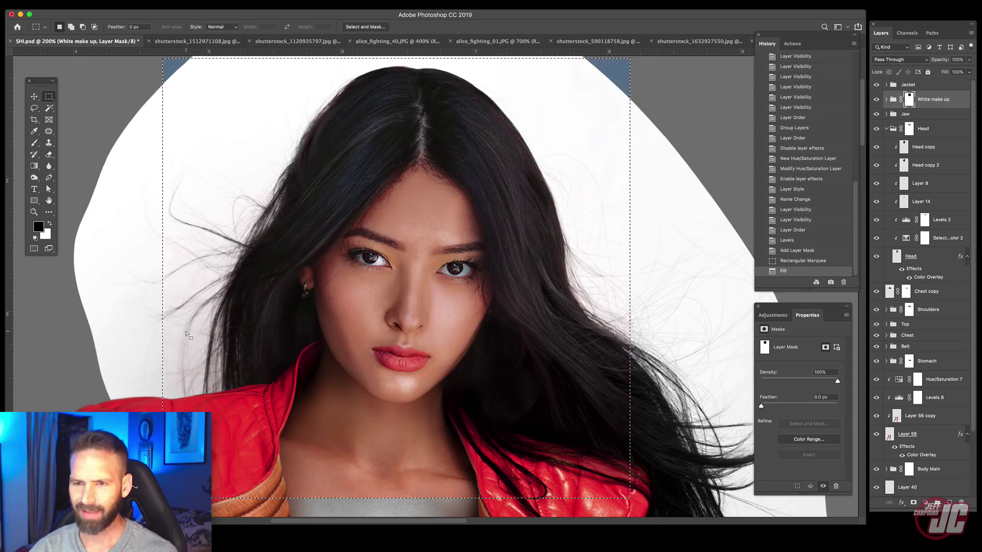
key("ctrl+d")
Step: Paint white on the group mask with a 0% hardness brush over the earring-side cheek and the nose bridge
key("z")
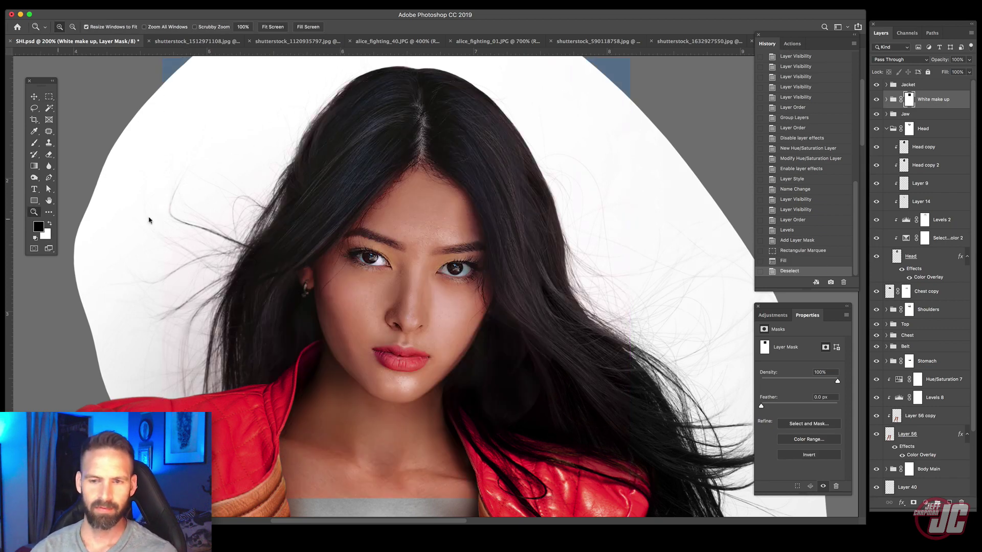
left_click(401, 320)
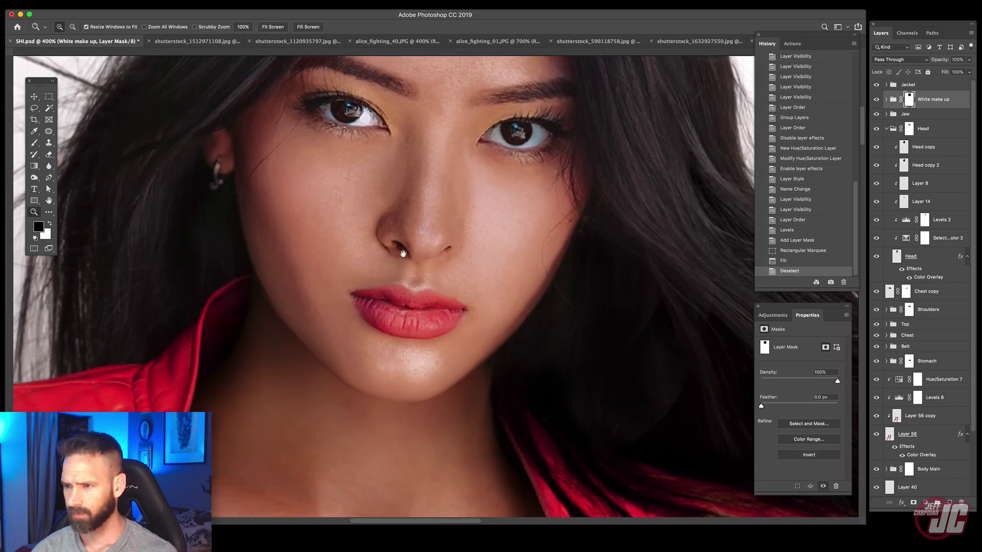
left_click(50, 223)
key("b")
right_click(405, 176)
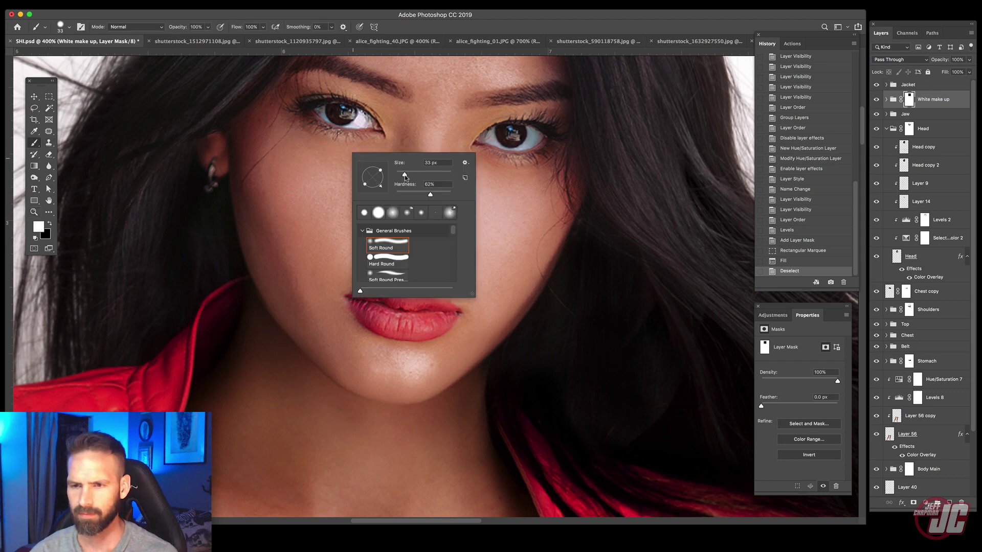
left_click_drag(429, 195, 391, 184)
left_click(301, 222)
mouse_move(301, 222)
left_mouse_down()
mouse_move(323, 229)
mouse_move(326, 199)
mouse_move(310, 146)
mouse_move(298, 141)
mouse_move(357, 162)
mouse_move(341, 154)
mouse_move(396, 153)
mouse_move(402, 182)
mouse_move(422, 198)
mouse_move(422, 178)
mouse_move(418, 189)
mouse_move(329, 220)
left_mouse_up()
mouse_move(289, 195)
left_mouse_down()
mouse_move(256, 133)
mouse_move(262, 121)
mouse_move(280, 240)
left_mouse_up()
Step: Extend the white make-up down the earring-side cheek on the mask, adjusting the soft brush to 50 px
right_click(325, 187)
left_click_drag(390, 203, 309, 180)
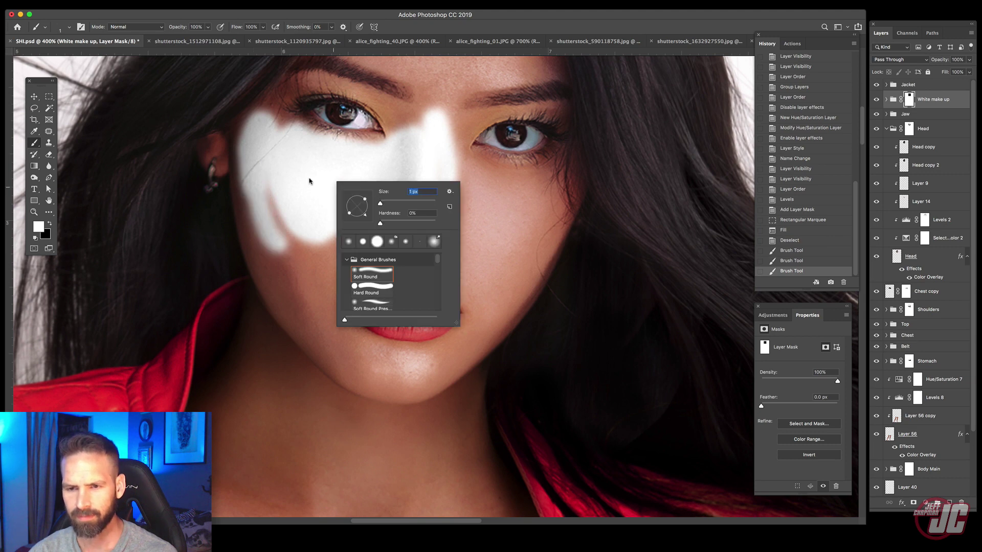
left_click(309, 180)
left_click_drag(292, 271, 303, 257)
right_click(303, 209)
left_click_drag(351, 232, 354, 232)
left_click_drag(278, 207, 302, 261)
right_click(313, 217)
left_click_drag(359, 240, 366, 240)
left_click(281, 182)
mouse_move(281, 188)
left_mouse_down()
mouse_move(268, 204)
mouse_move(315, 212)
left_mouse_up()
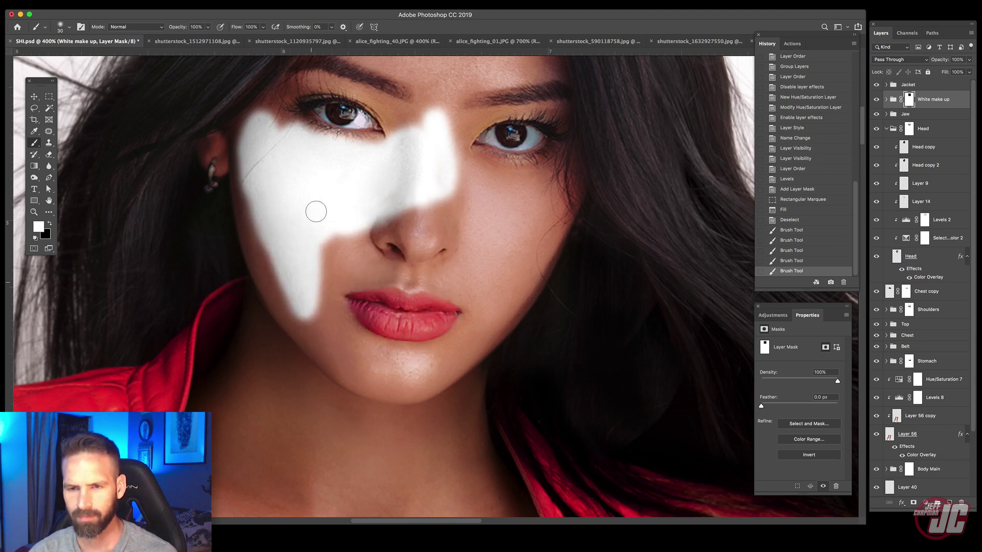
Step: Lower the brush opacity to 46% and paint the make-up mask over the nose, other cheek, chin and forehead
mouse_move(207, 27)
left_mouse_down()
mouse_move(203, 40)
mouse_move(185, 40)
left_mouse_up()
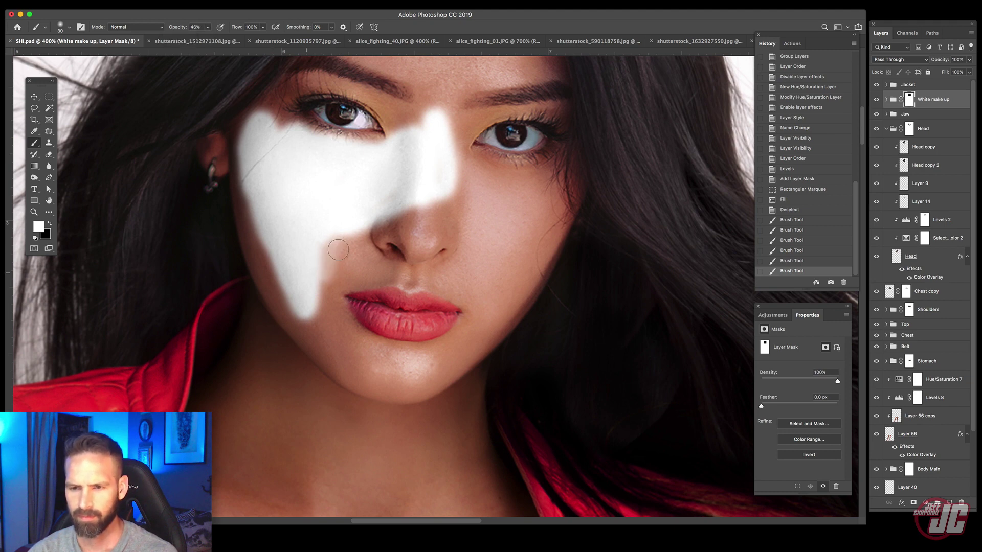
left_click_drag(367, 252, 376, 240)
mouse_move(377, 238)
left_mouse_down()
mouse_move(419, 256)
mouse_move(410, 217)
mouse_move(444, 220)
left_mouse_up()
mouse_move(450, 225)
left_mouse_down()
mouse_move(379, 245)
mouse_move(349, 236)
mouse_move(402, 262)
left_mouse_up()
mouse_move(387, 272)
left_mouse_down()
mouse_move(476, 301)
mouse_move(455, 134)
left_mouse_up()
mouse_move(463, 104)
left_mouse_down()
mouse_move(457, 203)
mouse_move(457, 133)
left_mouse_up()
mouse_move(474, 166)
left_mouse_down()
mouse_move(493, 202)
mouse_move(510, 179)
mouse_move(565, 156)
mouse_move(547, 225)
mouse_move(528, 192)
mouse_move(477, 247)
mouse_move(528, 253)
mouse_move(519, 282)
left_mouse_up()
mouse_move(564, 194)
left_mouse_down()
mouse_move(503, 320)
mouse_move(475, 201)
left_mouse_up()
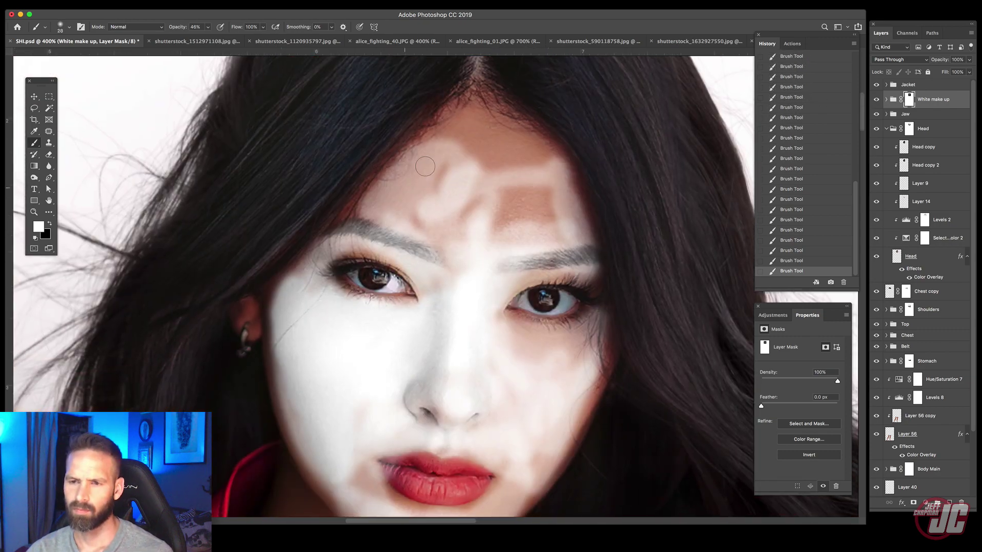
mouse_move(423, 160)
left_mouse_down()
mouse_move(481, 104)
mouse_move(568, 201)
mouse_move(533, 159)
mouse_move(453, 232)
mouse_move(492, 190)
mouse_move(396, 207)
mouse_move(406, 227)
mouse_move(491, 250)
mouse_move(515, 222)
mouse_move(516, 180)
mouse_move(494, 147)
mouse_move(510, 151)
mouse_move(426, 205)
mouse_move(466, 153)
mouse_move(482, 188)
mouse_move(481, 237)
mouse_move(435, 232)
mouse_move(526, 253)
mouse_move(557, 221)
mouse_move(511, 149)
left_mouse_up()
mouse_move(529, 258)
left_mouse_down()
mouse_move(523, 195)
mouse_move(508, 205)
left_mouse_up()
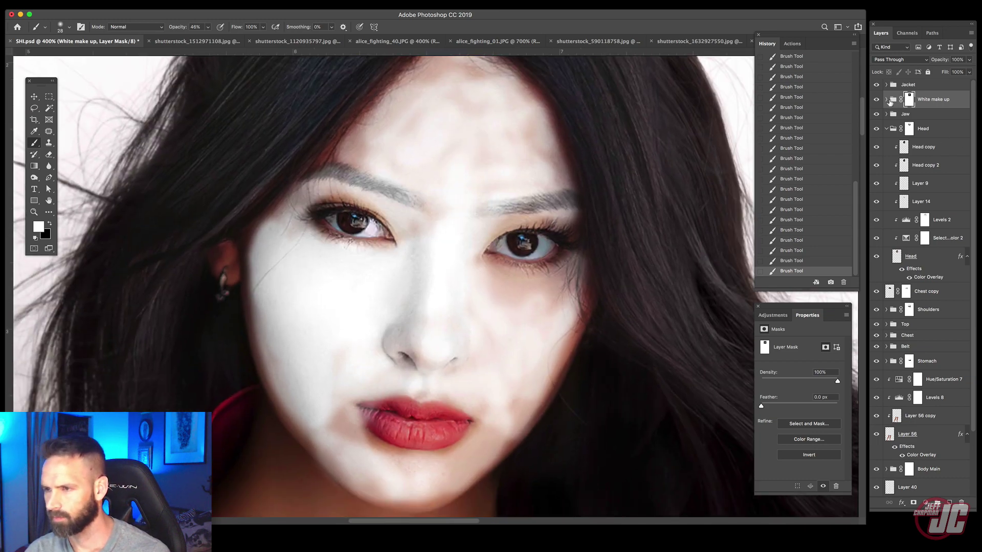
Step: Try darkening the midtones of Head copy 3 with Levels at 0.39
left_click(887, 100)
left_click(914, 134)
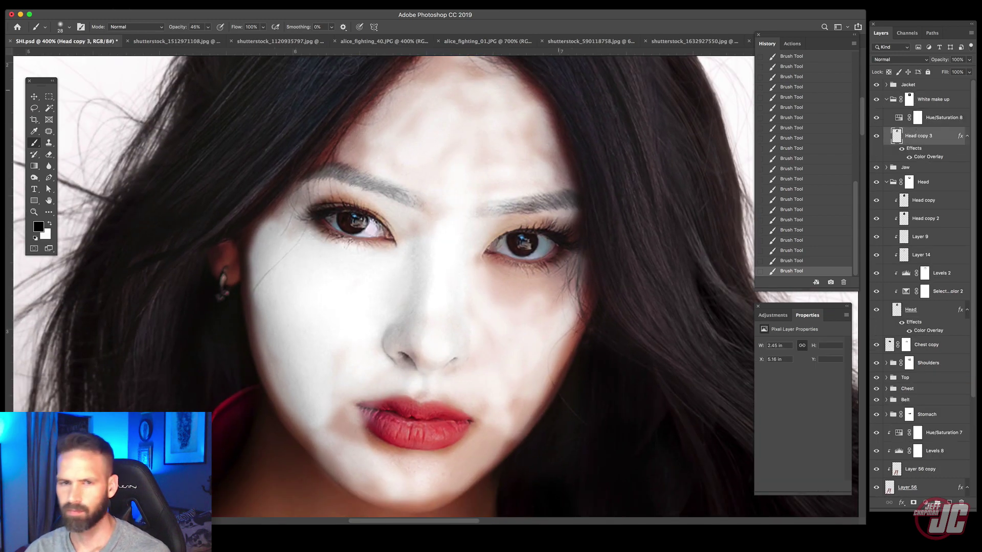
left_click(31, 0)
mouse_move(56, 0)
left_click(148, 2)
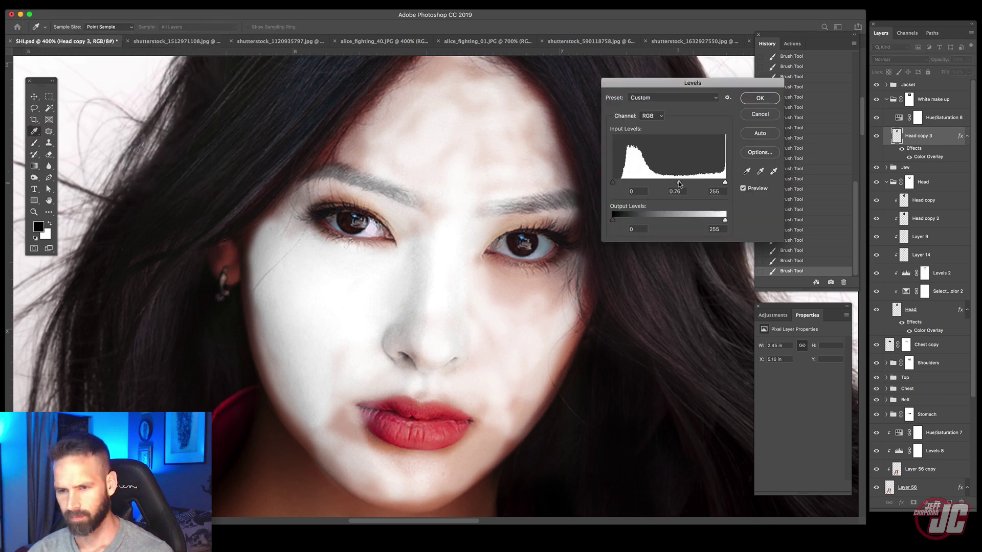
left_click(679, 183)
left_click_drag(683, 182, 697, 184)
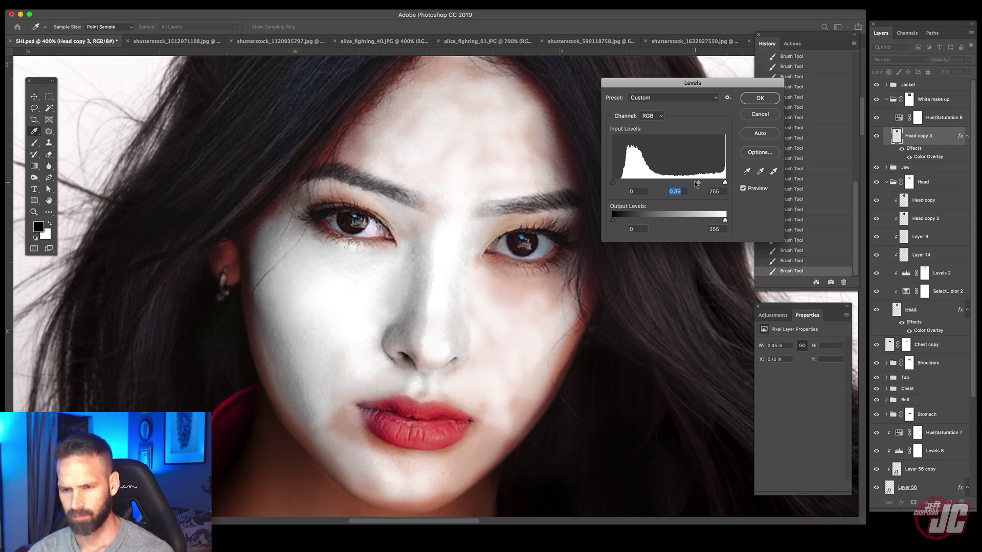
key("Return")
Step: Toggle the effects of Head copy 3 for comparison, then revert the history to the last brush stroke before Levels
left_click(909, 102)
key("x")
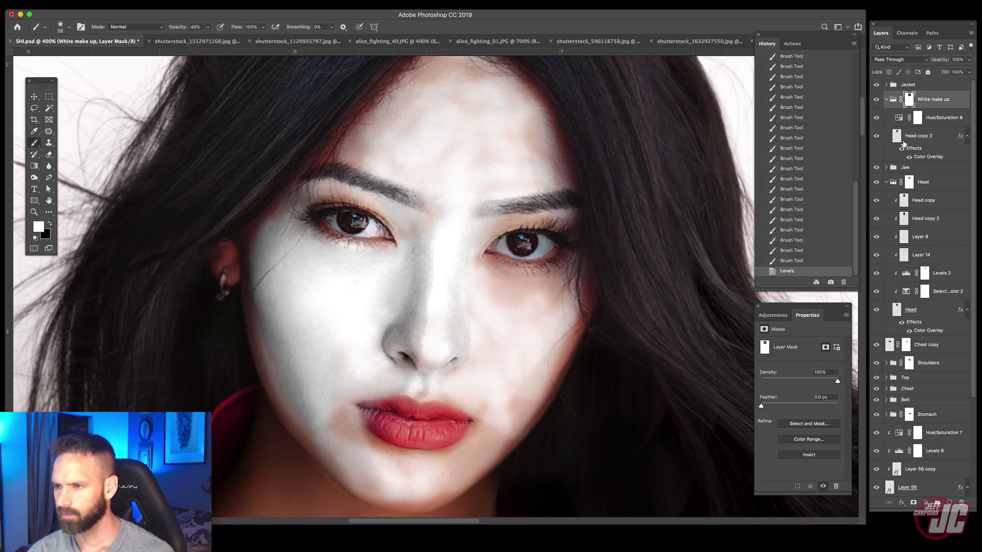
left_click(902, 149)
left_click(902, 149)
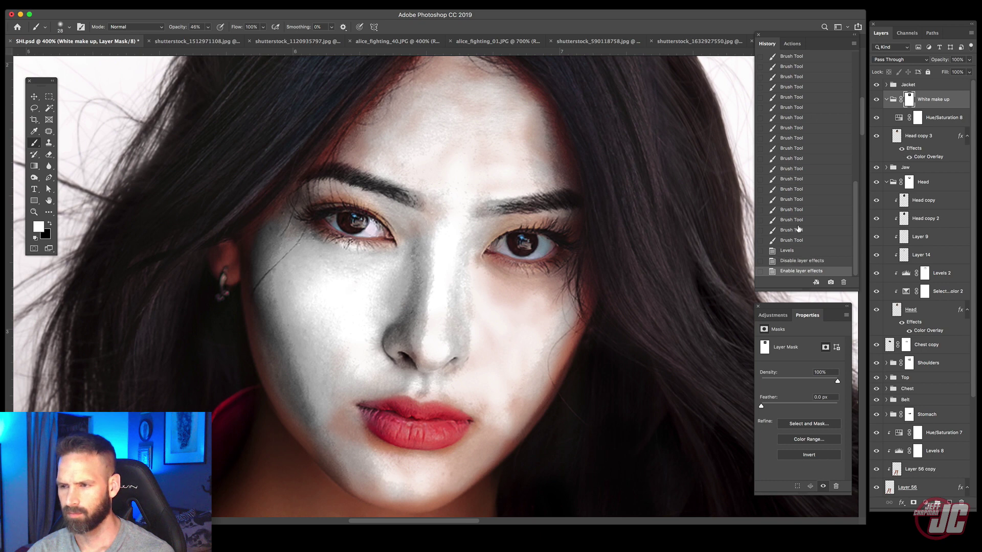
left_click(801, 260)
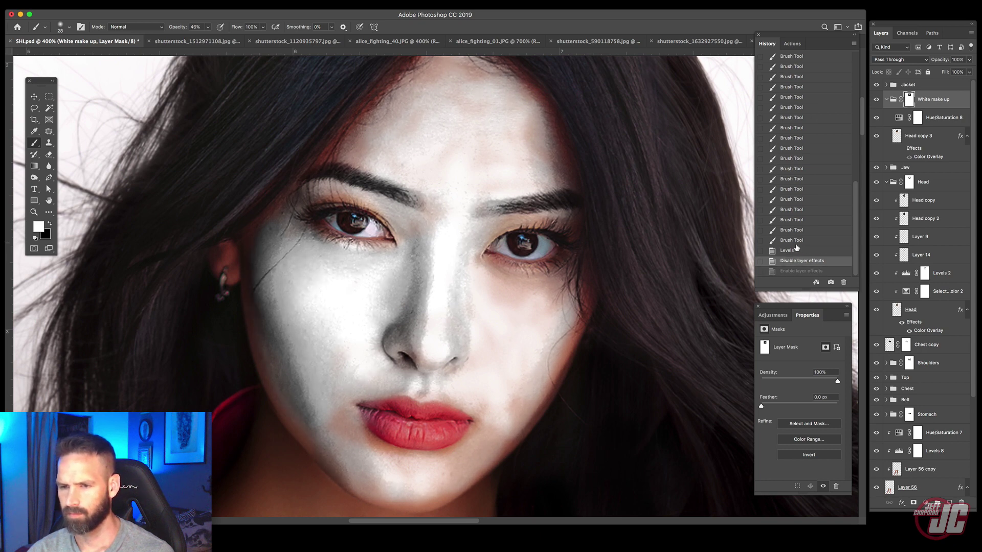
left_click(793, 241)
Step: Lower the Soft Light Color Overlay opacity on Head copy 3 to 41%
left_click(948, 141)
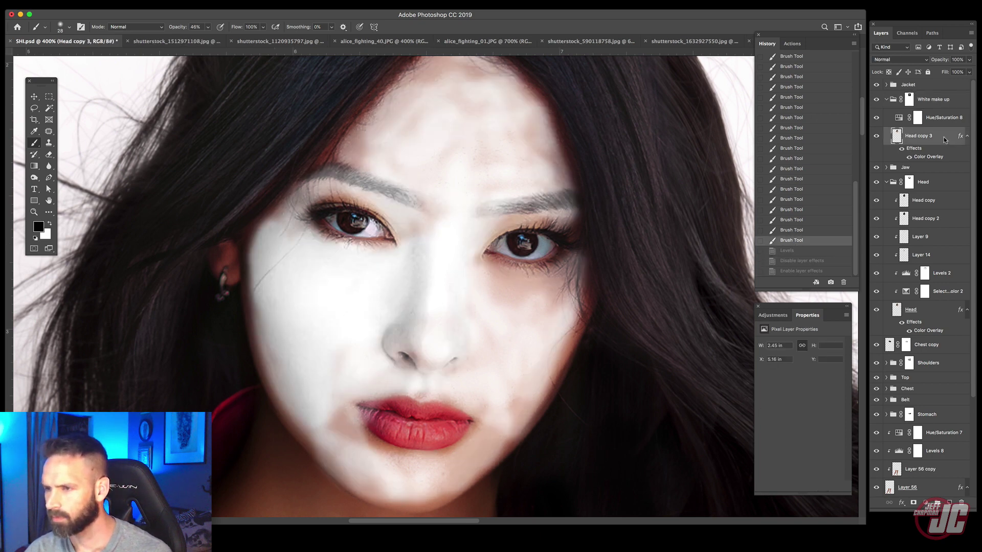
double_click(945, 140)
left_click(582, 240)
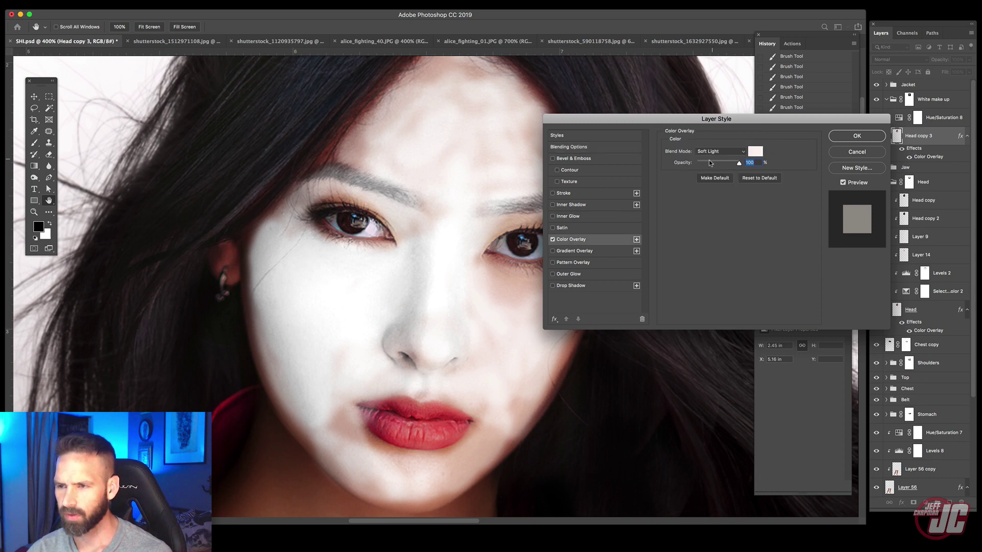
left_click_drag(712, 163, 714, 164)
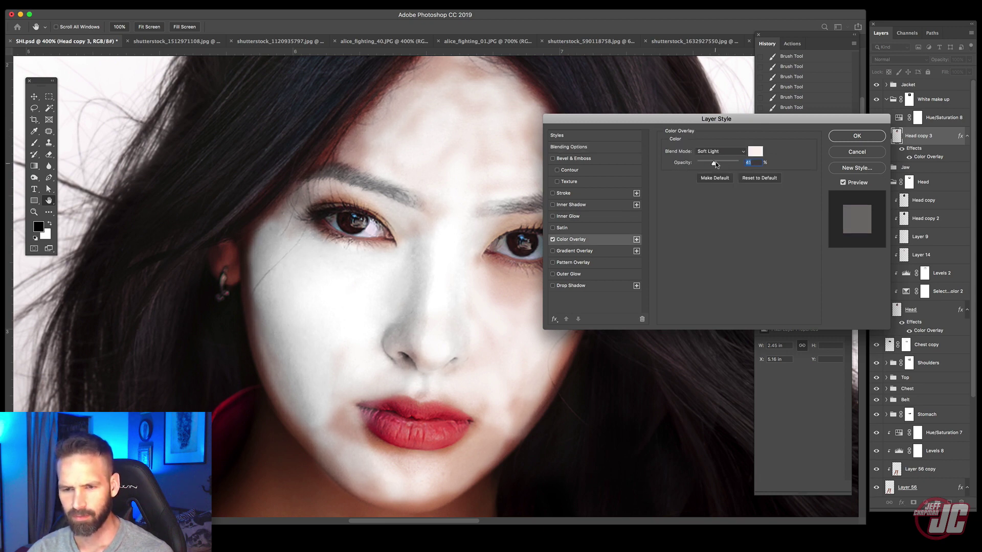
left_click(871, 133)
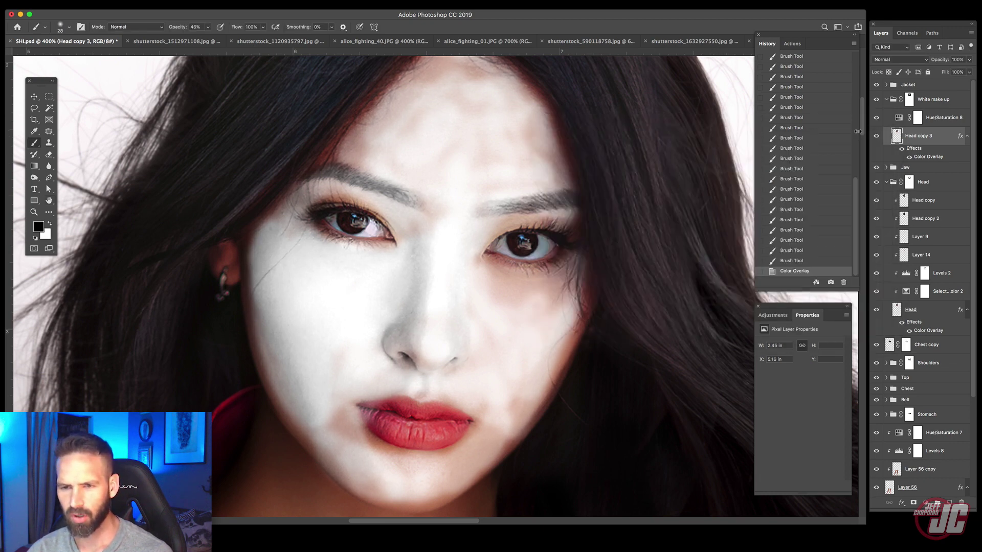
Step: Paint more white make-up beside the lips, on the far cheek and under the eye on the White make up mask, reducing the brush size
left_click(919, 118)
left_click(910, 98)
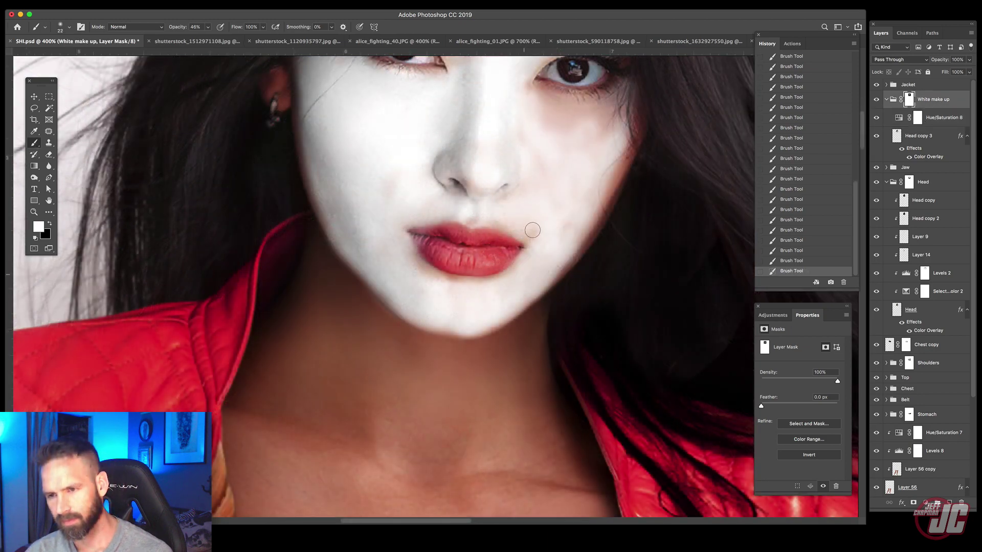
left_click_drag(530, 230, 519, 224)
mouse_move(582, 217)
left_mouse_down()
mouse_move(609, 168)
mouse_move(593, 215)
mouse_move(534, 284)
mouse_move(582, 197)
left_mouse_up()
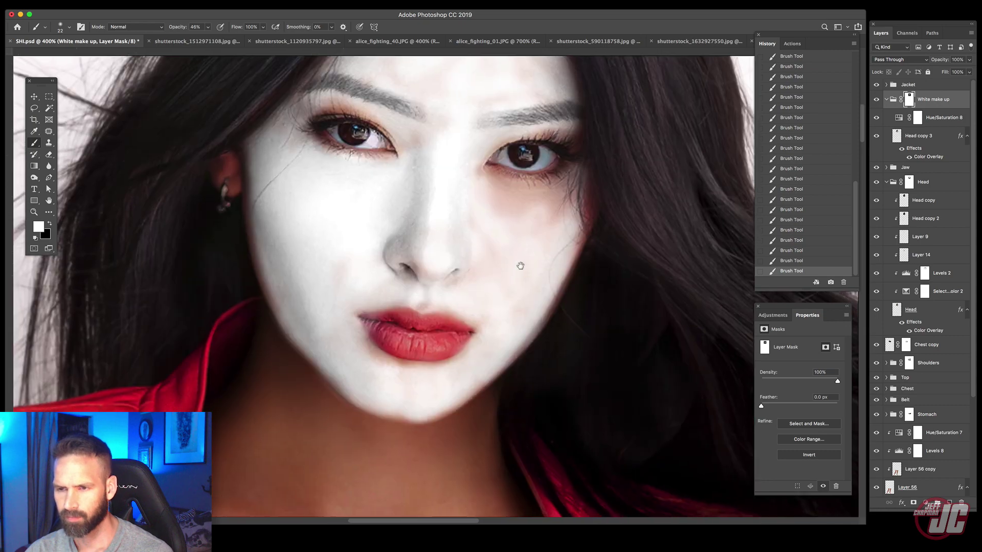
mouse_move(511, 204)
left_mouse_down()
mouse_move(493, 194)
mouse_move(500, 184)
mouse_move(560, 189)
mouse_move(549, 186)
mouse_move(577, 155)
mouse_move(574, 111)
mouse_move(576, 215)
mouse_move(582, 195)
mouse_move(572, 235)
mouse_move(513, 213)
left_mouse_up()
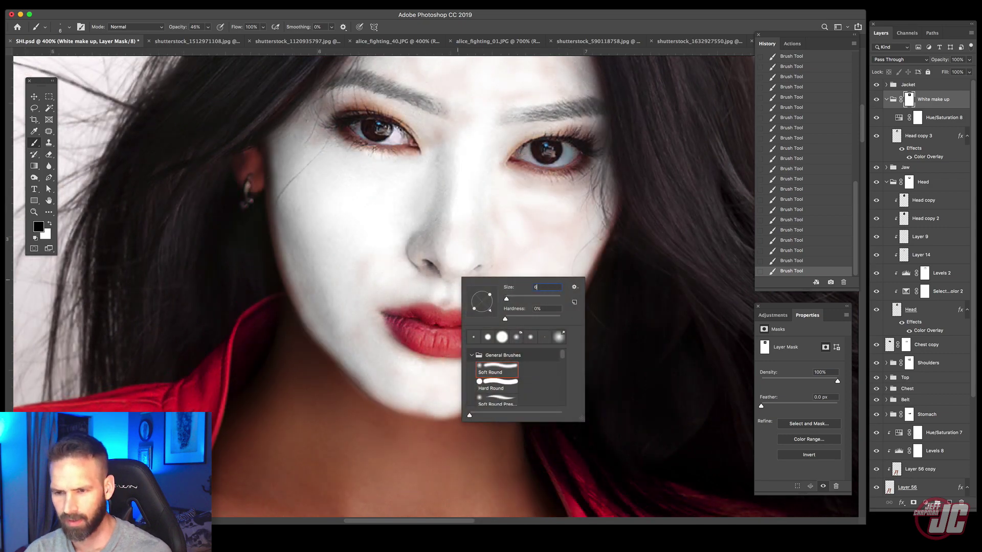
key("Return")
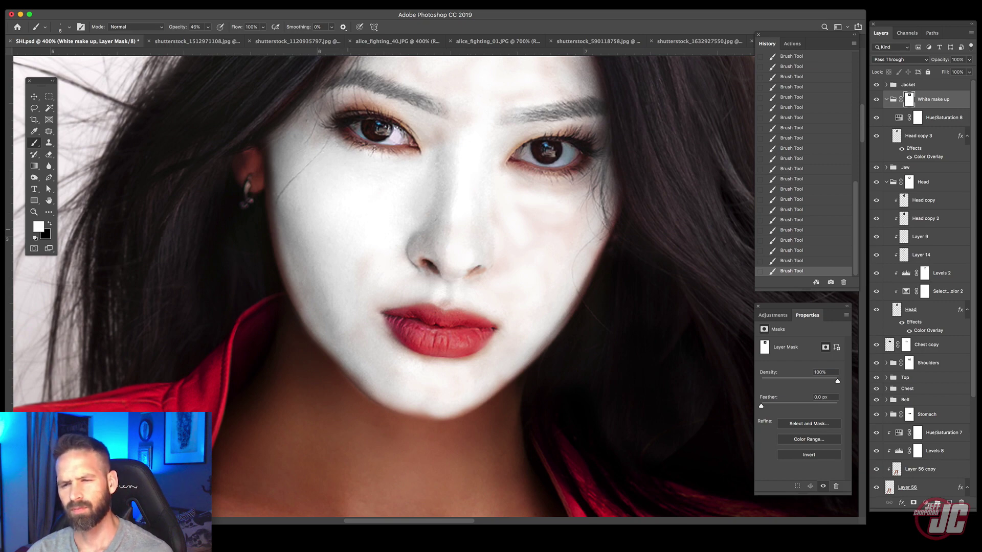
Step: Set the soft round mask brush to 99 px and lower its opacity to 18%
left_click_drag(347, 230, 383, 250)
left_click_drag(208, 166, 209, 176)
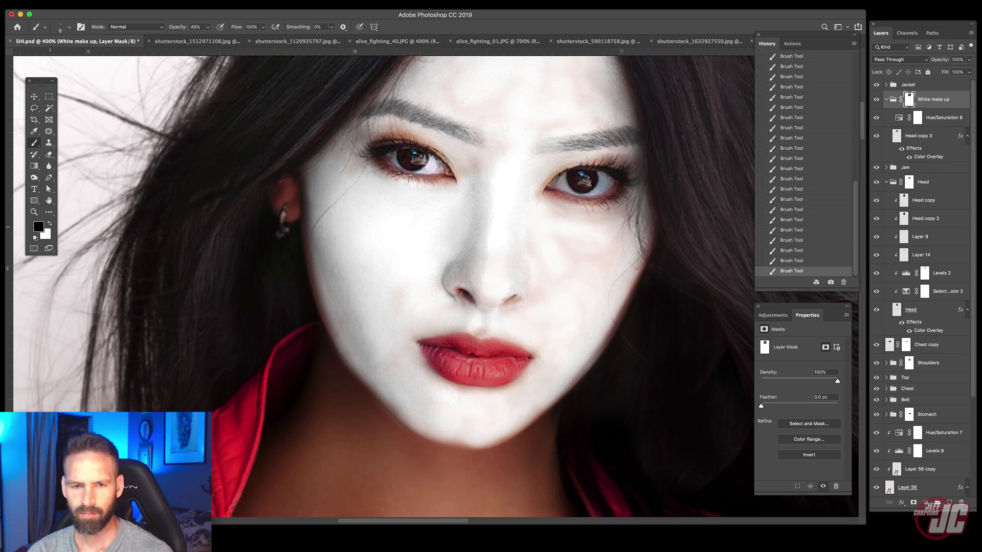
right_click(184, 217)
left_click_drag(233, 235, 259, 234)
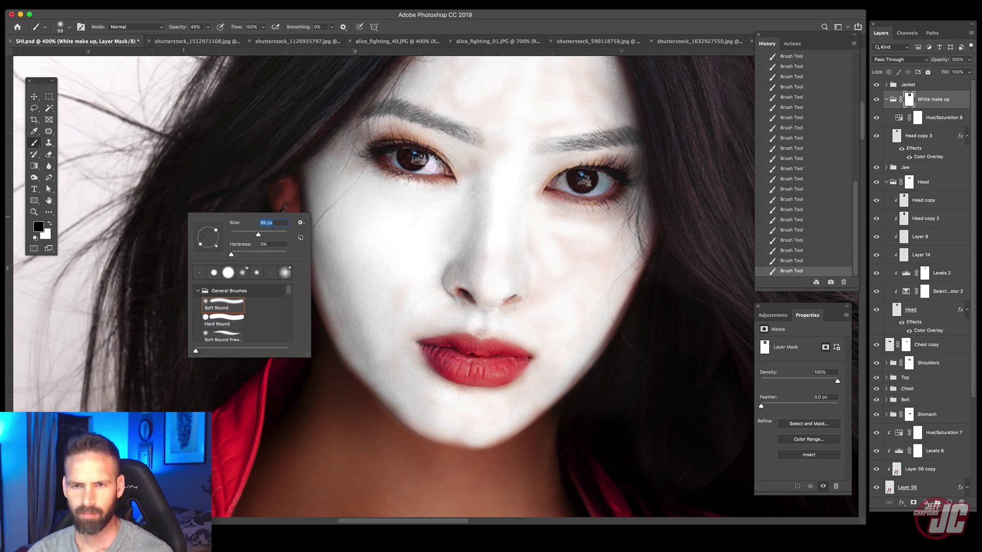
left_click(208, 28)
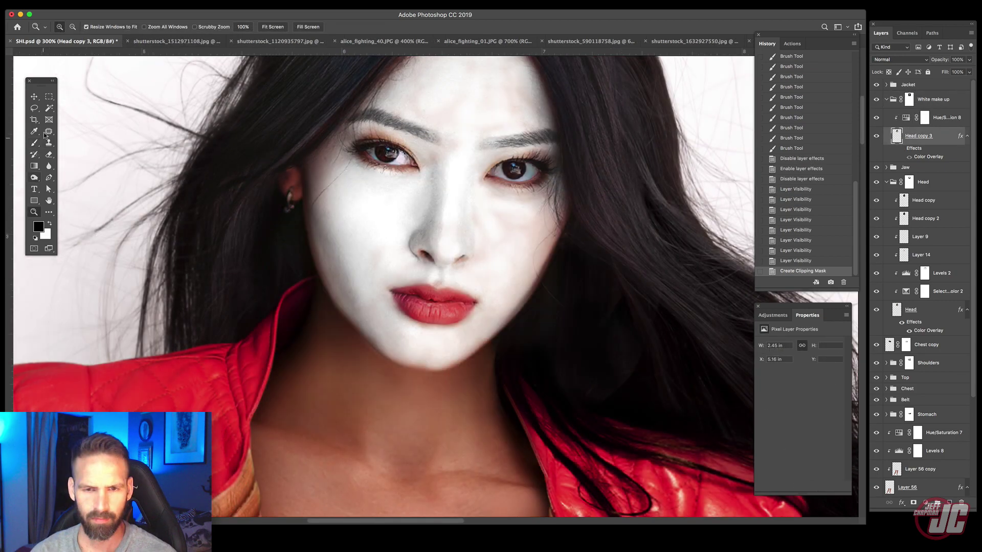
Step: Fade the white make-up over the cheeks and face edges on the White make up mask with a black 76 px soft brush at 18% opacity
left_click_drag(411, 250, 399, 269)
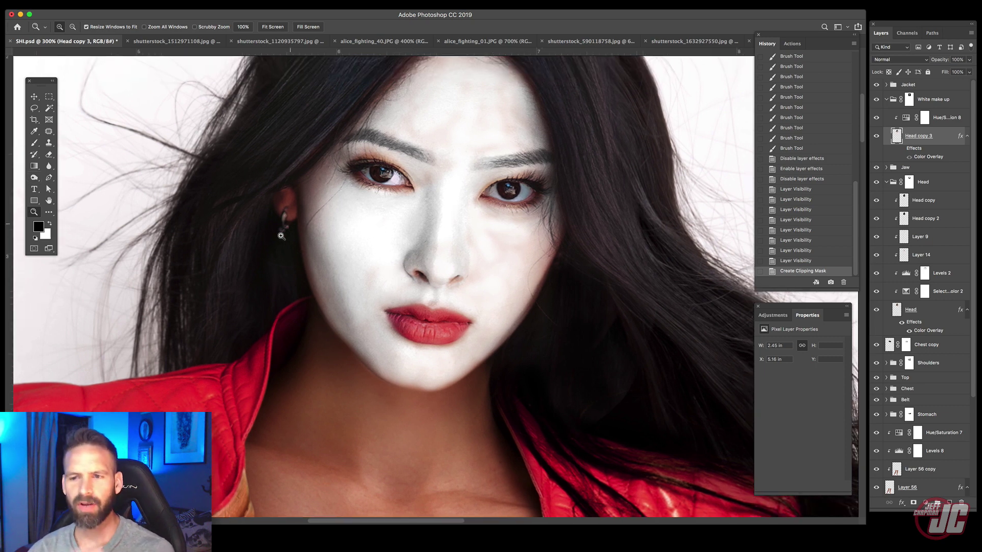
left_click(35, 143)
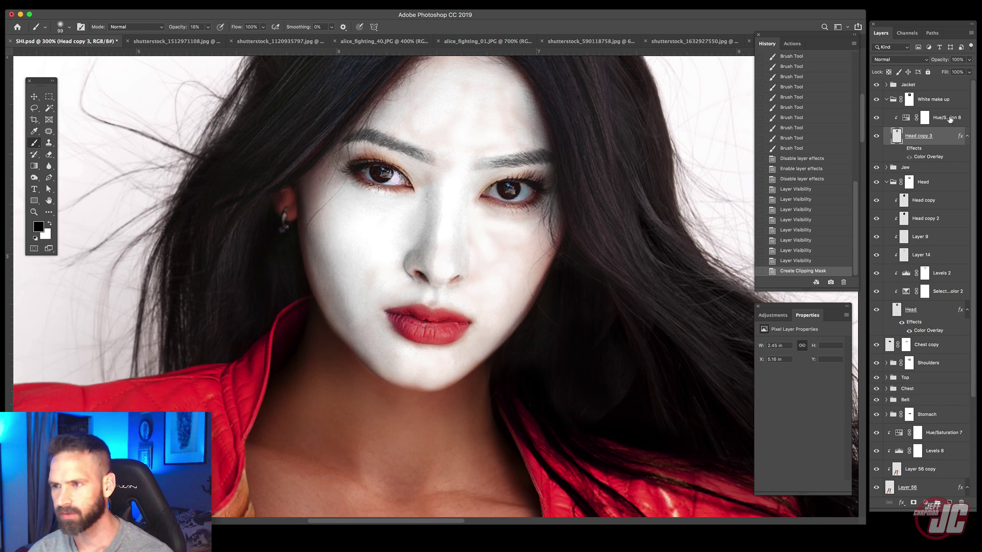
left_click(910, 100)
right_click(463, 206)
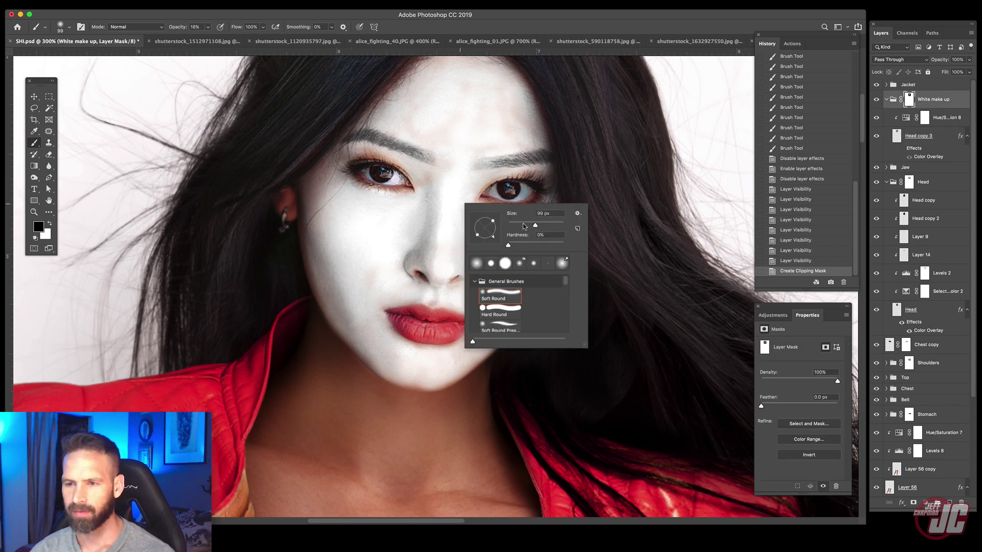
left_click_drag(505, 90, 570, 121)
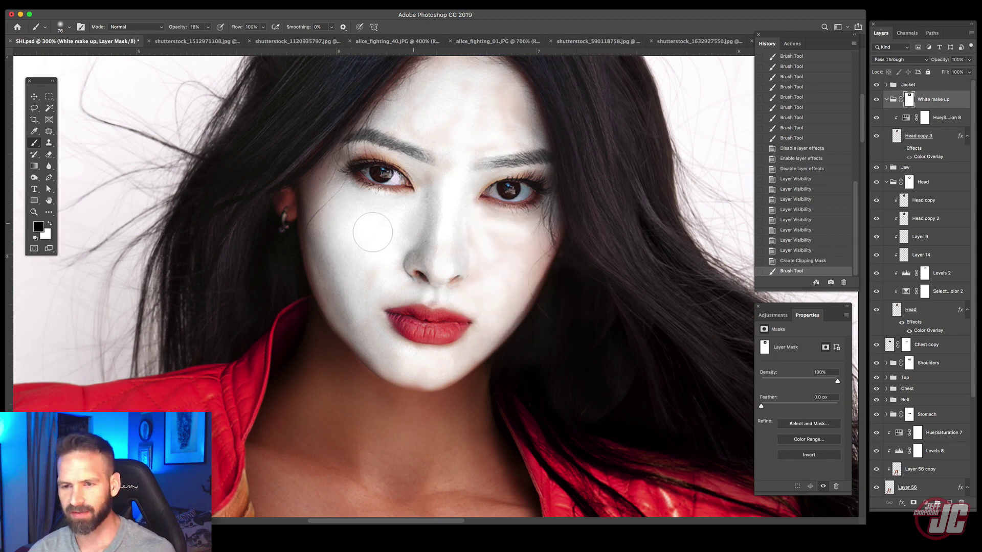
left_click_drag(301, 334, 308, 320)
left_click_drag(382, 231, 352, 369)
left_click_drag(372, 215, 406, 205)
mouse_move(477, 207)
left_mouse_down()
mouse_move(484, 236)
mouse_move(503, 234)
left_mouse_up()
left_click_drag(541, 233, 570, 239)
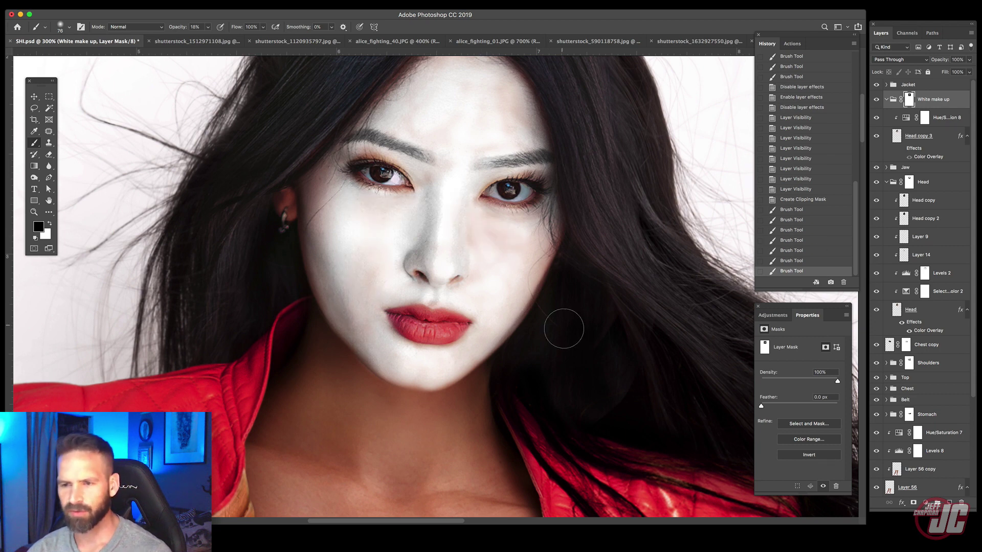
Step: Fade the make-up mask lightly along the jaw and chin, beside the nose and around the eyes with the black soft brush
mouse_move(511, 309)
left_mouse_down()
mouse_move(476, 379)
mouse_move(441, 381)
left_mouse_up()
left_click_drag(354, 370, 369, 389)
mouse_move(369, 389)
left_mouse_down()
mouse_move(347, 361)
mouse_move(367, 320)
left_mouse_up()
left_click_drag(390, 266, 394, 234)
left_click_drag(418, 246, 431, 187)
left_click_drag(430, 205, 419, 171)
left_click_drag(486, 181, 498, 174)
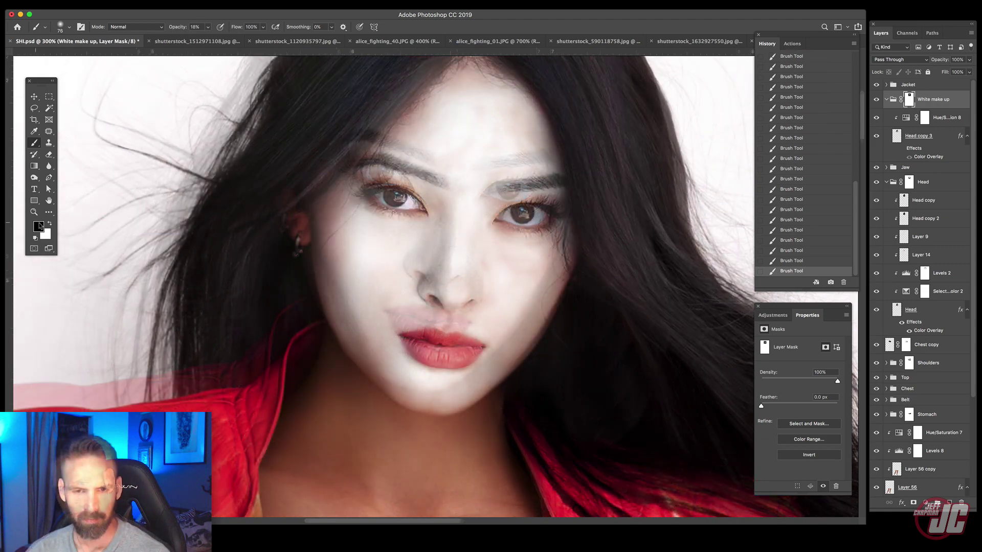
Step: Choose the Soft Pastel Large brush at 137 px and wear away make-up on the earring-side cheek of the mask
right_click(521, 205)
left_click_drag(628, 283, 630, 316)
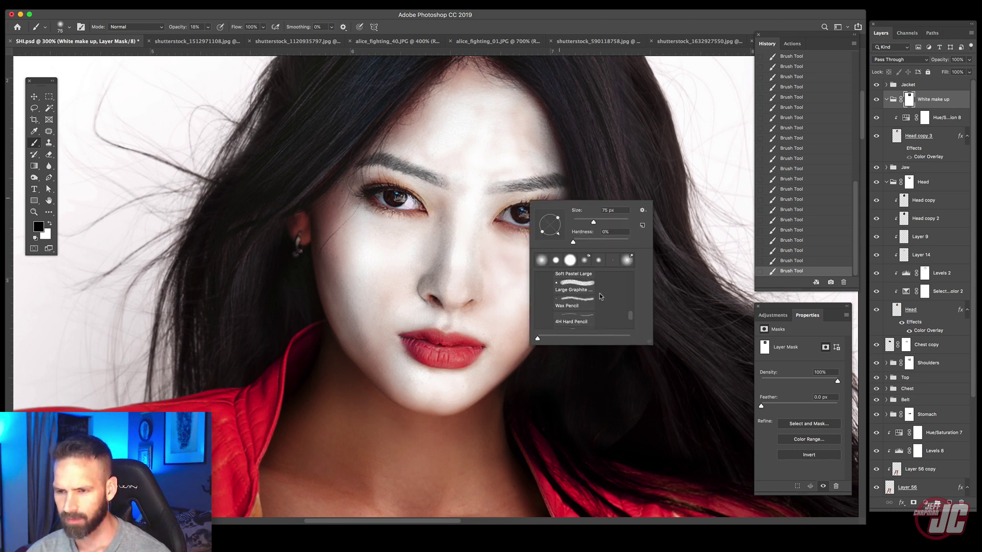
scroll(628, 312, "up", 2)
left_click(573, 313)
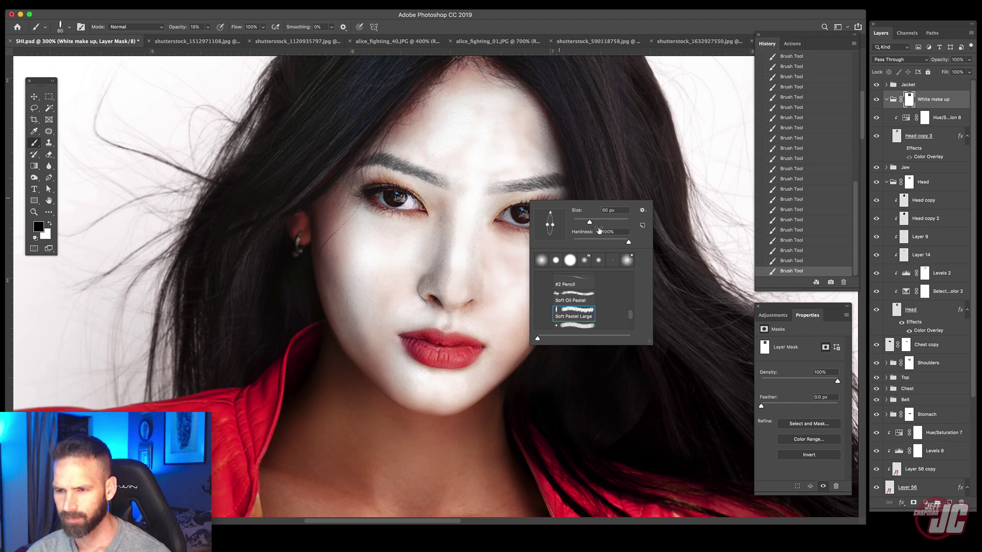
left_click_drag(613, 222, 605, 222)
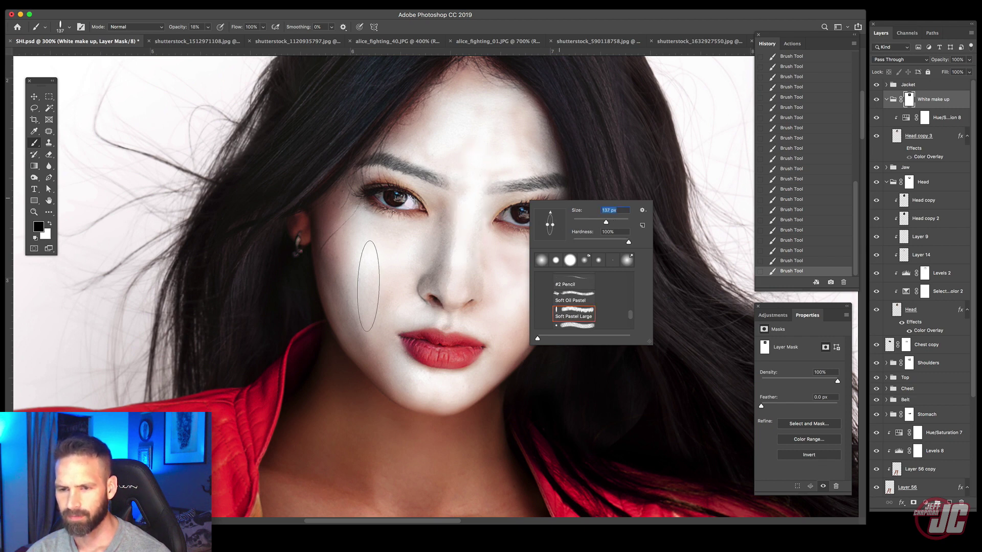
left_click_drag(368, 287, 394, 341)
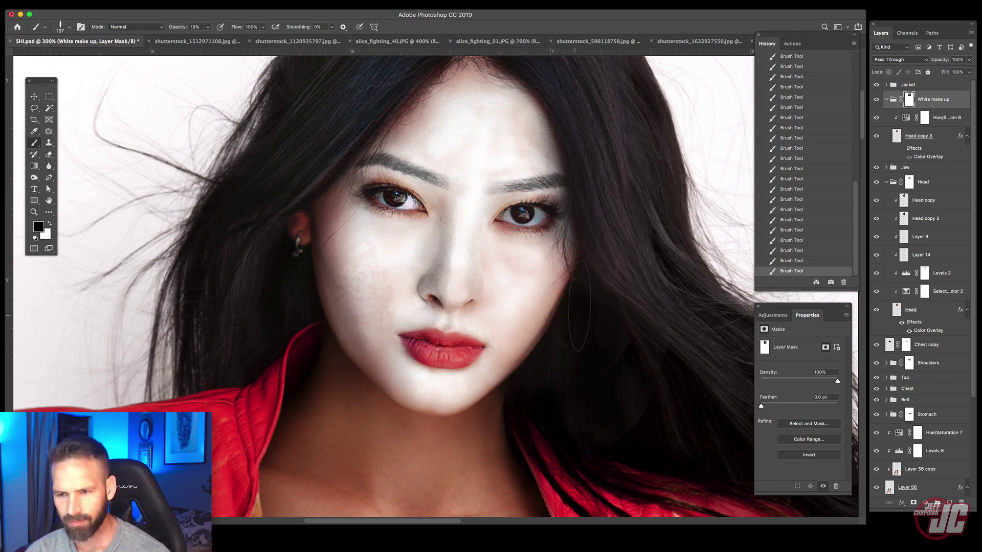
Step: Wear away patches of make-up on both cheeks of the mask with a black 87 px textured brush at 37% opacity
right_click(575, 328)
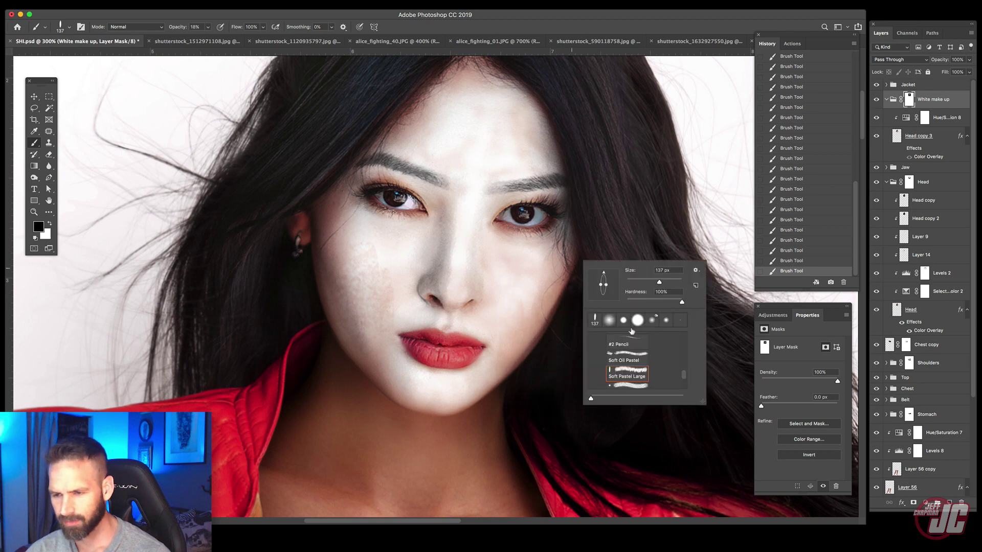
left_click(646, 361)
left_click(651, 280)
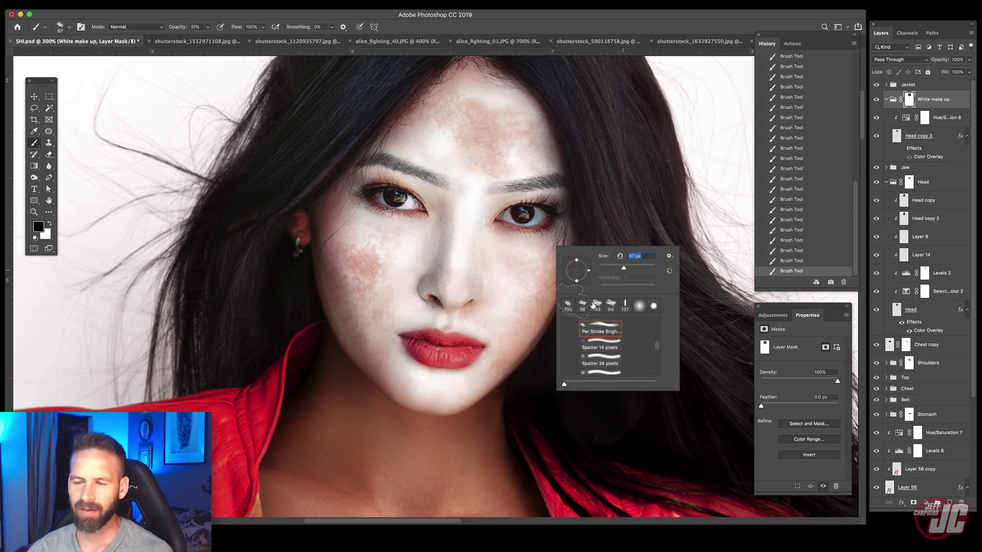
left_click(367, 257)
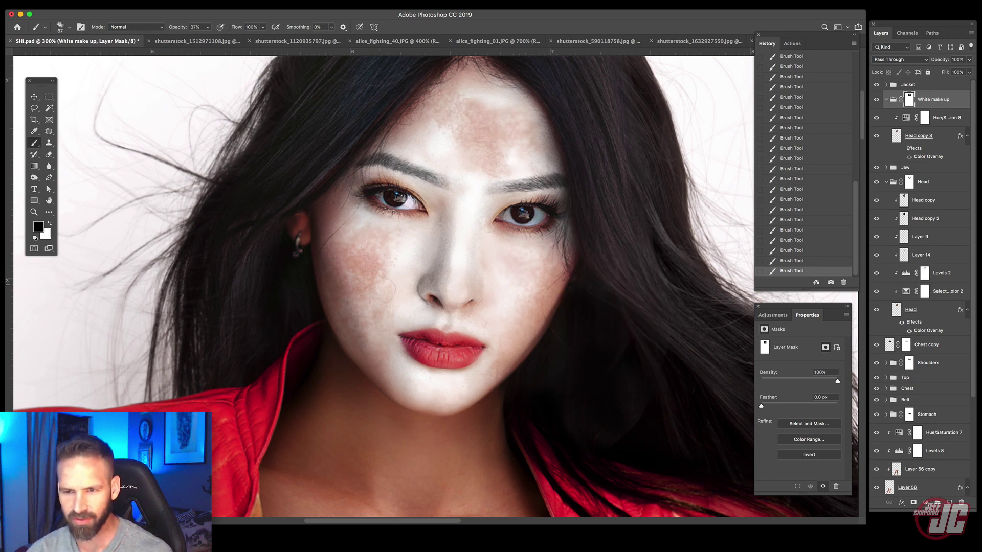
left_click(397, 252)
left_click(500, 255)
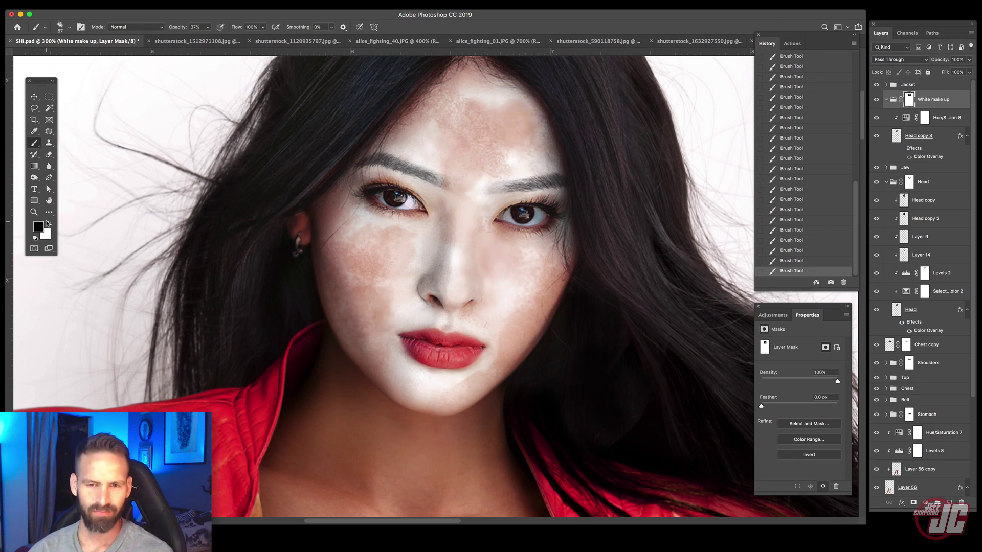
Step: Paint white back over the strongest bare patches and use black to wear away make-up on the nose, chin and forehead
left_click(48, 223)
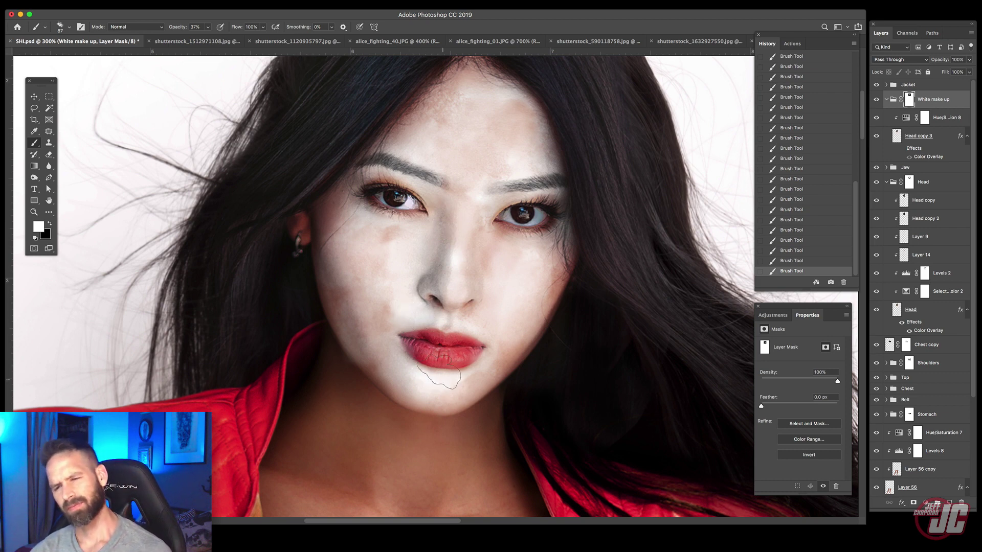
left_click(50, 225)
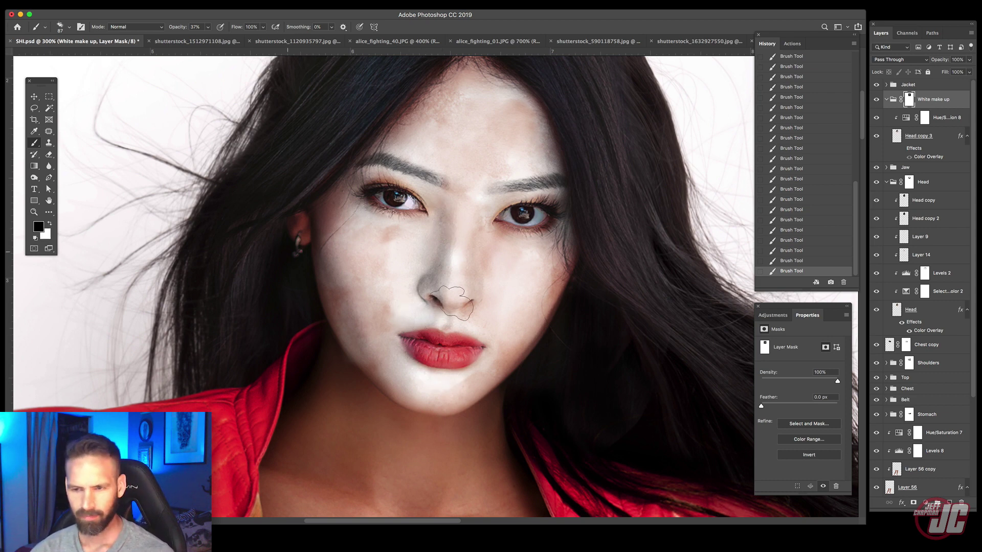
left_click(460, 246)
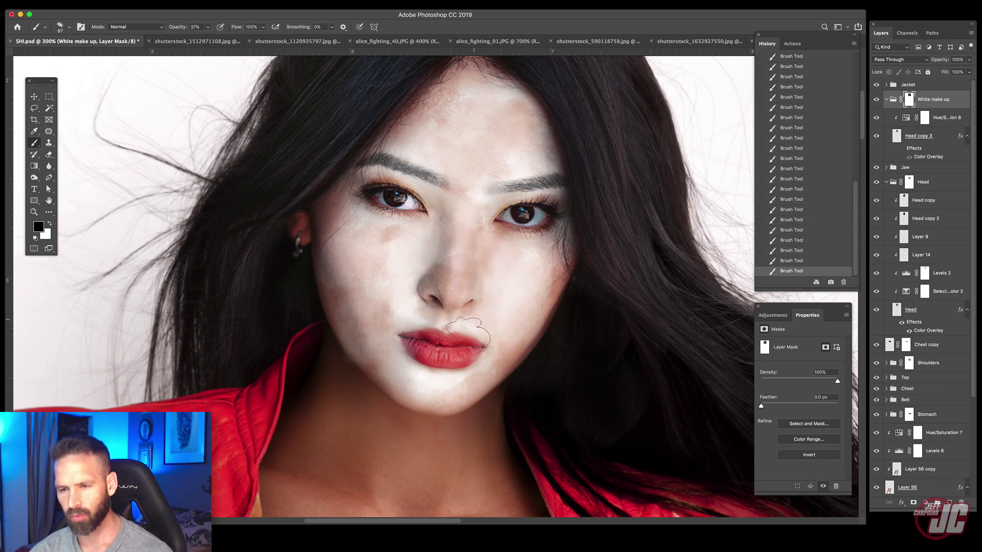
left_click(465, 287)
left_click(431, 395)
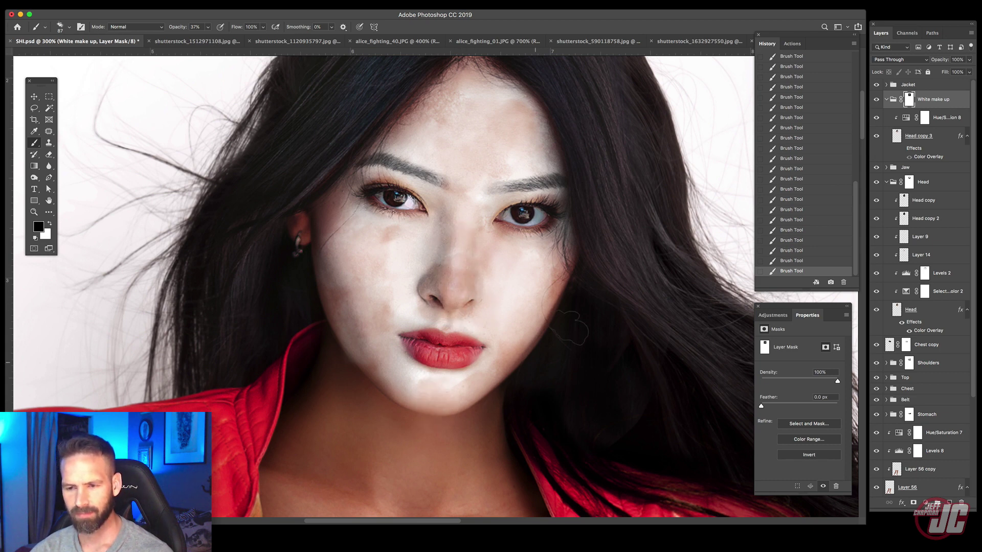
left_click(430, 392)
left_click(484, 115)
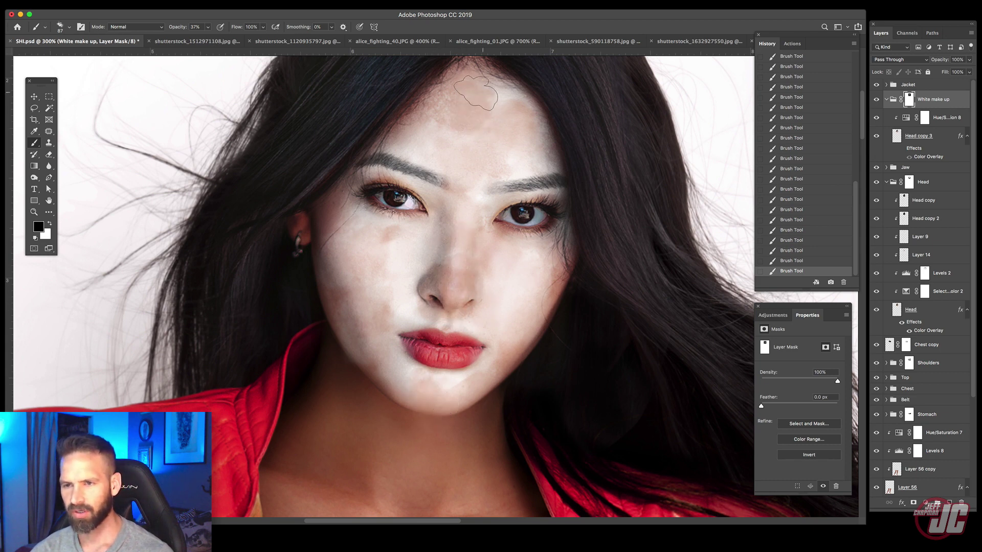
left_click(479, 90)
Step: Choose the Spatter 24 pixels brush, enlarge it to 57 px and spatter away make-up on the centre of the forehead
right_click(478, 254)
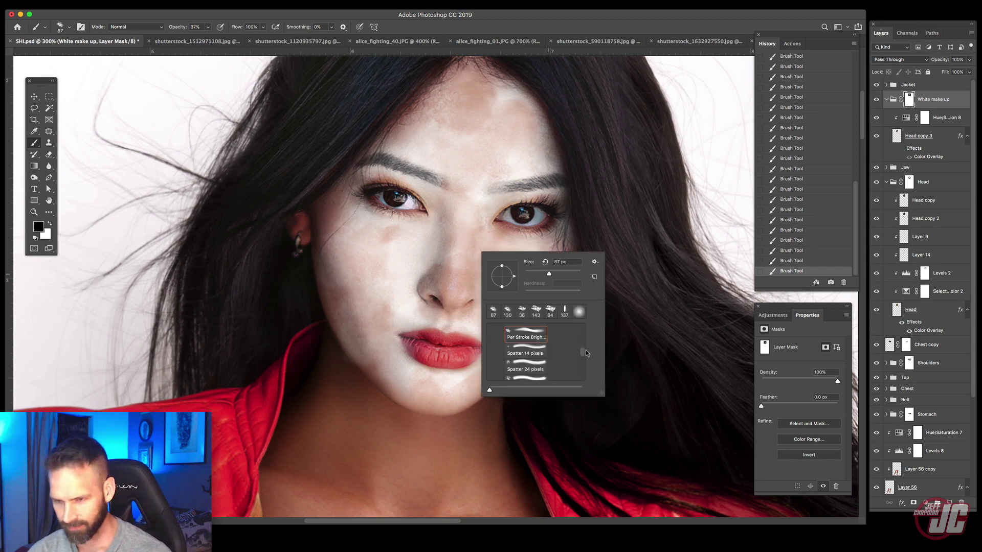
scroll(582, 349, "down", 1)
left_click(535, 358)
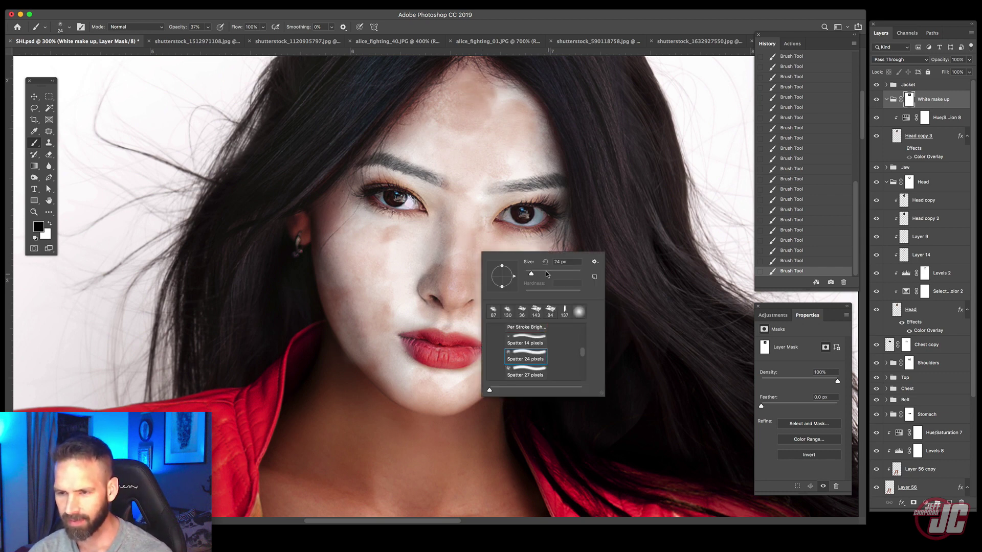
left_click(546, 272)
left_click(466, 126)
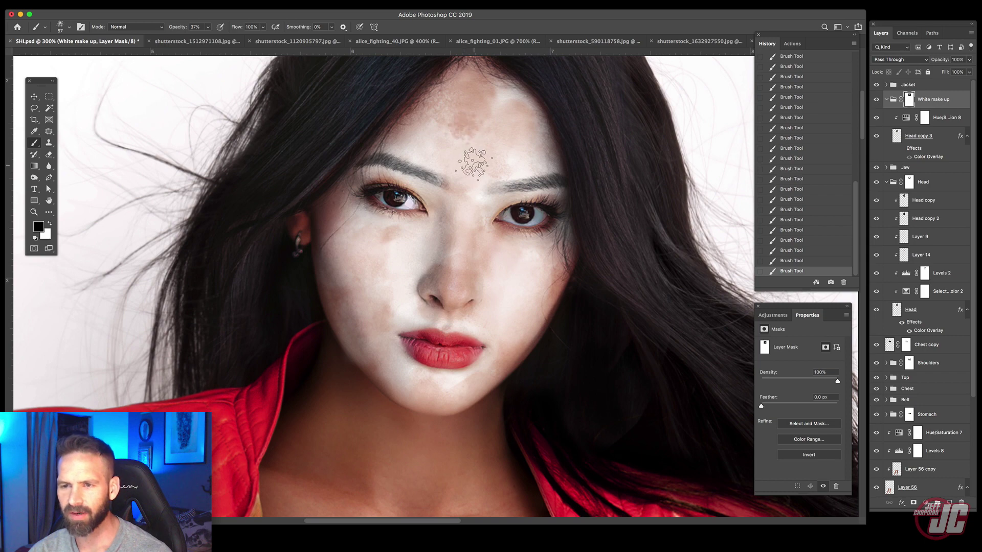
Step: Enlarge the spatter brush to 100 px and distress the make-up mask on the forehead and beside the nose
right_click(501, 231)
left_click(575, 253)
left_click(463, 127)
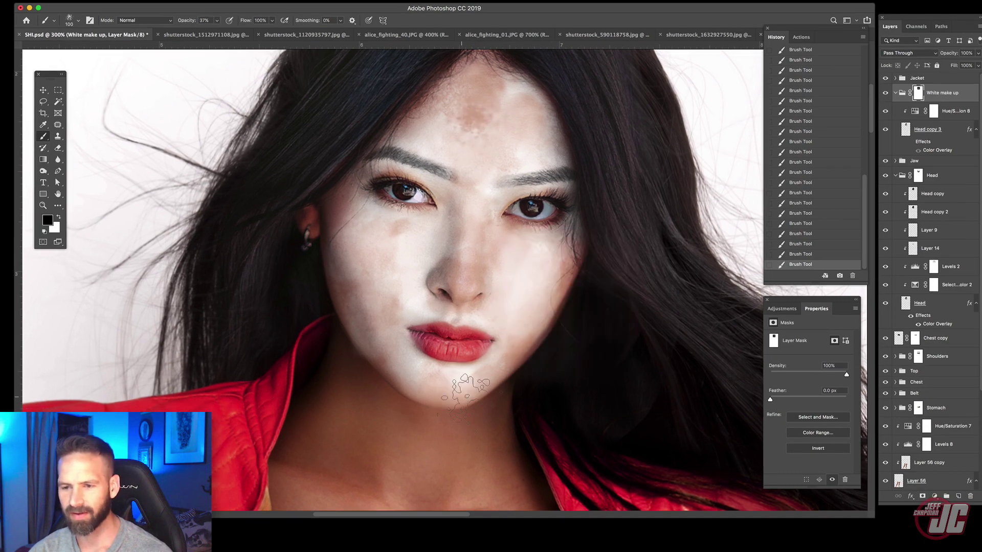
left_click(418, 280)
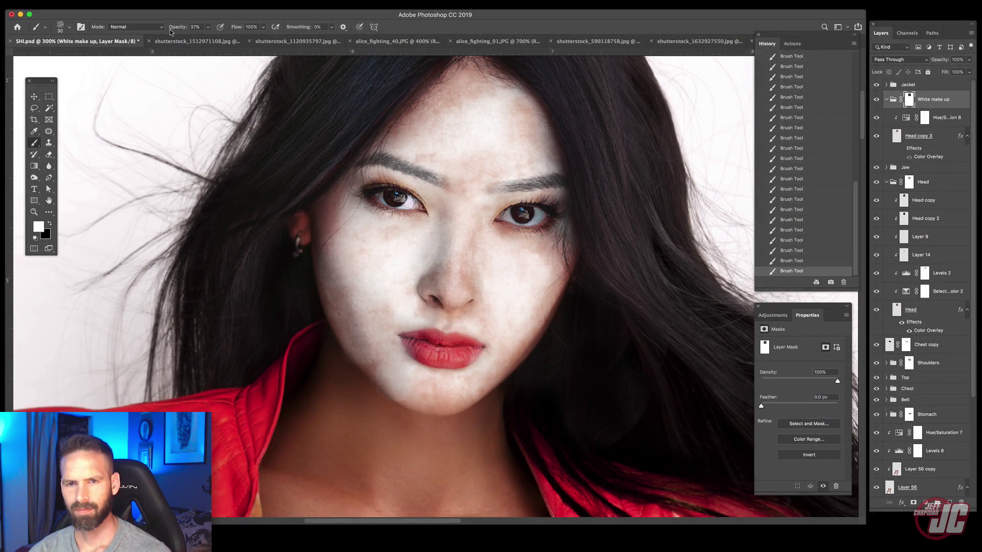
Step: Wear away make-up on the forehead, cheeks, nose and chin with a black 86 px textured brush at 26% opacity, undoing the last stroke
left_click(50, 224)
right_click(246, 220)
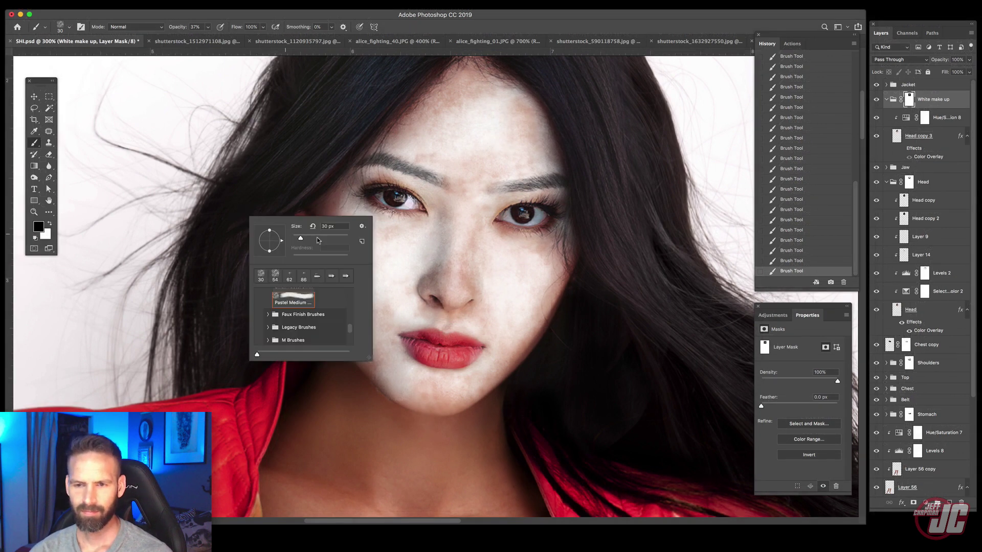
double_click(303, 276)
key("2")
key("6")
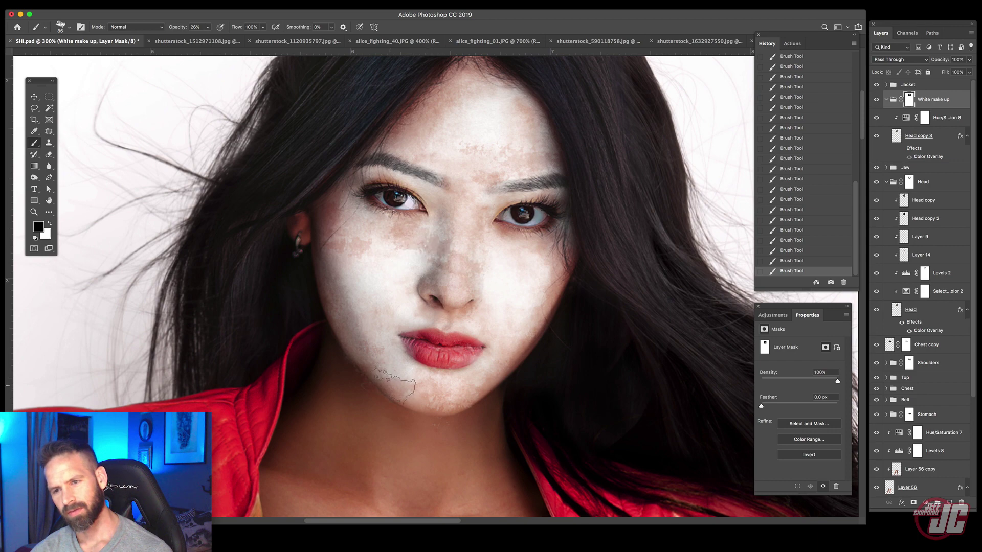
key("super+z")
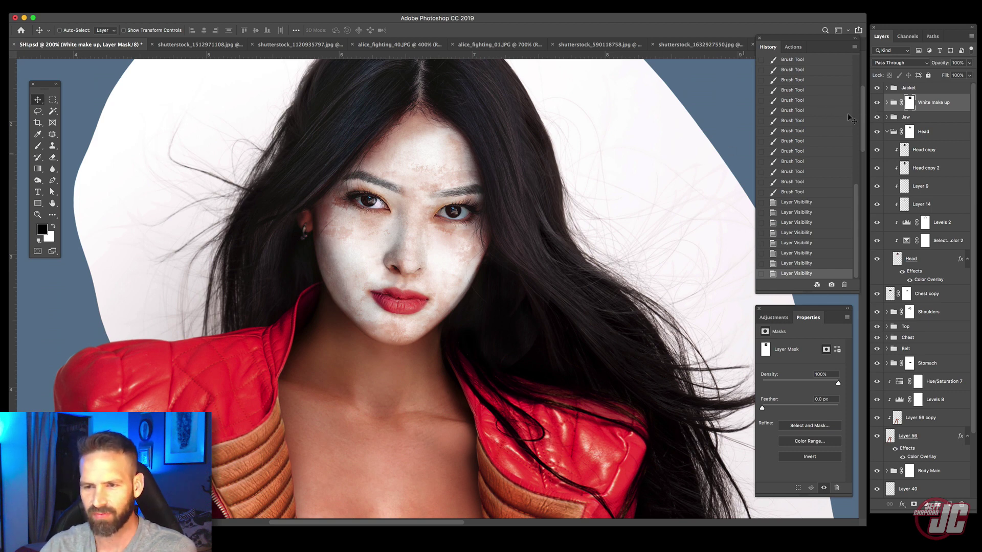
Step: Hide and show the White make up group repeatedly to compare the face with and without the distressed make-up, leaving the group shown
left_click(877, 103)
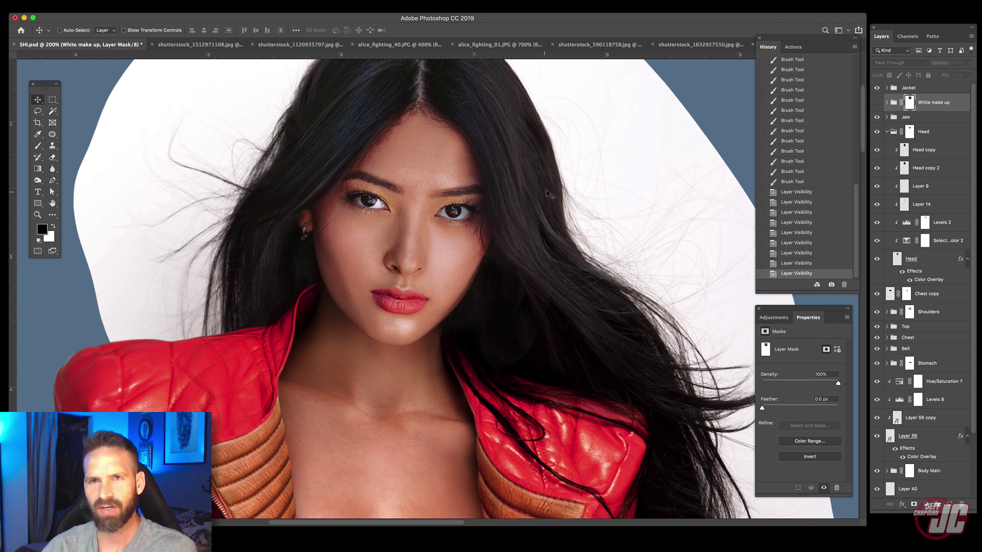
left_click(877, 102)
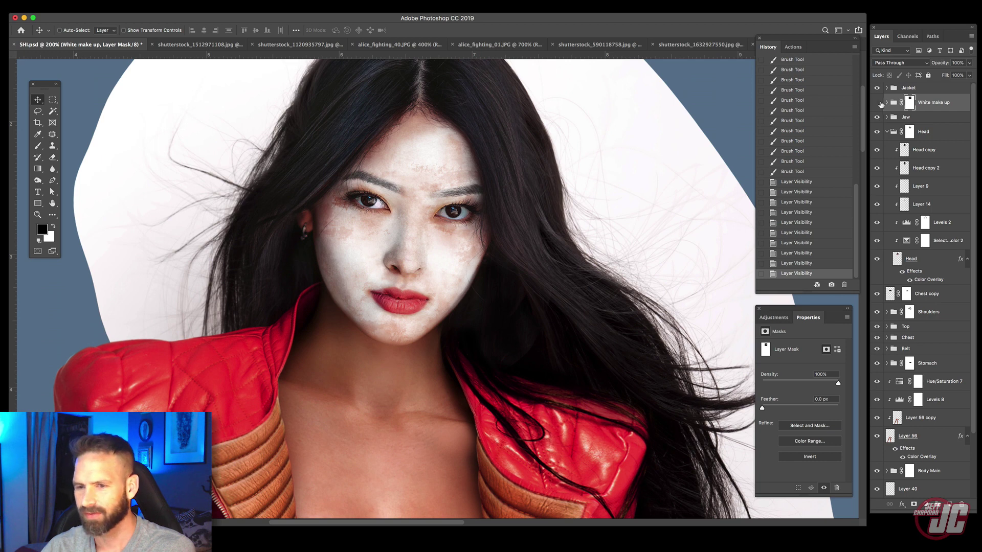
left_click(878, 102)
left_click(877, 102)
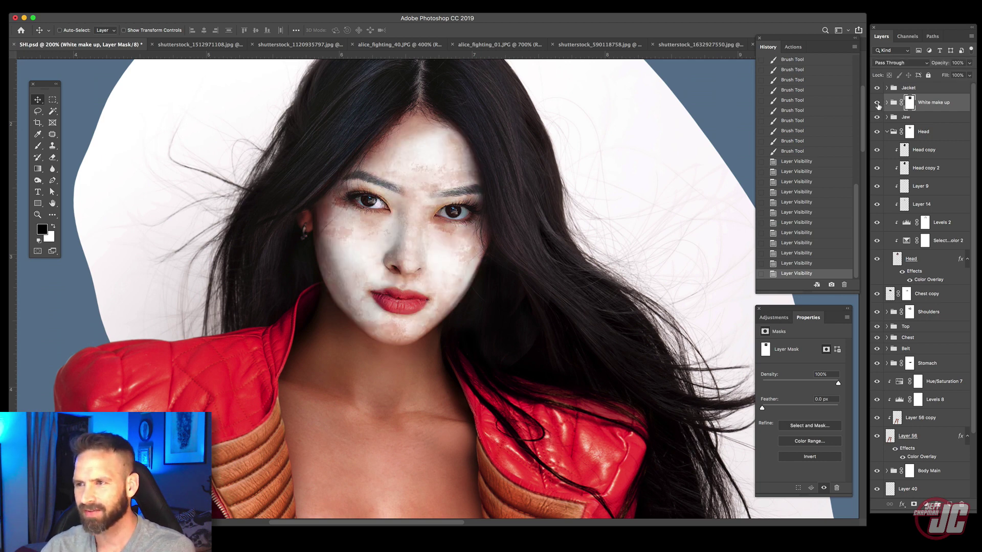
left_click(878, 102)
left_click(878, 103)
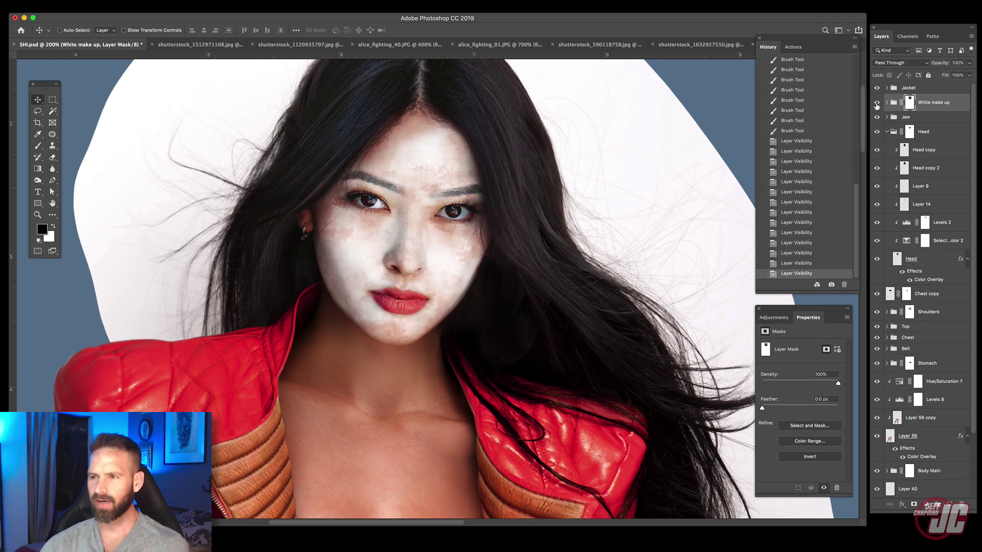
left_click(877, 103)
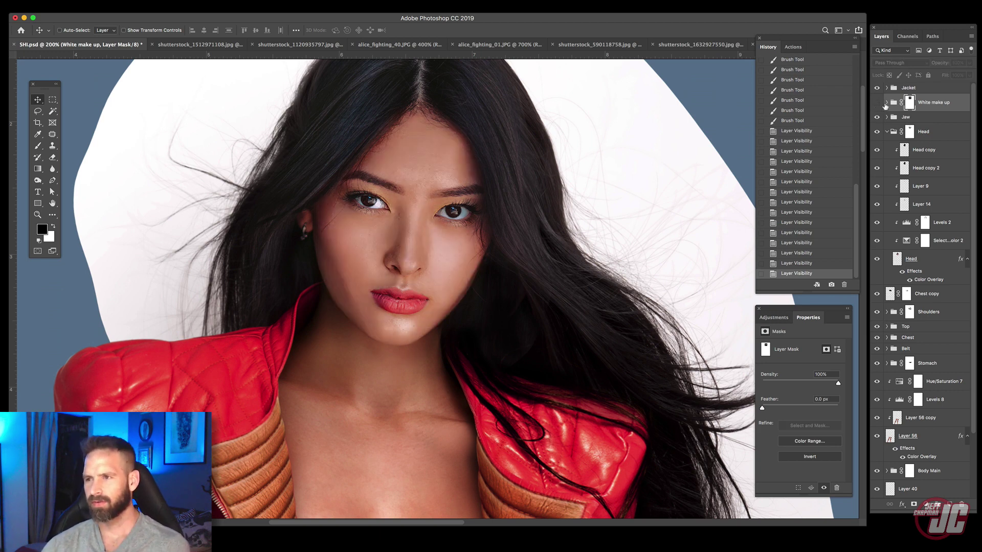
left_click(877, 103)
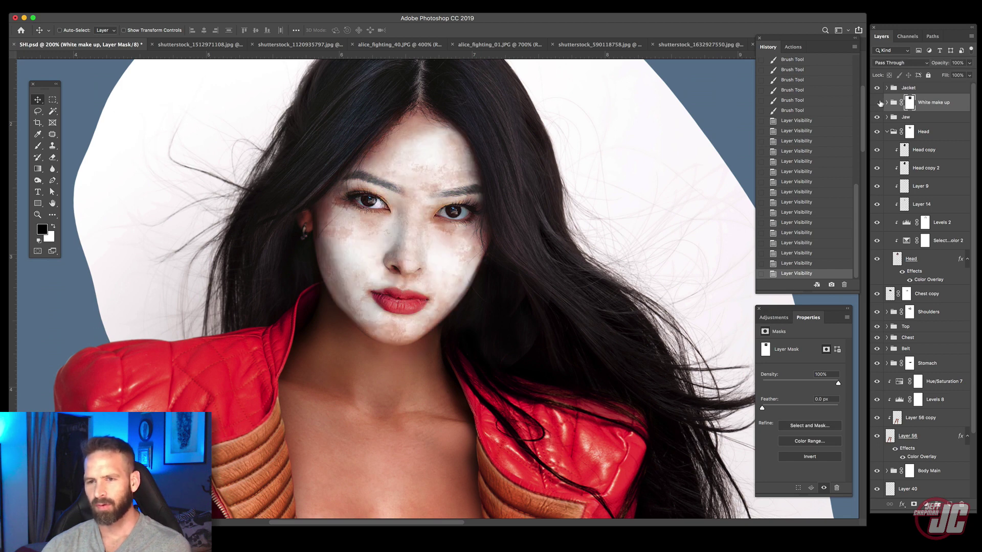
left_click(878, 103)
left_click(878, 102)
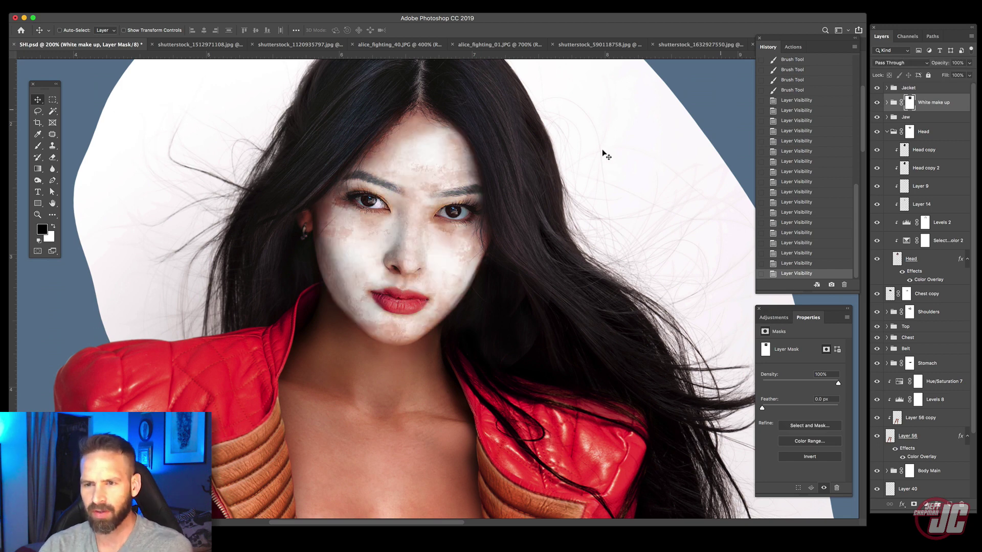
left_click(878, 103)
left_click(877, 102)
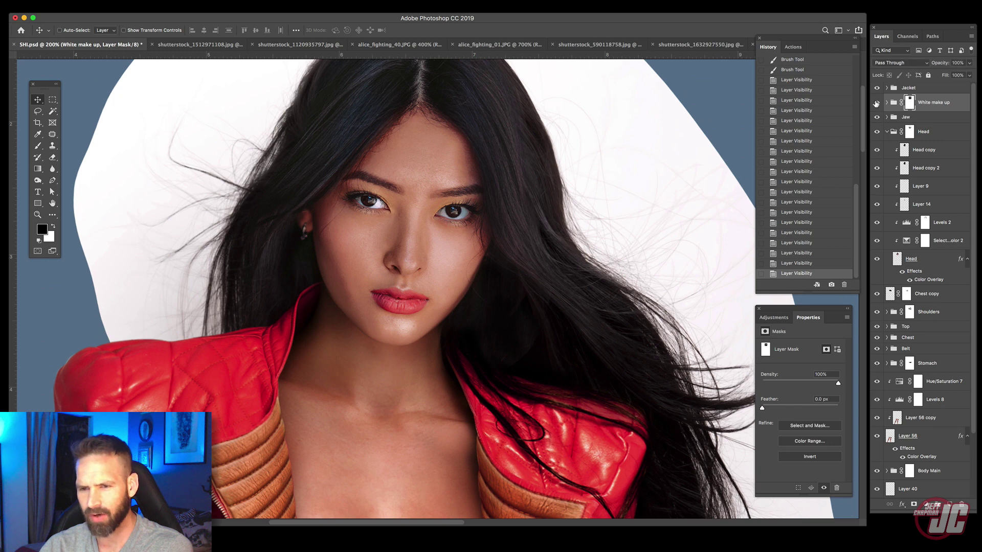
left_click(876, 103)
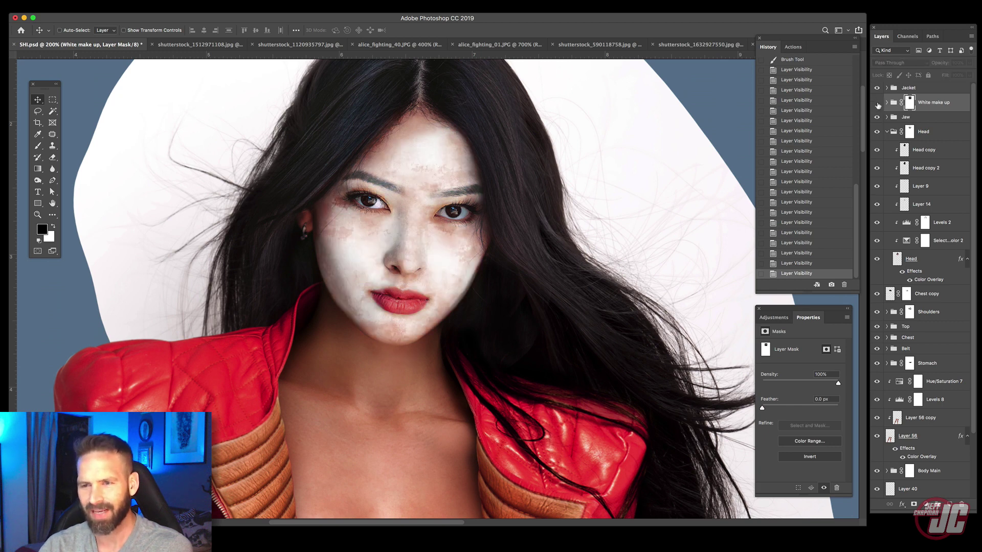
left_click(878, 104)
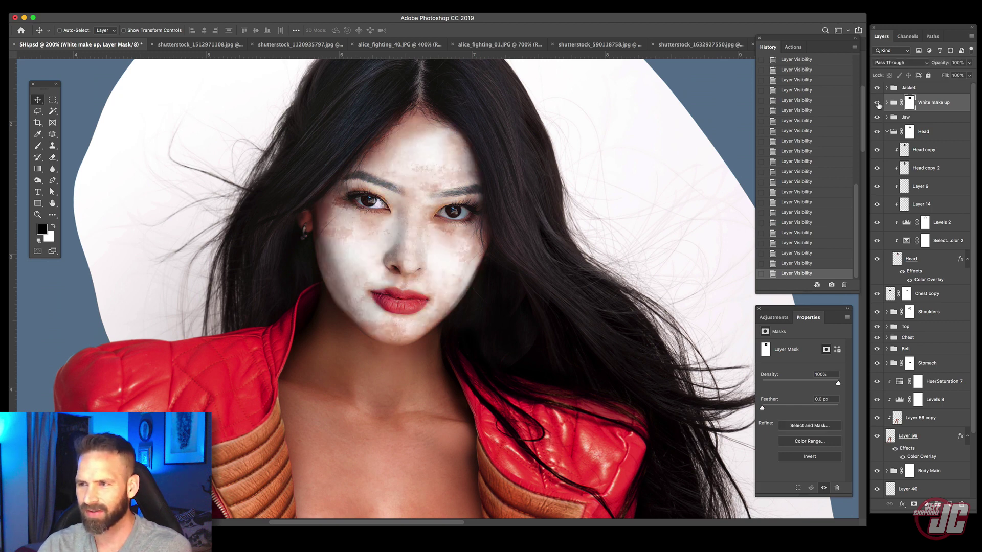
left_click(878, 104)
left_click(877, 104)
left_click(877, 104)
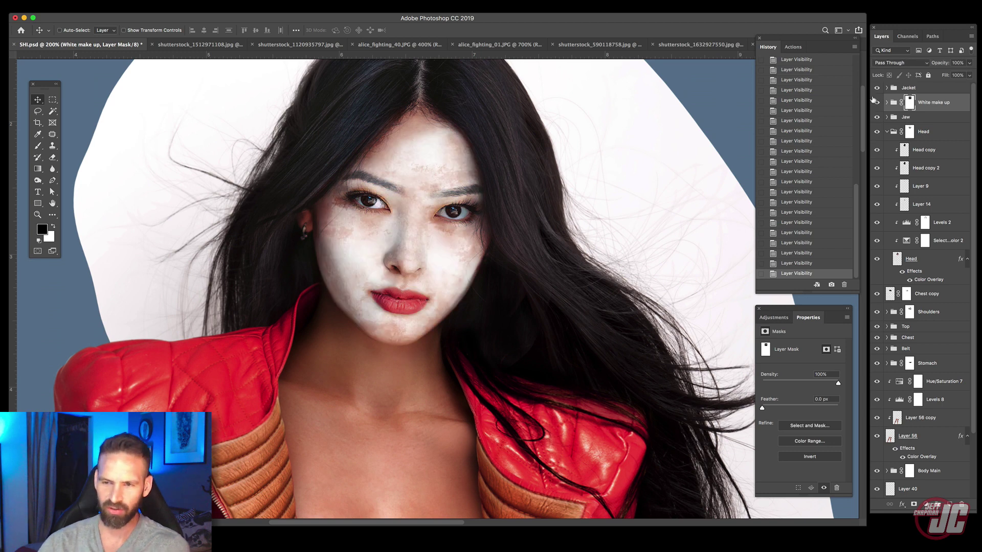
left_click(877, 104)
left_click(878, 103)
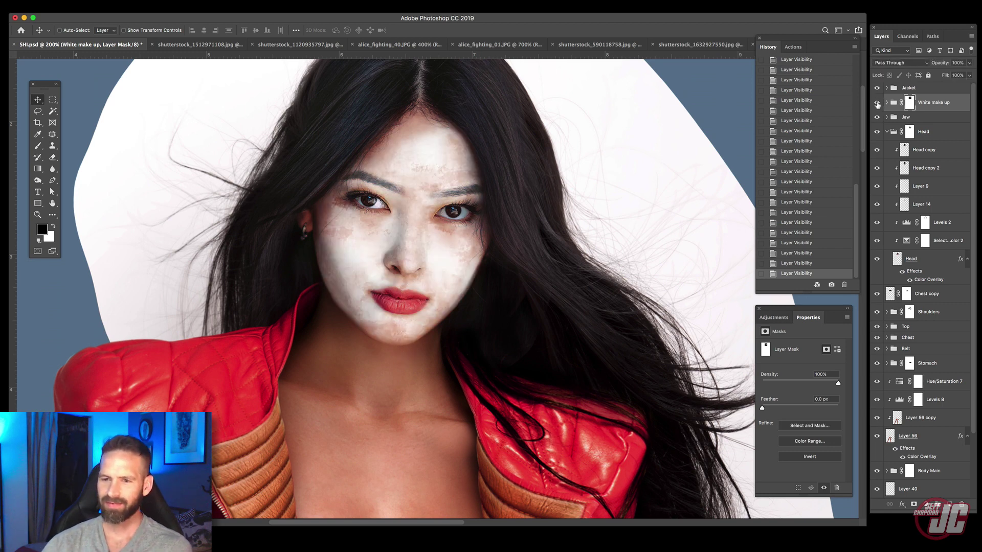
left_click(878, 104)
left_click(878, 104)
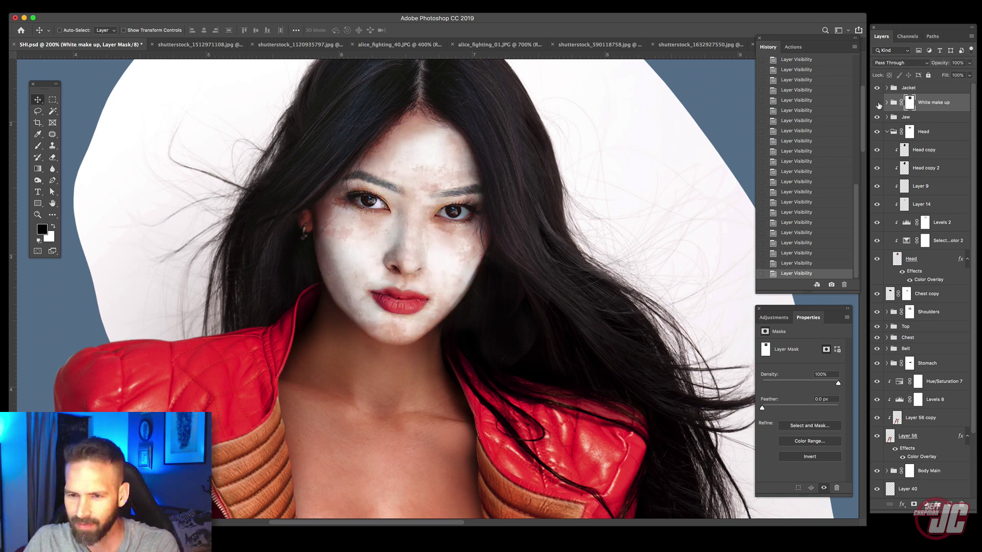
left_click(878, 103)
left_click(878, 104)
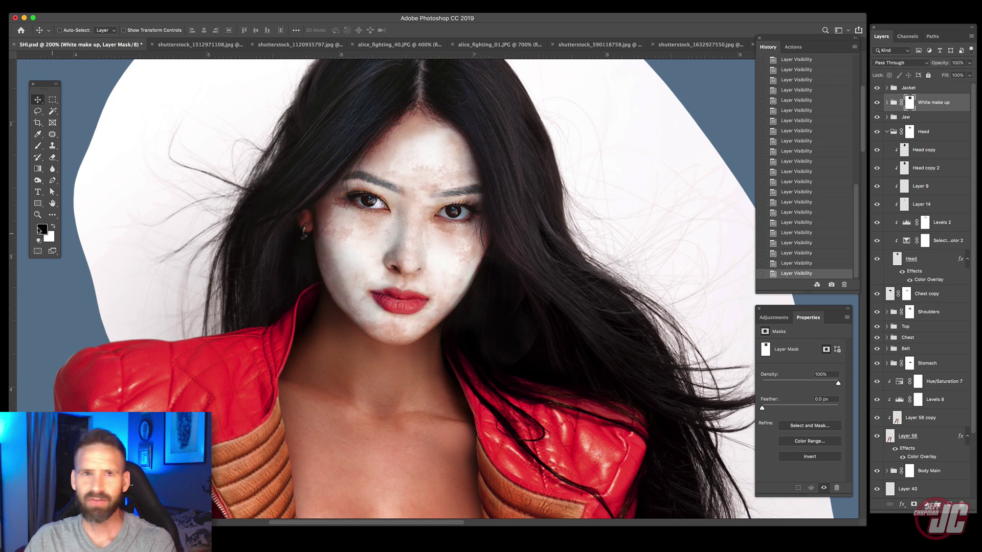